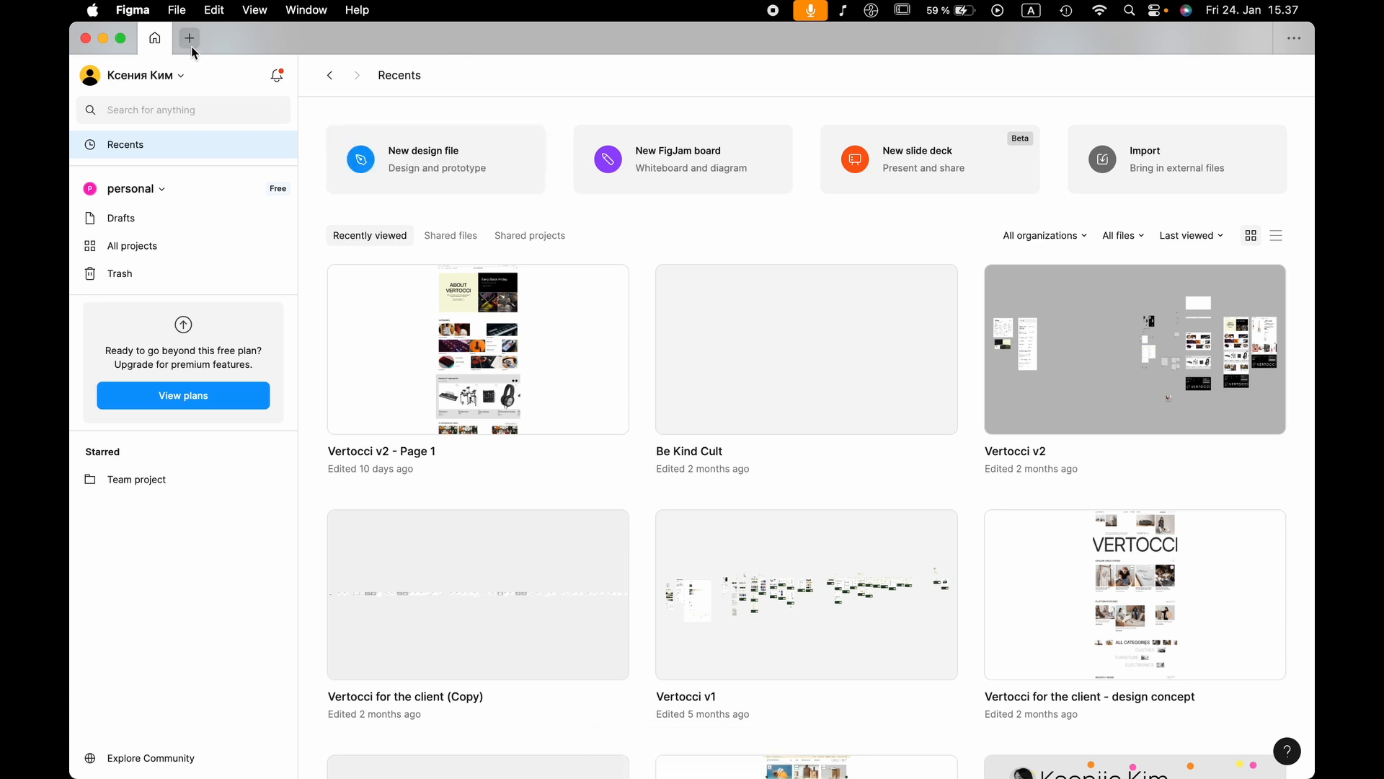
# Create a new design file and name it Poster.
pyautogui.click(393, 141)
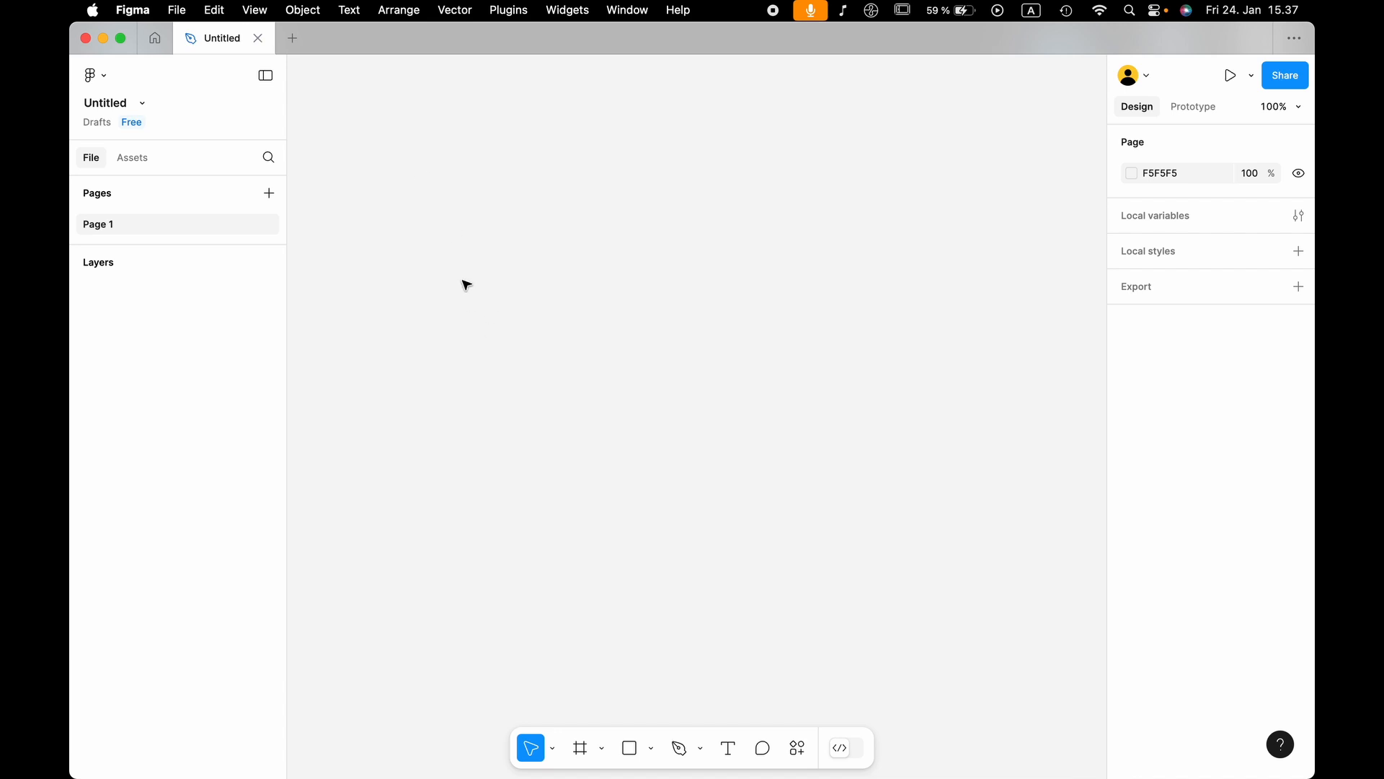
pyautogui.click(111, 107)
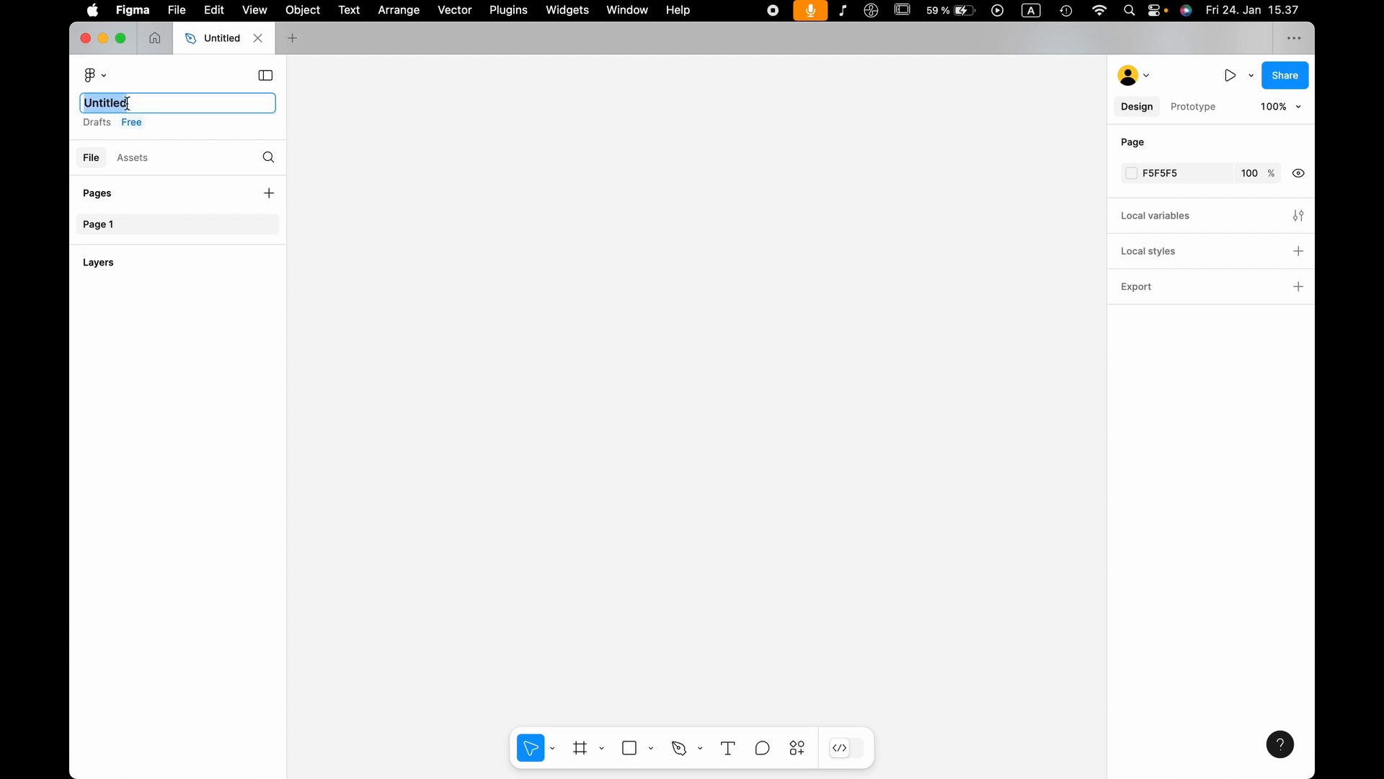
pyautogui.write('Poster')
pyautogui.click(573, 217)
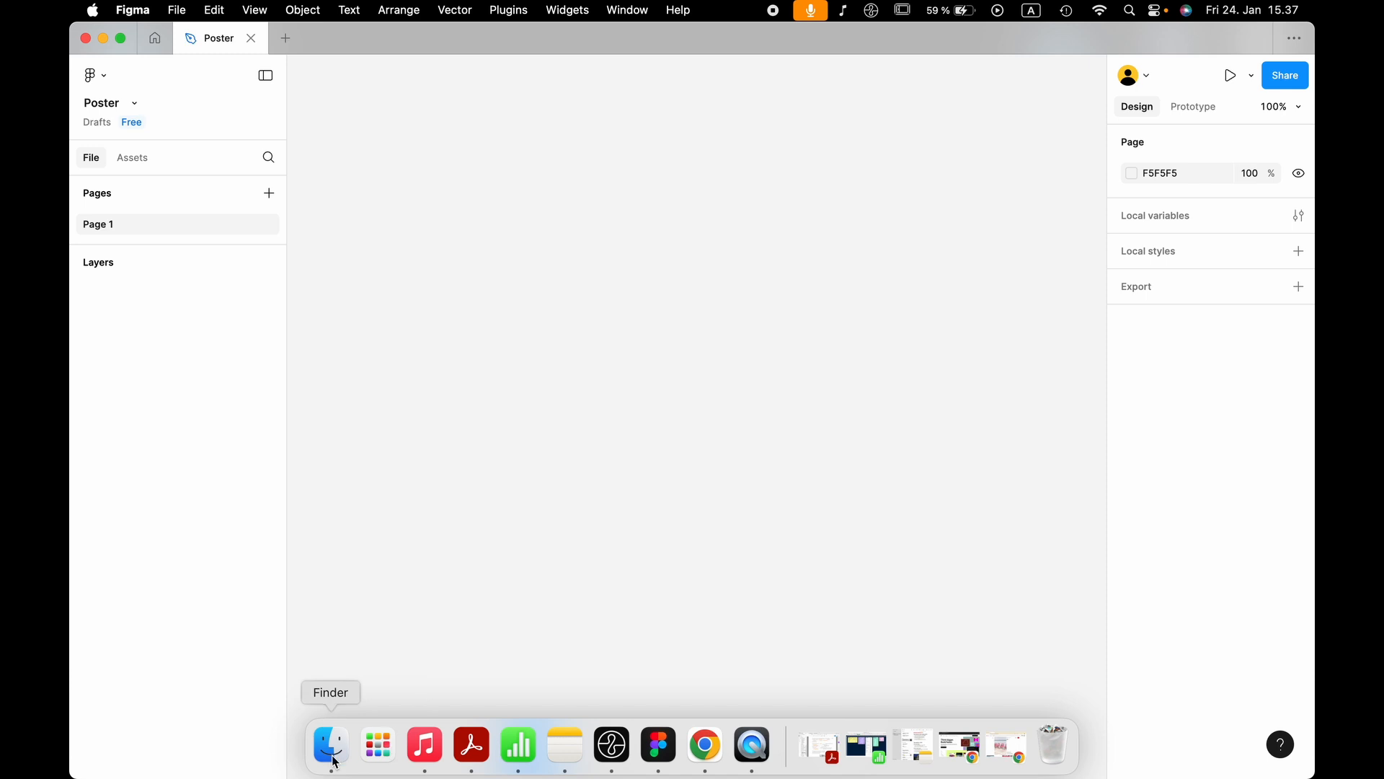
# Place the sketch photo IMG_9330.JPG from the Finder Downloads folder onto the Figma canvas.
pyautogui.click(330, 746)
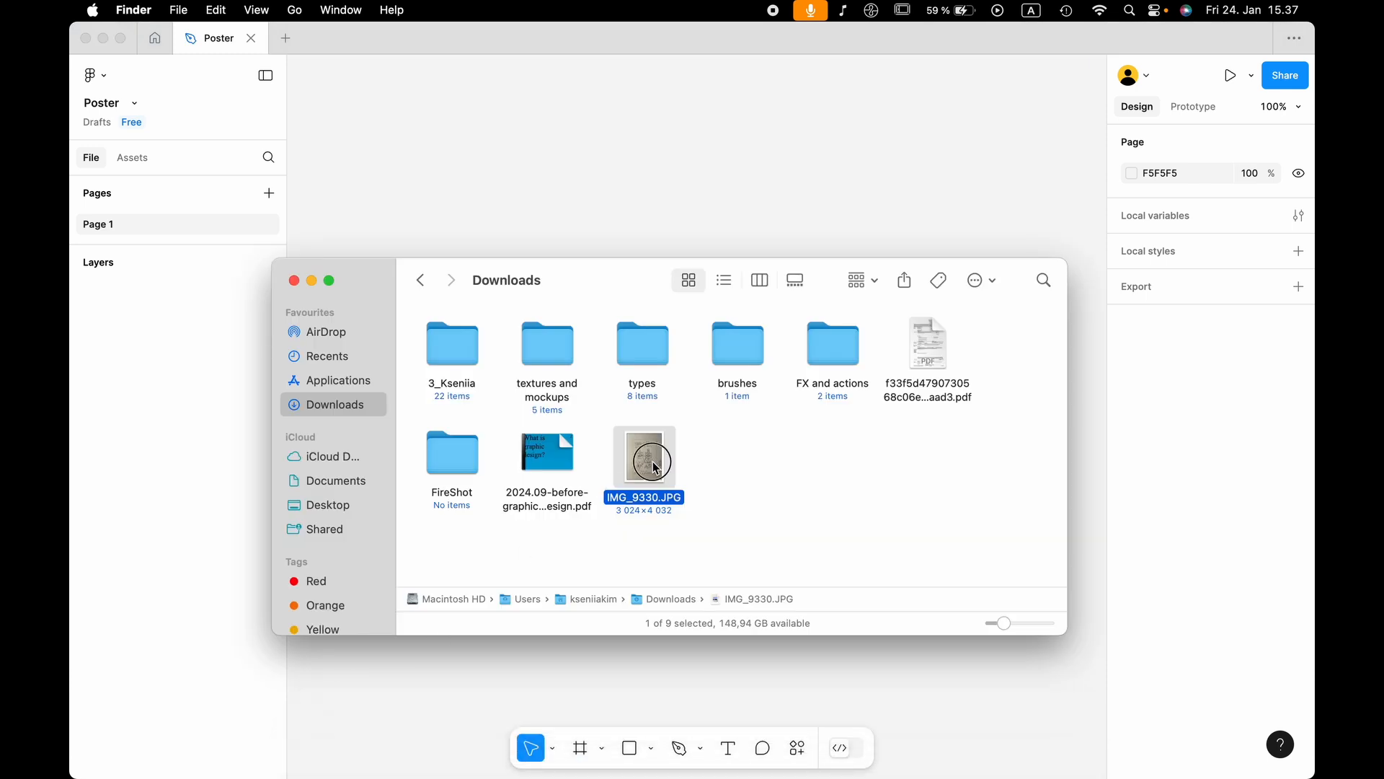
pyautogui.moveTo(649, 461); pyautogui.dragTo(659, 160)
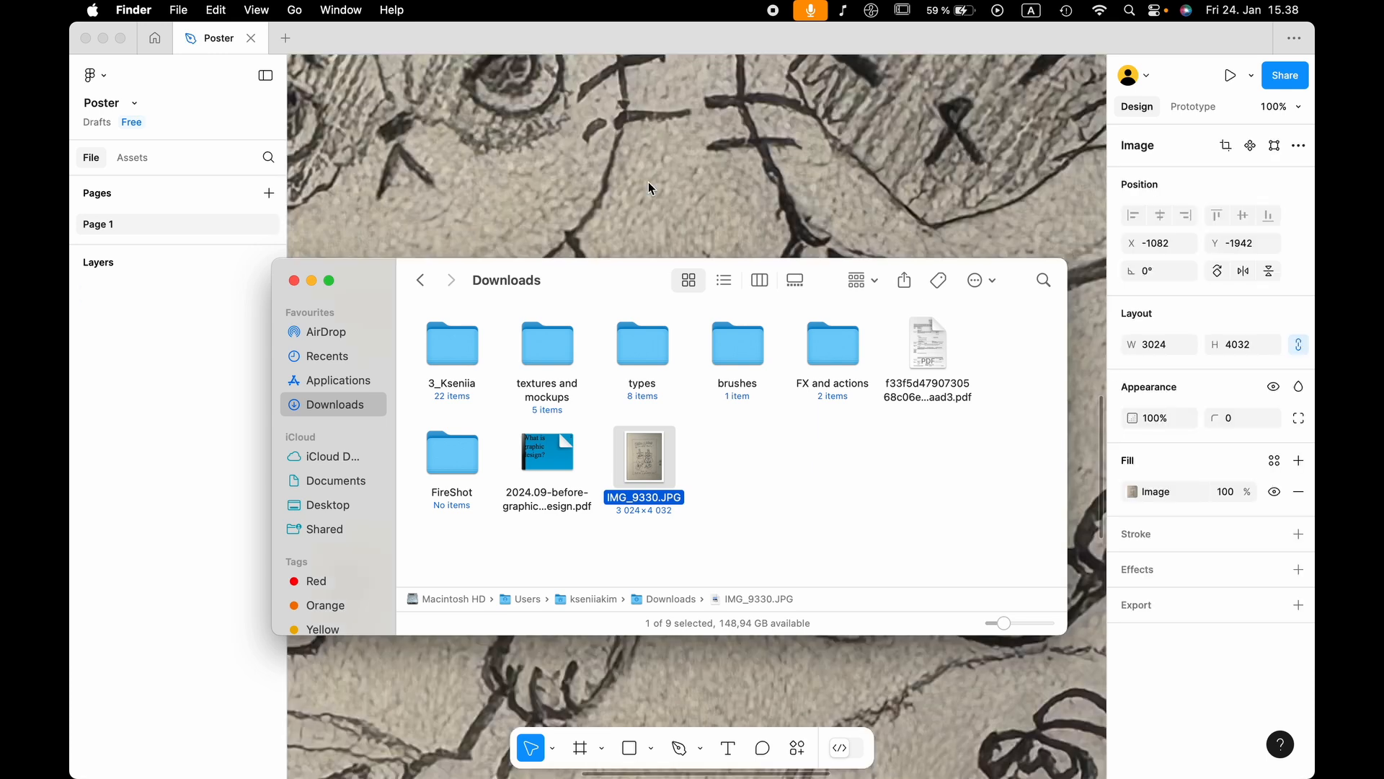
pyautogui.click(648, 180)
# Scale the placed sketch photo down proportionally to about 860 × 1146.
pyautogui.scroll(-10, 647, 181)
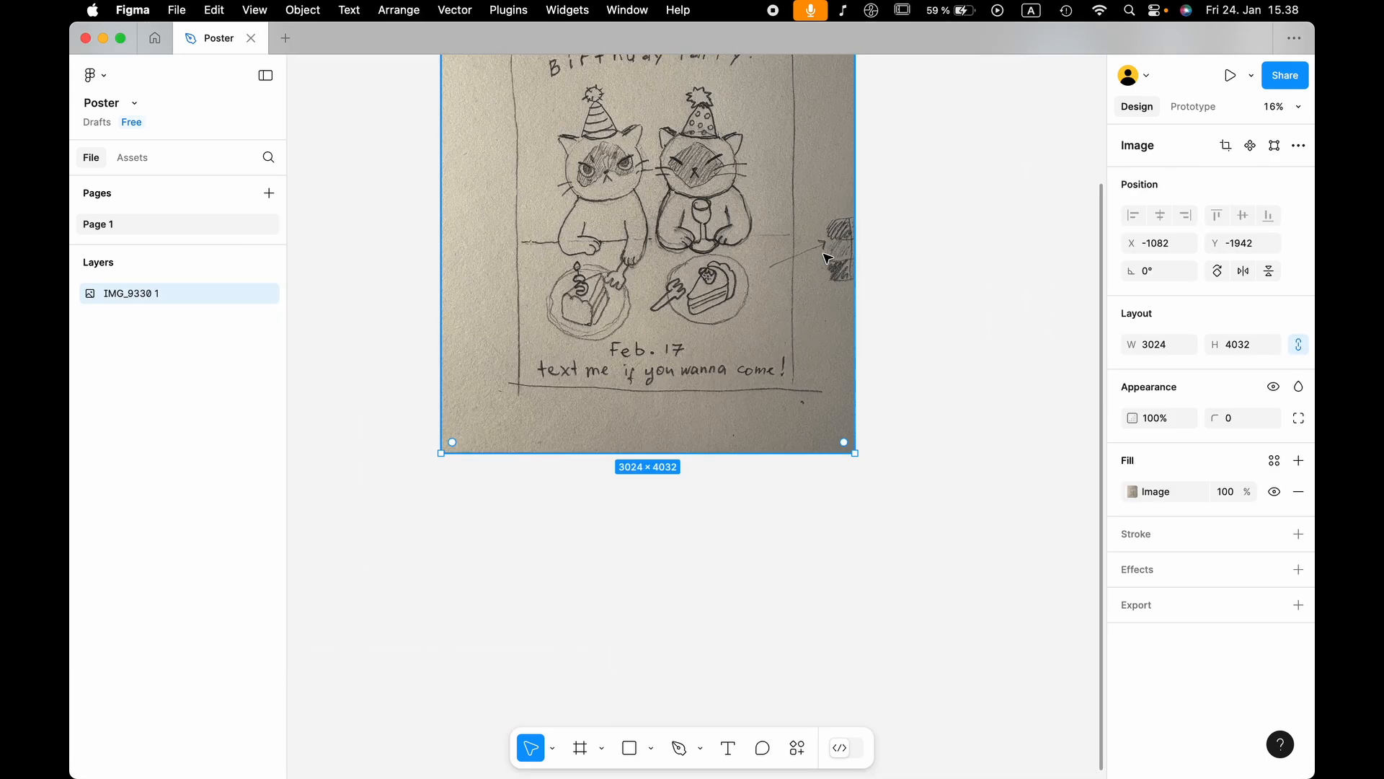
pyautogui.moveTo(858, 239); pyautogui.dragTo(705, 225)
pyautogui.scroll(5, 692, 272)
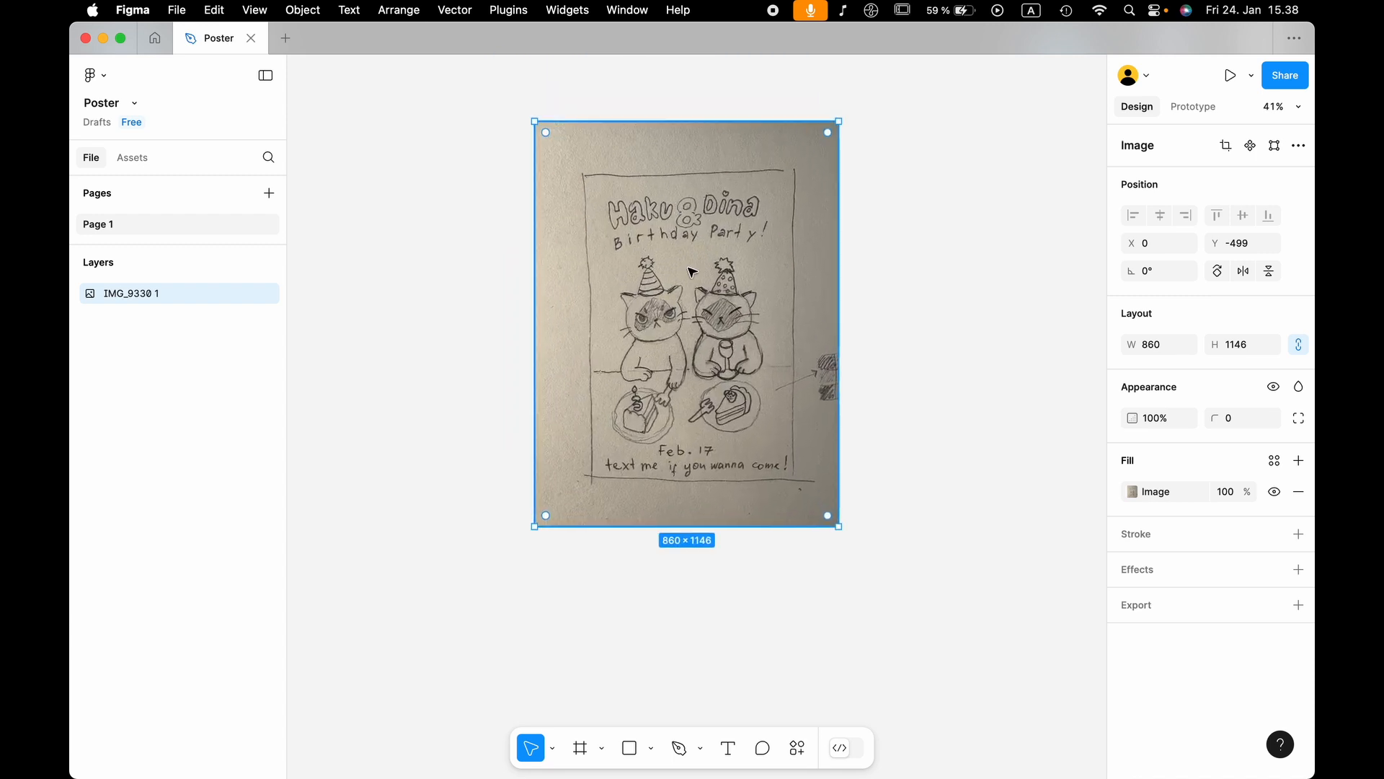
pyautogui.scroll(3, 692, 272)
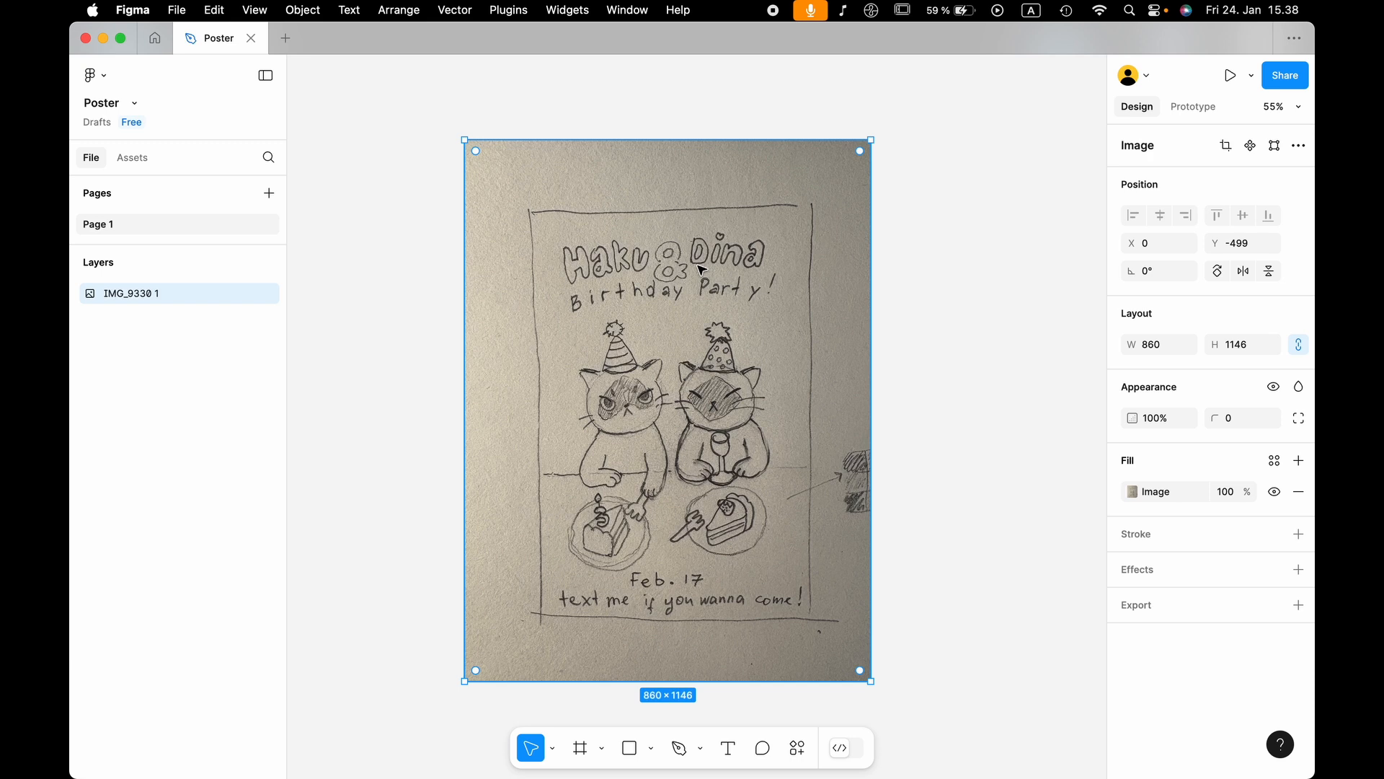
# Rename the photo's layer to sketch.
pyautogui.doubleClick(158, 292)
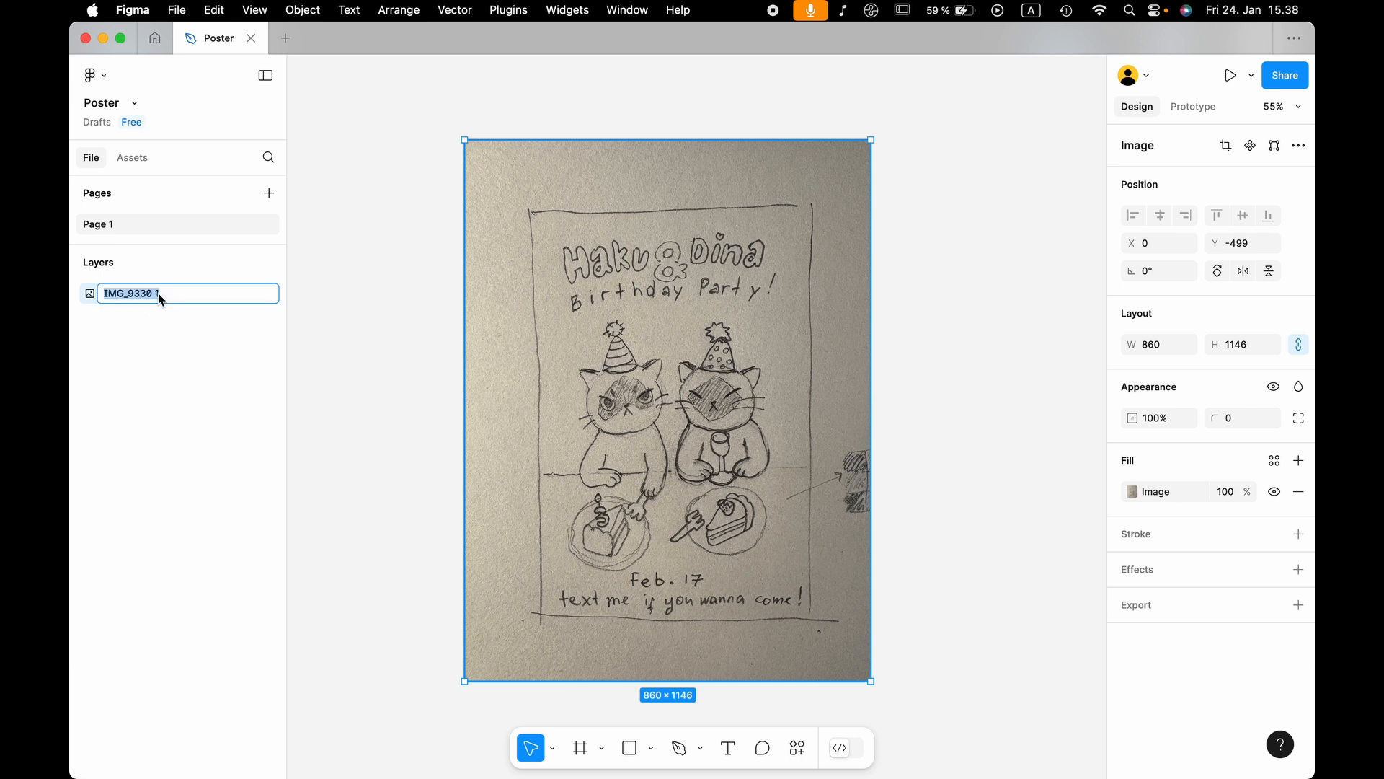
pyautogui.write('sketch')
pyautogui.press('Return')
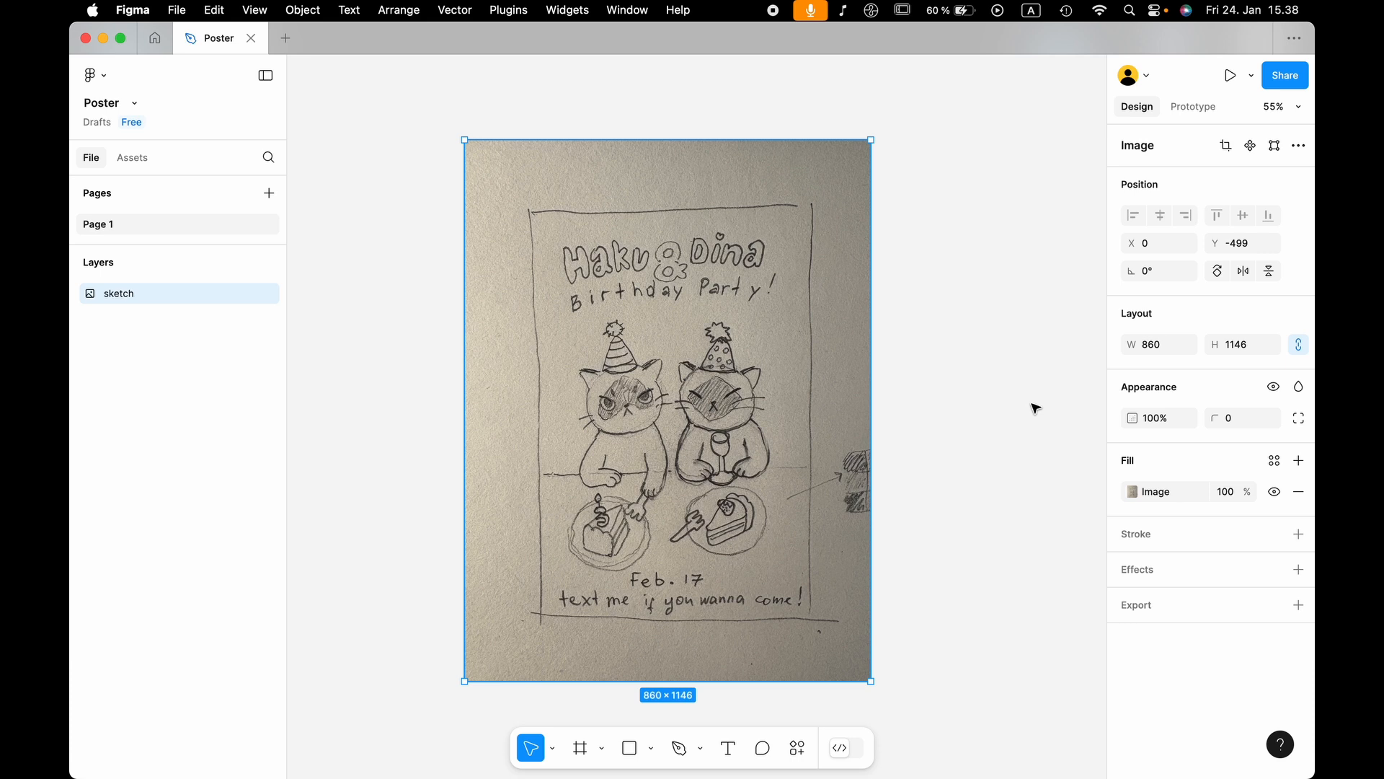
# Adjust the sketch's image fill by raising exposure and contrast well above neutral and lowering saturation to the minimum.
pyautogui.click(1133, 493)
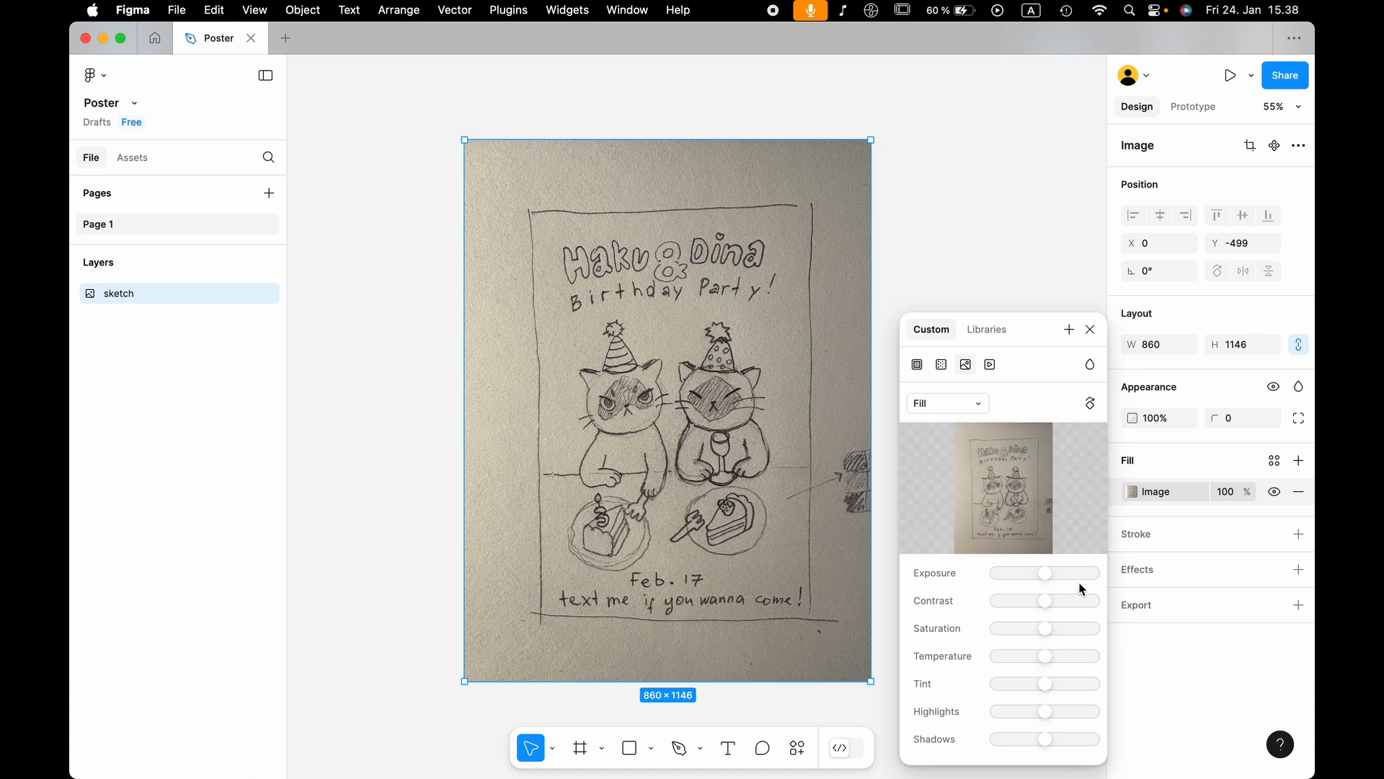
pyautogui.moveTo(1046, 578); pyautogui.dragTo(1075, 573)
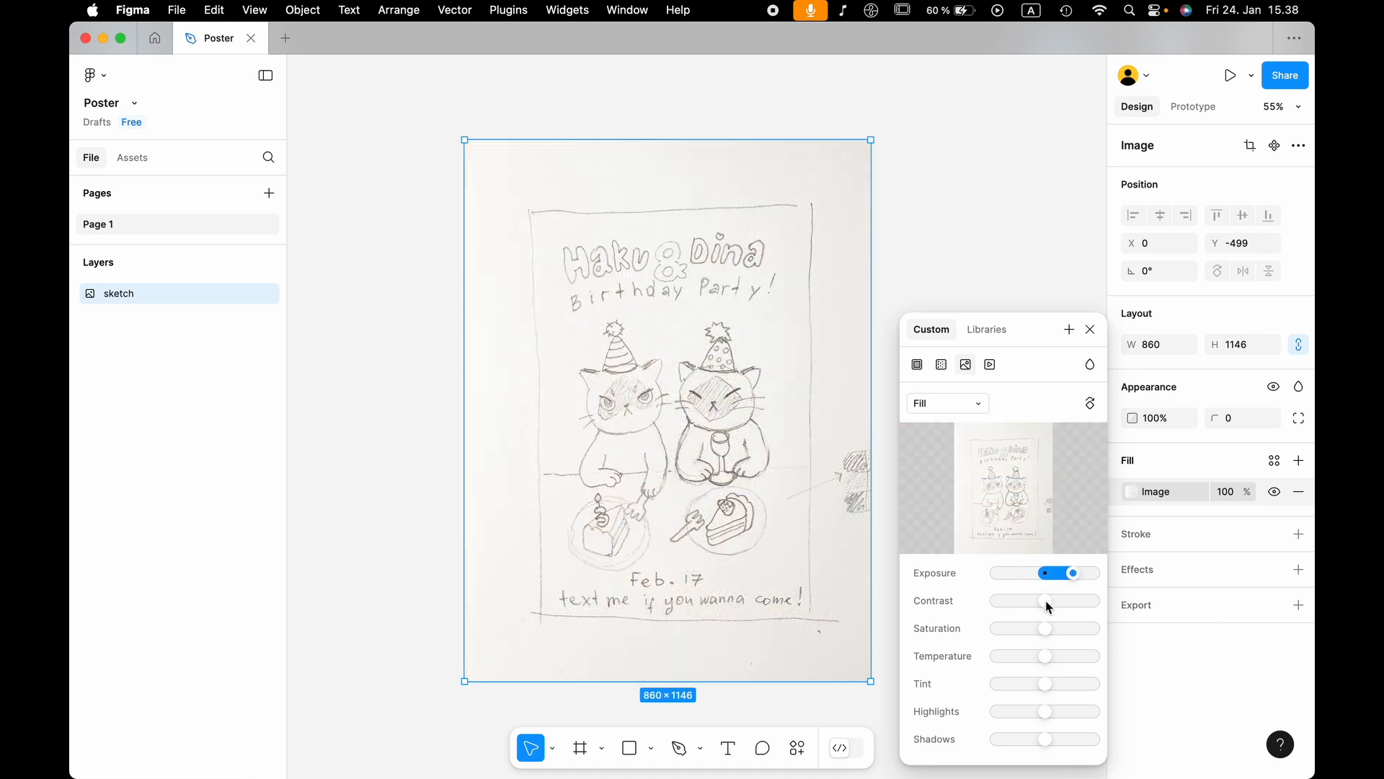
pyautogui.moveTo(1043, 601); pyautogui.dragTo(978, 631)
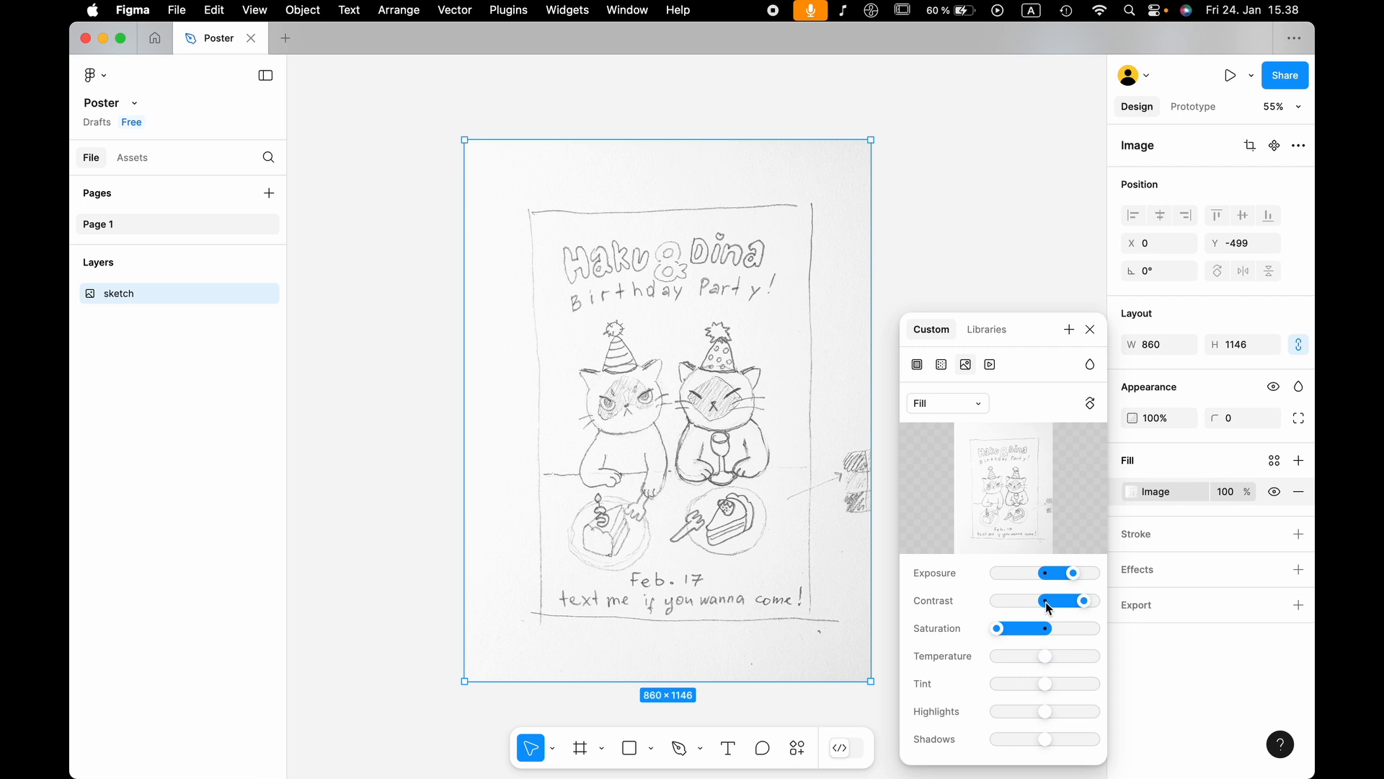
pyautogui.moveTo(1073, 573); pyautogui.dragTo(1079, 575)
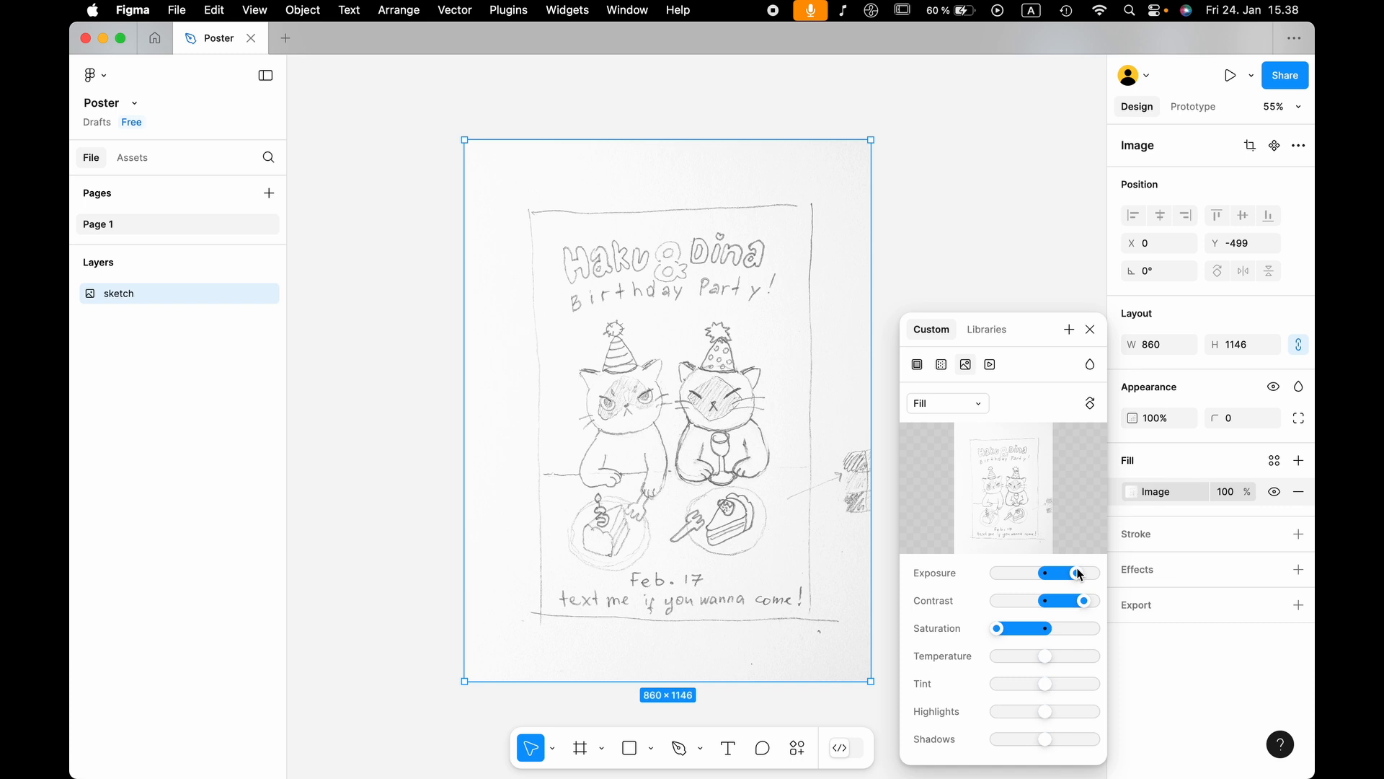
pyautogui.click(1091, 330)
# Set the sketch layer's opacity to 30% and deselect it.
pyautogui.click(1154, 420)
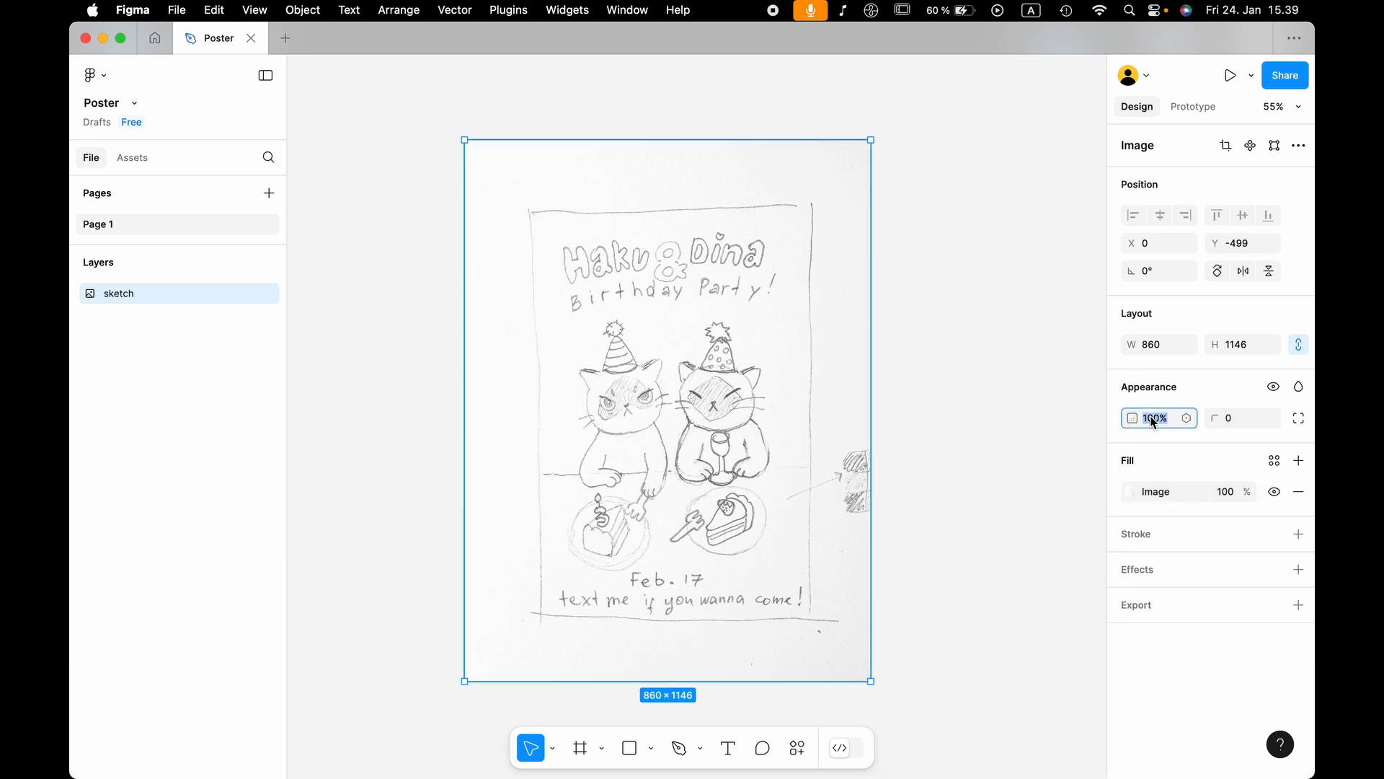
pyautogui.write('30')
pyautogui.press('Return')
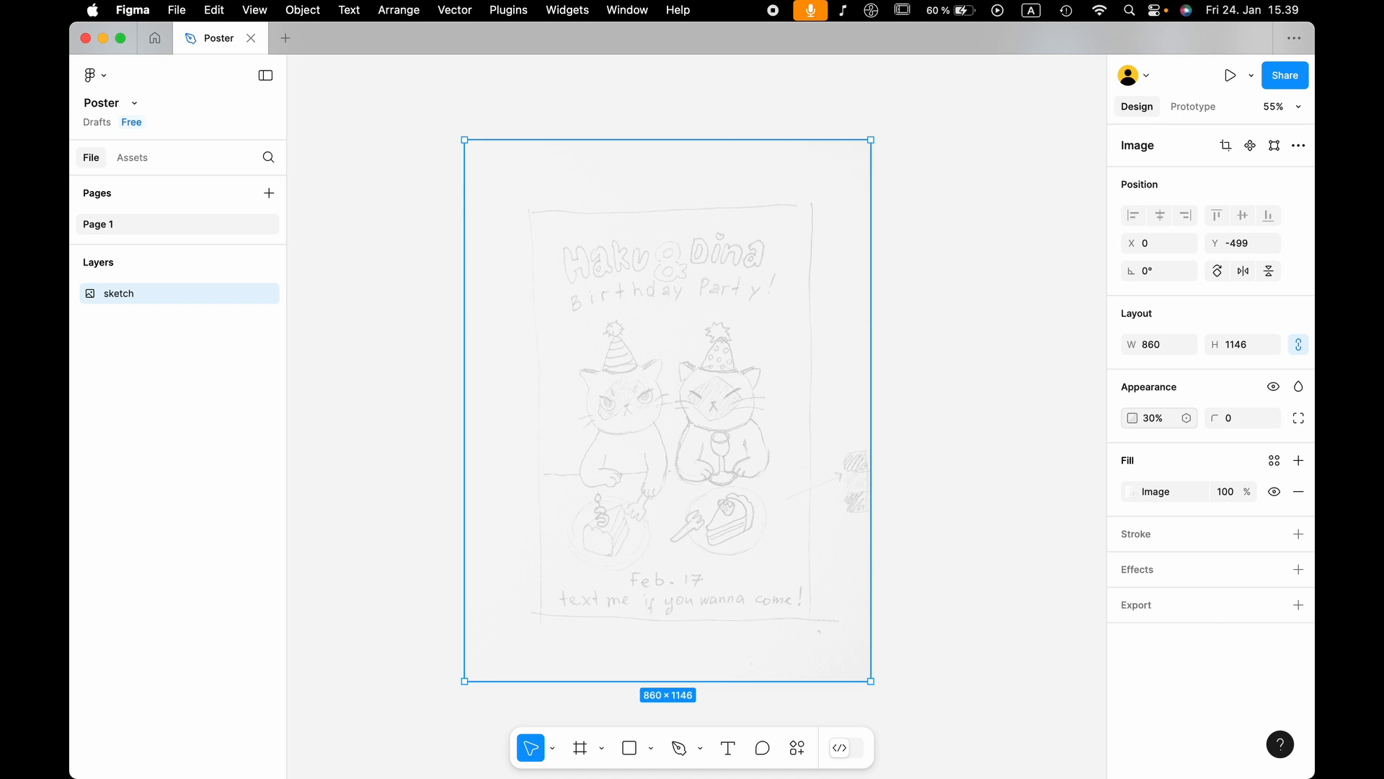
pyautogui.click(913, 446)
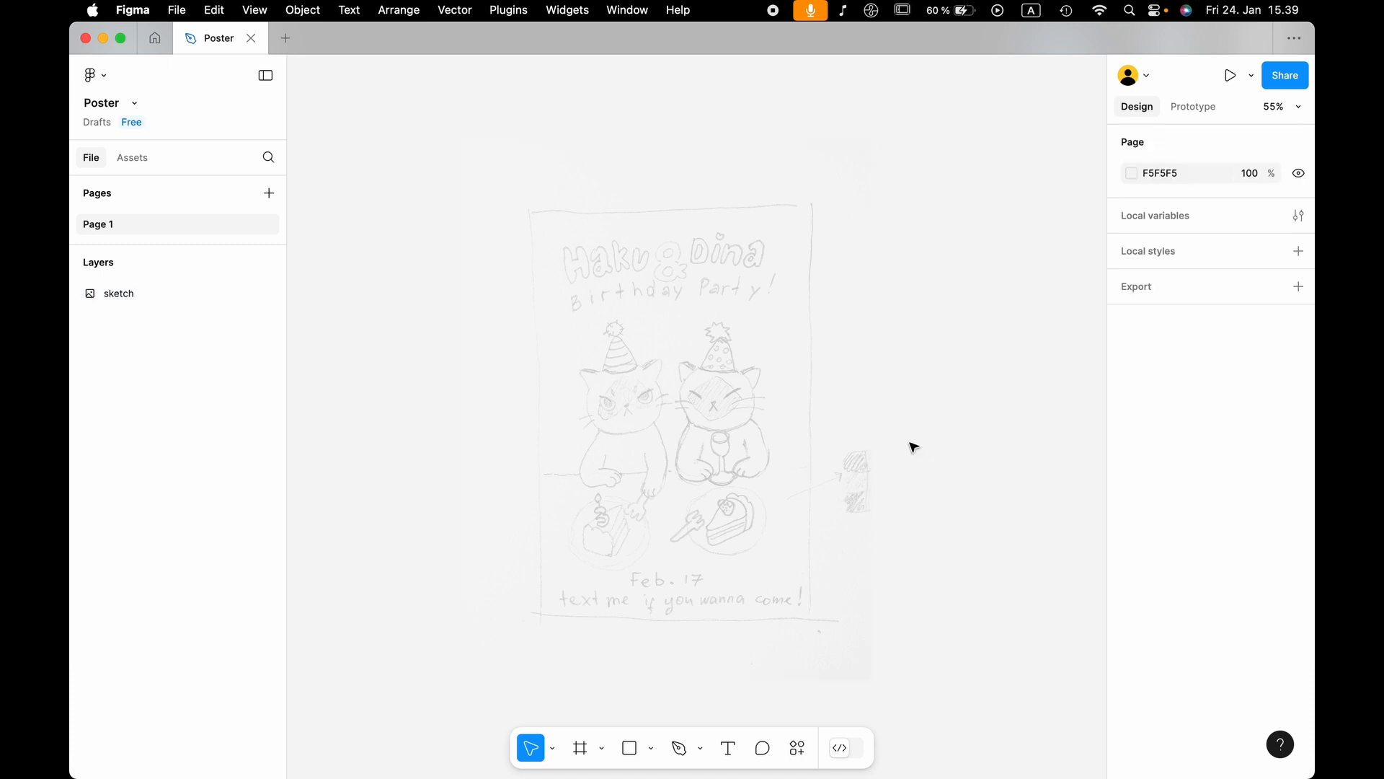
# Lock the sketch layer so it cannot be selected on the canvas.
pyautogui.click(791, 479)
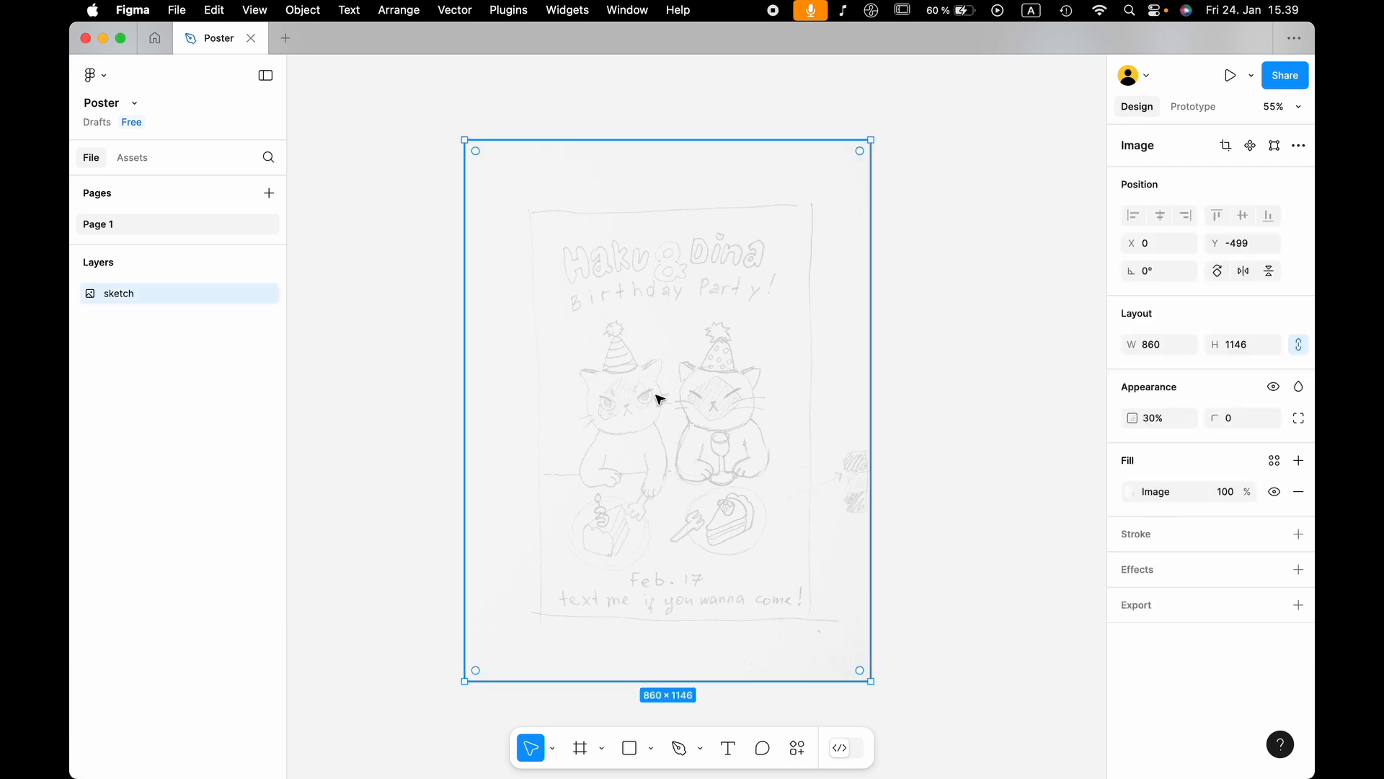
pyautogui.click(365, 412)
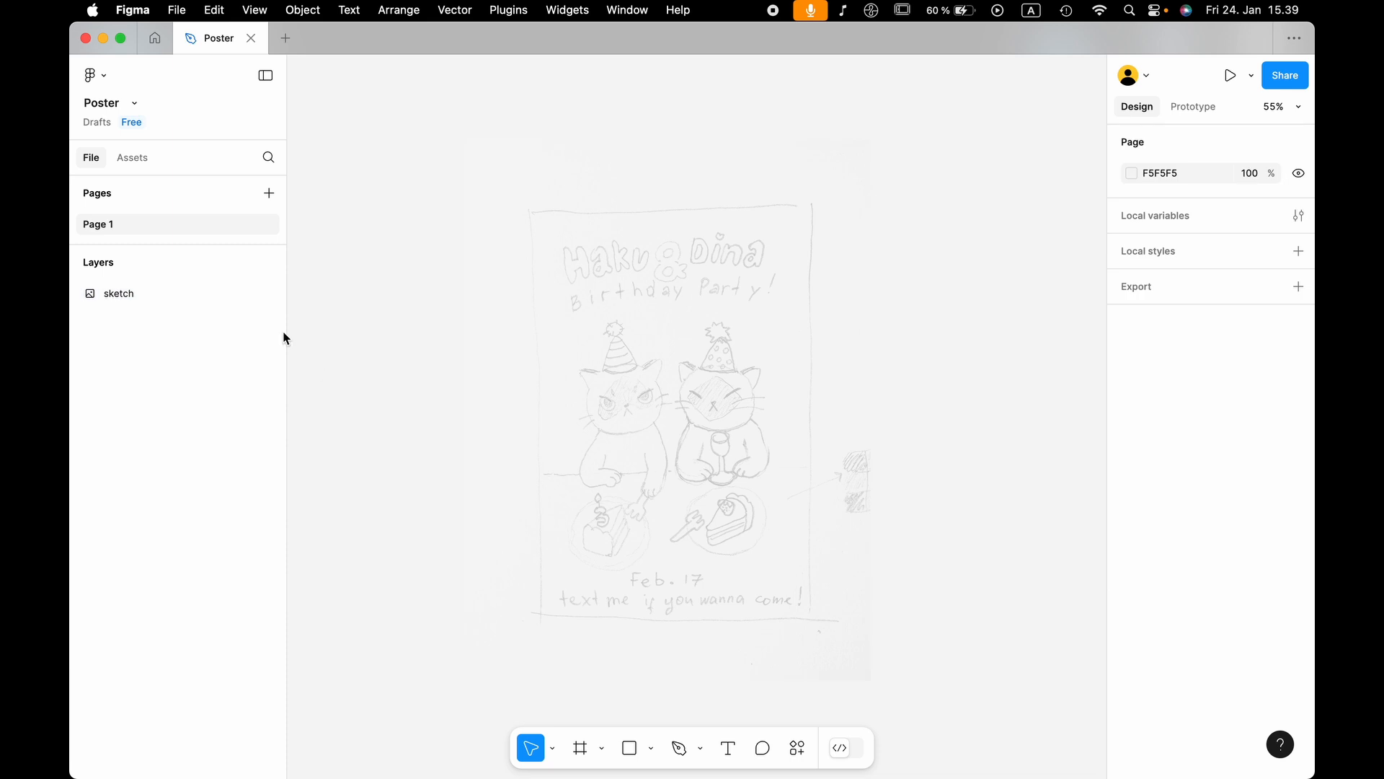
pyautogui.click(223, 296)
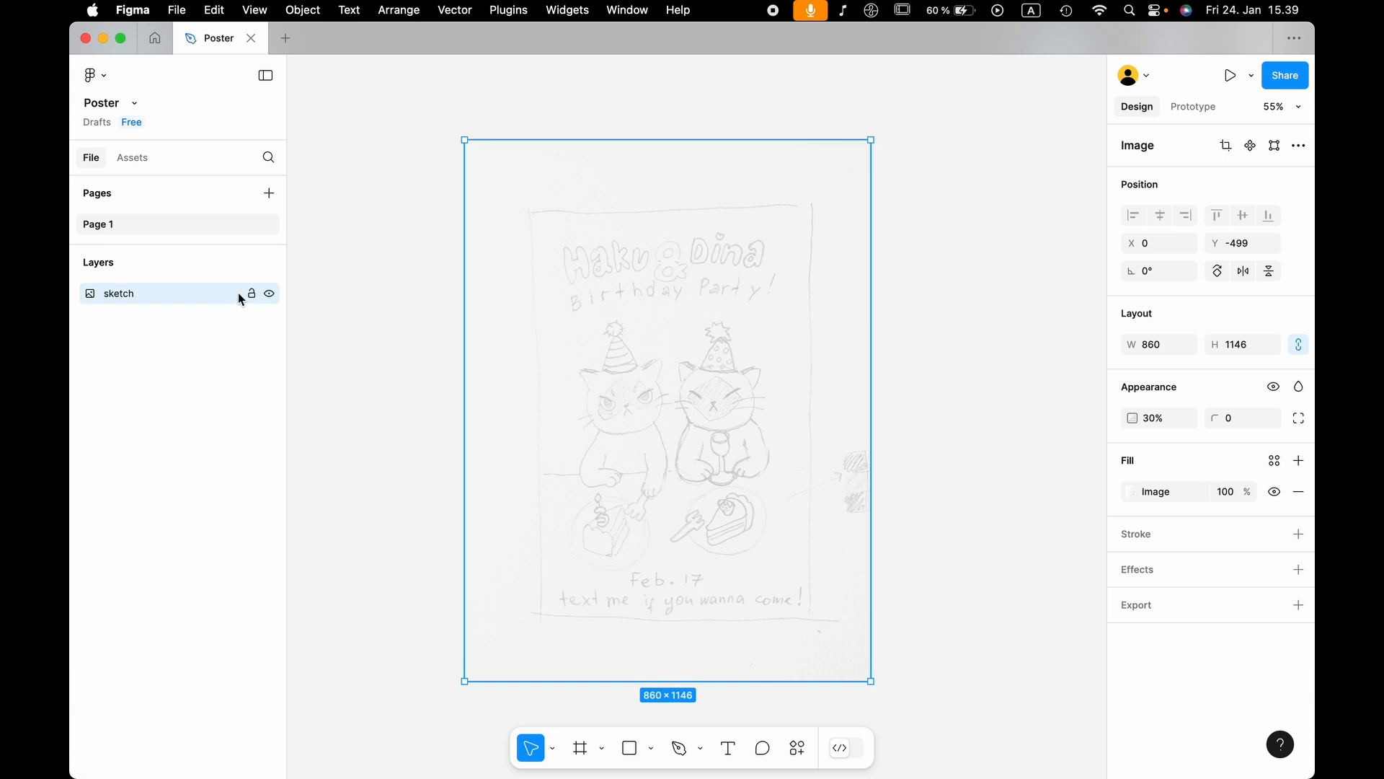
pyautogui.click(252, 294)
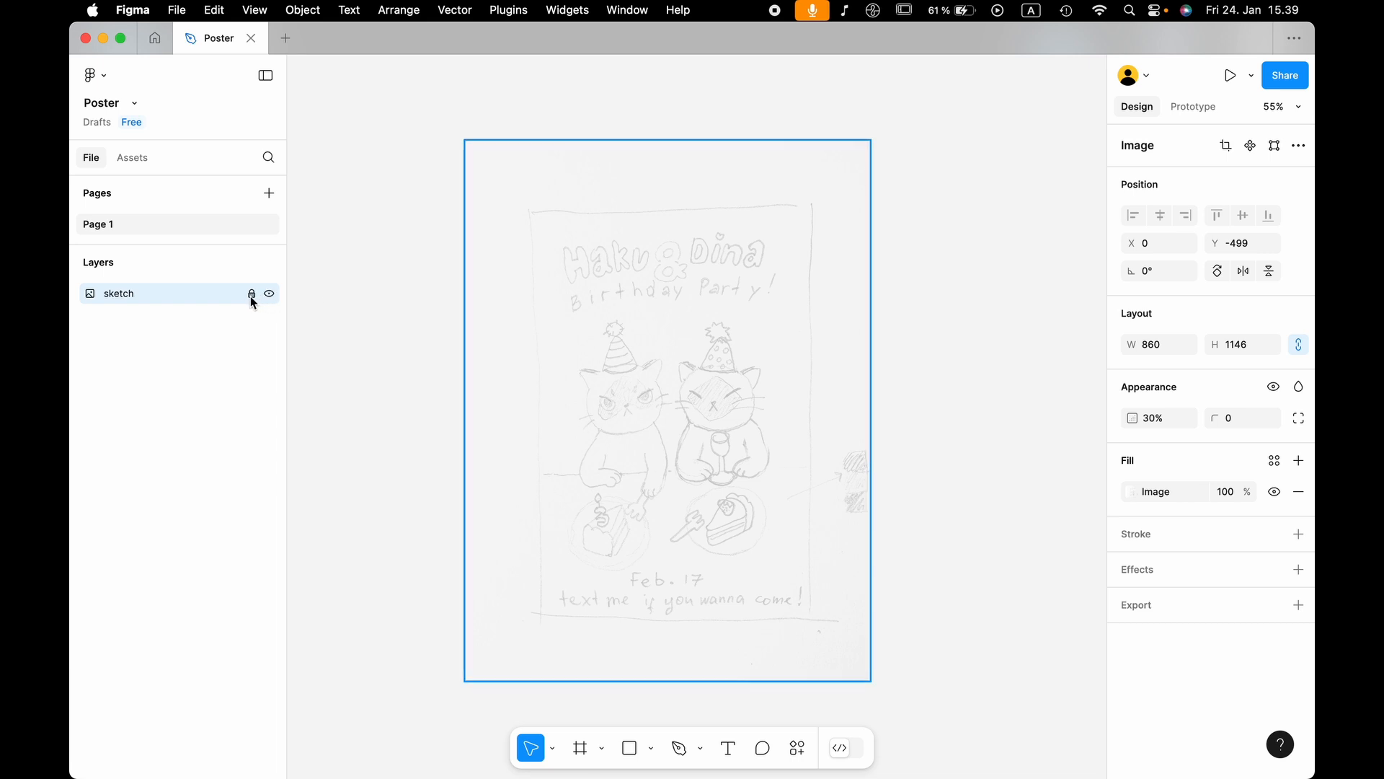
pyautogui.click(369, 286)
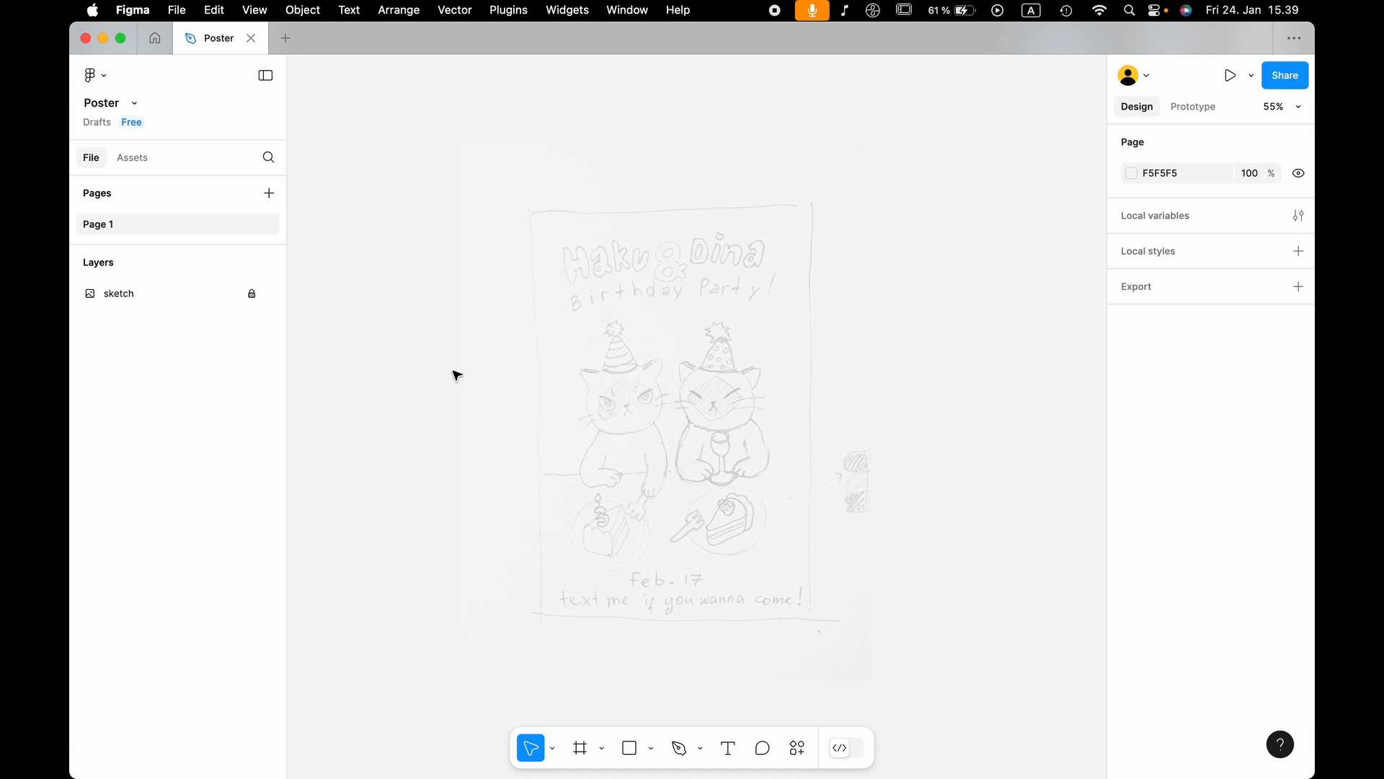
pyautogui.hscroll(10, 673, 452)
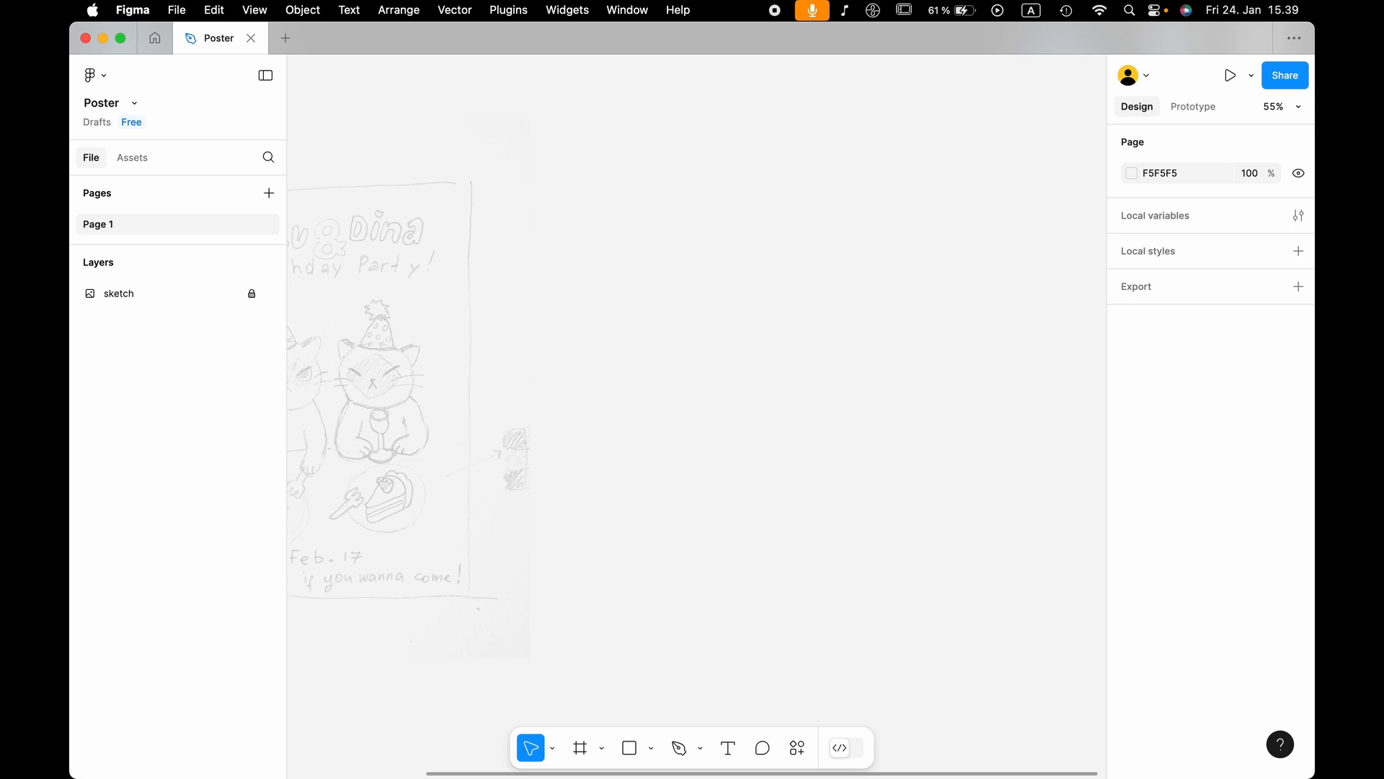
pyautogui.click(728, 517)
pyautogui.hscroll(-1, 729, 517)
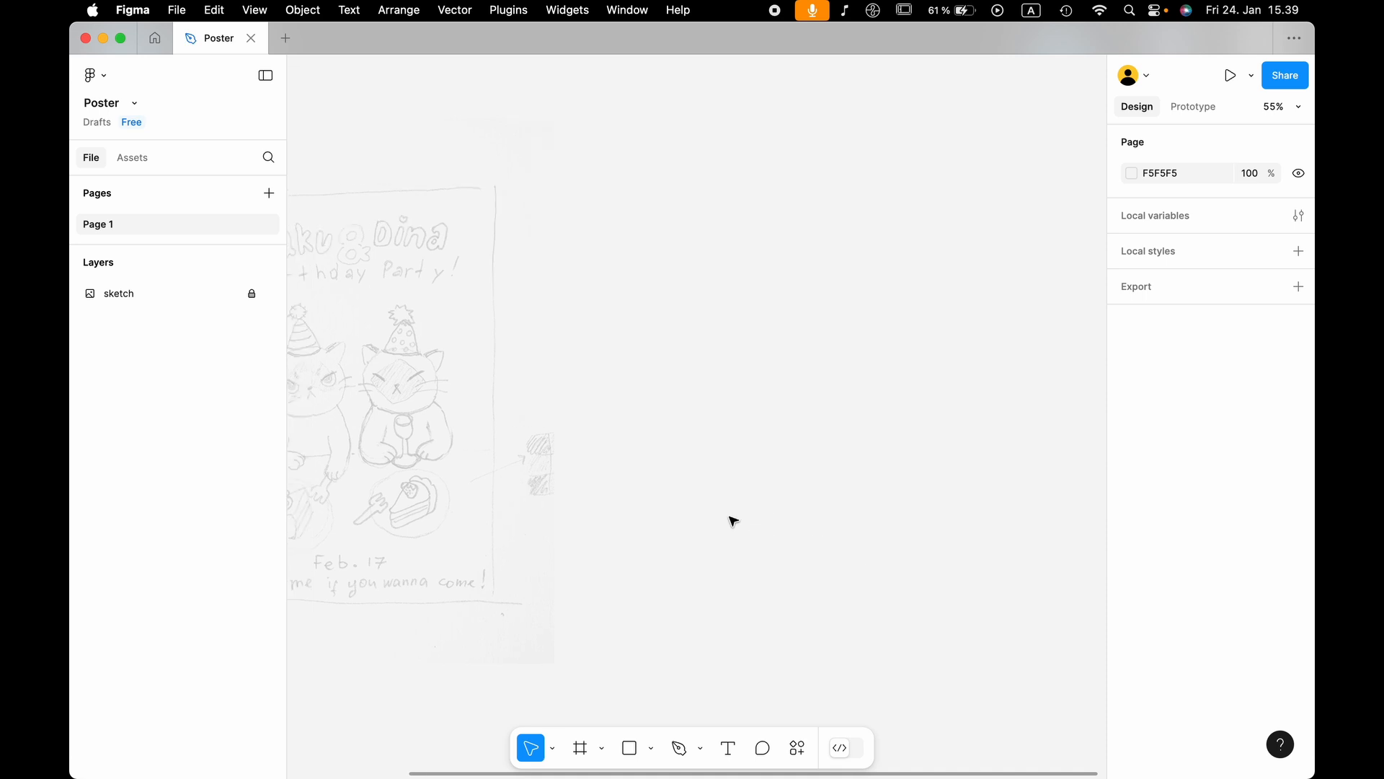
pyautogui.hscroll(-5, 729, 520)
pyautogui.scroll(3, 542, 418)
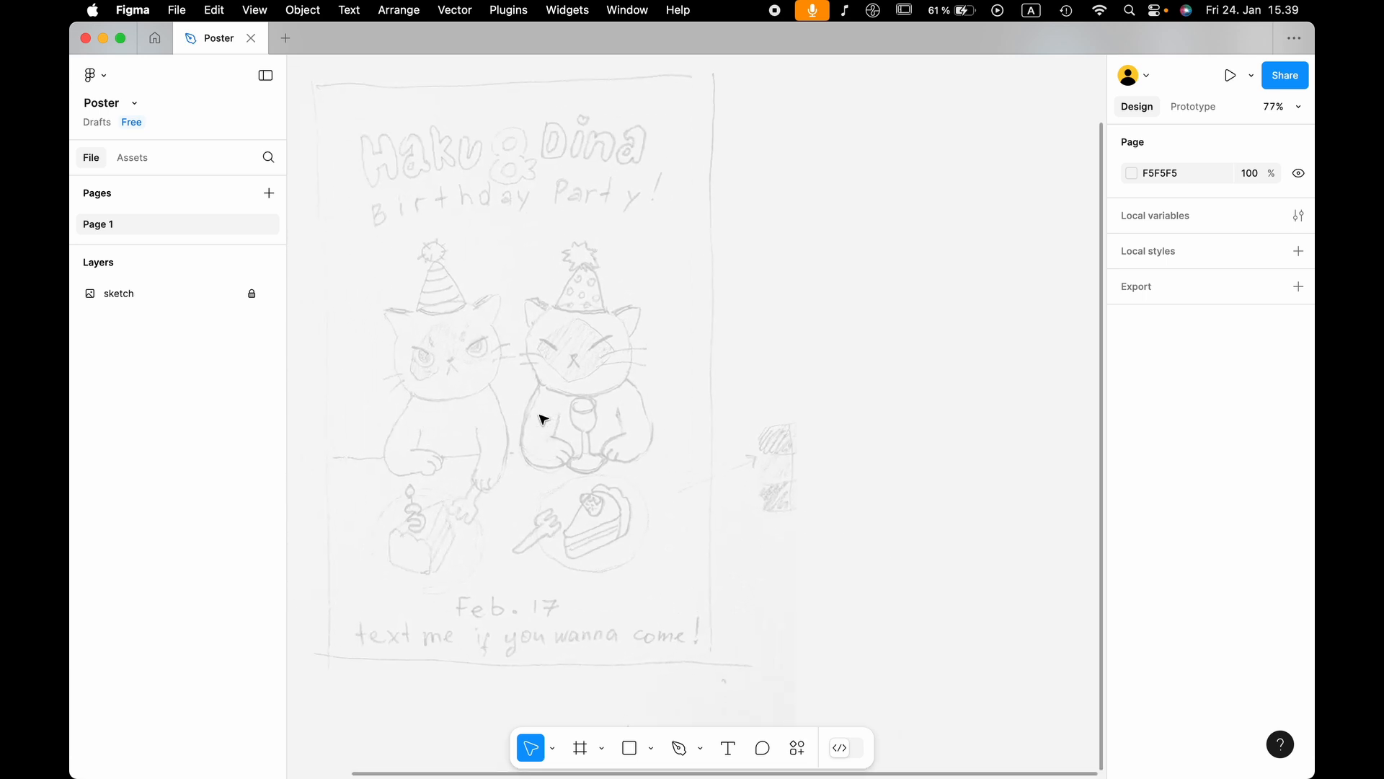
# Draw a closed four-point shape about 195 × 139.5 with the Pen tool on empty canvas beside the sketch, and exit vector editing.
pyautogui.click(677, 753)
pyautogui.click(812, 377)
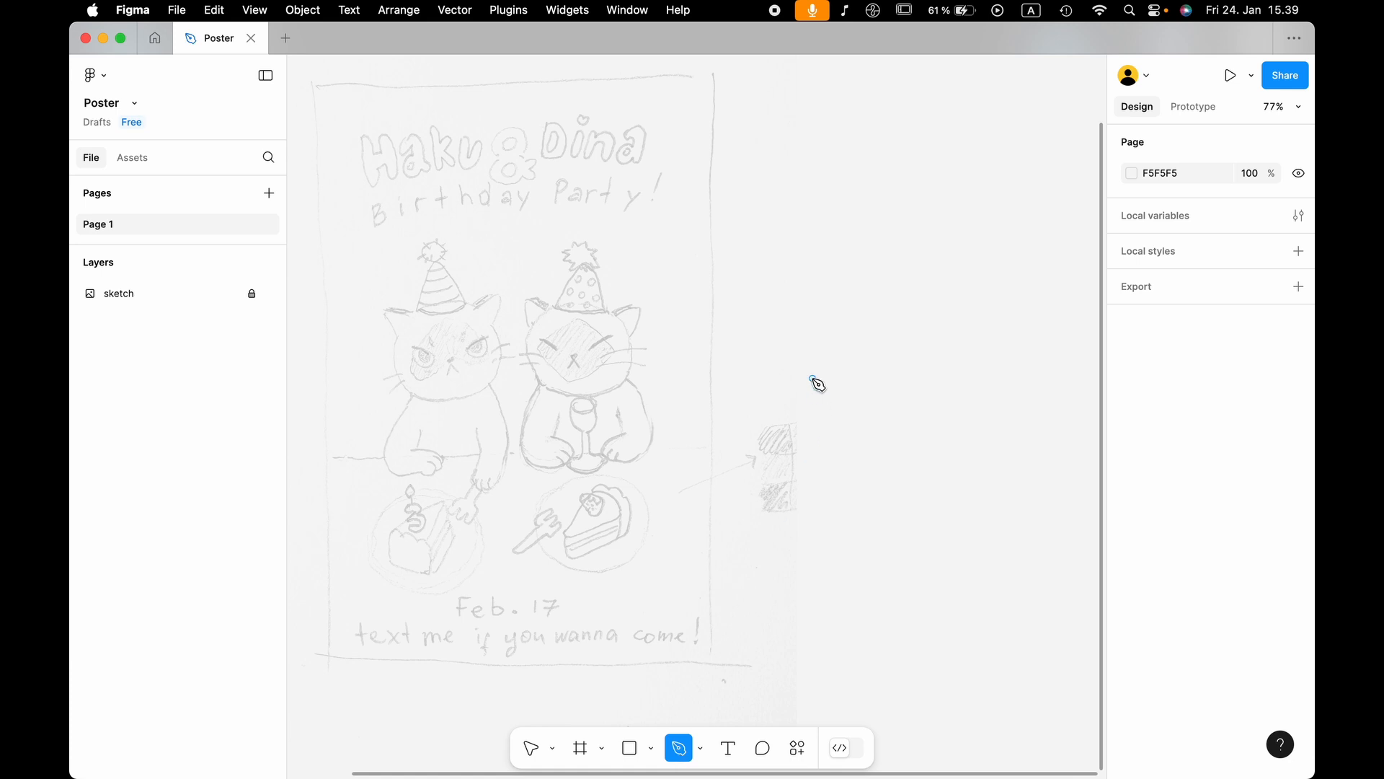
pyautogui.hscroll(5, 817, 382)
pyautogui.scroll(1, 817, 383)
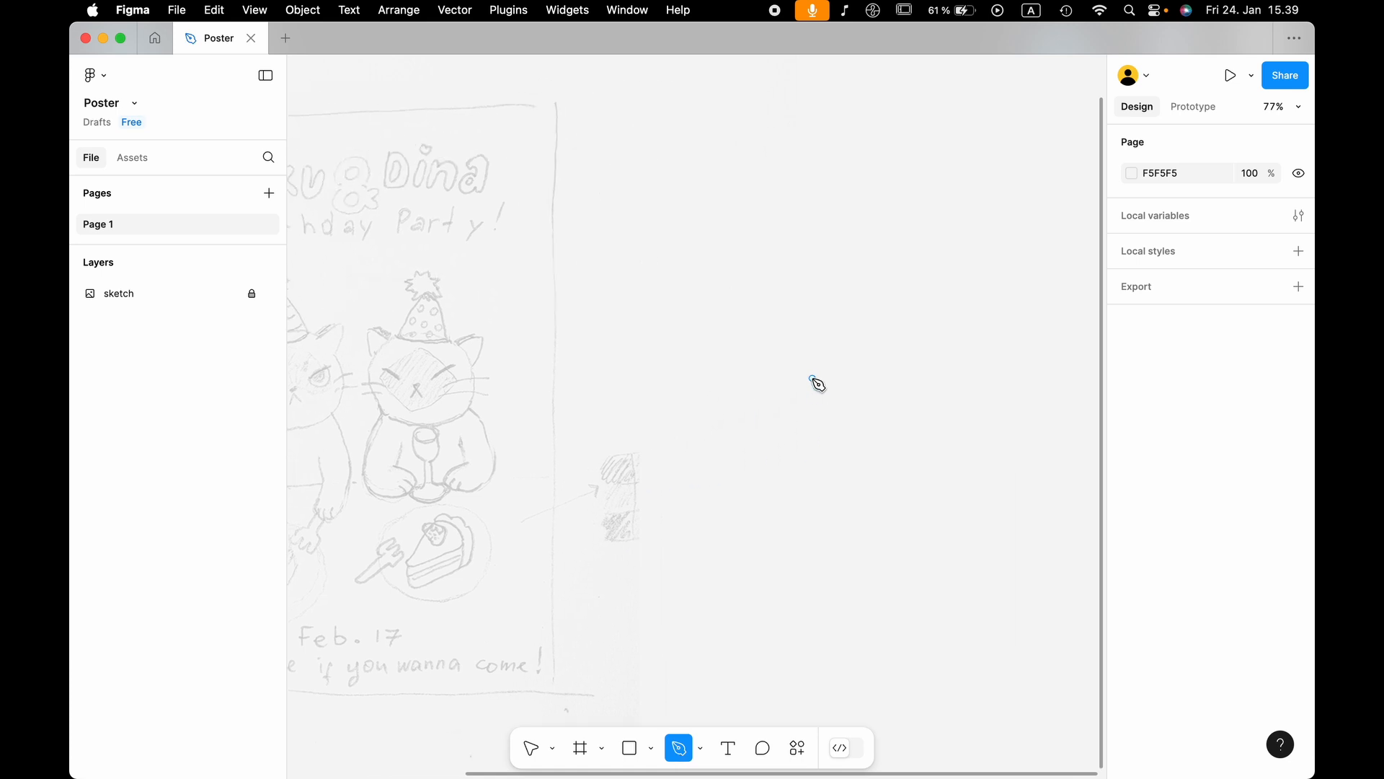
pyautogui.click(791, 360)
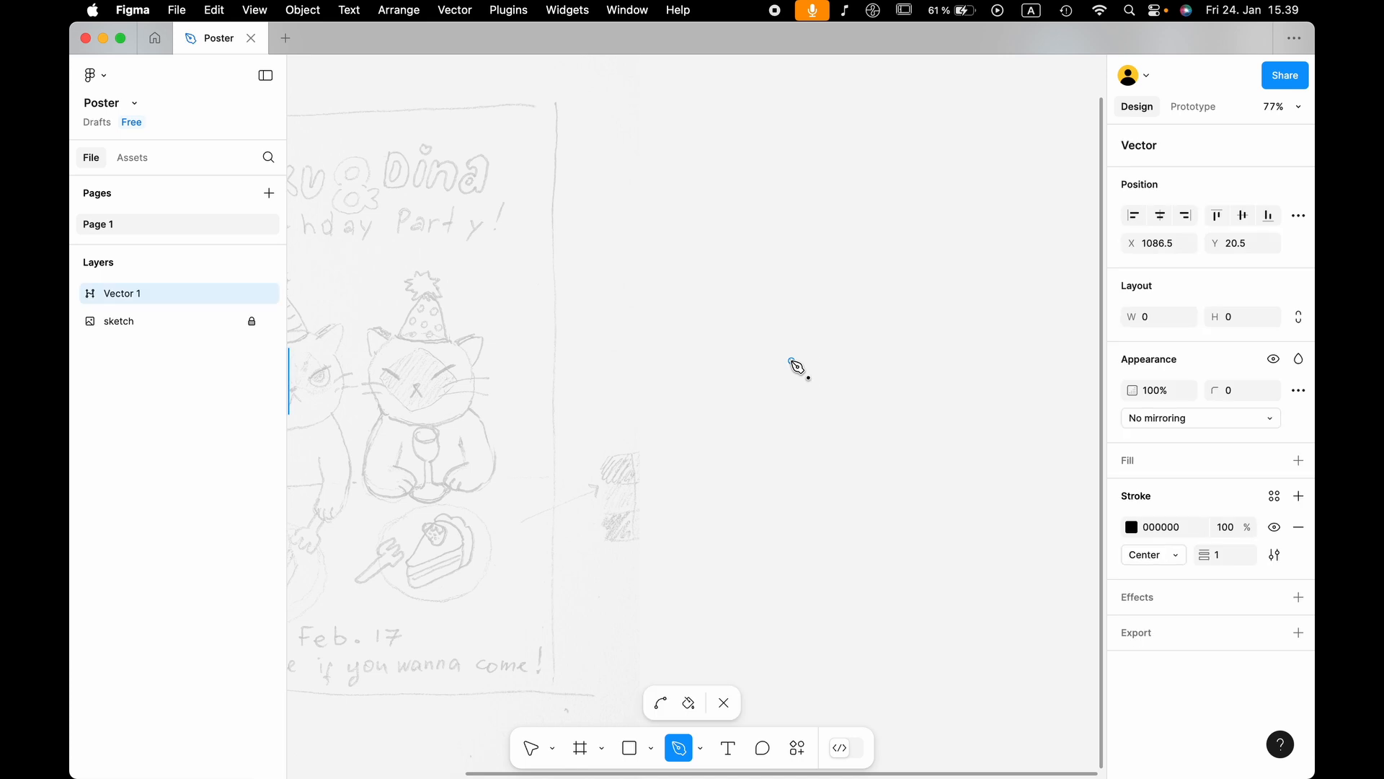
pyautogui.click(873, 346)
pyautogui.click(923, 393)
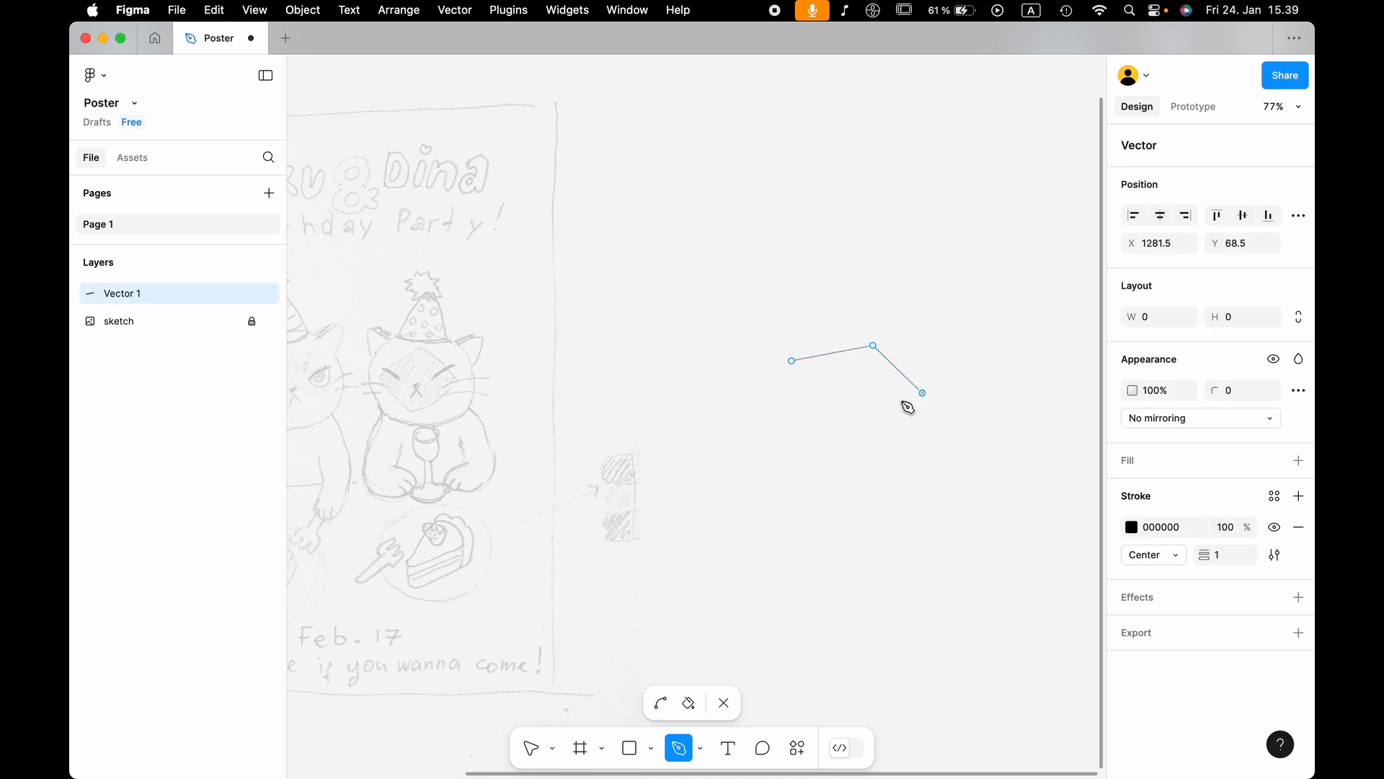
pyautogui.click(813, 438)
pyautogui.click(793, 361)
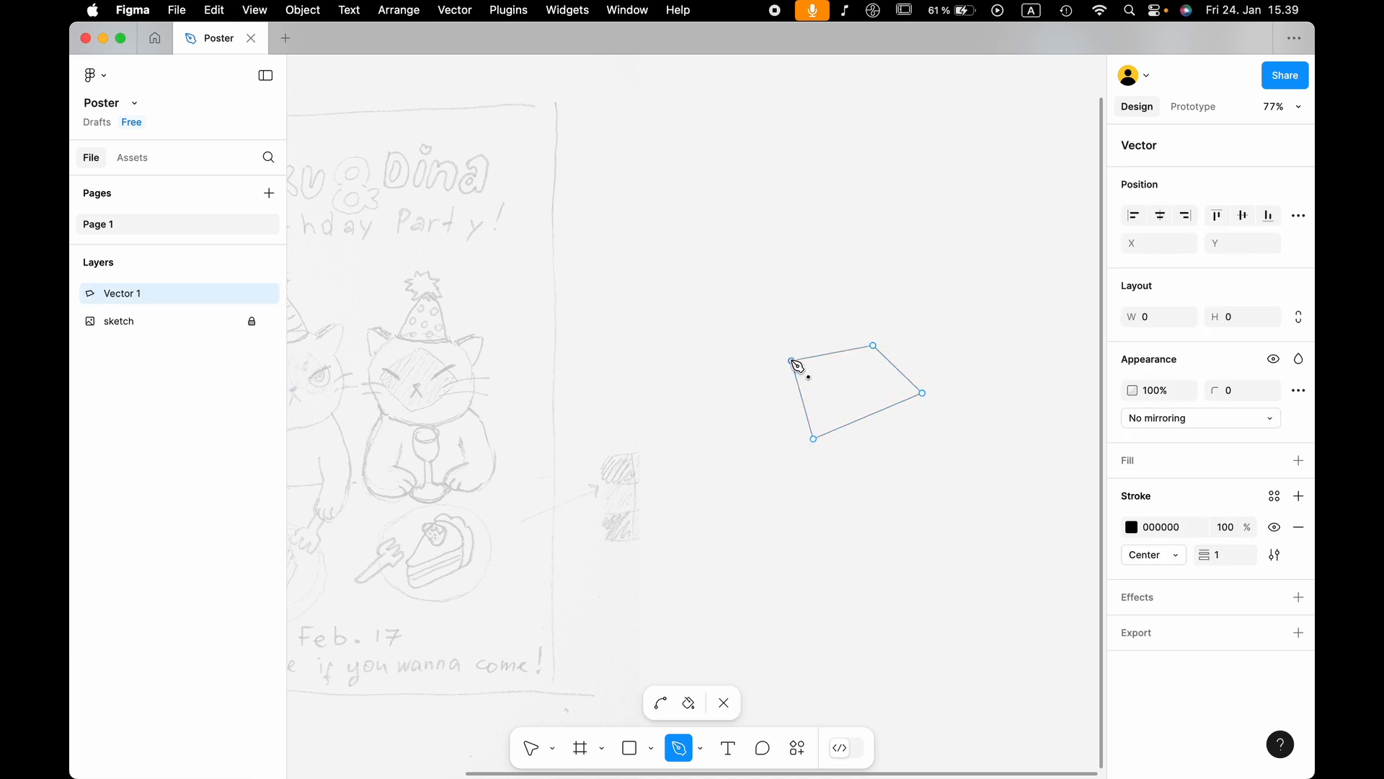
pyautogui.hscroll(3, 897, 338)
pyautogui.scroll(1, 897, 339)
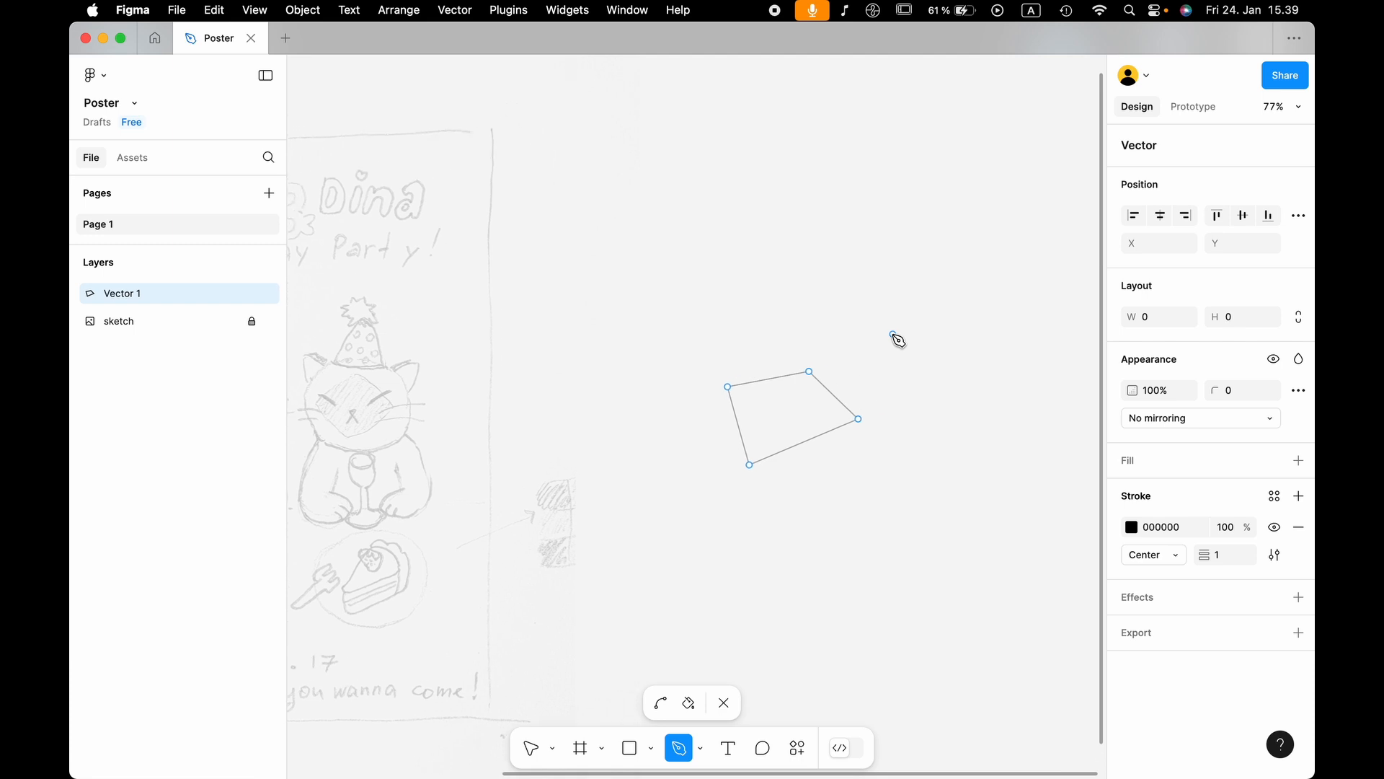
pyautogui.press('v')
pyautogui.scroll(3, 834, 422)
pyautogui.scroll(3, 834, 422)
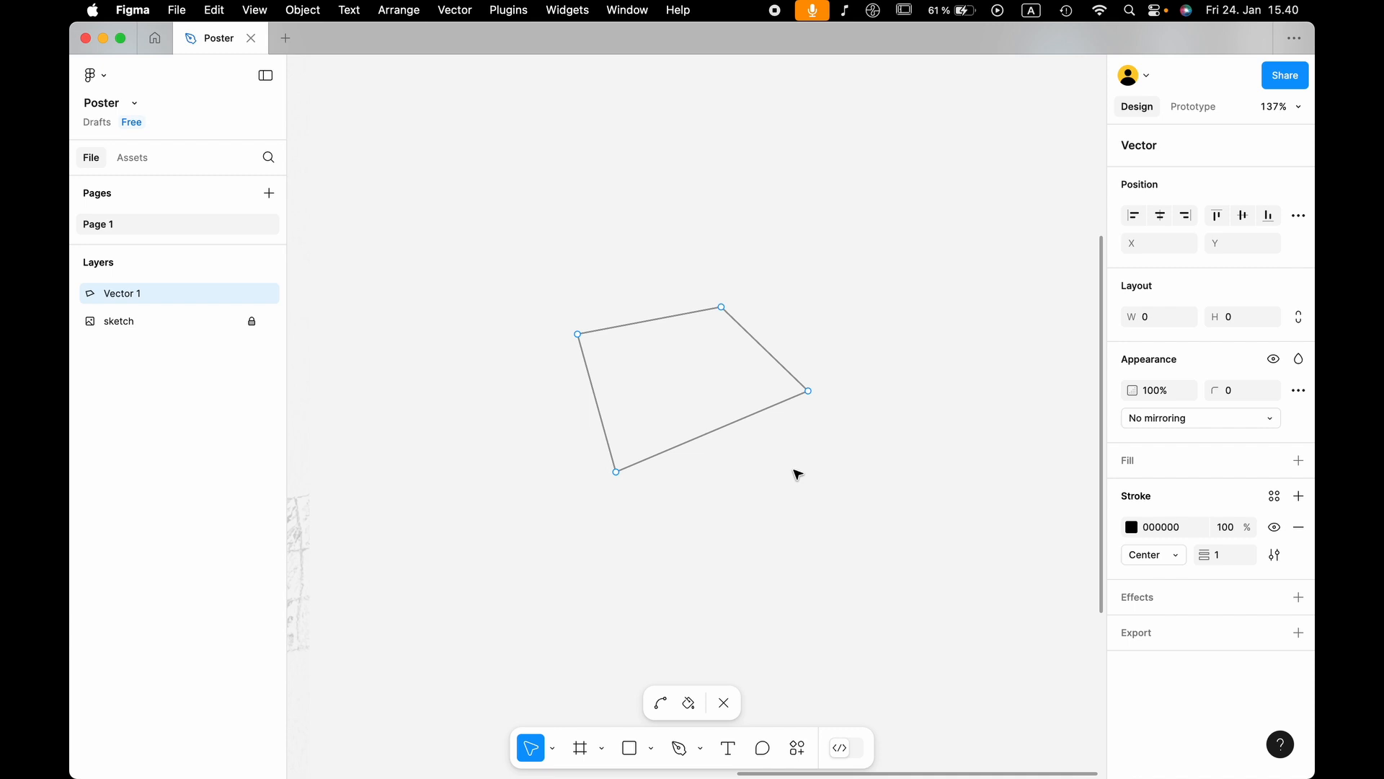
pyautogui.press('Escape')
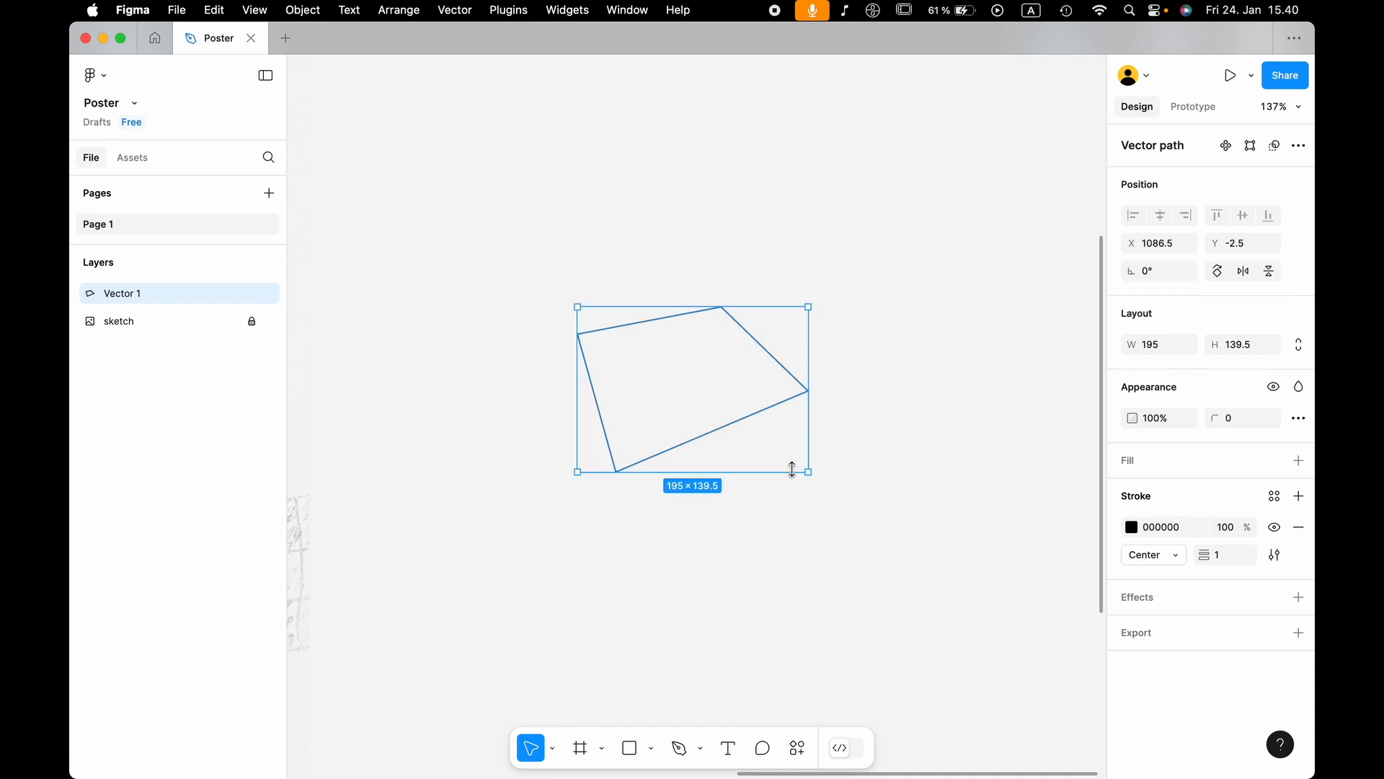
pyautogui.press('Escape')
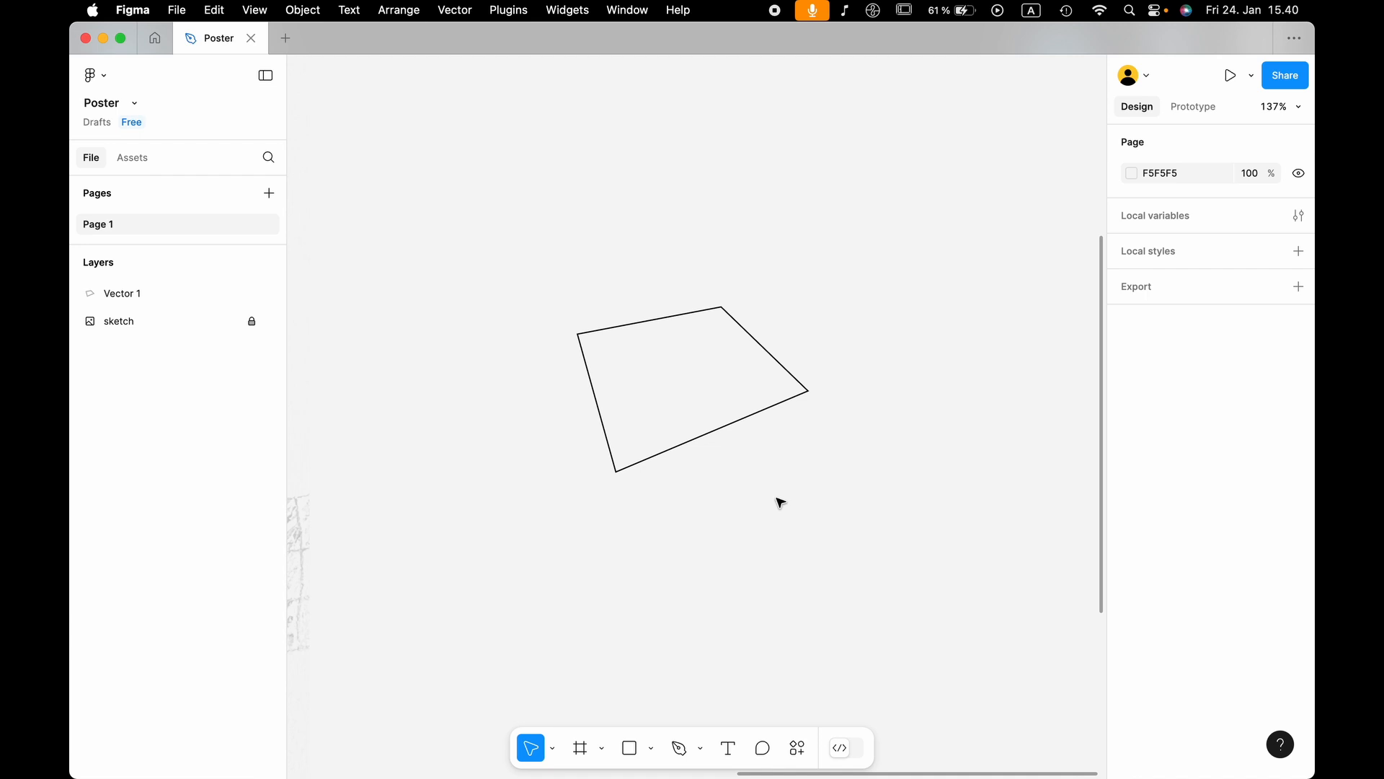
pyautogui.click(718, 423)
pyautogui.click(730, 488)
pyautogui.hscroll(-10, 553, 568)
pyautogui.hscroll(10, 557, 569)
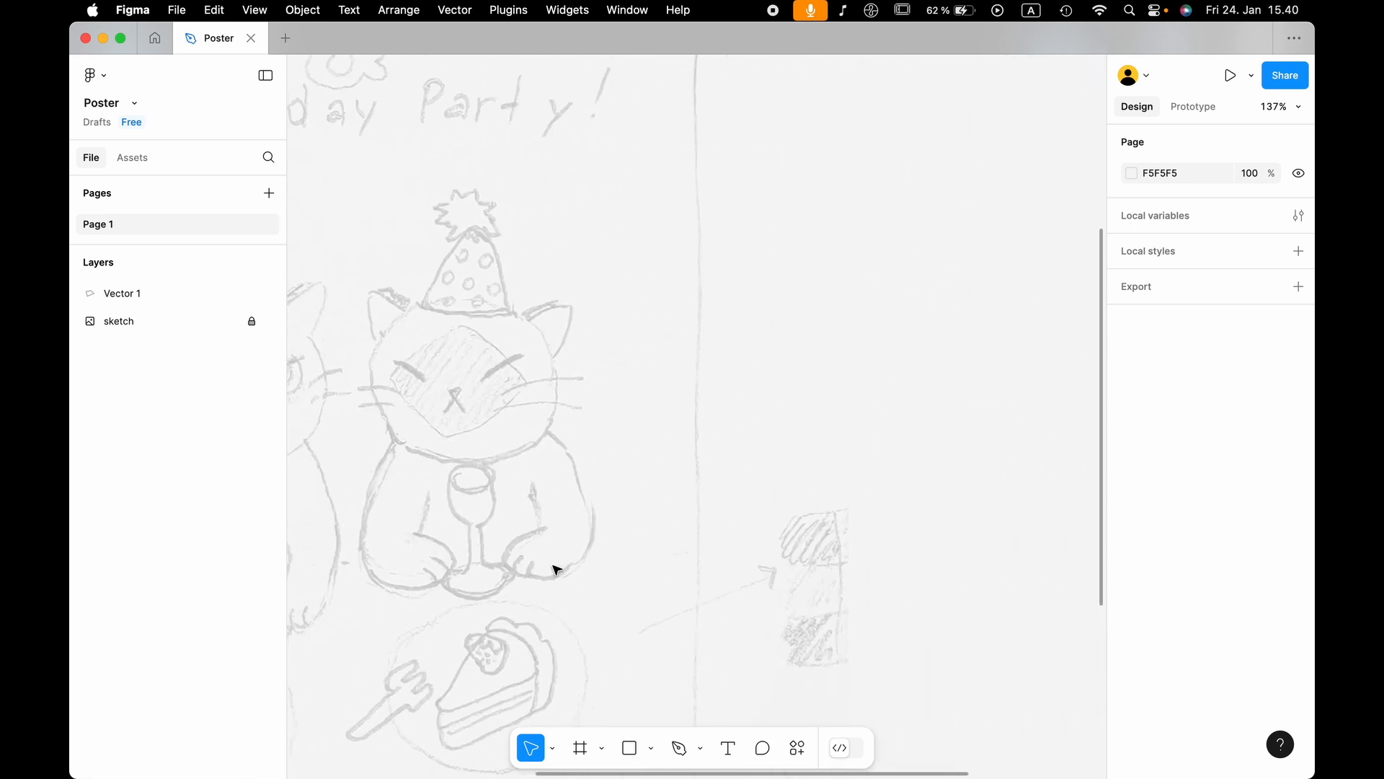
# Trace the head of the cat with the striped hat as a closed curved path with four anchors using the Pen tool.
pyautogui.hscroll(-8, 557, 569)
pyautogui.hscroll(1, 557, 569)
pyautogui.scroll(5, 609, 343)
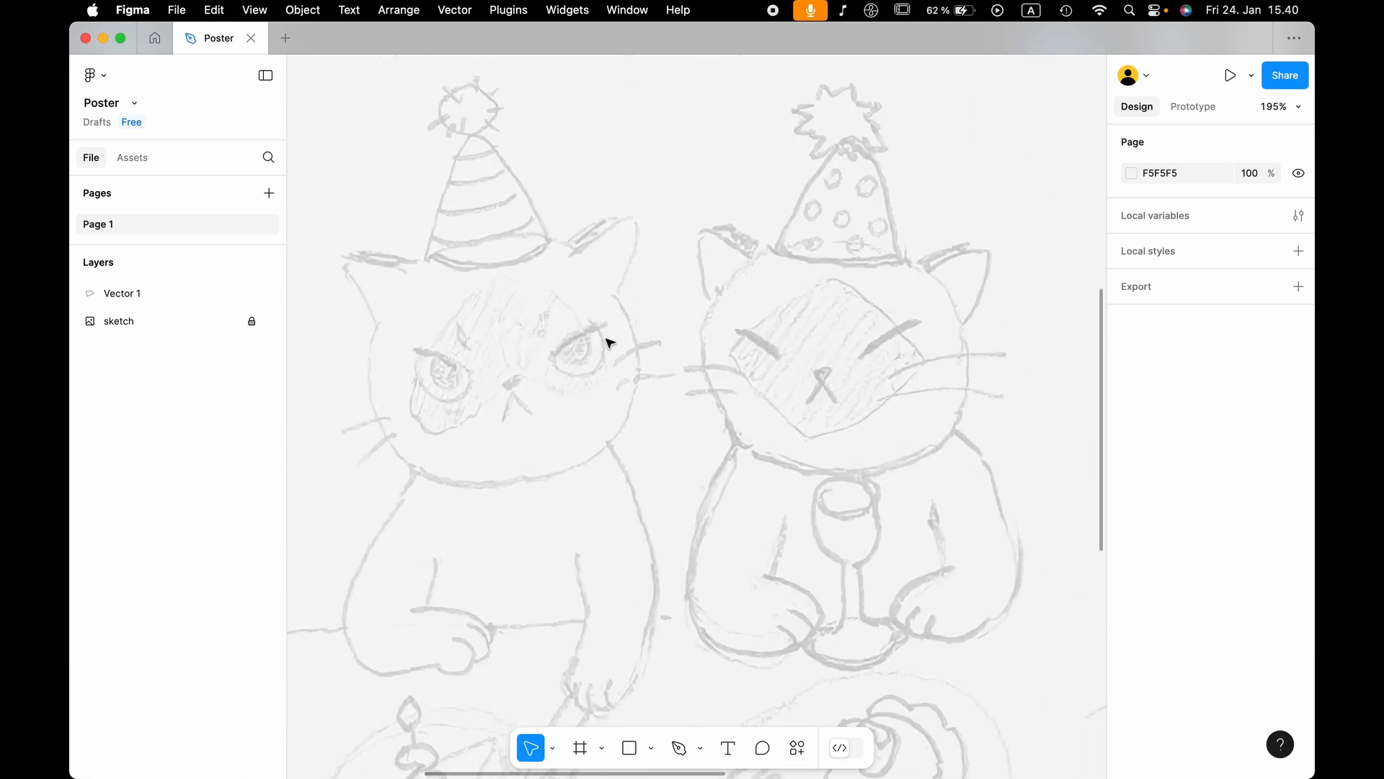
pyautogui.hscroll(-5, 610, 344)
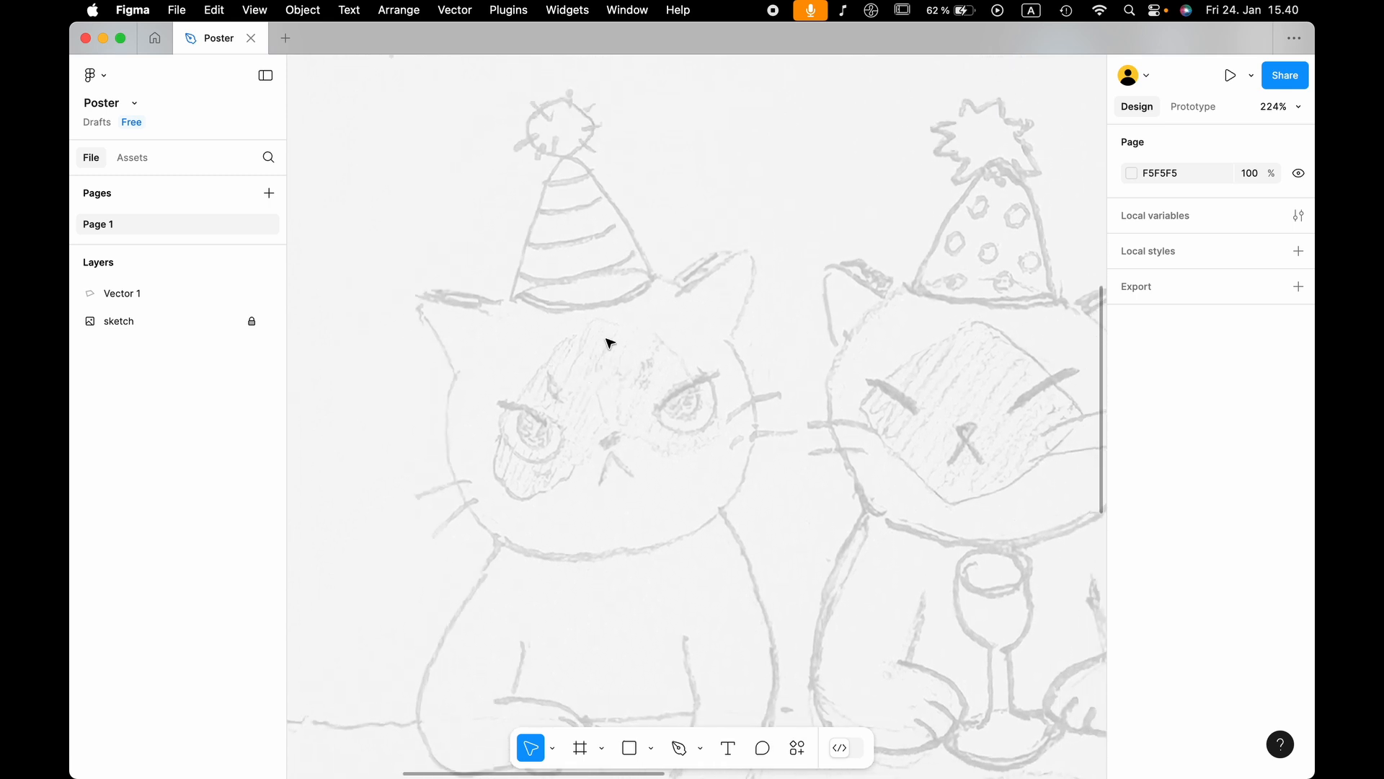
pyautogui.press('p')
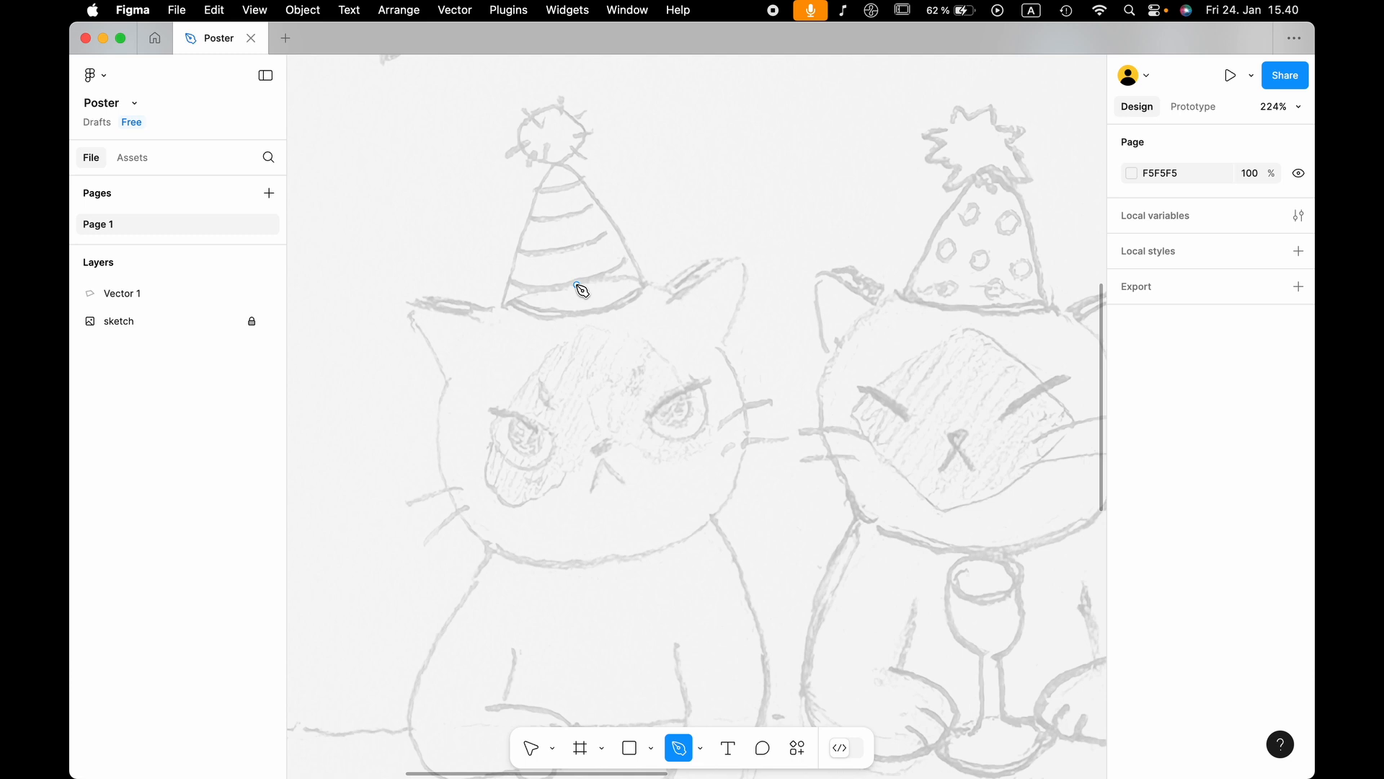
pyautogui.click(577, 286)
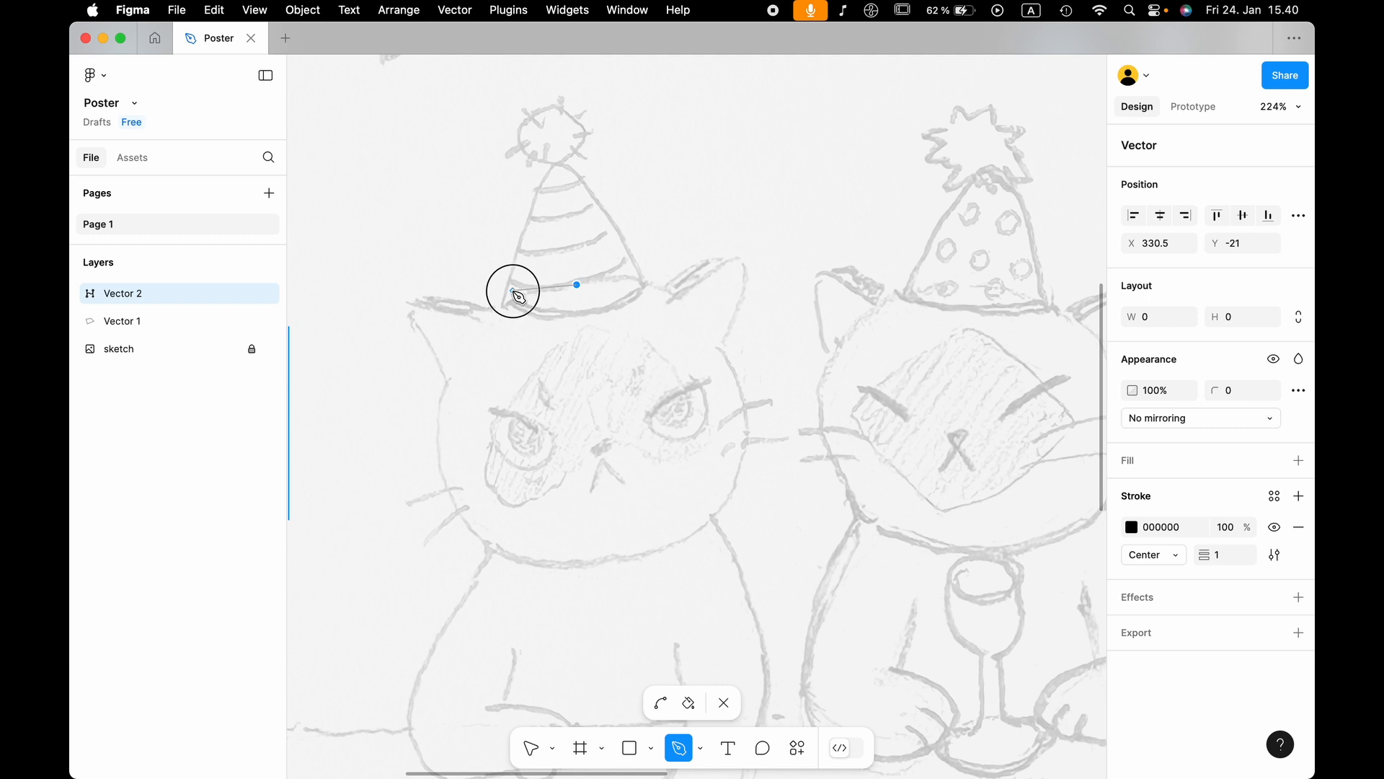
pyautogui.click(513, 292)
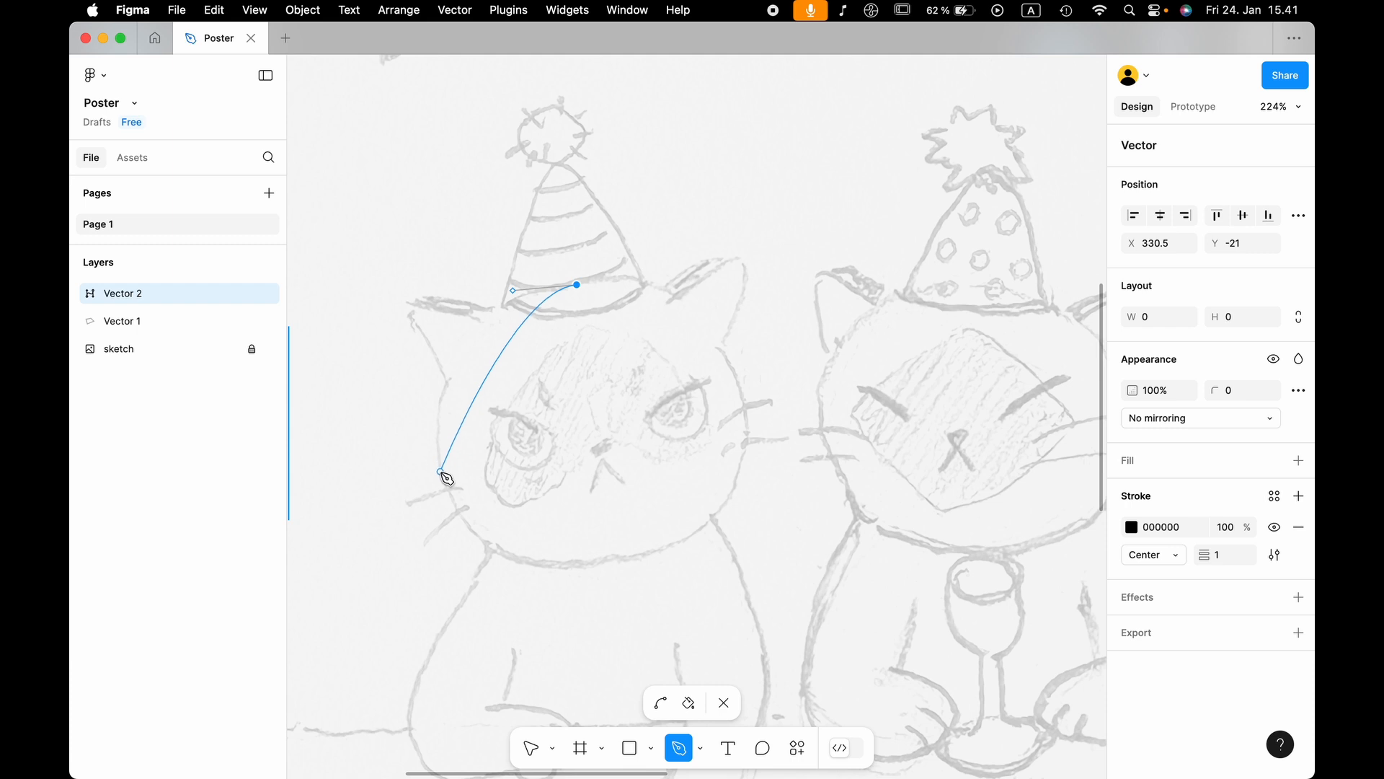
pyautogui.moveTo(446, 489); pyautogui.dragTo(494, 617)
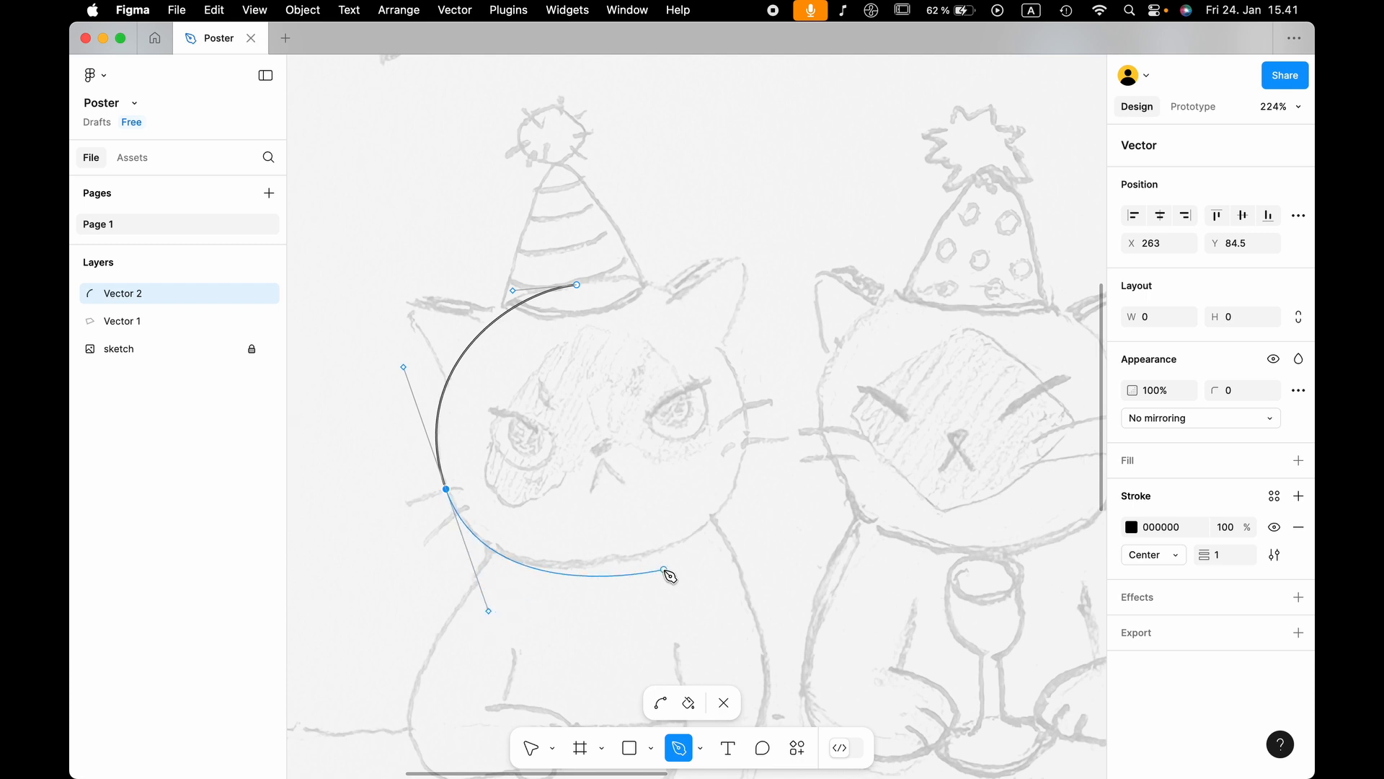
pyautogui.moveTo(662, 551); pyautogui.dragTo(719, 527)
pyautogui.moveTo(743, 396); pyautogui.dragTo(721, 318)
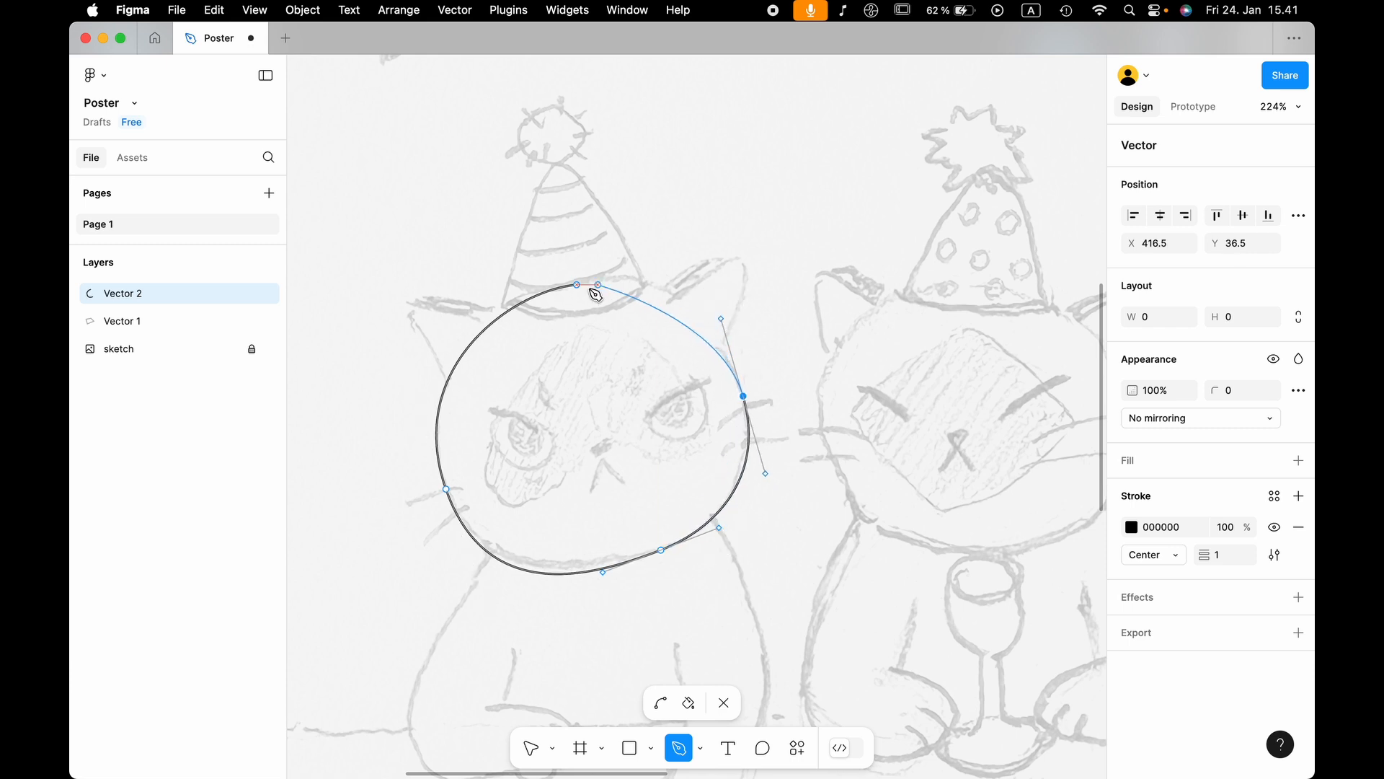
pyautogui.moveTo(576, 284); pyautogui.dragTo(480, 300)
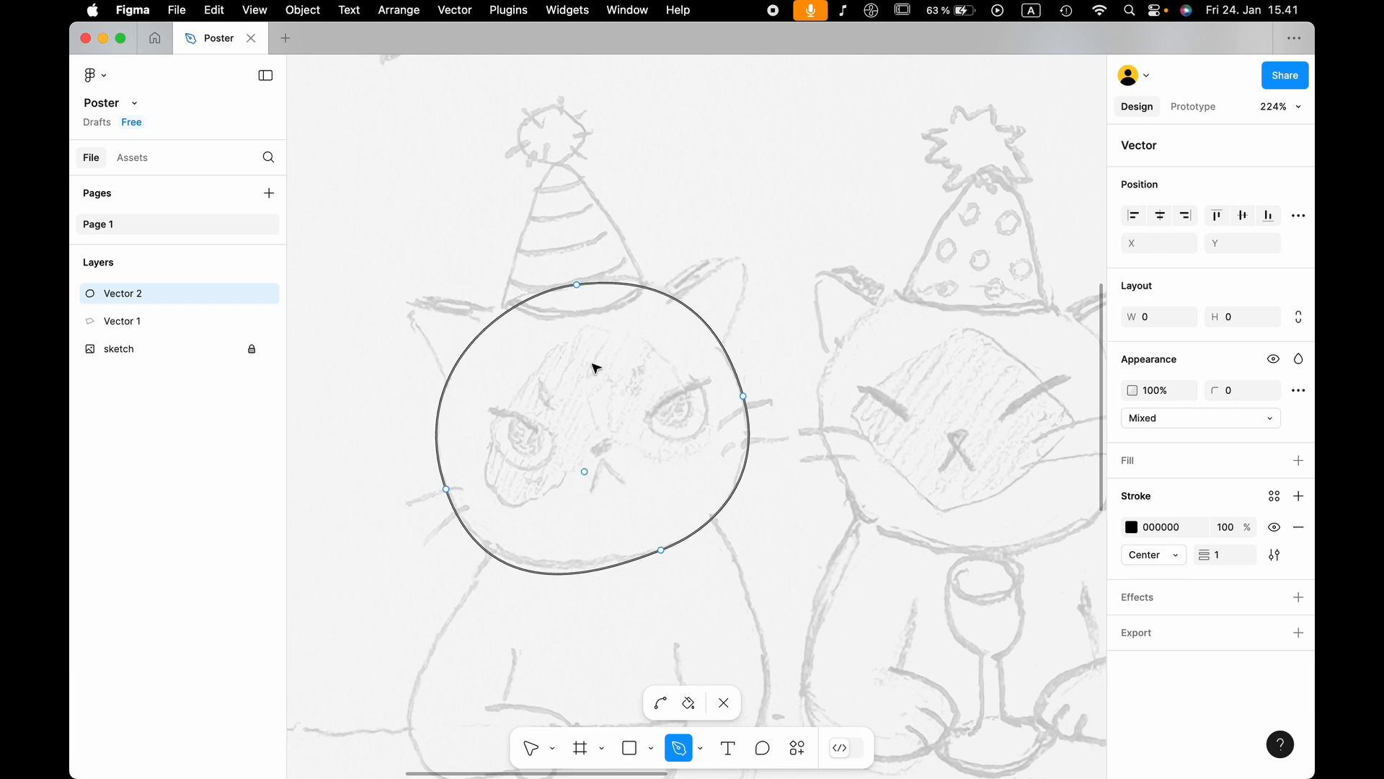
# Shorten both curve handles of the head outline's lower-left anchor to follow the sketched cheek and chin.
pyautogui.press('v')
pyautogui.moveTo(446, 488); pyautogui.dragTo(491, 616)
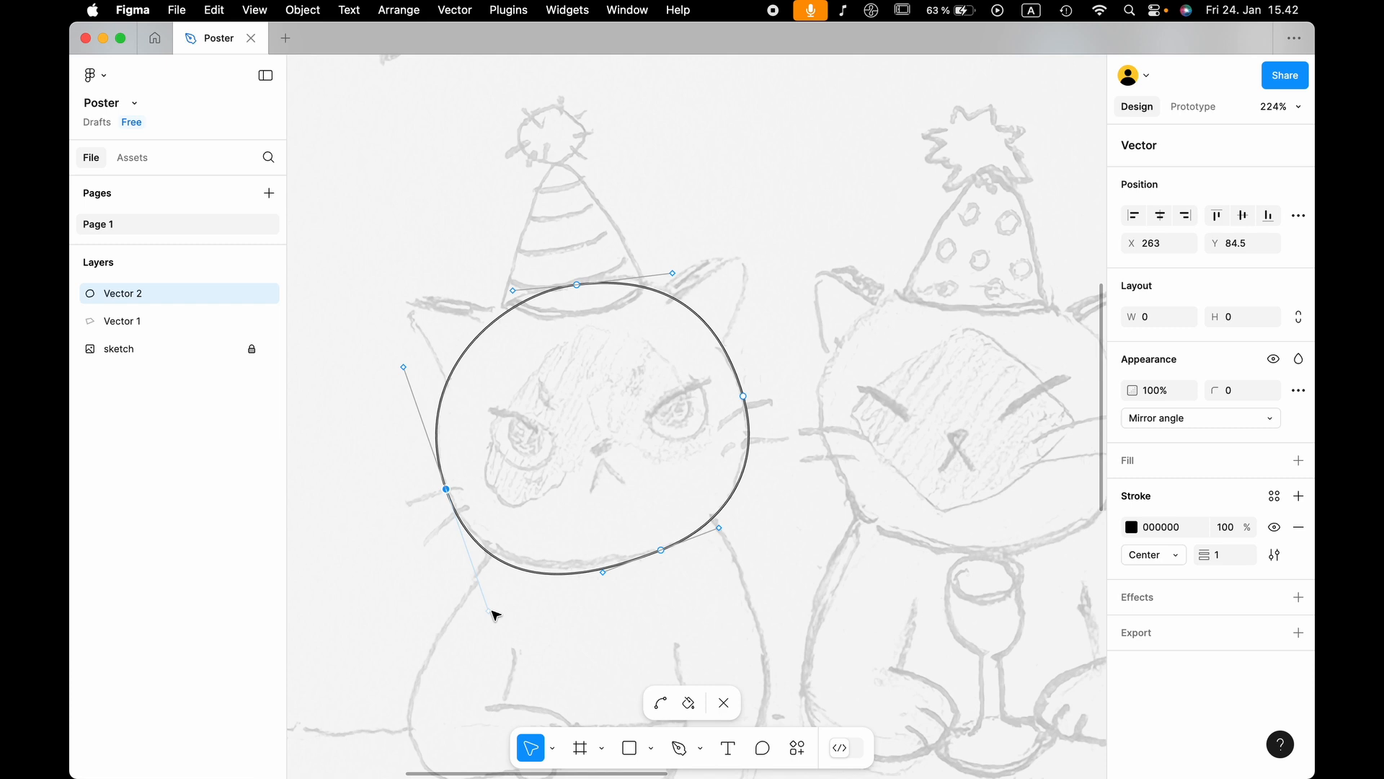
pyautogui.click(493, 613)
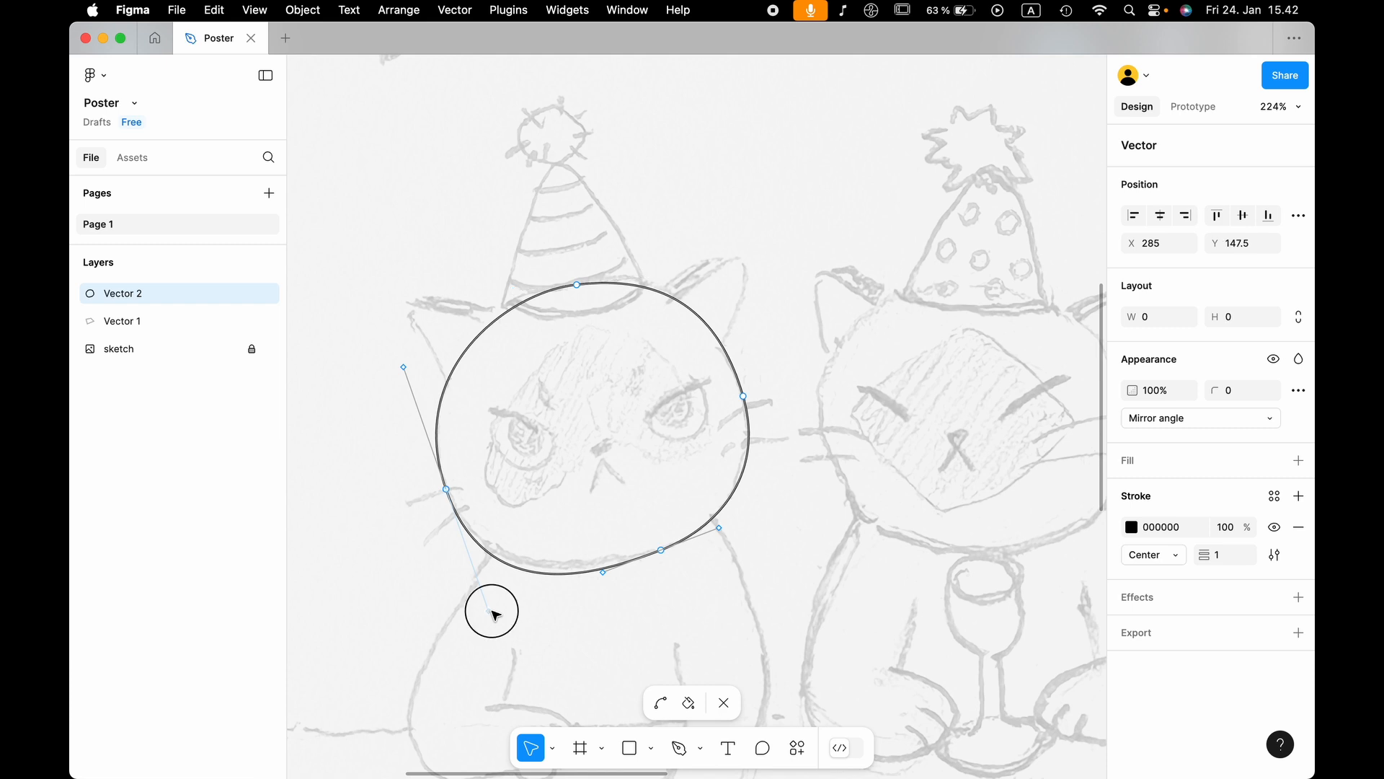
pyautogui.moveTo(493, 613); pyautogui.dragTo(481, 589)
pyautogui.moveTo(405, 368); pyautogui.dragTo(407, 379)
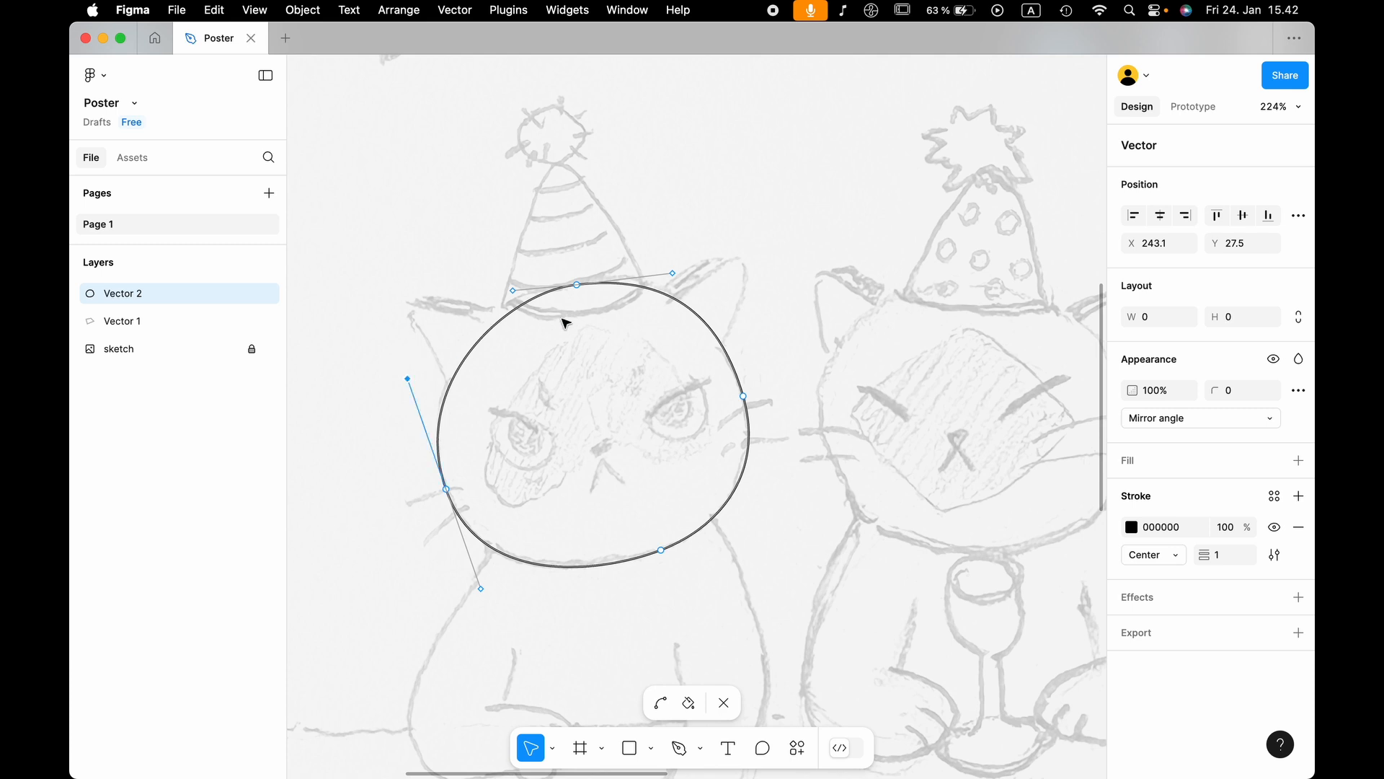
# Shift the head outline's lower-right anchor slightly inward, shorten the lower-left anchor's bottom handle, and exit vector editing.
pyautogui.click(578, 285)
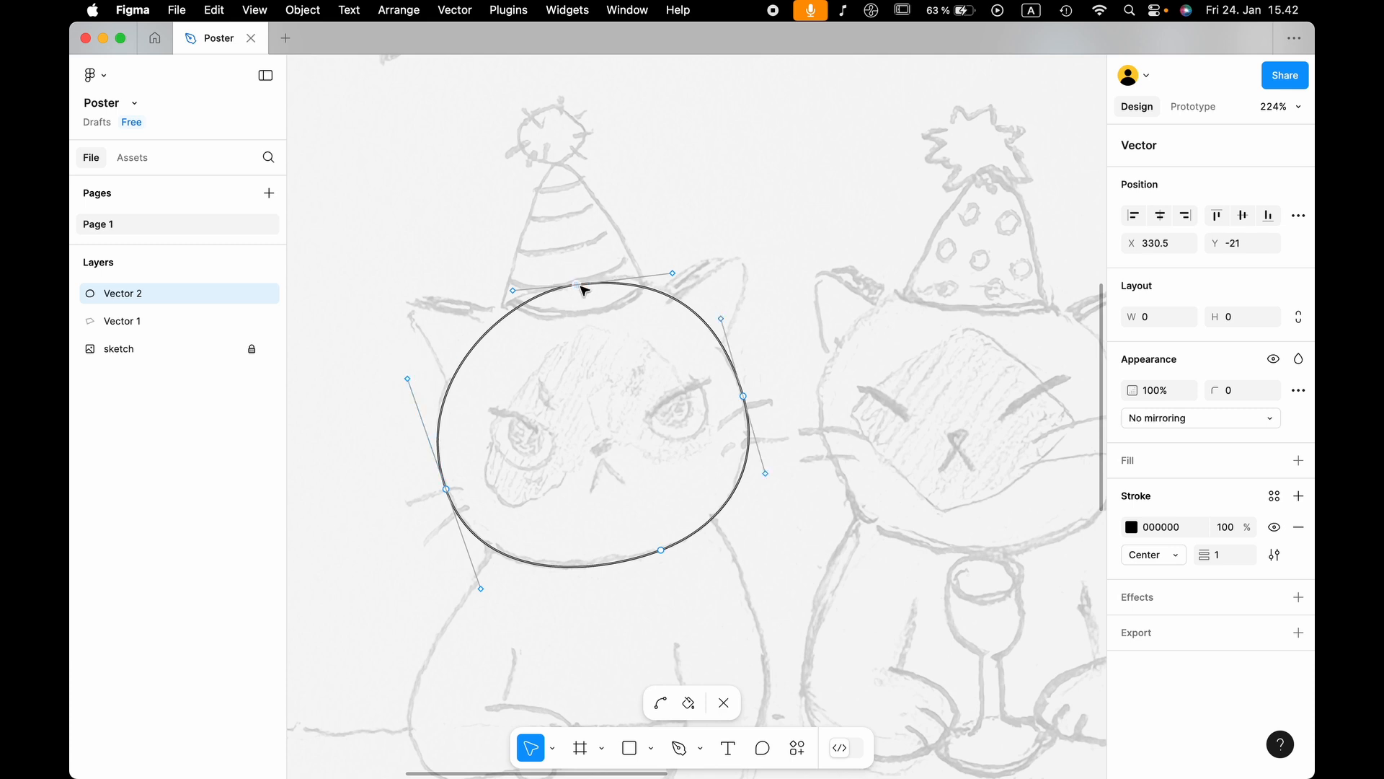
pyautogui.click(743, 395)
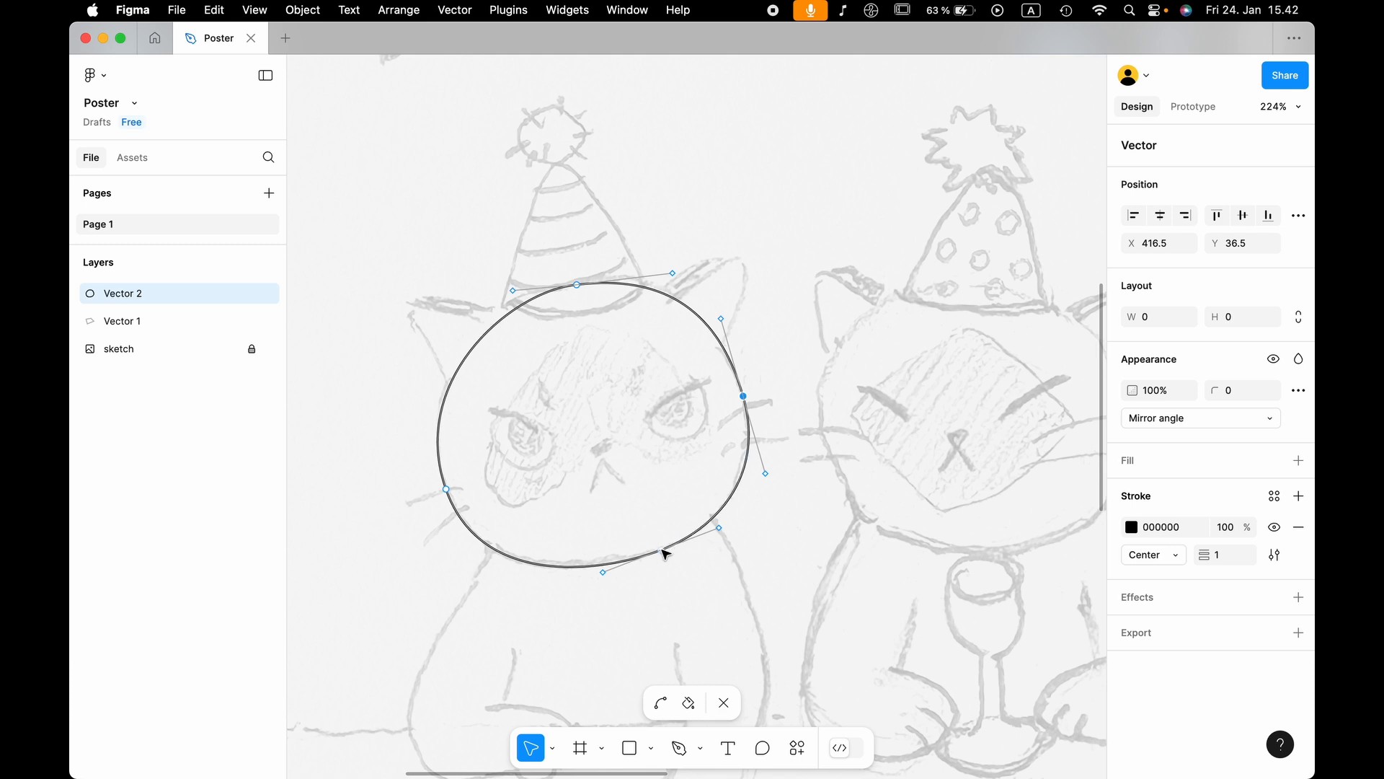
pyautogui.moveTo(663, 554); pyautogui.dragTo(642, 550)
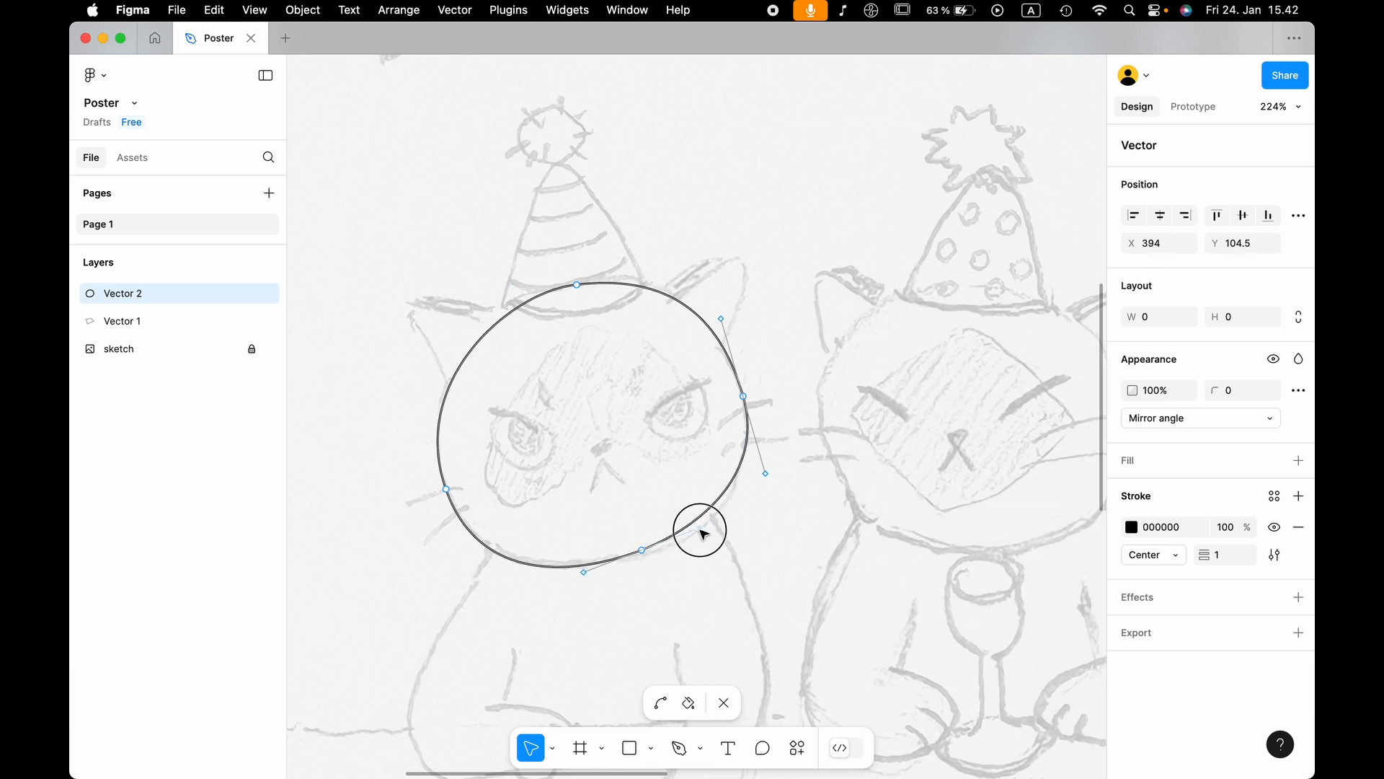
pyautogui.click(447, 491)
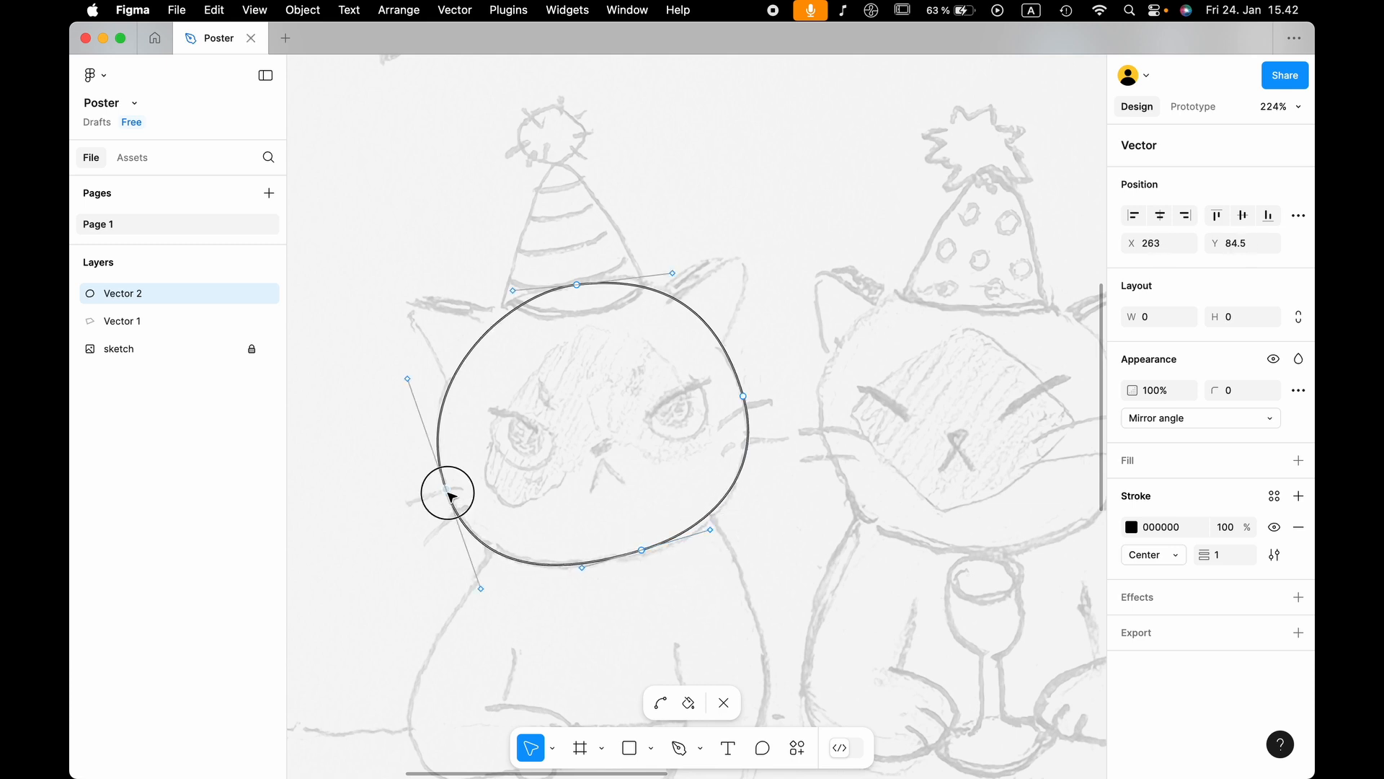
pyautogui.moveTo(480, 587); pyautogui.dragTo(477, 574)
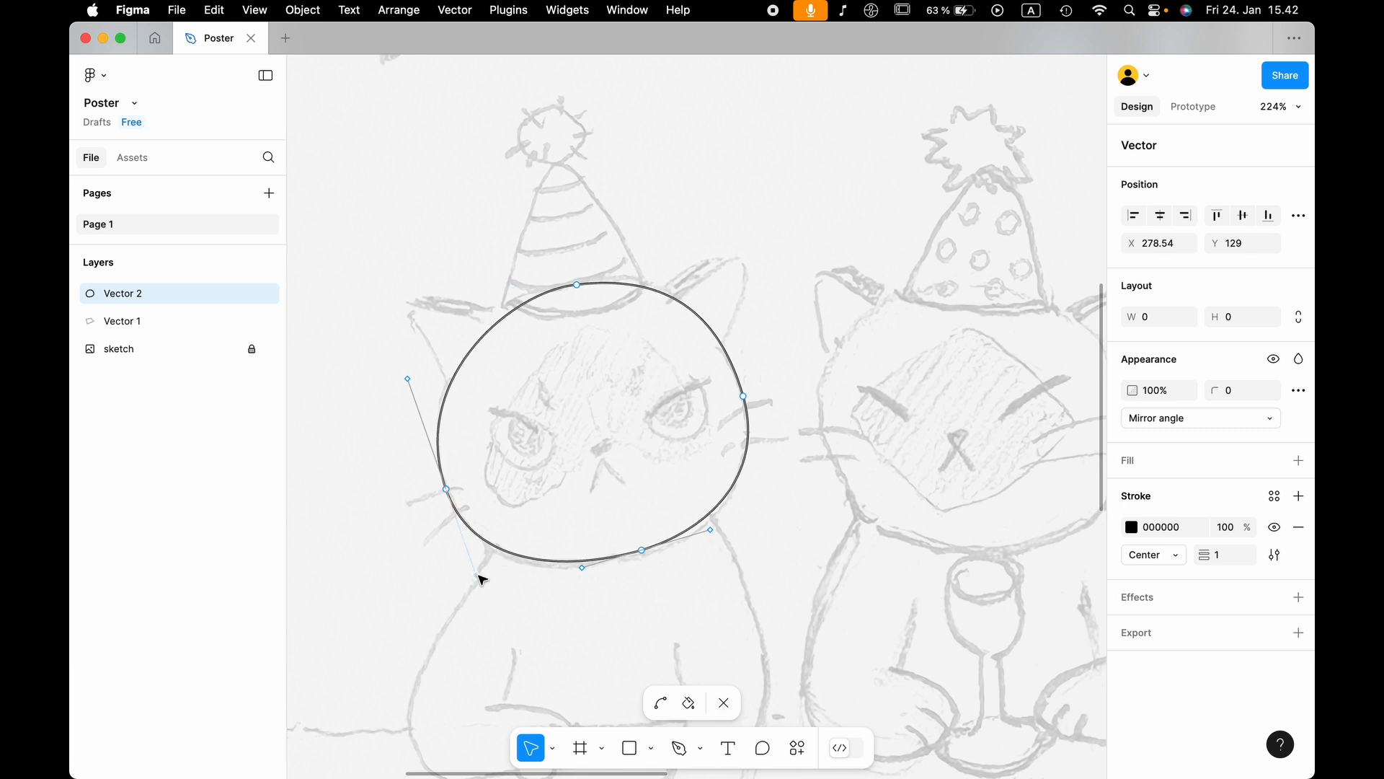
pyautogui.click(744, 397)
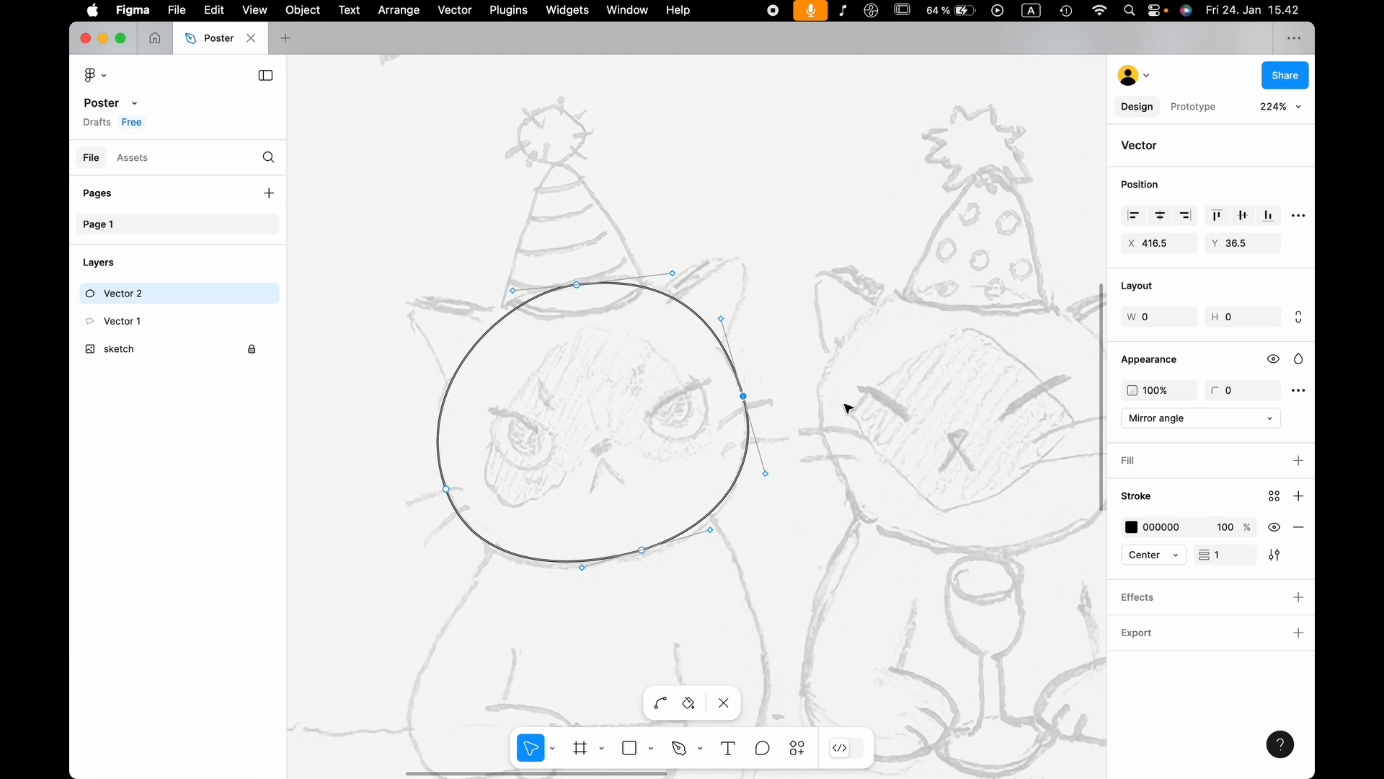
pyautogui.press('Escape')
pyautogui.press('Escape')
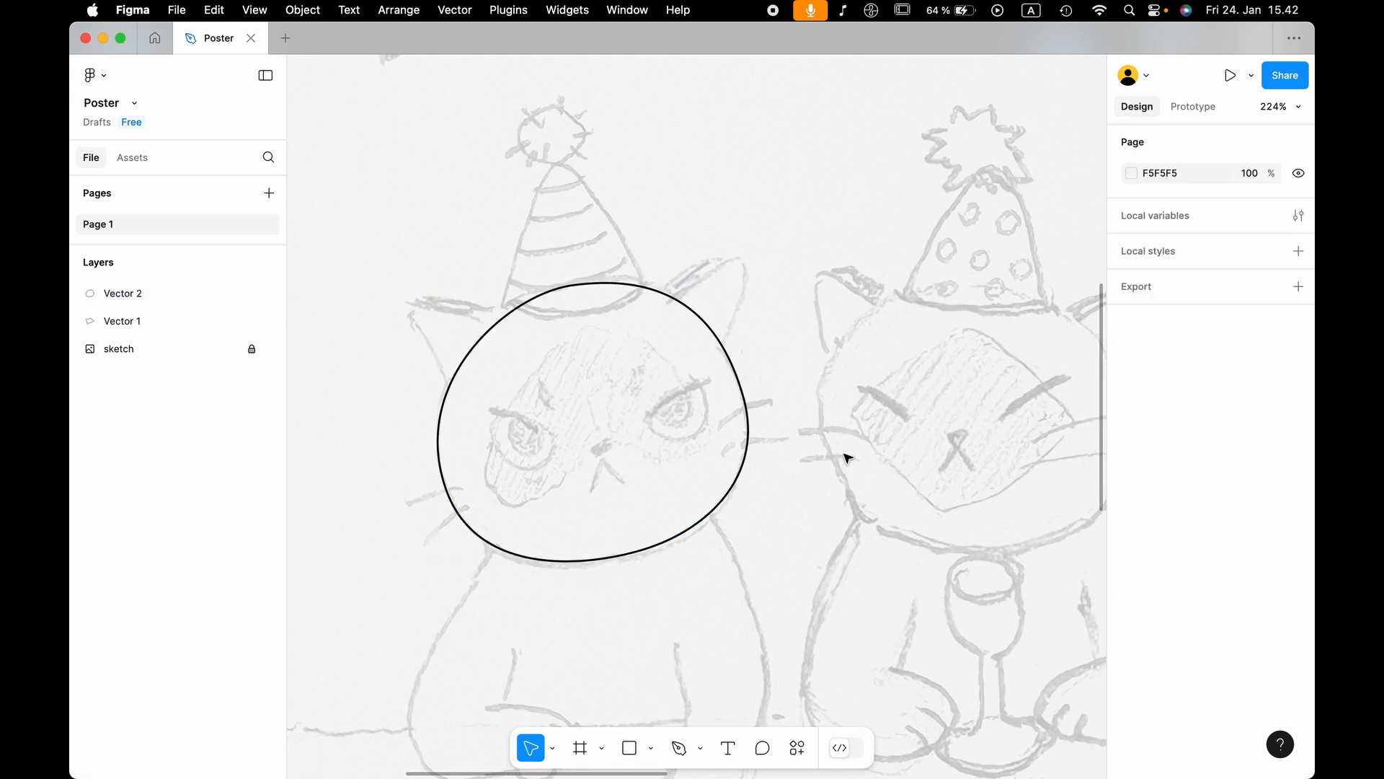
# Resize the cat head outline to 159 × 143 and reopen it for vector editing.
pyautogui.click(721, 512)
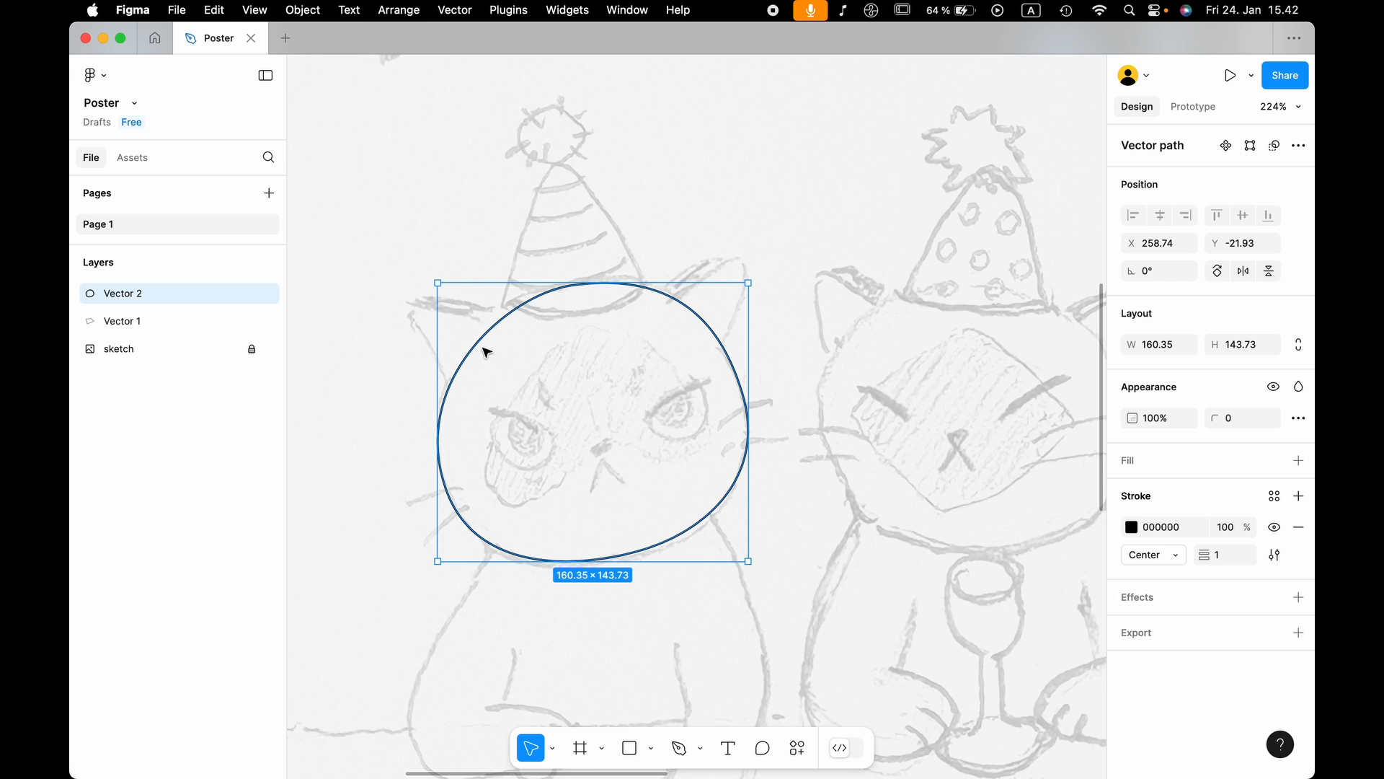
pyautogui.moveTo(437, 283)
pyautogui.mouseDown()
pyautogui.moveTo(411, 216)
pyautogui.moveTo(444, 277)
pyautogui.moveTo(426, 296)
pyautogui.moveTo(436, 271)
pyautogui.moveTo(440, 284)
pyautogui.mouseUp()
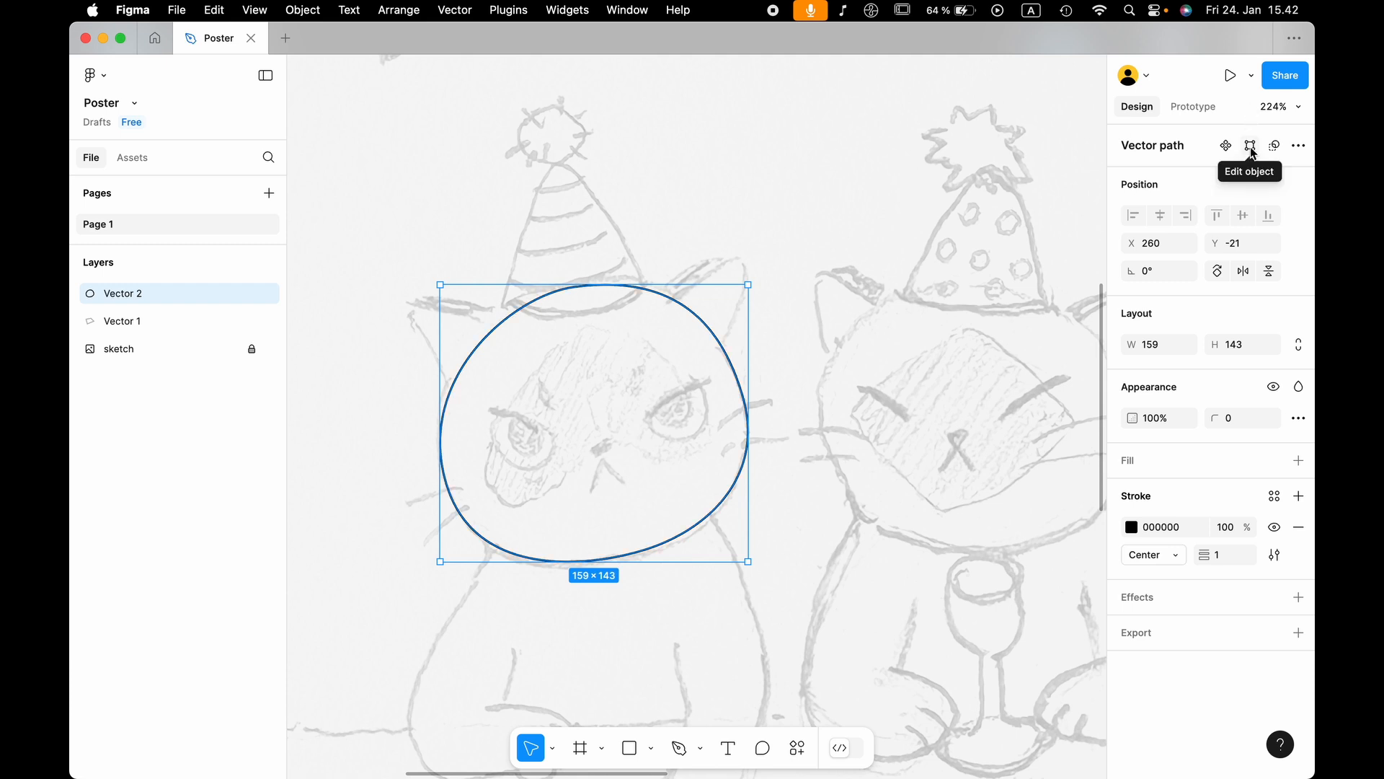
pyautogui.doubleClick(708, 331)
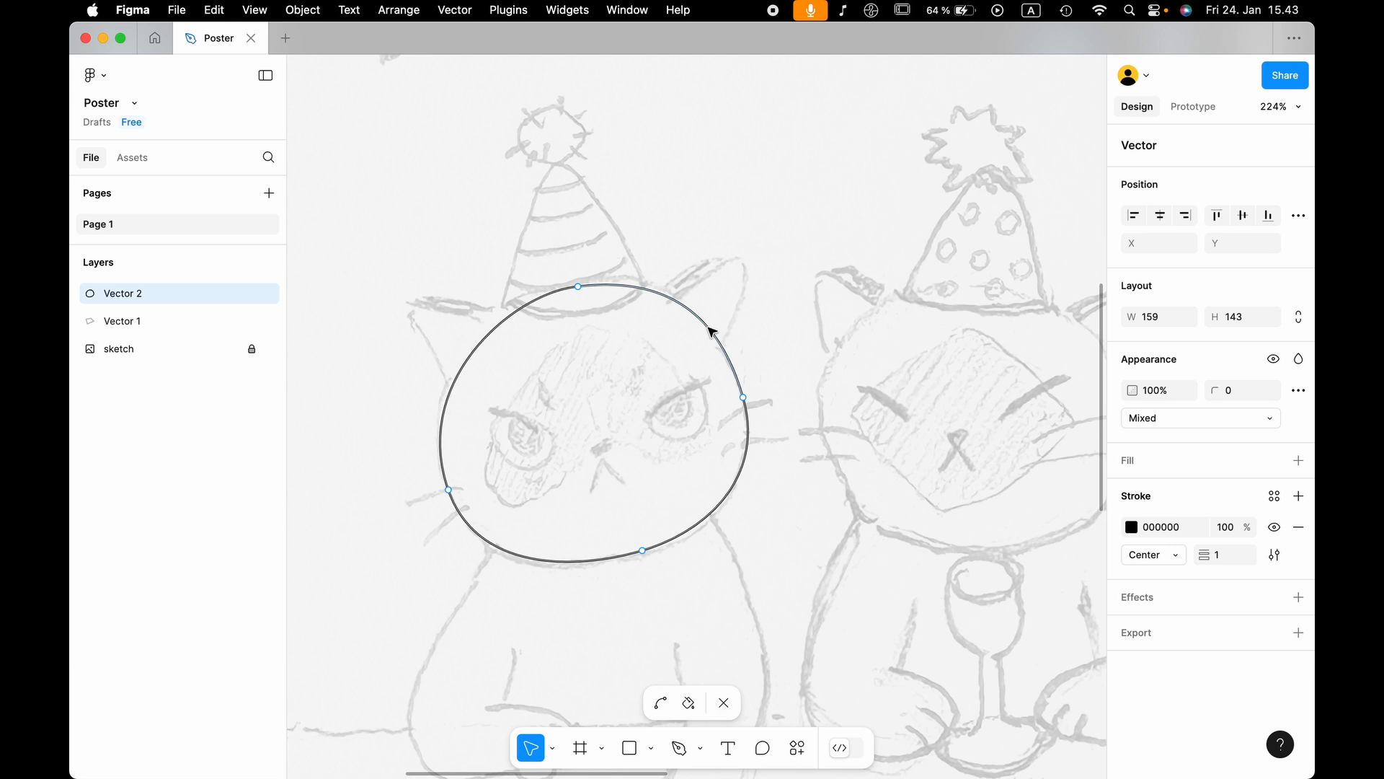
# Lengthen the lower handle of the head outline's lower-left anchor, keeping its mirroring at Mirror angle.
pyautogui.click(451, 490)
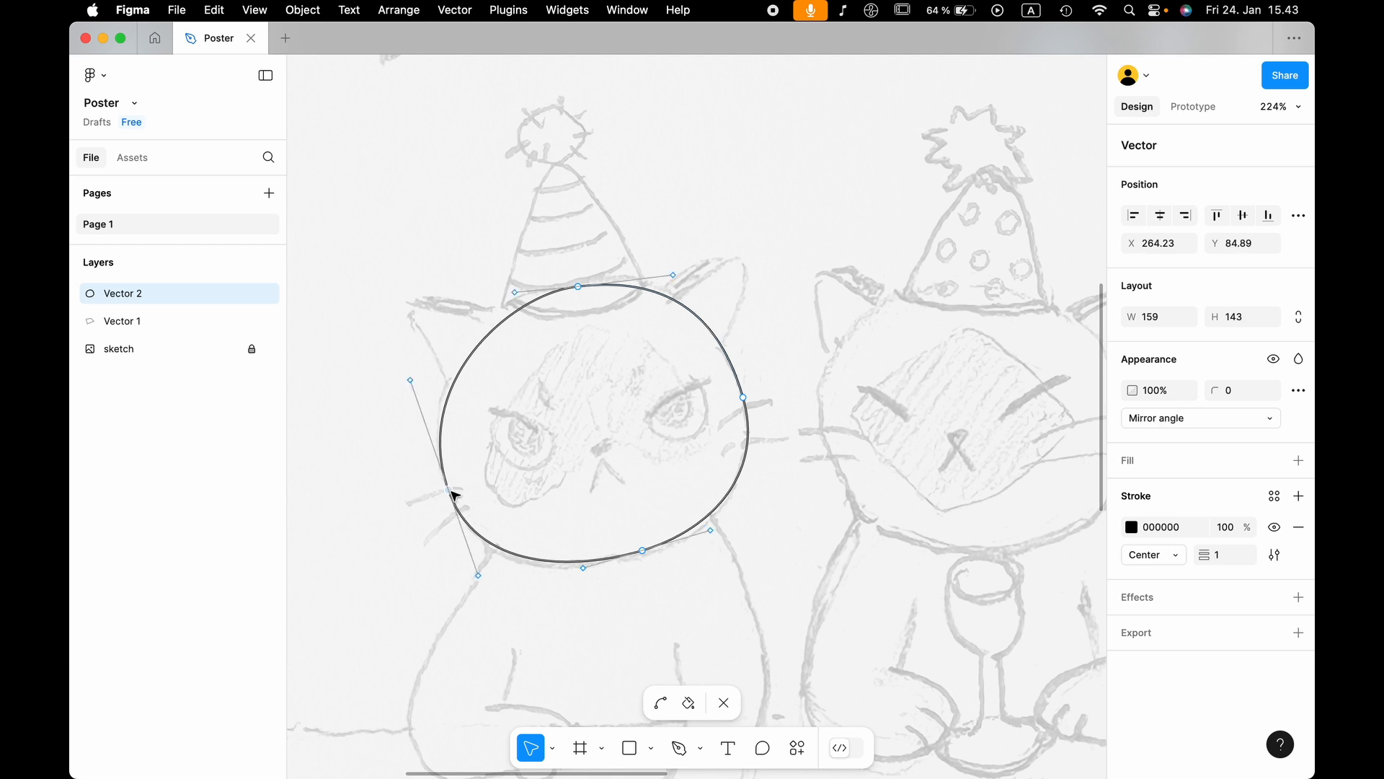
pyautogui.click(1200, 421)
pyautogui.click(1200, 419)
pyautogui.click(479, 576)
pyautogui.moveTo(482, 578)
pyautogui.mouseDown()
pyautogui.moveTo(420, 590)
pyautogui.moveTo(482, 586)
pyautogui.mouseUp()
# Set the lower-left anchor to Mirror angle and length and adjust its lower handle to reshape the cheek curve.
pyautogui.click(448, 490)
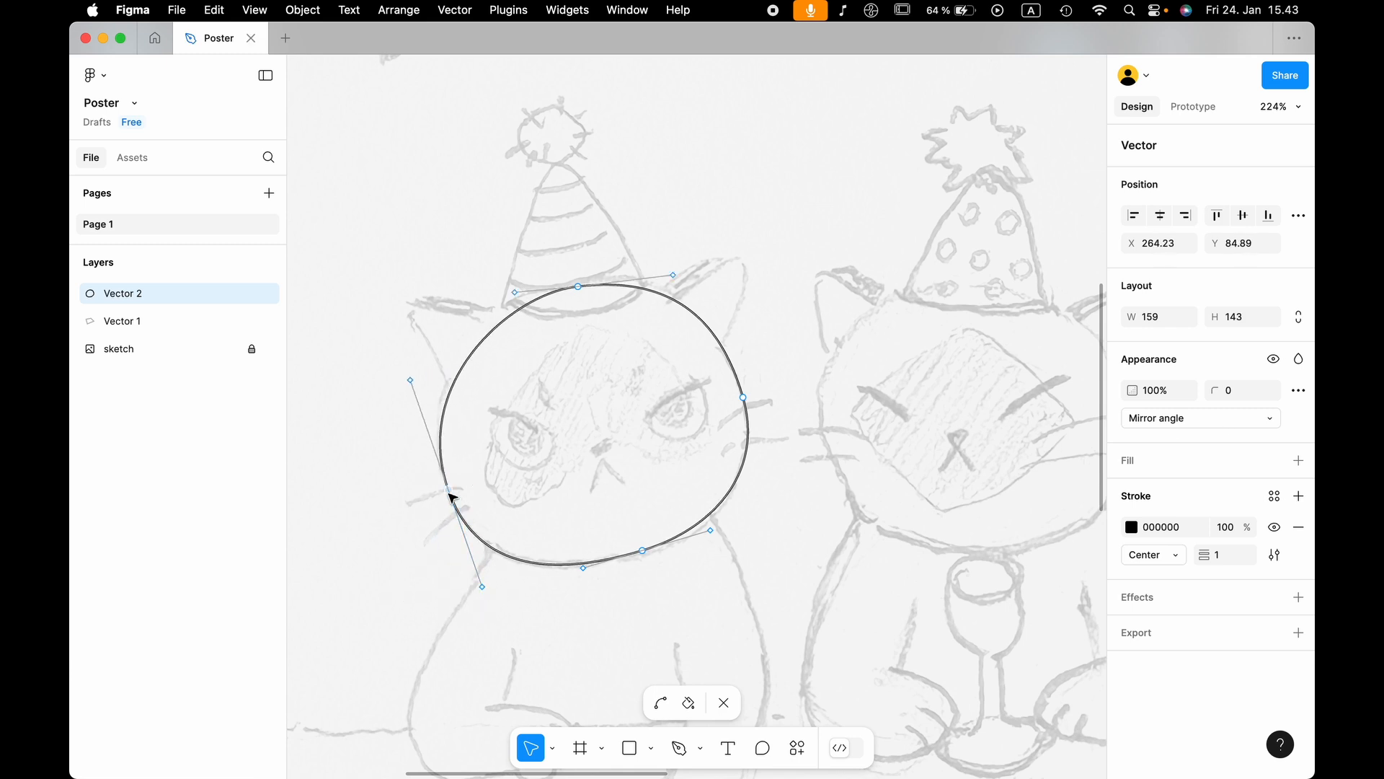
pyautogui.click(1202, 425)
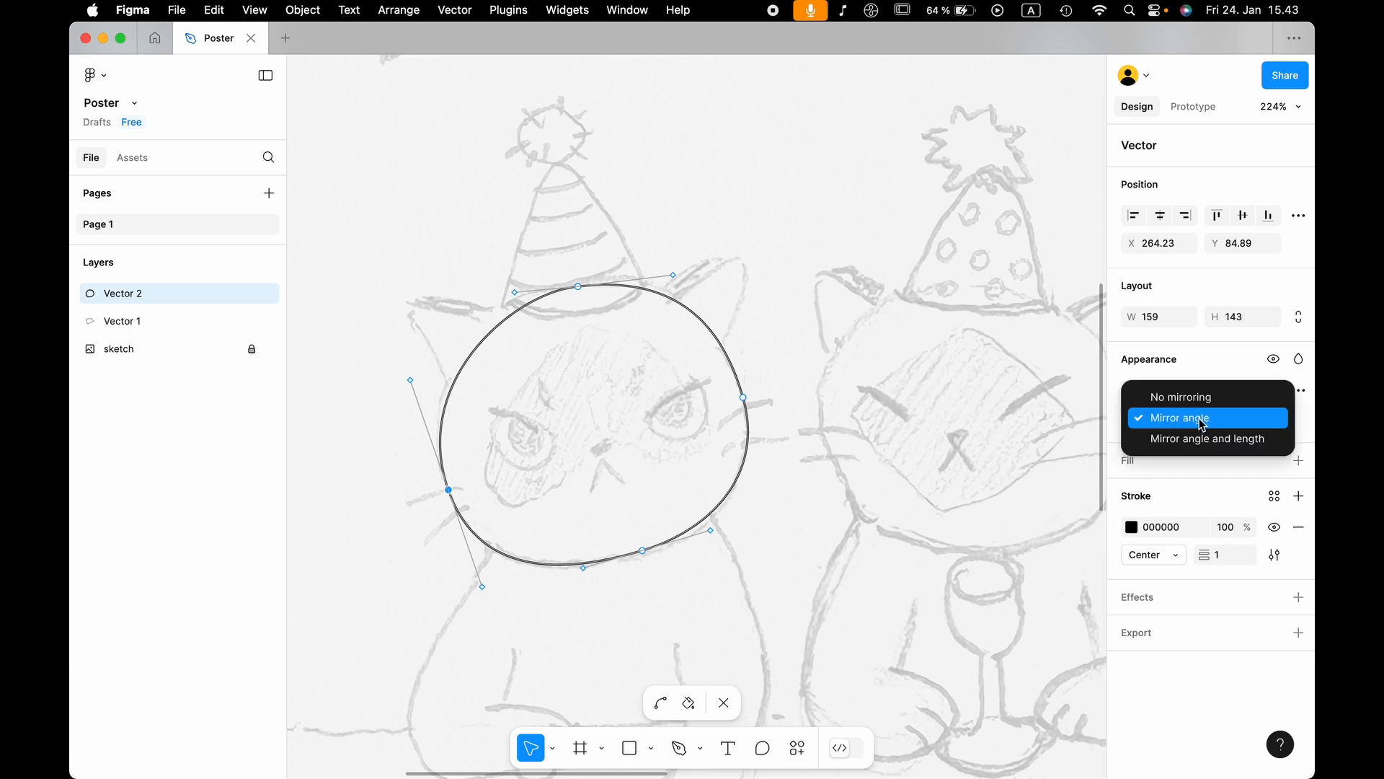
pyautogui.click(1211, 438)
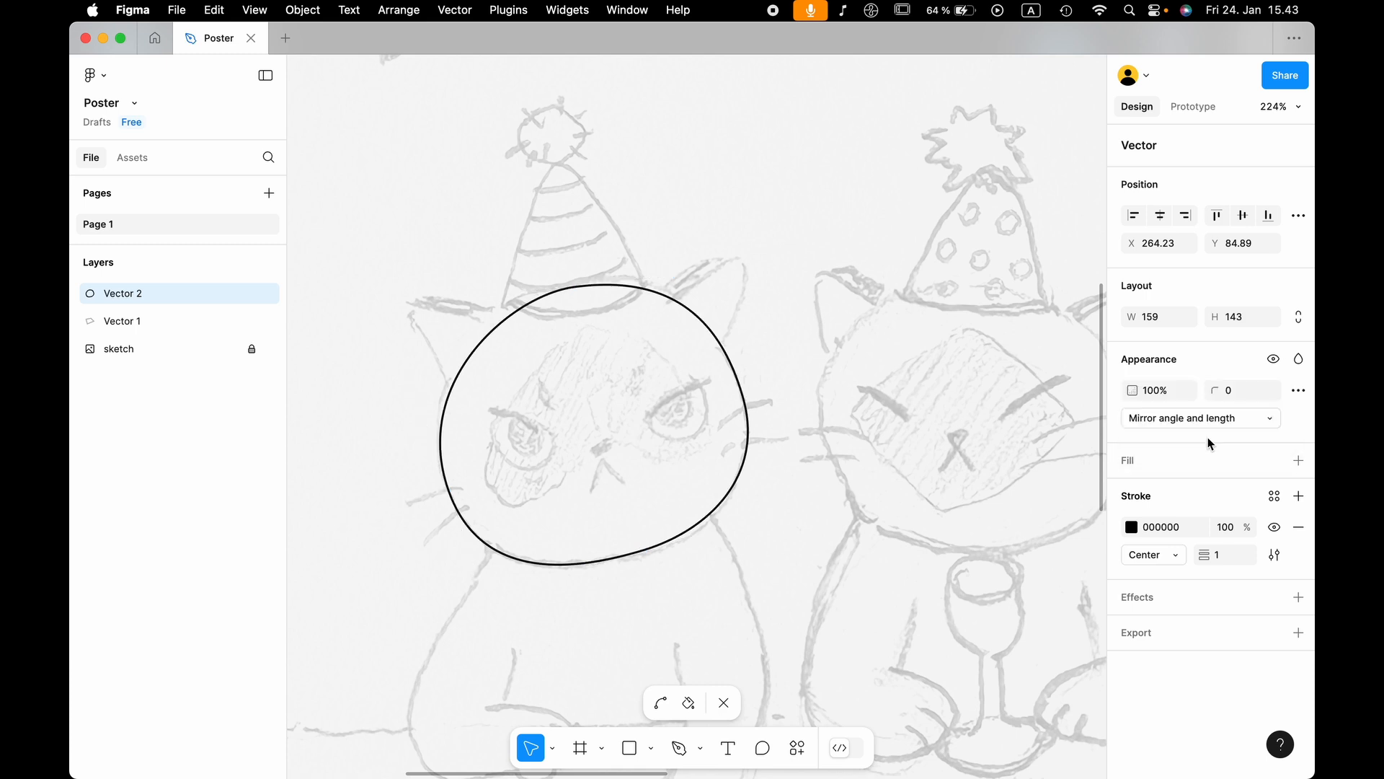
pyautogui.click(448, 484)
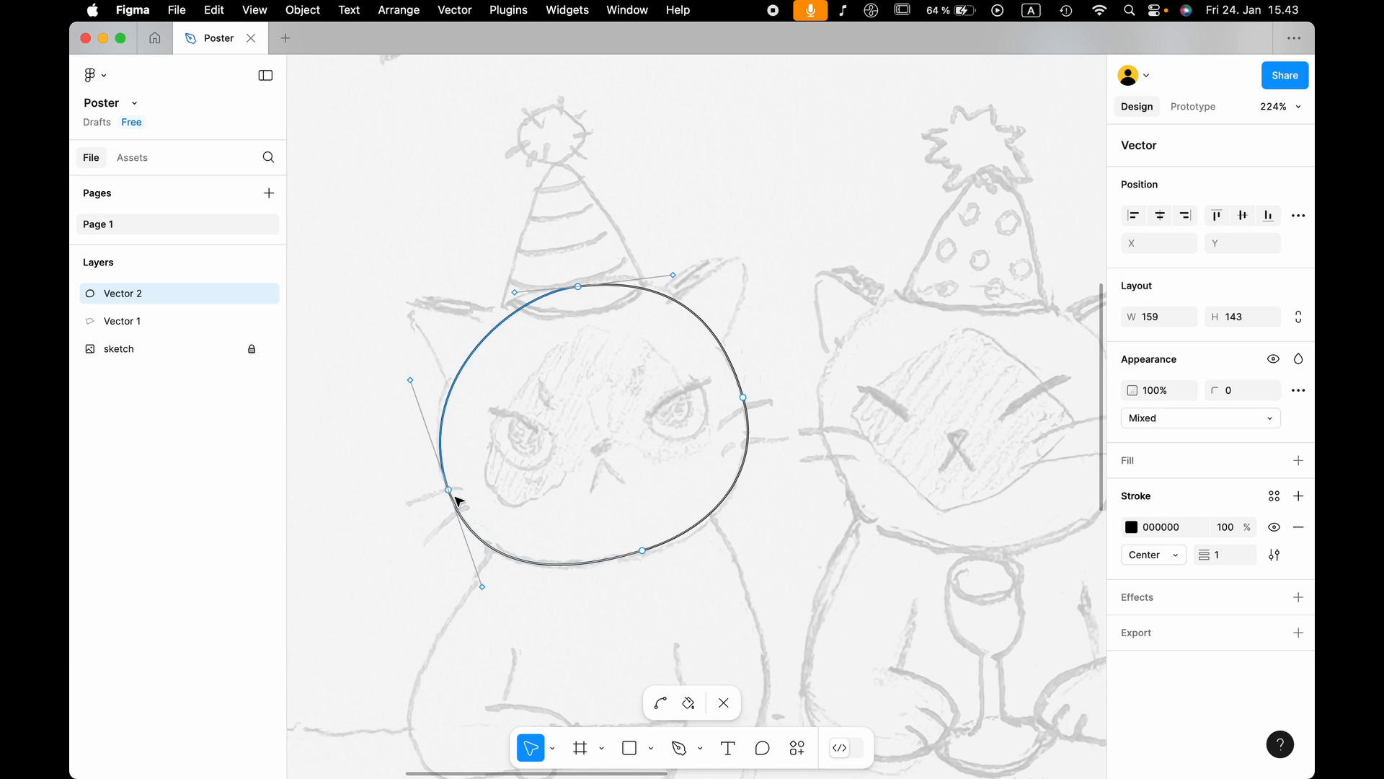
pyautogui.click(449, 490)
pyautogui.moveTo(483, 586)
pyautogui.mouseDown()
pyautogui.moveTo(515, 673)
pyautogui.moveTo(494, 592)
pyautogui.mouseUp()
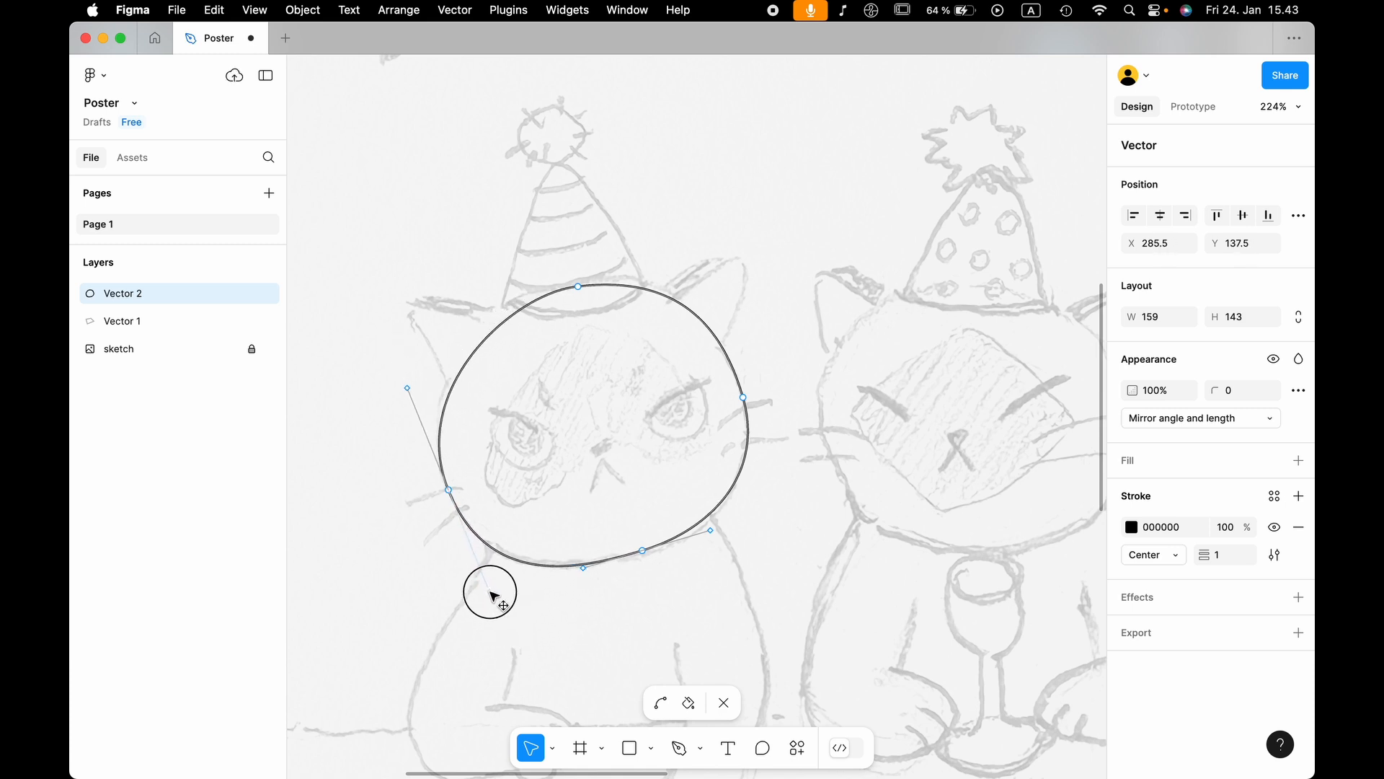
# Try No mirroring on the lower-left anchor by swinging its lower handle outward, and undo that handle move.
pyautogui.click(448, 490)
pyautogui.click(1198, 420)
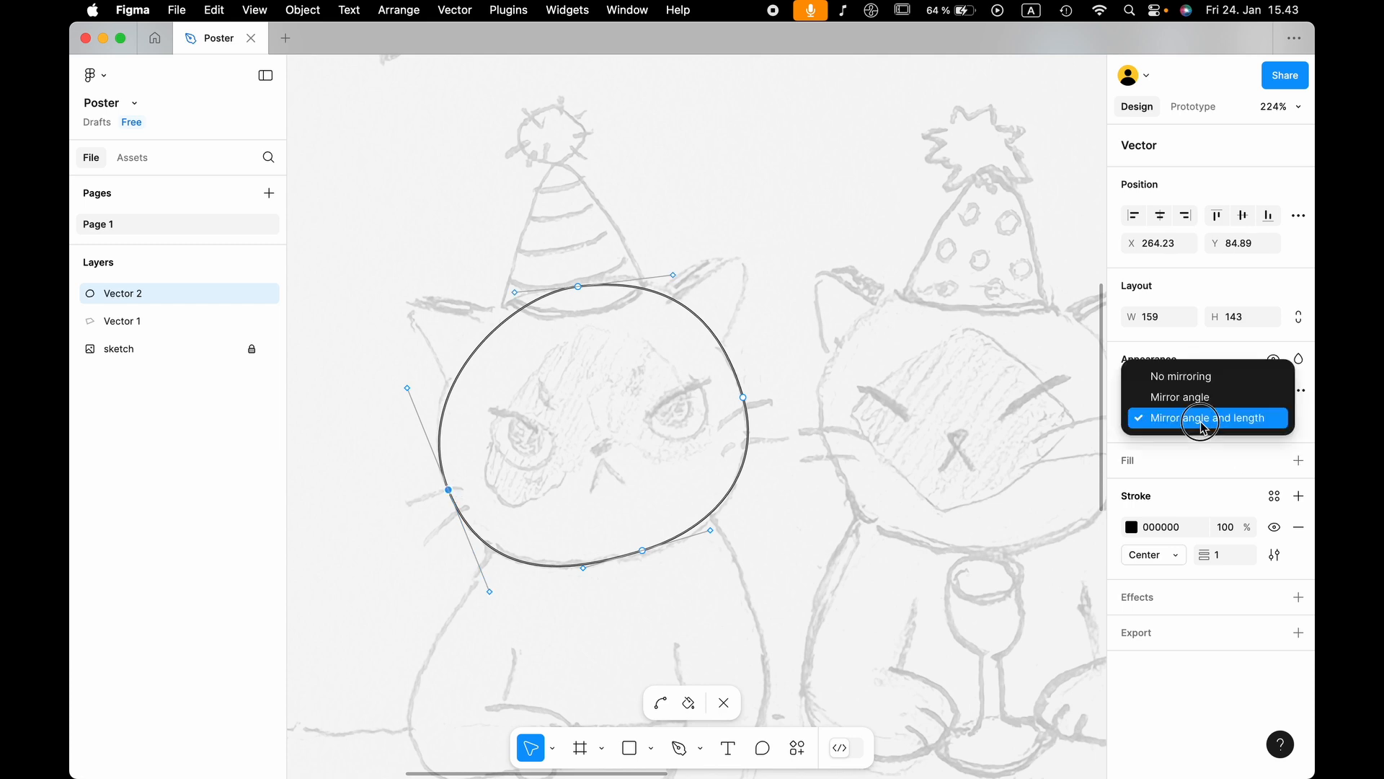
pyautogui.click(1202, 384)
pyautogui.click(450, 504)
pyautogui.click(449, 490)
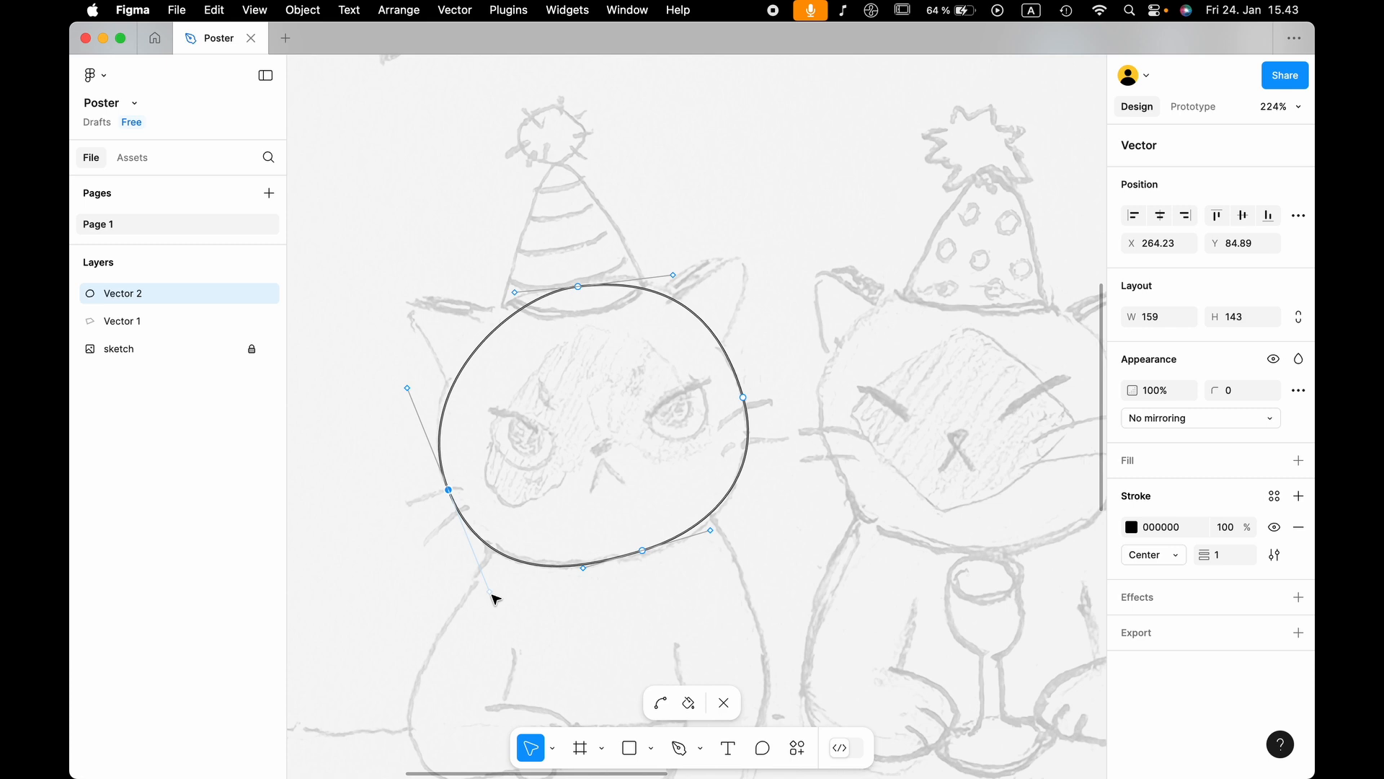
pyautogui.moveTo(492, 594); pyautogui.dragTo(373, 558)
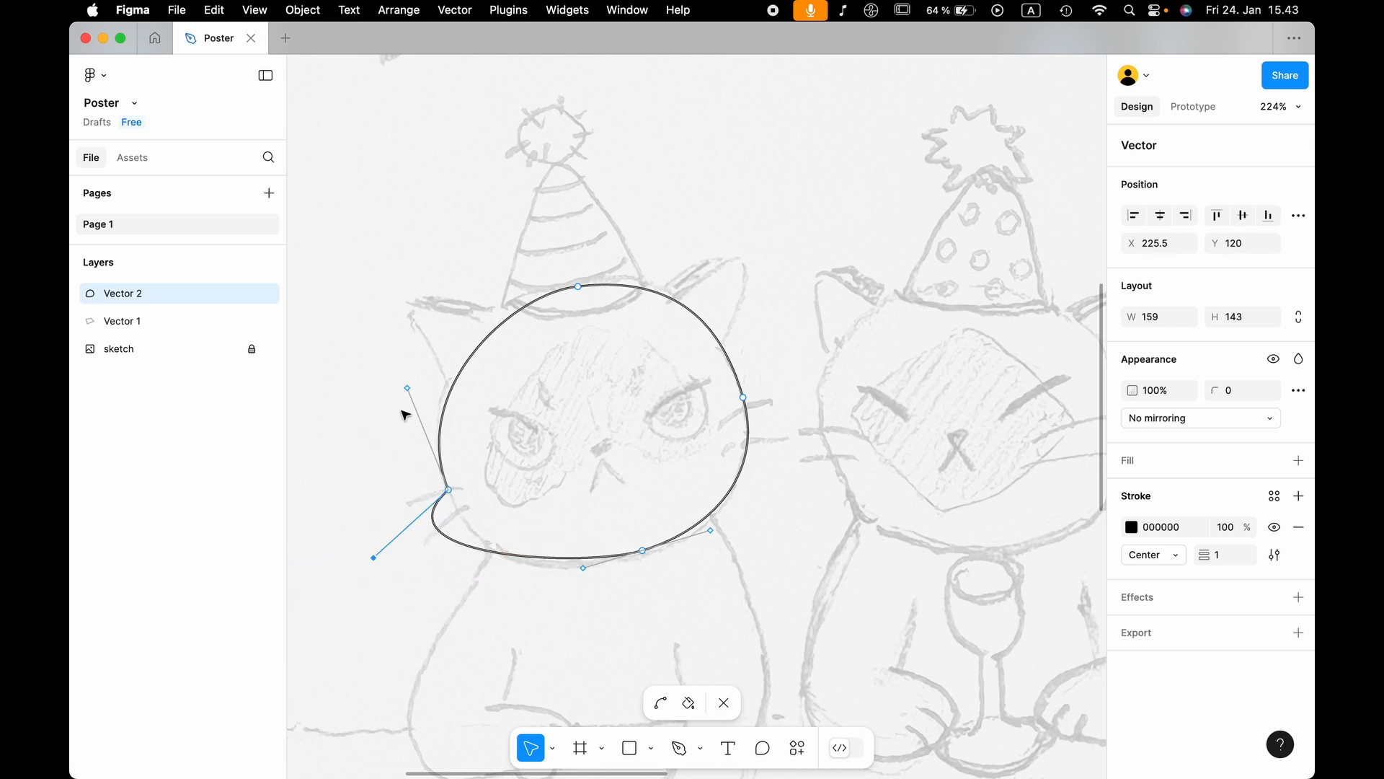
pyautogui.press('super+z')
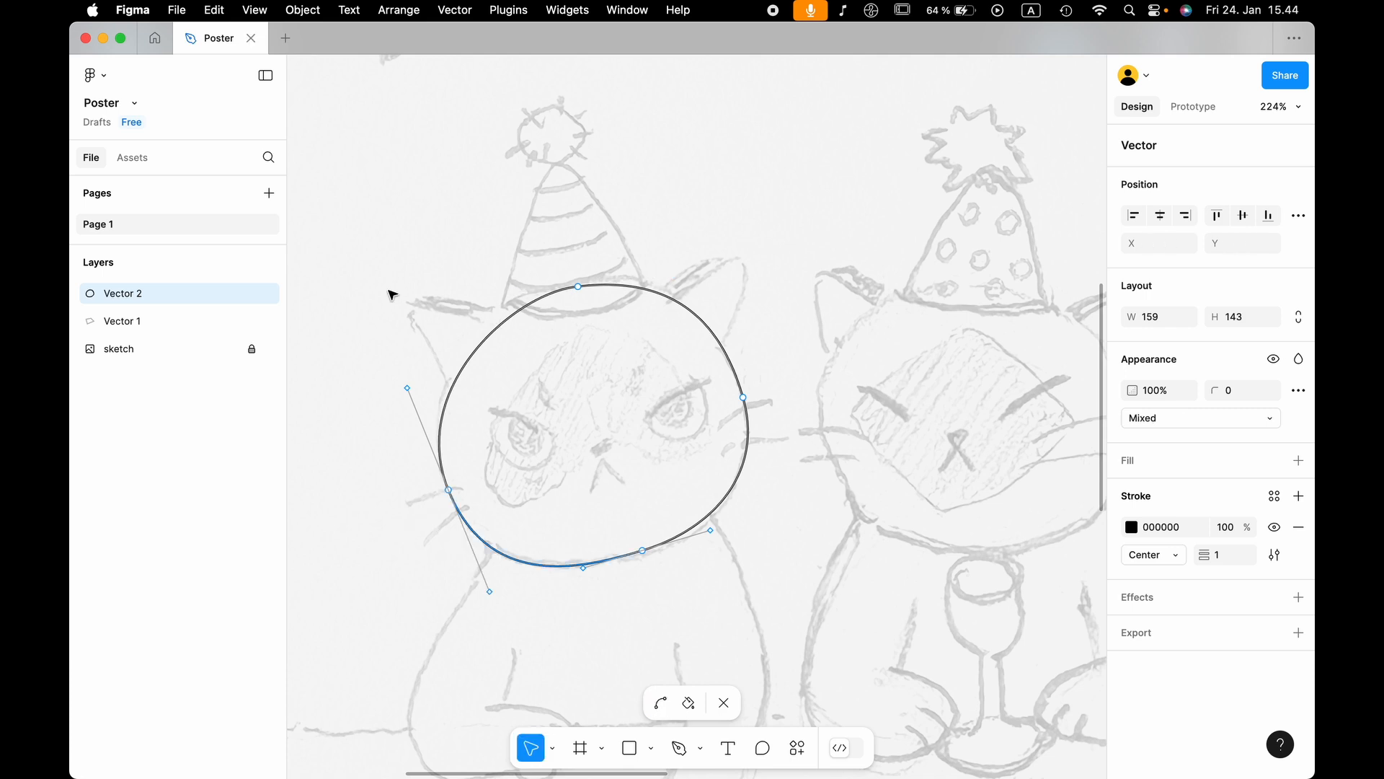
# Select all anchors of the head outline and set their handle mirroring to Mirror angle.
pyautogui.moveTo(359, 260); pyautogui.dragTo(894, 629)
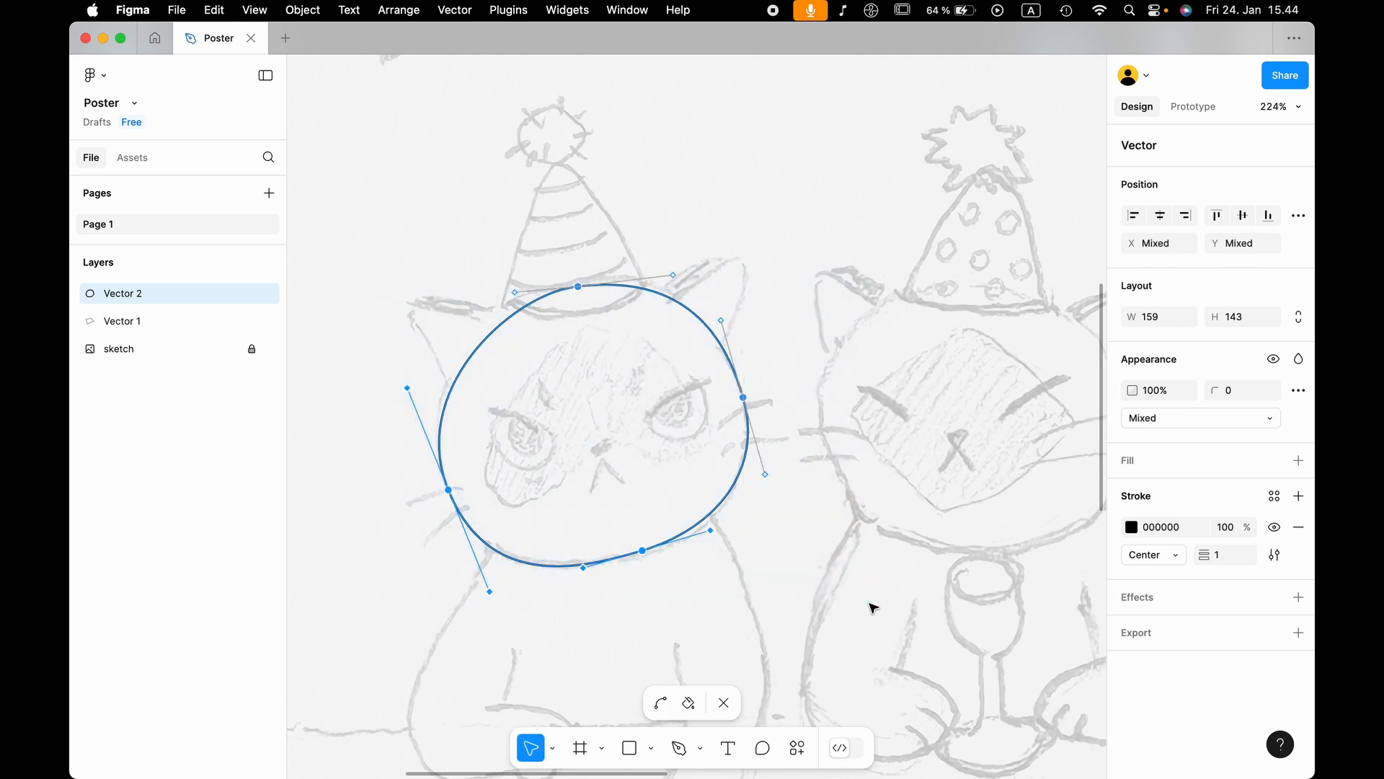
pyautogui.click(1186, 419)
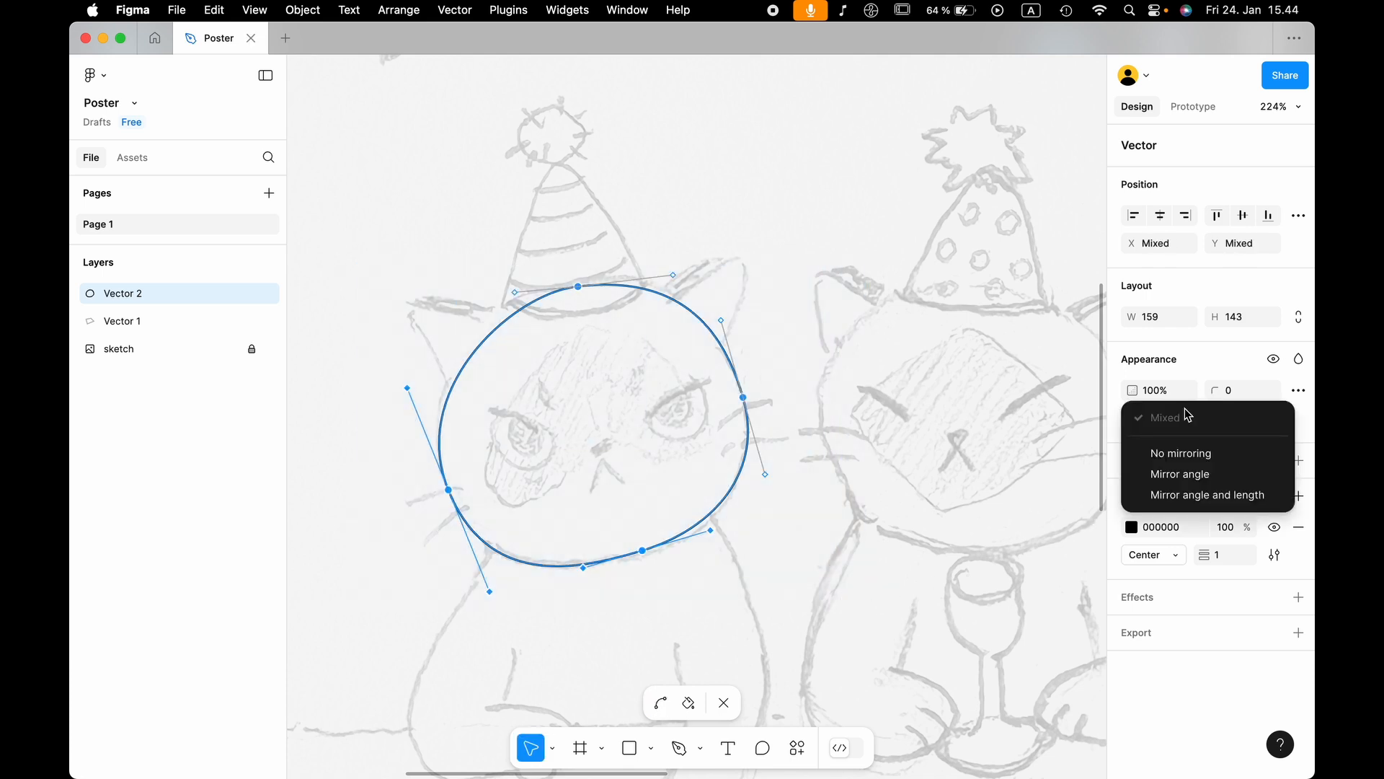
pyautogui.click(1200, 481)
# Fine-tune both handles of the head outline's lower-left anchor to fit the sketched cheek.
pyautogui.click(449, 491)
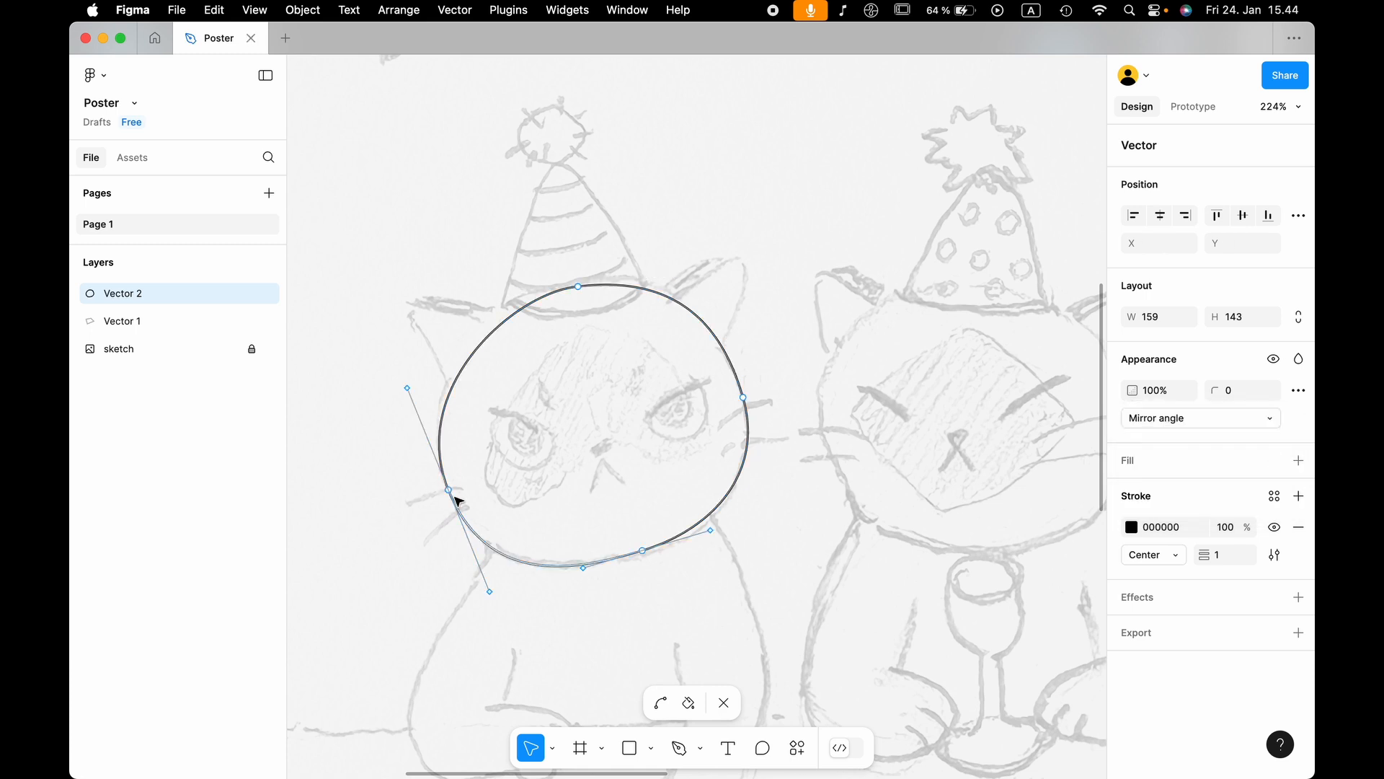
pyautogui.moveTo(489, 590); pyautogui.dragTo(487, 585)
pyautogui.moveTo(407, 388); pyautogui.dragTo(403, 379)
# Move the head outline's top and bottom anchors onto the sketch, extend the top anchor's right handle, and finish editing the outline.
pyautogui.moveTo(578, 286); pyautogui.dragTo(568, 283)
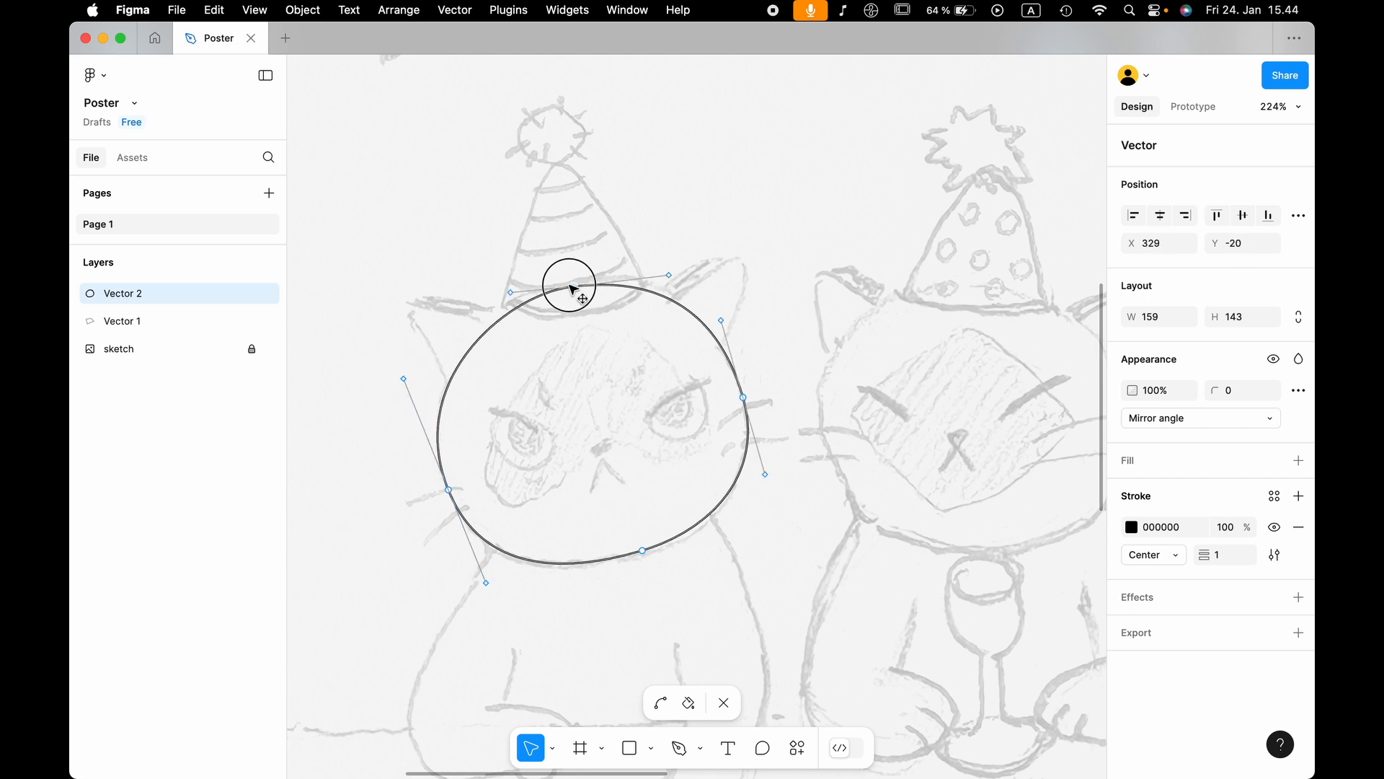
pyautogui.moveTo(663, 272); pyautogui.dragTo(685, 272)
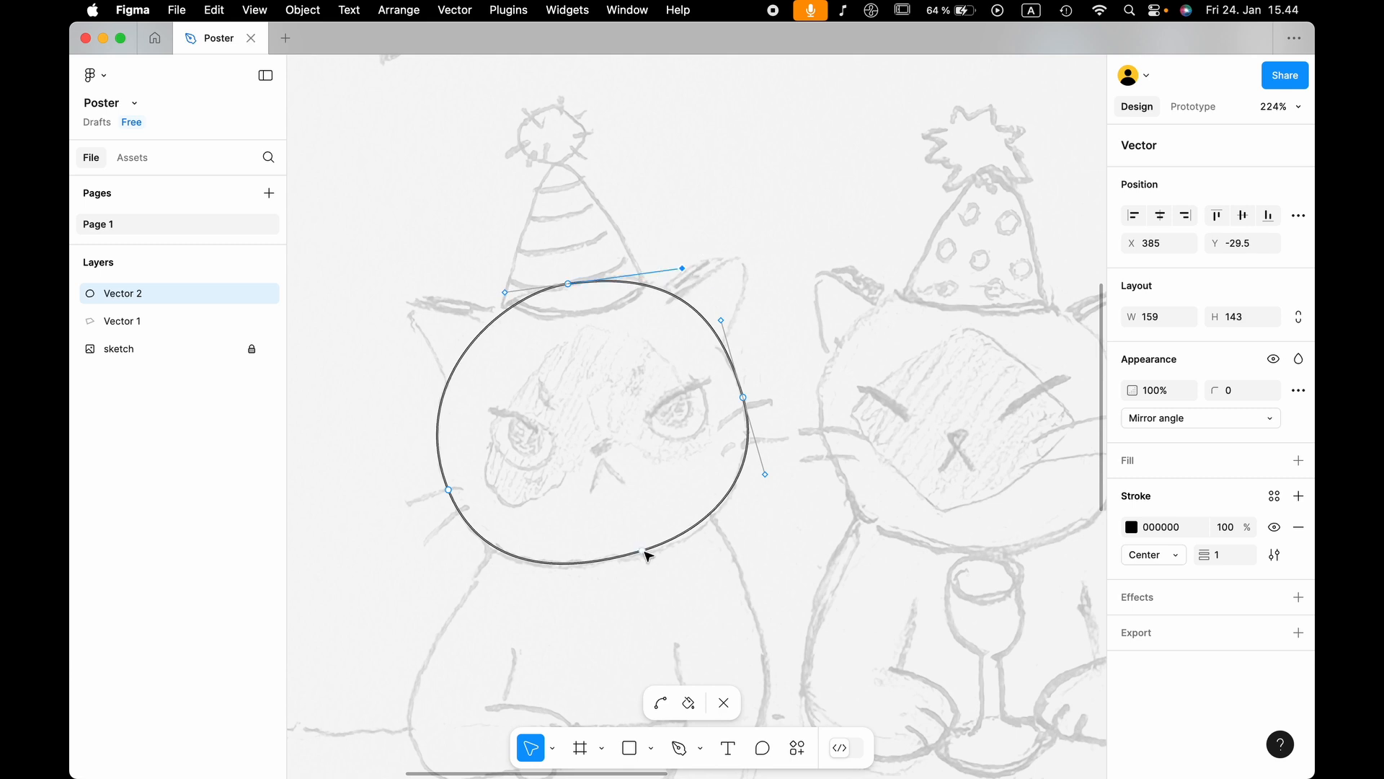
pyautogui.moveTo(644, 551); pyautogui.dragTo(653, 558)
pyautogui.press('Escape')
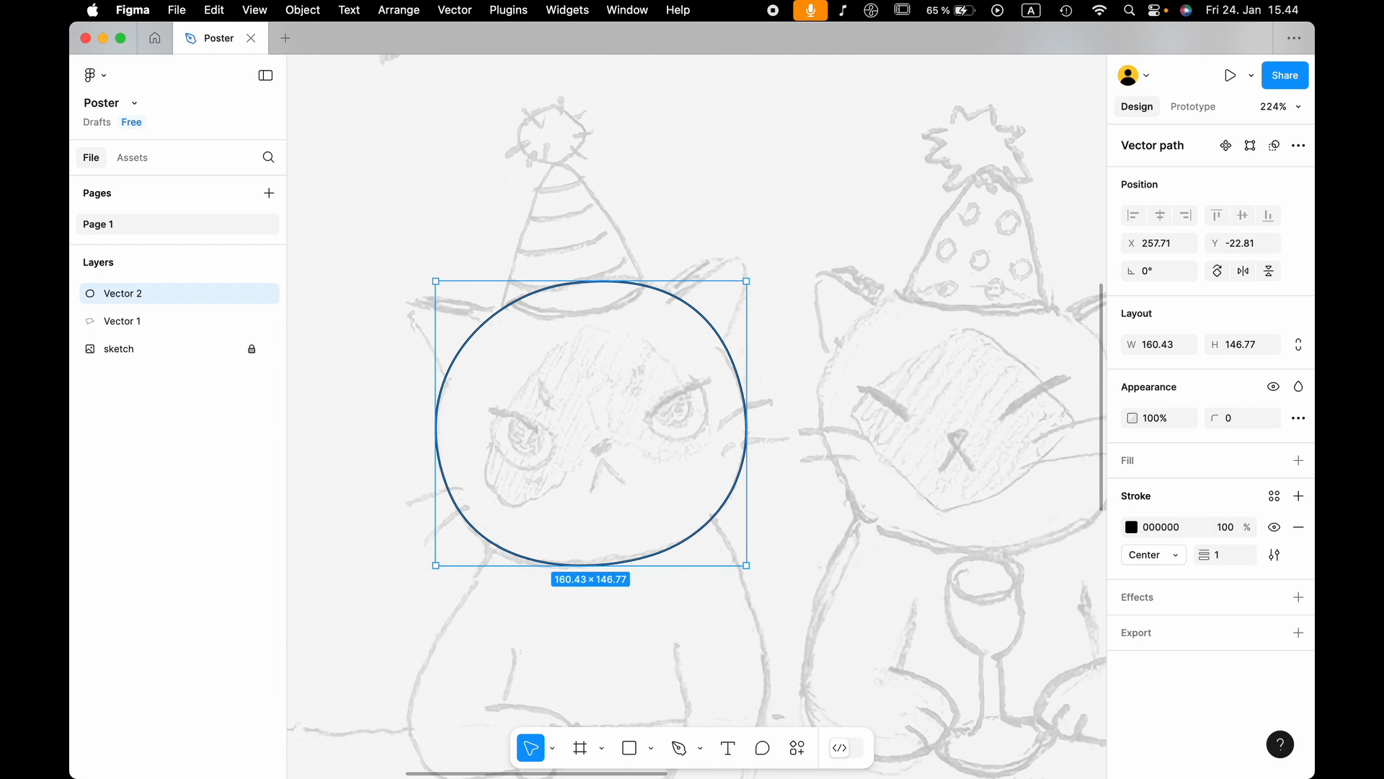
pyautogui.click(754, 584)
# Draw an open freehand loop about 89 × 62 with the Pencil tool below the four-sided practice shape beside the sketch.
pyautogui.scroll(-5, 755, 587)
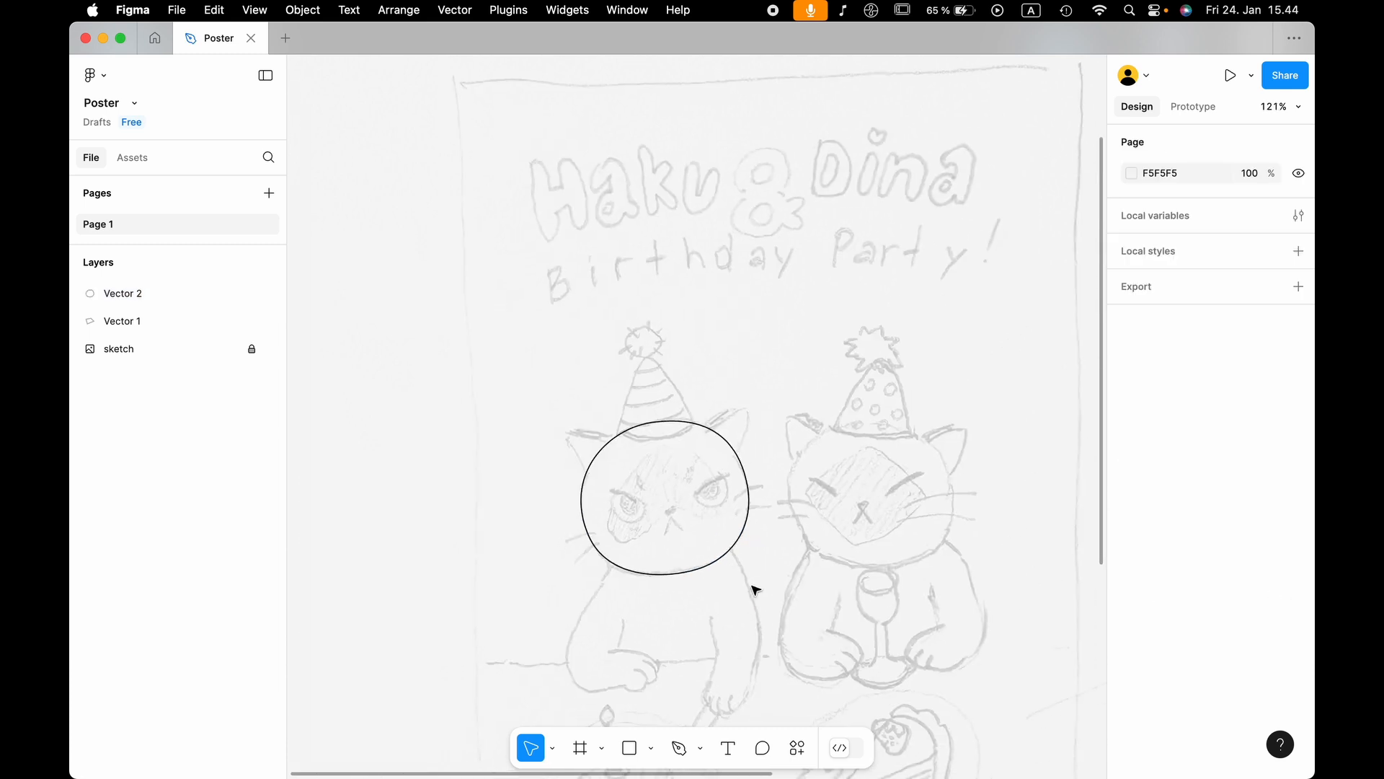
pyautogui.scroll(-5, 754, 587)
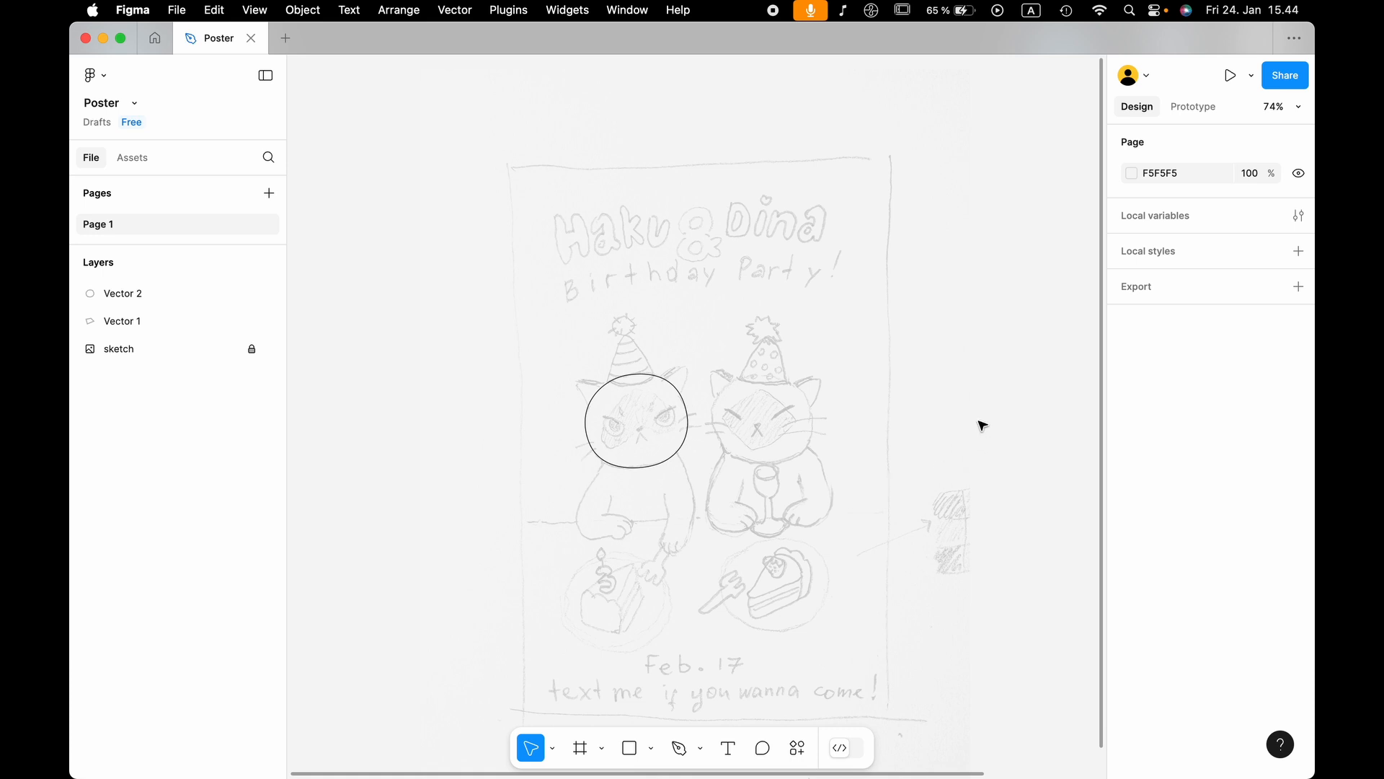
pyautogui.hscroll(10, 982, 426)
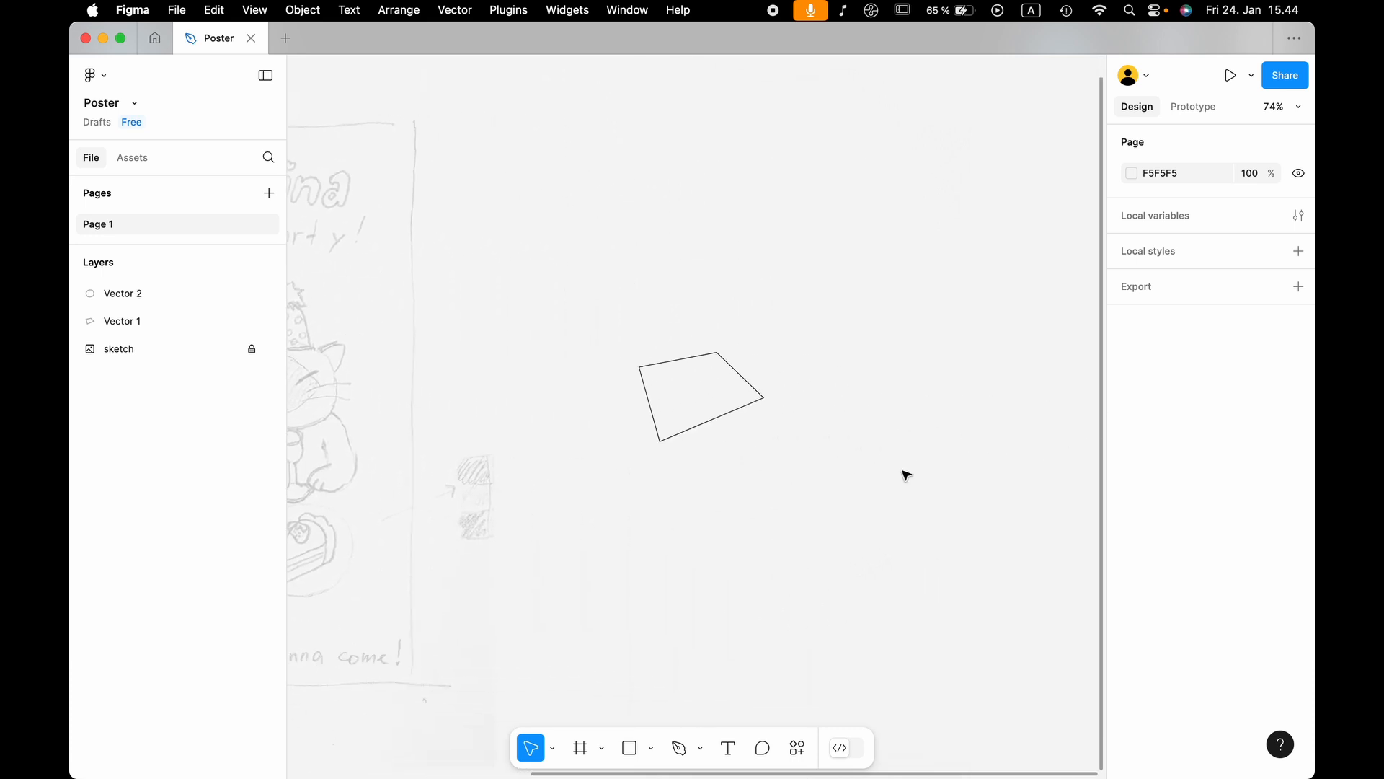
pyautogui.scroll(5, 813, 479)
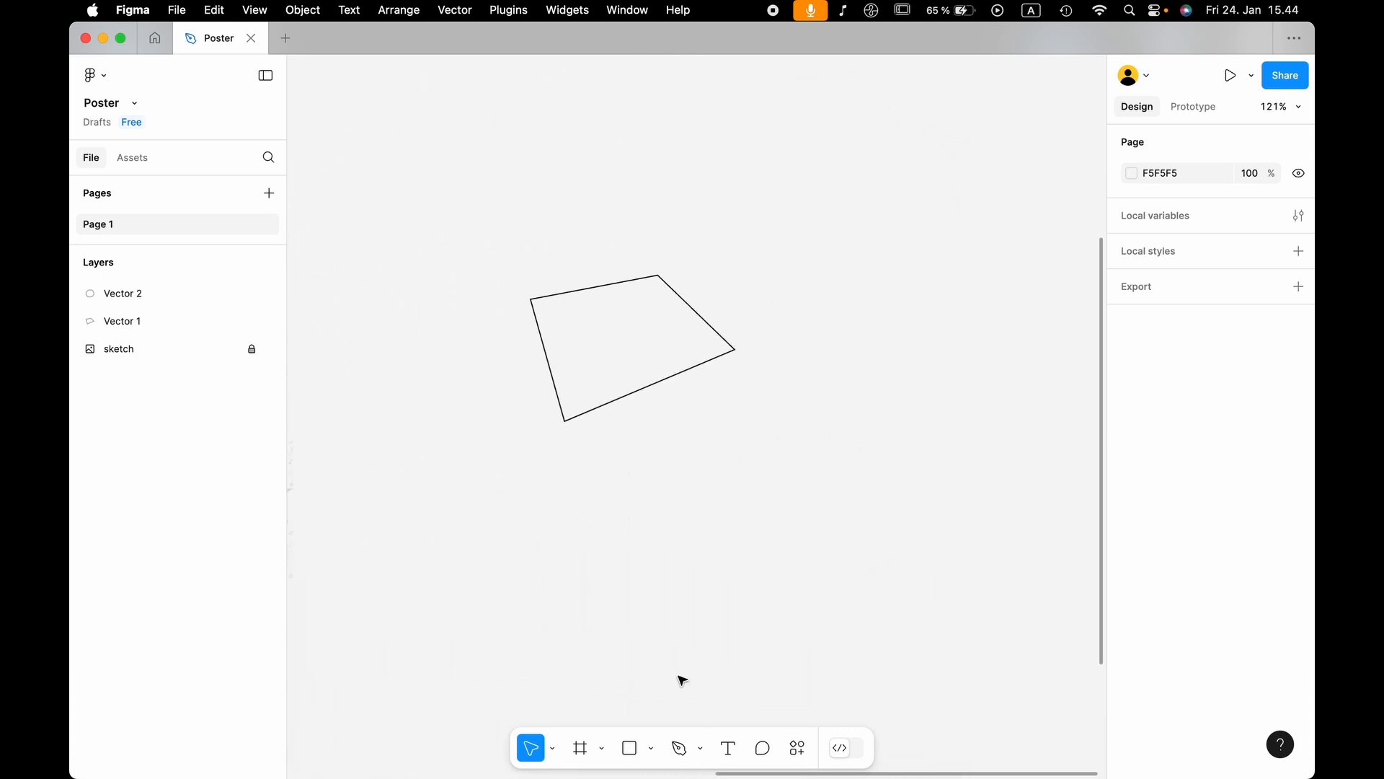
pyautogui.click(703, 747)
pyautogui.click(740, 704)
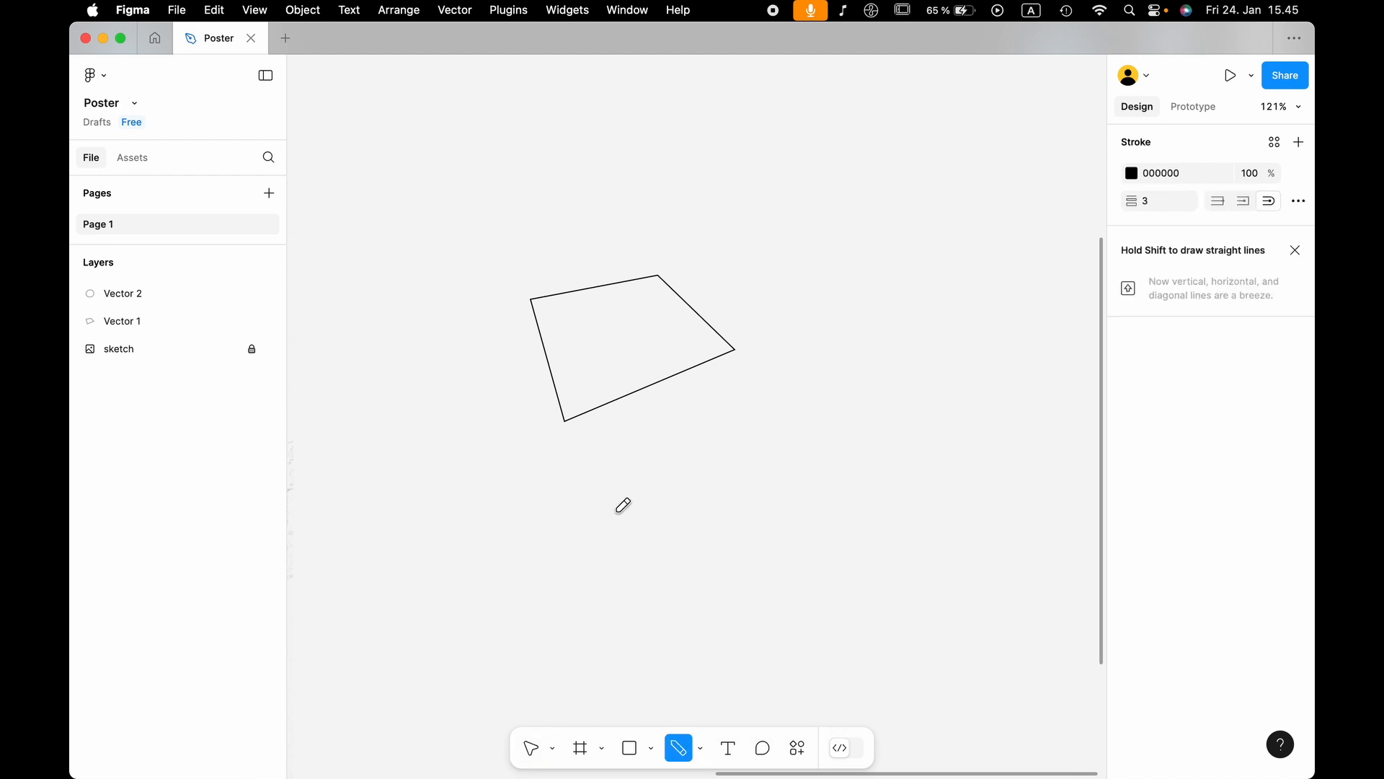
pyautogui.moveTo(617, 507)
pyautogui.mouseDown()
pyautogui.moveTo(605, 539)
pyautogui.moveTo(617, 564)
pyautogui.moveTo(650, 568)
pyautogui.moveTo(696, 534)
pyautogui.moveTo(648, 502)
pyautogui.mouseUp()
pyautogui.scroll(6, 640, 531)
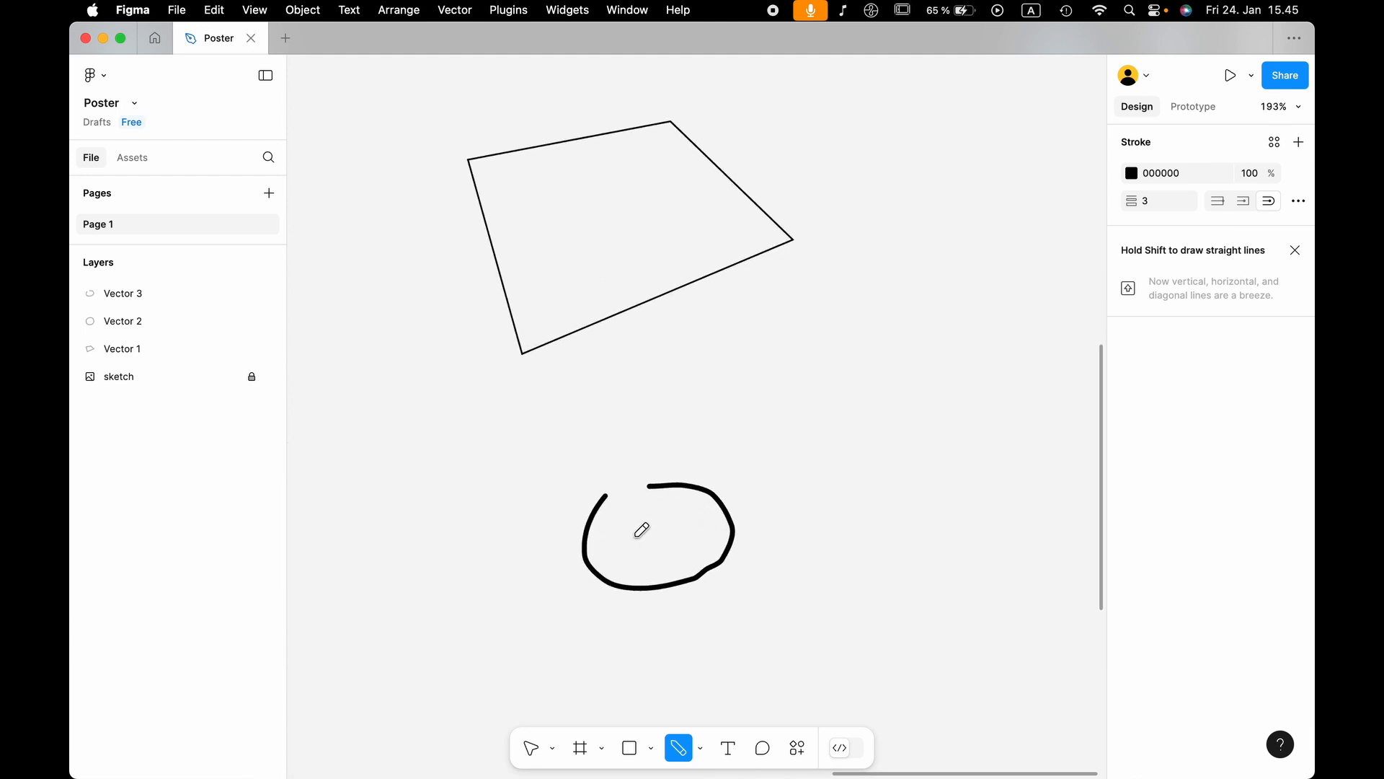
pyautogui.scroll(-4, 641, 530)
pyautogui.hscroll(2, 640, 530)
# Edit the pencil loop's points, pulling its left end up and nudging its right end down.
pyautogui.press('v')
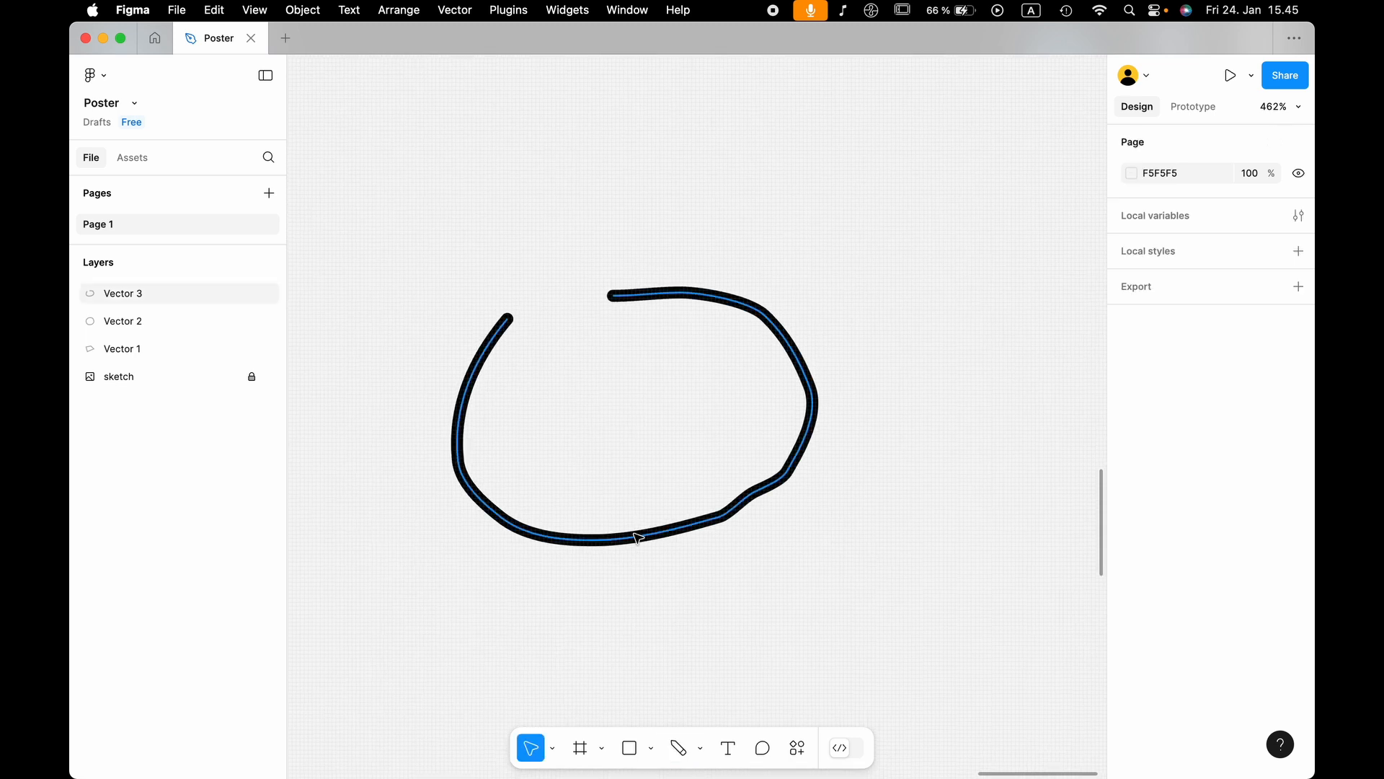
pyautogui.click(632, 536)
pyautogui.scroll(-1, 633, 537)
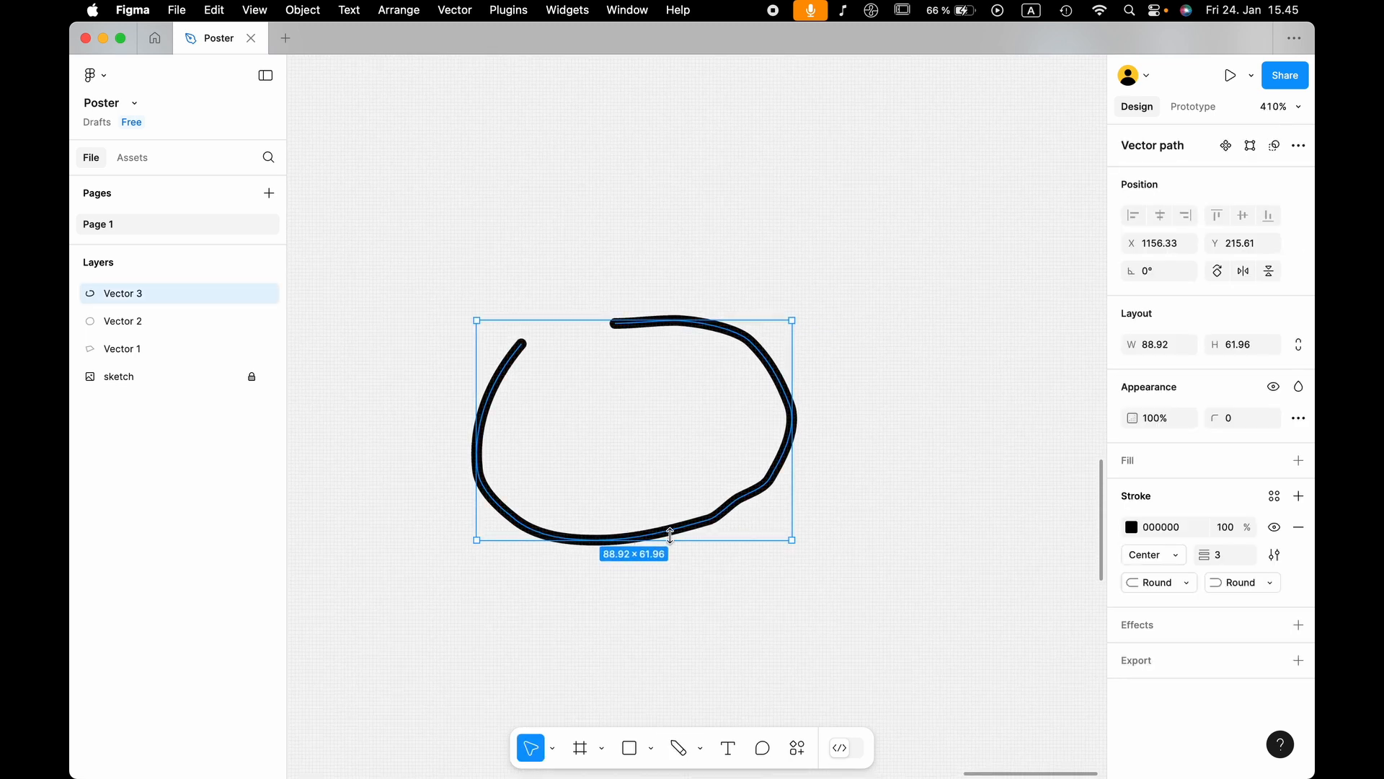
pyautogui.doubleClick(640, 535)
pyautogui.moveTo(560, 353); pyautogui.dragTo(615, 333)
pyautogui.click(614, 335)
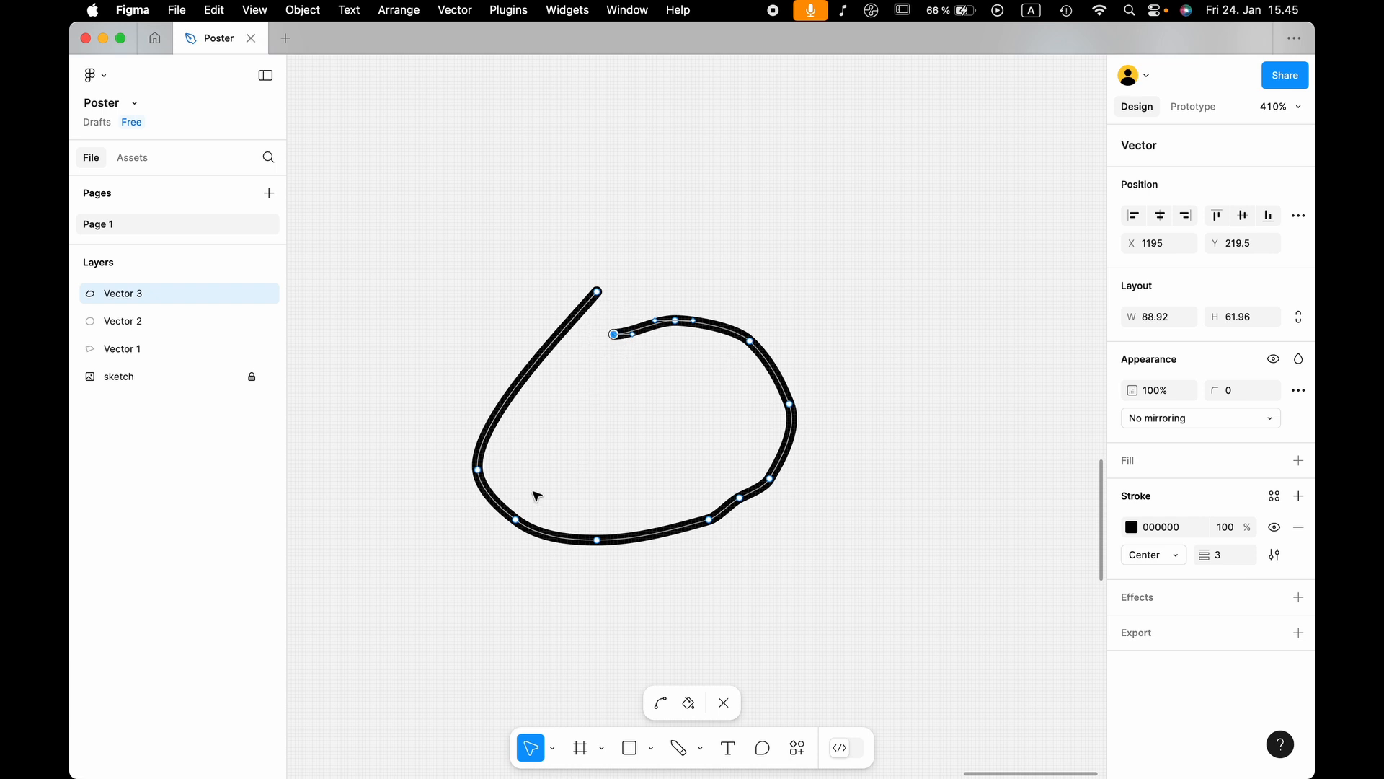
# Bend the loop's lower-left curve with its anchor handle, shift the inner open end further down, and exit point editing.
pyautogui.click(480, 470)
pyautogui.moveTo(482, 490)
pyautogui.mouseDown()
pyautogui.moveTo(469, 526)
pyautogui.moveTo(480, 516)
pyautogui.mouseUp()
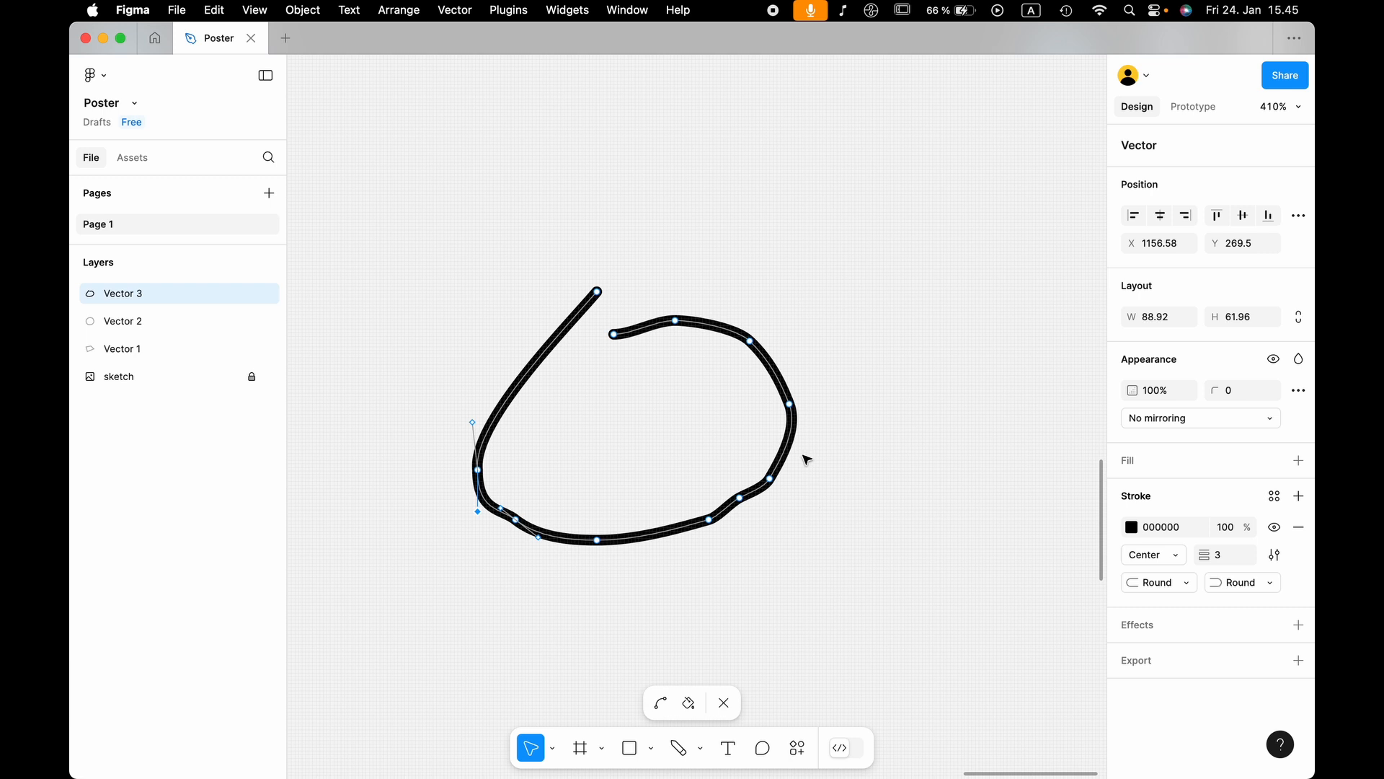
pyautogui.moveTo(613, 334); pyautogui.dragTo(614, 355)
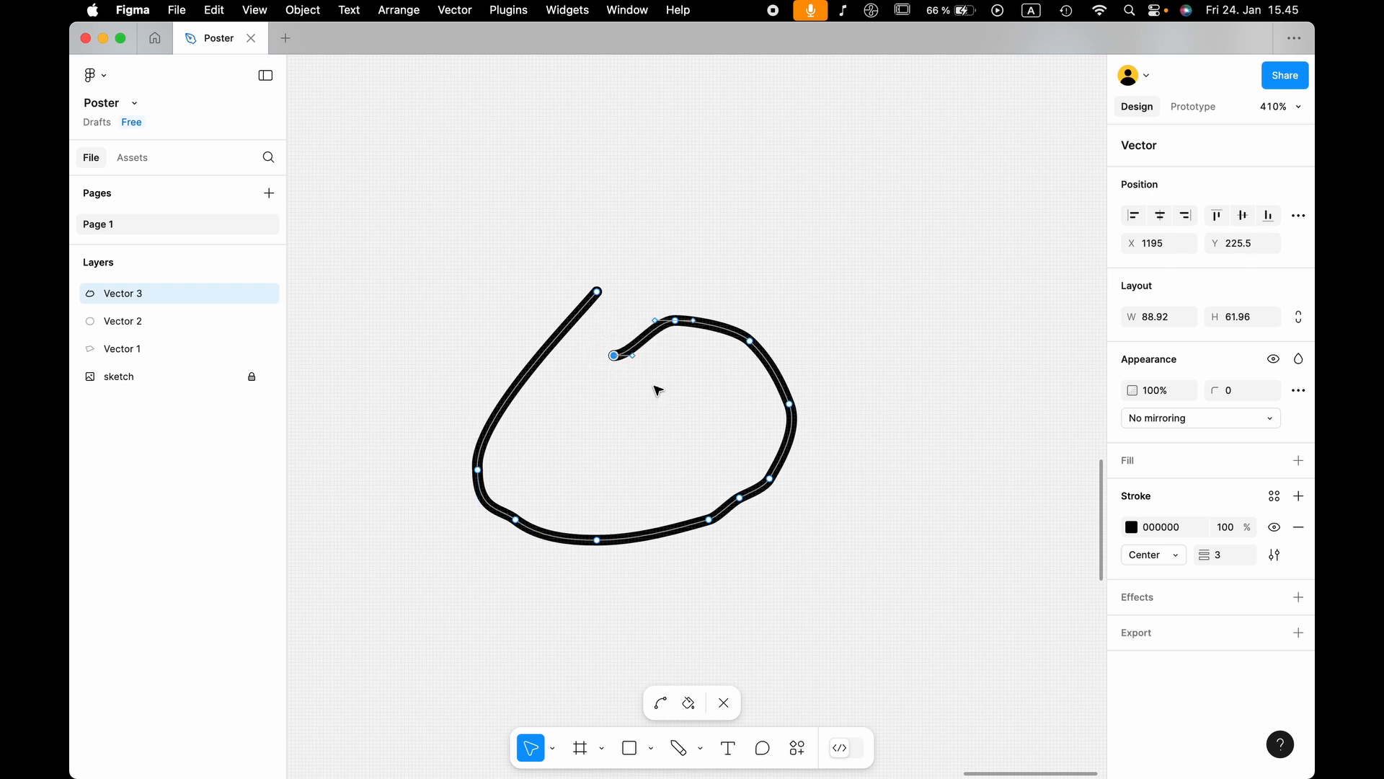
pyautogui.press('Escape')
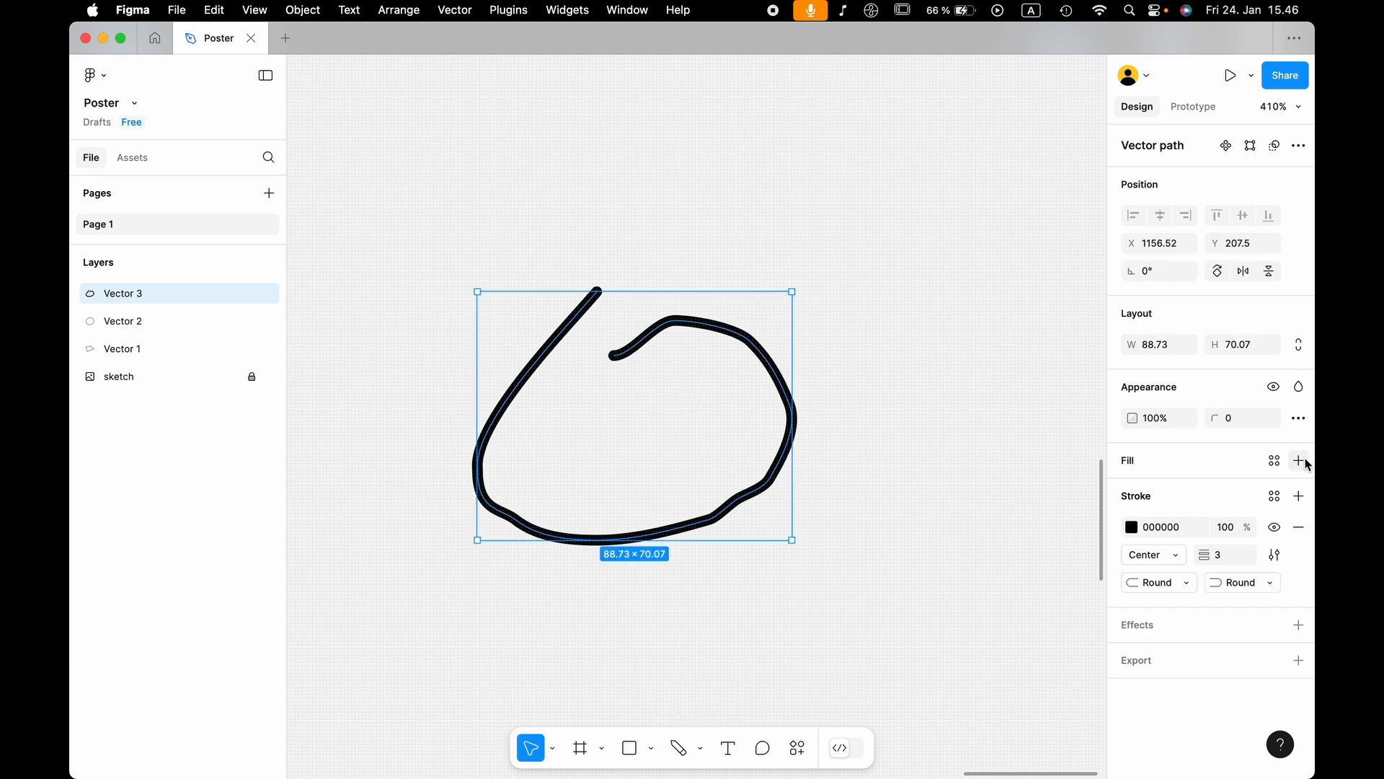
# Add a red FF3939 fill to the open pencil loop.
pyautogui.click(1299, 460)
pyautogui.click(1132, 493)
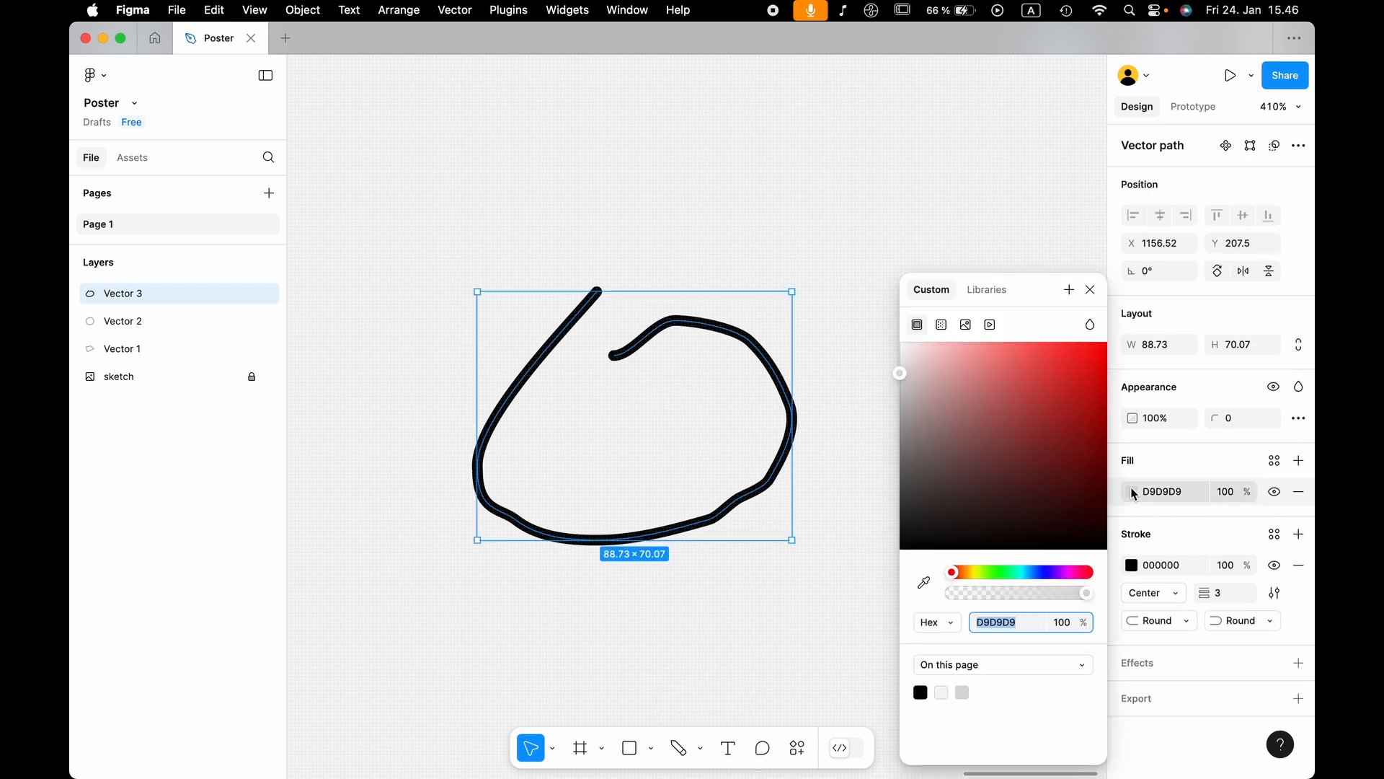
pyautogui.moveTo(1054, 446); pyautogui.dragTo(1059, 328)
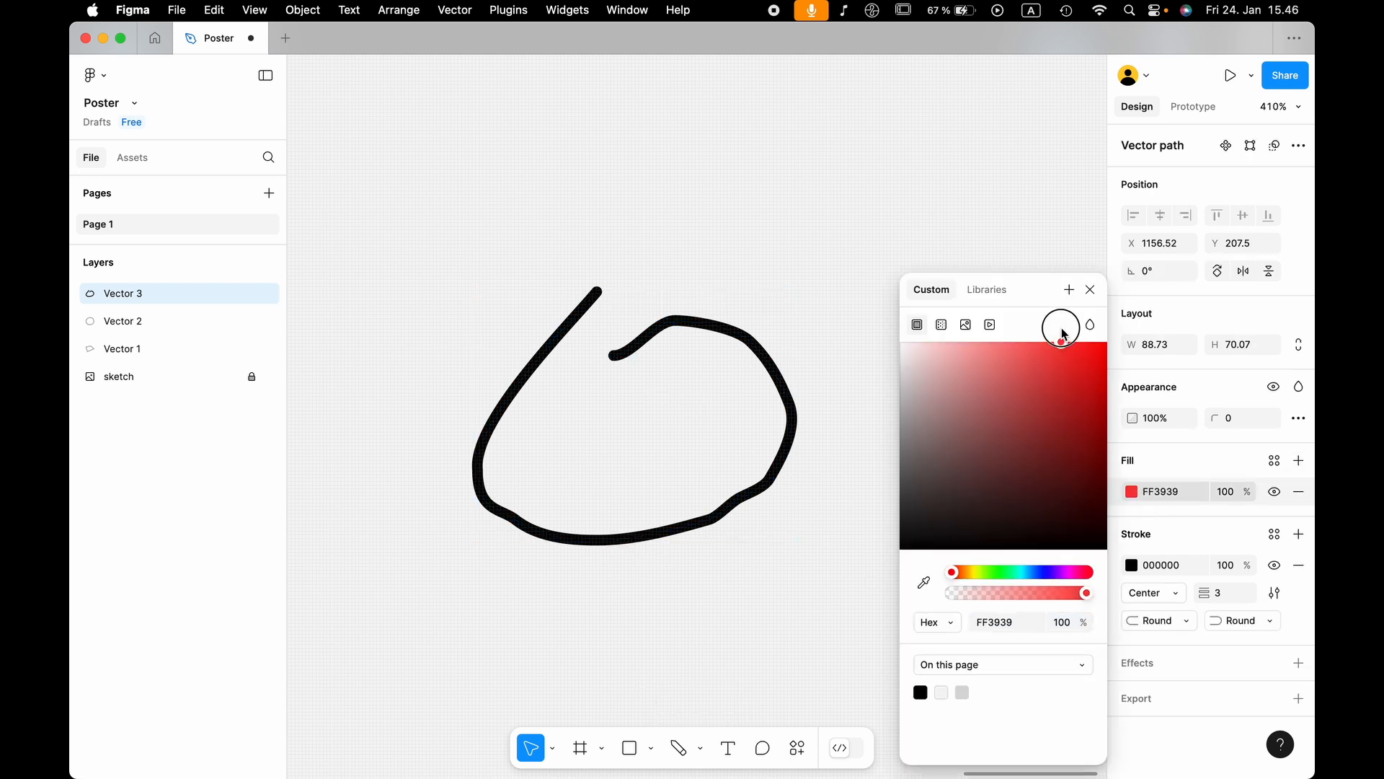
pyautogui.click(868, 214)
# Move the loop's inner end point across the opposite end of the stroke to enclose the shape.
pyautogui.click(714, 335)
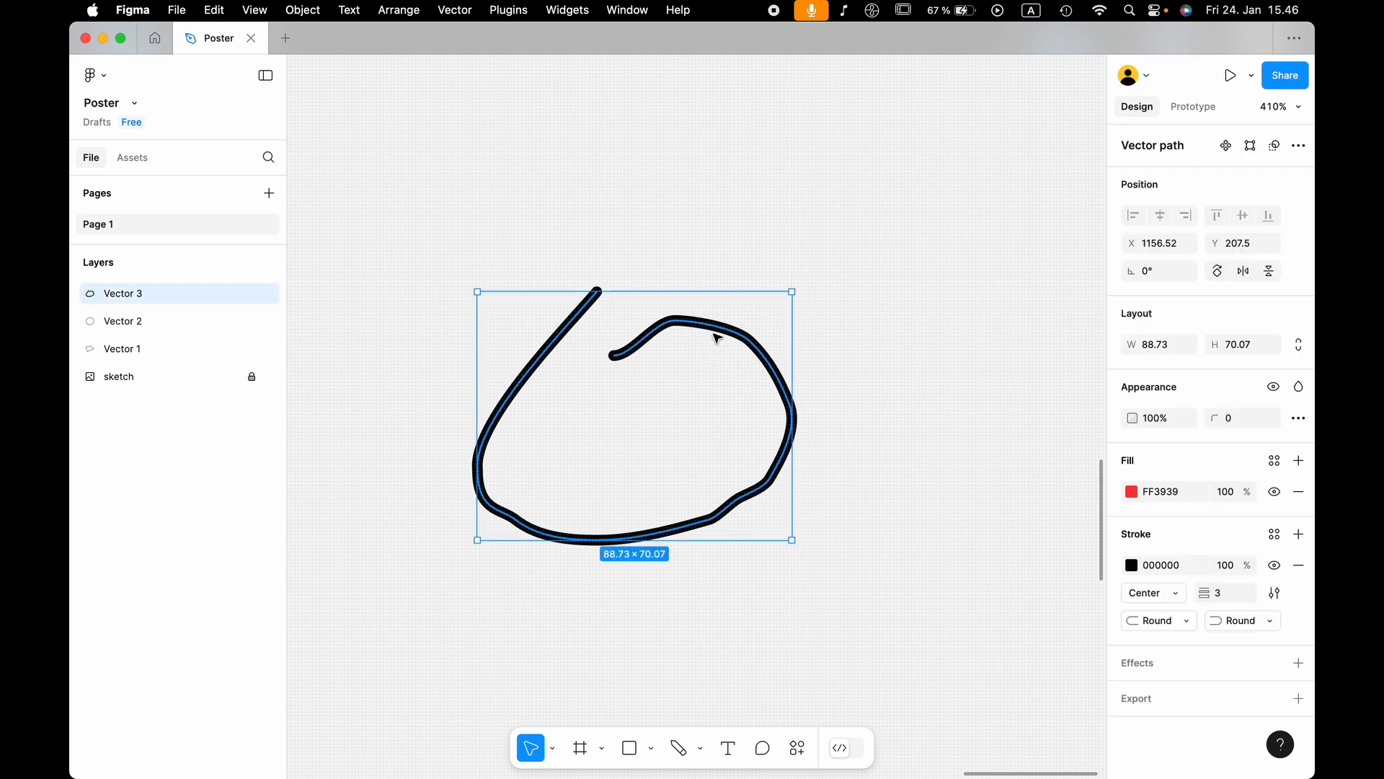
pyautogui.doubleClick(629, 359)
pyautogui.moveTo(614, 355); pyautogui.dragTo(485, 339)
pyautogui.click(708, 239)
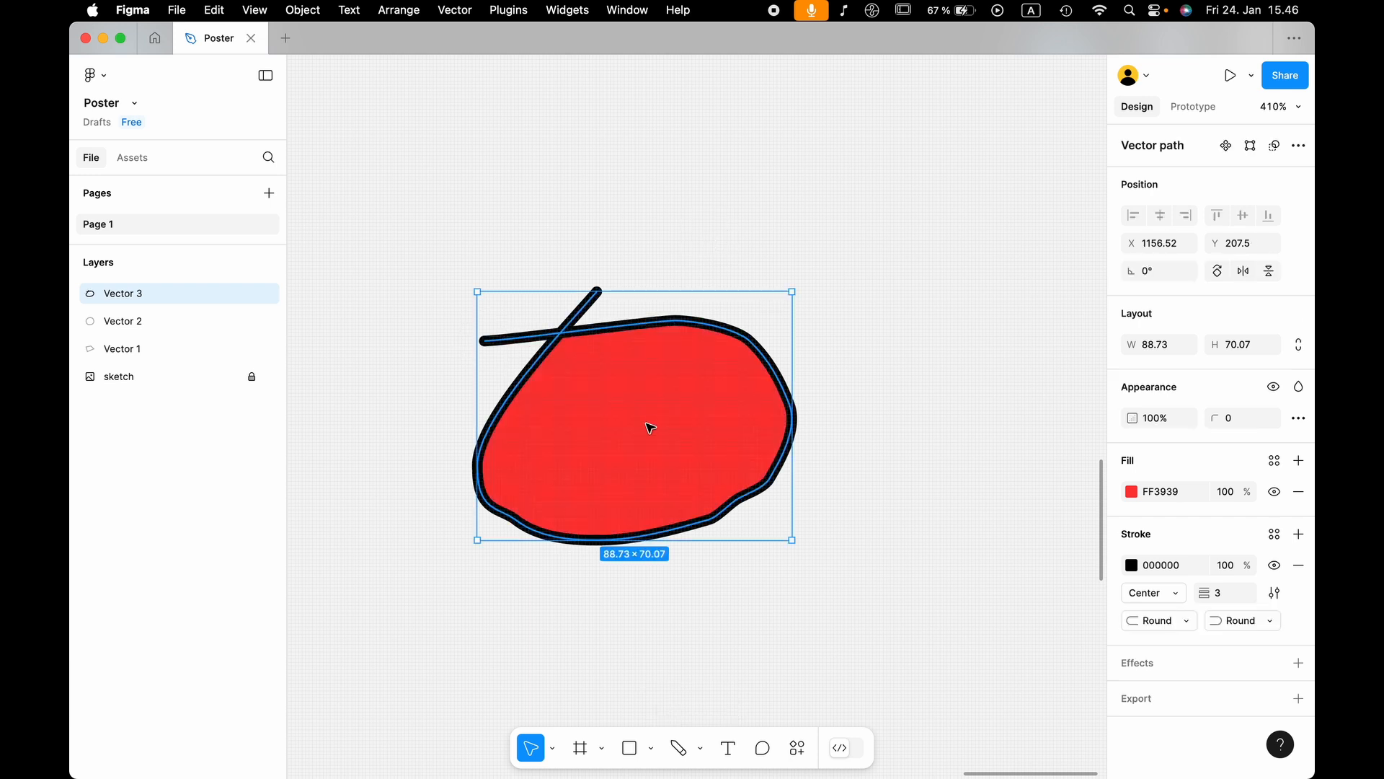
pyautogui.click(973, 403)
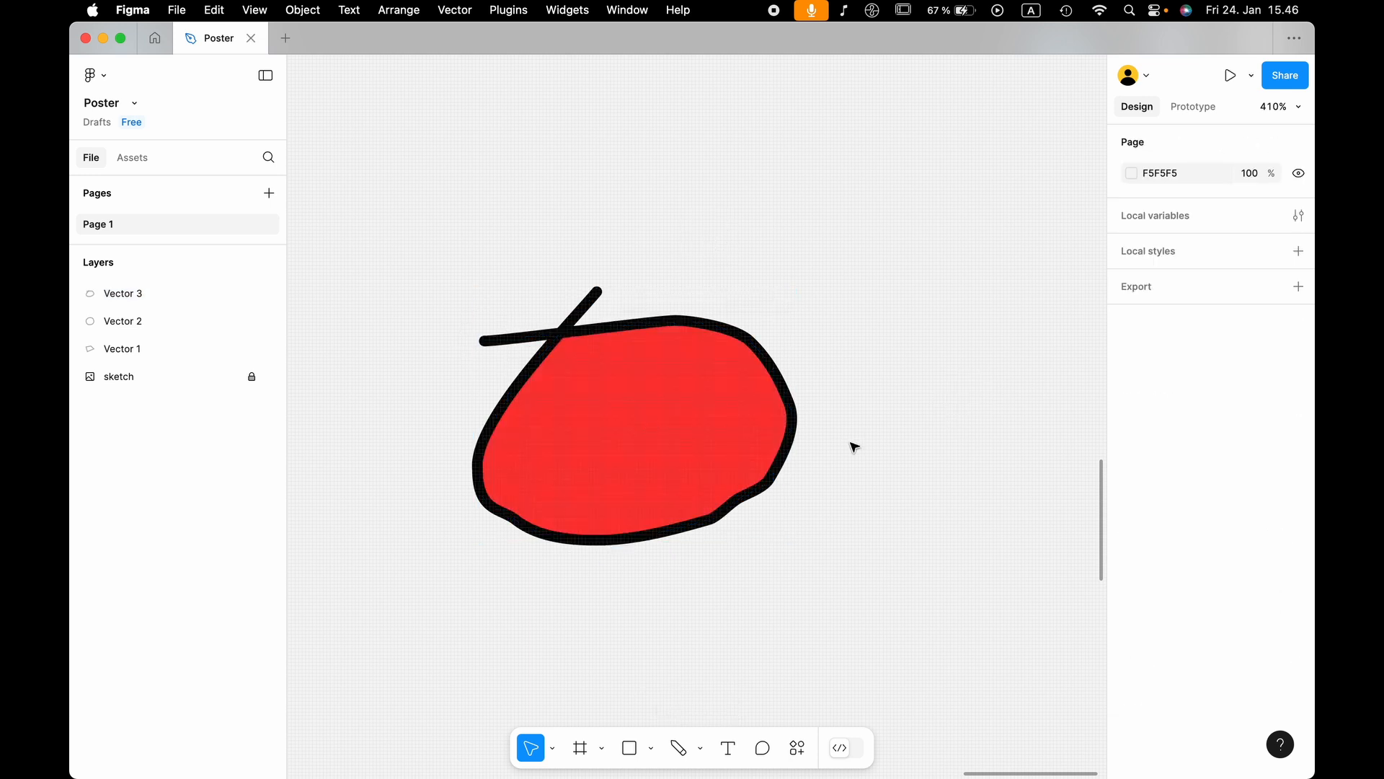
# Delete the four-sided practice shape and the red pencil loop together.
pyautogui.scroll(-5, 851, 443)
pyautogui.click(777, 437)
pyautogui.scroll(2, 777, 437)
pyautogui.click(776, 437)
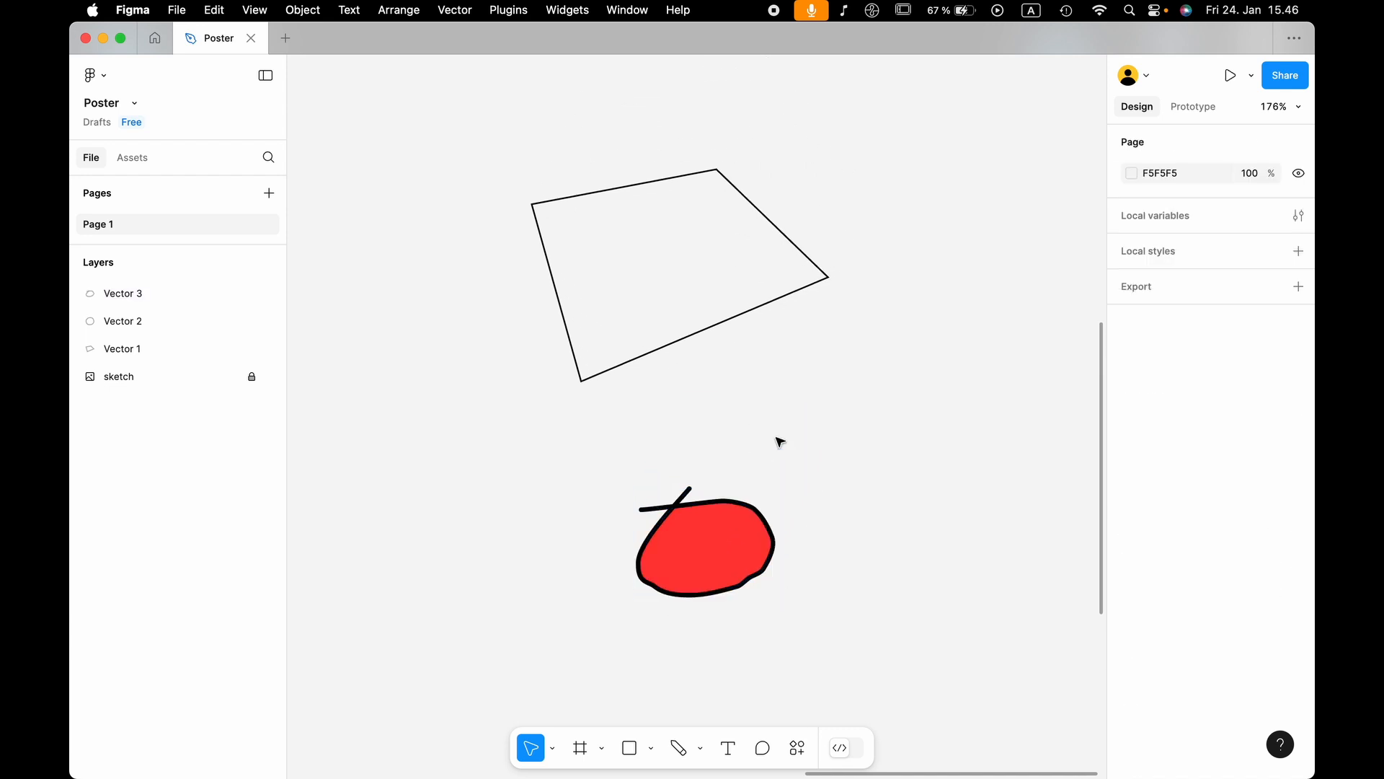
pyautogui.moveTo(861, 615); pyautogui.dragTo(691, 281)
pyautogui.press('Delete')
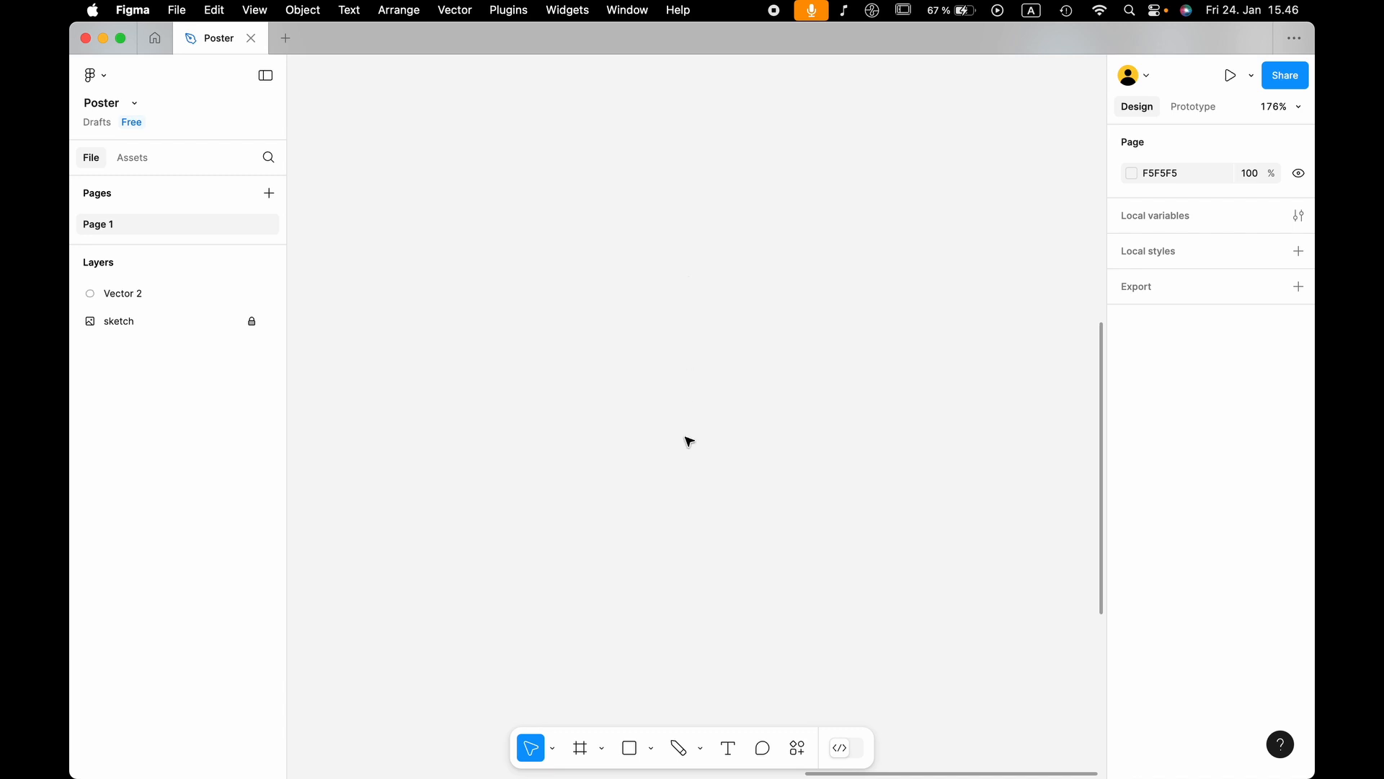
# Draw a rectangle about 157 × 82 on the empty canvas beside the sketch.
pyautogui.click(631, 750)
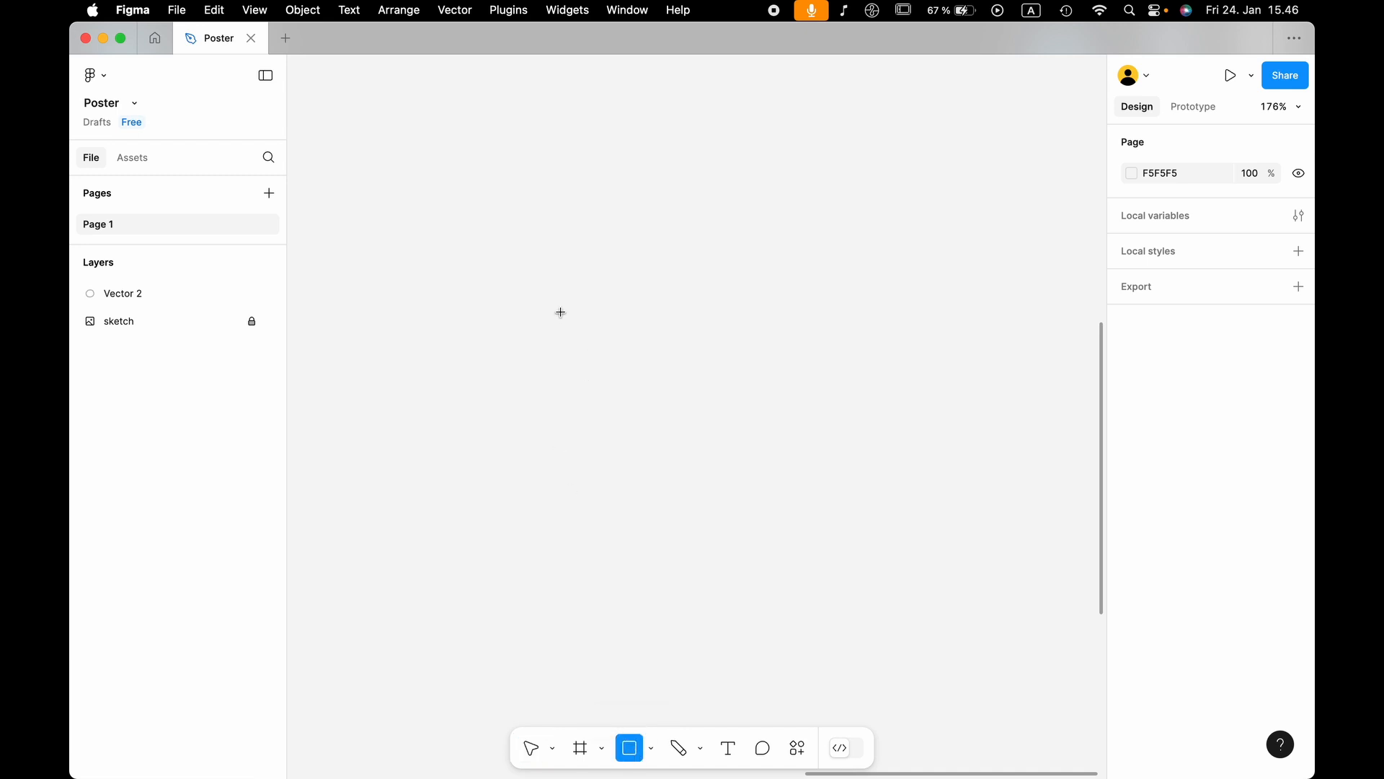
pyautogui.moveTo(538, 310)
pyautogui.mouseDown()
pyautogui.moveTo(713, 404)
pyautogui.moveTo(714, 451)
pyautogui.moveTo(775, 433)
pyautogui.mouseUp()
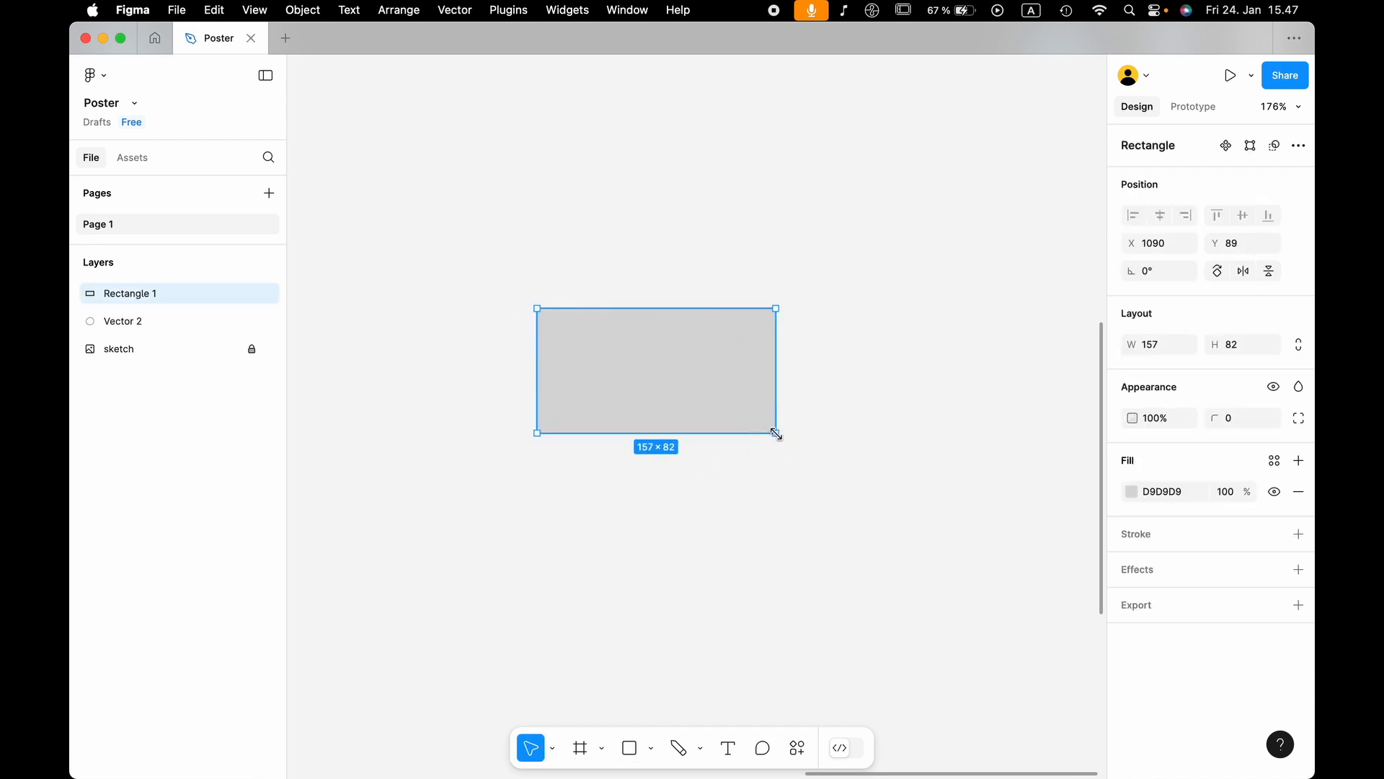
pyautogui.click(756, 516)
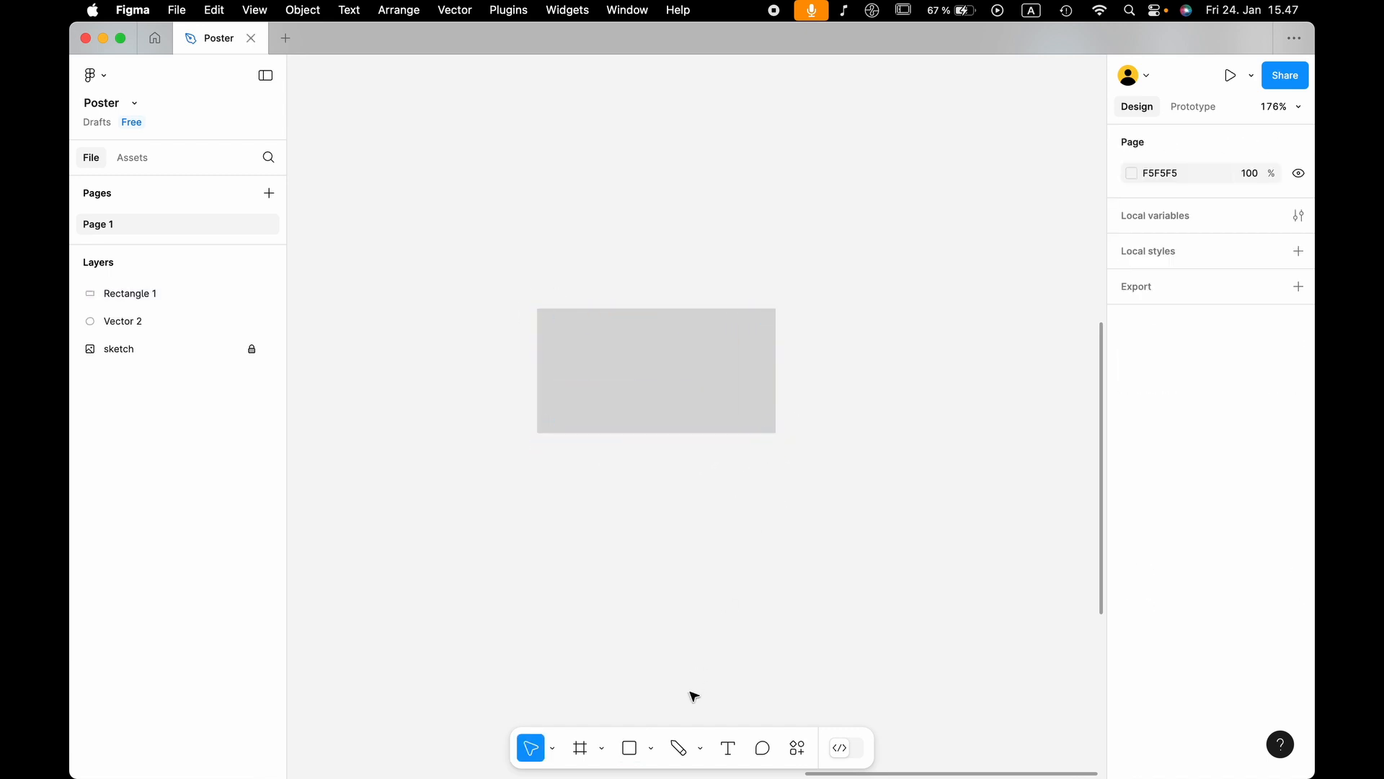
# Draw a square about 72 × 72 below the rectangle, keeping its proportions equal.
pyautogui.click(632, 752)
pyautogui.scroll(-2, 652, 649)
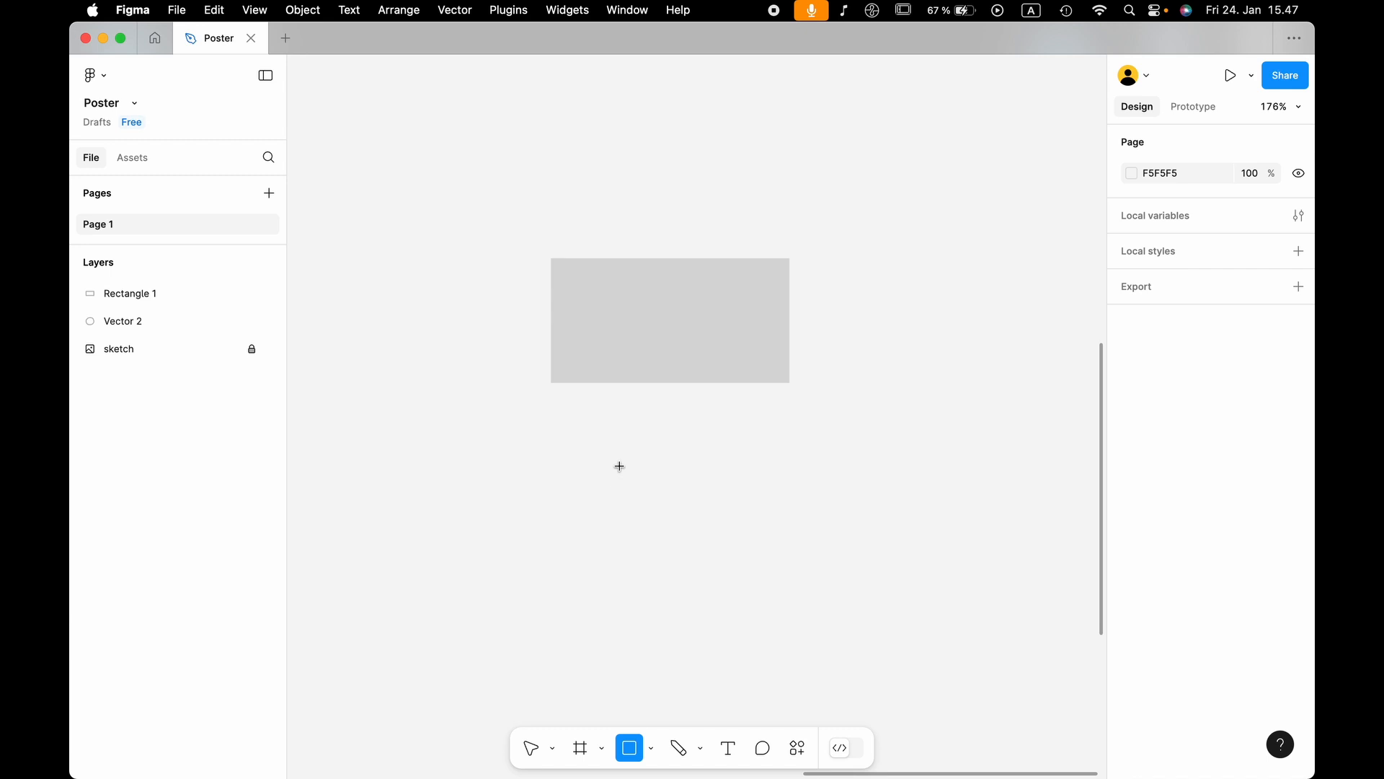
pyautogui.moveTo(604, 432); pyautogui.dragTo(712, 542)
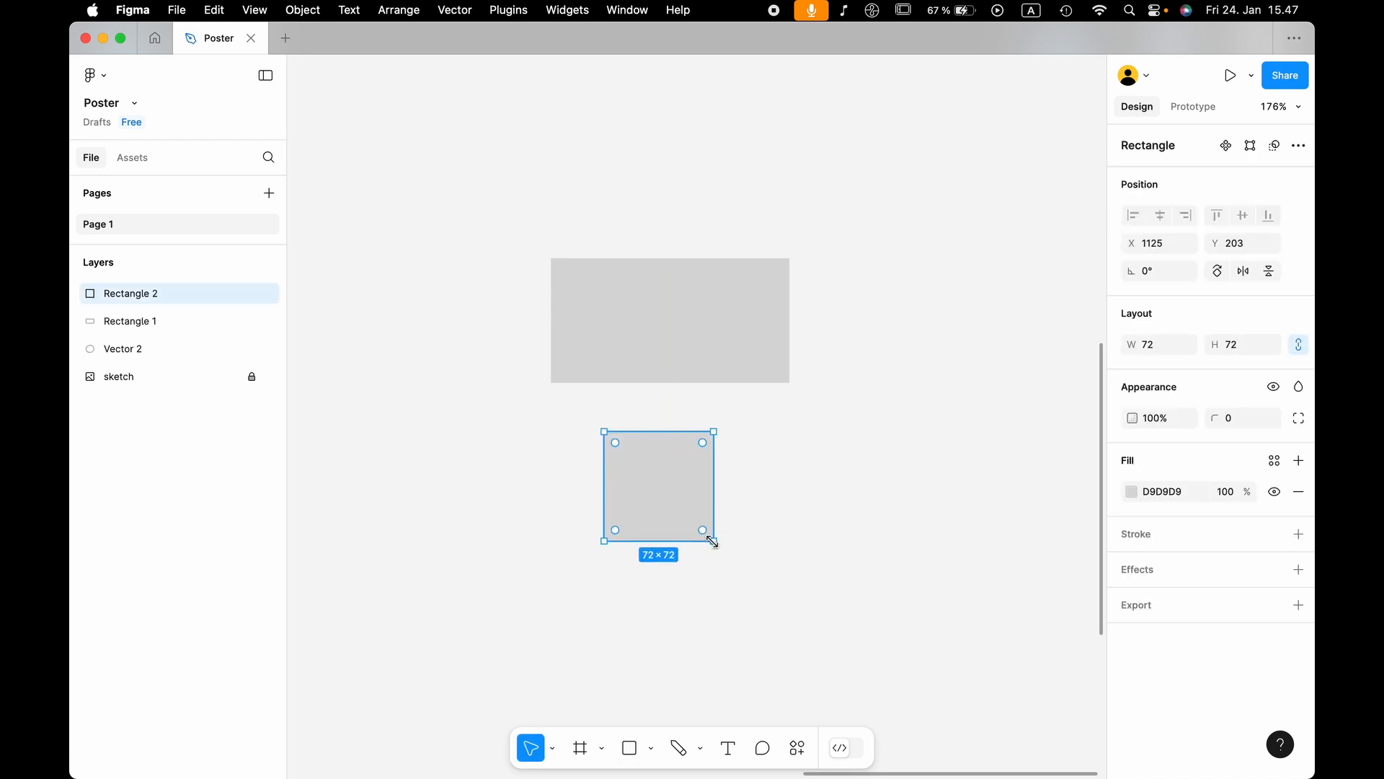
pyautogui.click(759, 544)
# Draw a perfect circle with the Ellipse tool to the right of the square.
pyautogui.scroll(-2, 764, 545)
pyautogui.hscroll(2, 764, 546)
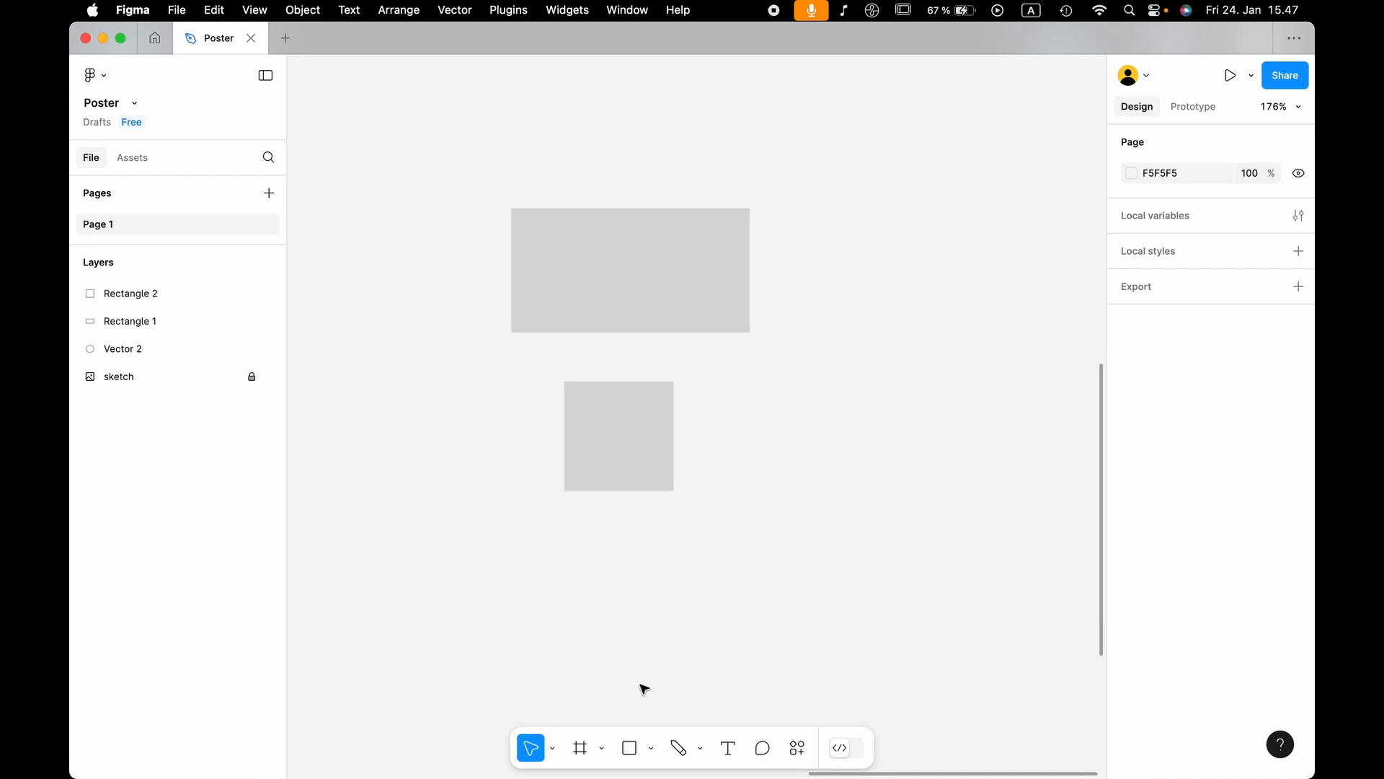
pyautogui.click(652, 749)
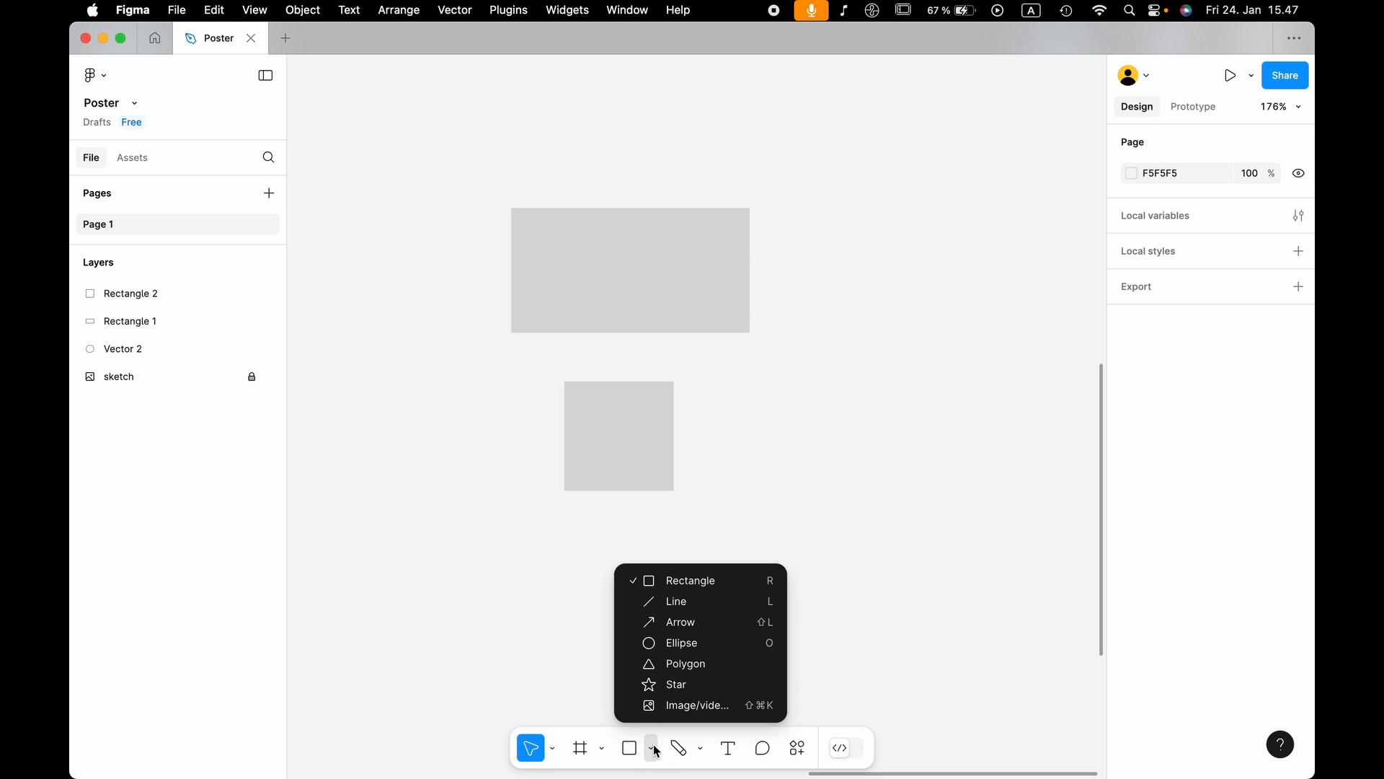
pyautogui.click(706, 644)
pyautogui.hscroll(5, 735, 560)
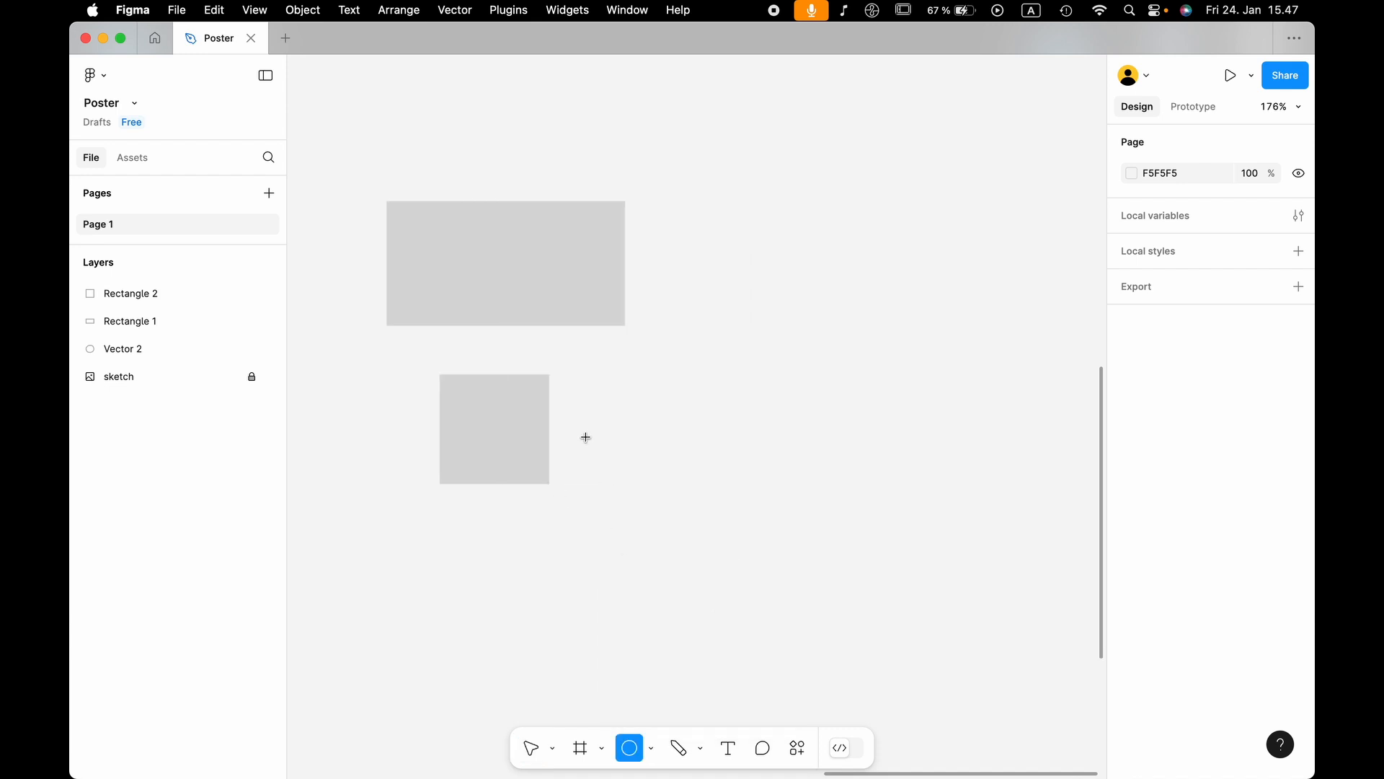
pyautogui.moveTo(585, 437); pyautogui.dragTo(701, 552)
pyautogui.click(678, 611)
# Draw a triangle with the Polygon tool below the square, about 86 × 86.
pyautogui.scroll(-2, 677, 611)
pyautogui.hscroll(-2, 677, 612)
pyautogui.click(629, 748)
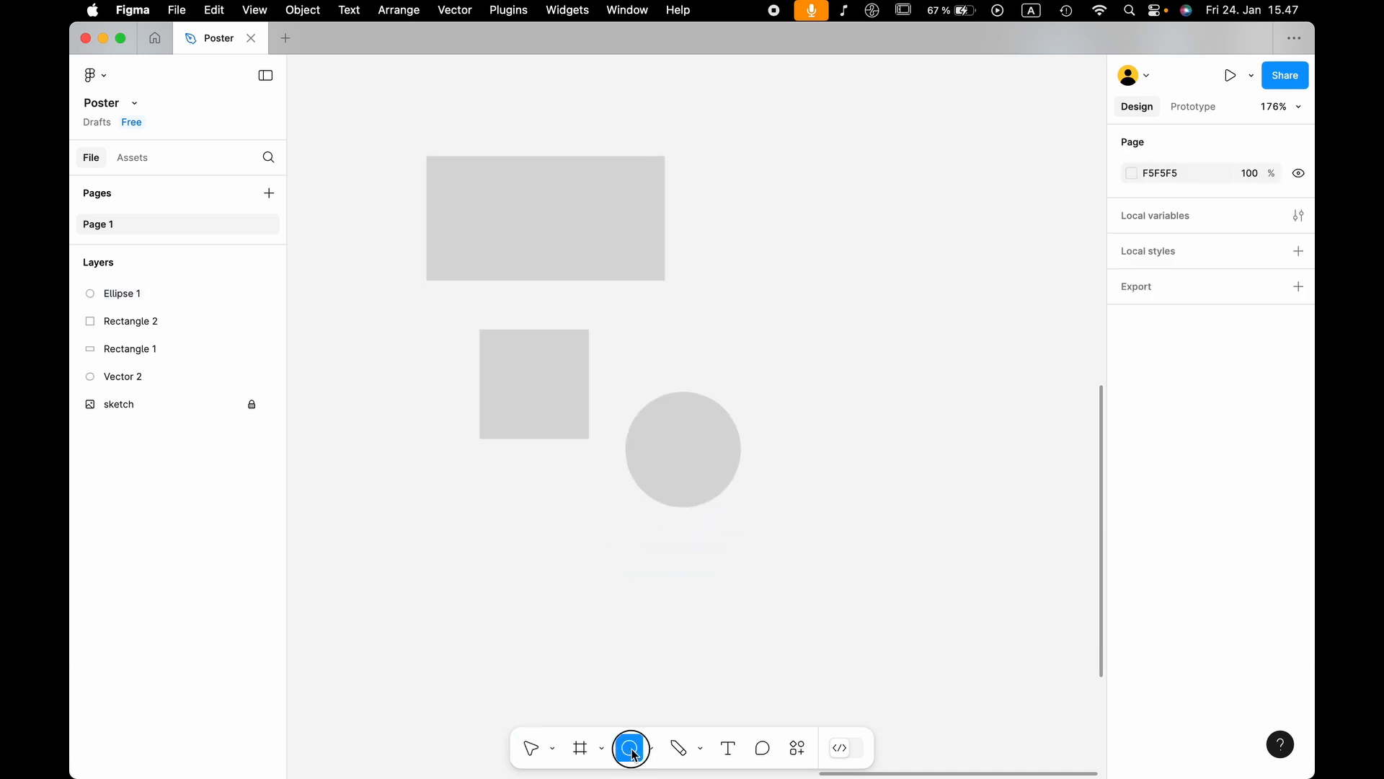
pyautogui.click(651, 747)
pyautogui.click(694, 667)
pyautogui.moveTo(480, 508); pyautogui.dragTo(610, 624)
pyautogui.scroll(5, 541, 609)
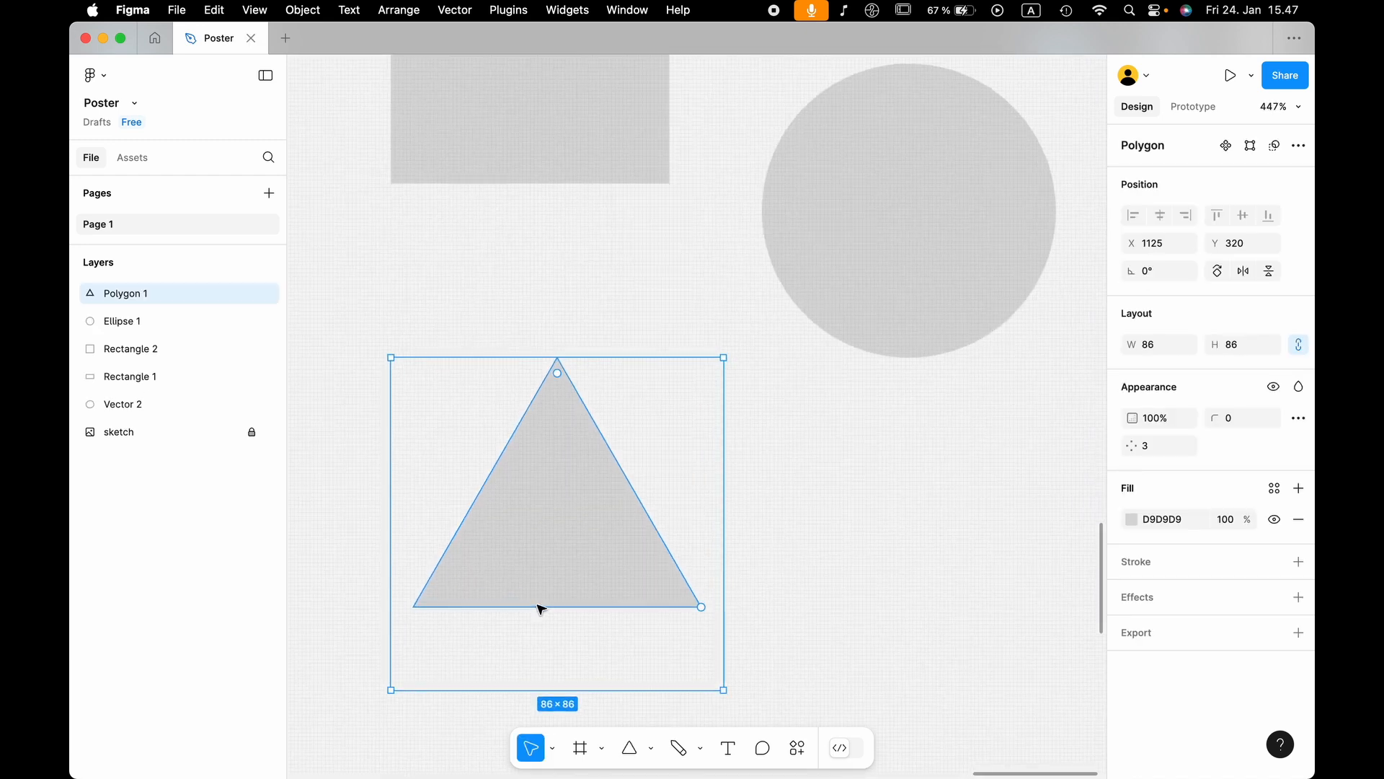
# Draw a five-pointed star about 64 × 64 below the circle, to the right of the triangle.
pyautogui.click(651, 748)
pyautogui.click(702, 684)
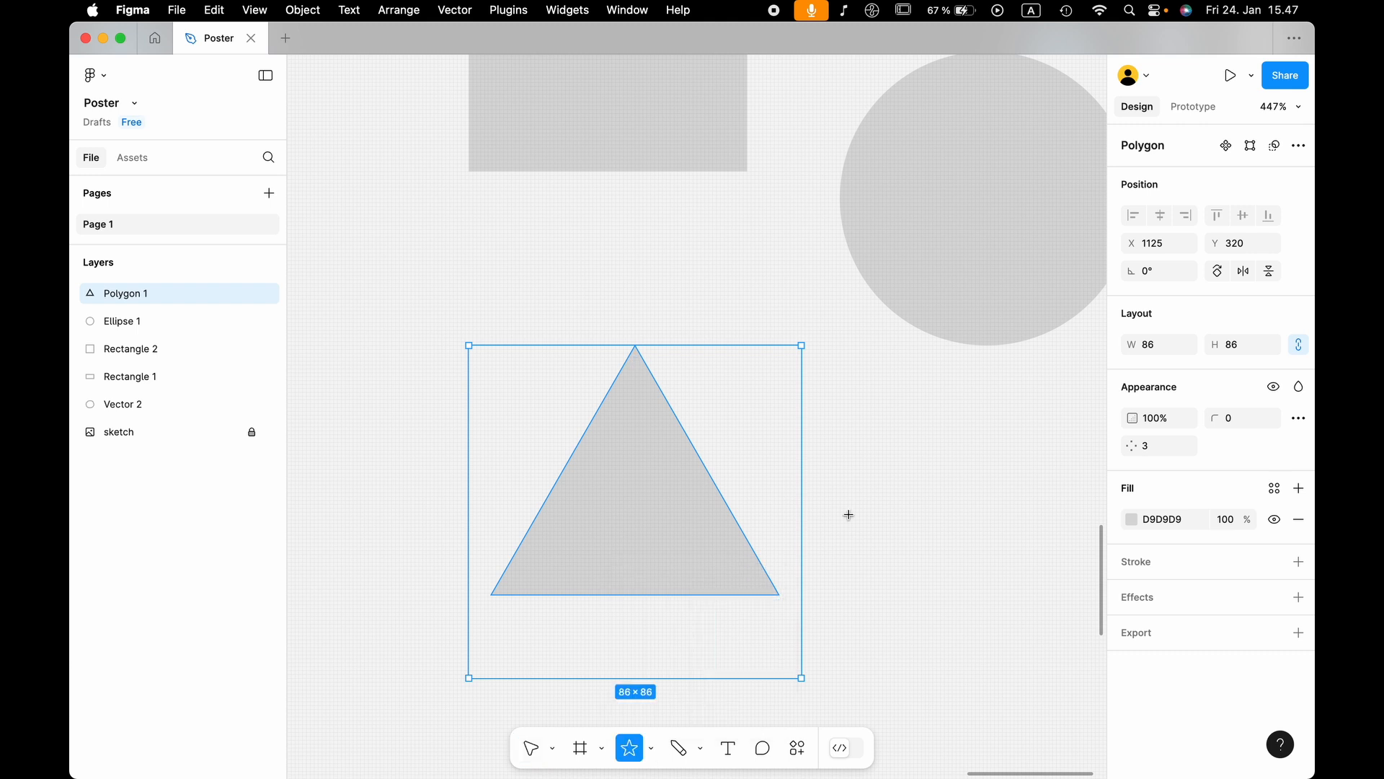
pyautogui.hscroll(5, 848, 515)
pyautogui.scroll(-2, 849, 515)
pyautogui.moveTo(561, 335); pyautogui.dragTo(808, 548)
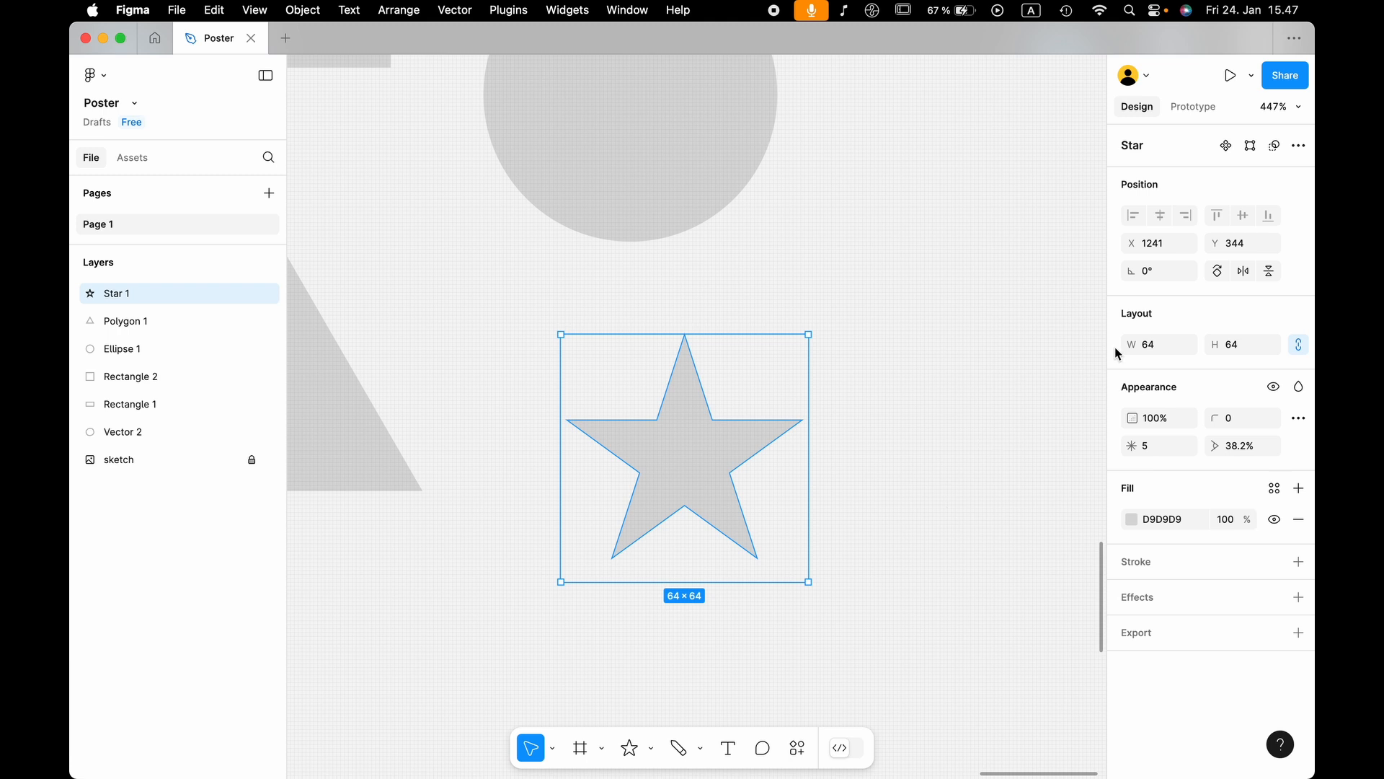
# Move the star to X 1227, Y 337 and increase its number of points.
pyautogui.moveTo(795, 430)
pyautogui.moveTo(716, 451); pyautogui.dragTo(663, 423)
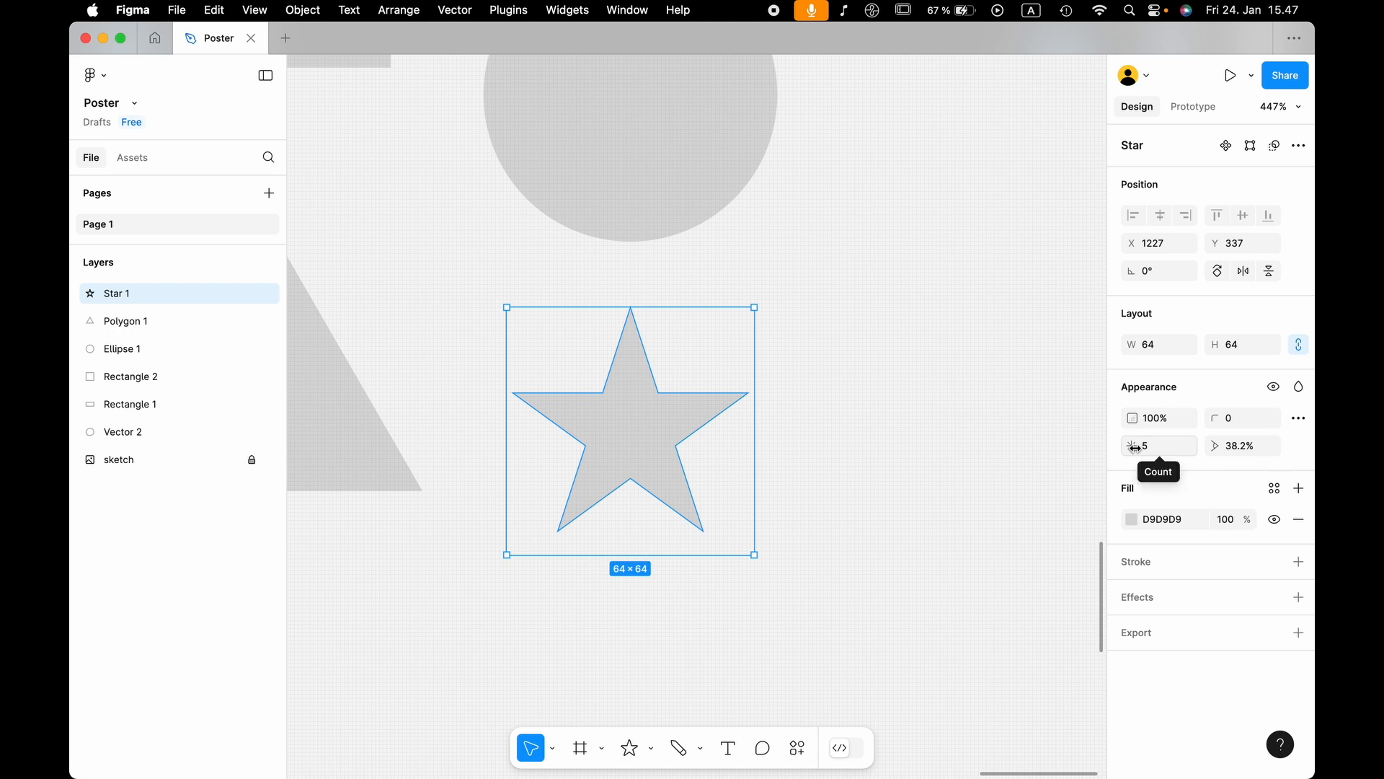
pyautogui.moveTo(1131, 446)
pyautogui.mouseDown()
pyautogui.moveTo(1154, 445)
pyautogui.moveTo(1087, 446)
pyautogui.moveTo(1294, 446)
pyautogui.mouseUp()
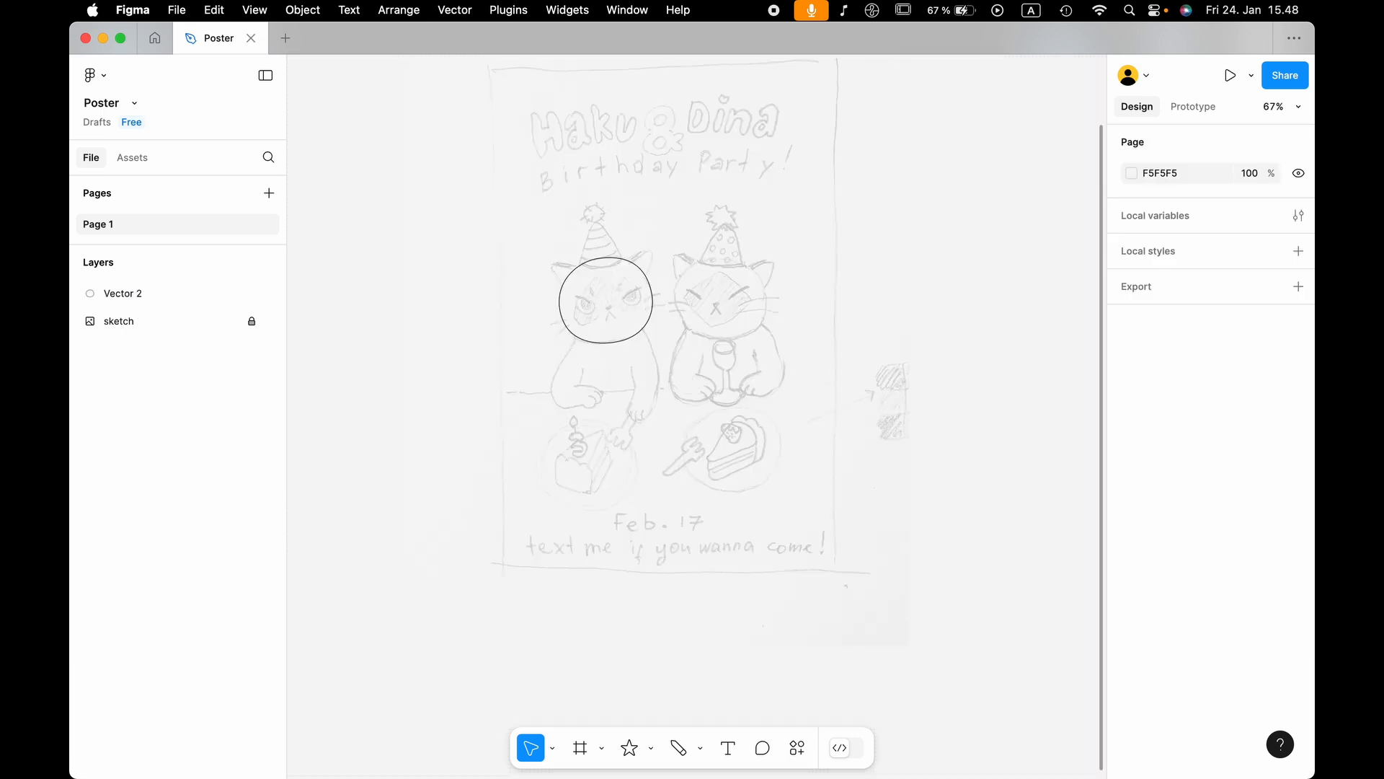
# Trace the left cat's party hat and the tufted ball on its tip with the Pen tool.
pyautogui.press('p')
pyautogui.scroll(5, 563, 319)
pyautogui.click(511, 347)
pyautogui.moveTo(688, 318); pyautogui.dragTo(736, 248)
pyautogui.moveTo(631, 219); pyautogui.dragTo(594, 170)
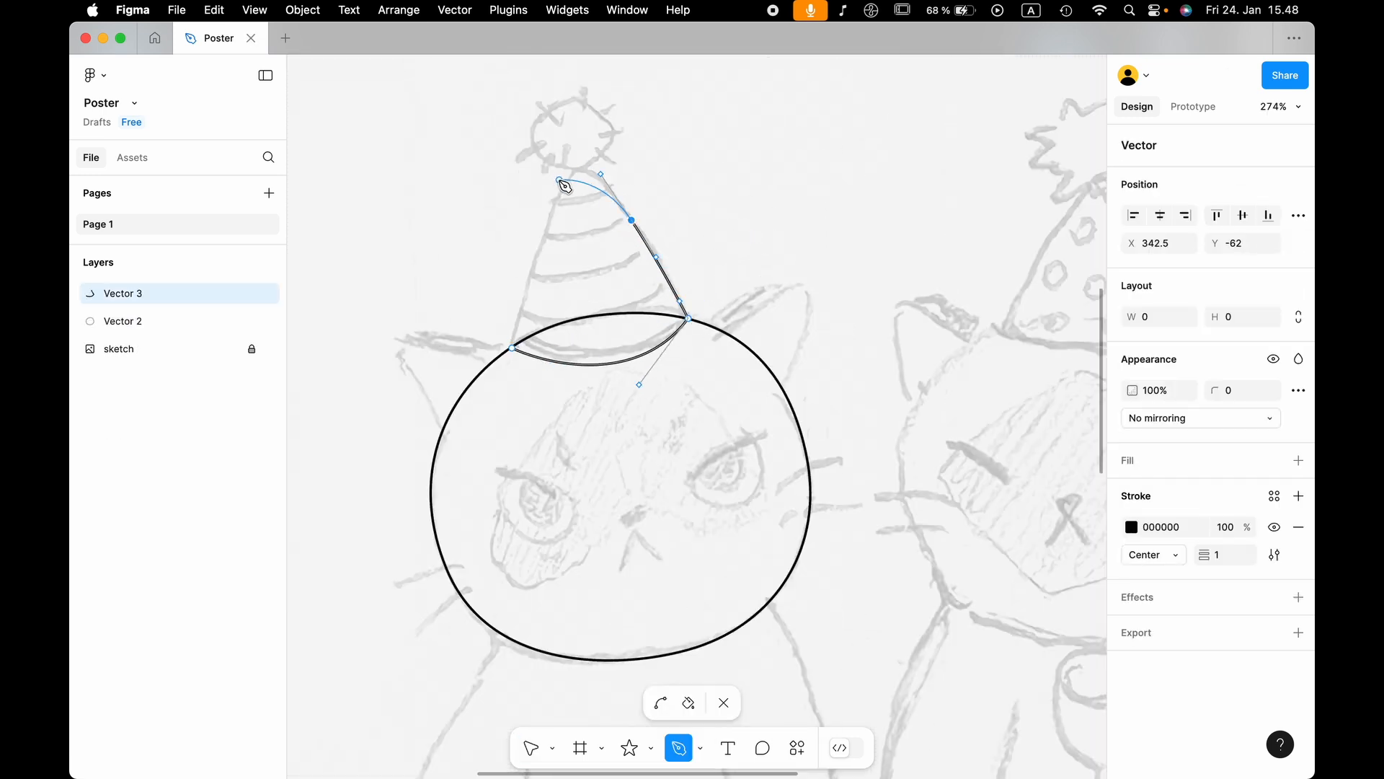
pyautogui.click(576, 166)
pyautogui.moveTo(534, 262); pyautogui.dragTo(520, 313)
pyautogui.click(512, 348)
pyautogui.moveTo(682, 407); pyautogui.dragTo(686, 411)
pyautogui.moveTo(685, 411); pyautogui.dragTo(694, 414)
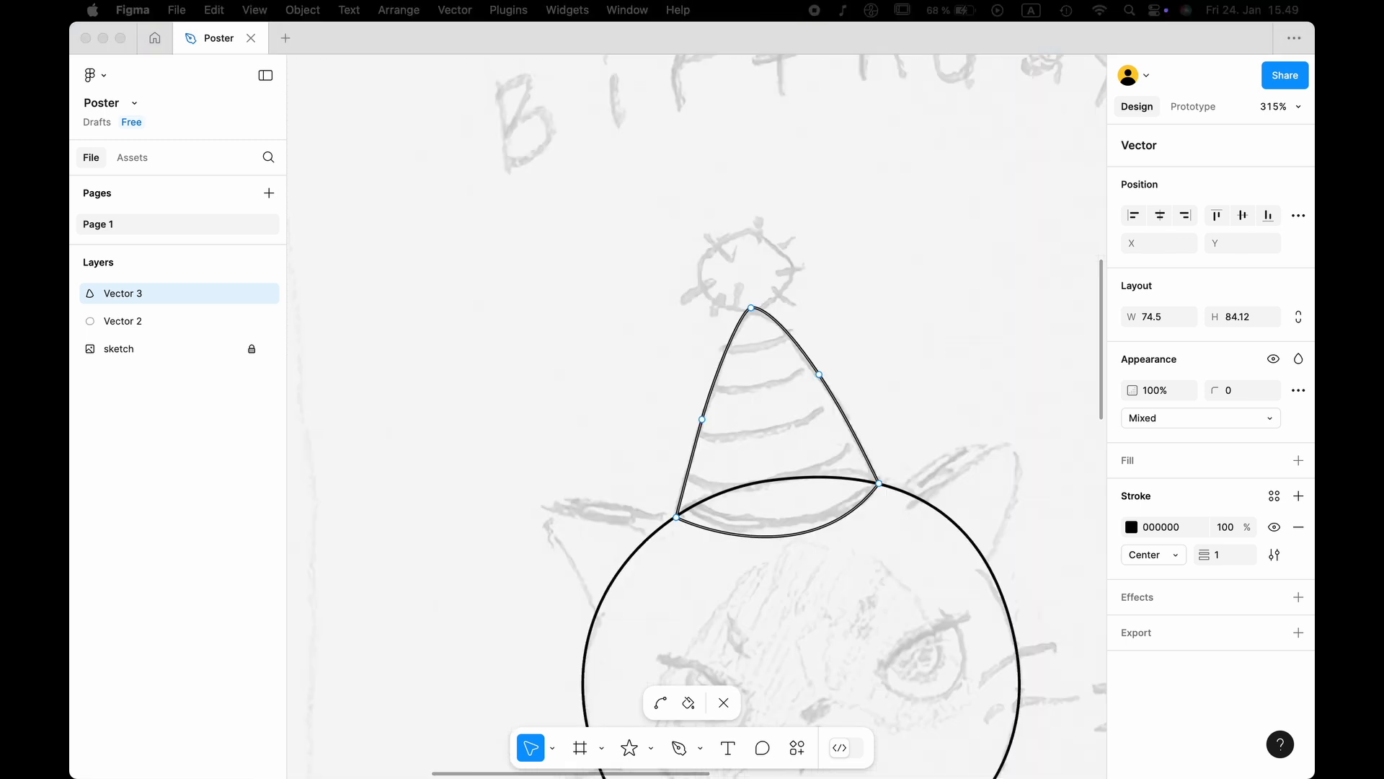
pyautogui.moveTo(592, 184); pyautogui.dragTo(596, 185)
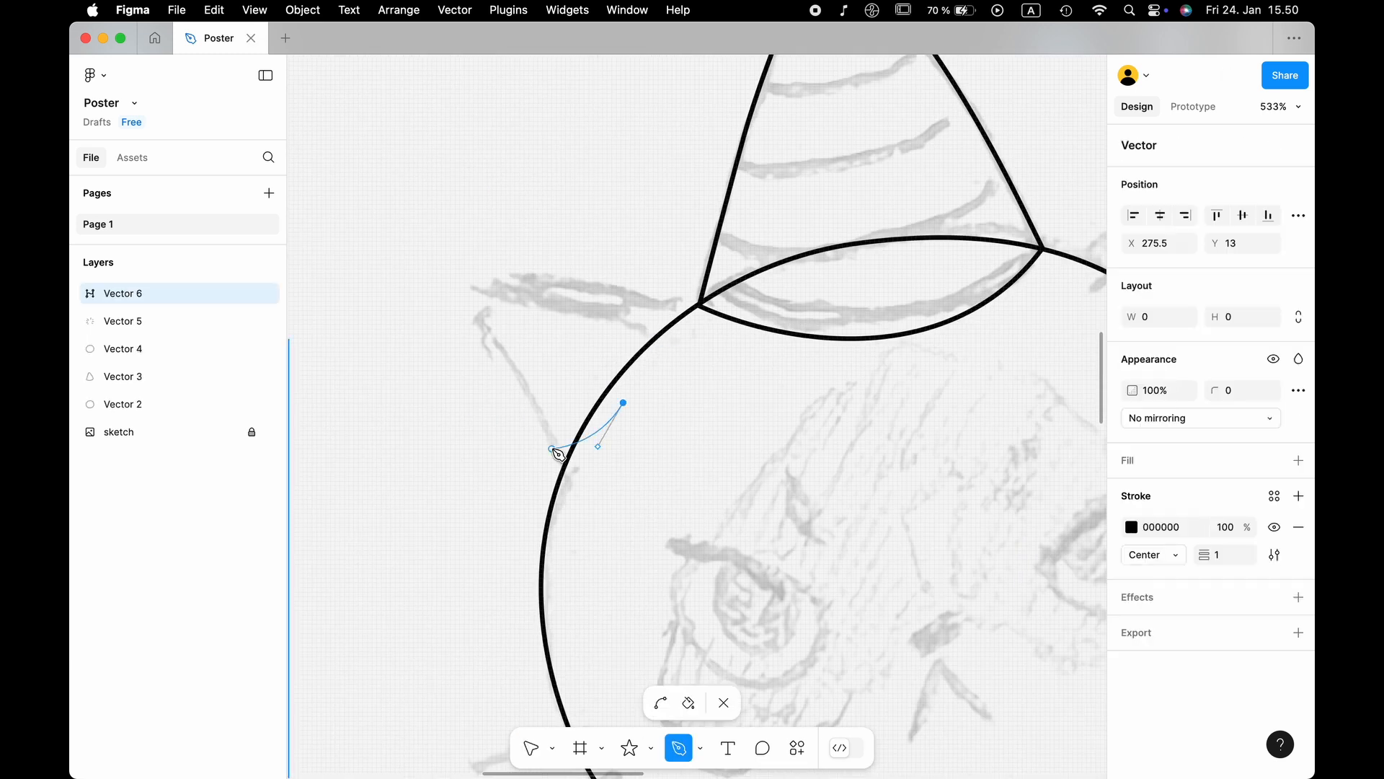
# Trace the left ear of the left cat with the Pen tool, following the sketch.
pyautogui.moveTo(511, 367); pyautogui.dragTo(490, 337)
pyautogui.moveTo(622, 402); pyautogui.dragTo(601, 435)
pyautogui.click(478, 289)
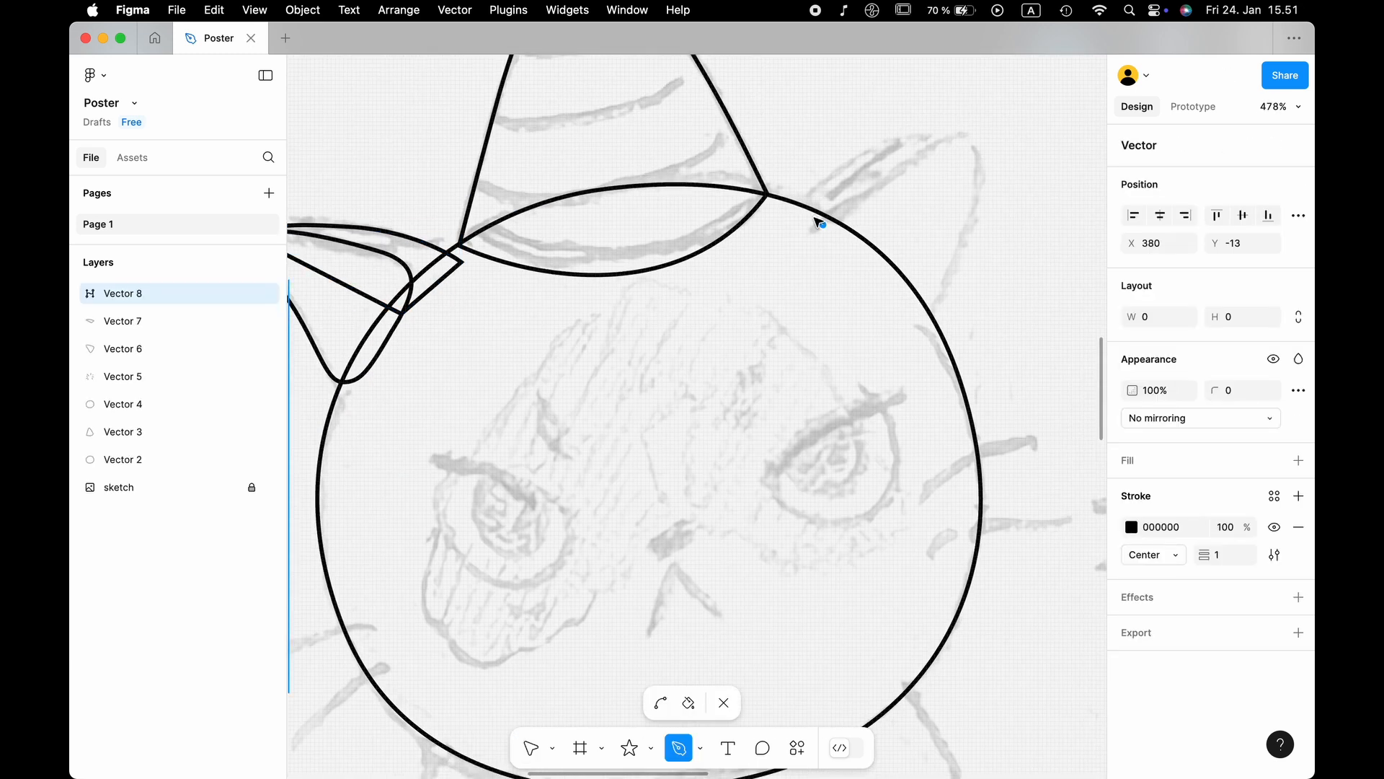
# Trace the outer outline of the left cat's right ear as a curved closed path.
pyautogui.moveTo(913, 164)
pyautogui.mouseDown()
pyautogui.moveTo(946, 146)
pyautogui.moveTo(990, 149)
pyautogui.mouseUp()
pyautogui.moveTo(963, 238); pyautogui.dragTo(955, 266)
pyautogui.moveTo(920, 319); pyautogui.dragTo(893, 313)
pyautogui.click(863, 262)
pyautogui.moveTo(750, 247); pyautogui.dragTo(738, 253)
# Trace the inner fold of the left cat's right ear as a second closed path.
pyautogui.moveTo(651, 279); pyautogui.dragTo(661, 263)
pyautogui.moveTo(745, 228); pyautogui.dragTo(787, 209)
pyautogui.moveTo(860, 188); pyautogui.dragTo(889, 198)
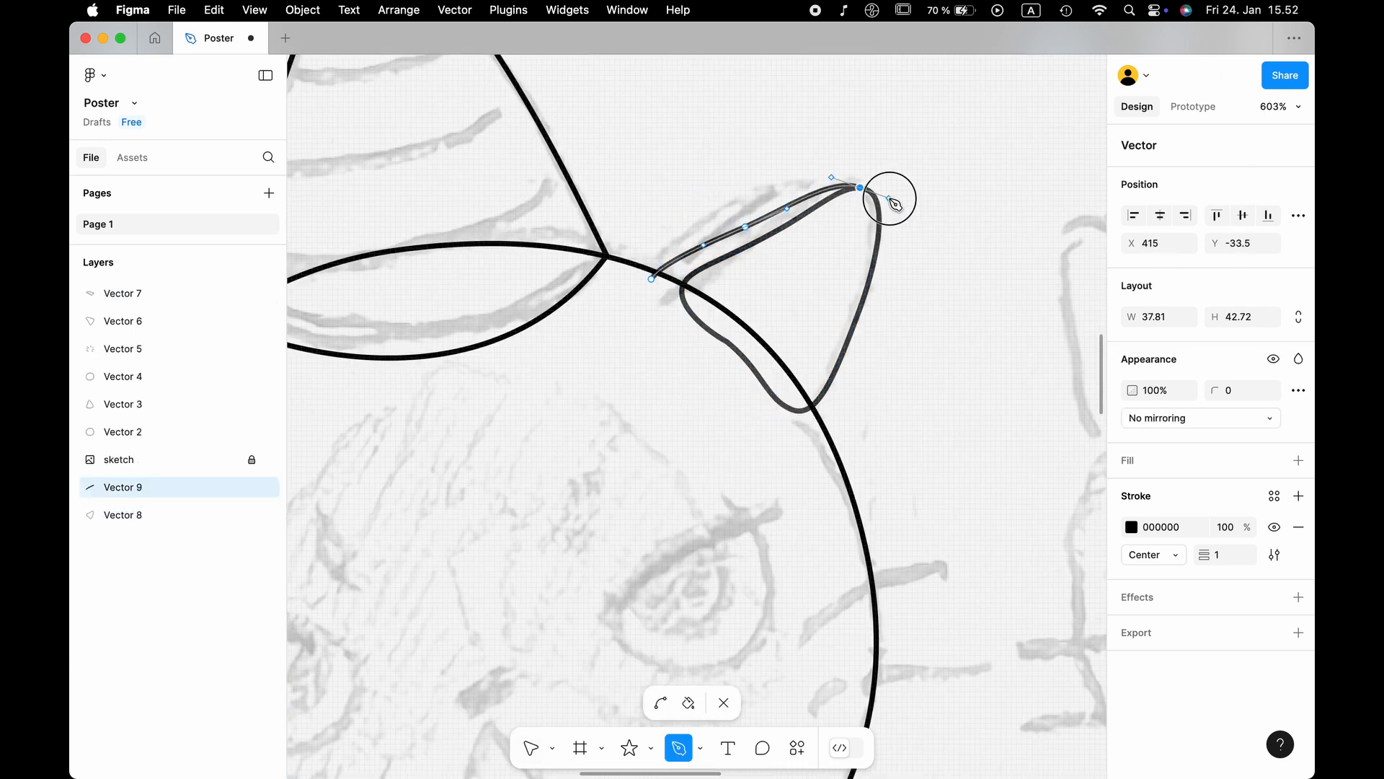
pyautogui.click(724, 366)
pyautogui.click(651, 279)
# Place the sketch layer at the bottom of the stack and rename the traced layers head, hat and ear 1.
pyautogui.moveTo(119, 459); pyautogui.dragTo(119, 528)
pyautogui.click(155, 432)
pyautogui.write('headhatear 1')
# Rename the left ear's fold layer ear 1 and both right ear layers ear 2.
pyautogui.doubleClick(117, 298)
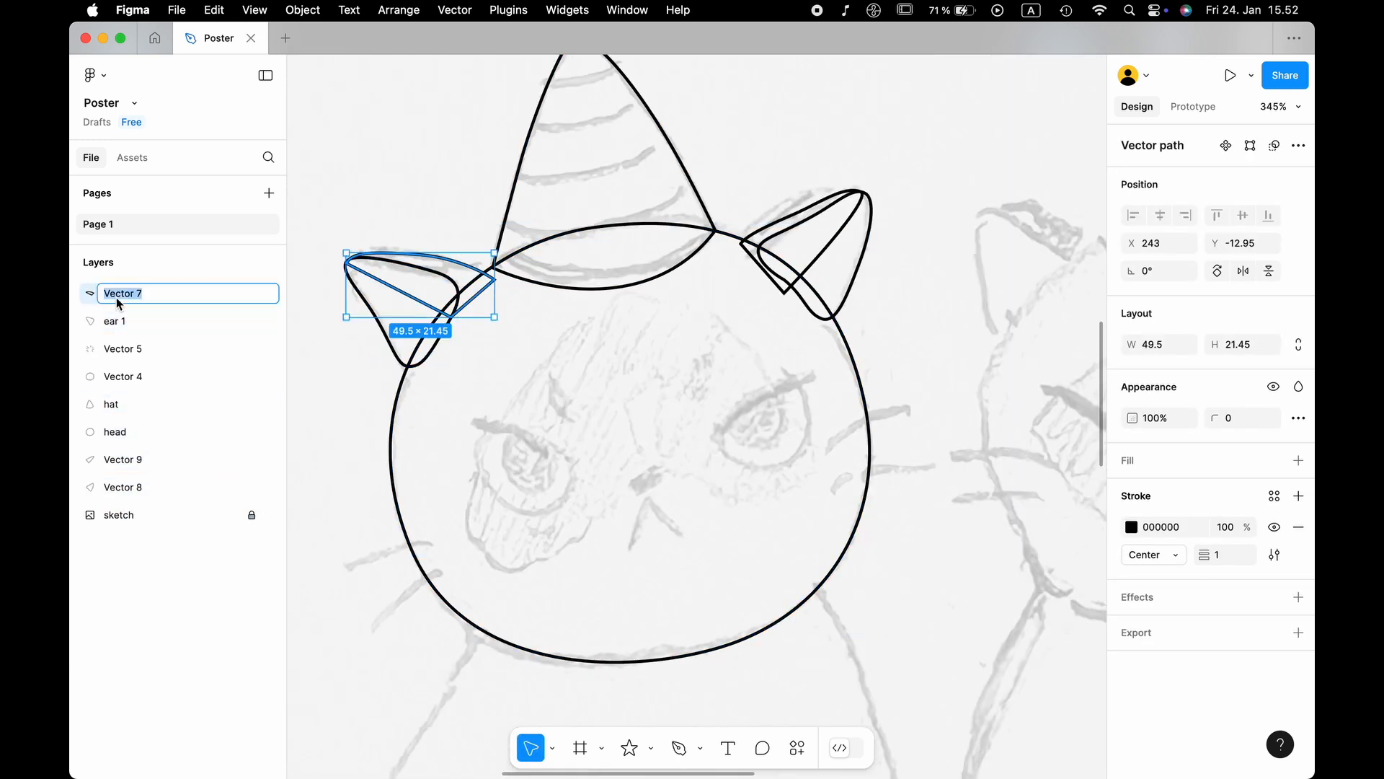
pyautogui.write('ear 1')
pyautogui.doubleClick(119, 461)
pyautogui.write('ear 2')
pyautogui.doubleClick(117, 487)
pyautogui.write('ear 2')
# Move both ear 1 layers below the head layer.
pyautogui.click(118, 322)
pyautogui.keyDown('shift'); pyautogui.click(119, 295); pyautogui.keyUp('shift')
pyautogui.moveTo(119, 295); pyautogui.dragTo(170, 434)
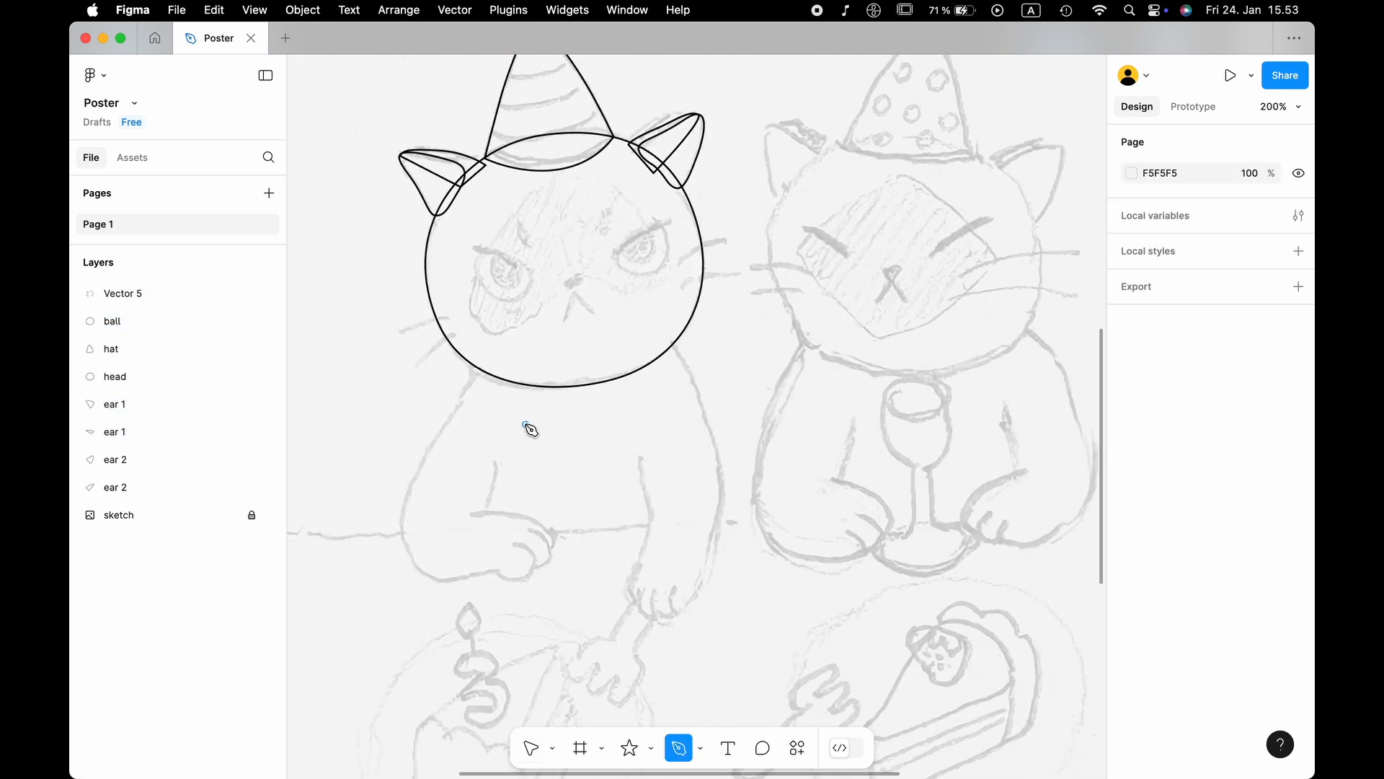
# Start the left cat's body path at the neck and trace its left side and left paw.
pyautogui.click(609, 241)
pyautogui.moveTo(467, 318); pyautogui.dragTo(430, 390)
pyautogui.moveTo(420, 460); pyautogui.dragTo(420, 504)
pyautogui.moveTo(524, 488); pyautogui.dragTo(600, 455)
pyautogui.moveTo(581, 509); pyautogui.dragTo(603, 503)
pyautogui.moveTo(643, 386); pyautogui.dragTo(618, 365)
pyautogui.click(491, 348)
pyautogui.scroll(3, 693, 137)
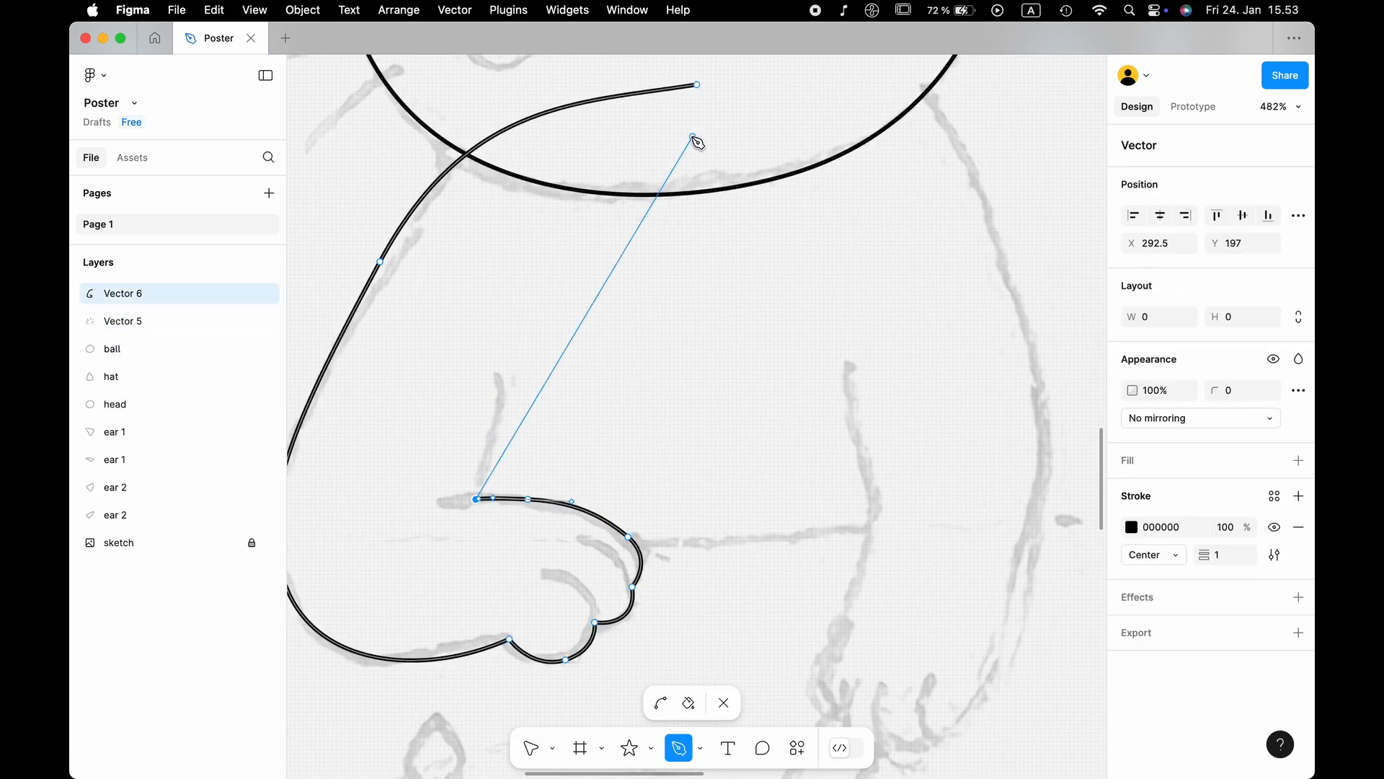
# Continue the body path across the gap between the arms and down the right arm's inner edge.
pyautogui.scroll(-3, 693, 137)
pyautogui.click(674, 324)
pyautogui.press('super+z')
pyautogui.click(567, 313)
pyautogui.click(781, 306)
pyautogui.moveTo(794, 374); pyautogui.dragTo(798, 400)
pyautogui.scroll(4, 794, 404)
pyautogui.moveTo(750, 374); pyautogui.dragTo(715, 465)
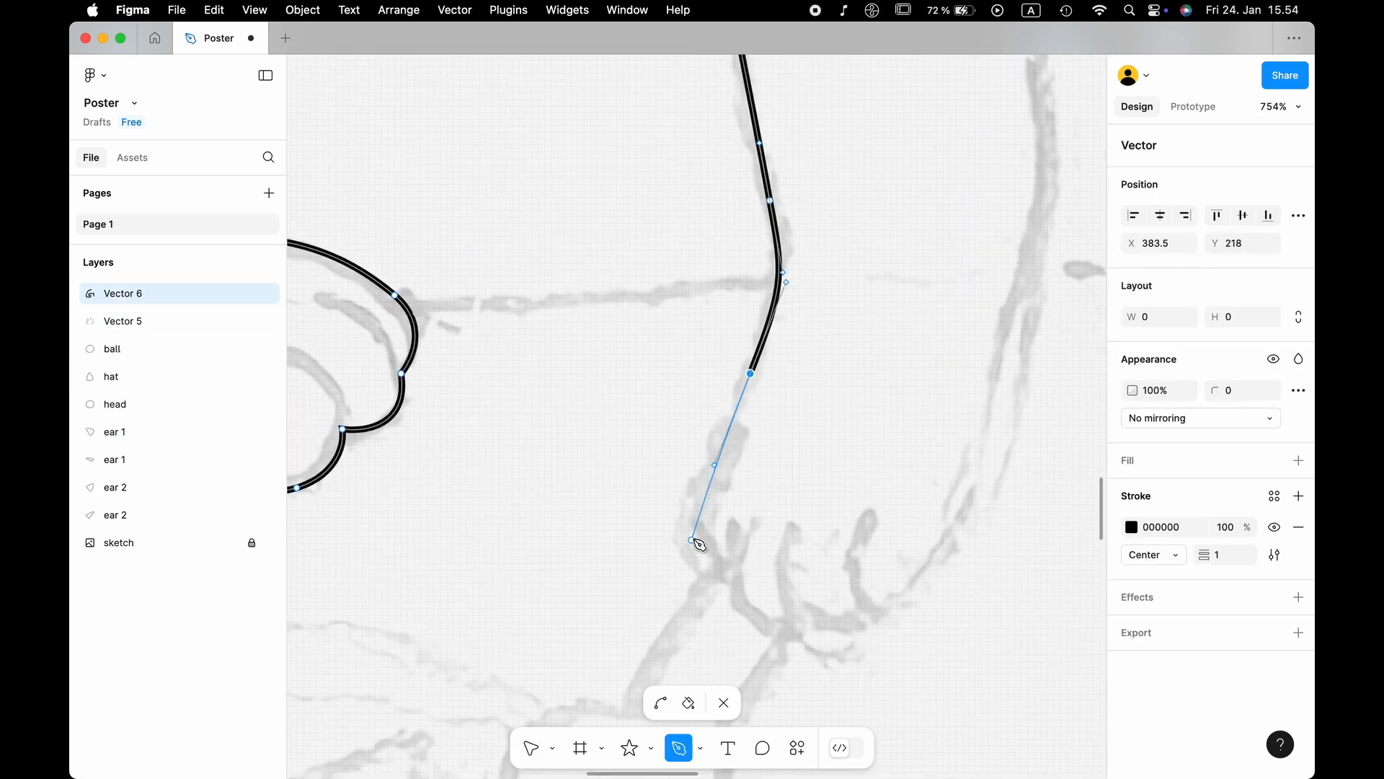
# Trace the right paw's toes and the right arm's outer edge, closing the body path at the neck.
pyautogui.moveTo(691, 540); pyautogui.dragTo(700, 569)
pyautogui.click(726, 567)
pyautogui.moveTo(782, 627); pyautogui.dragTo(895, 606)
pyautogui.moveTo(930, 590); pyautogui.dragTo(956, 556)
pyautogui.scroll(-4, 956, 432)
pyautogui.moveTo(908, 479)
pyautogui.mouseDown()
pyautogui.moveTo(898, 401)
pyautogui.moveTo(931, 398)
pyautogui.moveTo(937, 463)
pyautogui.mouseUp()
pyautogui.click(684, 235)
# Rename the body path body and the hat ball's tufts flufluf, and move body below the ear layers.
pyautogui.scroll(-2, 793, 346)
pyautogui.scroll(3, 930, 461)
pyautogui.scroll(-5, 945, 569)
pyautogui.doubleClick(123, 294)
pyautogui.write('body')
pyautogui.press('Return')
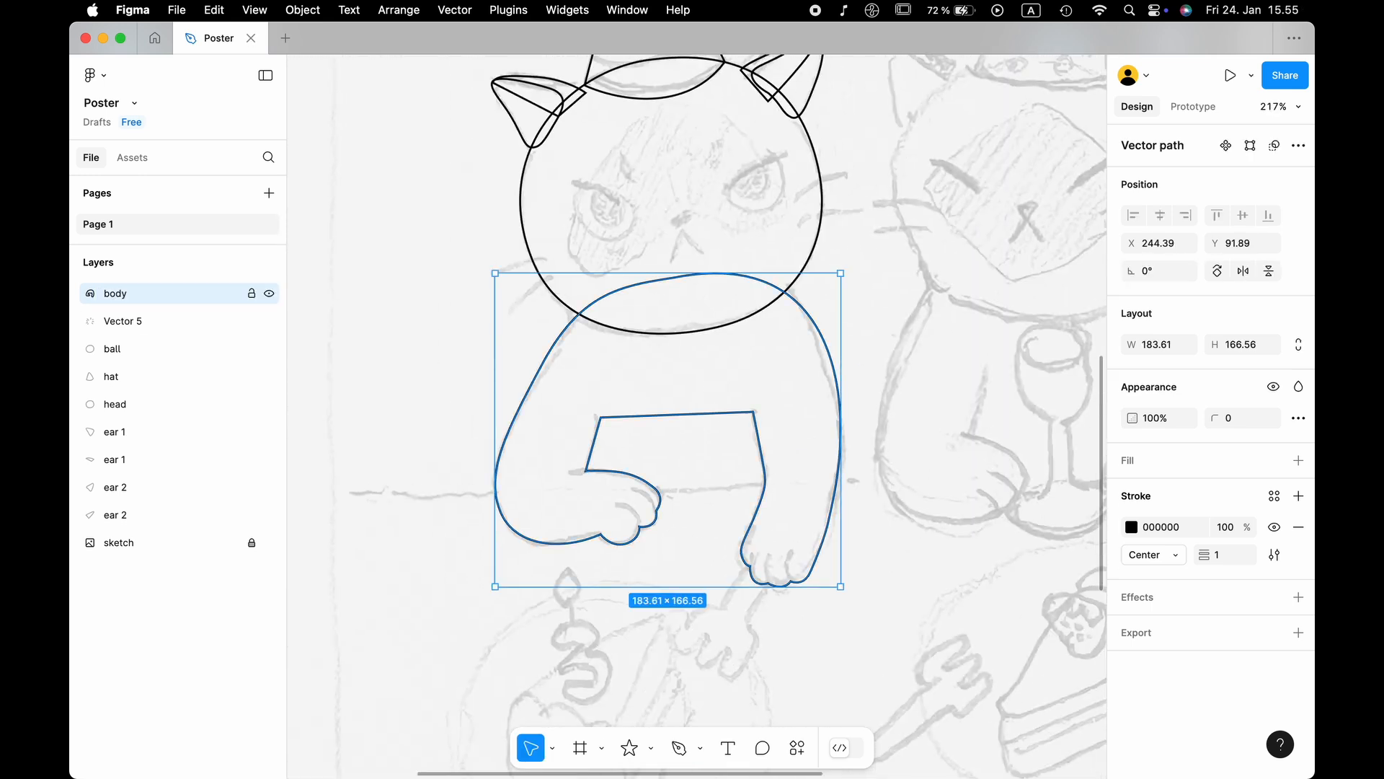
pyautogui.doubleClick(123, 321)
pyautogui.write('flufluf')
pyautogui.click(445, 518)
pyautogui.moveTo(130, 297)
pyautogui.mouseDown()
pyautogui.moveTo(133, 530)
pyautogui.moveTo(192, 568)
pyautogui.mouseUp()
# Draw a closed four-sided shape across the cat's belly and name its layer core.
pyautogui.click(791, 531)
pyautogui.click(745, 362)
pyautogui.write('core')
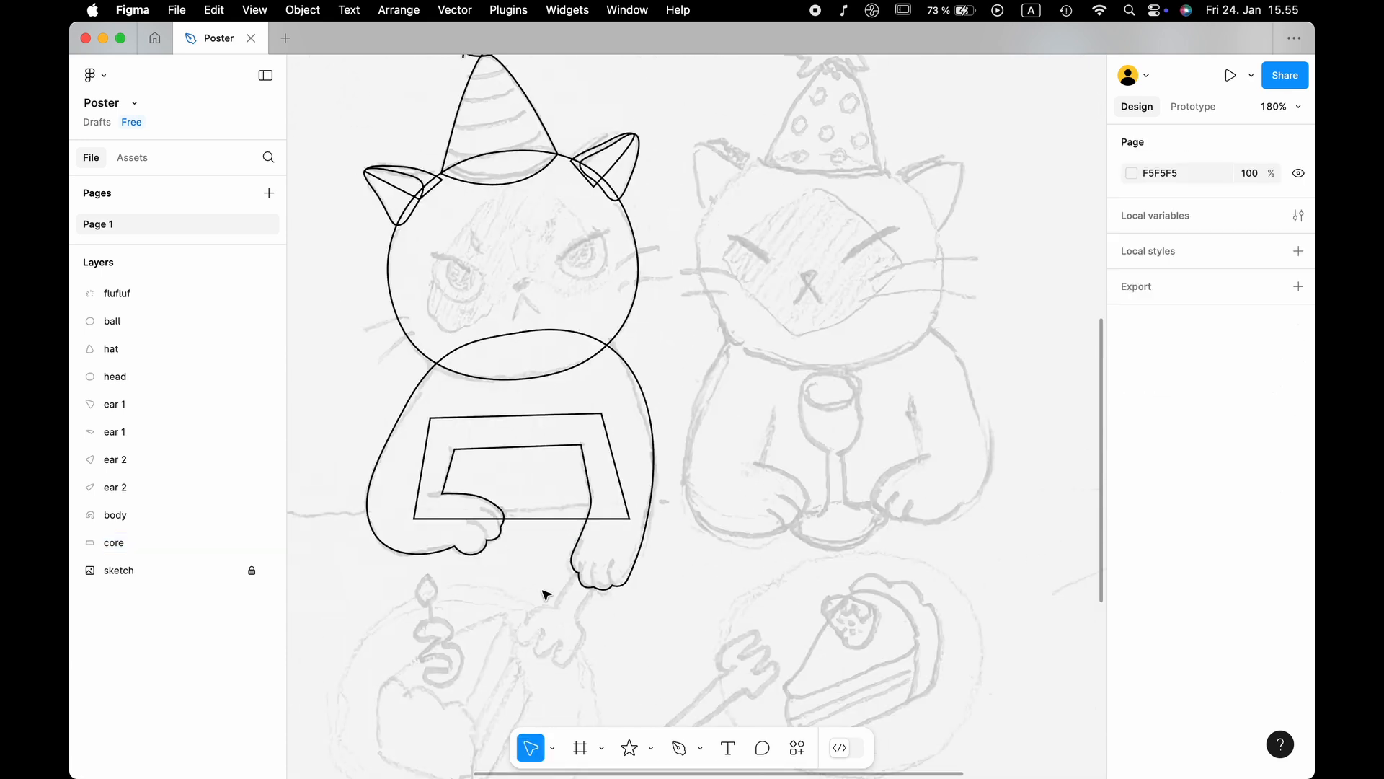
# Trace the fork under the cat's right paw as a closed path and move its layer below body.
pyautogui.scroll(5, 546, 595)
pyautogui.press('p')
pyautogui.click(677, 306)
pyautogui.click(613, 408)
pyautogui.click(584, 489)
pyautogui.click(653, 539)
pyautogui.moveTo(732, 561); pyautogui.dragTo(746, 527)
pyautogui.moveTo(719, 452); pyautogui.dragTo(684, 422)
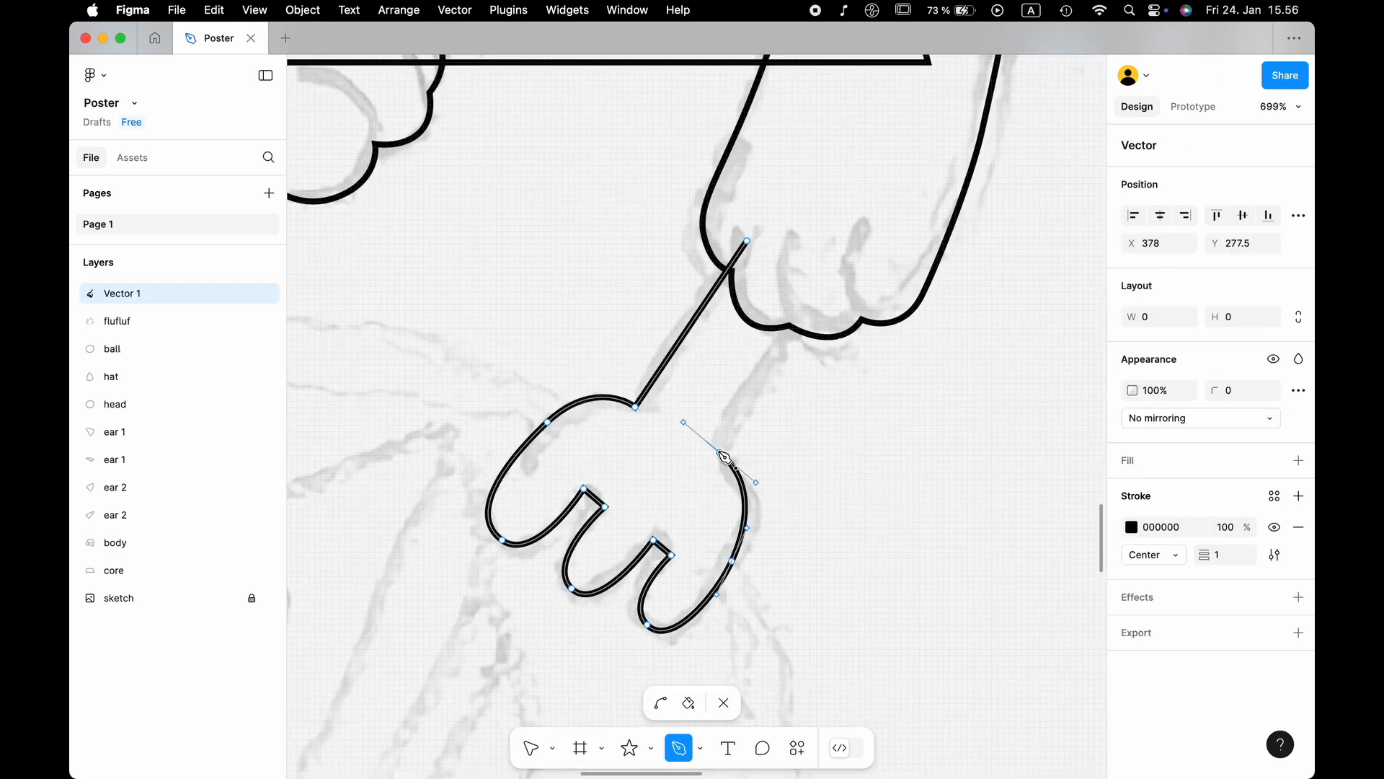
pyautogui.click(834, 271)
pyautogui.click(747, 241)
pyautogui.moveTo(122, 293); pyautogui.dragTo(122, 556)
# Trace the curved toe lines on the cat's left paw with the Pen tool.
pyautogui.press('p')
pyautogui.click(593, 387)
pyautogui.moveTo(496, 284); pyautogui.dragTo(420, 273)
pyautogui.click(566, 219)
# Trace three short toe lines upward from the edge of the cat's right paw.
pyautogui.moveTo(715, 552); pyautogui.dragTo(687, 527)
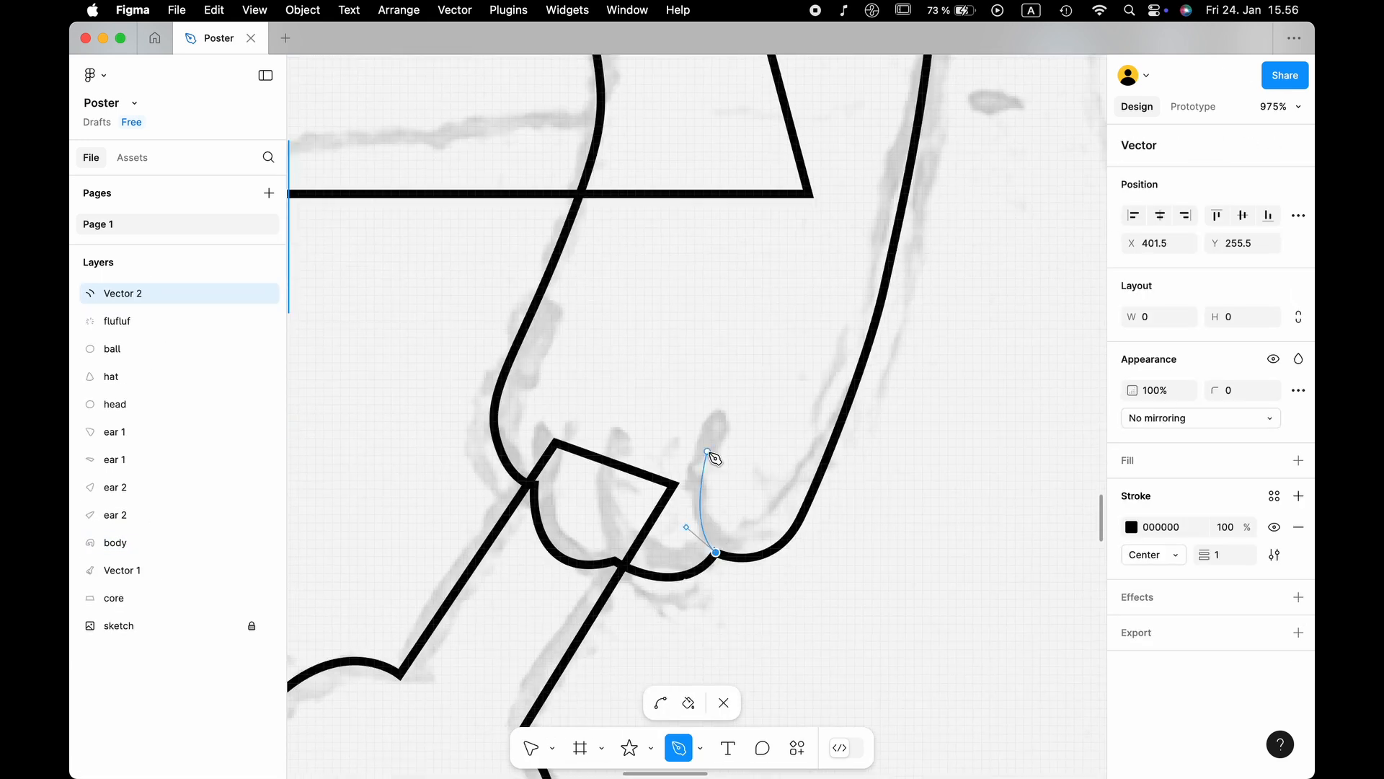
pyautogui.click(707, 451)
pyautogui.click(615, 561)
pyautogui.click(613, 436)
pyautogui.click(534, 483)
pyautogui.click(564, 417)
pyautogui.press('Escape')
# Delete the anchor point between the right paw's toes from the body outline.
pyautogui.scroll(-5, 587, 272)
pyautogui.doubleClick(535, 439)
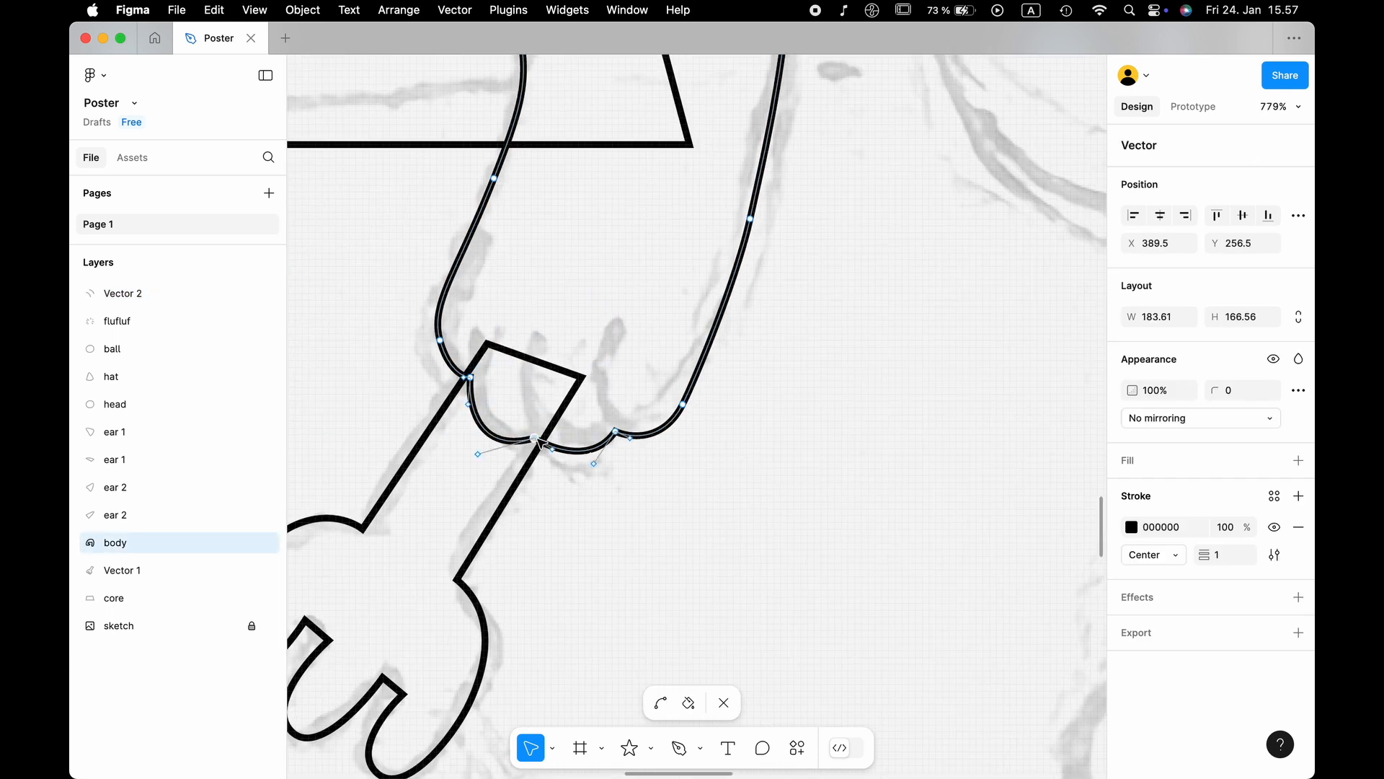
pyautogui.press('Delete')
pyautogui.scroll(-5, 705, 466)
pyautogui.scroll(6, 704, 466)
# Trace the outer shapes of the left cat's eyes with the Pen tool.
pyautogui.press('p')
pyautogui.moveTo(720, 485)
pyautogui.mouseDown()
pyautogui.moveTo(658, 451)
pyautogui.moveTo(571, 451)
pyautogui.moveTo(559, 406)
pyautogui.mouseUp()
pyautogui.click(651, 440)
pyautogui.click(561, 427)
pyautogui.click(513, 368)
pyautogui.press('v')
pyautogui.press('Escape')
pyautogui.scroll(5, 612, 437)
# Trace the round inner circles of the left cat's eyes.
pyautogui.press('p')
pyautogui.moveTo(697, 444)
pyautogui.mouseDown()
pyautogui.moveTo(685, 364)
pyautogui.moveTo(635, 332)
pyautogui.mouseUp()
pyautogui.click(726, 265)
pyautogui.click(496, 366)
pyautogui.scroll(-8, 760, 615)
pyautogui.scroll(5, 756, 223)
# Trace the left cat's remaining facial features: the brow lines, nose, mouth and the patch around the eyes.
pyautogui.press('p')
pyautogui.click(734, 287)
pyautogui.moveTo(725, 403); pyautogui.dragTo(664, 448)
pyautogui.moveTo(578, 336)
pyautogui.mouseDown()
pyautogui.moveTo(546, 323)
pyautogui.moveTo(563, 307)
pyautogui.mouseUp()
pyautogui.click(506, 317)
pyautogui.click(644, 370)
pyautogui.click(578, 335)
pyautogui.press('v')
pyautogui.press('Escape')
pyautogui.press('p')
pyautogui.moveTo(523, 366); pyautogui.dragTo(524, 397)
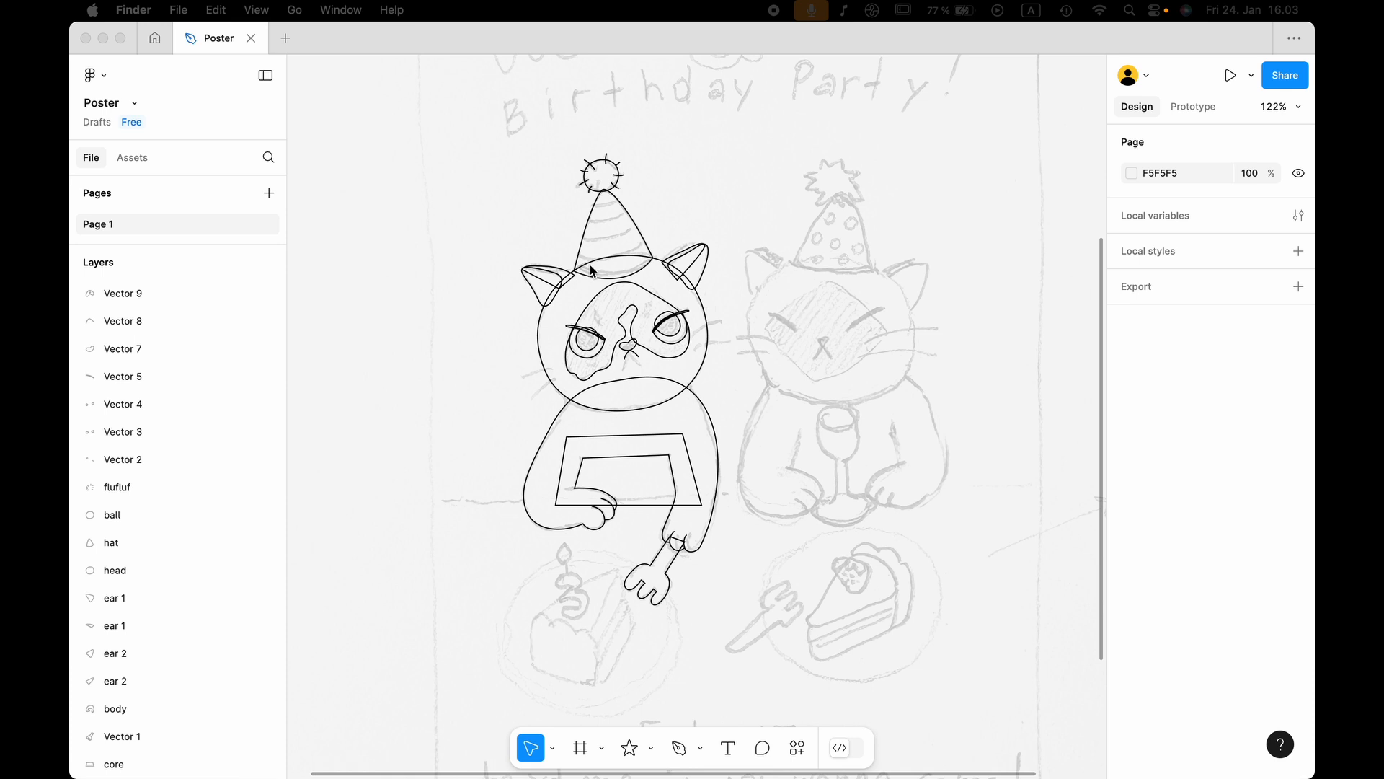
# Examine the cat's eyes by selecting the outer eye shapes and the inner circles together and separately.
pyautogui.click(432, 247)
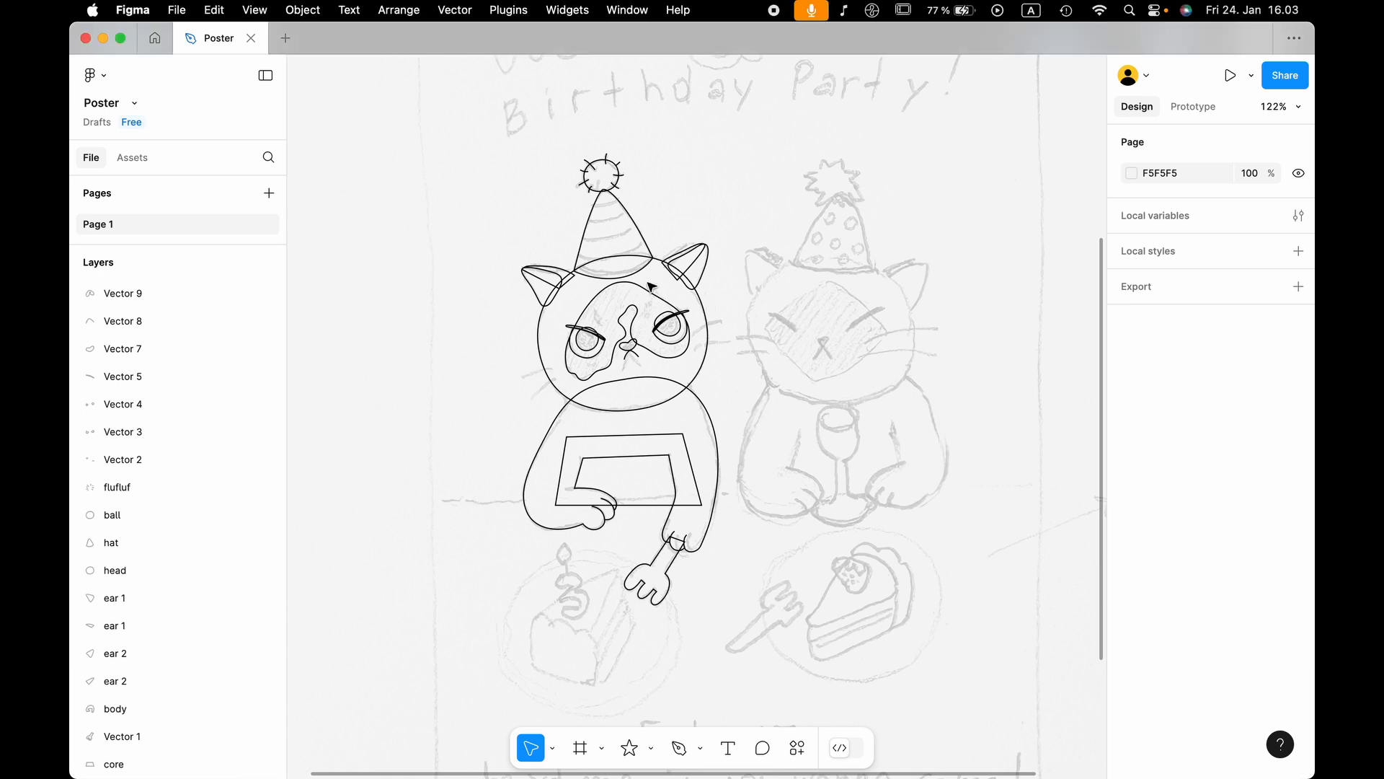
pyautogui.scroll(5, 651, 287)
pyautogui.scroll(-3, 651, 287)
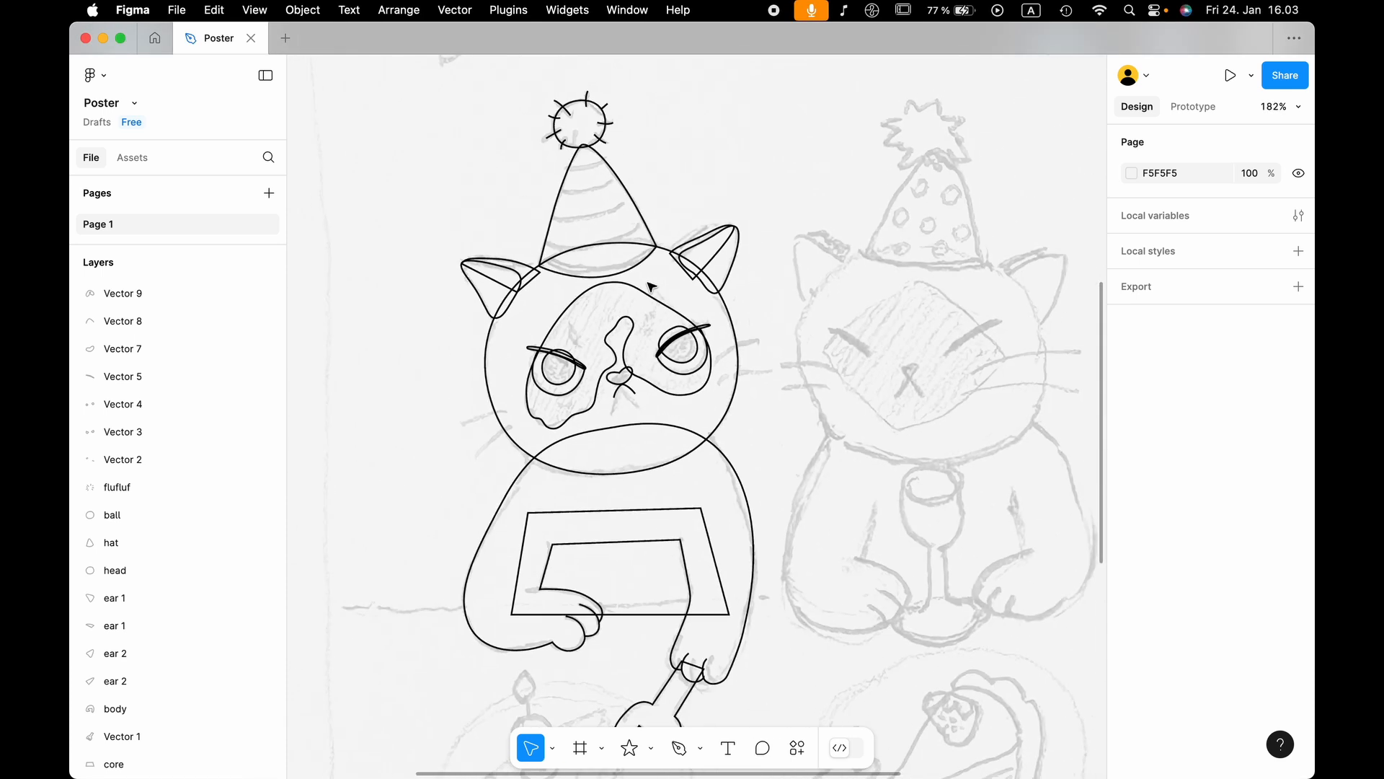
pyautogui.scroll(3, 587, 371)
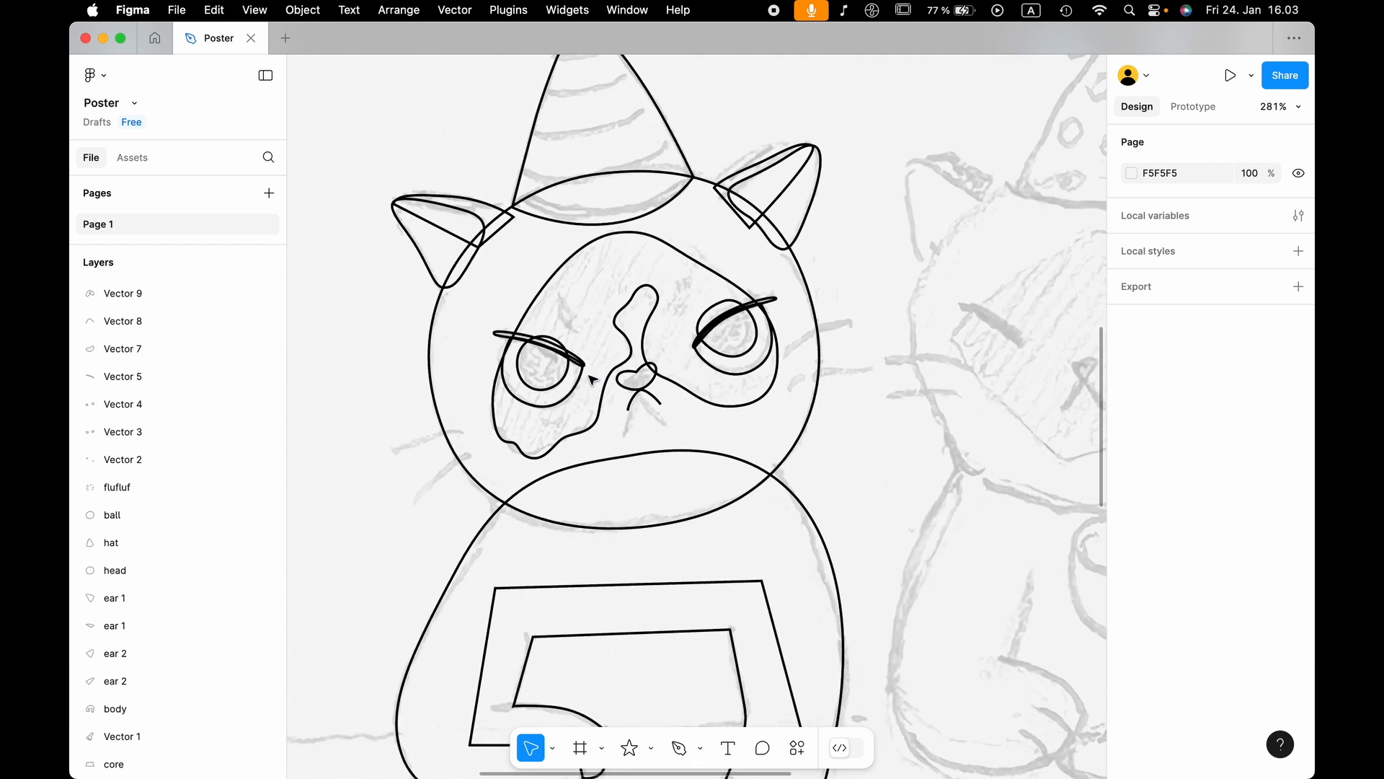
pyautogui.scroll(5, 590, 379)
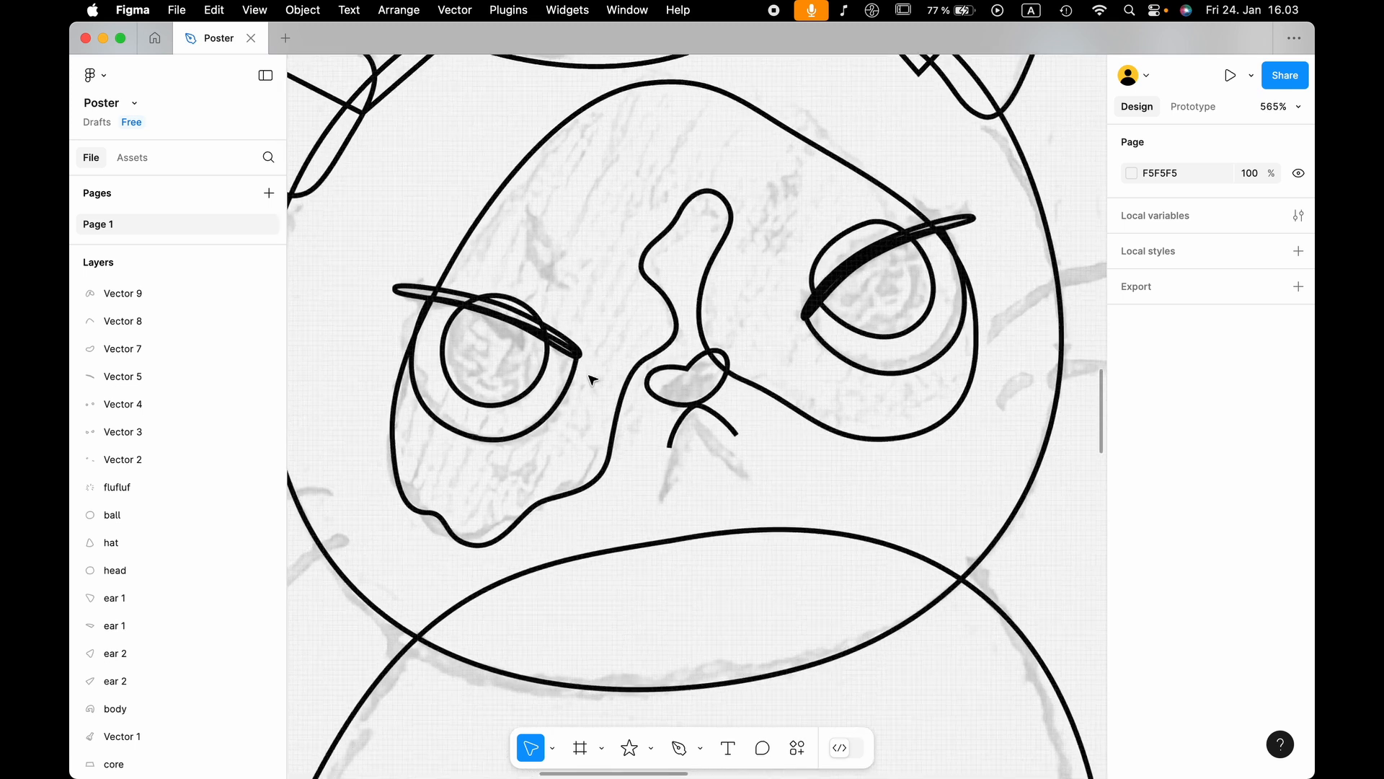
pyautogui.click(570, 390)
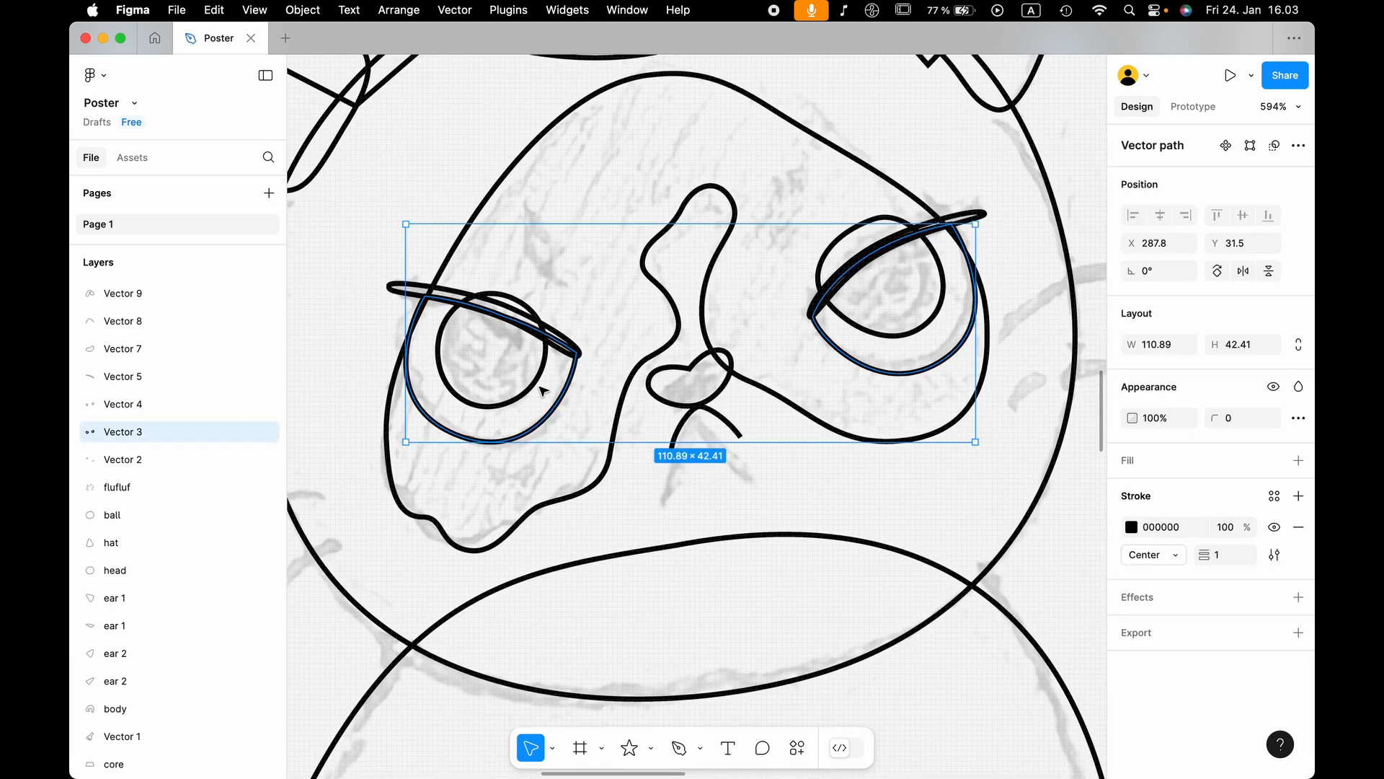
pyautogui.keyDown('shift'); pyautogui.click(541, 390); pyautogui.keyUp('shift')
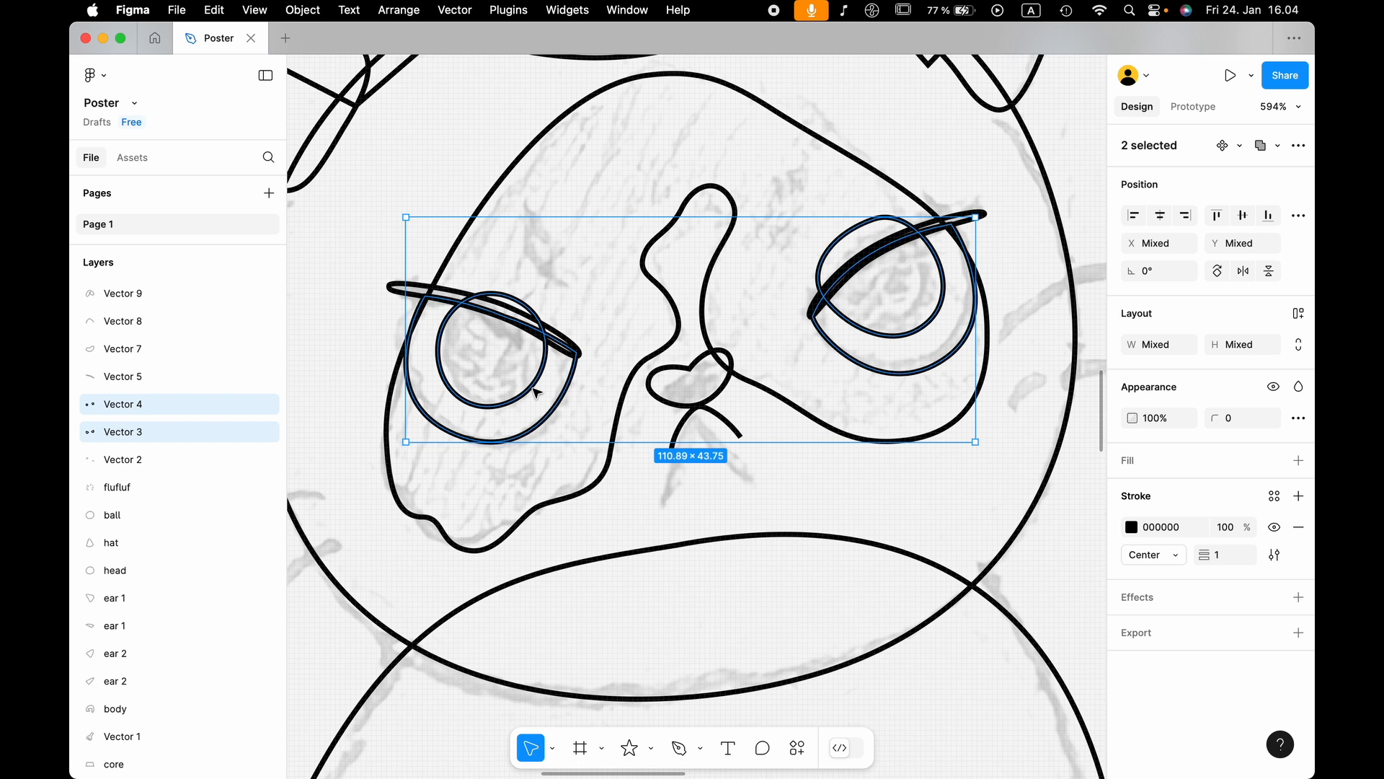
pyautogui.click(534, 388)
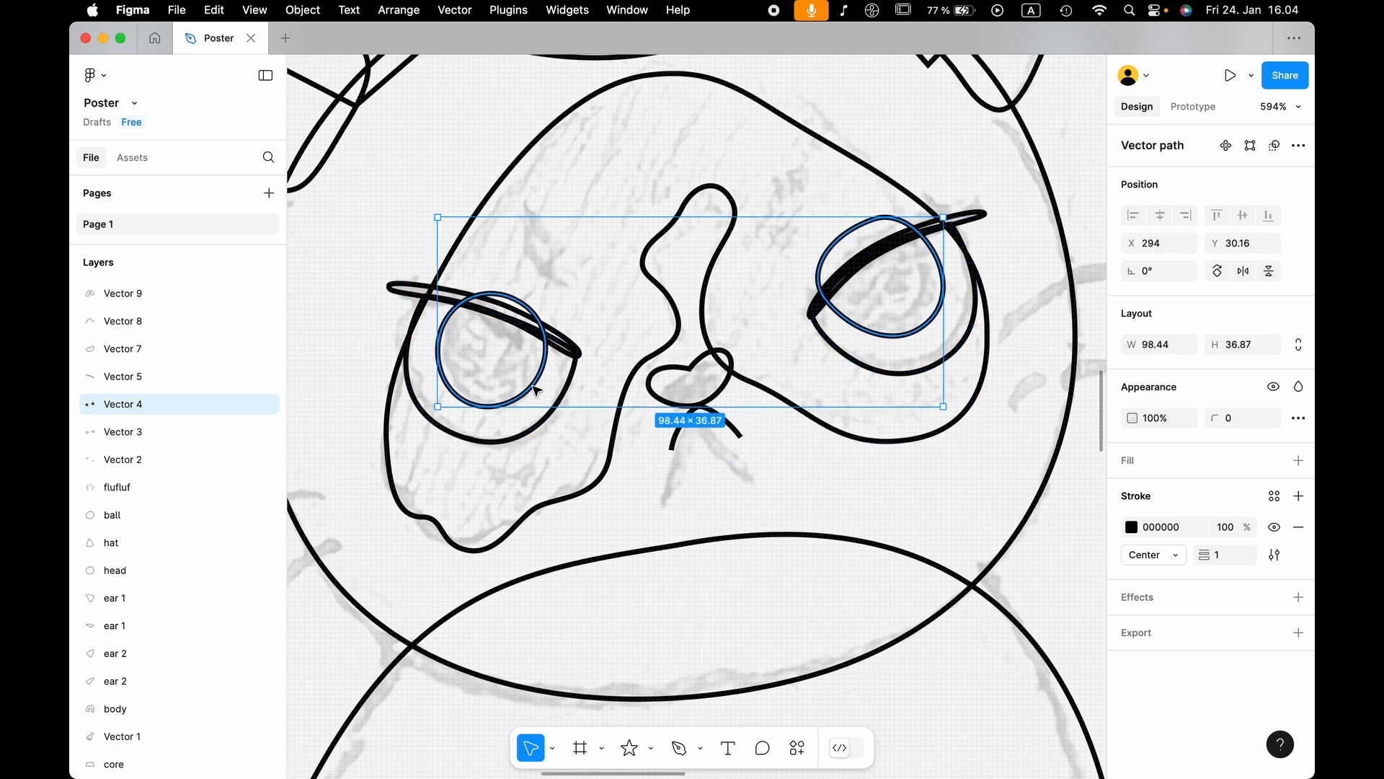
pyautogui.click(577, 386)
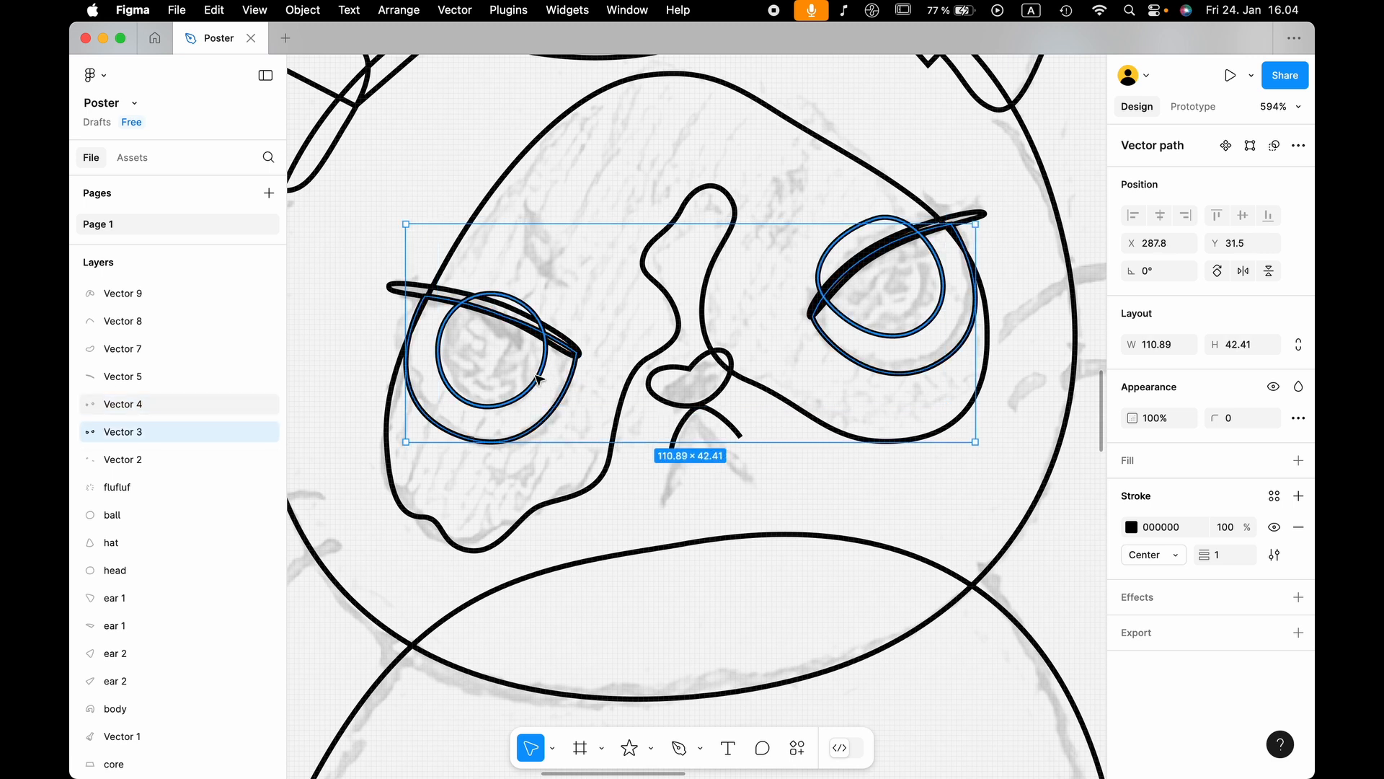
pyautogui.click(539, 378)
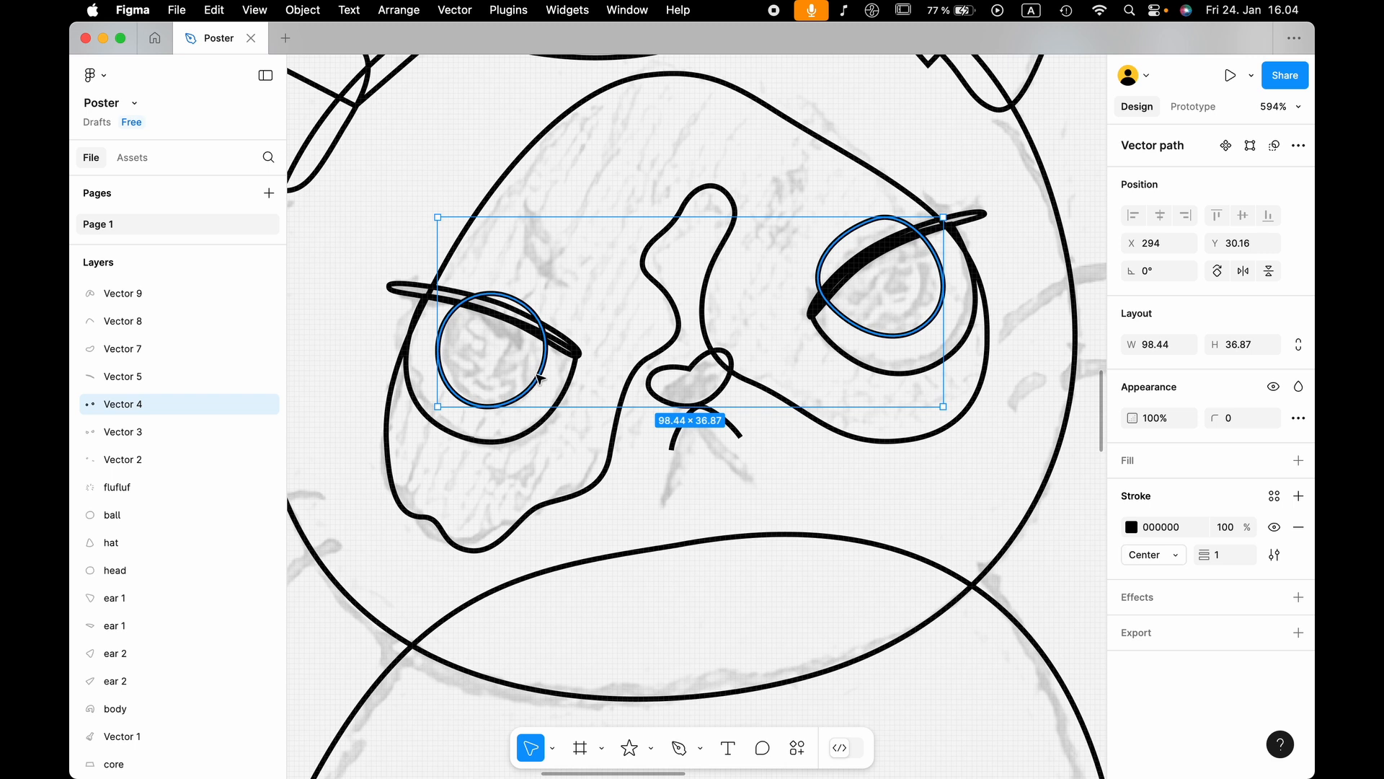
pyautogui.click(413, 374)
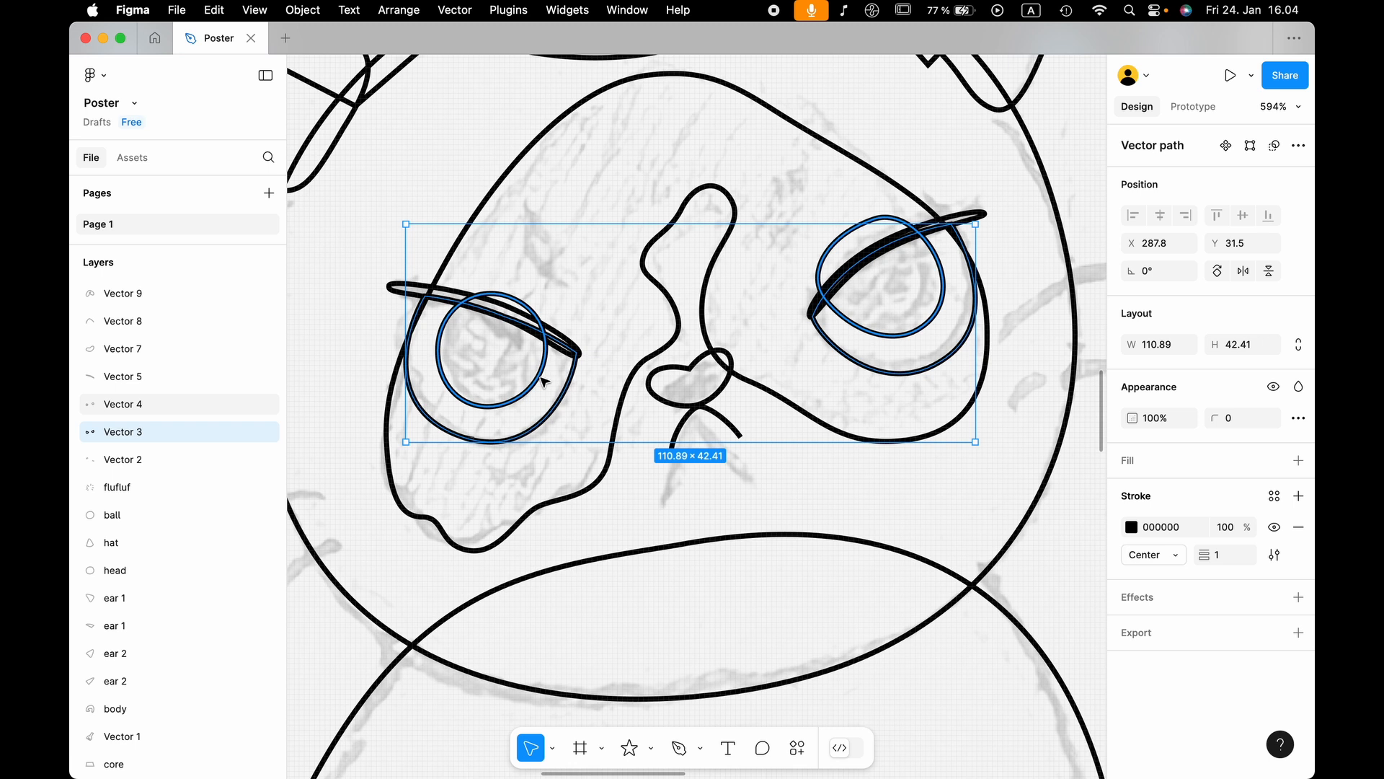
pyautogui.click(543, 381)
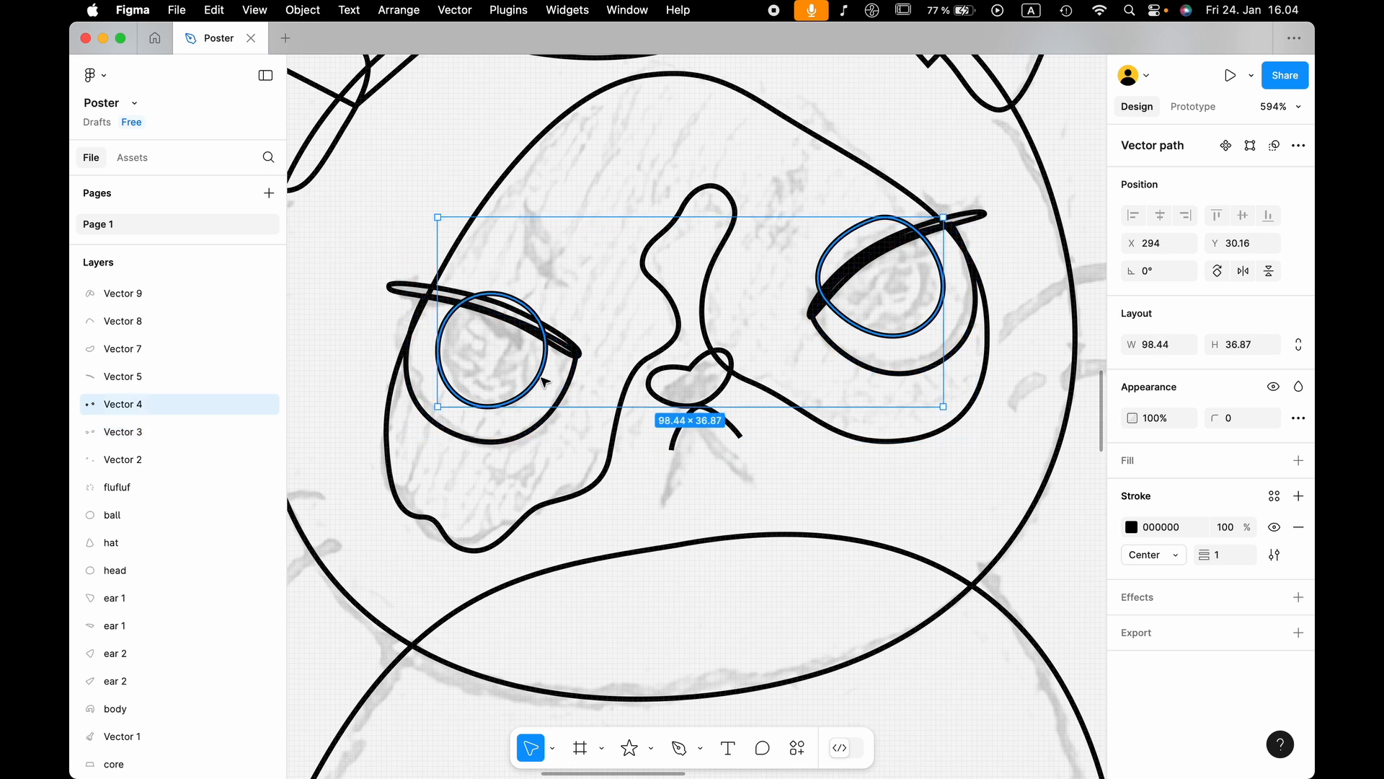
# Give the outer eye shapes a dark grey fill, about 707070, and remove their stroke.
pyautogui.click(573, 382)
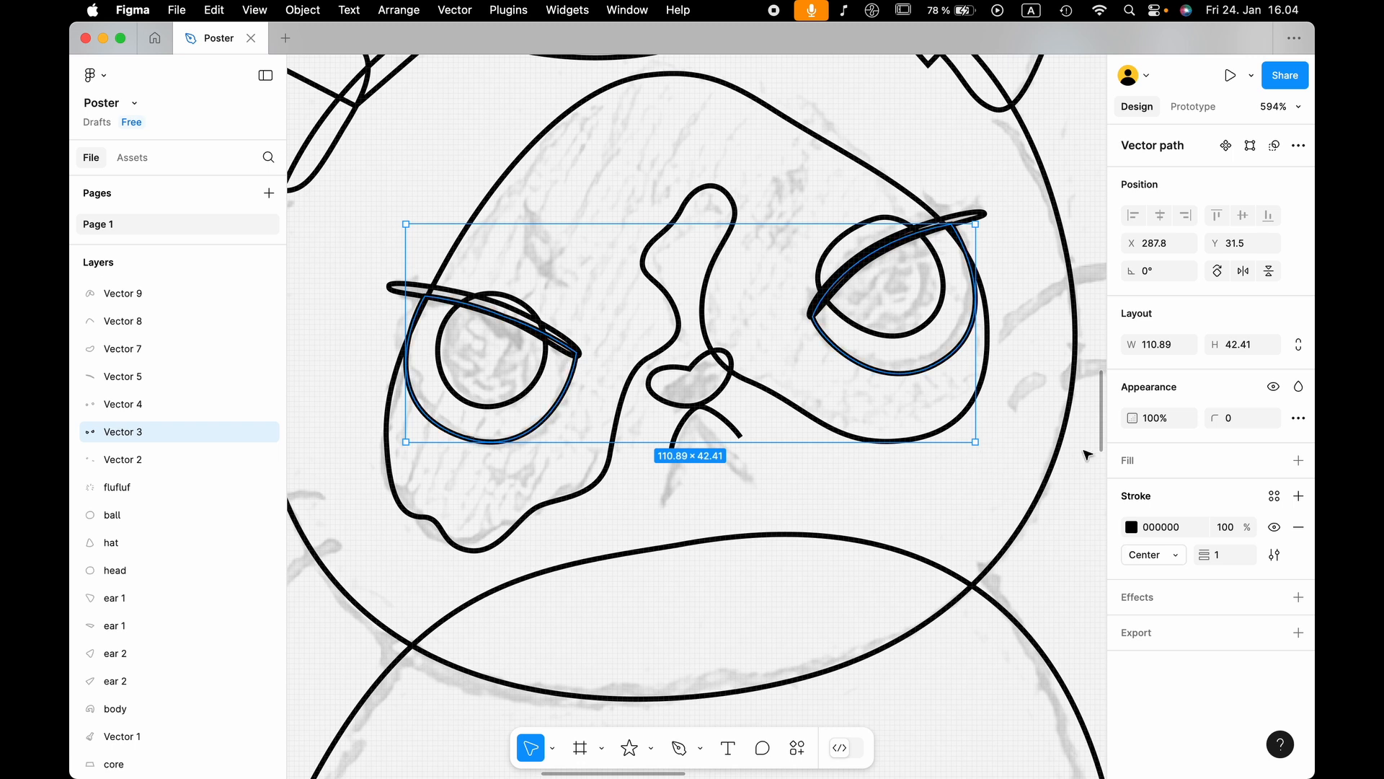
pyautogui.click(1277, 464)
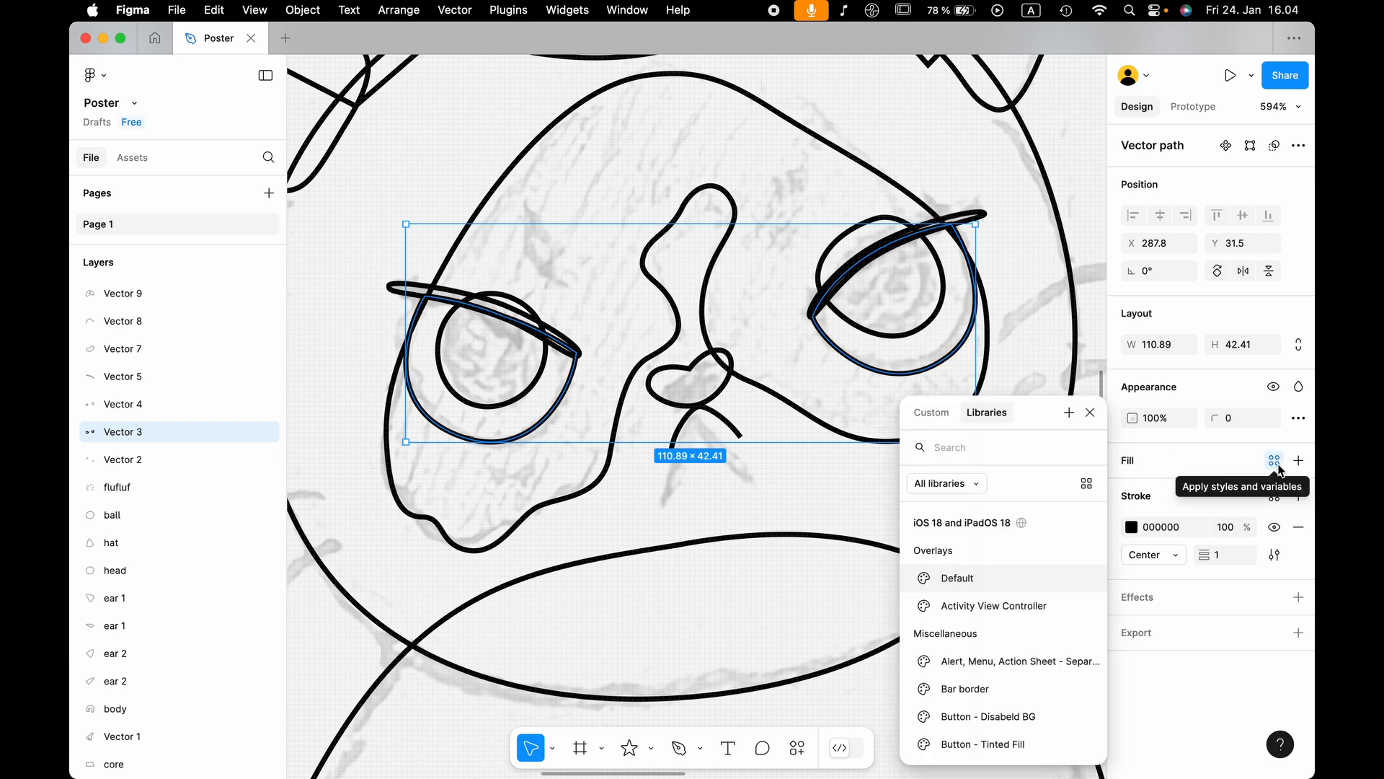
pyautogui.click(1298, 460)
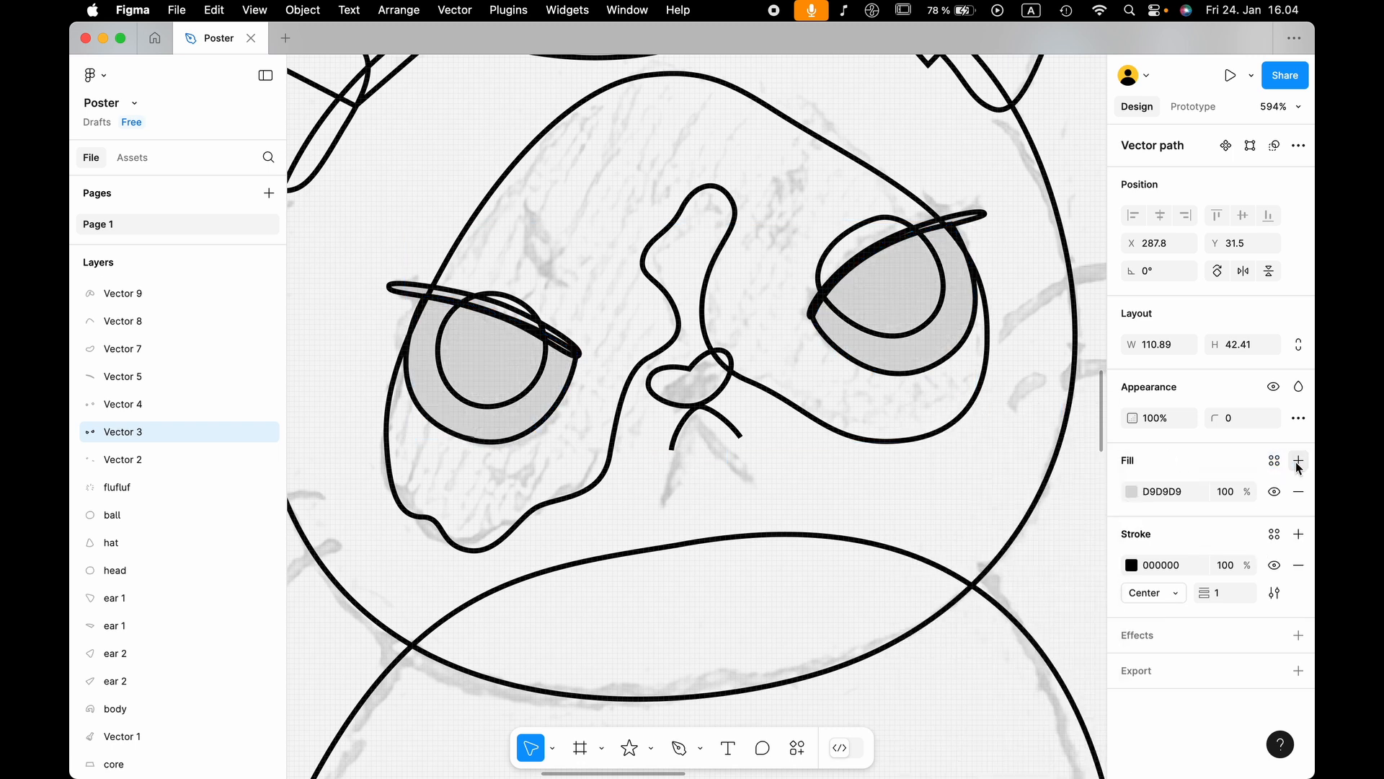
pyautogui.click(1298, 565)
pyautogui.click(1131, 491)
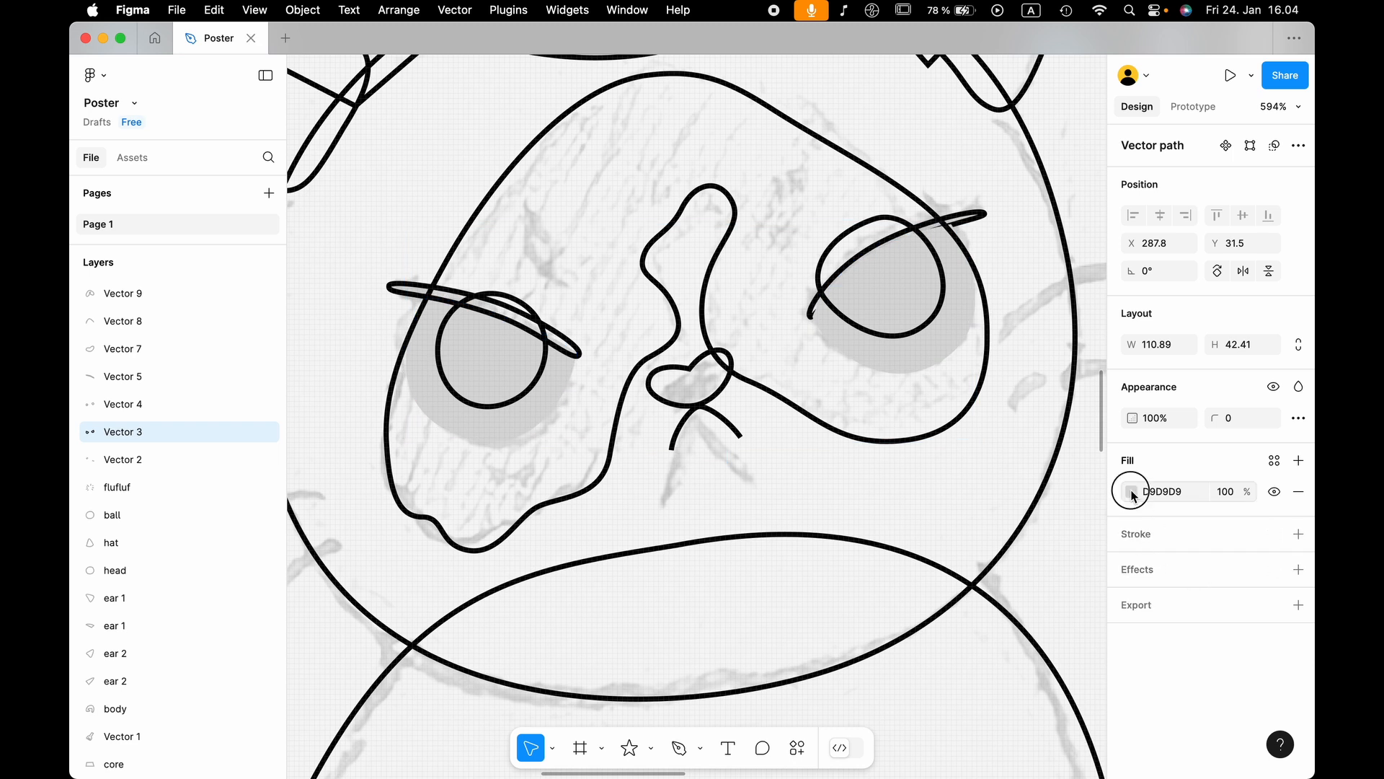
pyautogui.moveTo(945, 434); pyautogui.dragTo(865, 470)
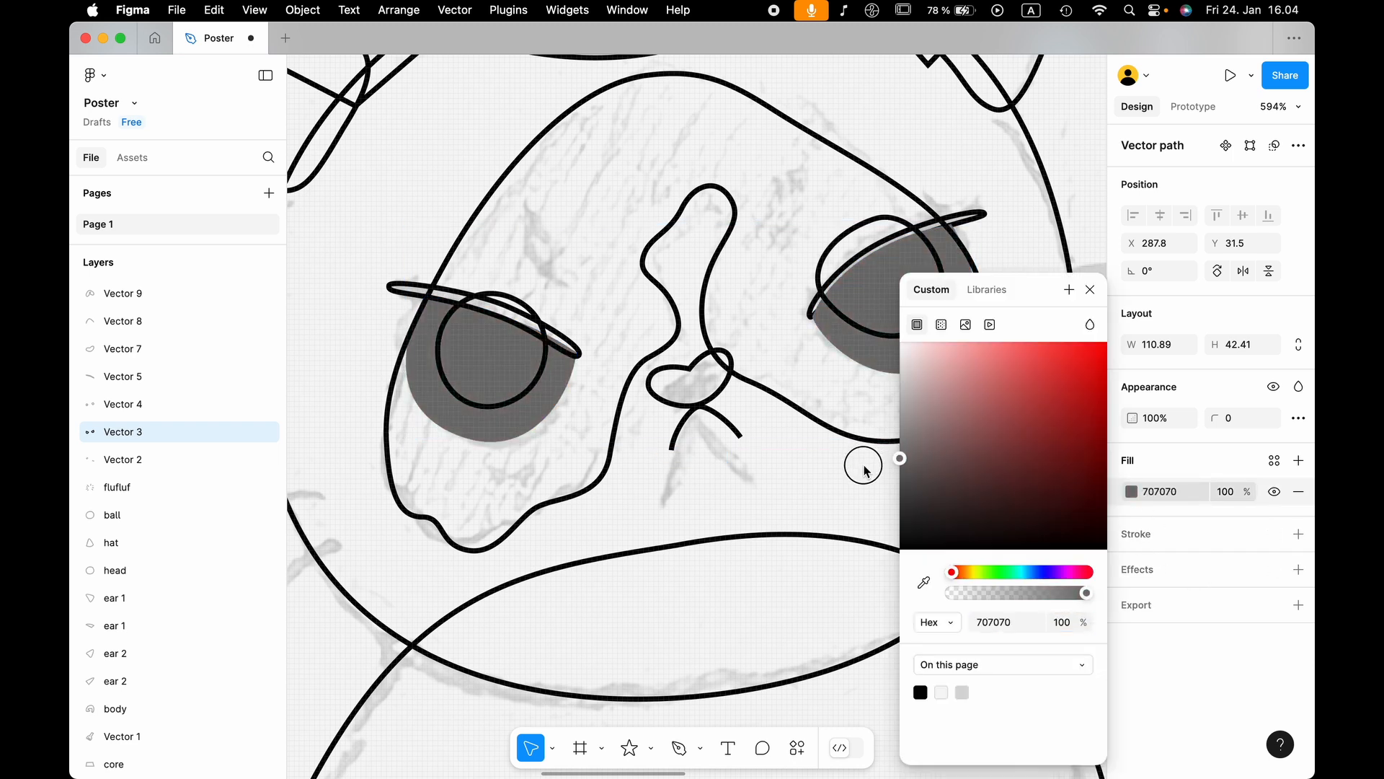
# Add a fill to the inner eye circles and set its colour to black, 000000.
pyautogui.click(515, 402)
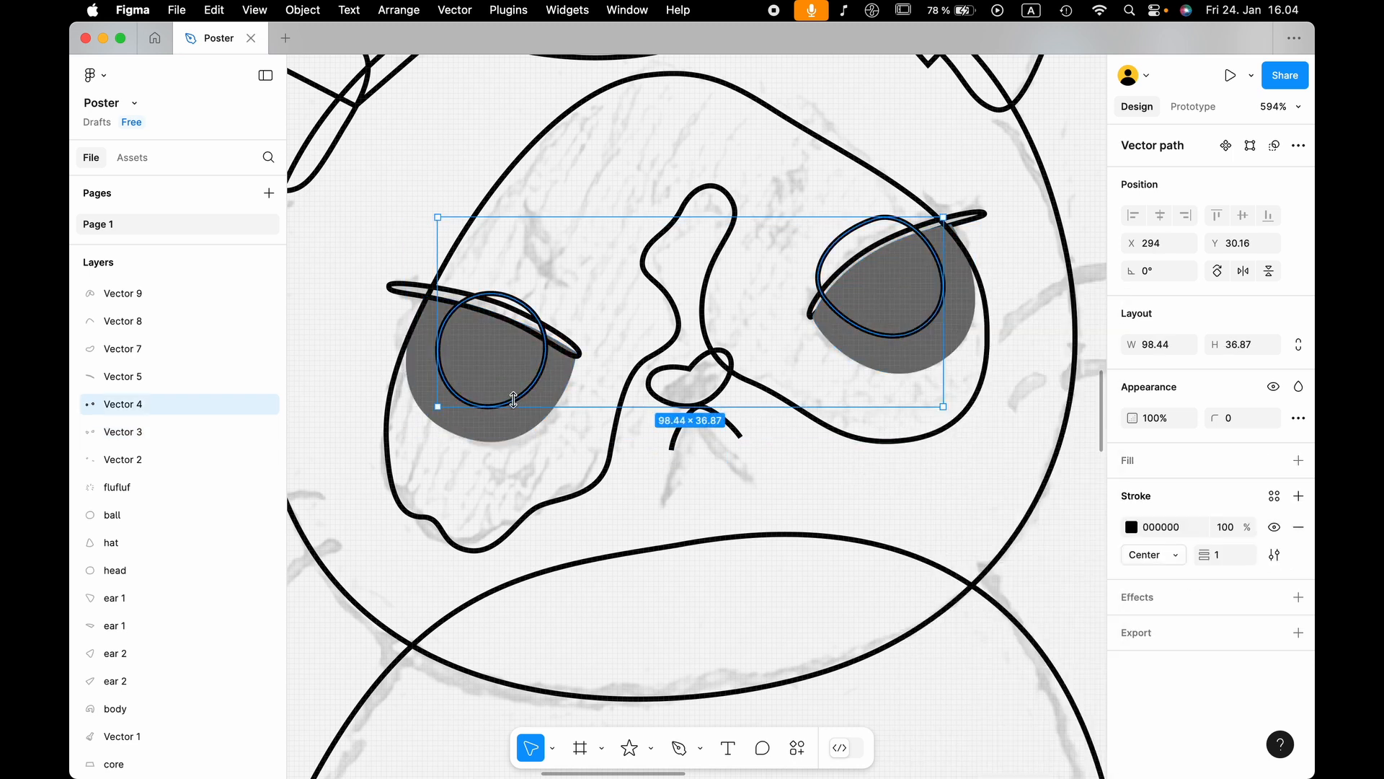
pyautogui.click(1298, 460)
pyautogui.click(1131, 491)
pyautogui.moveTo(982, 533); pyautogui.dragTo(876, 585)
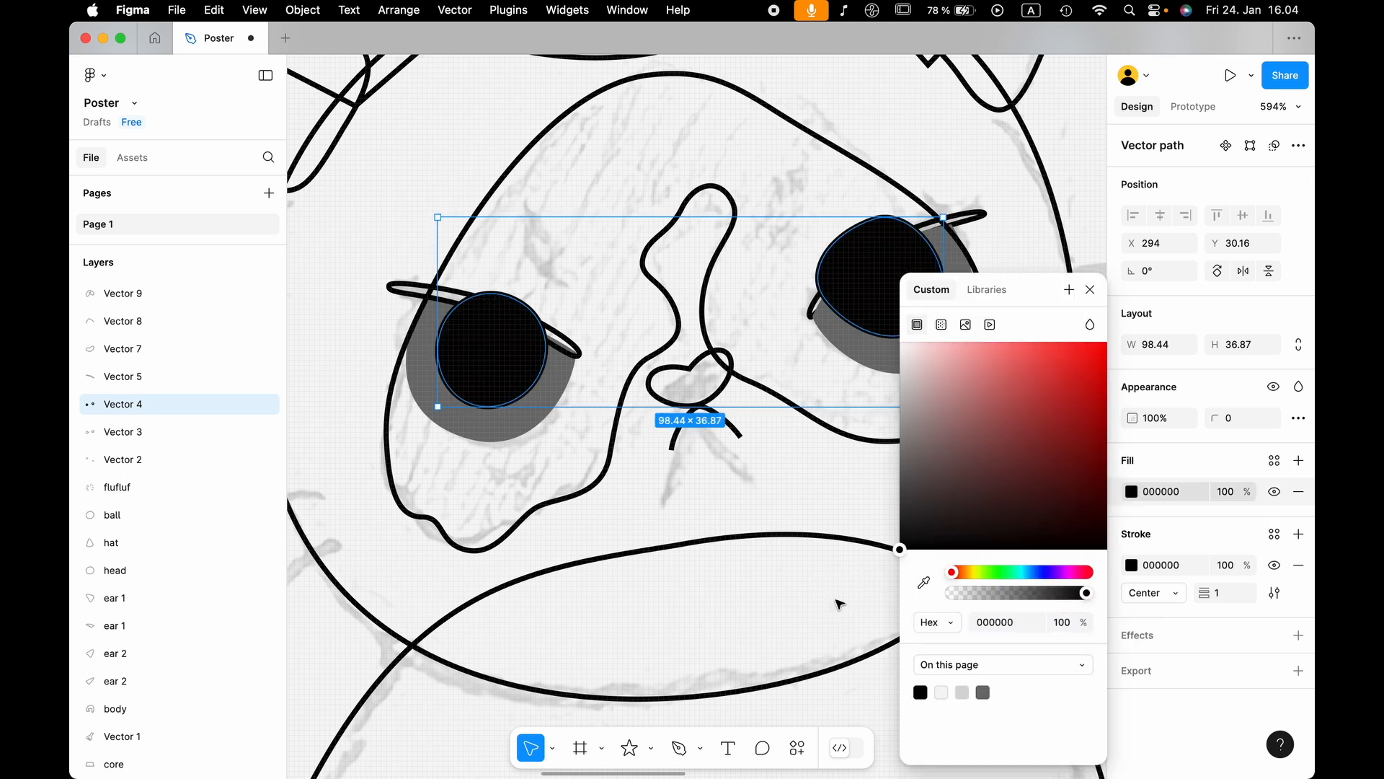
# Remove the stroke from the black inner eye circles.
pyautogui.click(1298, 564)
pyautogui.press('Escape')
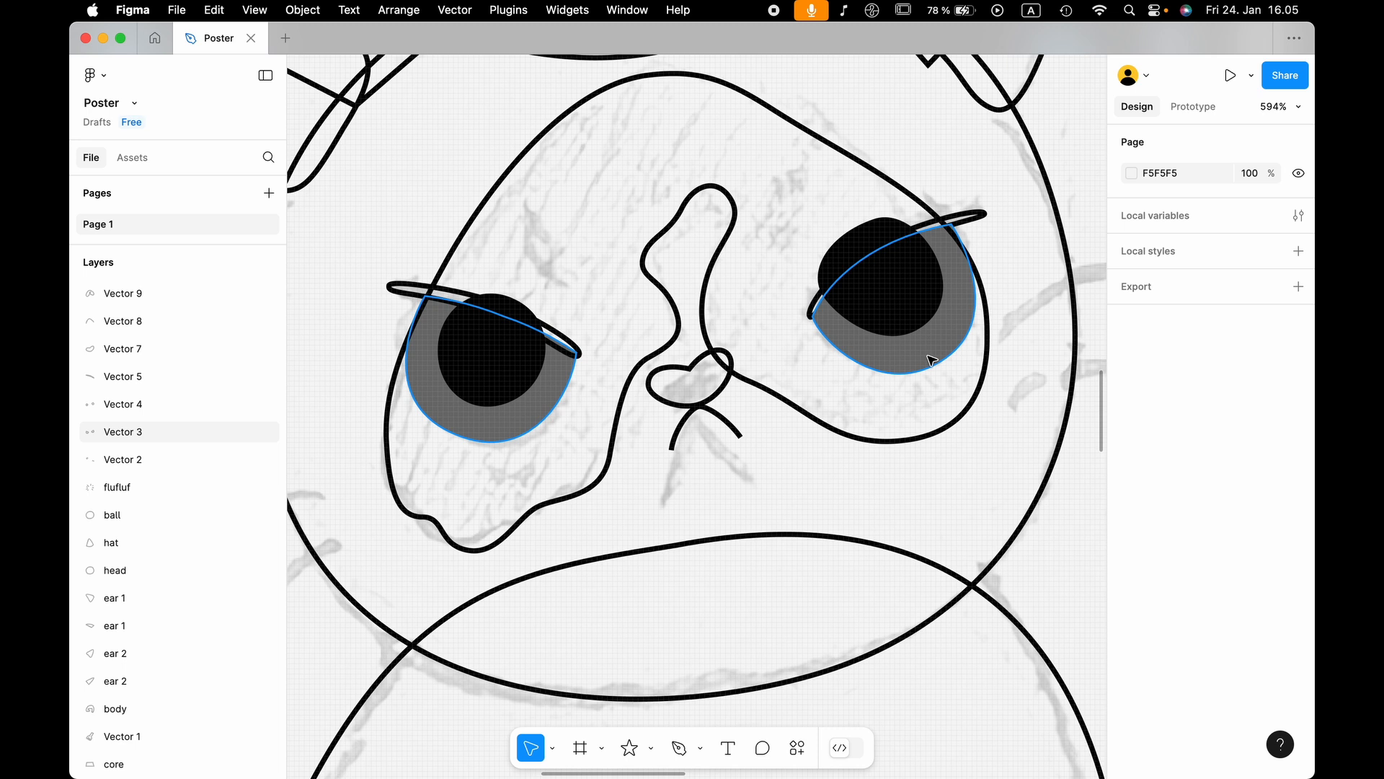
# Duplicate the grey outer eye shapes in place and intersect the copy with the black inner circles to trim them to the eye outline.
pyautogui.click(931, 360)
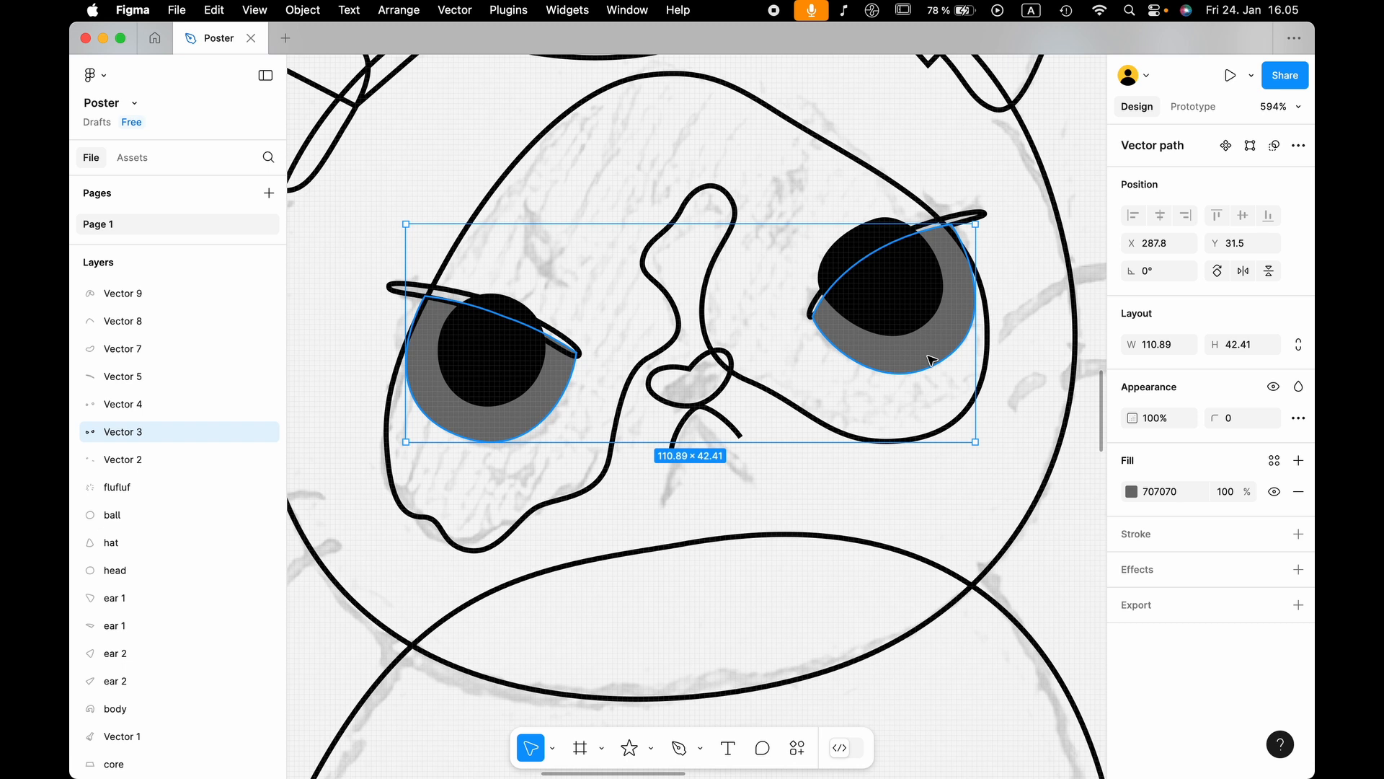
pyautogui.press('super+d')
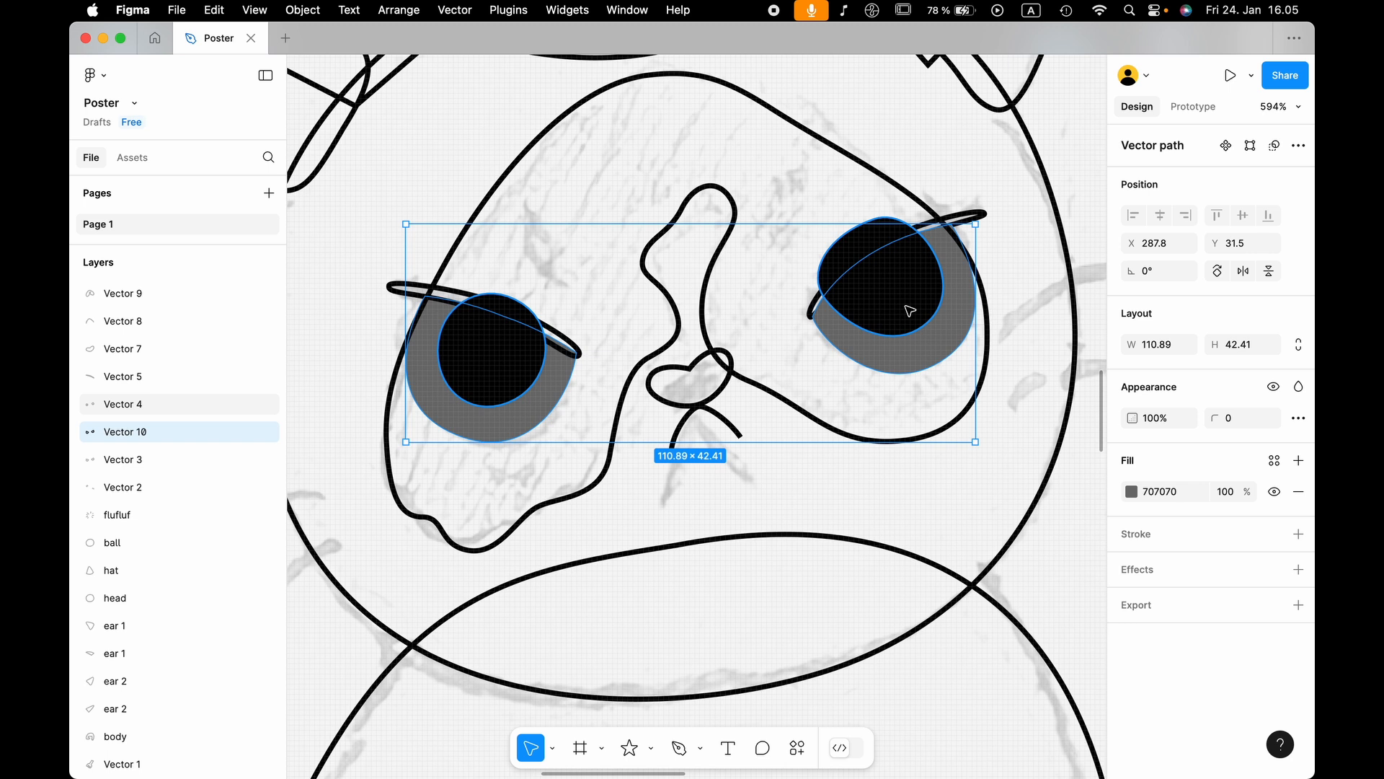
pyautogui.keyDown('shift'); pyautogui.click(910, 310); pyautogui.keyUp('shift')
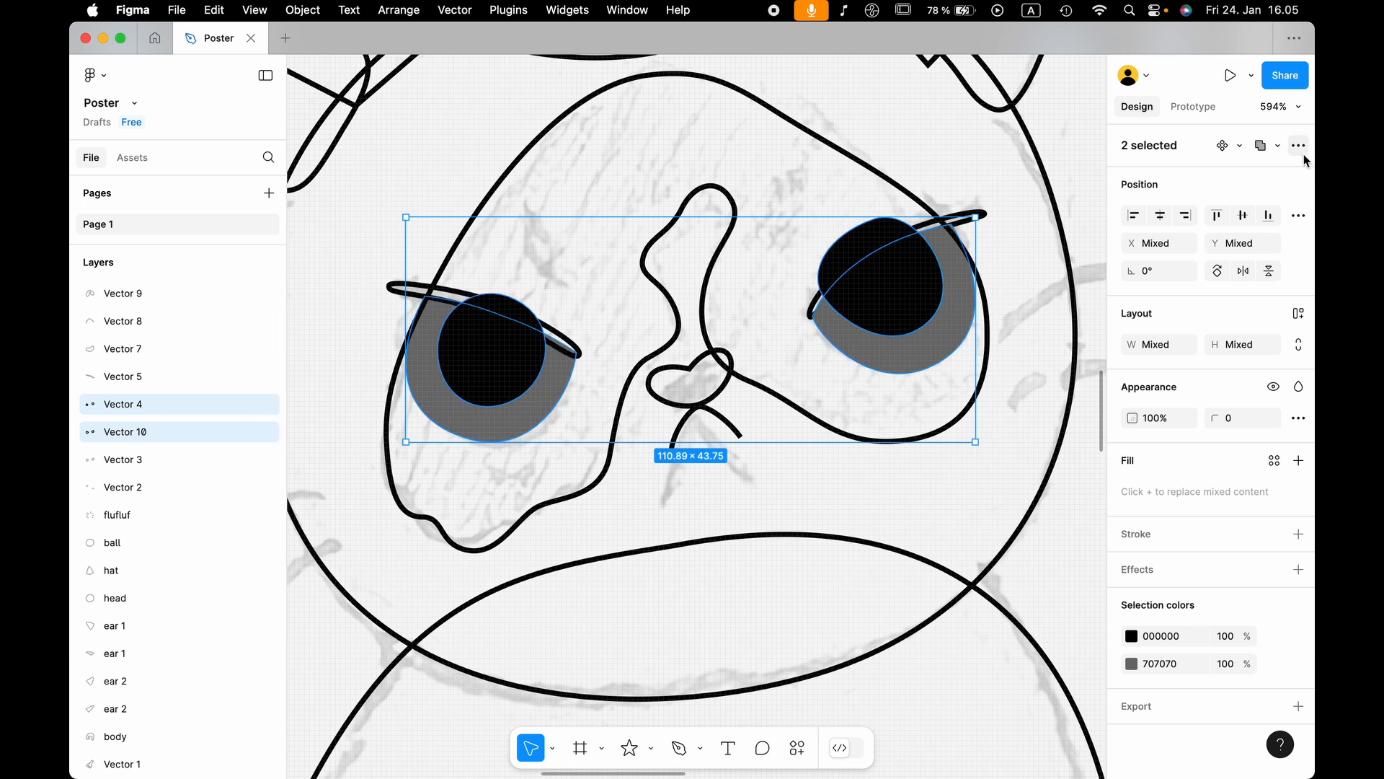
pyautogui.click(1279, 148)
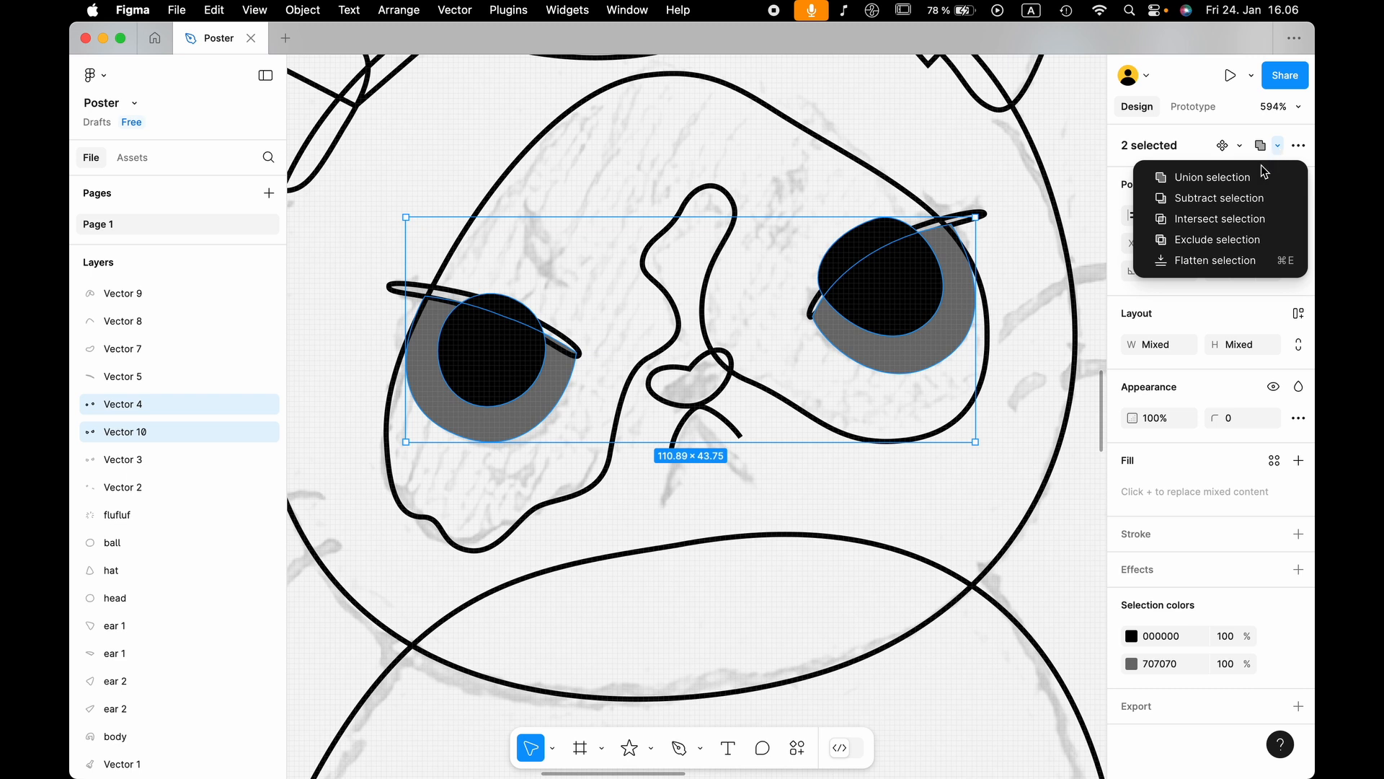
pyautogui.click(1231, 224)
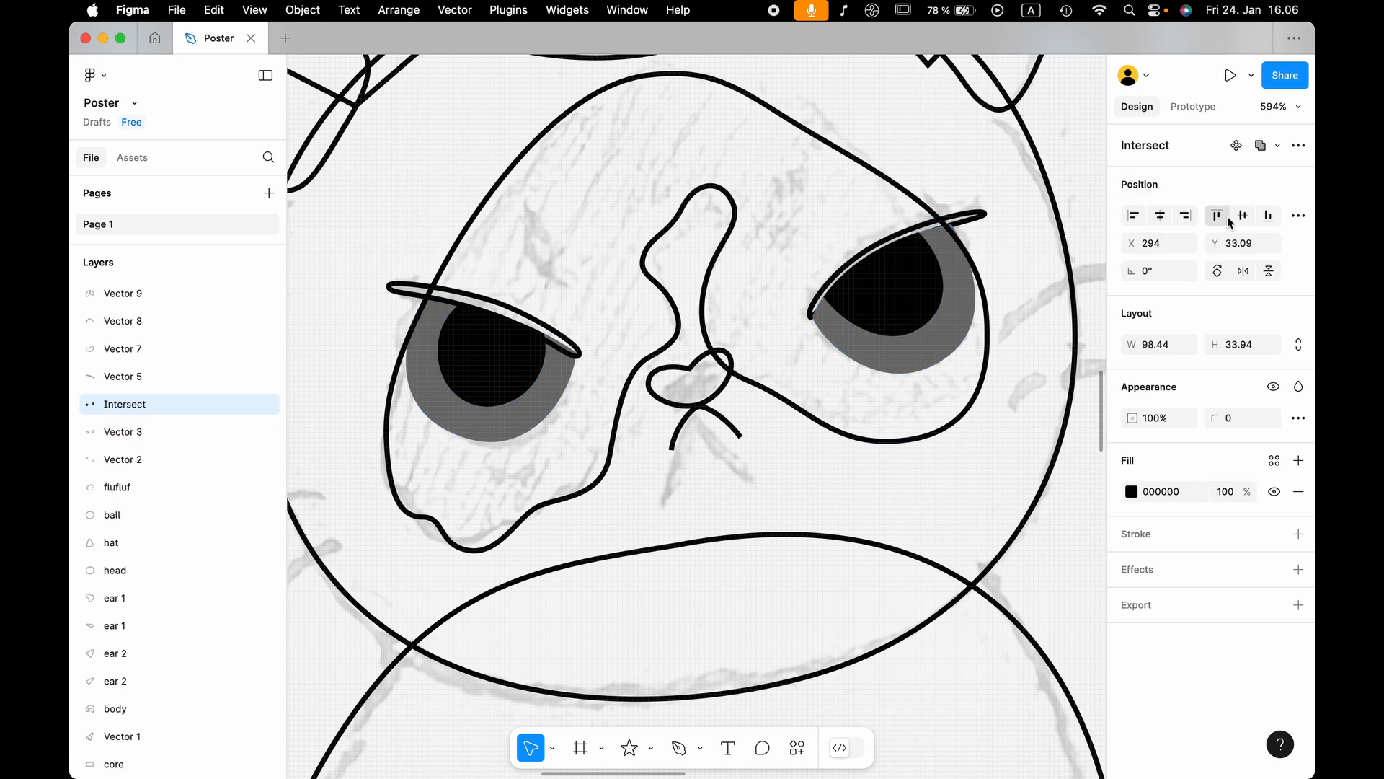
pyautogui.doubleClick(902, 311)
pyautogui.click(1045, 294)
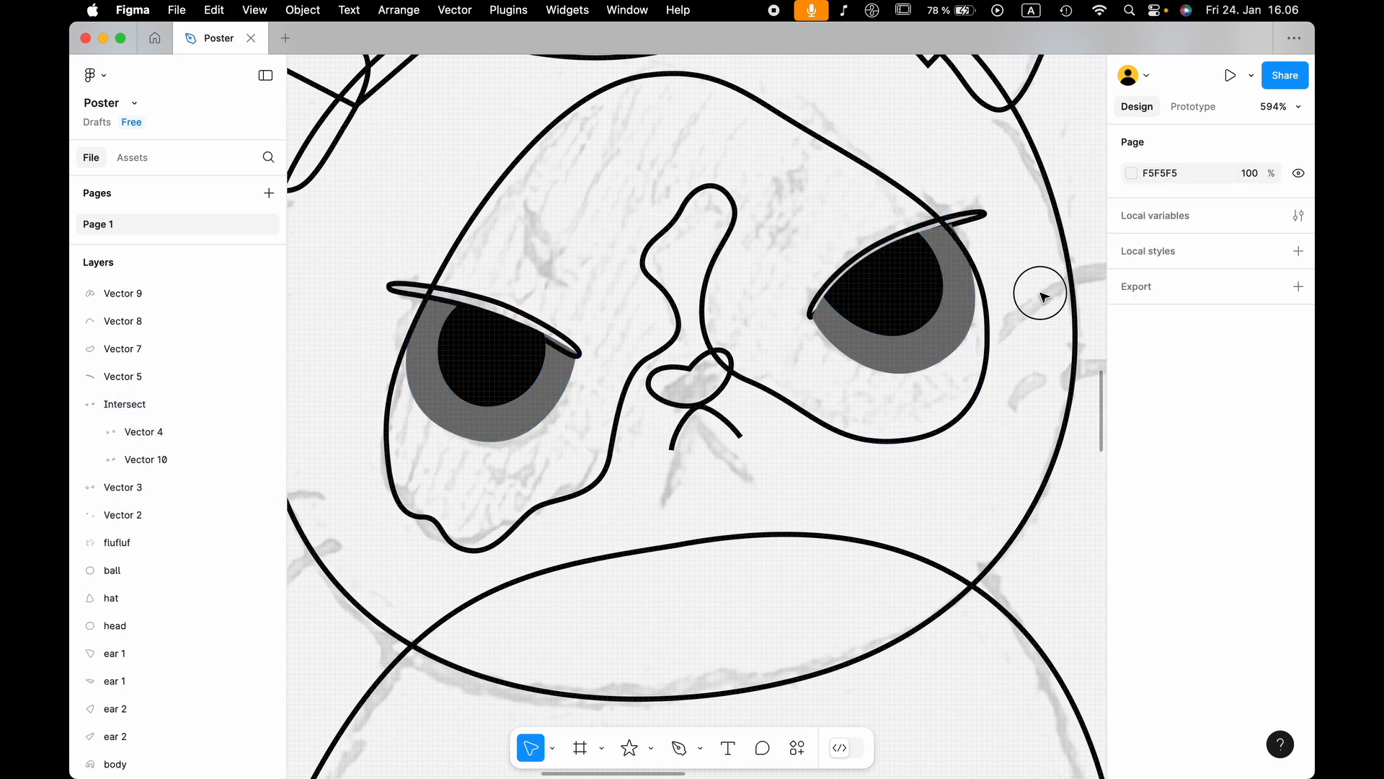
# Examine the anchor points and handles of the grey outer eye shapes on both eyes.
pyautogui.click(967, 310)
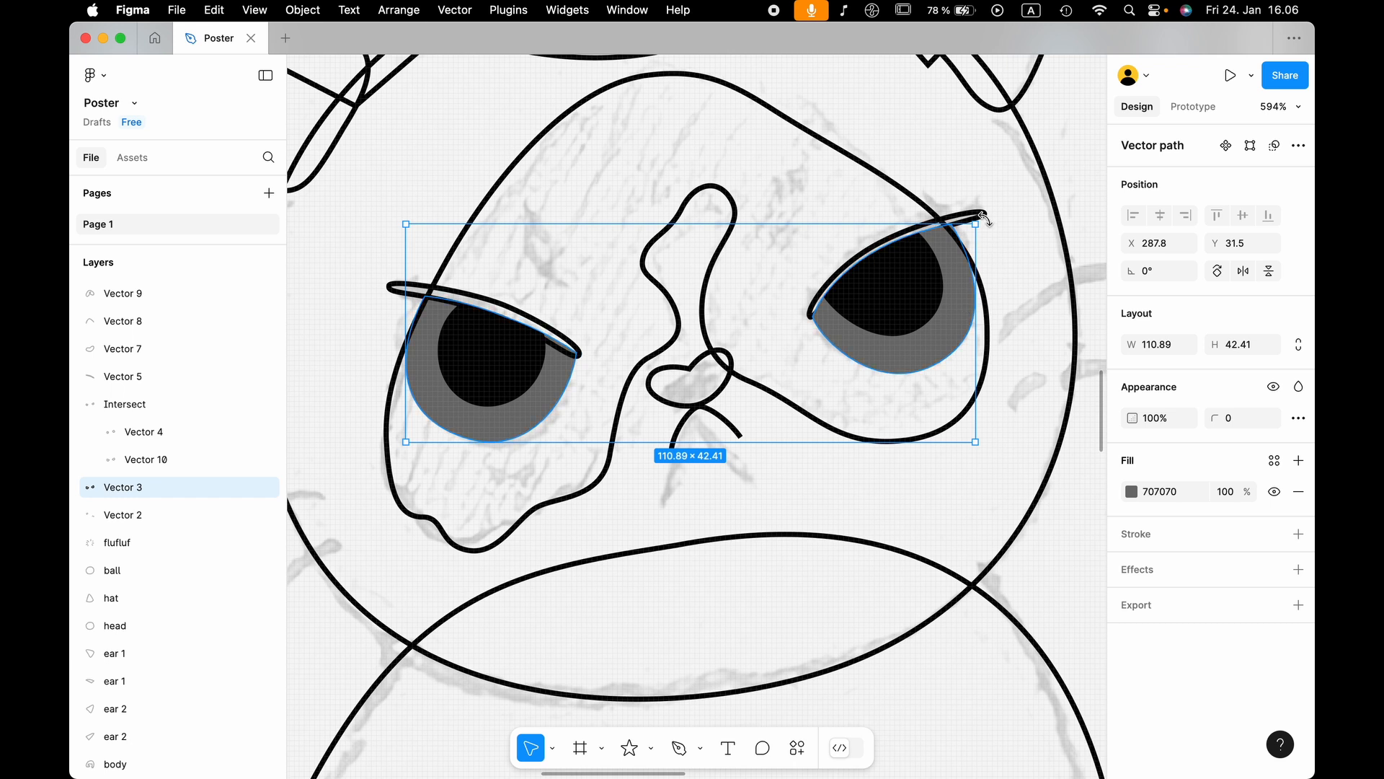
pyautogui.doubleClick(929, 345)
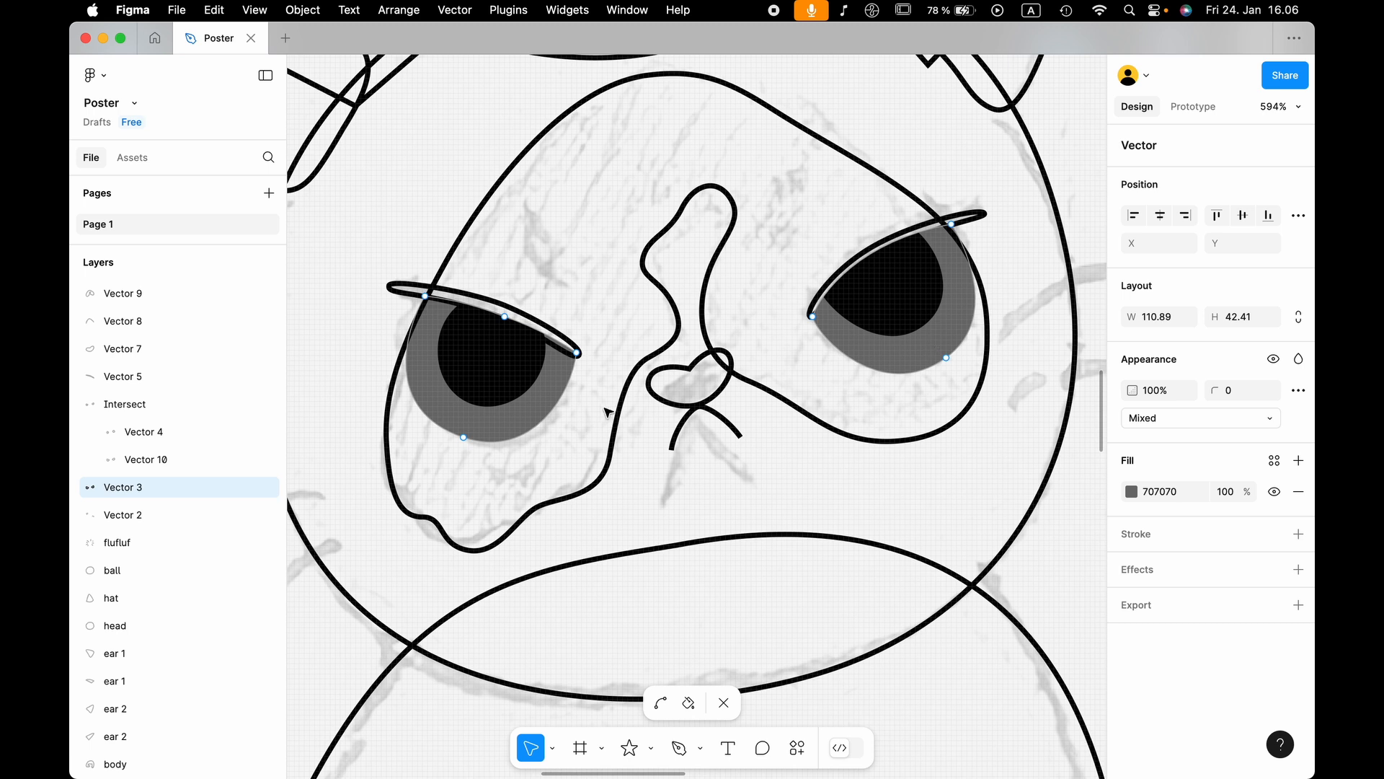
pyautogui.moveTo(380, 264); pyautogui.dragTo(593, 472)
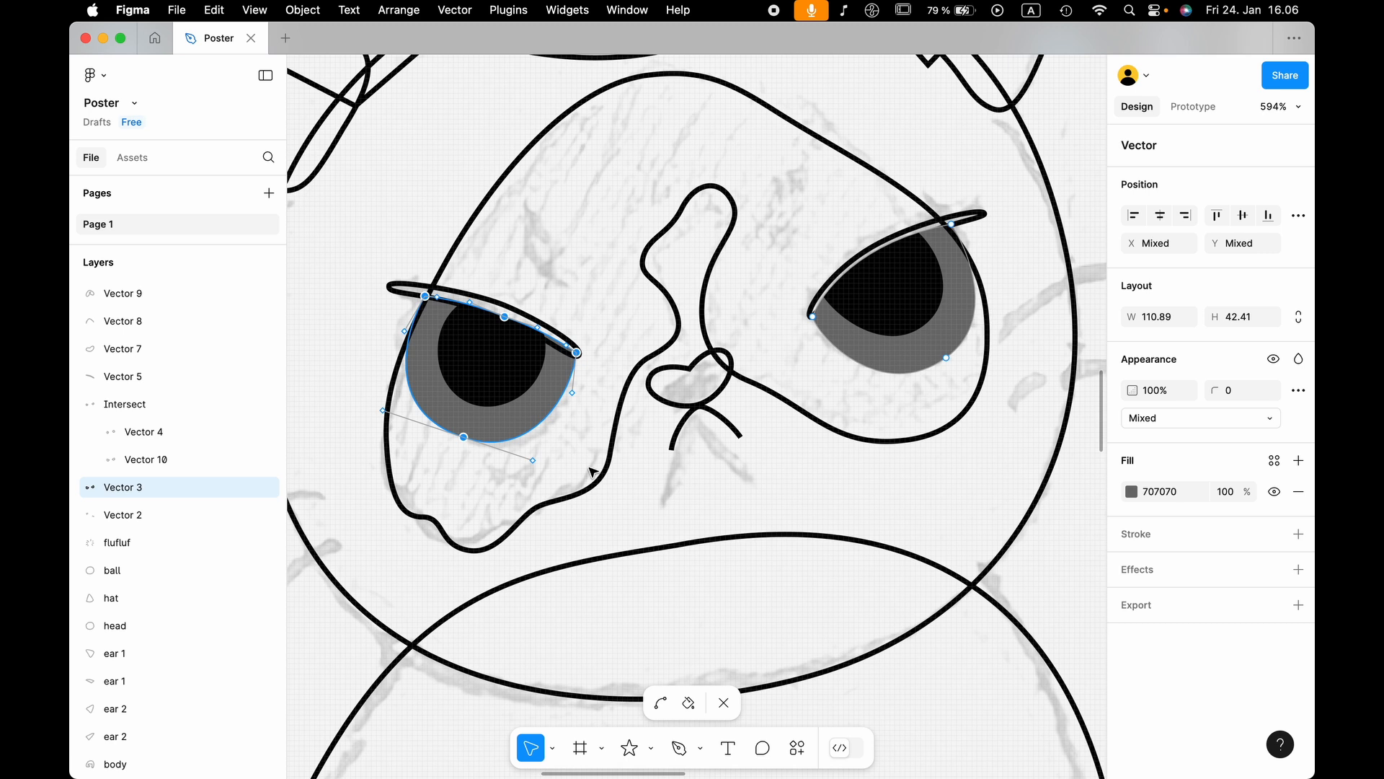
pyautogui.click(590, 467)
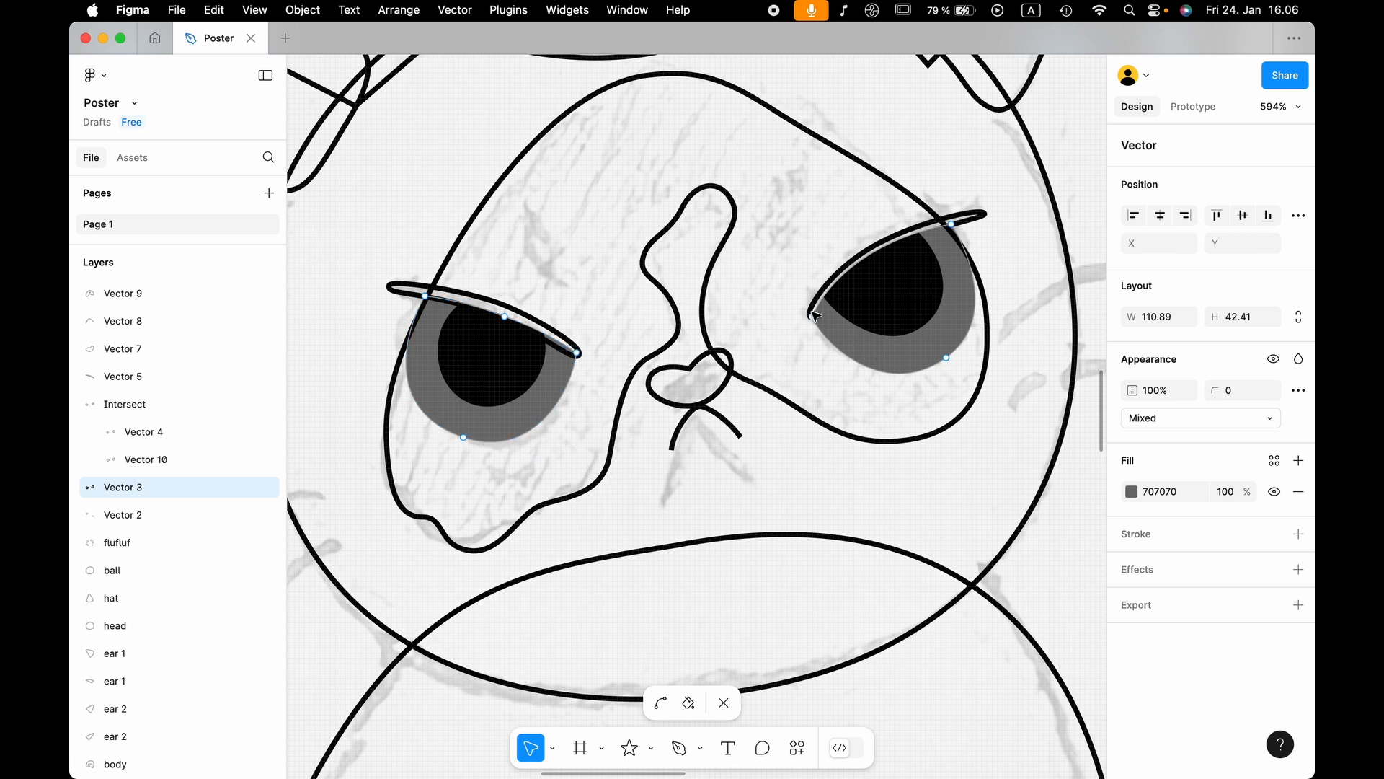
pyautogui.click(812, 315)
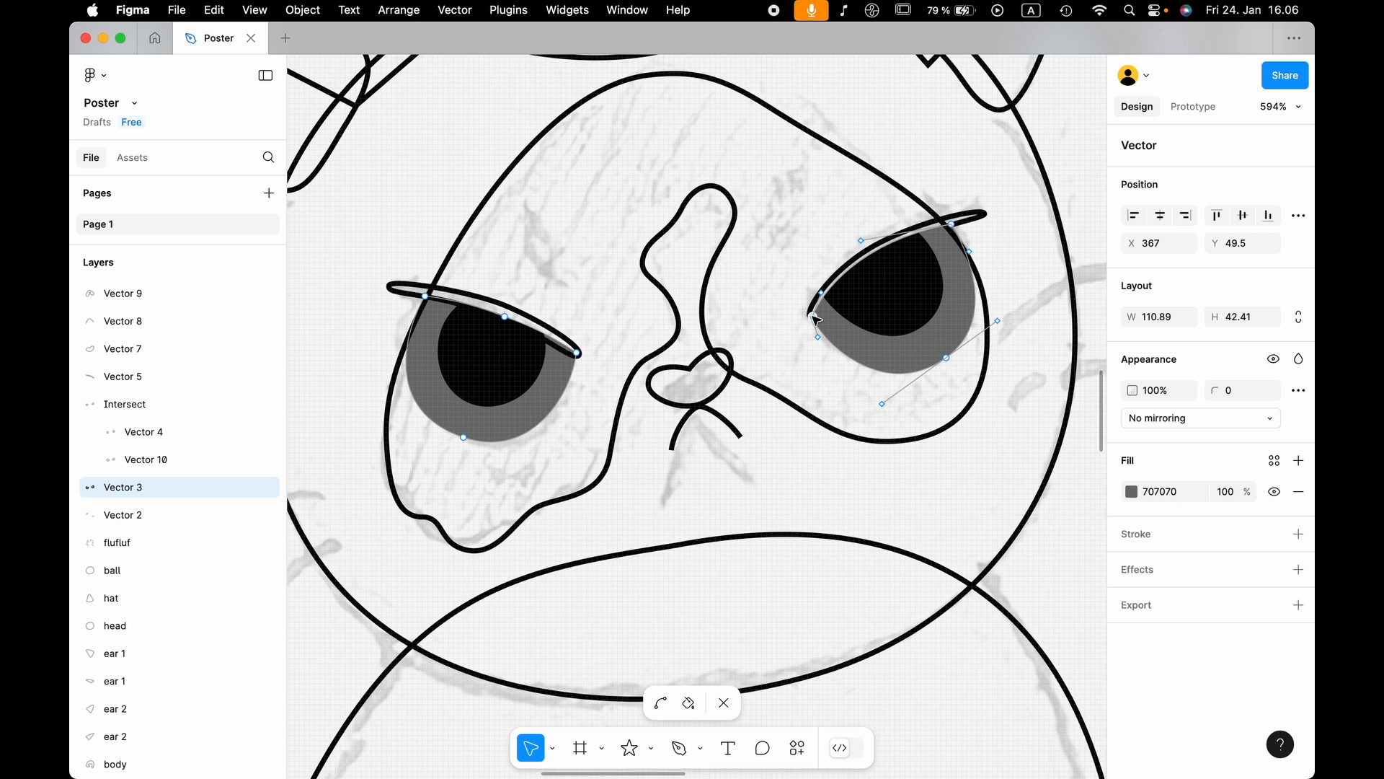
pyautogui.click(868, 421)
pyautogui.moveTo(365, 205); pyautogui.dragTo(1167, 680)
pyautogui.hscroll(-2, 924, 627)
pyautogui.click(923, 627)
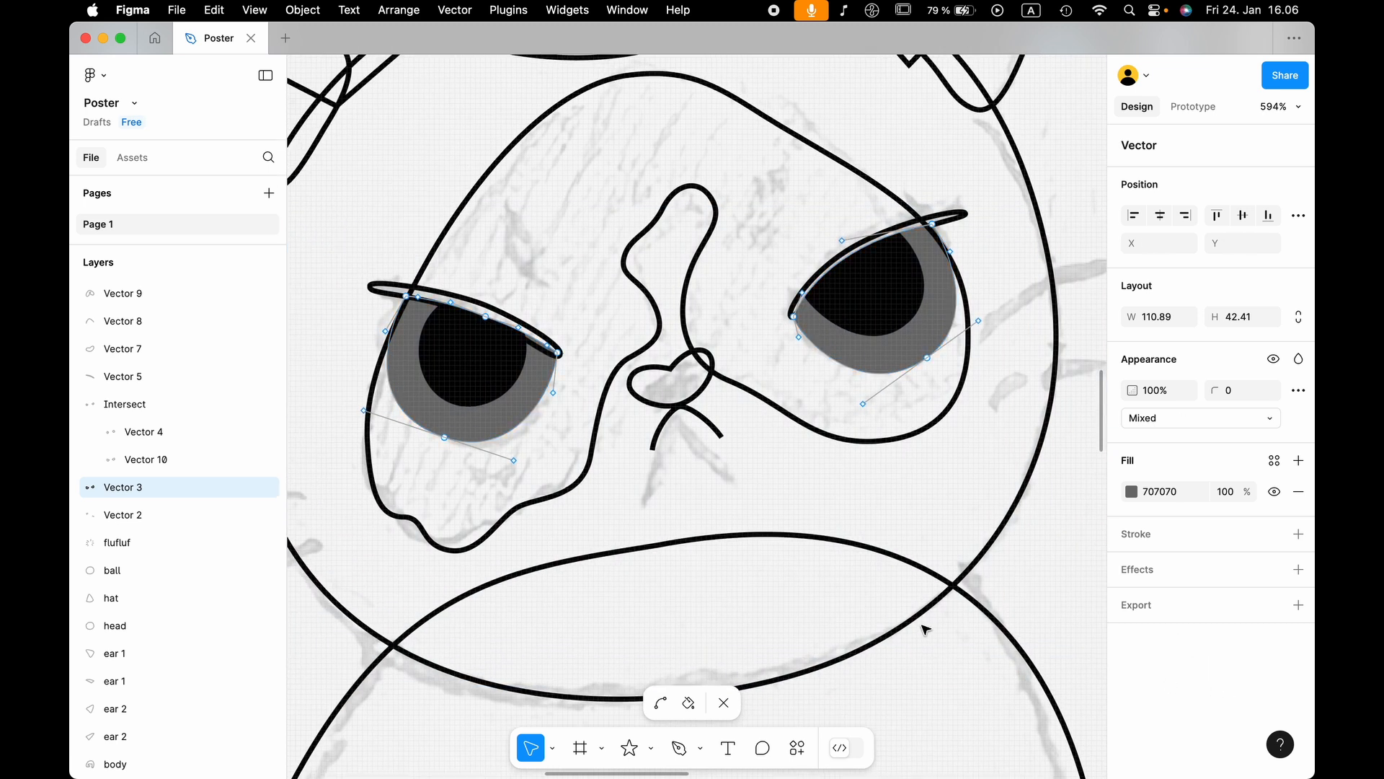
pyautogui.press('Escape')
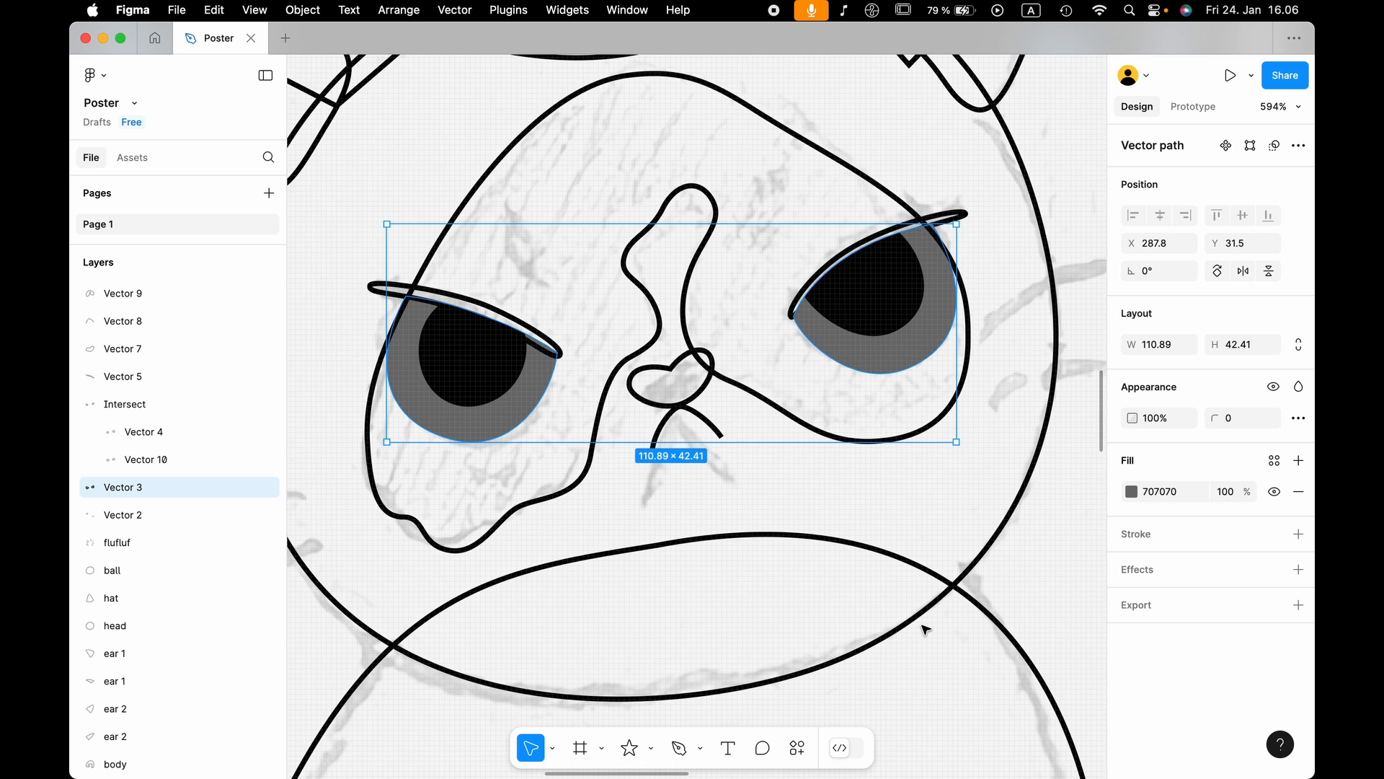
# Look over the whole left cat and find the body shape's place in the layer order.
pyautogui.click(402, 301)
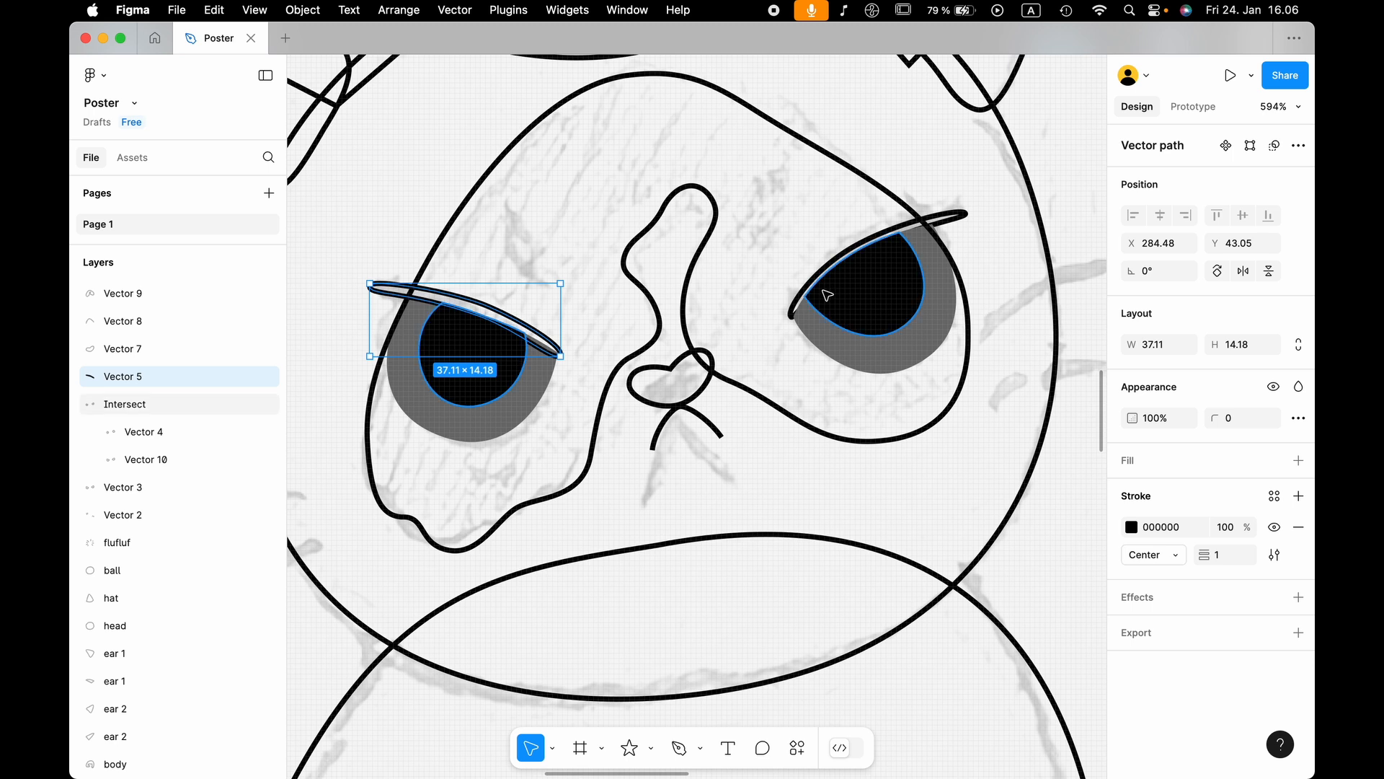
pyautogui.scroll(-10, 827, 295)
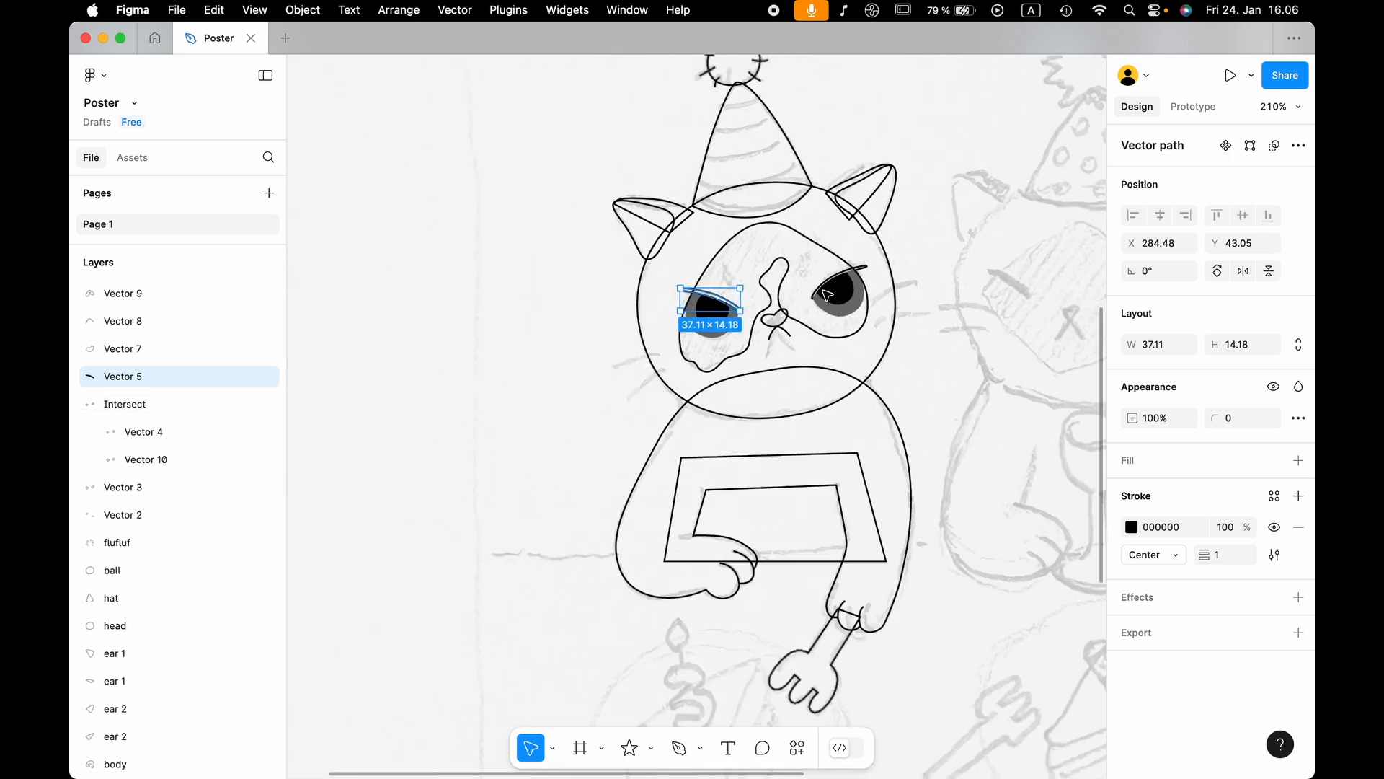
pyautogui.click(627, 349)
pyautogui.hscroll(2, 624, 349)
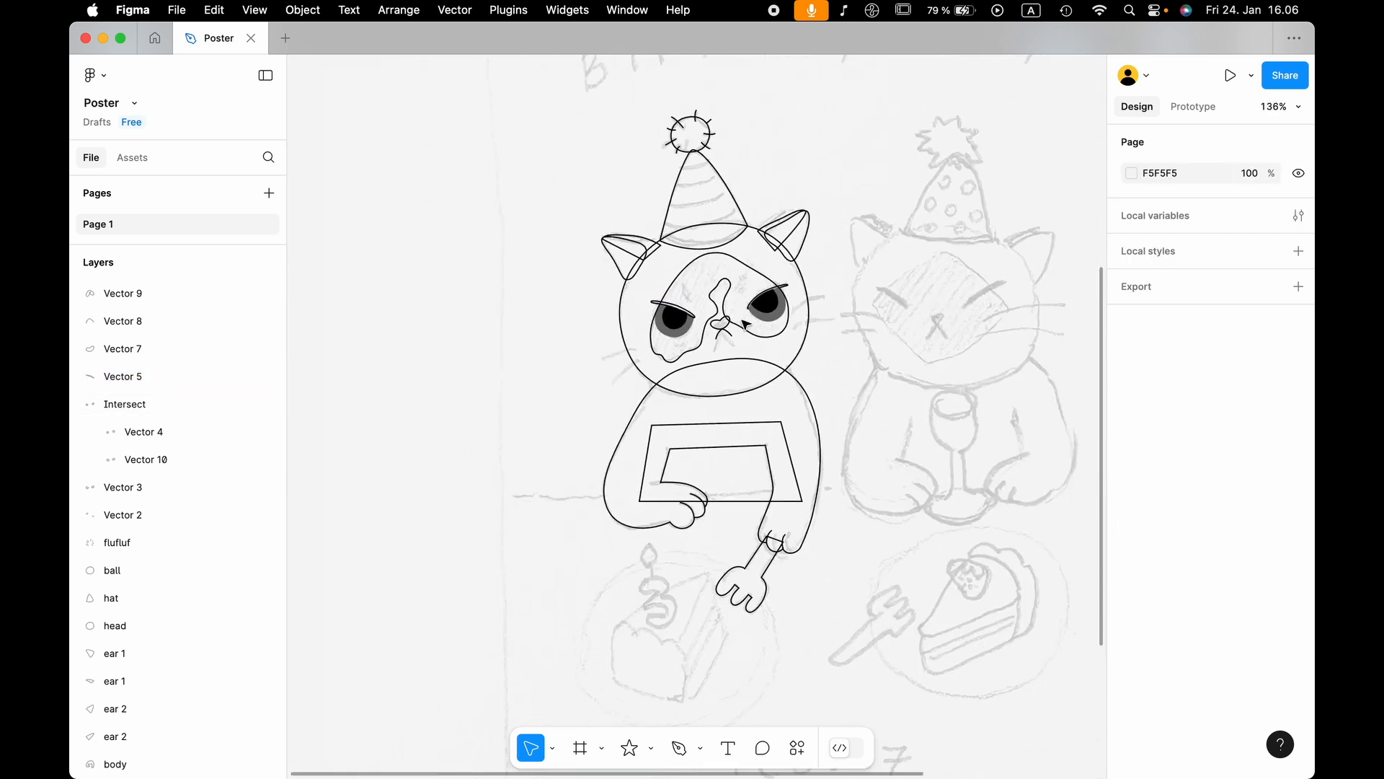
pyautogui.scroll(5, 755, 348)
pyautogui.click(828, 387)
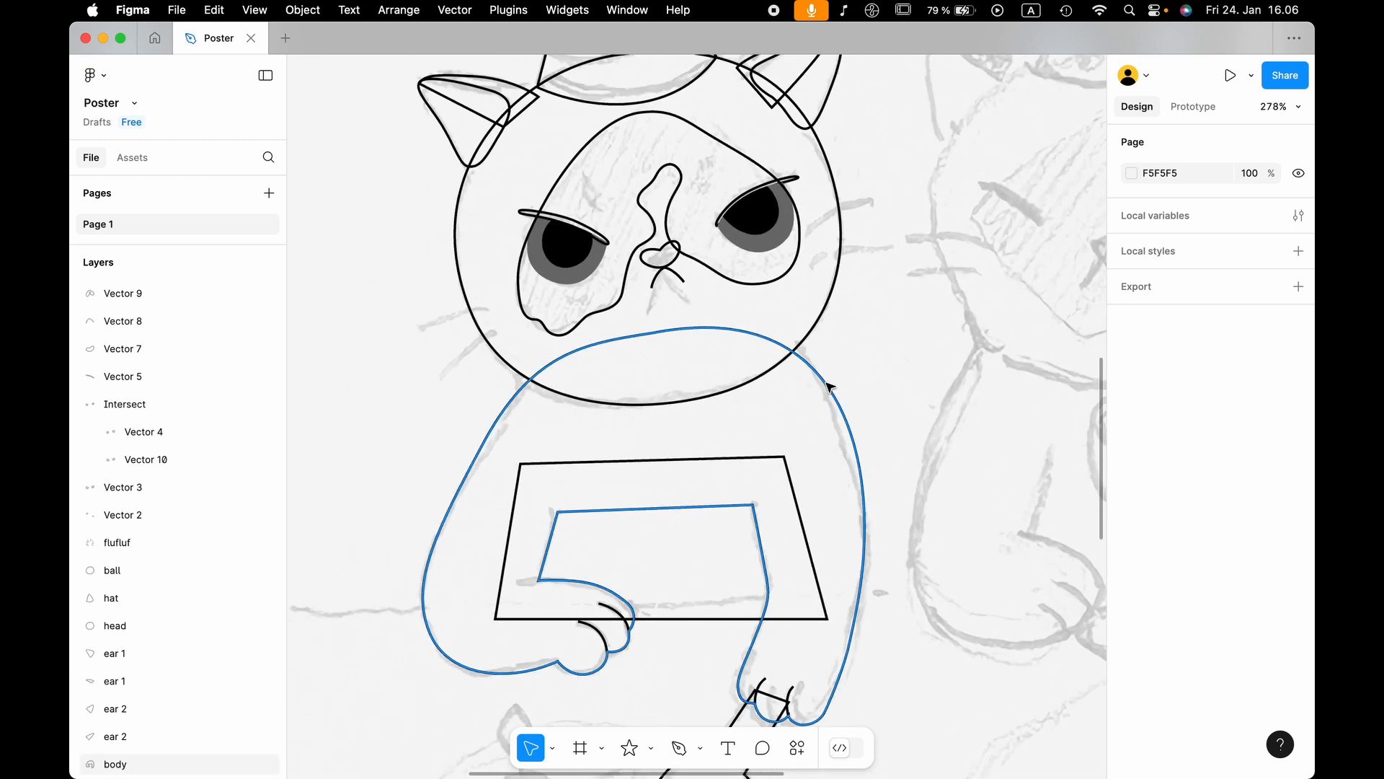
pyautogui.scroll(-4, 141, 545)
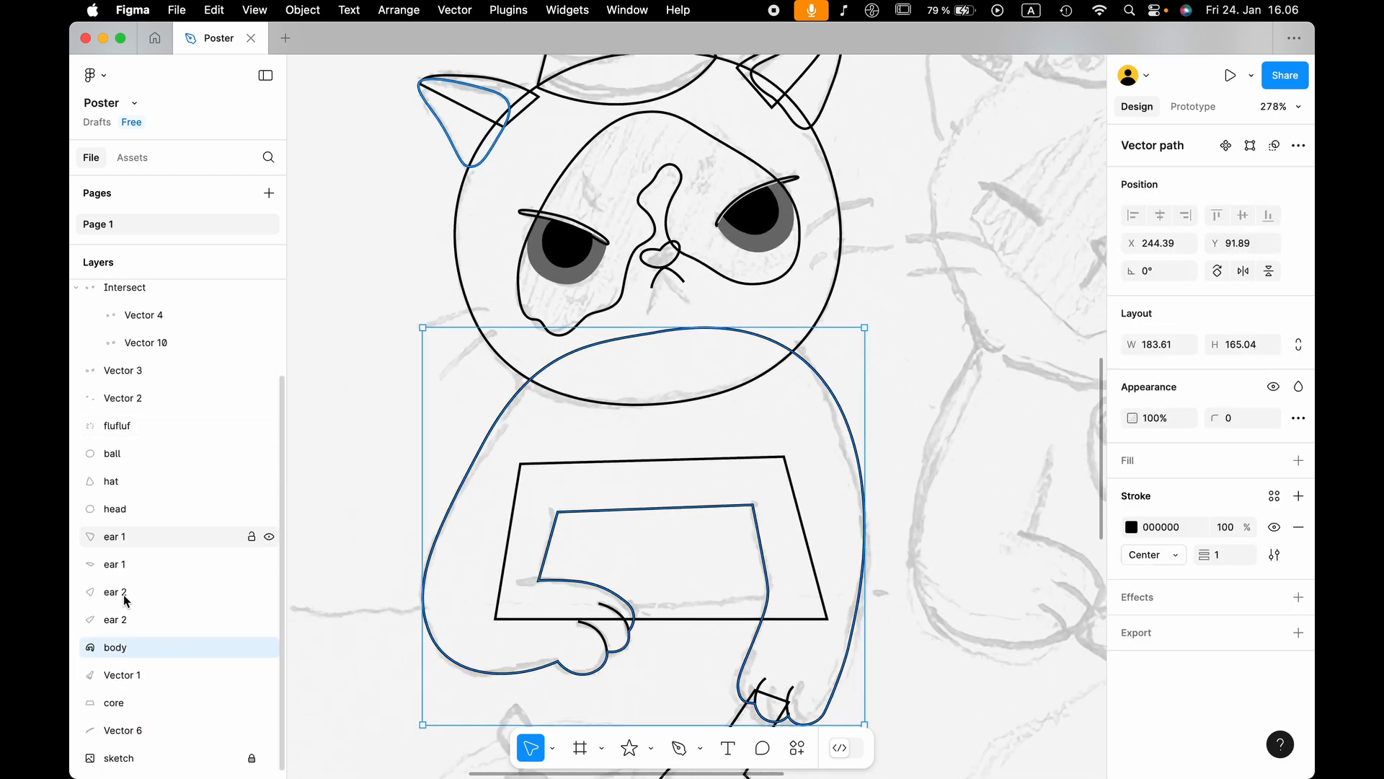
pyautogui.click(113, 648)
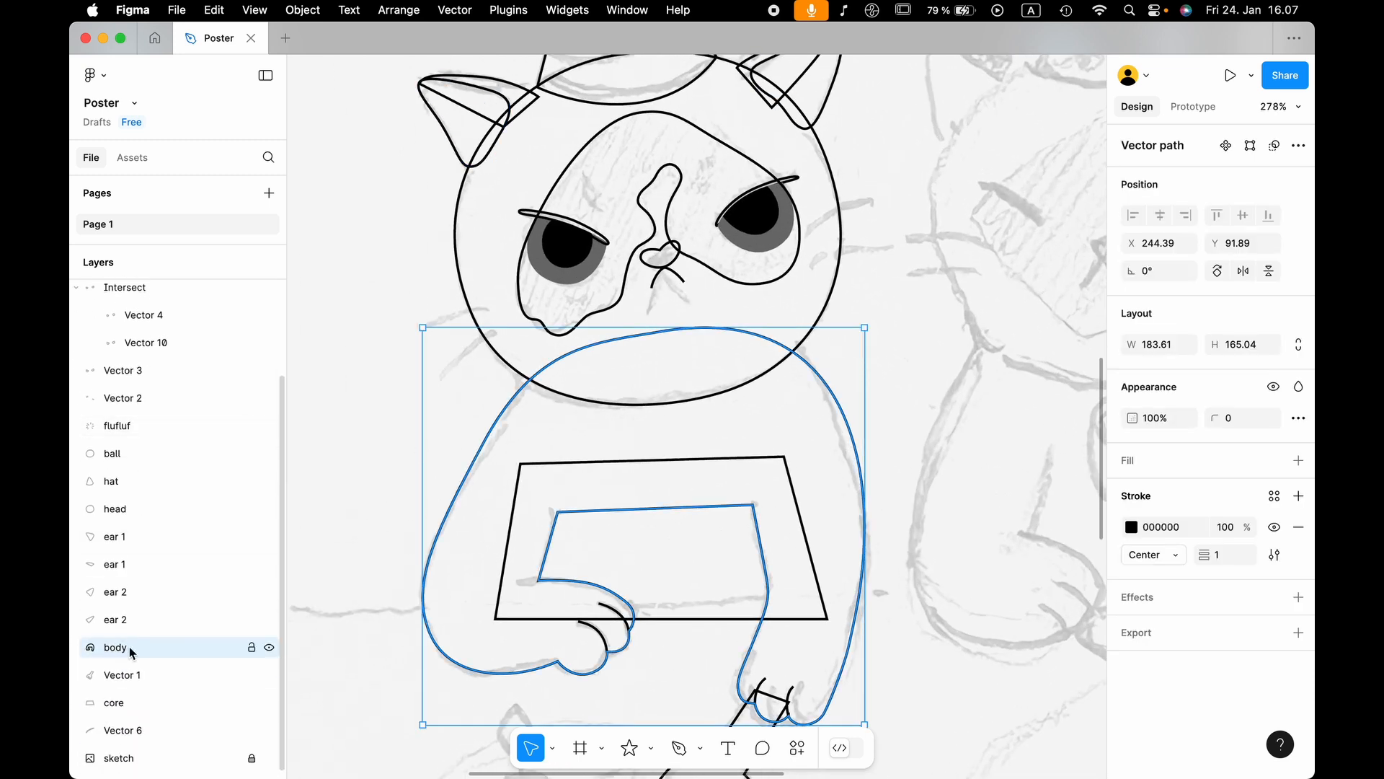
pyautogui.scroll(1, 128, 646)
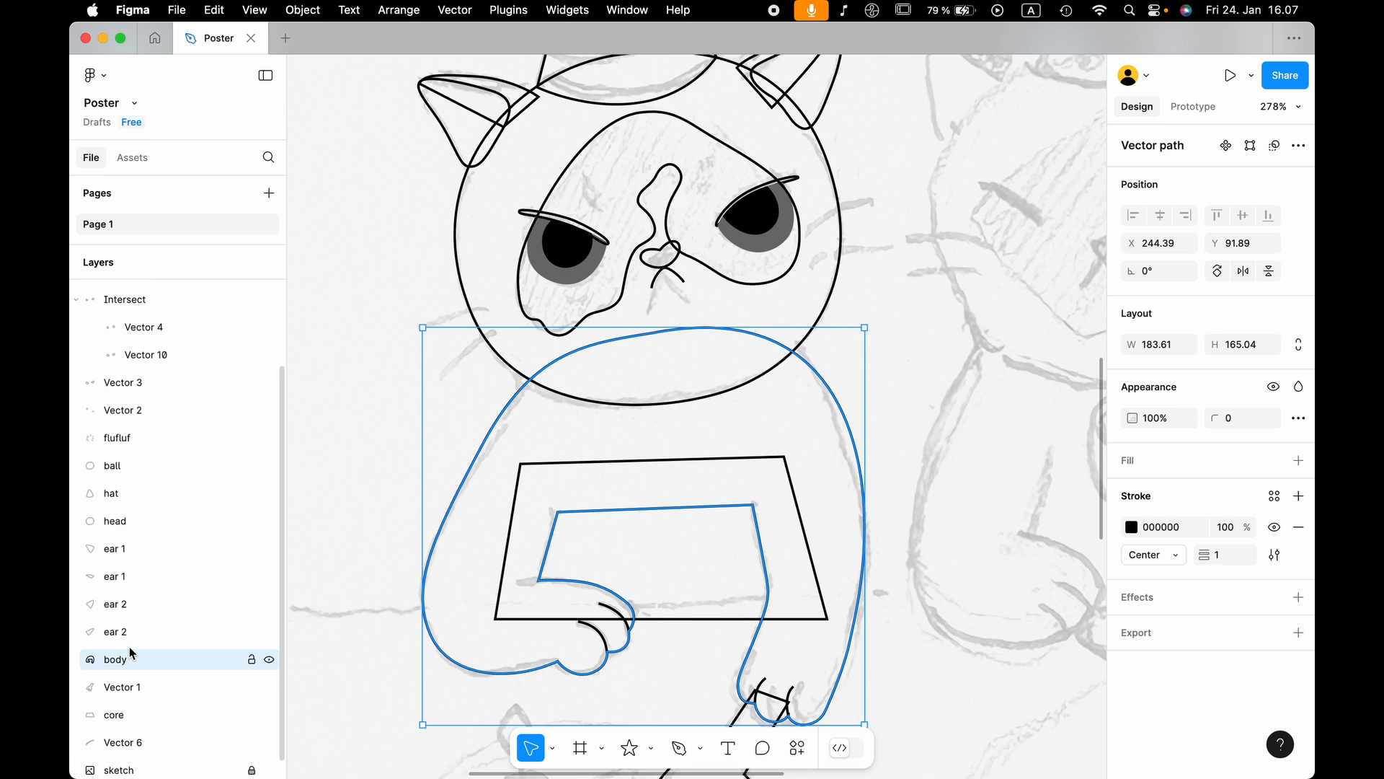
# Move the Vector 6 brow layer up the layer order to directly below the Vector 5 brow layer, above the eye shapes.
pyautogui.click(146, 742)
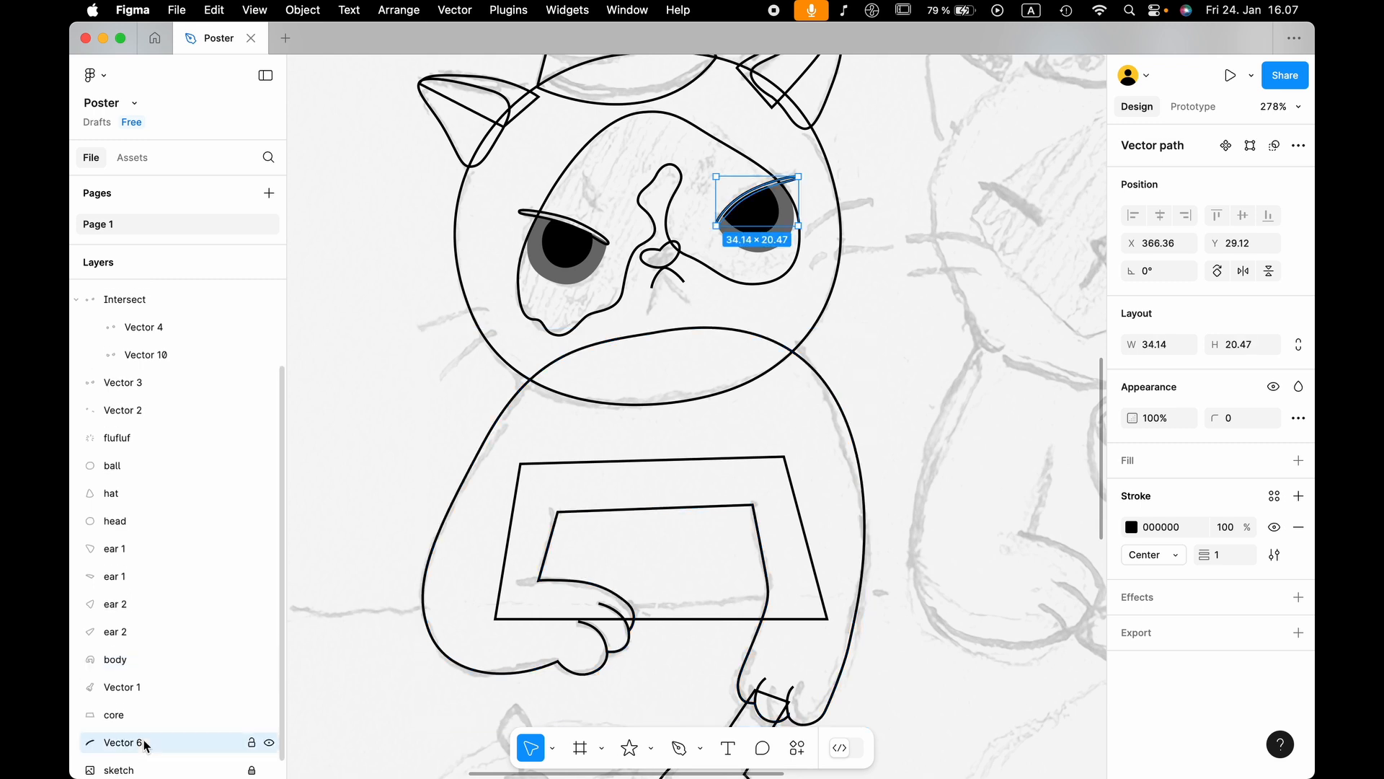
pyautogui.moveTo(164, 746); pyautogui.dragTo(102, 396)
pyautogui.scroll(3, 127, 447)
pyautogui.scroll(1, 126, 447)
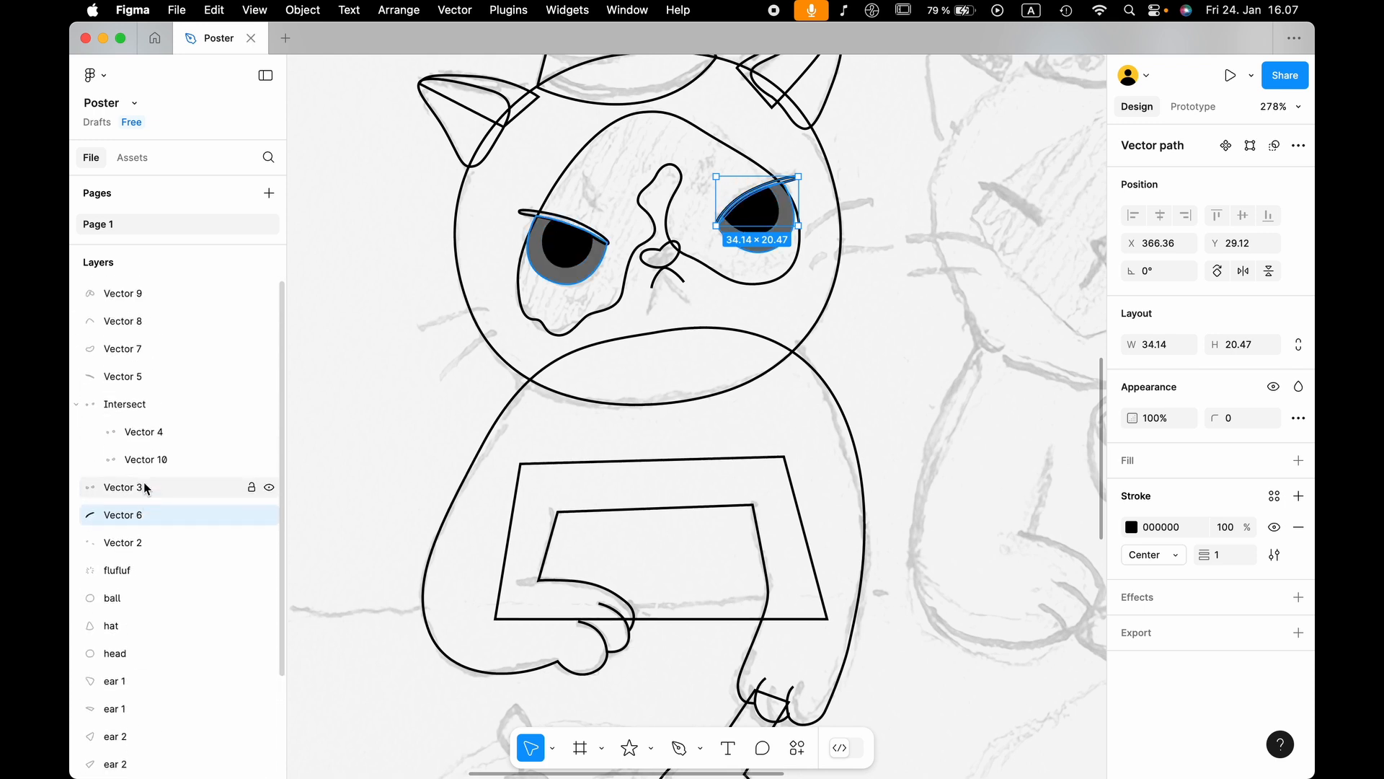
pyautogui.moveTo(144, 511); pyautogui.dragTo(141, 378)
# Rename the Vector 9 layer, the patch around the eyes, as stain.
pyautogui.click(149, 296)
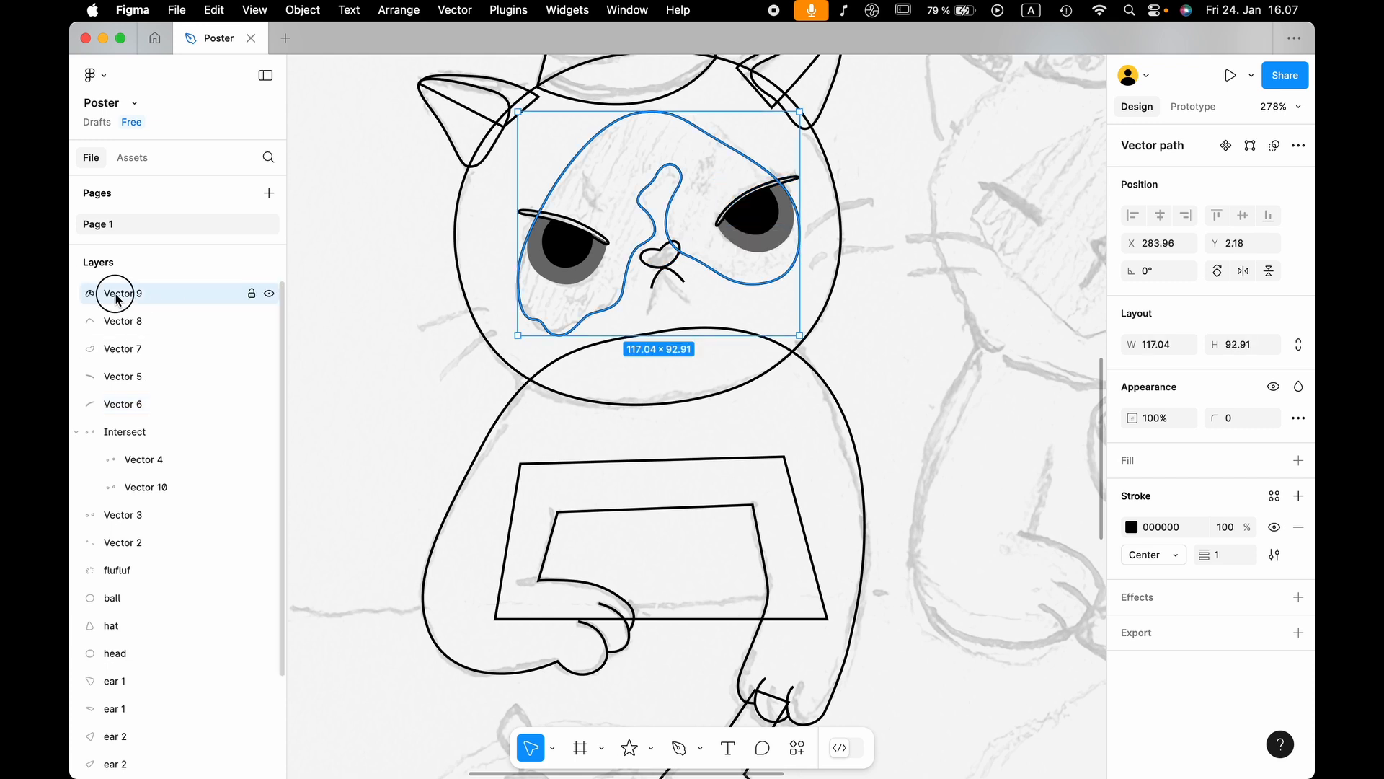
pyautogui.doubleClick(119, 295)
pyautogui.write('stain')
pyautogui.press('Return')
# Move the stain layer directly above the head, and bring the ball and hat layers together to the front of the layer order.
pyautogui.click(76, 432)
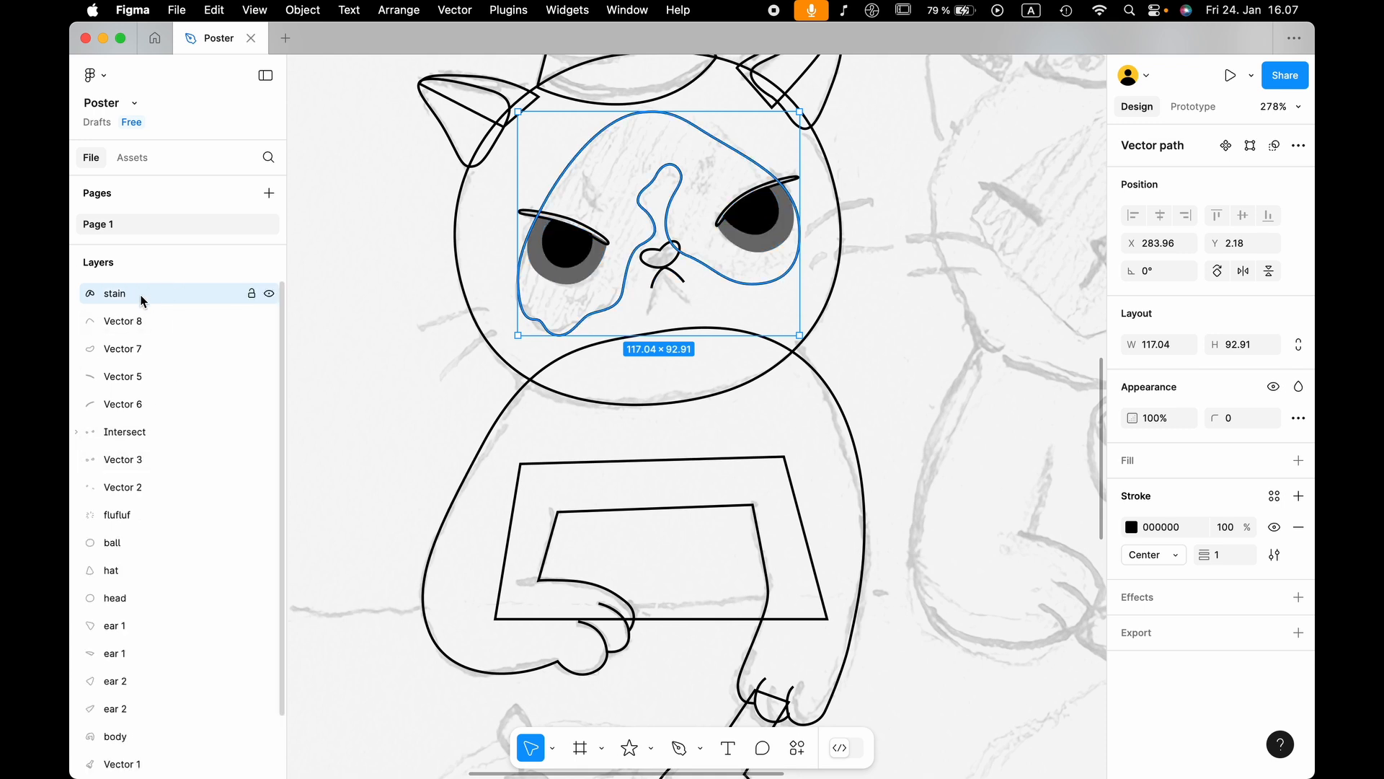
pyautogui.moveTo(142, 300); pyautogui.dragTo(108, 579)
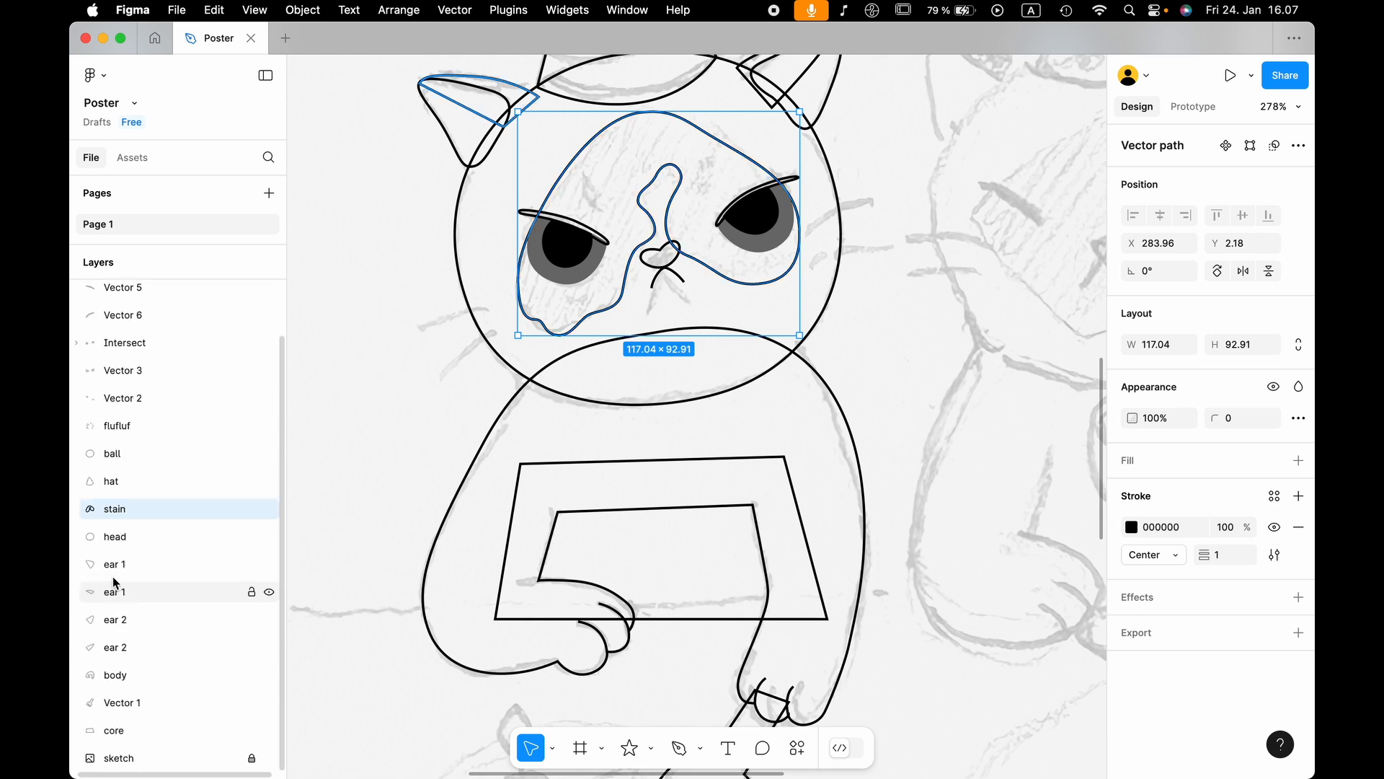
pyautogui.click(144, 481)
pyautogui.keyDown('shift'); pyautogui.click(145, 461); pyautogui.keyUp('shift')
pyautogui.scroll(2, 145, 465)
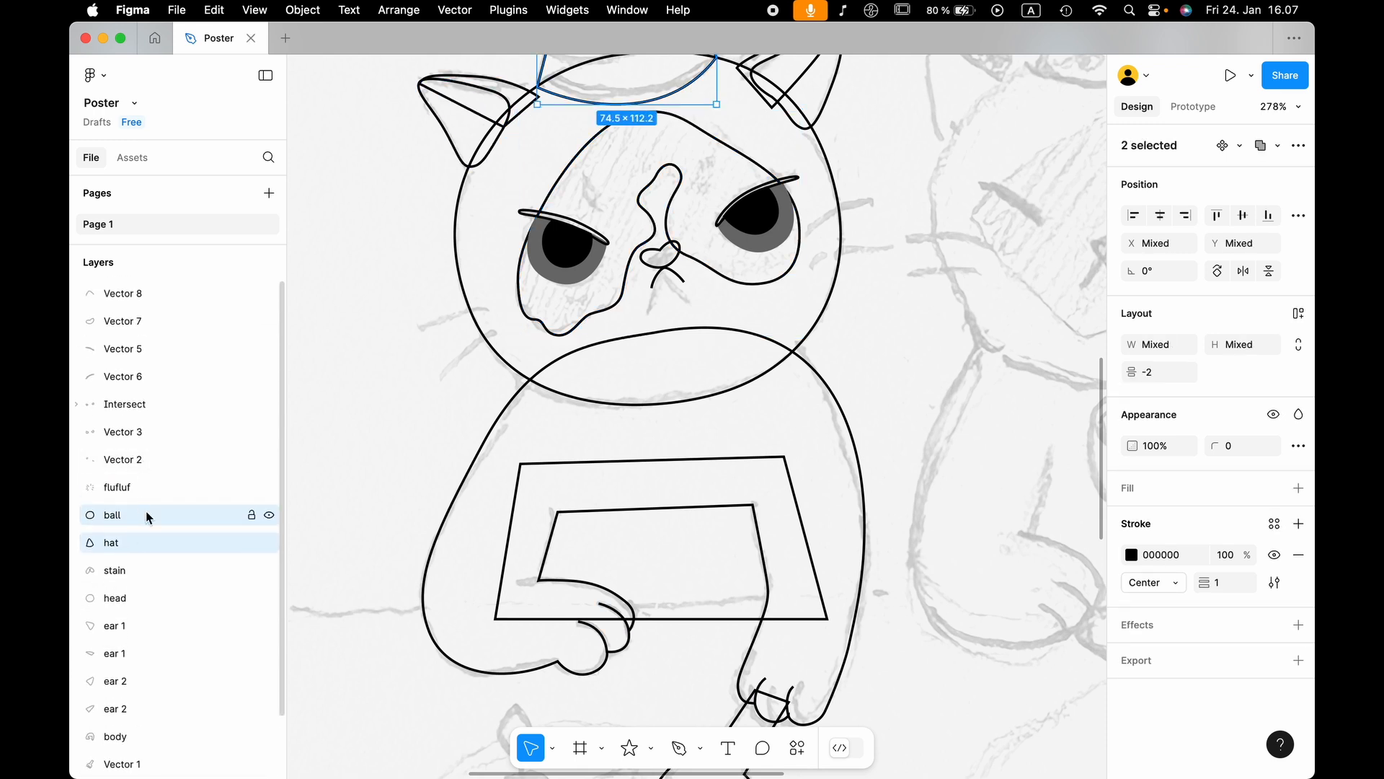
pyautogui.moveTo(147, 511); pyautogui.dragTo(133, 272)
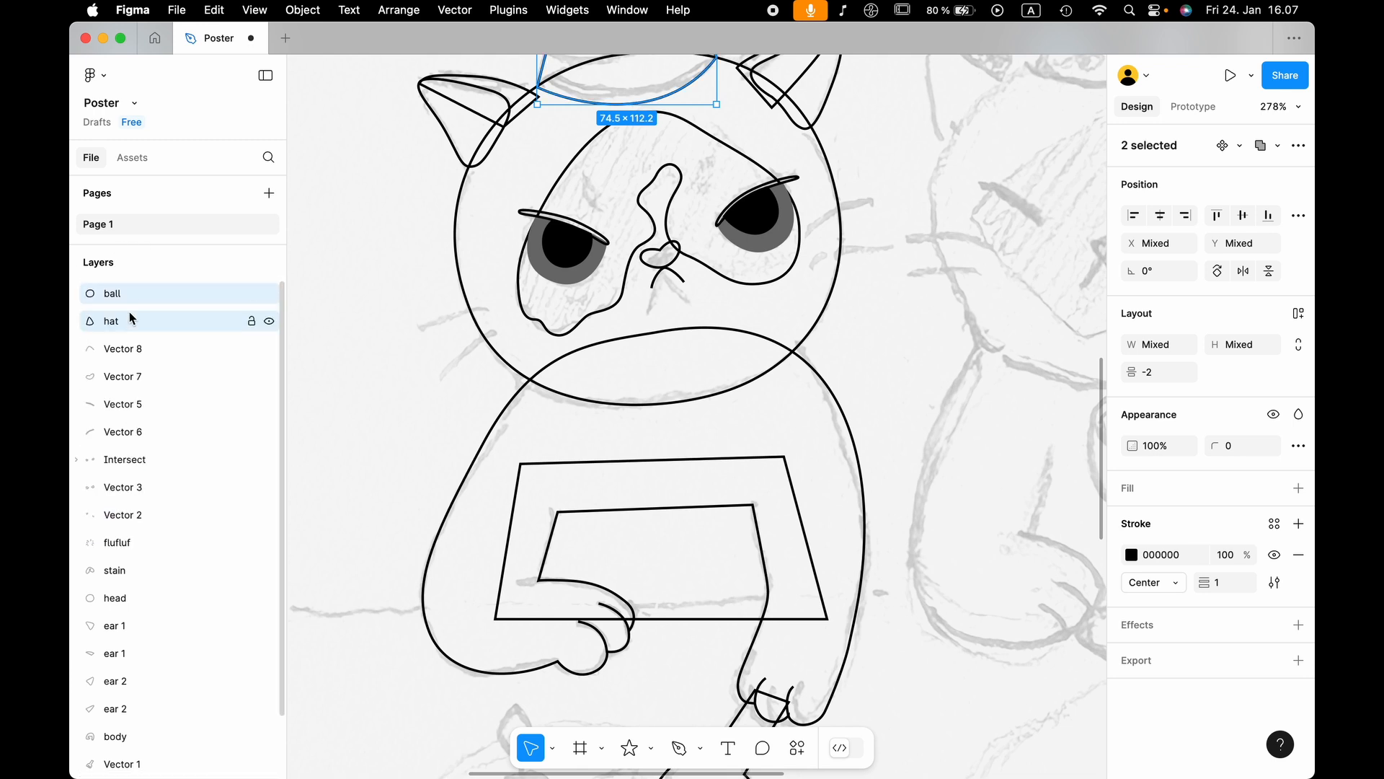
# Rename the Vector 7 layer, the cat's heart-like nose shape, as nose.
pyautogui.click(134, 354)
pyautogui.scroll(5, 537, 272)
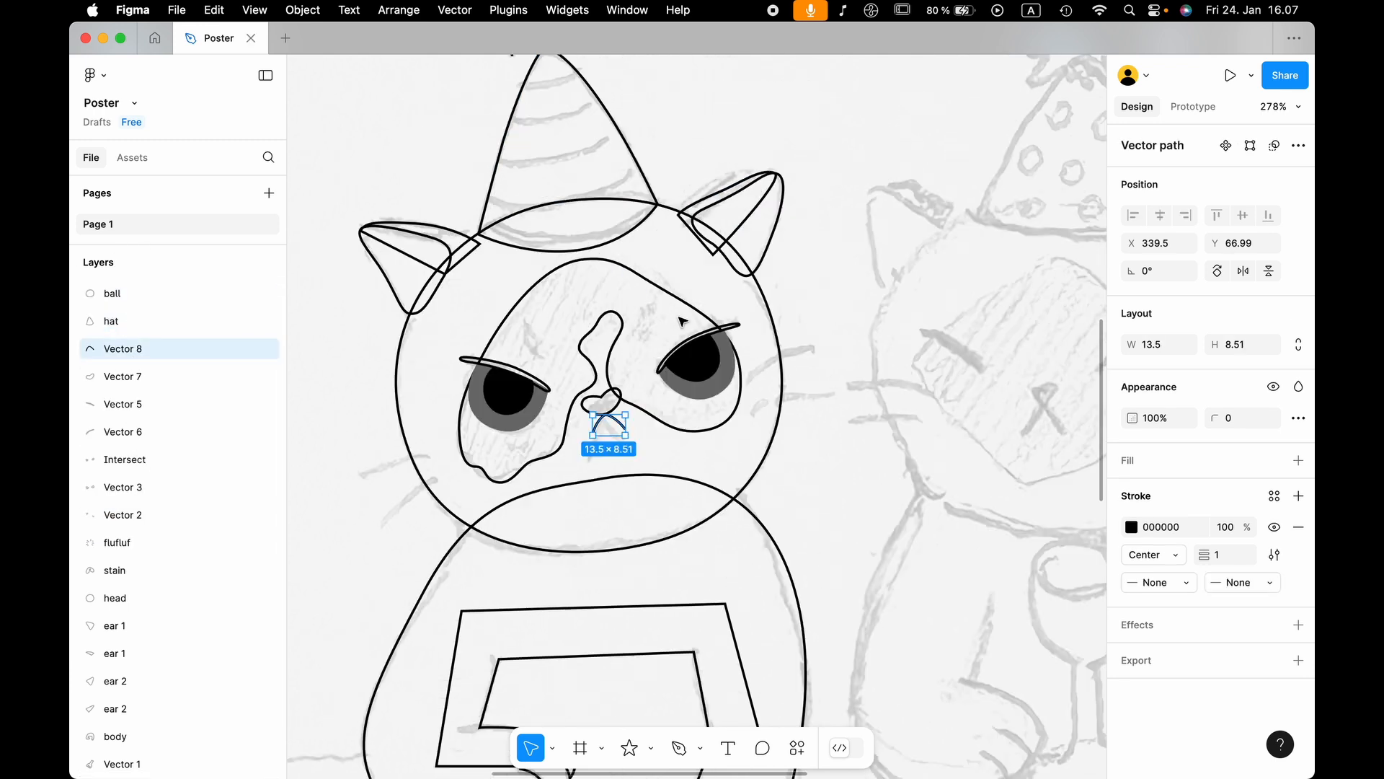
pyautogui.scroll(2, 538, 273)
pyautogui.scroll(2, 568, 468)
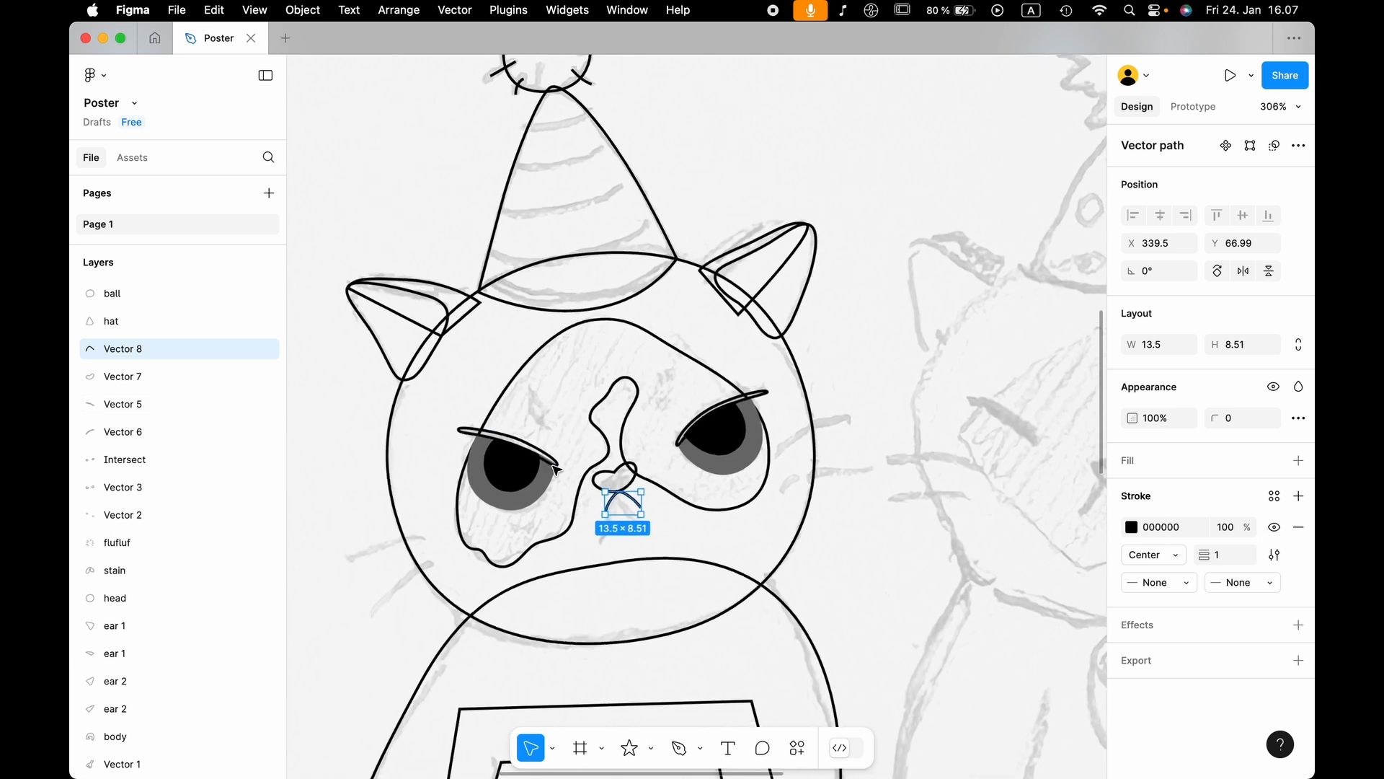
pyautogui.click(157, 376)
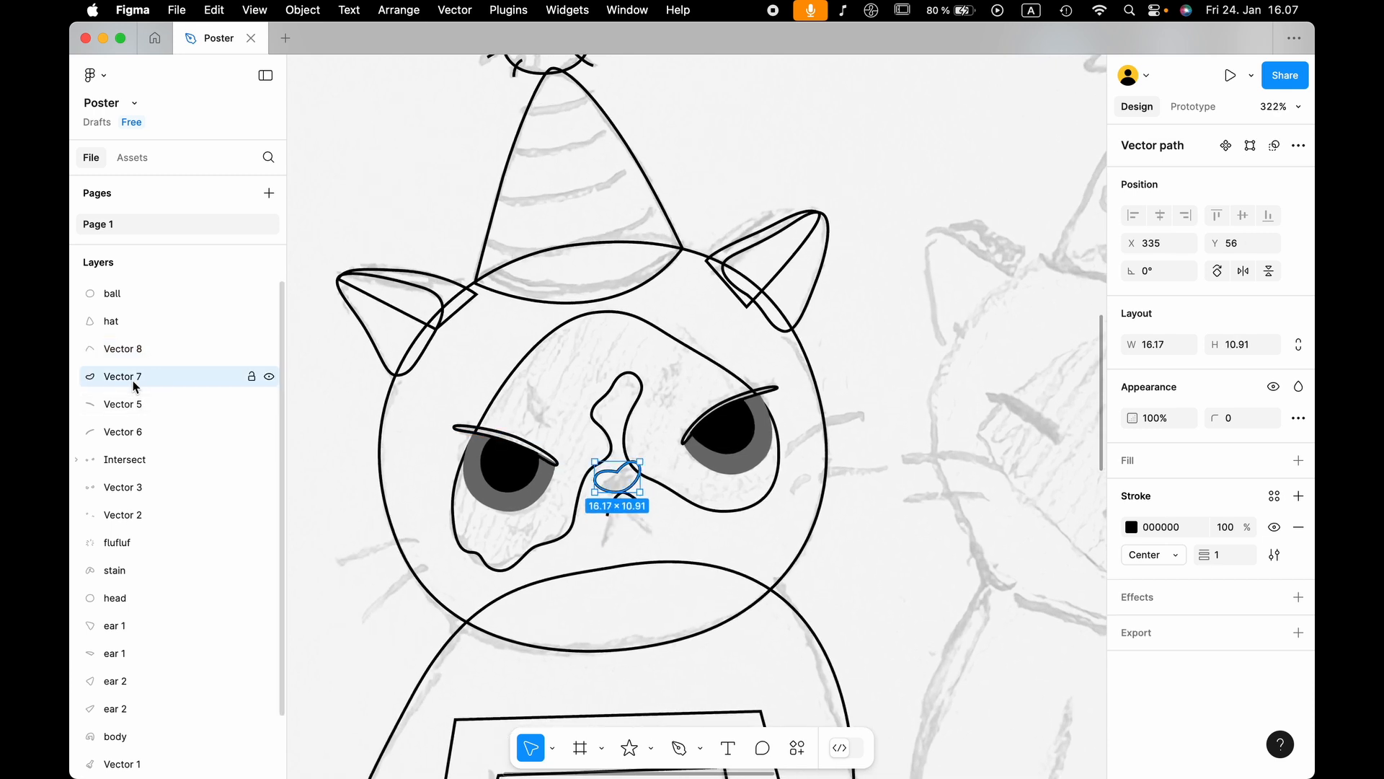
pyautogui.click(134, 379)
pyautogui.doubleClick(134, 379)
pyautogui.write('nose')
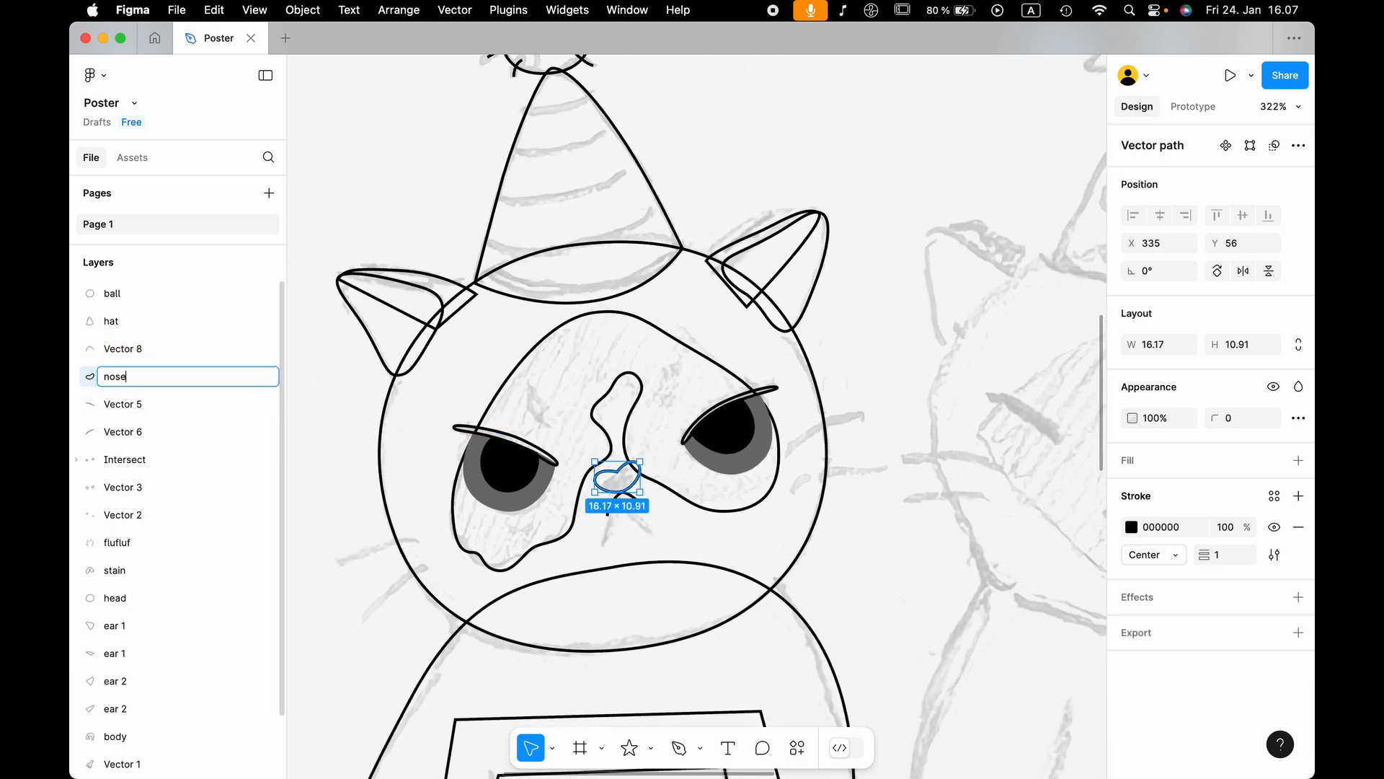
pyautogui.press('Return')
# Rename the Vector 8 layer, the curved mouth line below the nose, as mouse.
pyautogui.doubleClick(136, 350)
pyautogui.write('mo')
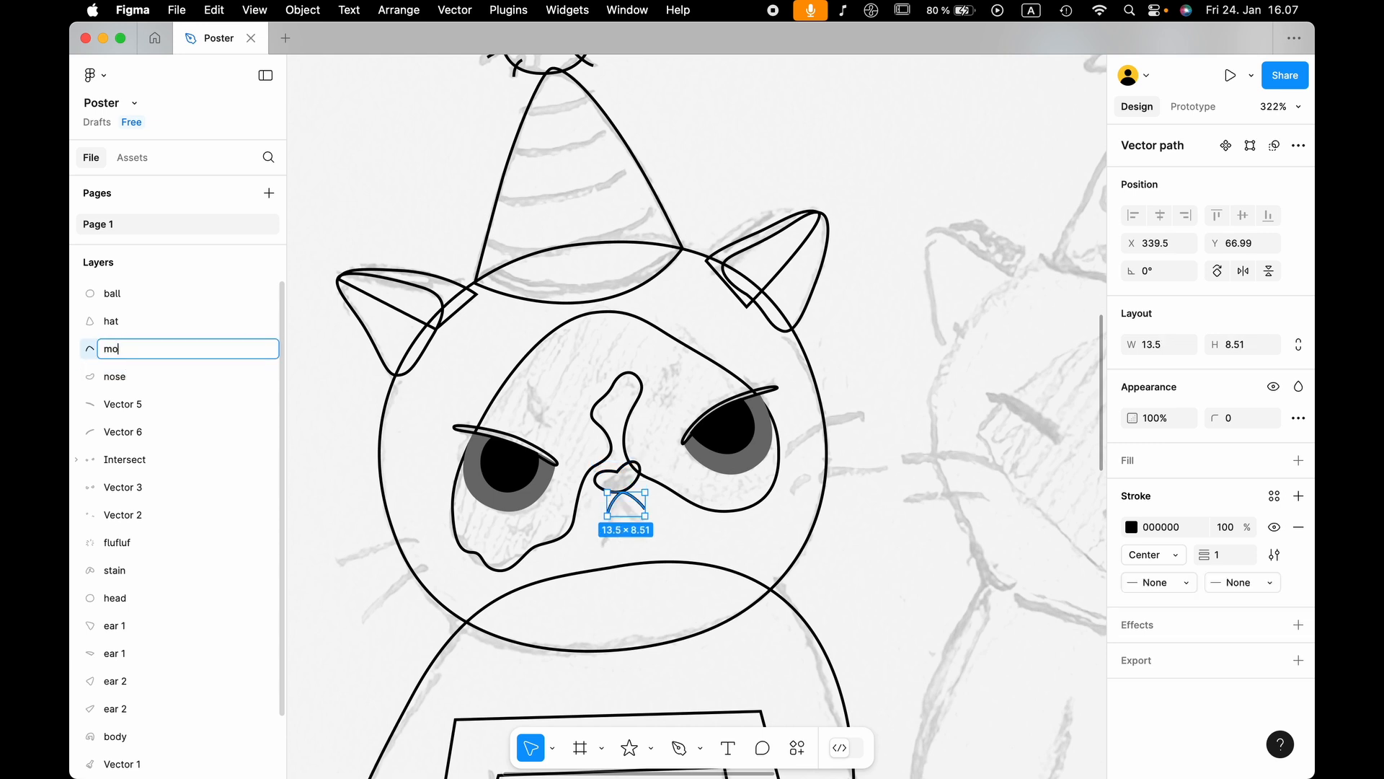
pyautogui.write('use')
pyautogui.press('Return')
# Rename the Vector 5 and Vector 6 layers, the lids above the cat's eyes, as eyelid 1 and eyelid 2.
pyautogui.click(154, 397)
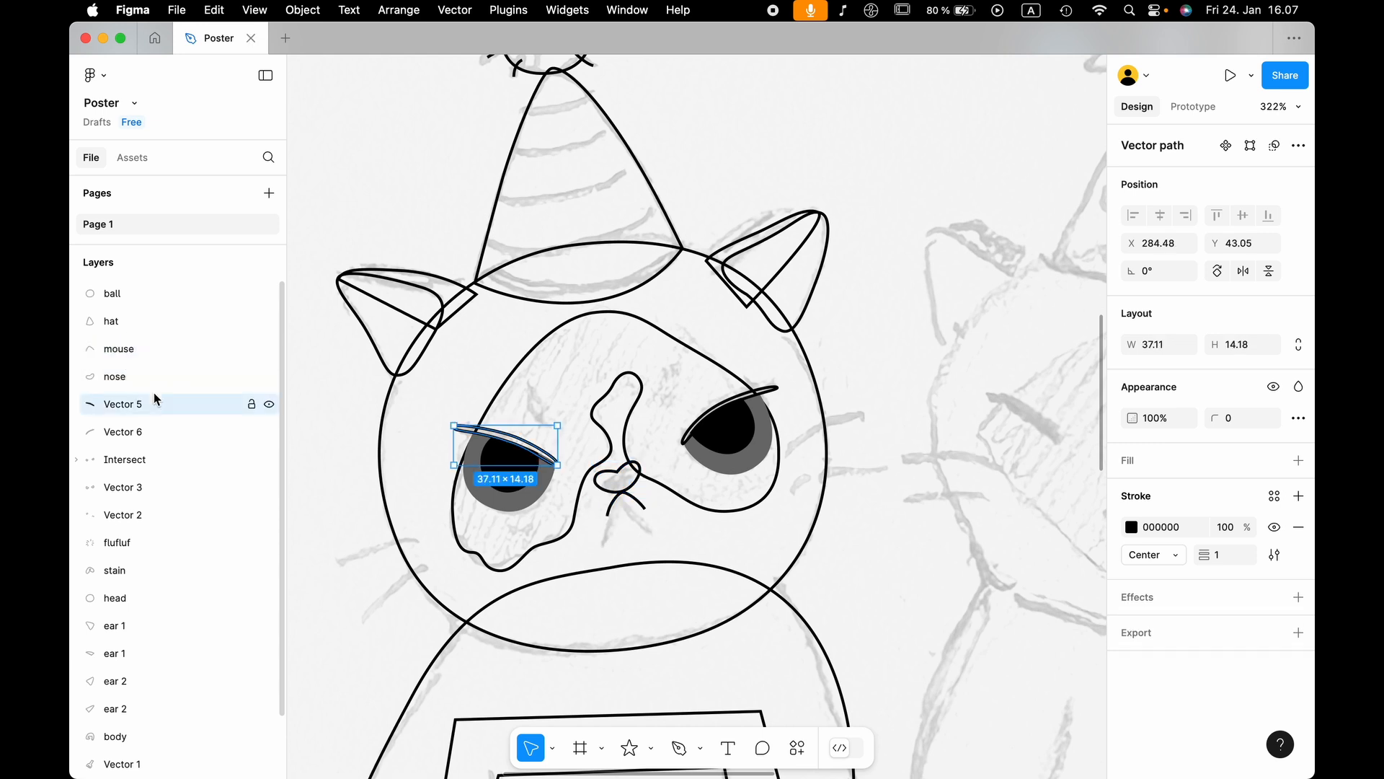
pyautogui.doubleClick(131, 406)
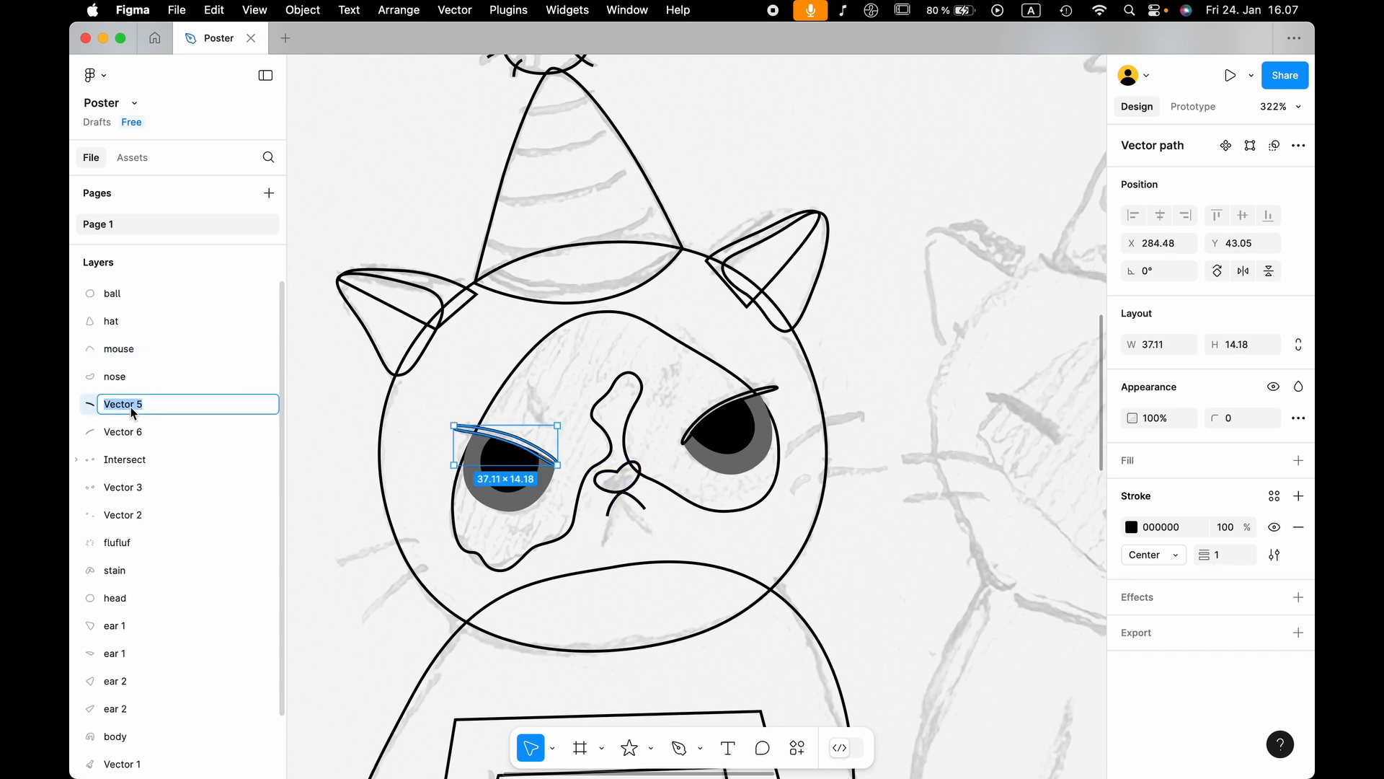
pyautogui.write('eyelid 1')
pyautogui.press('Return')
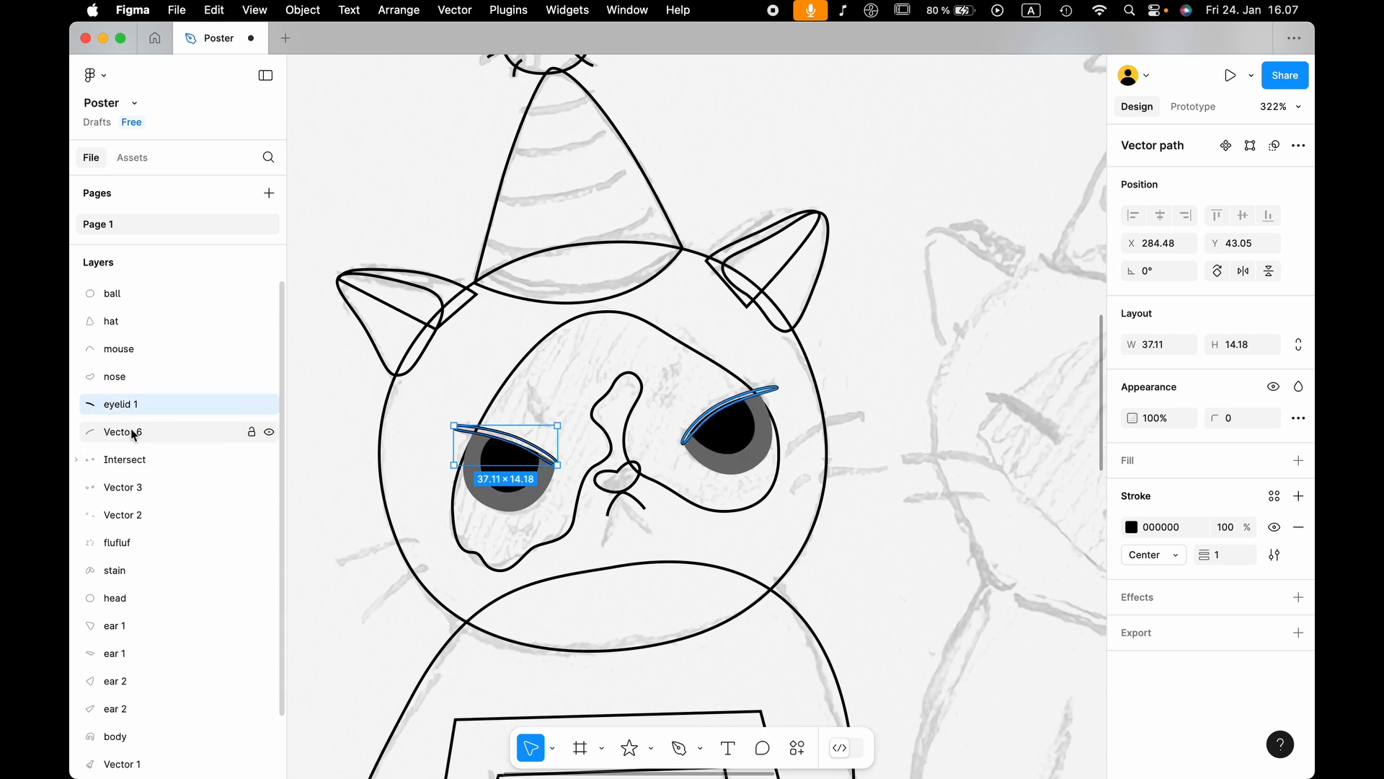
pyautogui.doubleClick(129, 432)
pyautogui.write('eyelid 2')
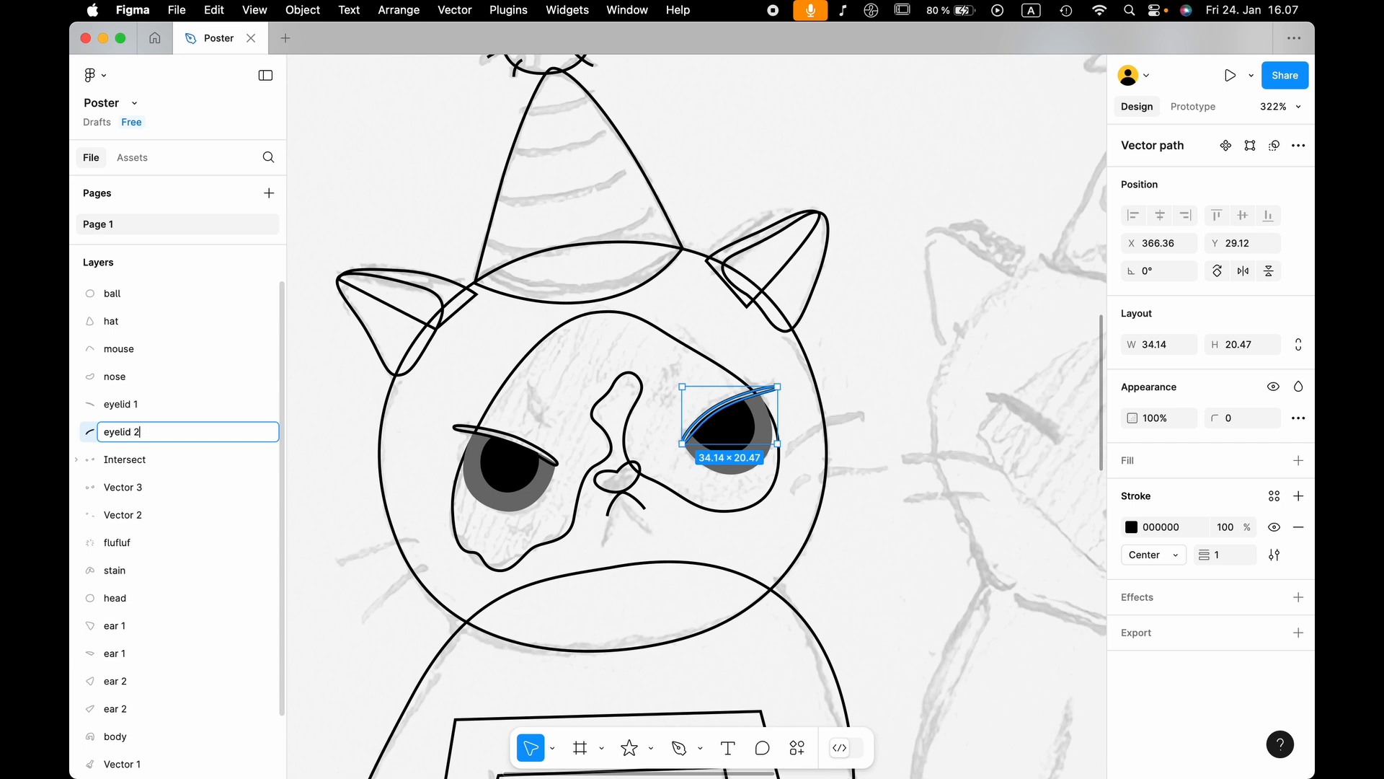
pyautogui.press('Return')
# Rename the Intersect layer, the black pupils, as pupils and the grey Vector 3 shapes around them as eyes.
pyautogui.click(119, 460)
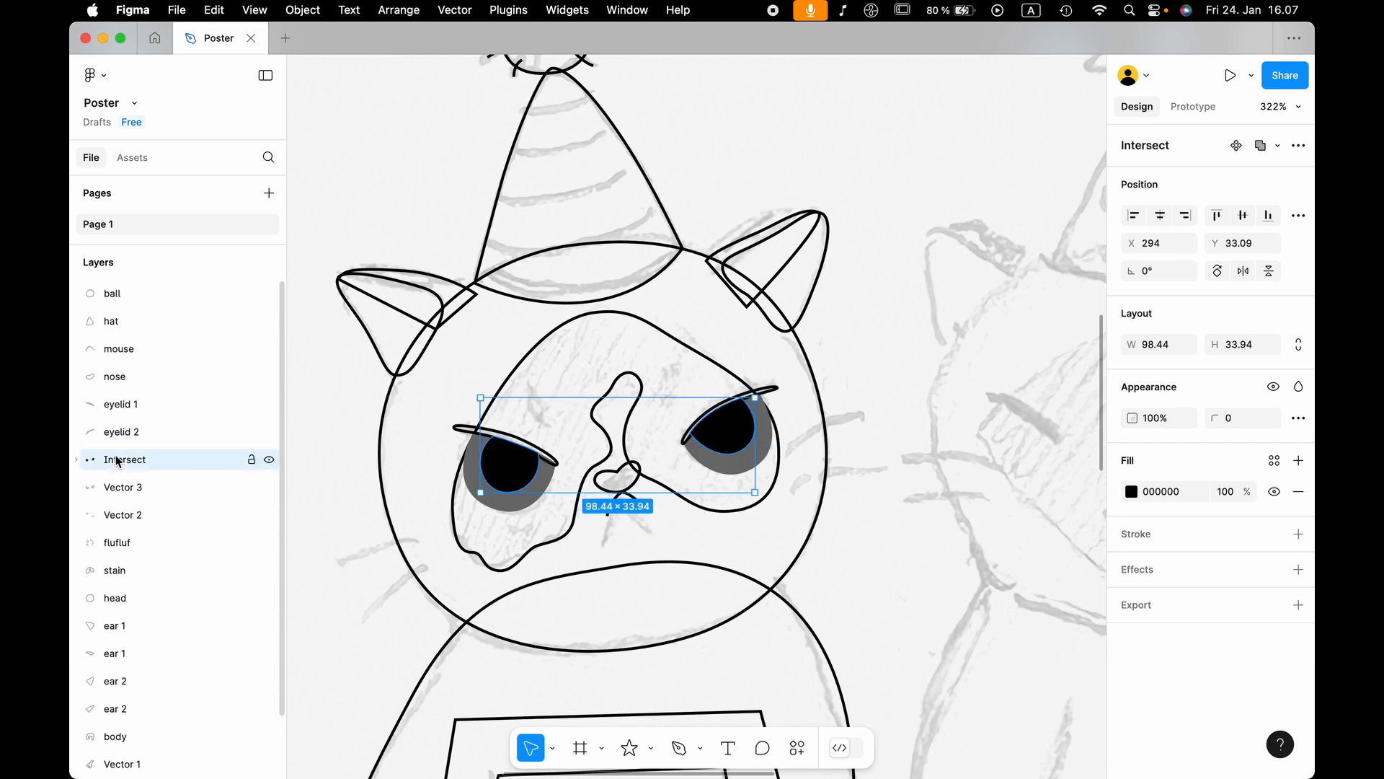
pyautogui.doubleClick(117, 460)
pyautogui.write('pupils')
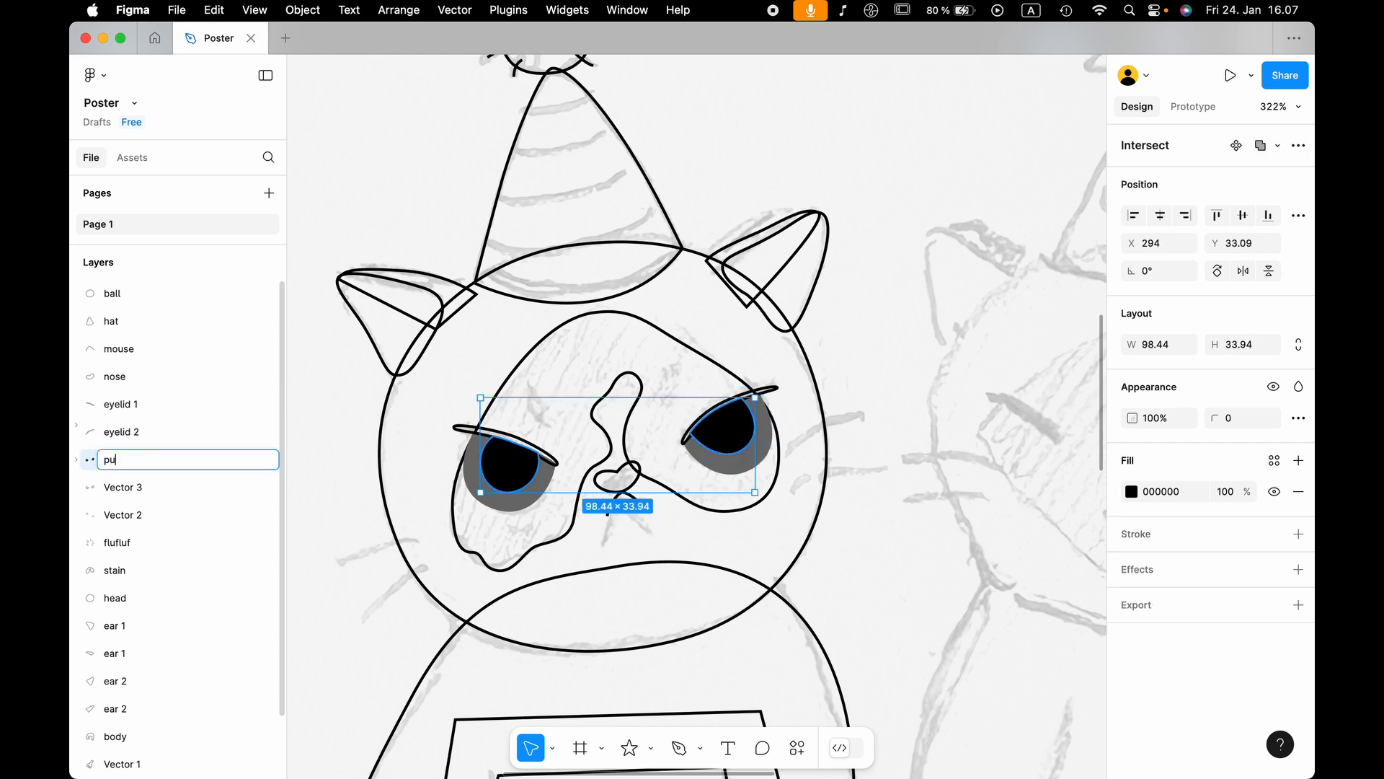
pyautogui.press('Return')
pyautogui.click(119, 487)
pyautogui.doubleClick(119, 487)
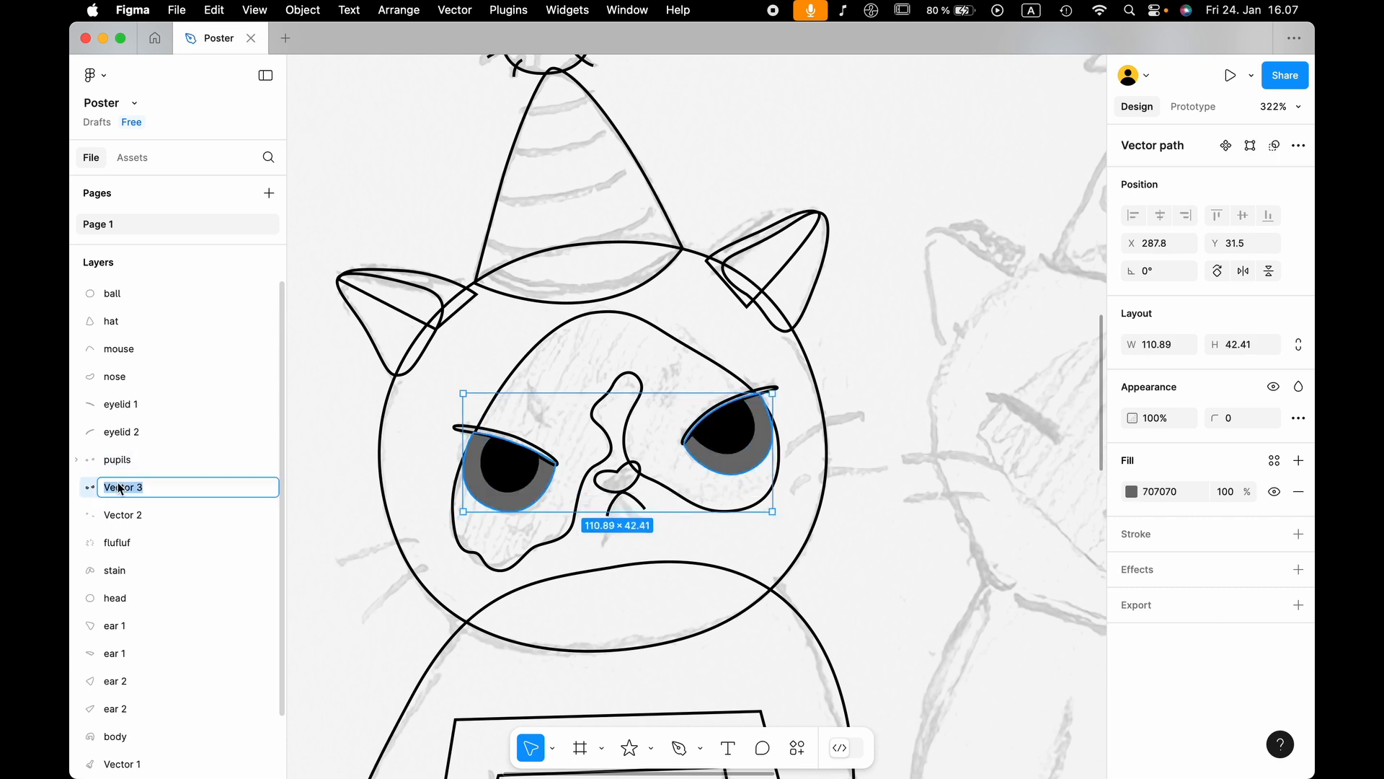
pyautogui.write('eyes')
pyautogui.press('Return')
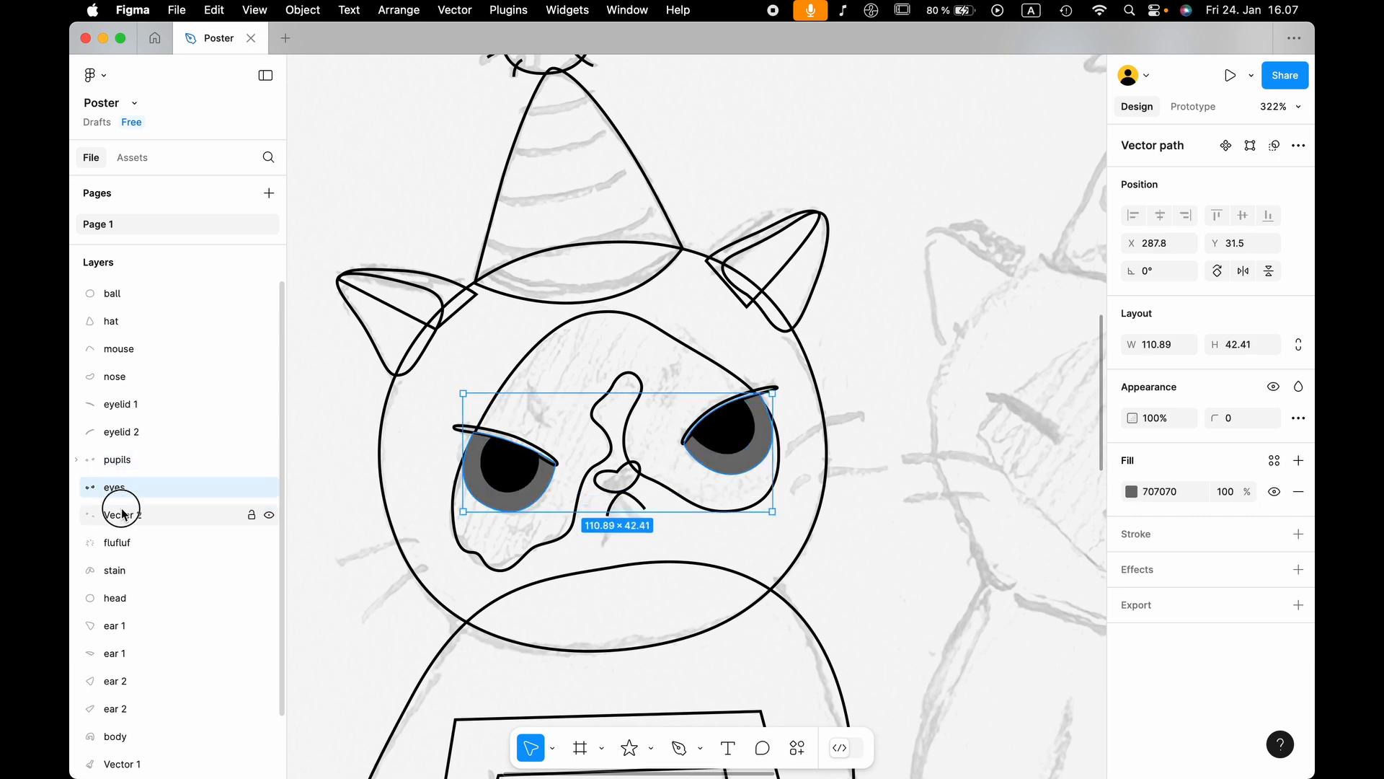
# Rename the Vector 2 layer, the curved finger lines on the paws, as paw 1.
pyautogui.click(119, 514)
pyautogui.scroll(-10, 440, 512)
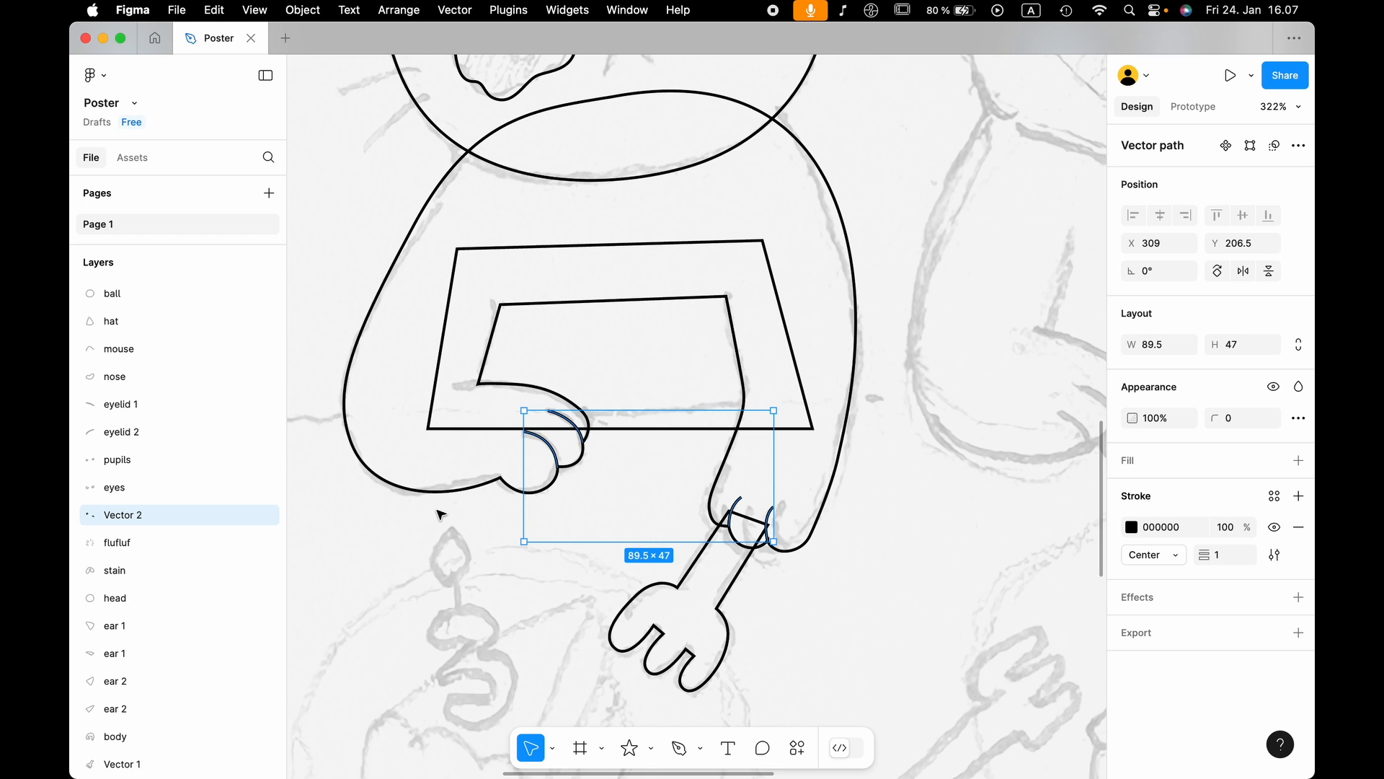
pyautogui.doubleClick(122, 516)
pyautogui.write('paw')
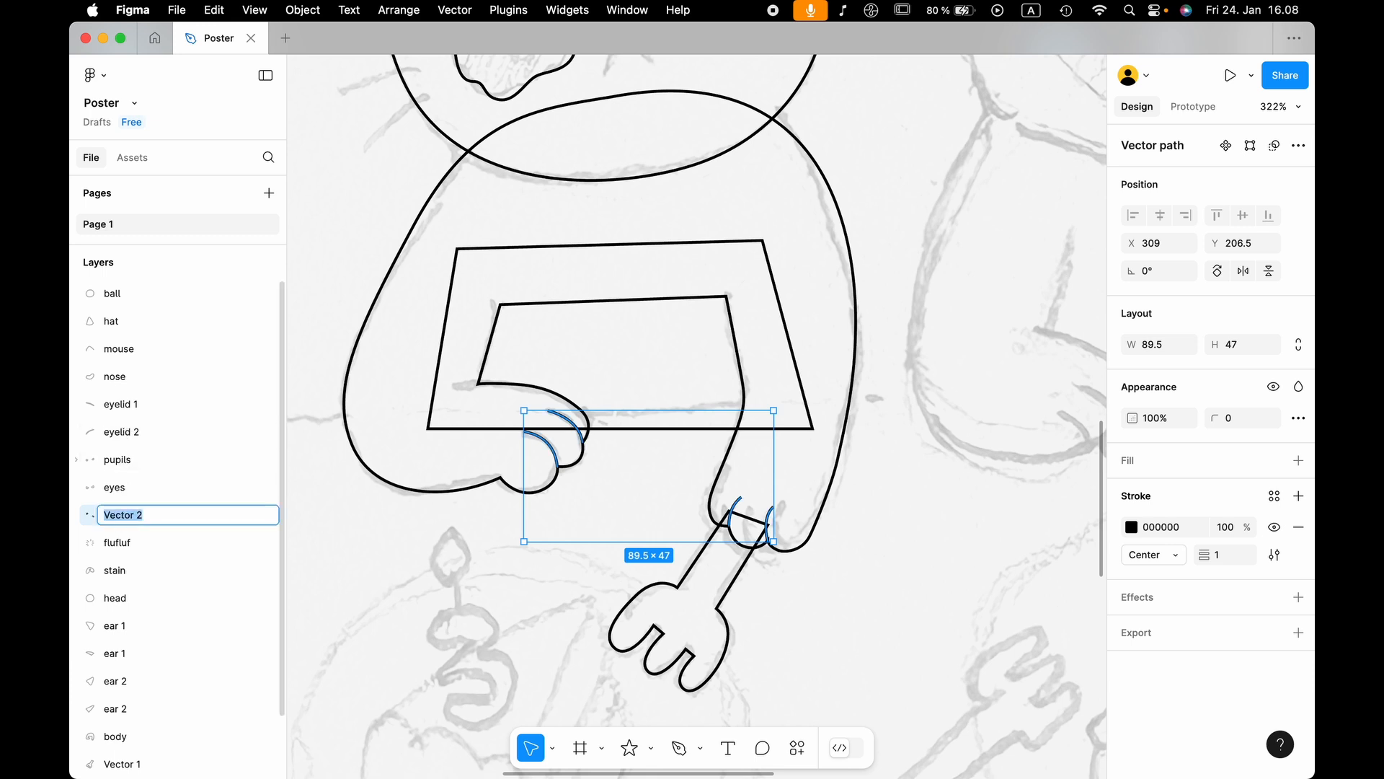
pyautogui.write(' 1')
pyautogui.press('Return')
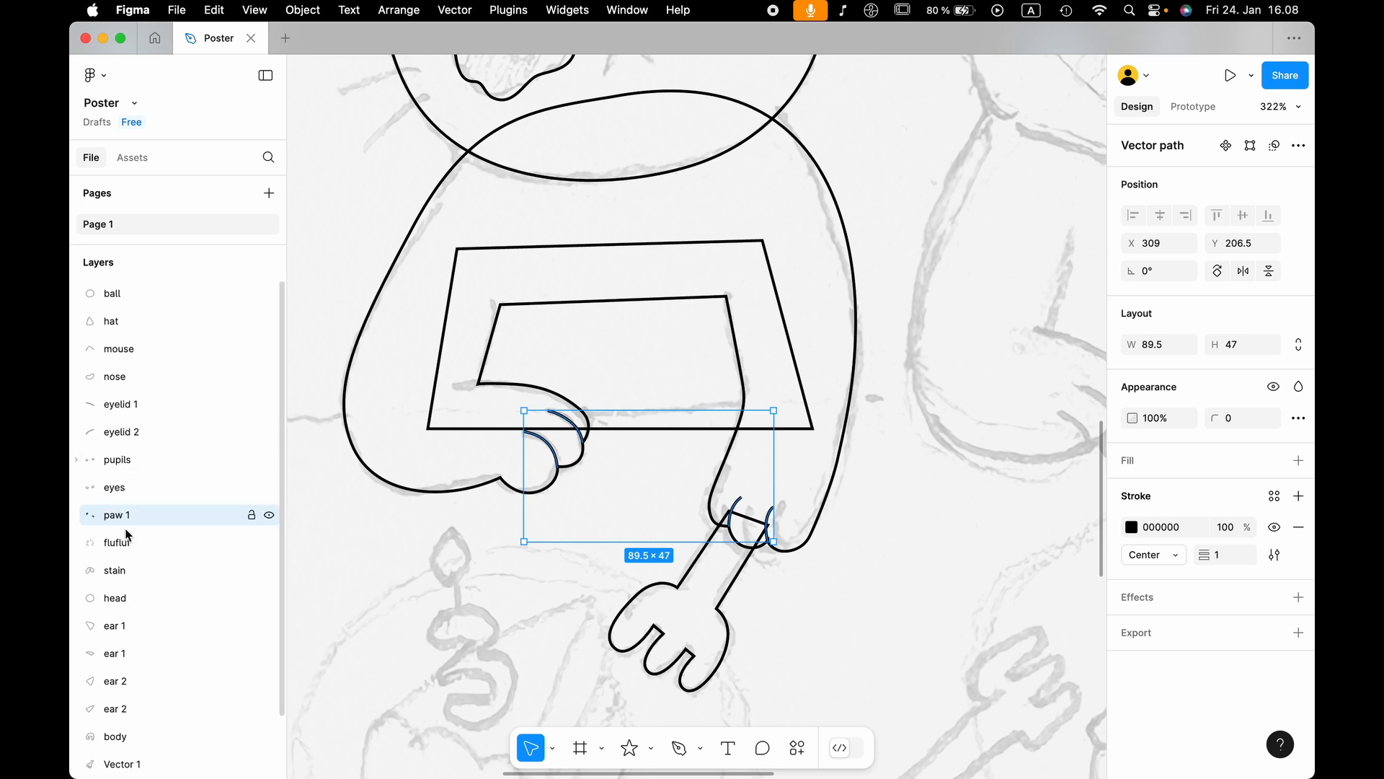
pyautogui.scroll(5, 615, 380)
pyautogui.scroll(5, 615, 381)
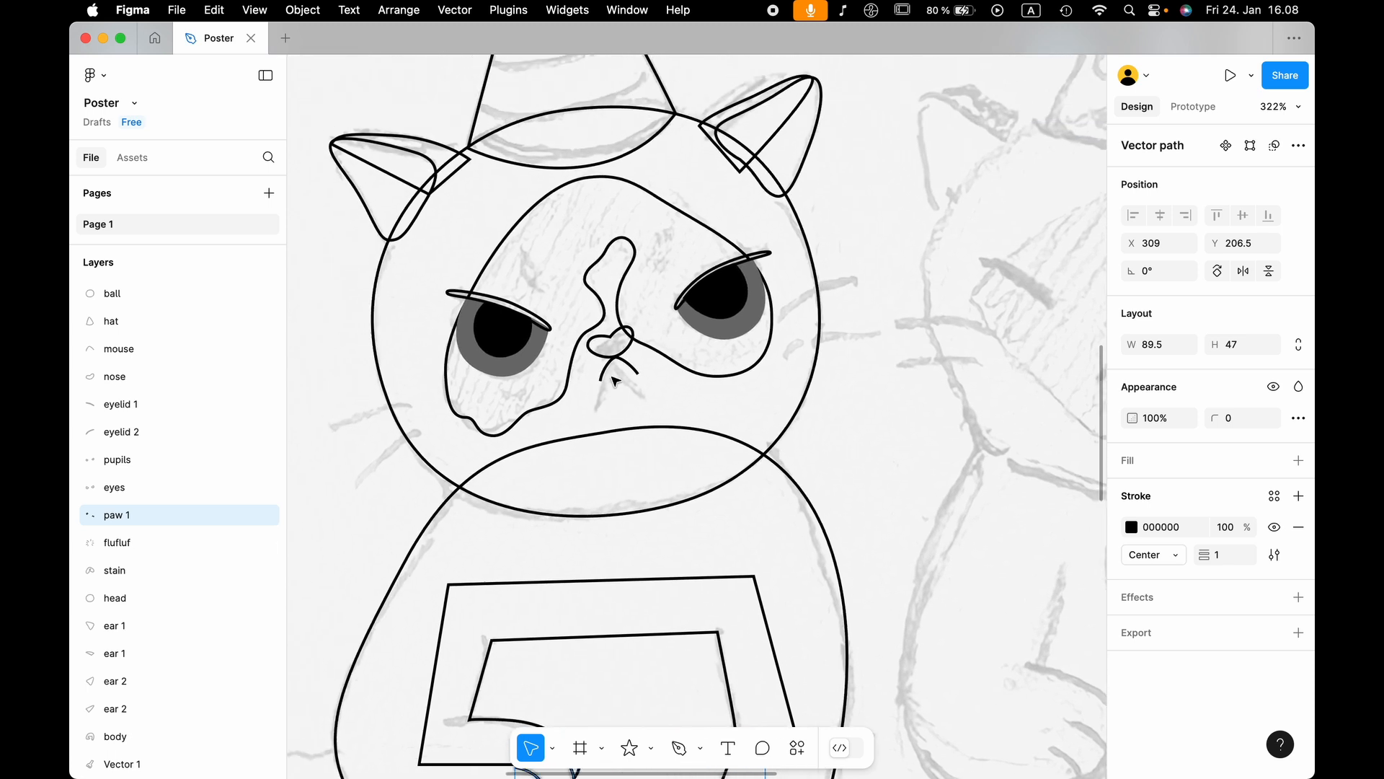
pyautogui.doubleClick(115, 514)
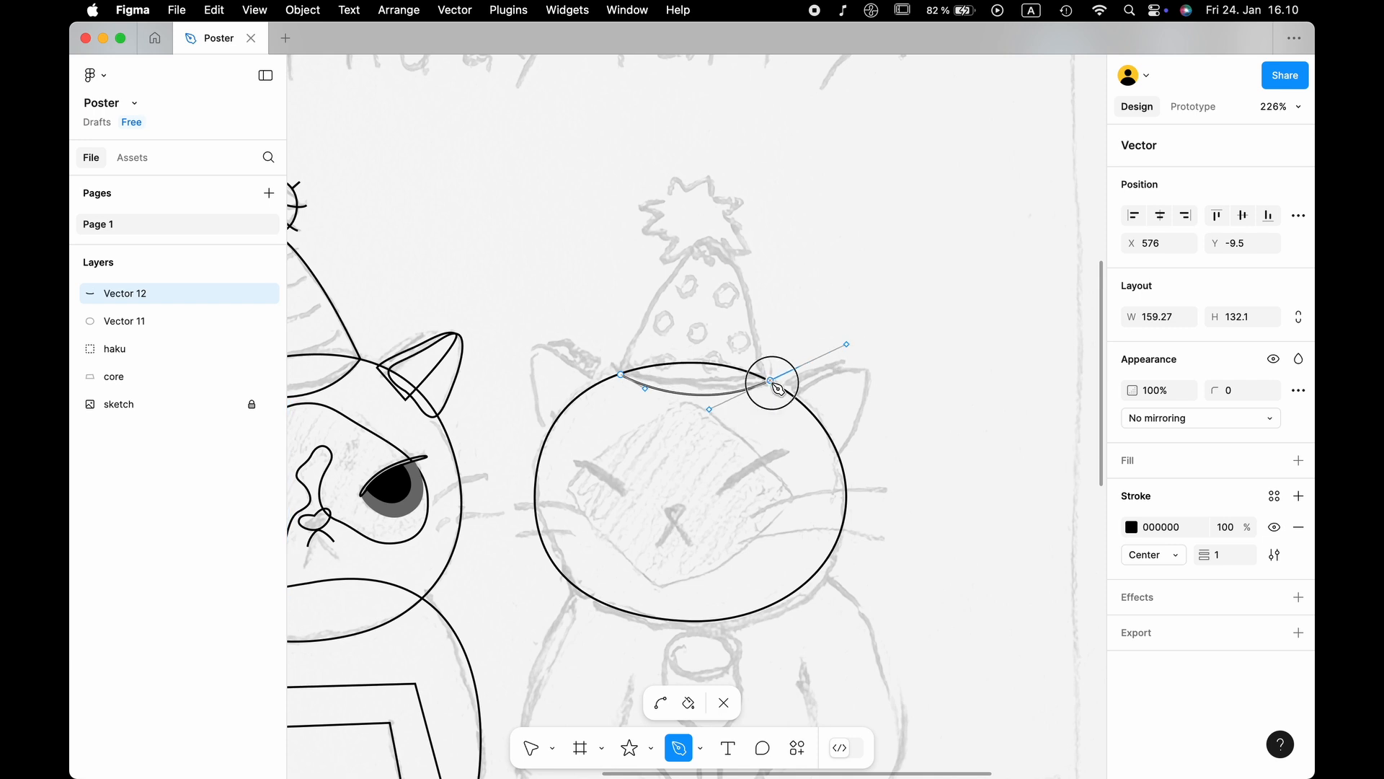
# Finish tracing the second cat's cone-shaped party hat as a closed path with a rounded tip and curved brim.
pyautogui.click(714, 223)
pyautogui.click(770, 380)
pyautogui.moveTo(638, 391); pyautogui.dragTo(646, 398)
pyautogui.press('Escape')
pyautogui.scroll(5, 694, 123)
# Trace the spiky, star-like pompom at the tip of the second cat's hat as a closed straight-edged path.
pyautogui.press('p')
pyautogui.click(650, 257)
pyautogui.click(661, 226)
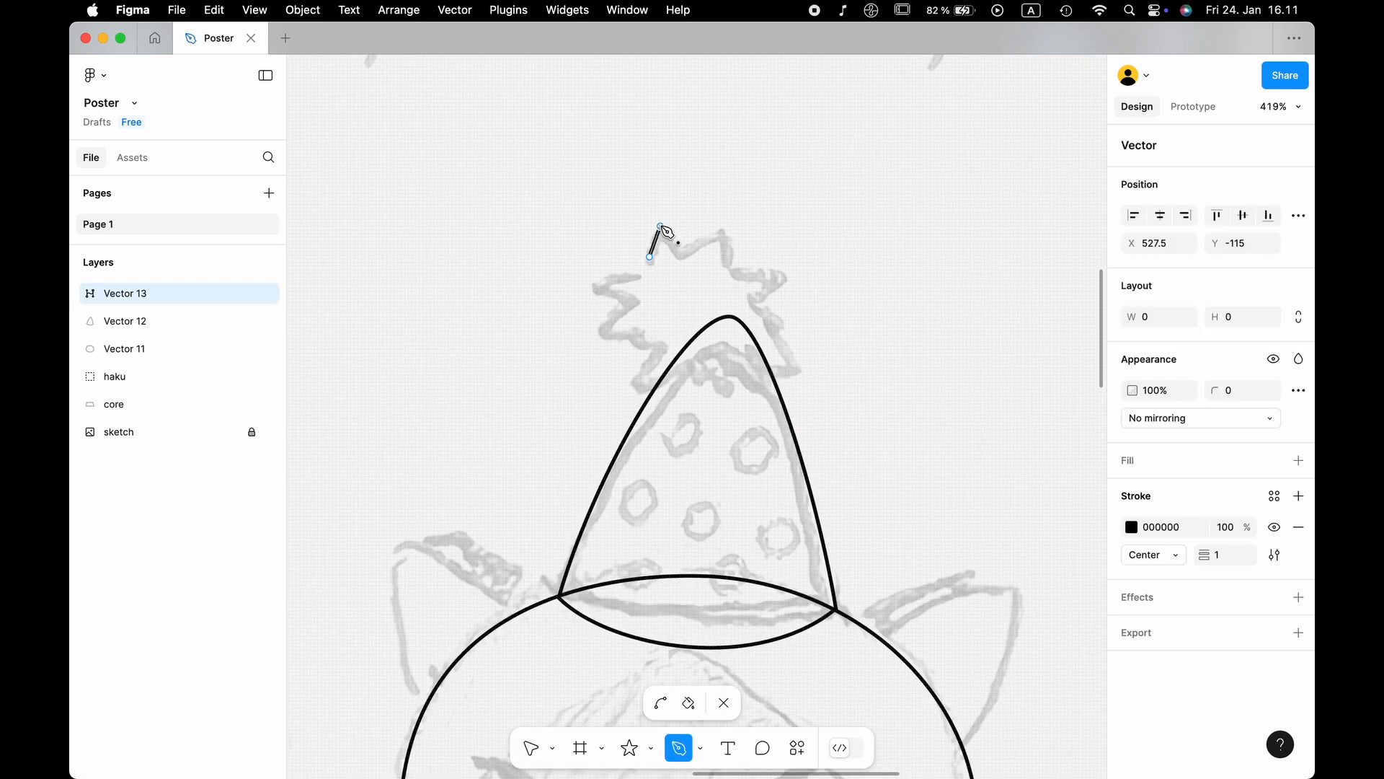
pyautogui.click(688, 249)
pyautogui.click(727, 227)
pyautogui.click(617, 270)
pyautogui.click(649, 256)
# Rename the second cat's pompom, hat and head outline layers as fluf, hat and head.
pyautogui.doubleClick(125, 293)
pyautogui.write('fluf')
pyautogui.doubleClick(125, 321)
pyautogui.write('hat')
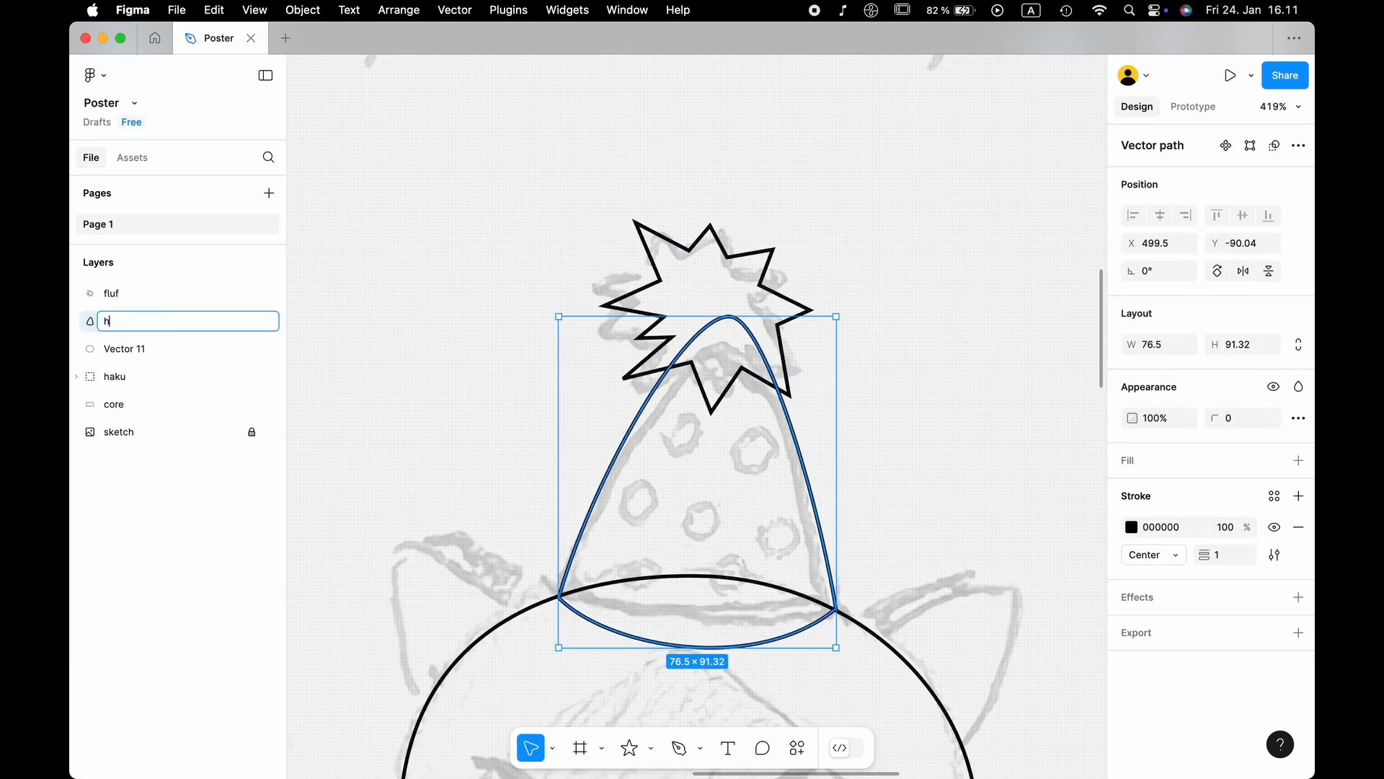
pyautogui.doubleClick(125, 349)
pyautogui.write('head')
# Trace the second cat's remaining ear, left of the hat, as a closed curved outline overlapping the head.
pyautogui.press('p')
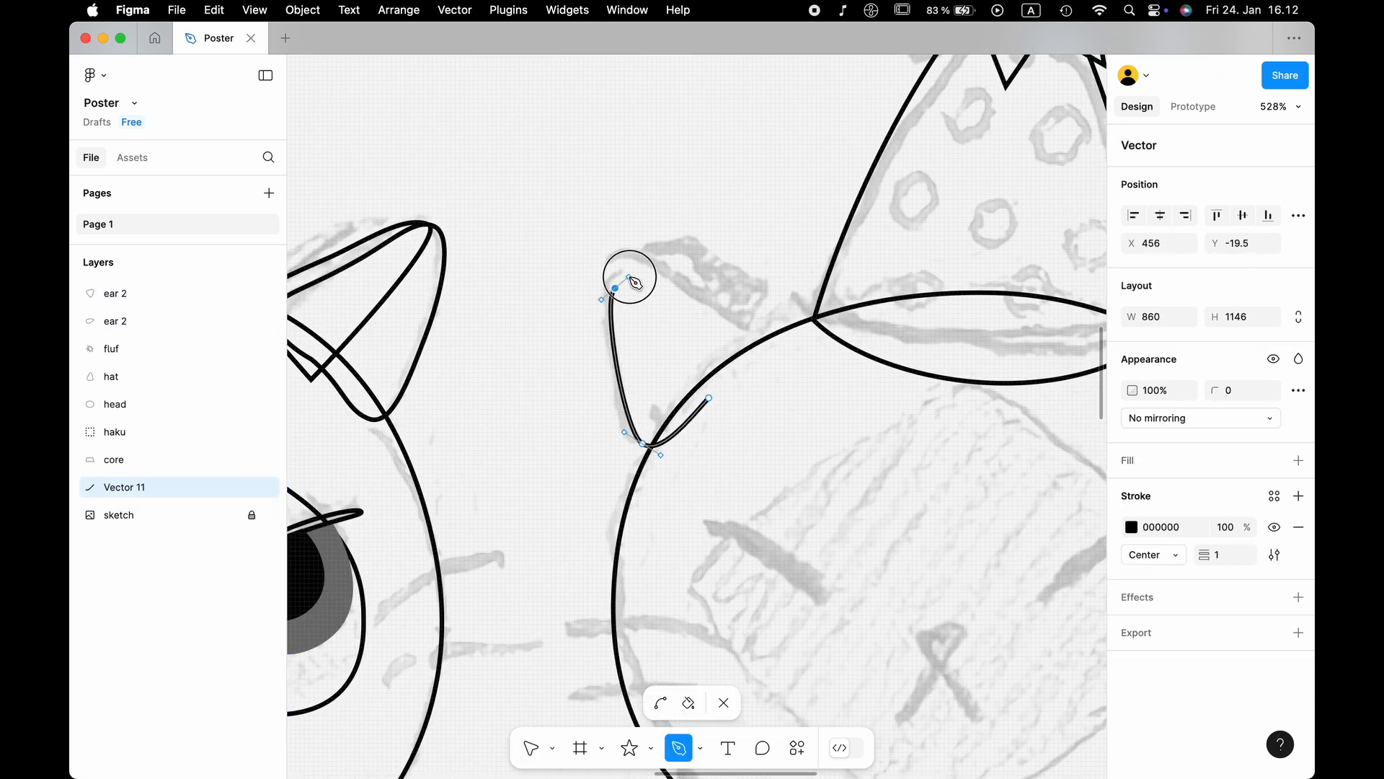
pyautogui.press('Escape')
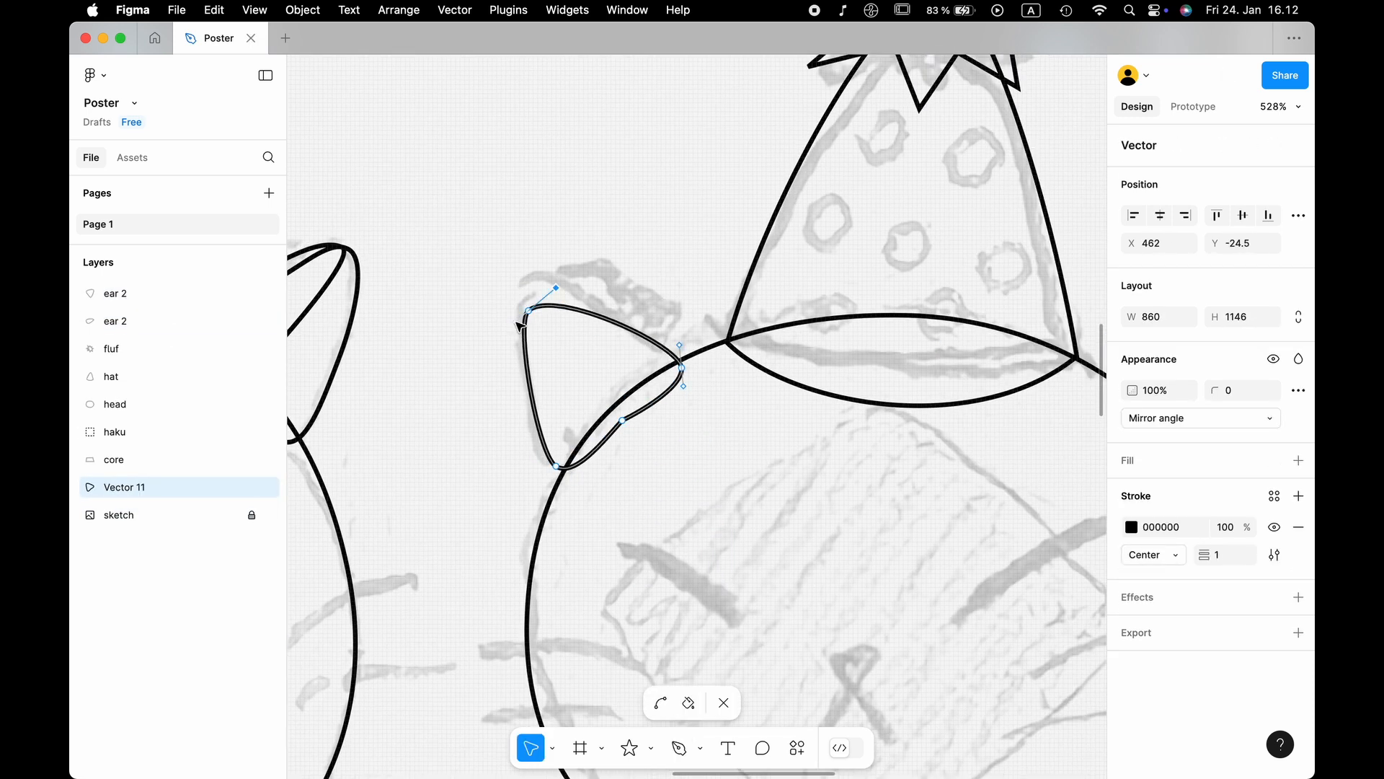
pyautogui.scroll(-5, 621, 280)
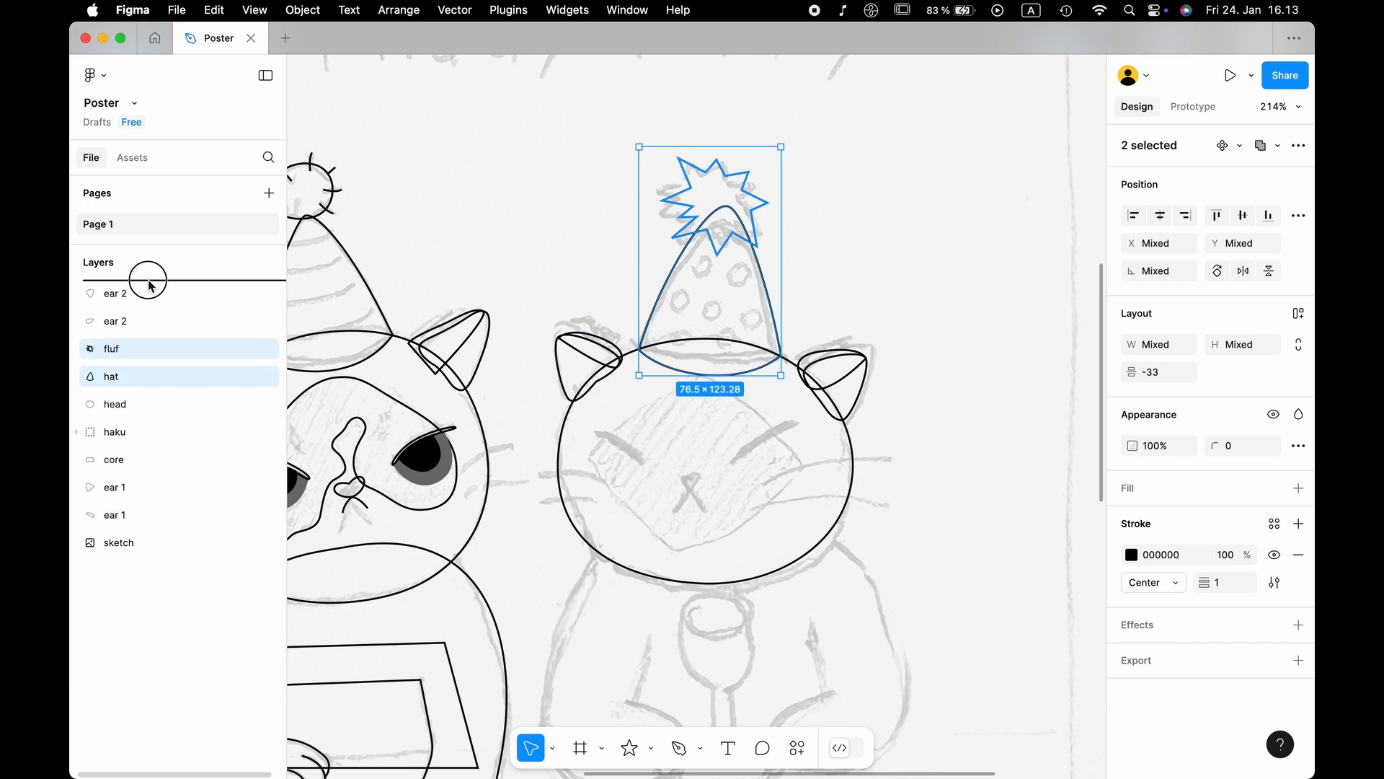
# Bring the fluf and hat layers to the front of the layer order and place the ear 1 layers below head.
pyautogui.moveTo(145, 278); pyautogui.dragTo(145, 283)
pyautogui.click(113, 487)
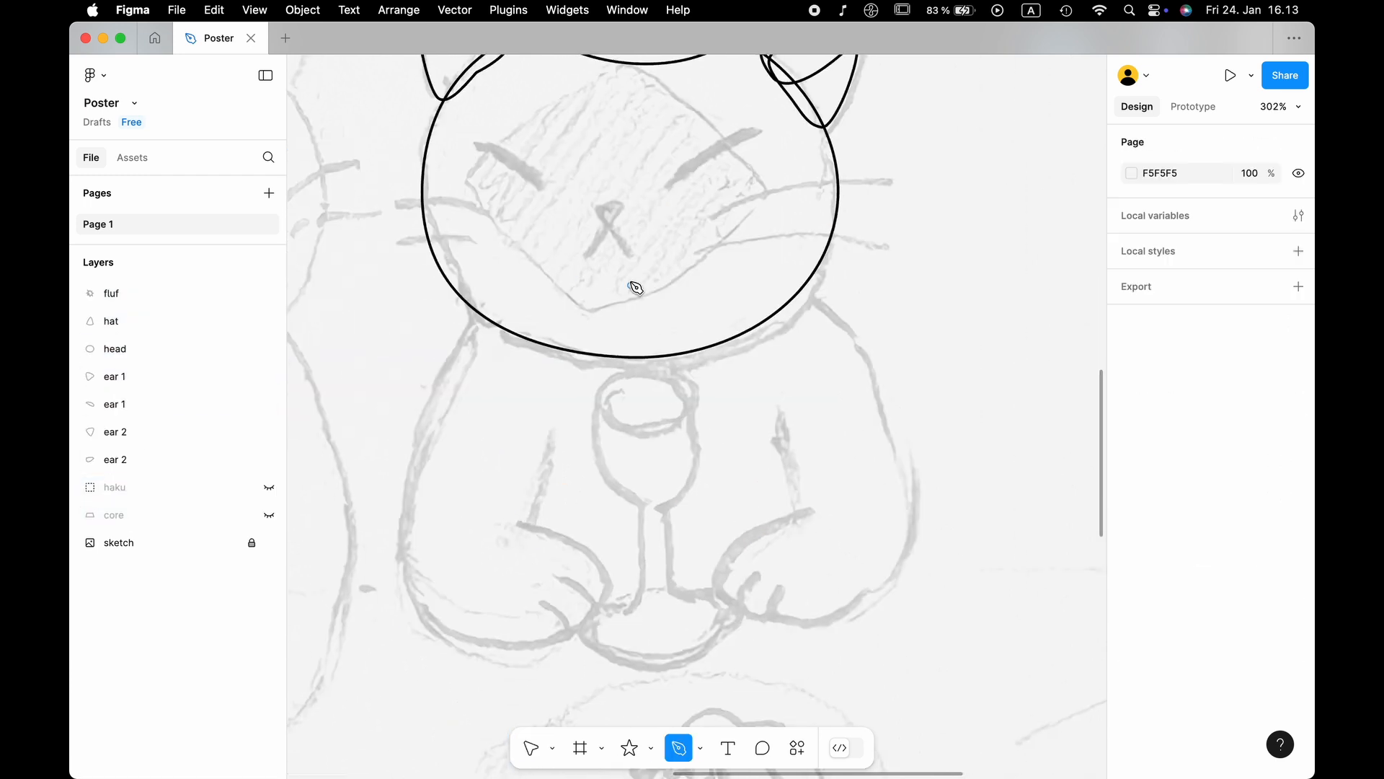
# Trace the second cat's body from under the head around both arms and paws, and refine the right-hand paw's curve.
pyautogui.click(629, 274)
pyautogui.moveTo(427, 421); pyautogui.dragTo(416, 476)
pyautogui.moveTo(456, 635); pyautogui.dragTo(479, 639)
pyautogui.moveTo(571, 635); pyautogui.dragTo(583, 611)
pyautogui.moveTo(597, 608); pyautogui.dragTo(597, 577)
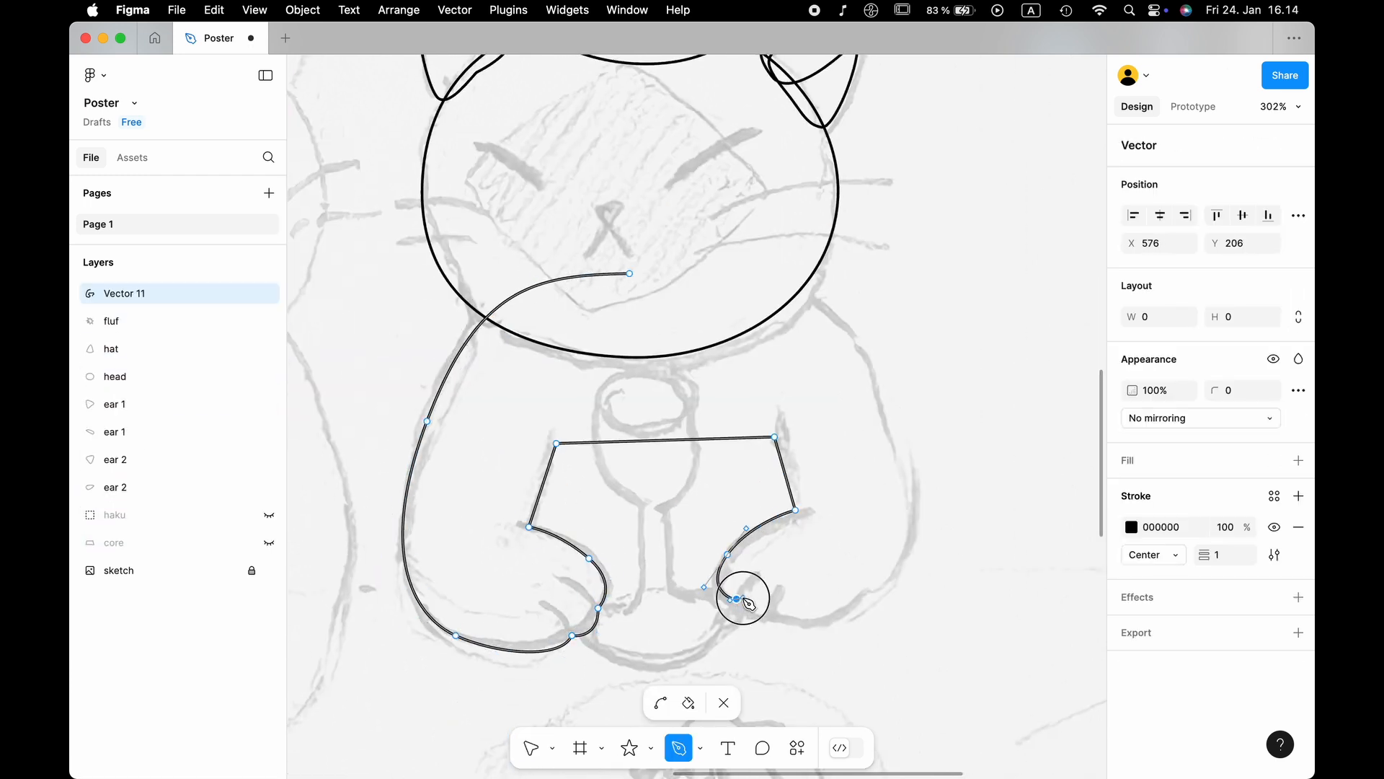
pyautogui.scroll(5, 742, 593)
pyautogui.scroll(-5, 720, 584)
pyautogui.press('Escape')
pyautogui.doubleClick(540, 595)
pyautogui.click(798, 524)
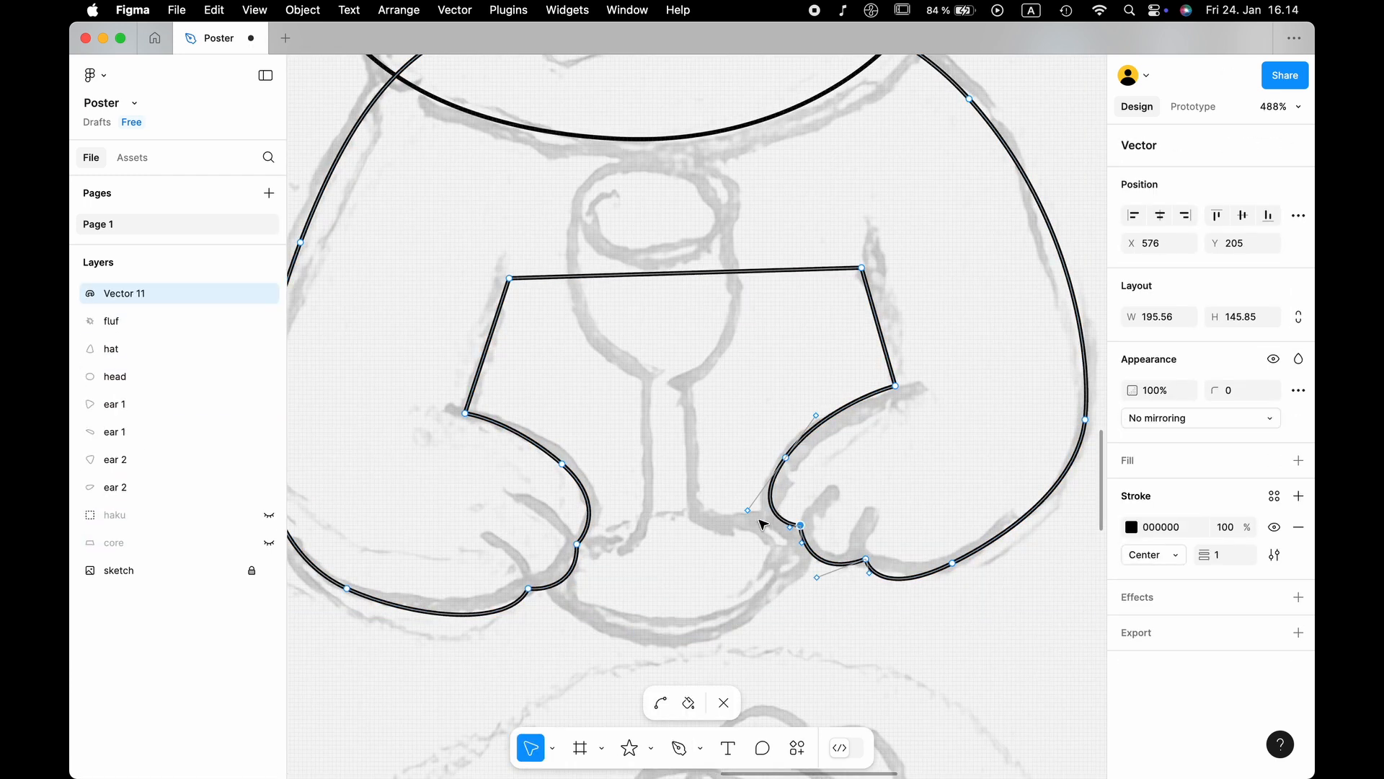
# Trace the two curved finger lines on the second cat's left-hand paw.
pyautogui.press('p')
pyautogui.click(534, 504)
pyautogui.moveTo(584, 550); pyautogui.dragTo(598, 584)
pyautogui.scroll(5, 562, 591)
pyautogui.moveTo(501, 556); pyautogui.dragTo(523, 493)
pyautogui.moveTo(572, 373); pyautogui.dragTo(439, 339)
# Trace the two curved finger lines on the second cat's right-hand paw.
pyautogui.scroll(-5, 548, 403)
pyautogui.click(579, 504)
pyautogui.moveTo(640, 424); pyautogui.dragTo(670, 423)
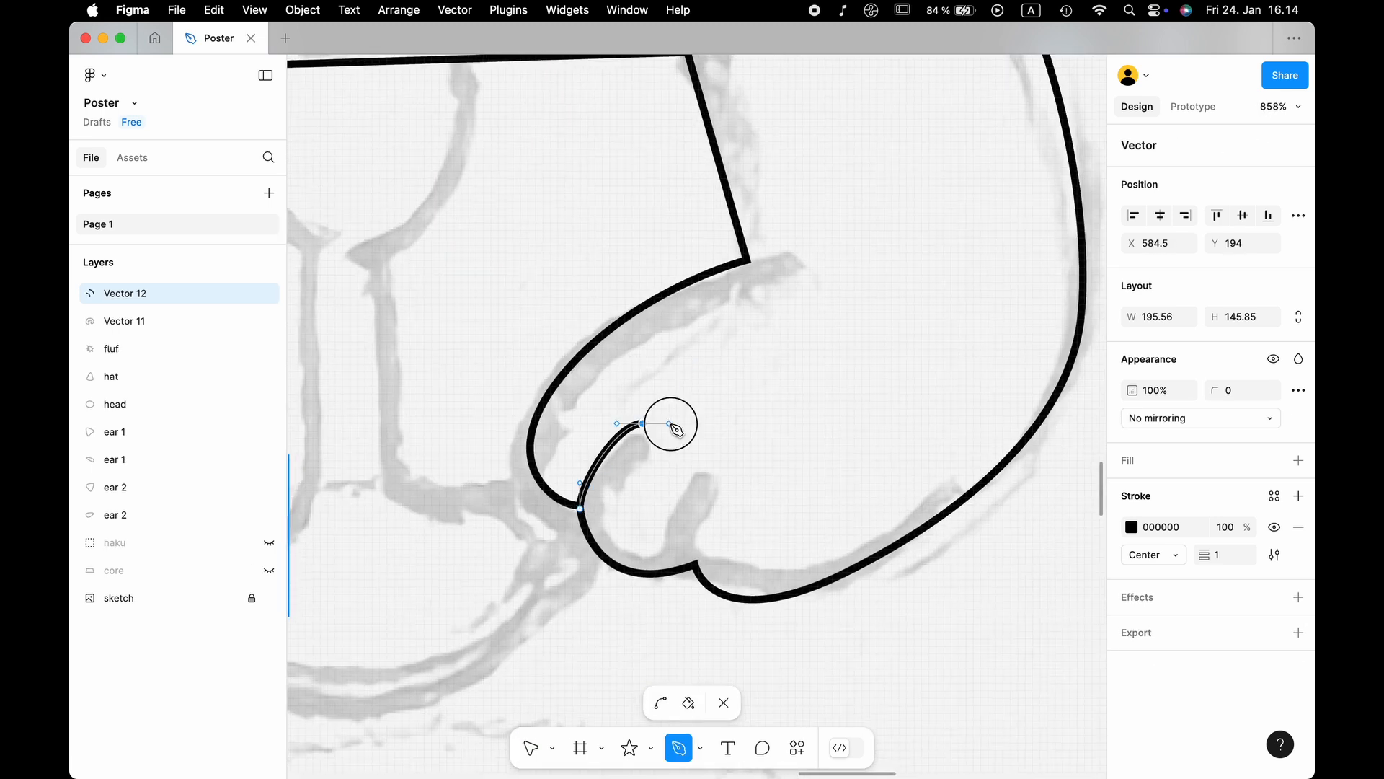
pyautogui.click(693, 565)
pyautogui.moveTo(727, 475); pyautogui.dragTo(769, 459)
pyautogui.press('Escape')
# Trace the oval foot of the wine glass between the paws and adjust its curve to the sketch.
pyautogui.press('p')
pyautogui.moveTo(562, 464); pyautogui.dragTo(519, 463)
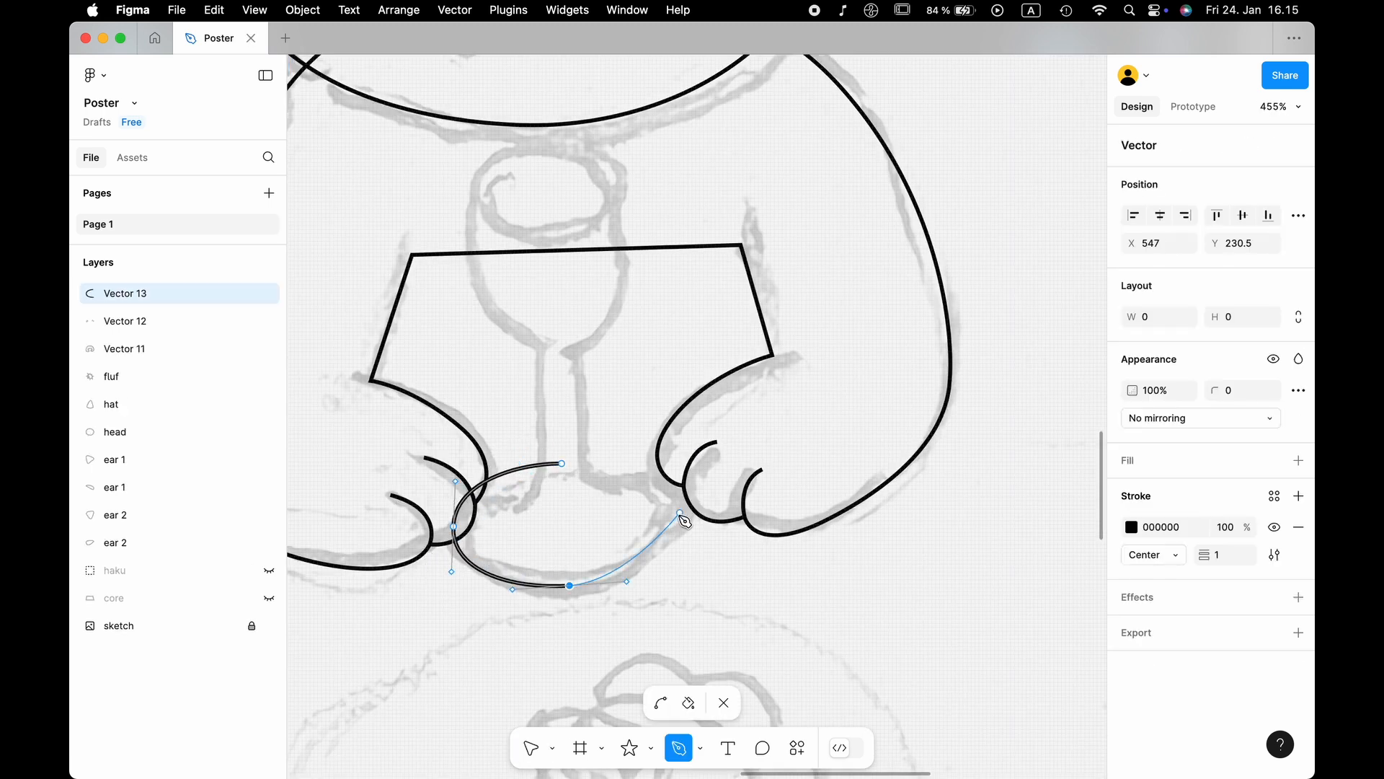
pyautogui.click(562, 463)
pyautogui.press('Escape')
pyautogui.moveTo(670, 526)
pyautogui.mouseDown()
pyautogui.moveTo(670, 487)
pyautogui.moveTo(699, 528)
pyautogui.mouseUp()
# Trace the wine glass's narrow stem as a closed path that flares out onto the foot.
pyautogui.press('p')
pyautogui.click(521, 511)
pyautogui.moveTo(546, 440); pyautogui.dragTo(547, 411)
pyautogui.click(540, 339)
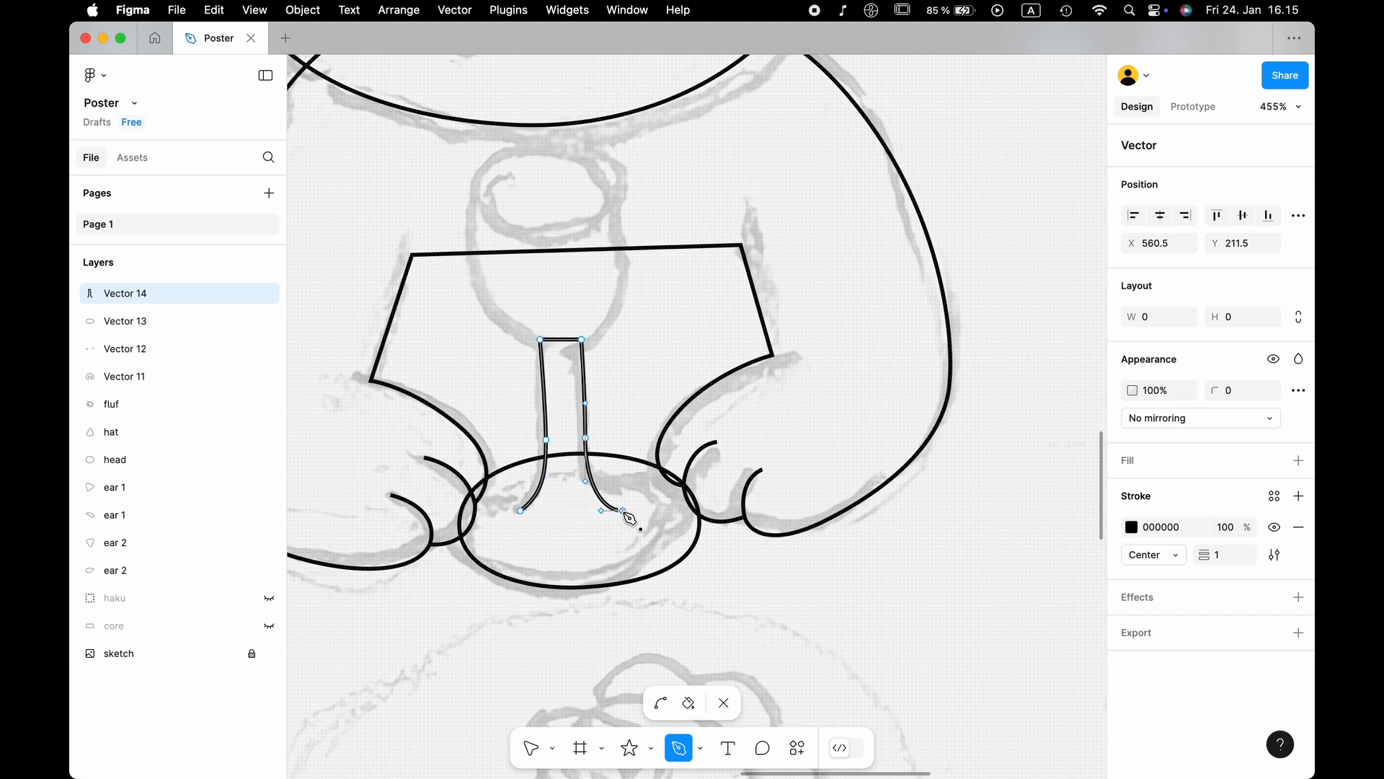
pyautogui.click(521, 510)
pyautogui.press('Escape')
# Trace the wine glass's rounded bowl and the oval rim at its opening as closed paths.
pyautogui.scroll(3, 562, 288)
pyautogui.press('p')
pyautogui.moveTo(474, 244); pyautogui.dragTo(474, 327)
pyautogui.moveTo(584, 447); pyautogui.dragTo(695, 447)
pyautogui.moveTo(667, 245); pyautogui.dragTo(668, 202)
pyautogui.click(474, 244)
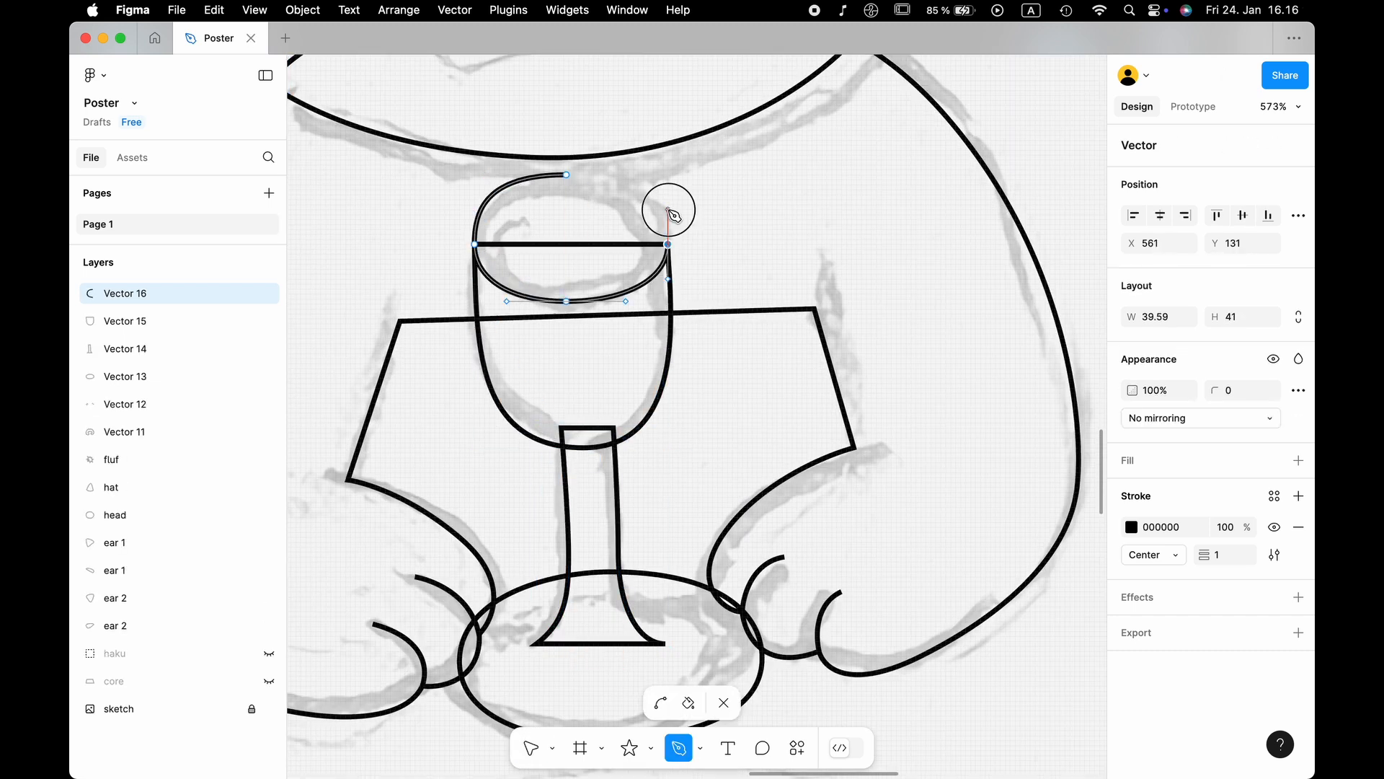
pyautogui.click(566, 174)
pyautogui.press('Escape')
# Trace the second cat's right-hand closed eye as a thin curved shape and refine its upper curve.
pyautogui.scroll(8, 745, 216)
pyautogui.press('p')
pyautogui.click(618, 386)
pyautogui.moveTo(680, 346); pyautogui.dragTo(705, 337)
pyautogui.moveTo(761, 313); pyautogui.dragTo(762, 302)
pyautogui.moveTo(618, 386); pyautogui.dragTo(618, 363)
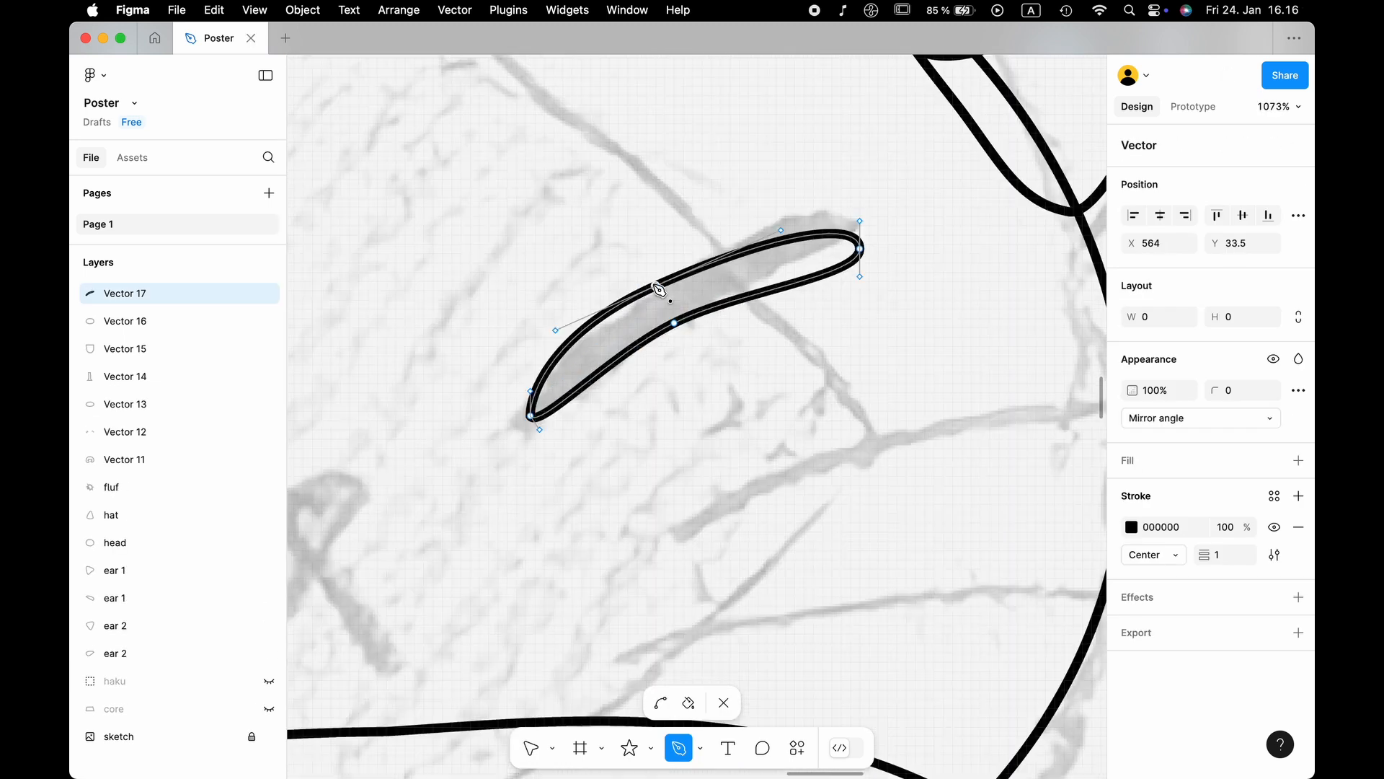
pyautogui.press('v')
pyautogui.moveTo(781, 229); pyautogui.dragTo(804, 252)
pyautogui.press('Escape')
# Trace the second cat's left-hand closed eye as a thin, closed curved shape.
pyautogui.scroll(-5, 865, 361)
pyautogui.scroll(3, 629, 346)
pyautogui.press('p')
pyautogui.moveTo(621, 424); pyautogui.dragTo(600, 425)
pyautogui.click(555, 379)
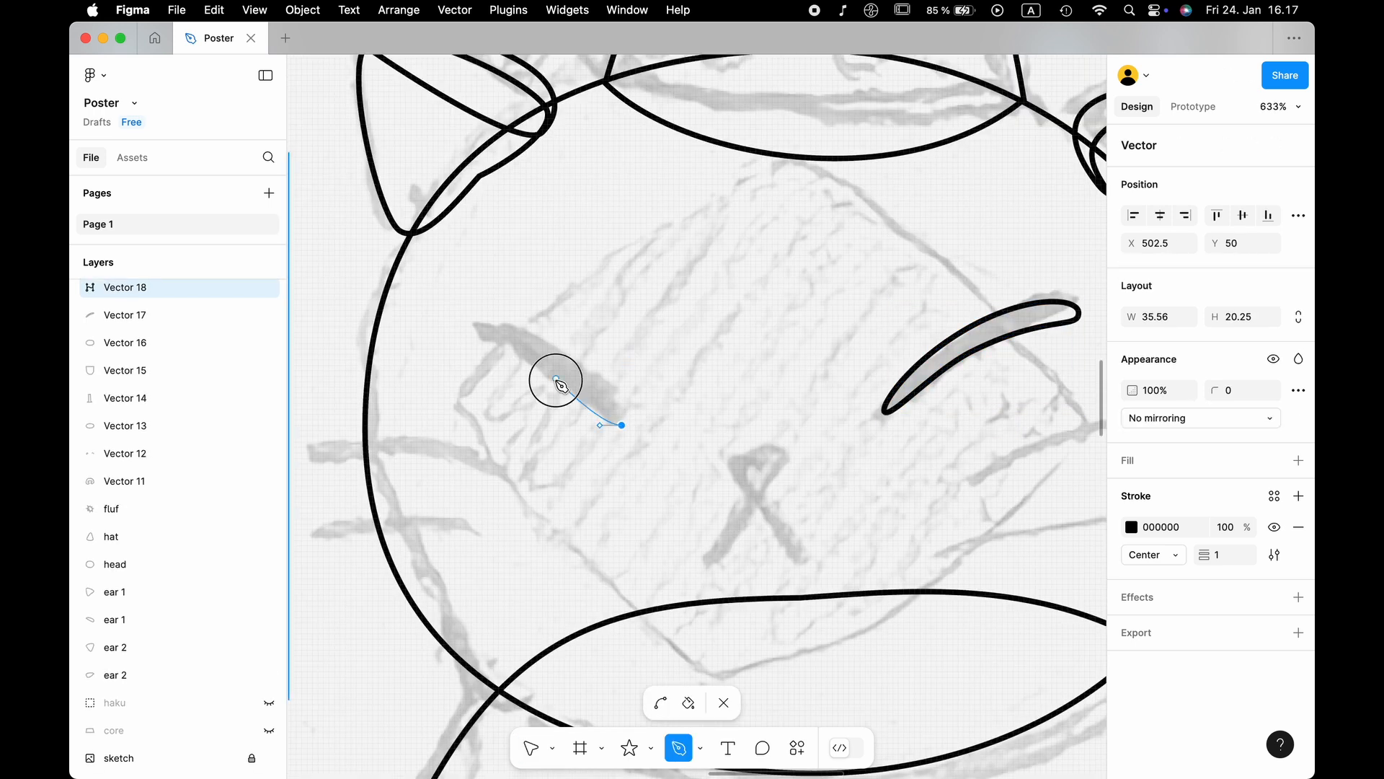
pyautogui.moveTo(463, 333); pyautogui.dragTo(462, 321)
pyautogui.moveTo(550, 343); pyautogui.dragTo(600, 367)
pyautogui.click(621, 424)
pyautogui.scroll(5, 622, 425)
pyautogui.press('v')
pyautogui.press('Escape')
# Trace the second cat's heart-shaped nose between the eyes.
pyautogui.scroll(-5, 726, 253)
pyautogui.moveTo(676, 332)
pyautogui.mouseDown()
pyautogui.moveTo(685, 317)
pyautogui.moveTo(664, 304)
pyautogui.mouseUp()
pyautogui.scroll(5, 728, 353)
pyautogui.press('p')
pyautogui.click(578, 325)
pyautogui.press('v')
pyautogui.scroll(-8, 689, 473)
pyautogui.scroll(8, 649, 461)
# Trace the second cat's mouth as an open arched line below the nose.
pyautogui.press('p')
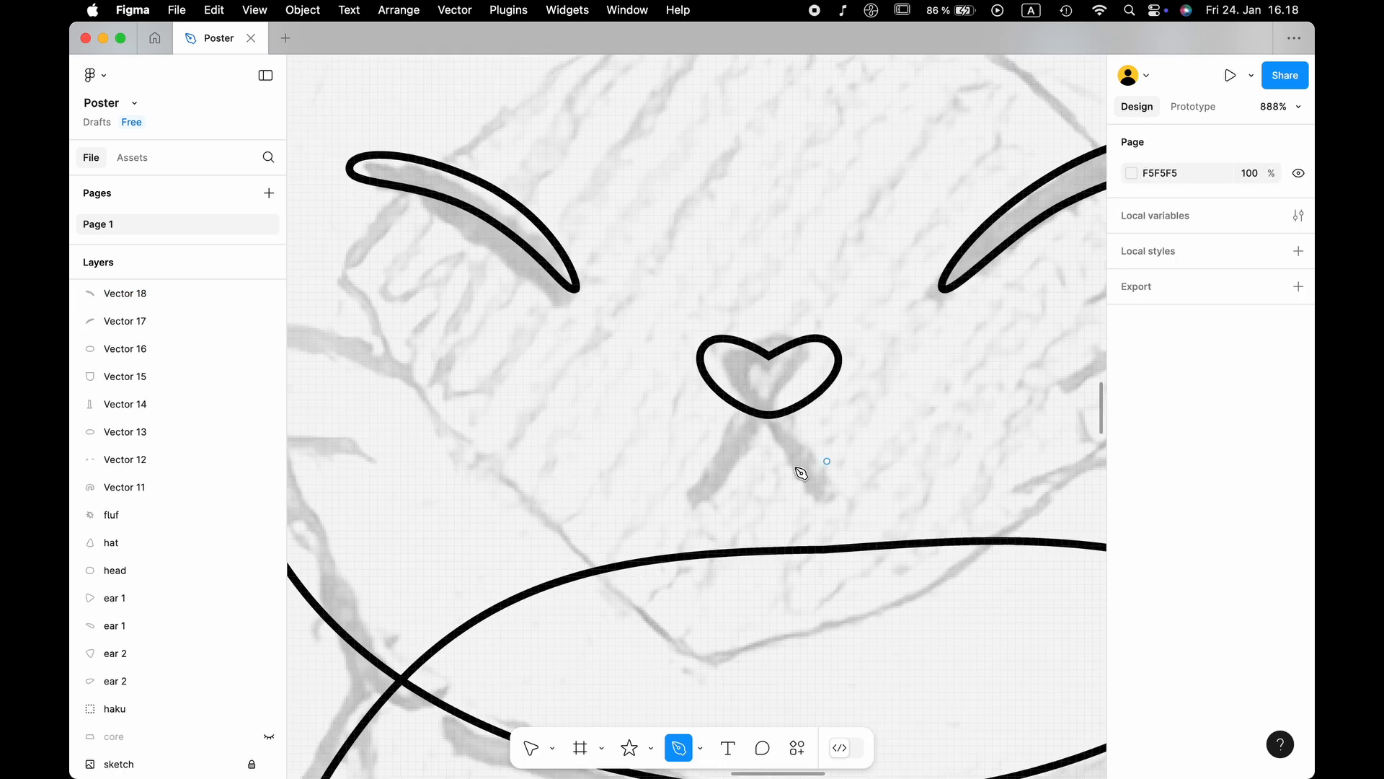
pyautogui.click(708, 472)
pyautogui.moveTo(769, 400); pyautogui.dragTo(799, 401)
pyautogui.click(815, 472)
pyautogui.press('Escape')
# Rename the arched mouth layer as mouth and the two closed-eye layers as eye 1 and eye 12.
pyautogui.doubleClick(121, 294)
pyautogui.write('mouth')
pyautogui.doubleClick(121, 349)
pyautogui.write('eye 12')
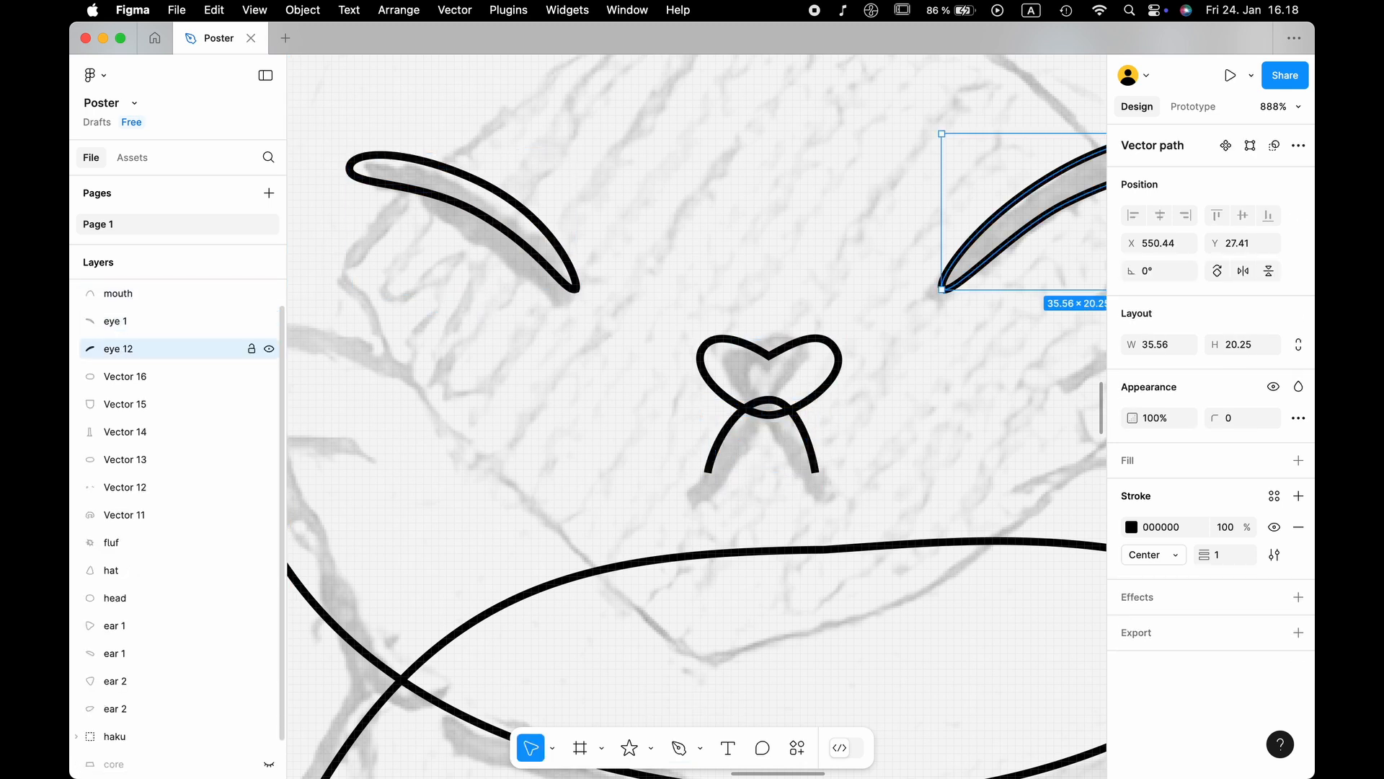
# Group the wine glass's foot, stem, bowl and rim layers and name the group glass.
pyautogui.click(126, 431)
pyautogui.press('super+g')
pyautogui.write('glass')
# Rename the Vector 12 paw lines as fingers and the Vector 11 outline as body.
pyautogui.doubleClick(124, 405)
pyautogui.write('fingers')
pyautogui.doubleClick(124, 432)
pyautogui.write('bodyp')
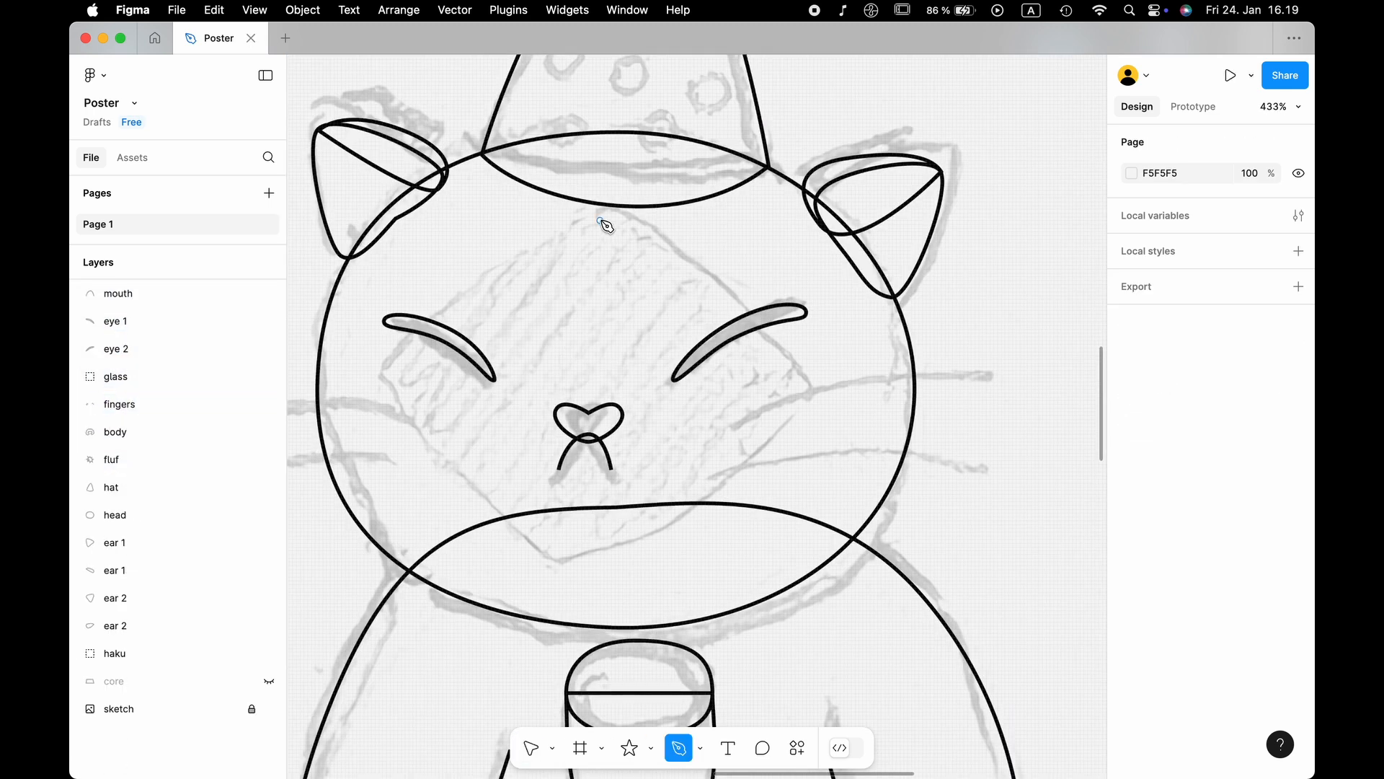
# Trace the patch around the second cat's eyes, nose and mouth as a closed path, and smooth its curves.
pyautogui.click(599, 192)
pyautogui.moveTo(383, 378); pyautogui.dragTo(382, 433)
pyautogui.moveTo(593, 563); pyautogui.dragTo(658, 561)
pyautogui.moveTo(823, 378); pyautogui.dragTo(824, 324)
pyautogui.click(600, 192)
pyautogui.moveTo(658, 563); pyautogui.dragTo(664, 564)
pyautogui.moveTo(383, 339); pyautogui.dragTo(382, 327)
pyautogui.moveTo(823, 325); pyautogui.dragTo(823, 344)
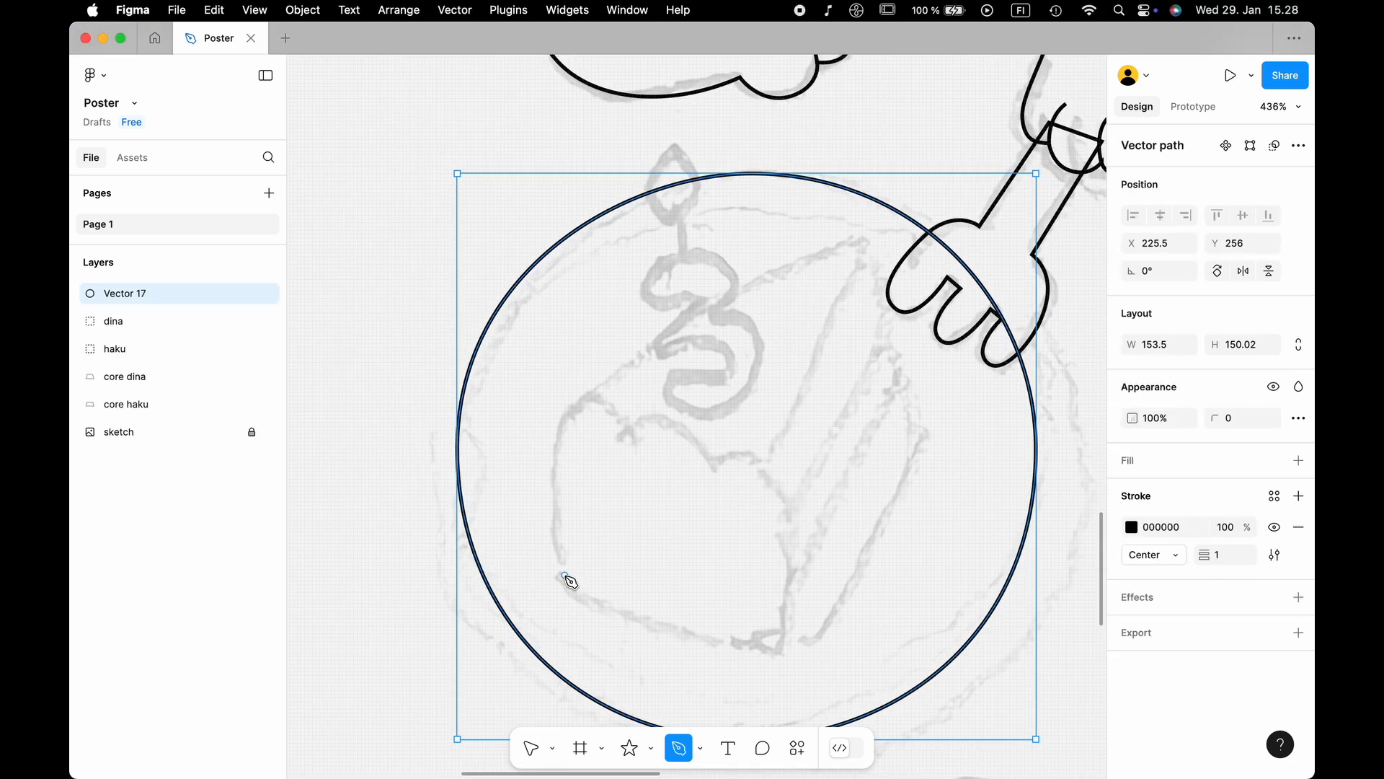
# Trace the cake slice's front face on the plate as a closed path with a wavy, scalloped upper edge.
pyautogui.click(566, 568)
pyautogui.moveTo(557, 431); pyautogui.dragTo(557, 404)
pyautogui.click(627, 424)
pyautogui.moveTo(714, 458); pyautogui.dragTo(732, 450)
pyautogui.moveTo(780, 490); pyautogui.dragTo(796, 552)
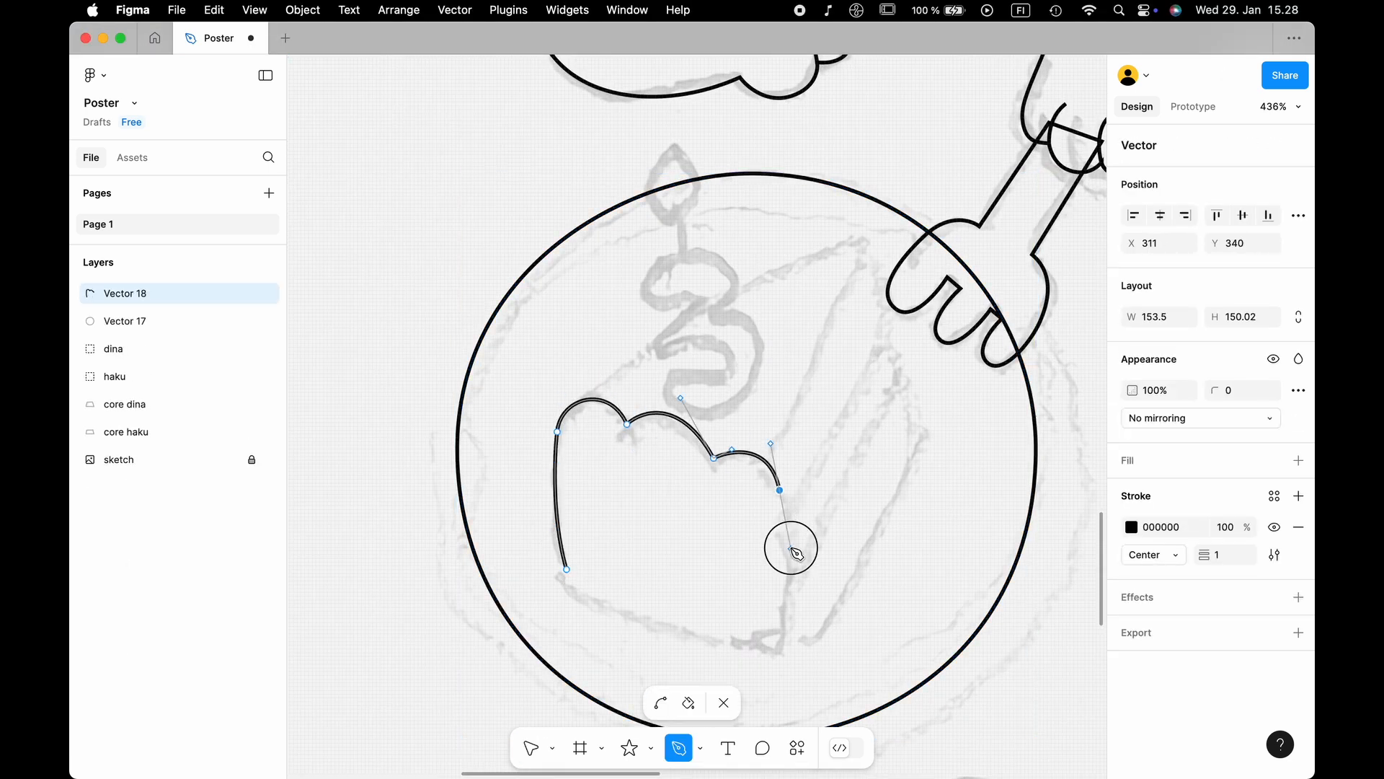
pyautogui.click(781, 649)
pyautogui.click(566, 568)
pyautogui.press('v')
# Trace the first cake slice's pointed top face and its curved side face as two closed paths.
pyautogui.press('p')
pyautogui.click(510, 473)
pyautogui.click(680, 293)
pyautogui.moveTo(717, 409); pyautogui.dragTo(724, 465)
pyautogui.moveTo(739, 370); pyautogui.dragTo(723, 400)
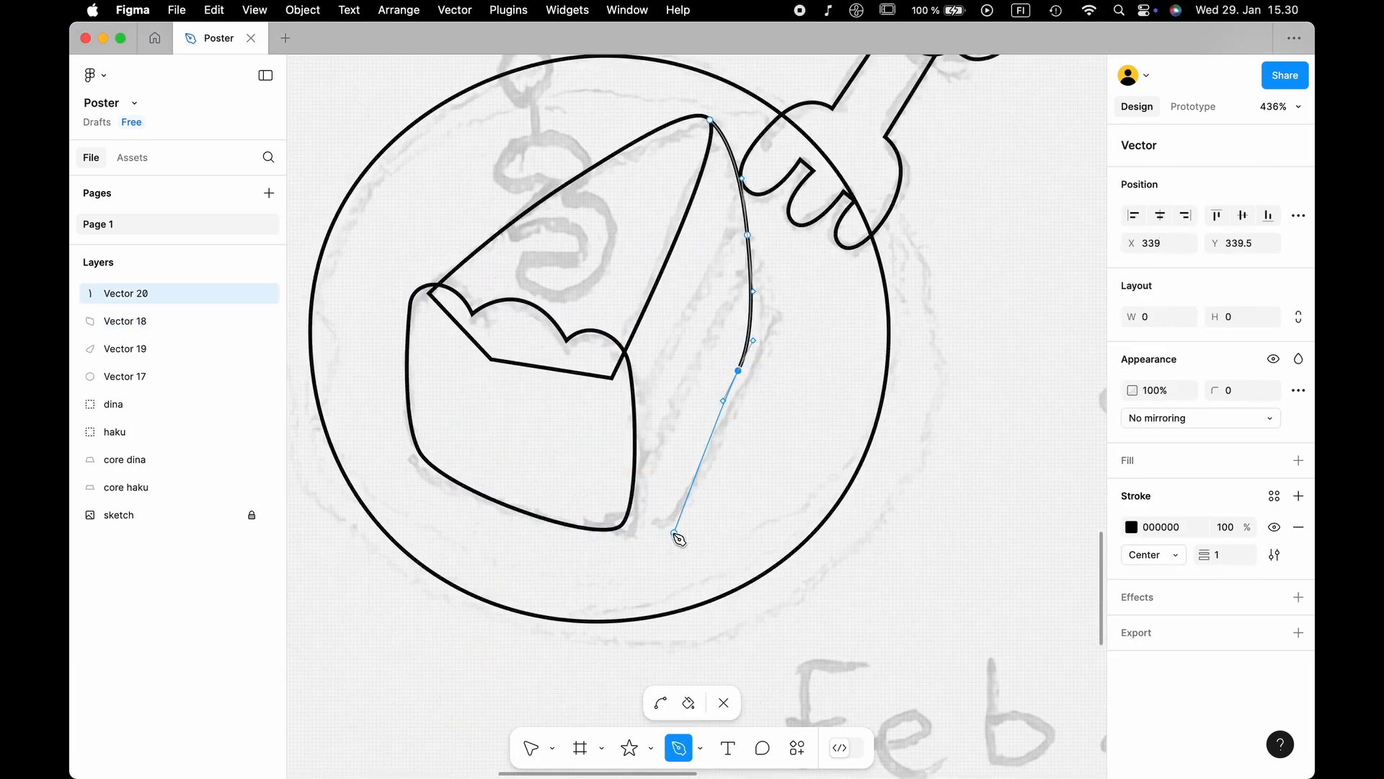
pyautogui.click(619, 530)
pyautogui.click(561, 310)
pyautogui.click(710, 119)
# Move the side face's layer beneath the top face, and group the slice and plate layers as cake haku.
pyautogui.moveTo(126, 293); pyautogui.dragTo(173, 349)
pyautogui.press('super+g')
pyautogui.click(992, 346)
# Draw a long stripe across the first slice's side face and combine the two shapes by Intersect and Exclude into a pink stripe on cream.
pyautogui.press('p')
pyautogui.click(252, 402)
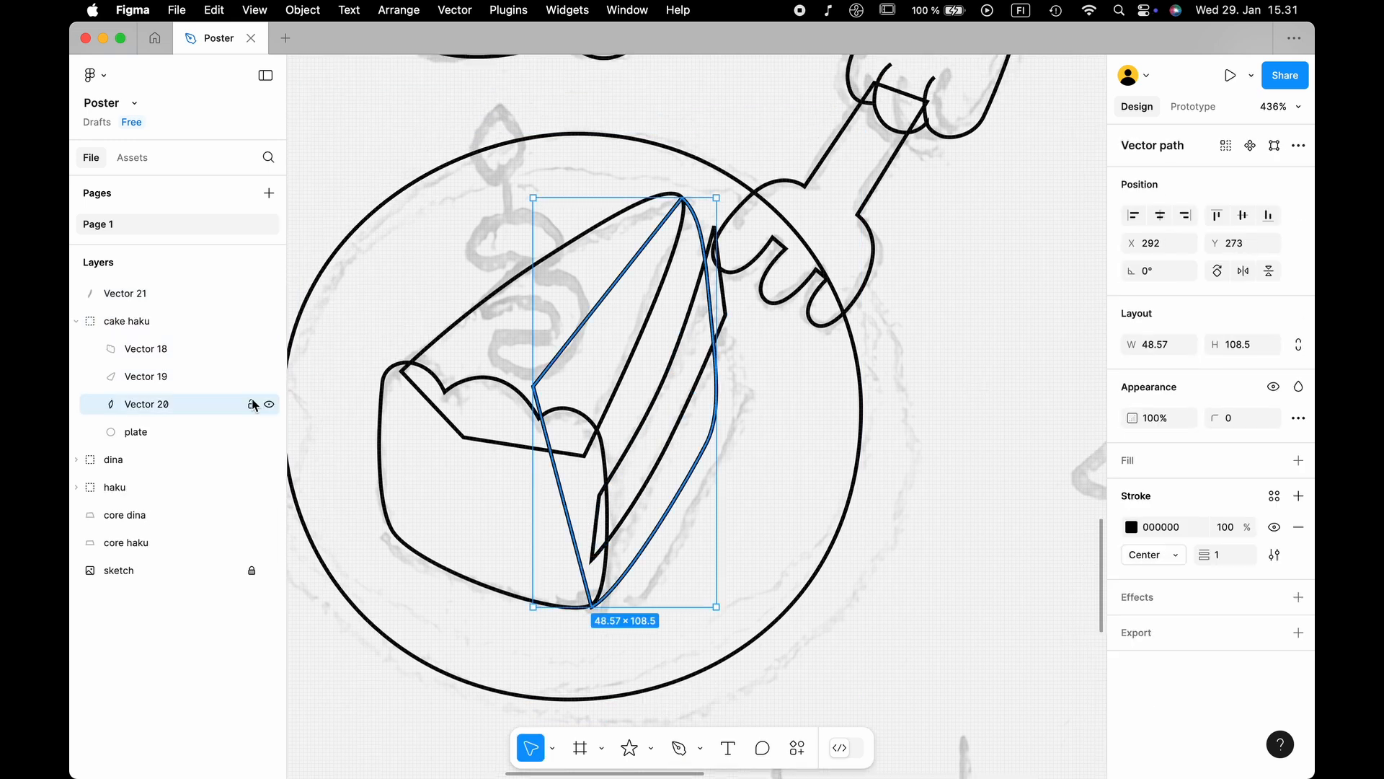
pyautogui.keyDown('shift'); pyautogui.click(176, 383); pyautogui.keyUp('shift')
pyautogui.click(964, 571)
# Trace the number 3 candle above the first cake slice as a closed, curved path.
pyautogui.press('p')
pyautogui.click(597, 324)
pyautogui.moveTo(670, 261); pyautogui.dragTo(713, 262)
pyautogui.moveTo(747, 310); pyautogui.dragTo(748, 333)
pyautogui.moveTo(721, 371); pyautogui.dragTo(697, 388)
pyautogui.moveTo(790, 429); pyautogui.dragTo(800, 497)
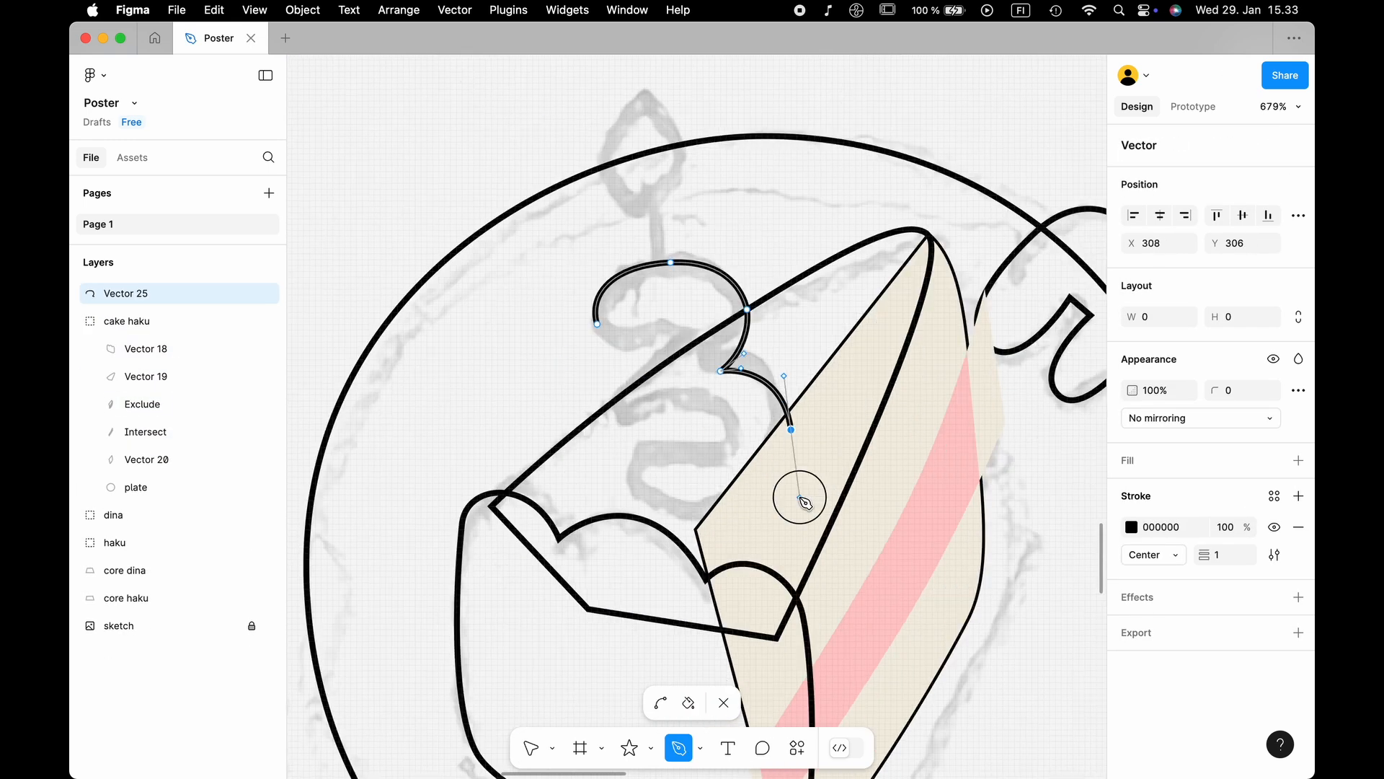
pyautogui.click(597, 323)
# Adjust the curves of the number 3 outline to follow the sketch more smoothly.
pyautogui.press('v')
pyautogui.scroll(5, 671, 324)
pyautogui.moveTo(791, 559); pyautogui.dragTo(791, 593)
pyautogui.moveTo(887, 498); pyautogui.dragTo(884, 445)
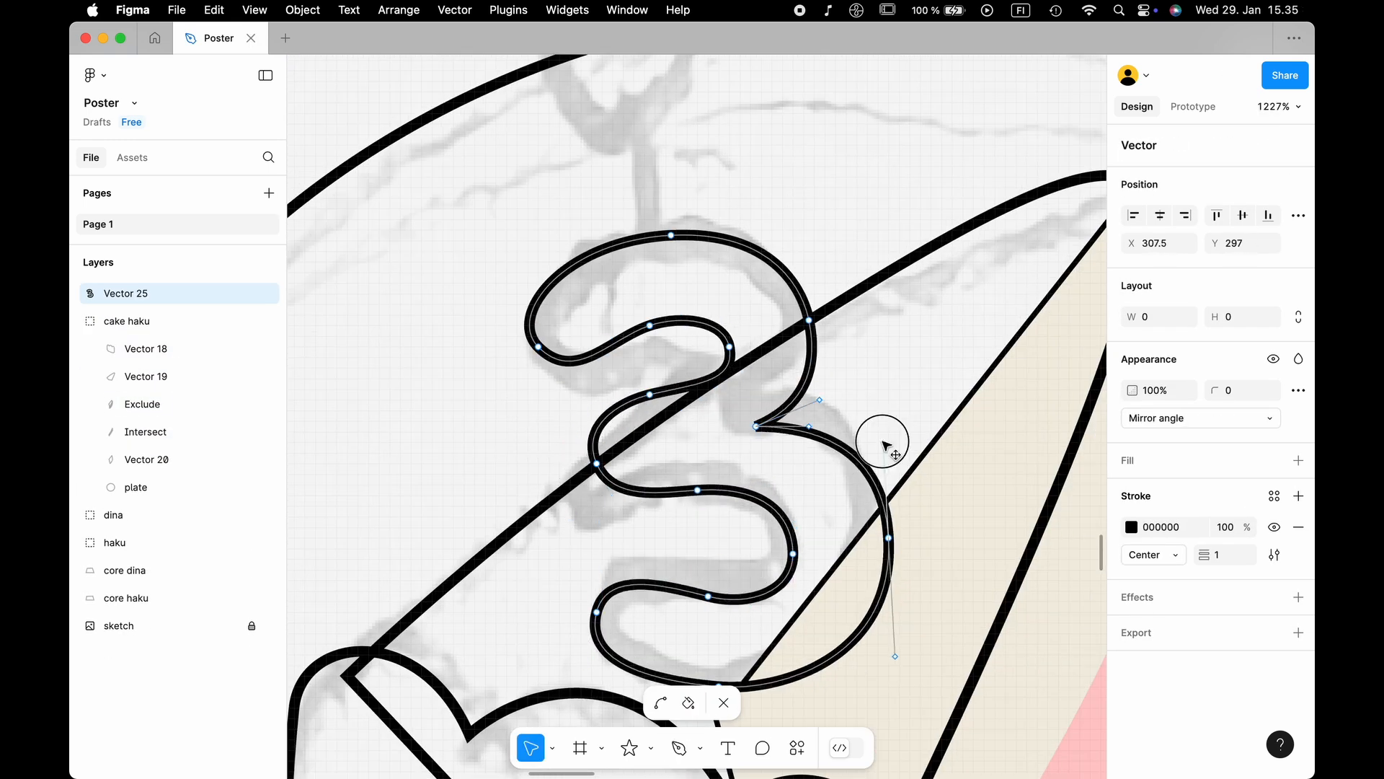
# Trace the wick and the pointed flame above the number 3 candle.
pyautogui.press('p')
pyautogui.click(676, 453)
pyautogui.click(658, 203)
# Draw the round plate around the second cake slice, about 153.5 by 154 in size, and round out its curves.
pyautogui.scroll(-10, 563, 284)
pyautogui.press('p')
pyautogui.press('v')
pyautogui.moveTo(894, 272); pyautogui.dragTo(930, 275)
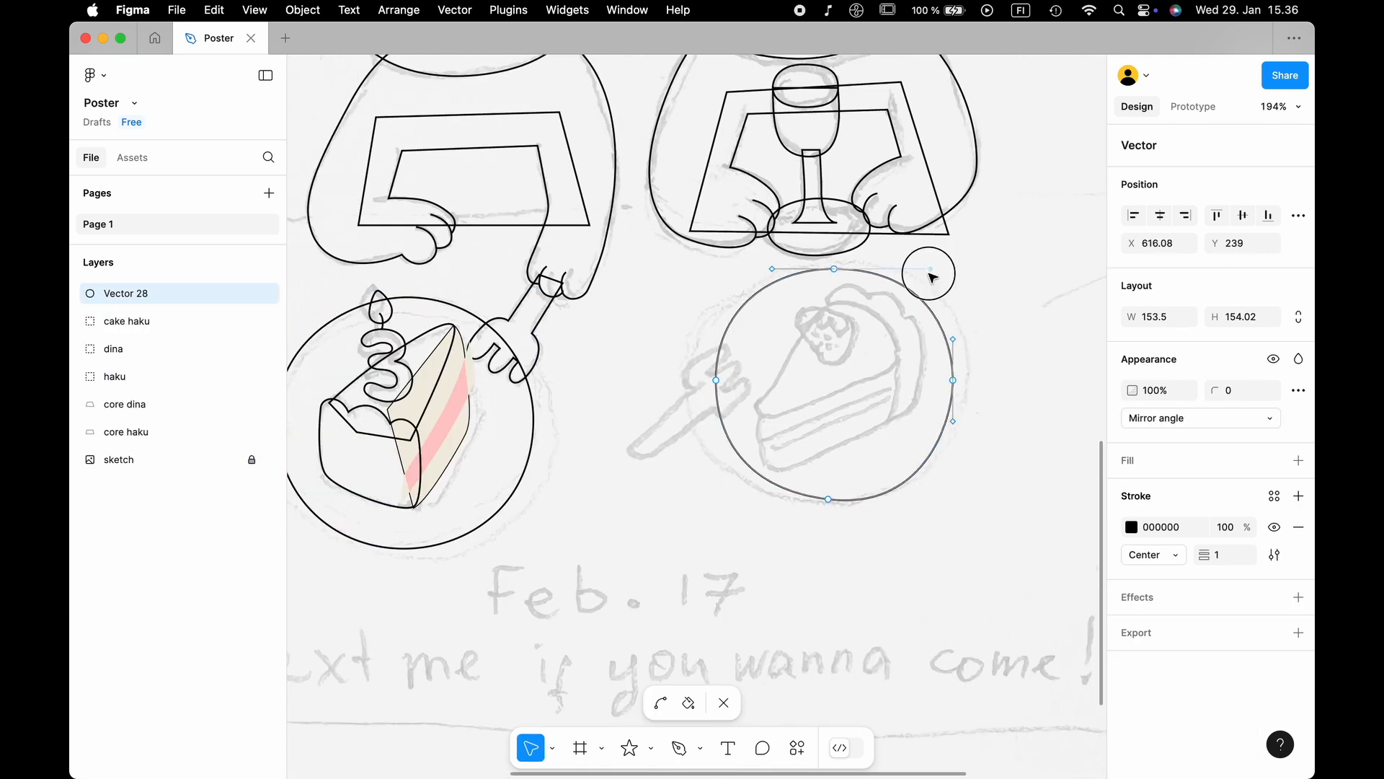
# Trace the second cake slice's top face as a closed path with rounded corners, and fine-tune its anchor points.
pyautogui.scroll(5, 829, 404)
pyautogui.press('p')
pyautogui.moveTo(551, 521); pyautogui.dragTo(527, 507)
pyautogui.moveTo(582, 441); pyautogui.dragTo(600, 407)
pyautogui.moveTo(710, 270); pyautogui.dragTo(737, 254)
pyautogui.moveTo(822, 301); pyautogui.dragTo(845, 323)
pyautogui.click(856, 414)
pyautogui.moveTo(624, 509); pyautogui.dragTo(592, 522)
pyautogui.click(551, 521)
pyautogui.press('v')
pyautogui.moveTo(582, 441); pyautogui.dragTo(578, 436)
pyautogui.moveTo(551, 521); pyautogui.dragTo(557, 516)
# Trace the second cake slice's side face as a closed path, and draw a diagonal stripe across it.
pyautogui.press('p')
pyautogui.click(555, 508)
pyautogui.moveTo(630, 643); pyautogui.dragTo(680, 624)
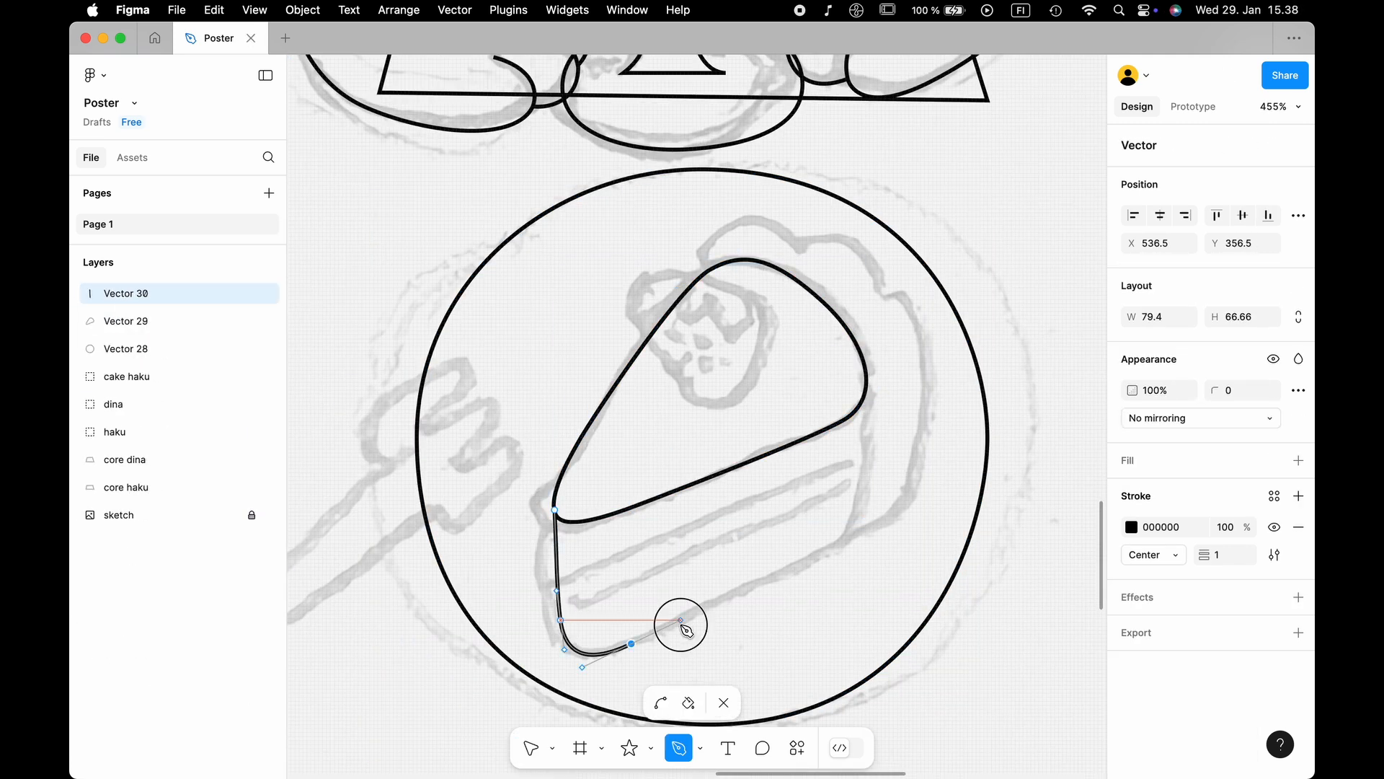
pyautogui.click(544, 582)
pyautogui.click(884, 450)
pyautogui.click(883, 487)
# Combine the second slice's side face and stripe by Intersect and Exclude, and move Vector 33 and Vector 32 out of the Exclude group.
pyautogui.click(1298, 565)
pyautogui.keyDown('shift'); pyautogui.click(144, 351); pyautogui.keyUp('shift')
pyautogui.click(1277, 146)
pyautogui.moveTo(144, 351); pyautogui.dragTo(149, 310)
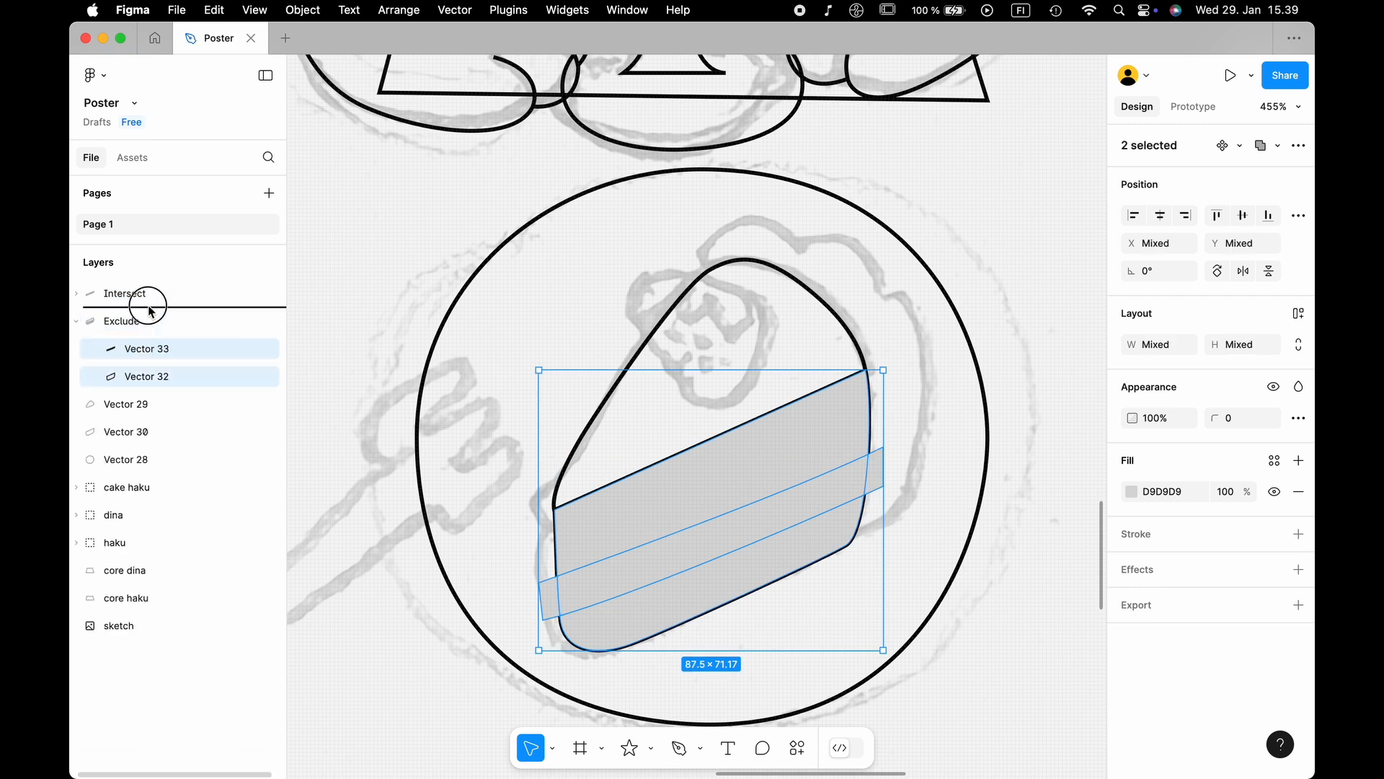
# Trace the scalloped cream edge behind the second cake slice as a closed path, and move its layer beneath the slice's side shapes.
pyautogui.scroll(10, 726, 541)
pyautogui.moveTo(759, 577); pyautogui.dragTo(872, 475)
pyautogui.scroll(-5, 692, 404)
pyautogui.press('p')
pyautogui.click(562, 286)
pyautogui.moveTo(627, 181); pyautogui.dragTo(677, 173)
pyautogui.click(723, 220)
pyautogui.click(865, 302)
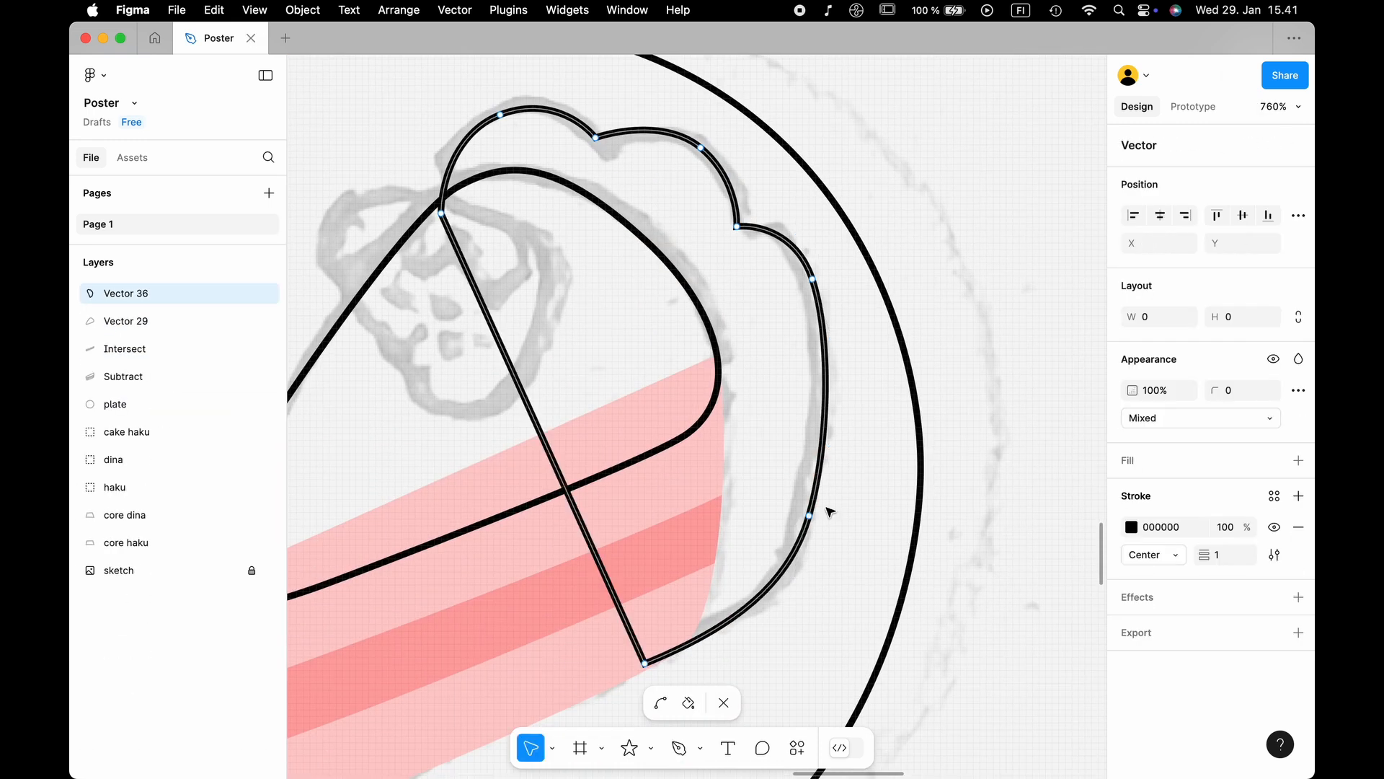
pyautogui.moveTo(126, 294); pyautogui.dragTo(125, 390)
# Draw a pointed oval strawberry with a lobed leaf on the second slice's top, and group the slice's parts as cake dina.
pyautogui.press('p')
pyautogui.click(615, 324)
pyautogui.moveTo(822, 426); pyautogui.dragTo(841, 444)
pyautogui.press('p')
pyautogui.click(618, 344)
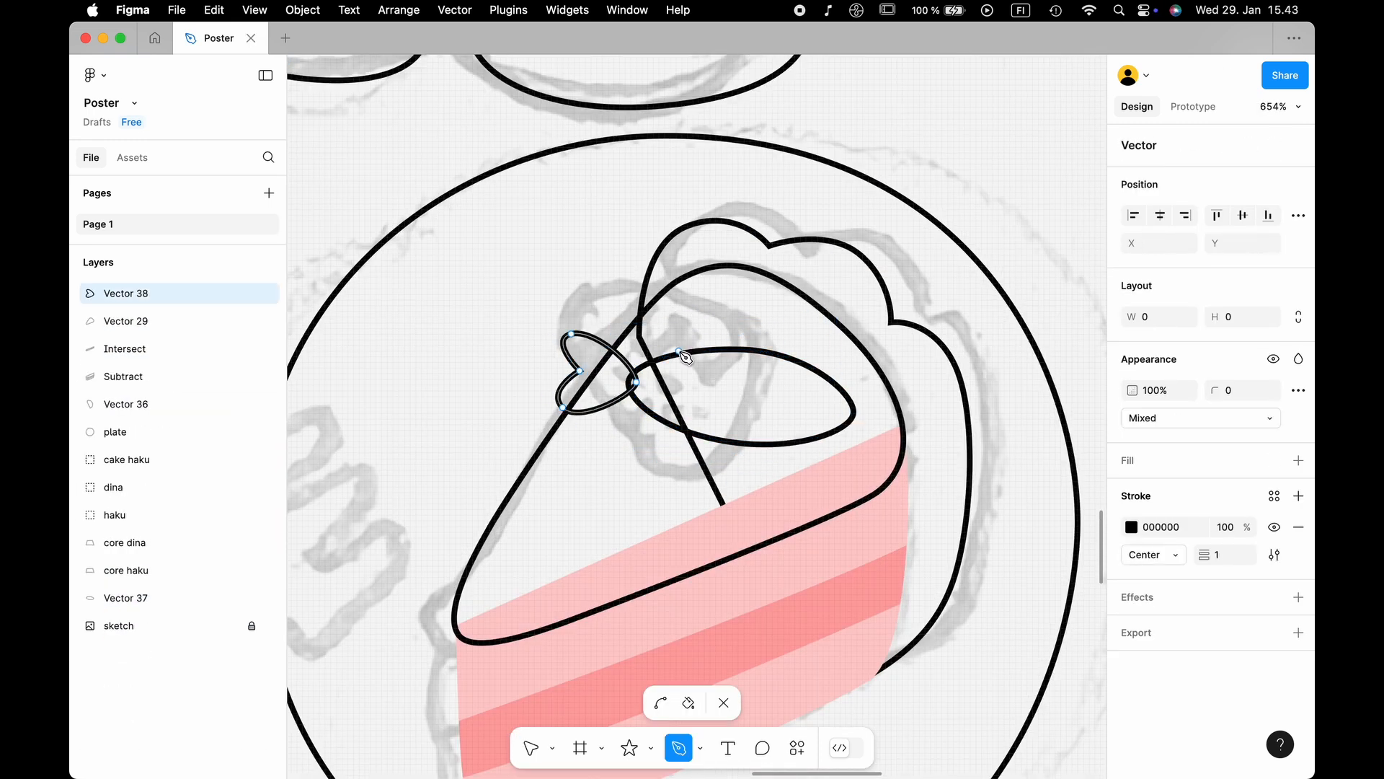
pyautogui.press('super+g')
pyautogui.write('cake dinap')
# Trace the fork beside the second cake's plate, with its tines and long handle.
pyautogui.click(587, 547)
pyautogui.moveTo(917, 418); pyautogui.dragTo(883, 447)
pyautogui.click(801, 442)
pyautogui.moveTo(916, 301); pyautogui.dragTo(906, 288)
pyautogui.click(423, 640)
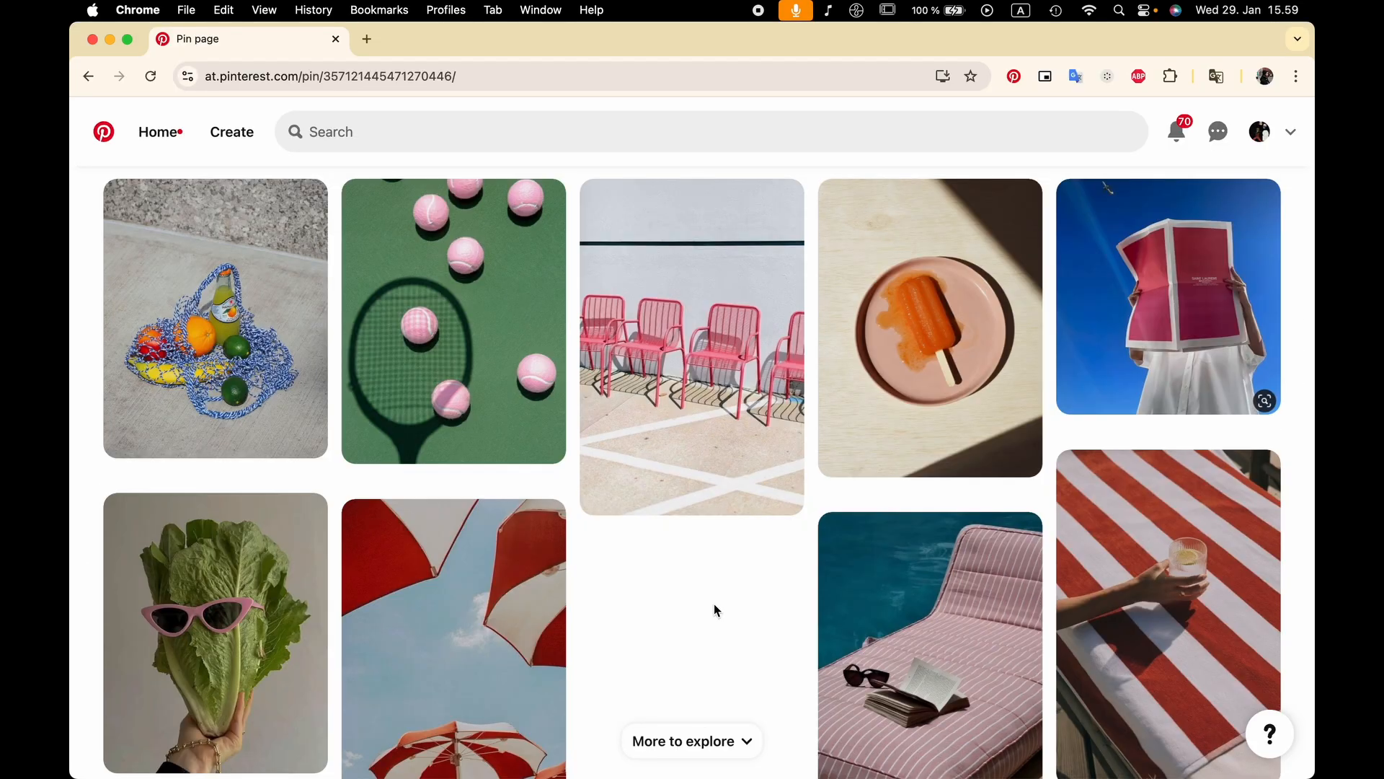
# Switch to Pinterest and look through the suggested summer photo pins for color inspiration.
pyautogui.scroll(-10, 714, 603)
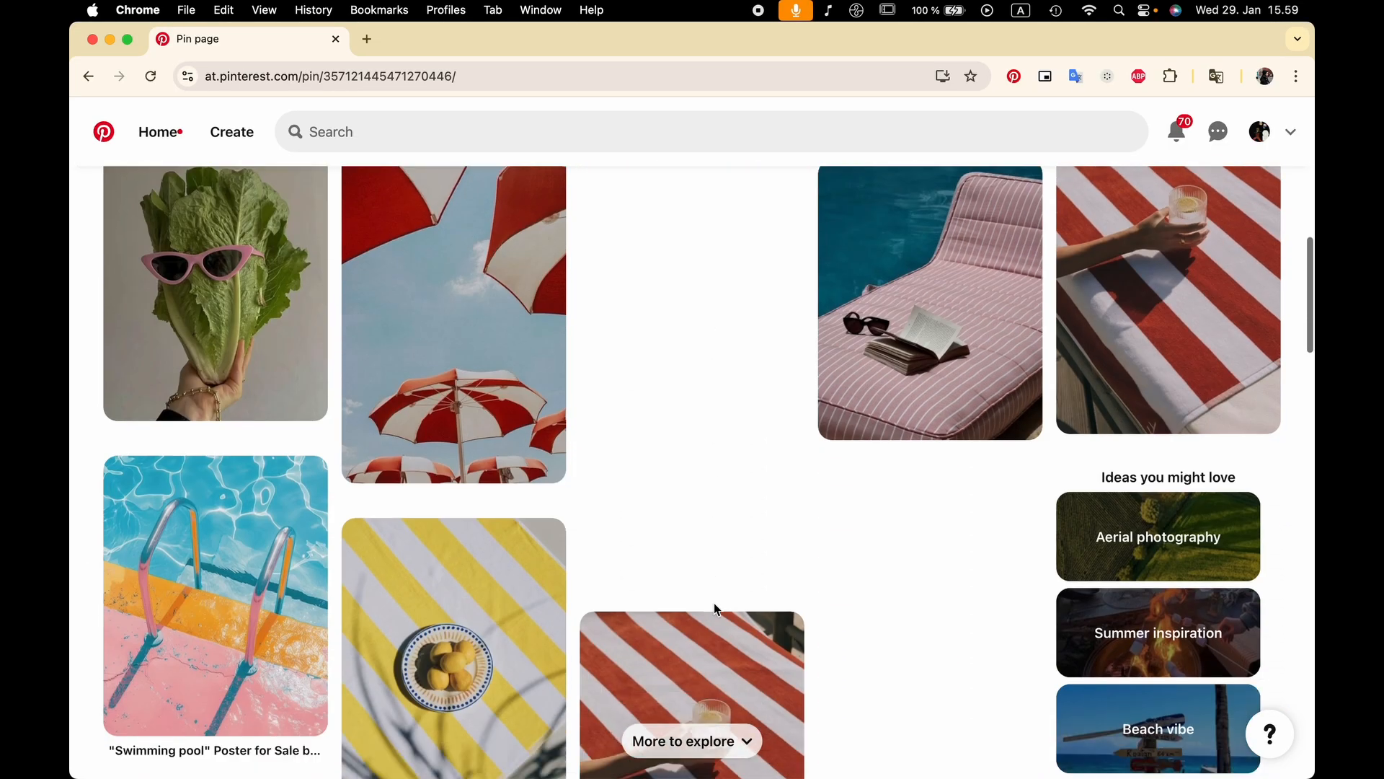
pyautogui.scroll(-8, 414, 673)
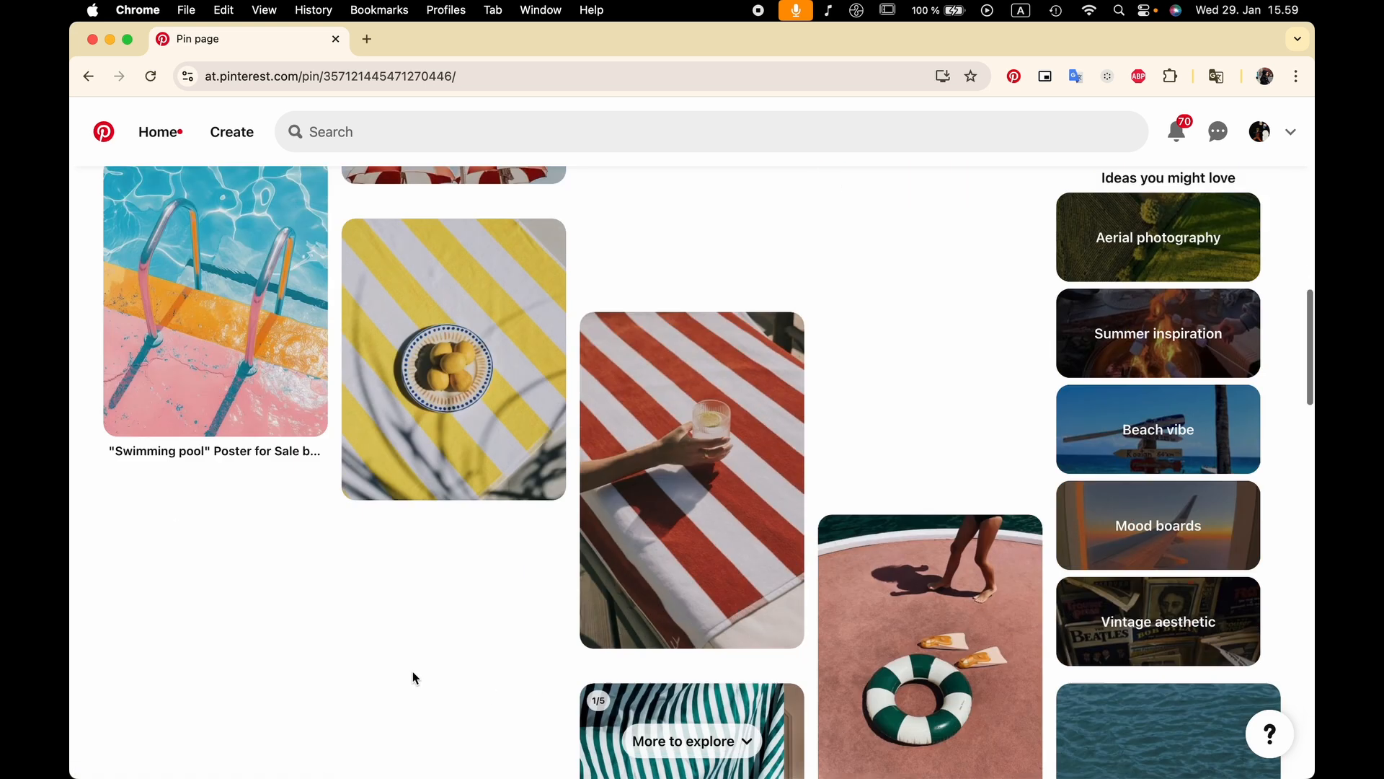
pyautogui.scroll(-10, 413, 677)
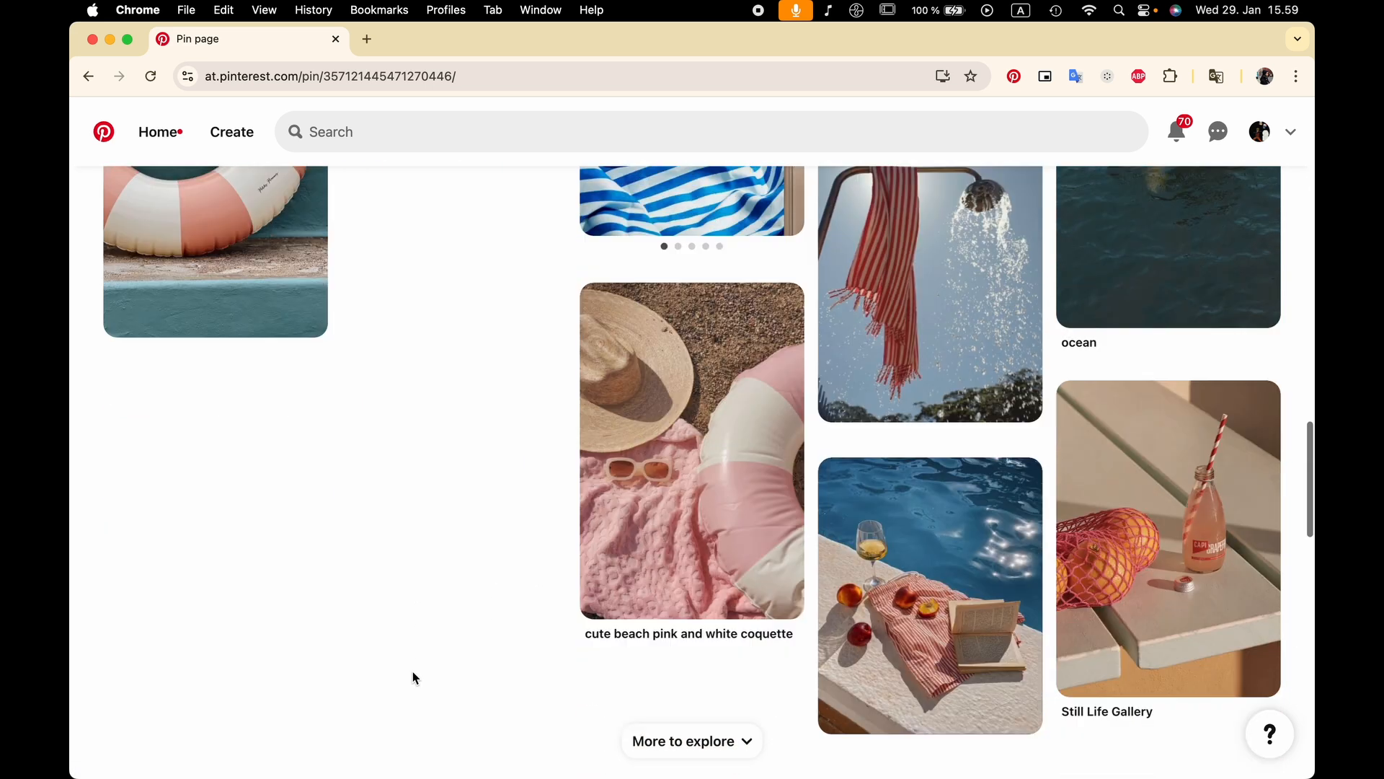
pyautogui.scroll(-8, 620, 556)
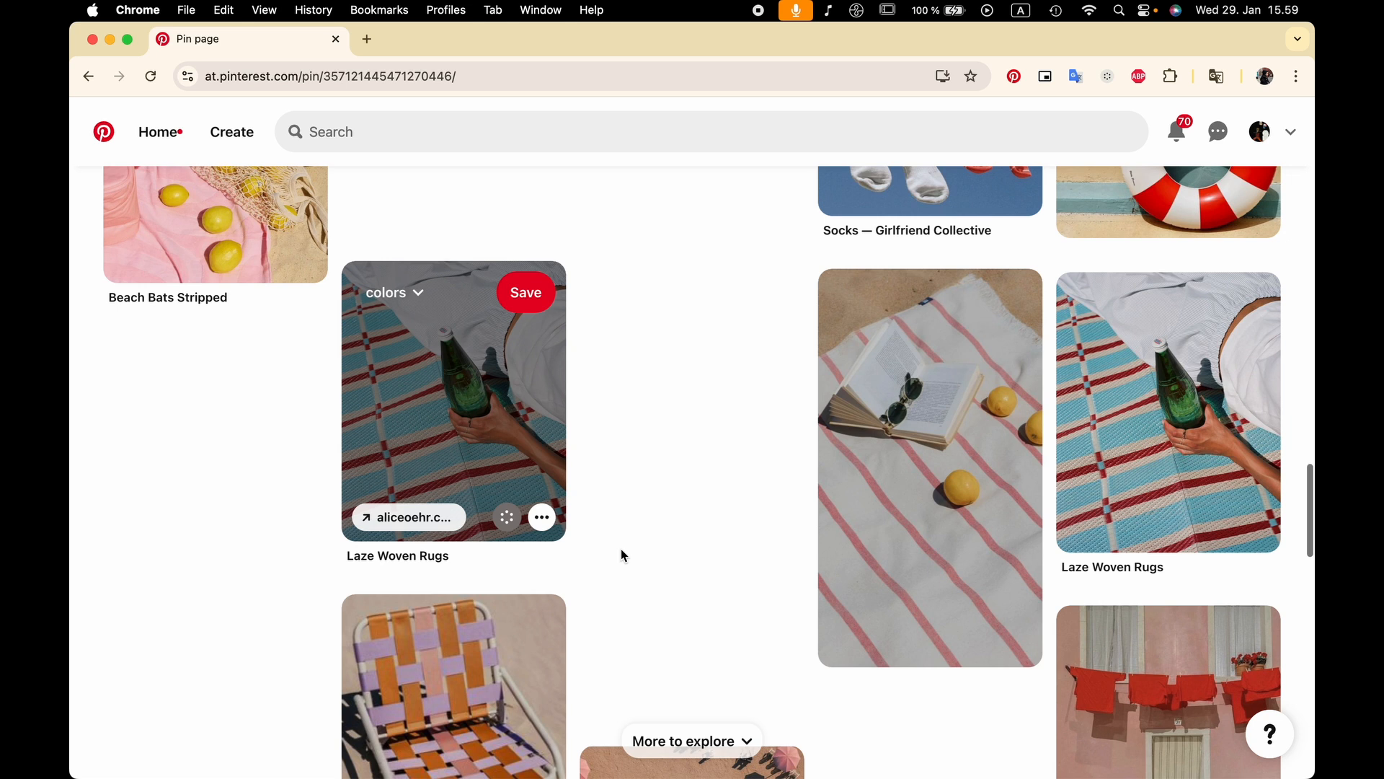
pyautogui.scroll(-5, 633, 487)
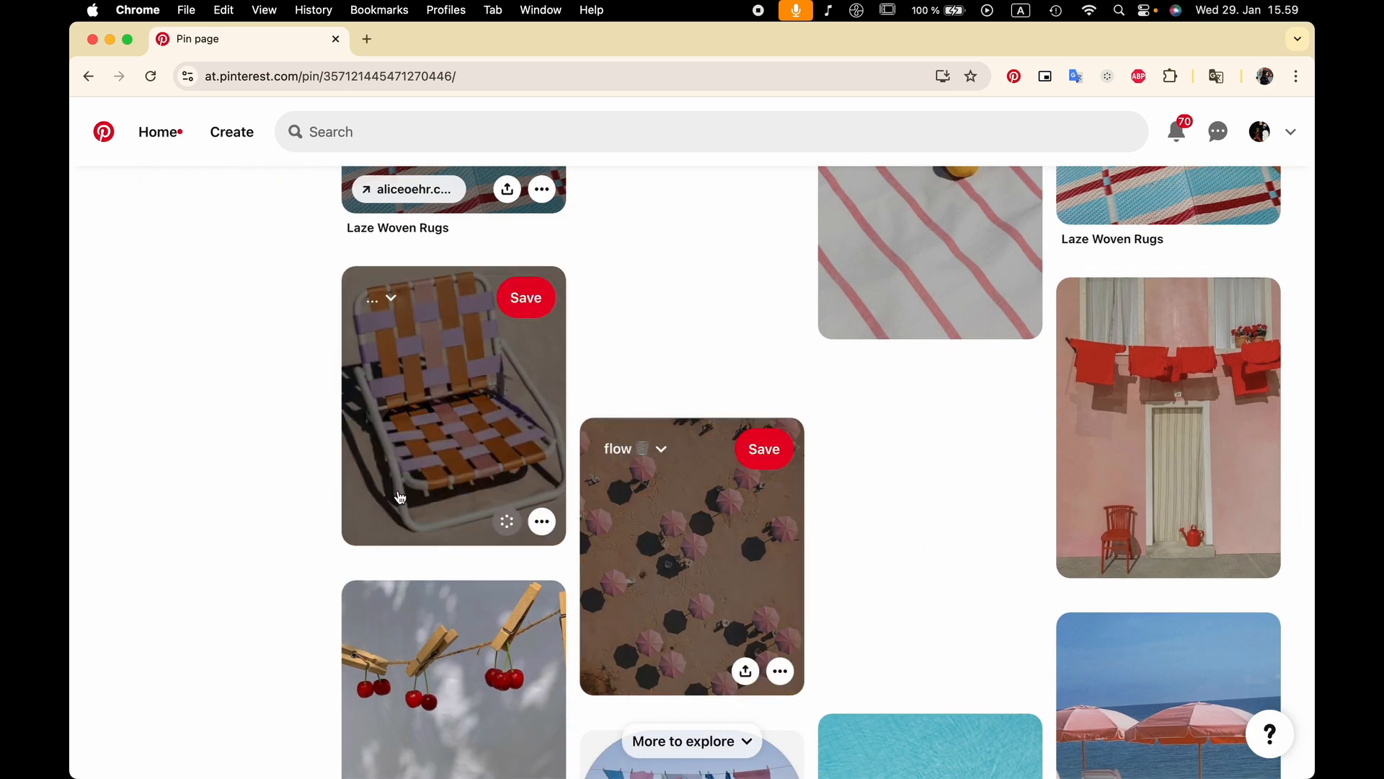
pyautogui.scroll(-13, 209, 552)
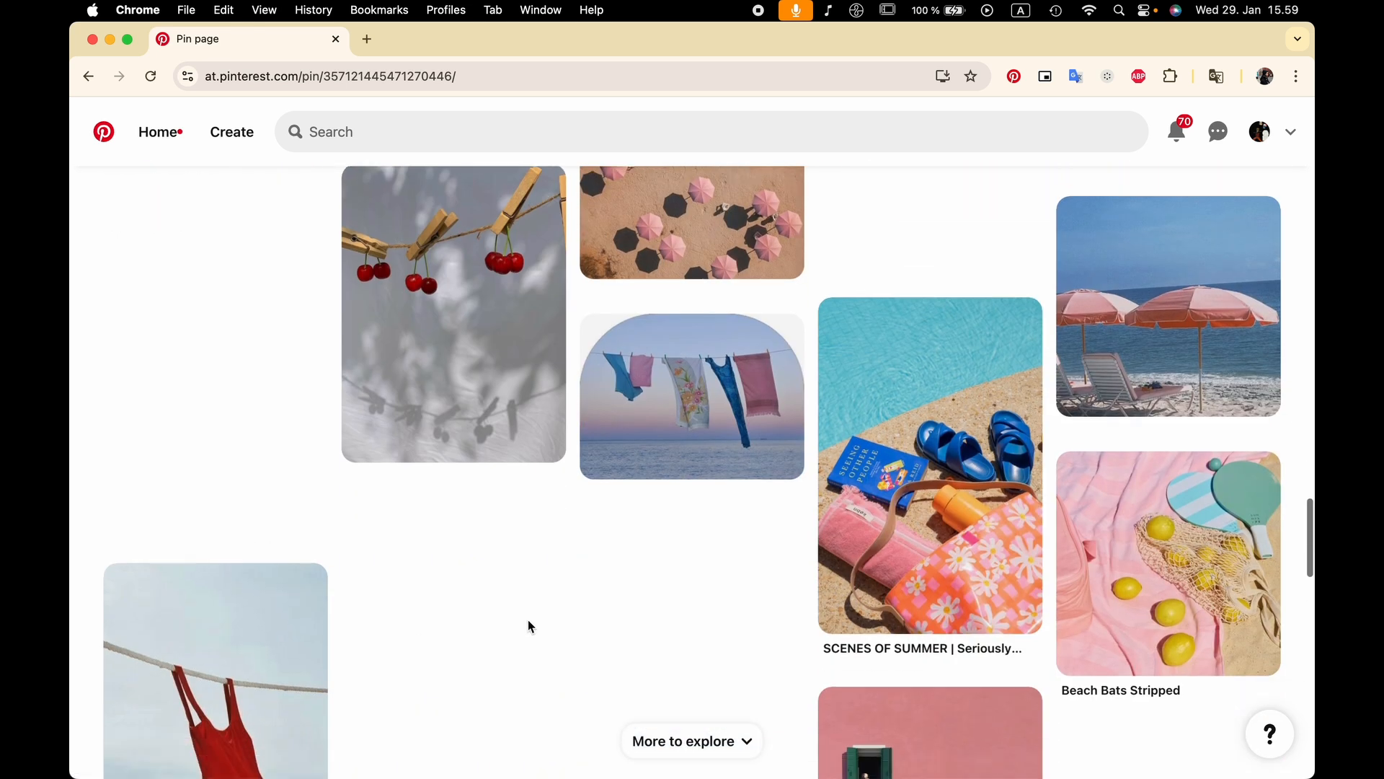
pyautogui.scroll(-6, 429, 605)
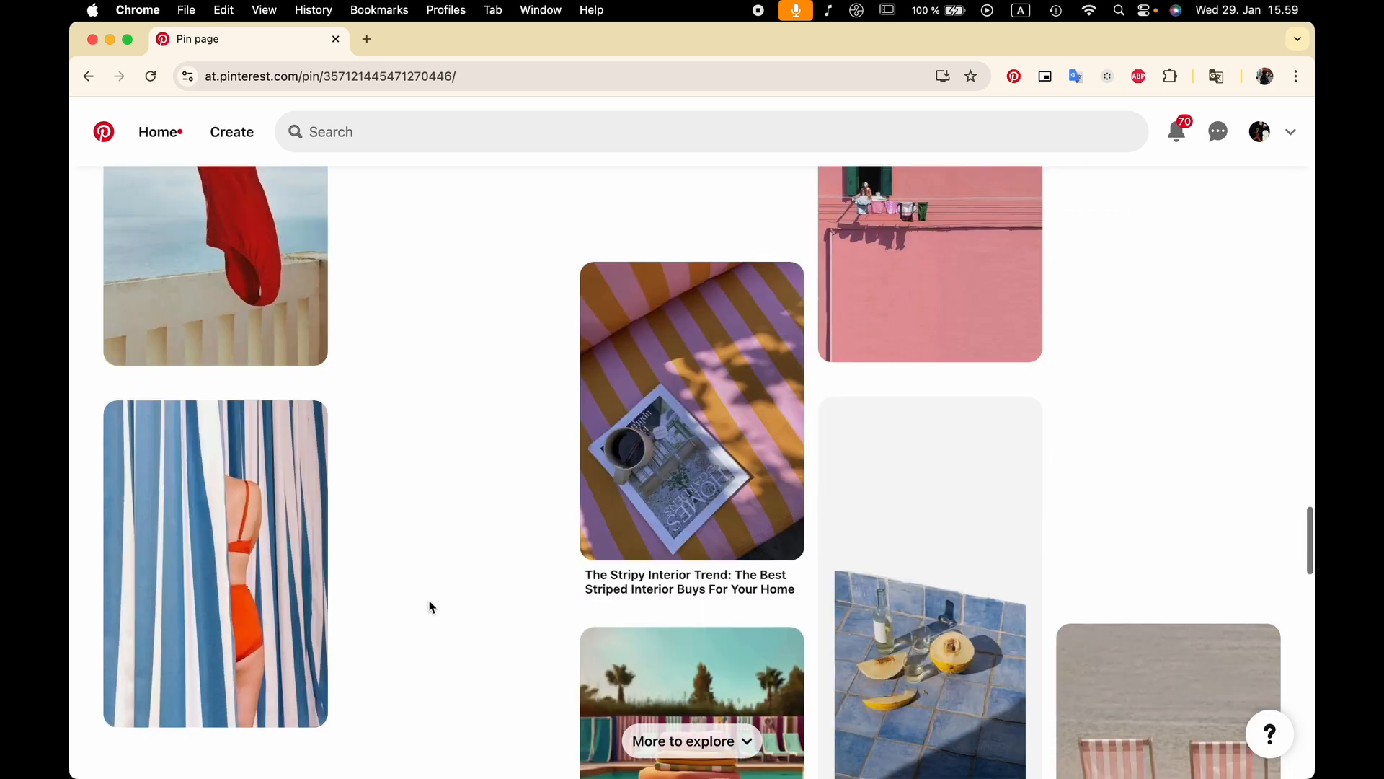
pyautogui.scroll(-6, 429, 606)
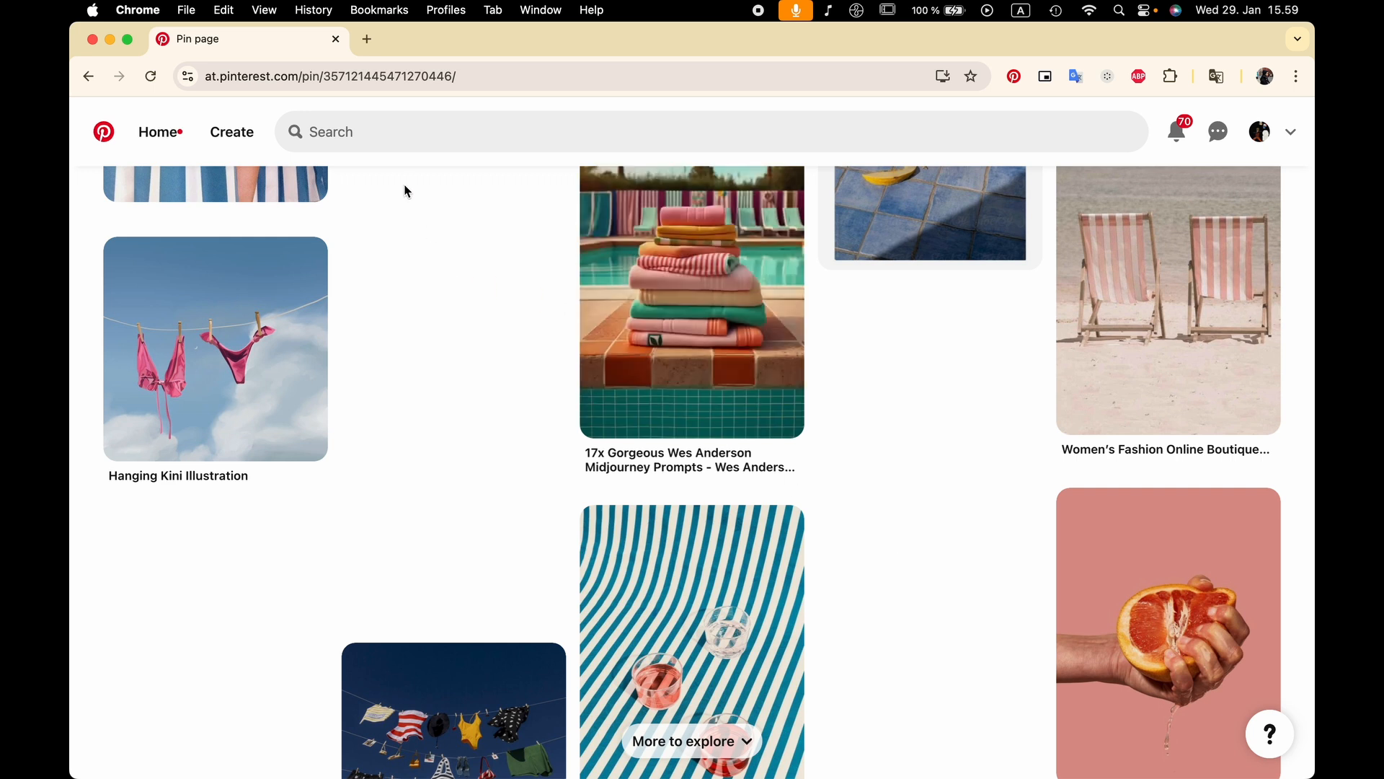
# Search Pinterest for color palette.
pyautogui.click(400, 140)
pyautogui.write('colo')
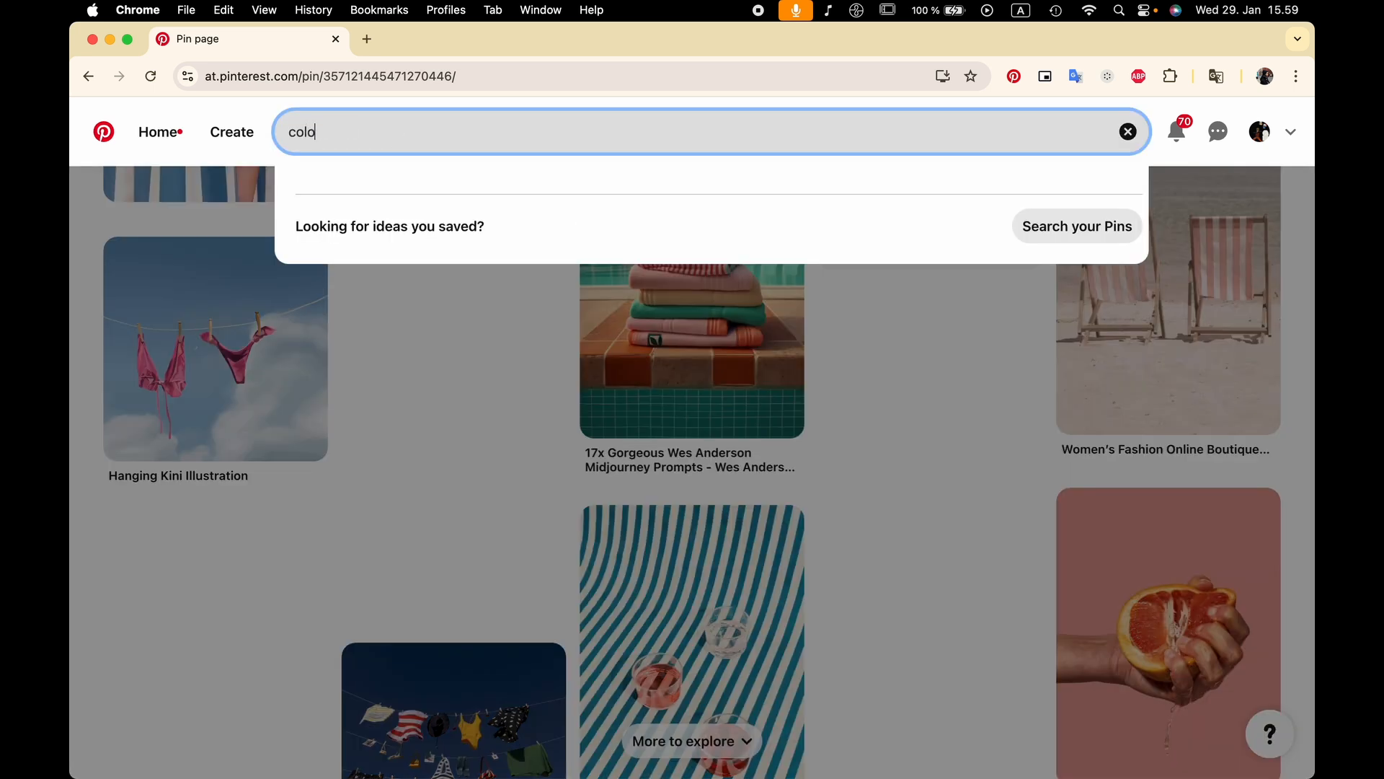
pyautogui.write('re')
pyautogui.press('BackSpace')
pyautogui.write('pal')
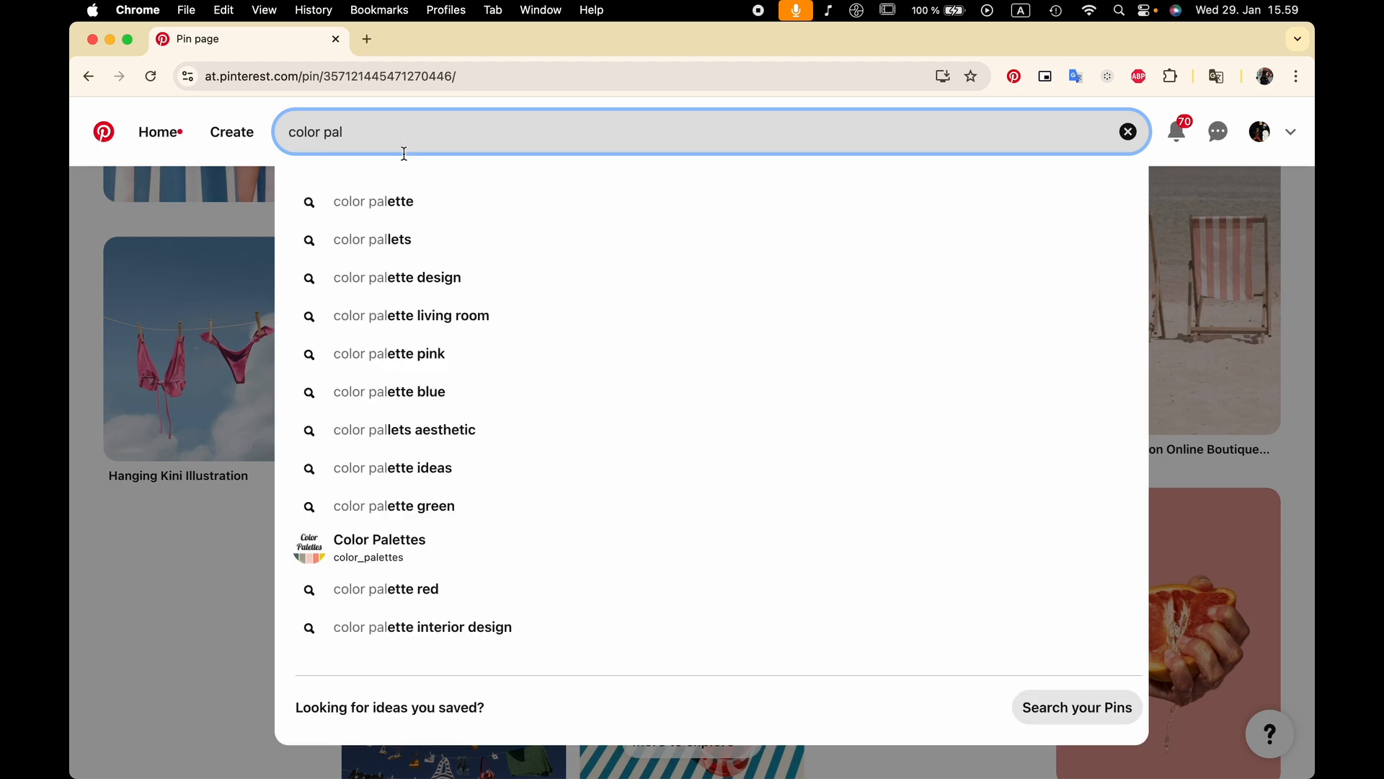
pyautogui.click(398, 201)
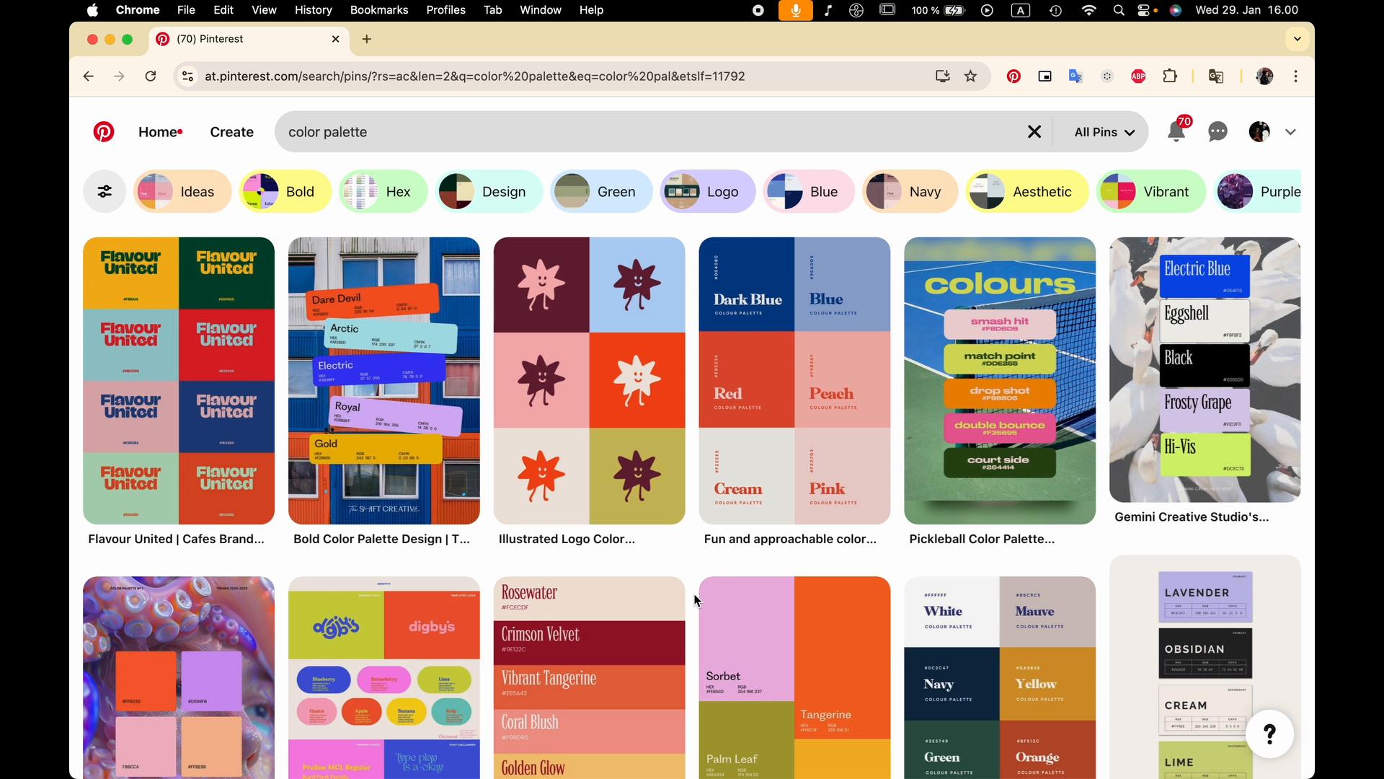
# Look through the color palette pins for a color combination that suits the poster.
pyautogui.scroll(-1, 696, 600)
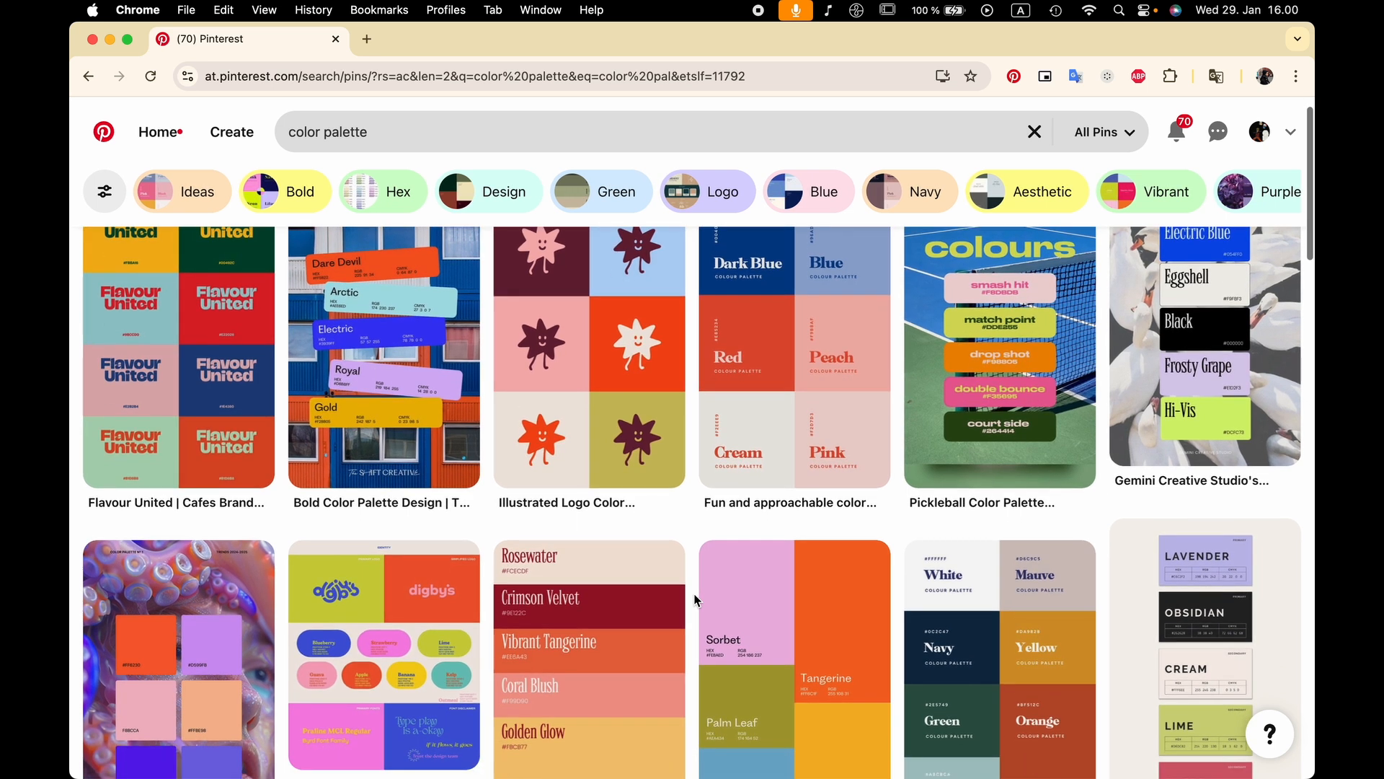
pyautogui.scroll(1, 696, 600)
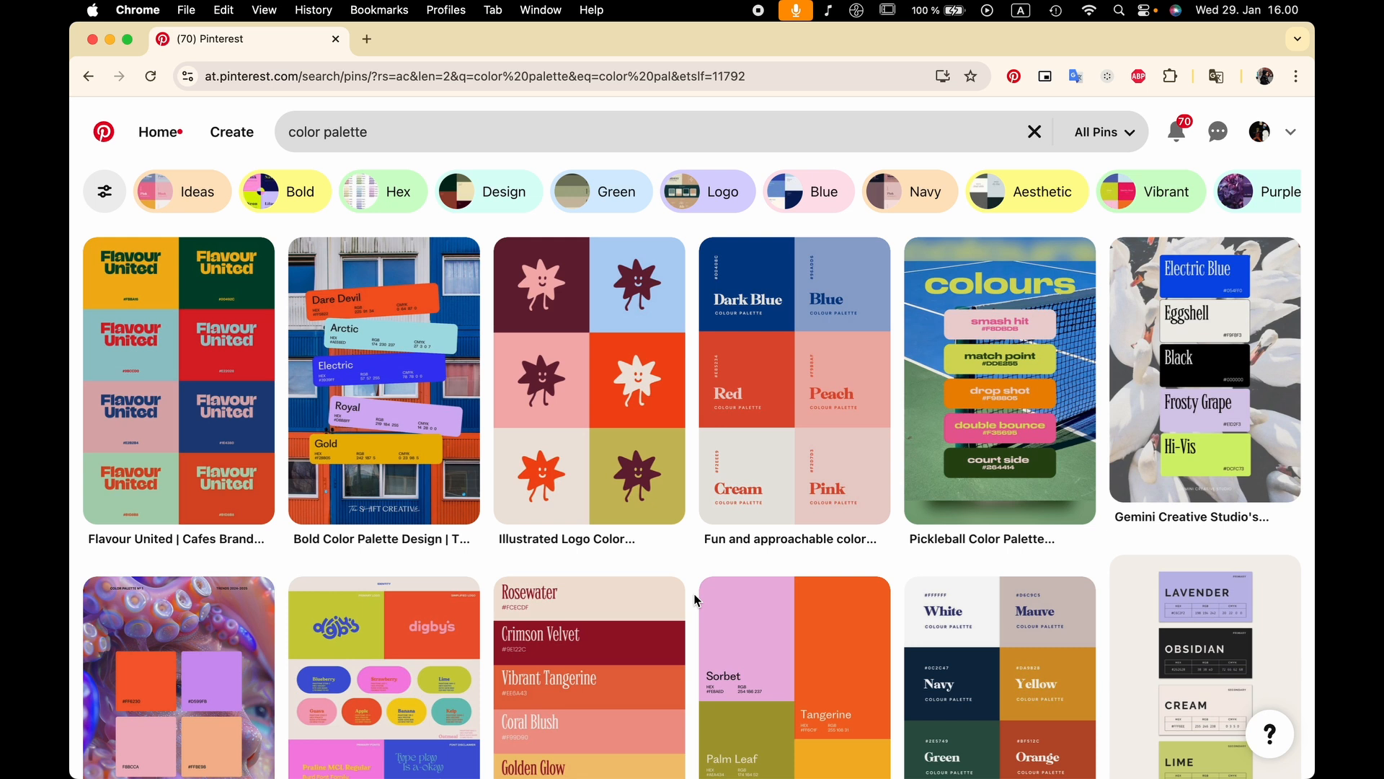
pyautogui.scroll(-10, 696, 600)
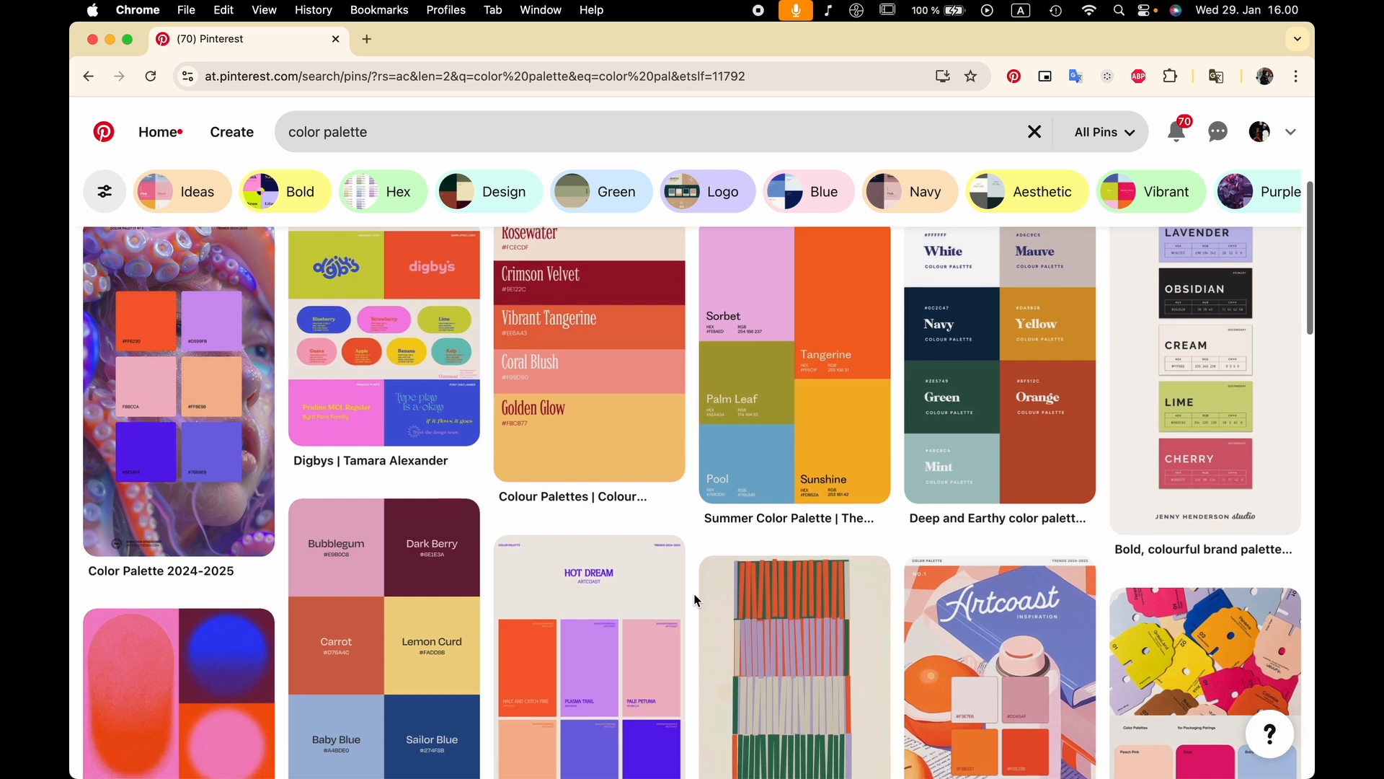
pyautogui.scroll(-10, 695, 599)
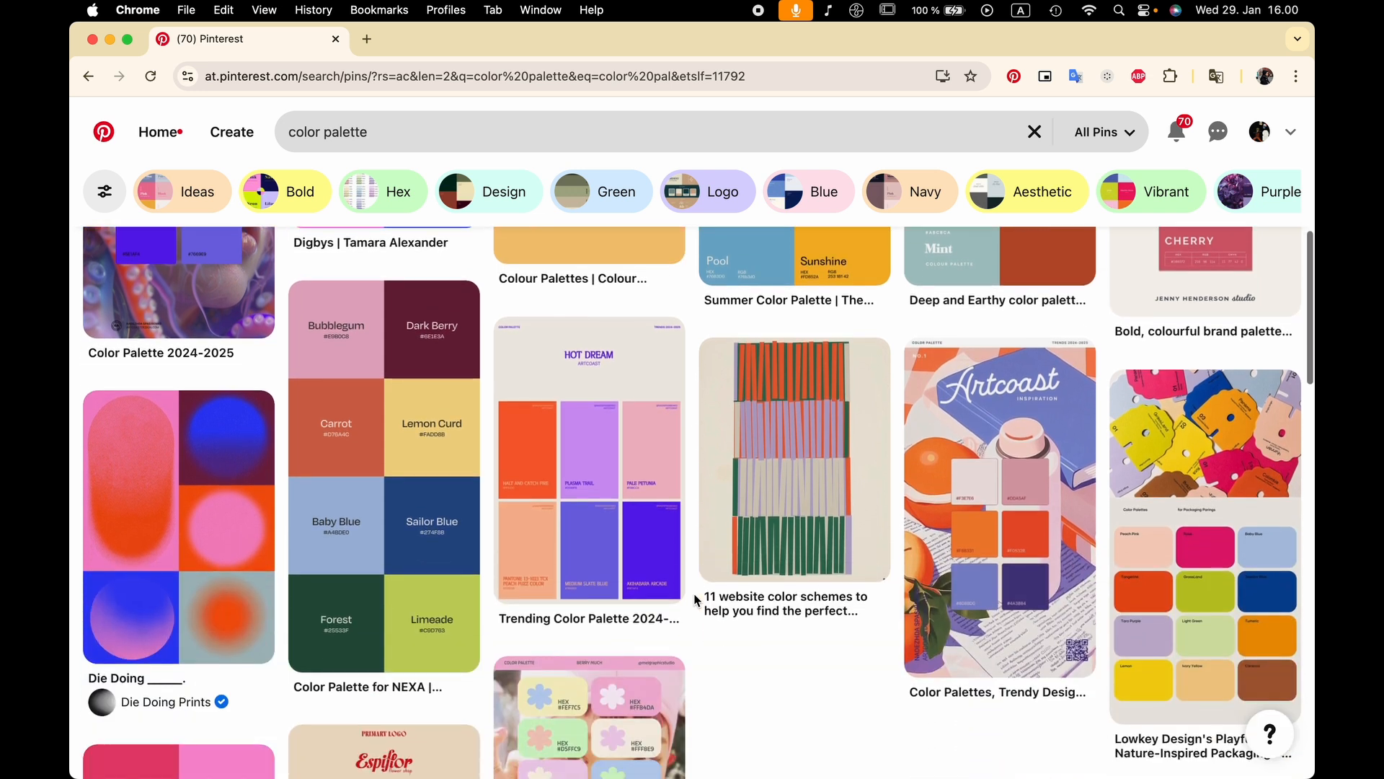
pyautogui.scroll(-8, 696, 599)
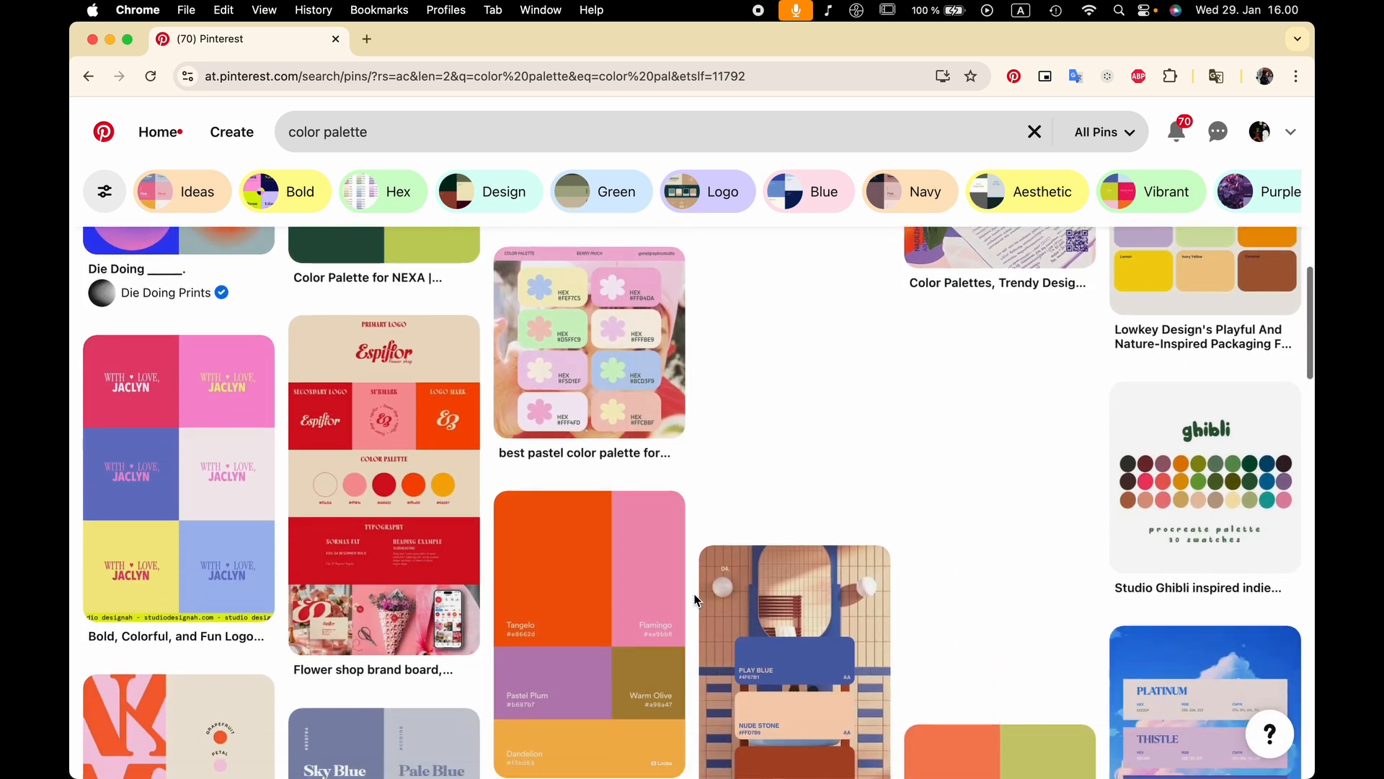
pyautogui.scroll(-11, 695, 599)
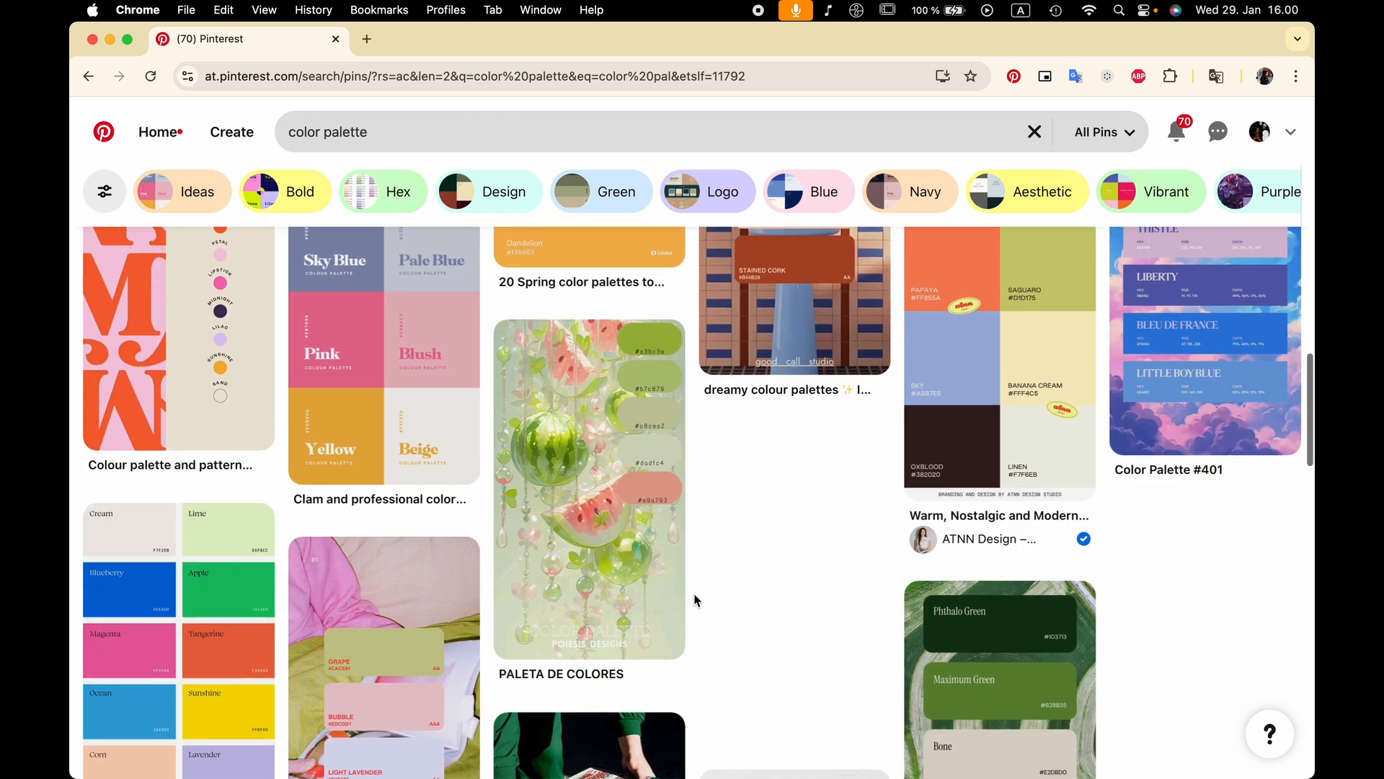
pyautogui.scroll(-12, 696, 600)
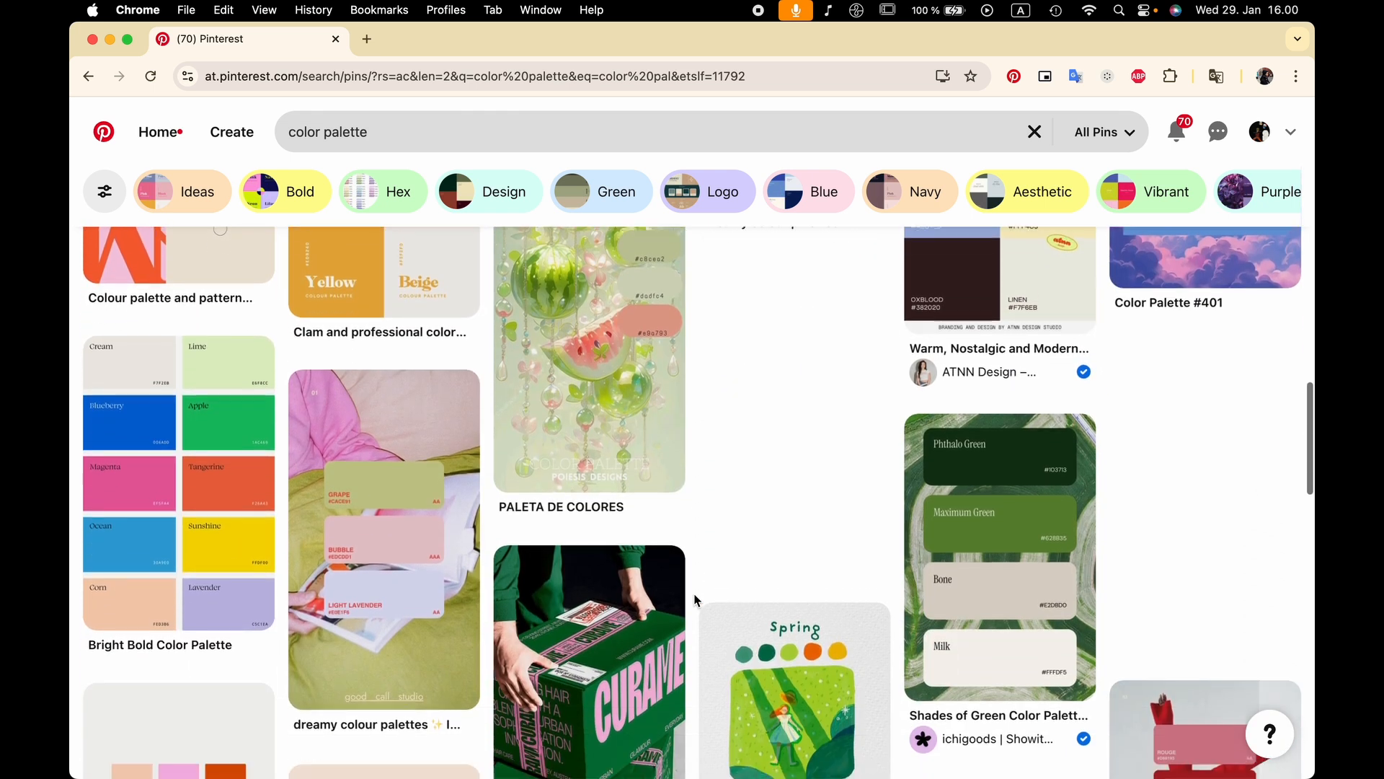
pyautogui.scroll(-6, 696, 600)
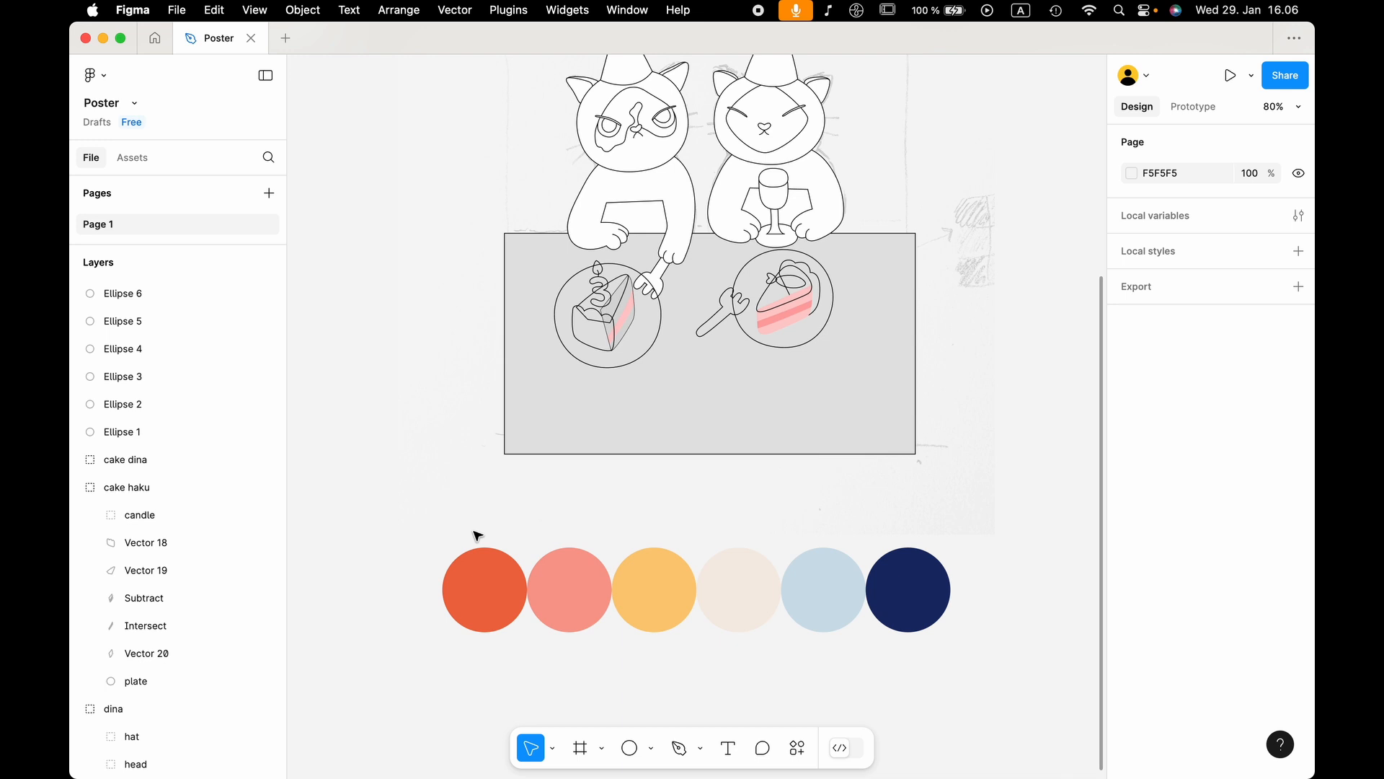
# In the Figma Poster file, create a color style named red from the first palette circle's EE6A43 fill.
pyautogui.click(476, 581)
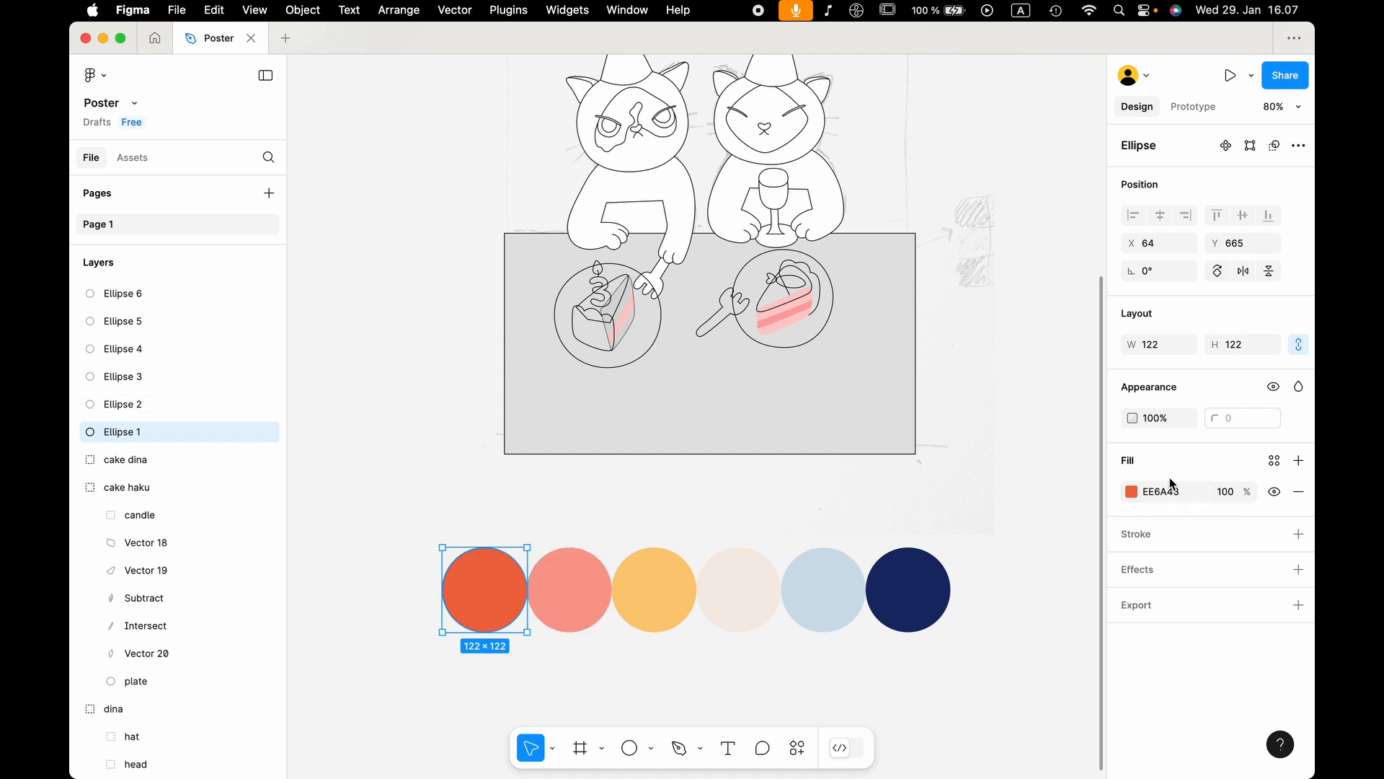
pyautogui.click(1272, 465)
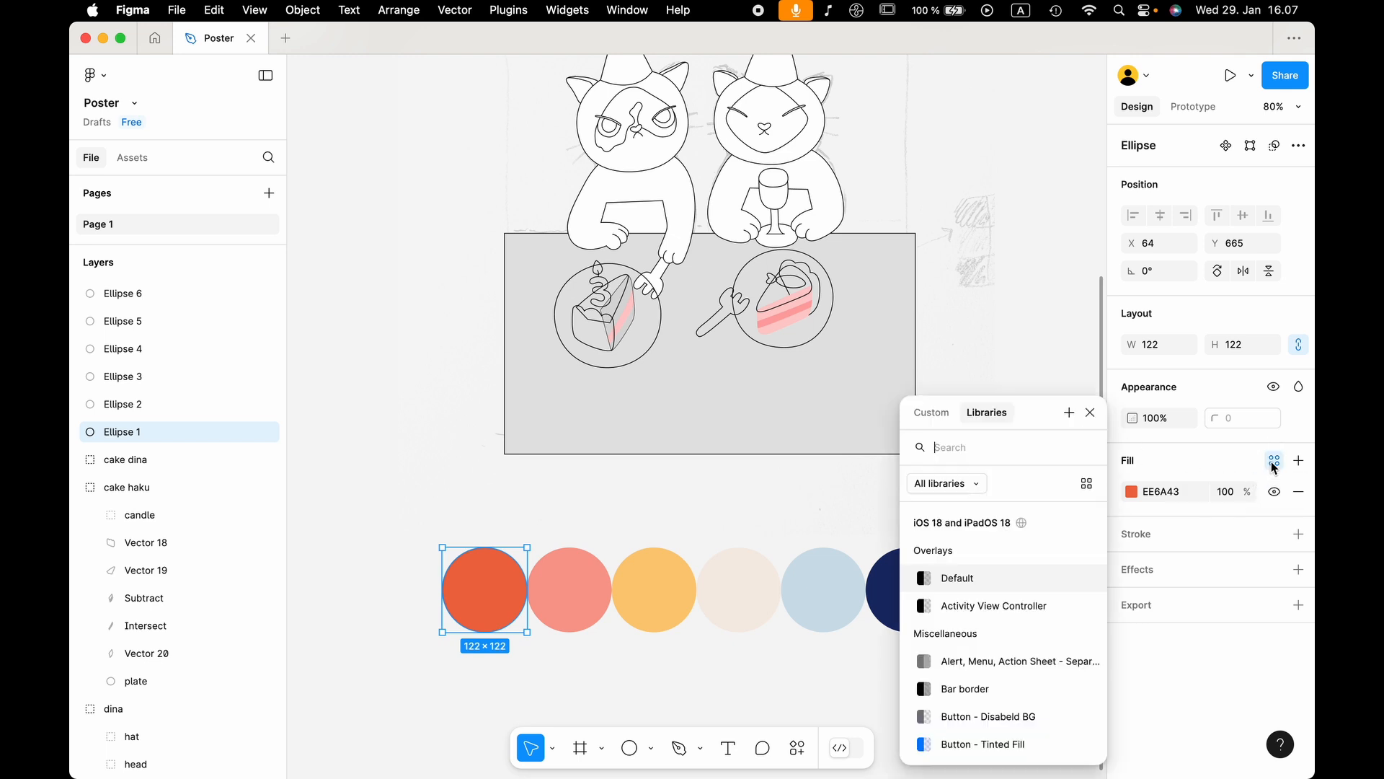
pyautogui.click(1069, 414)
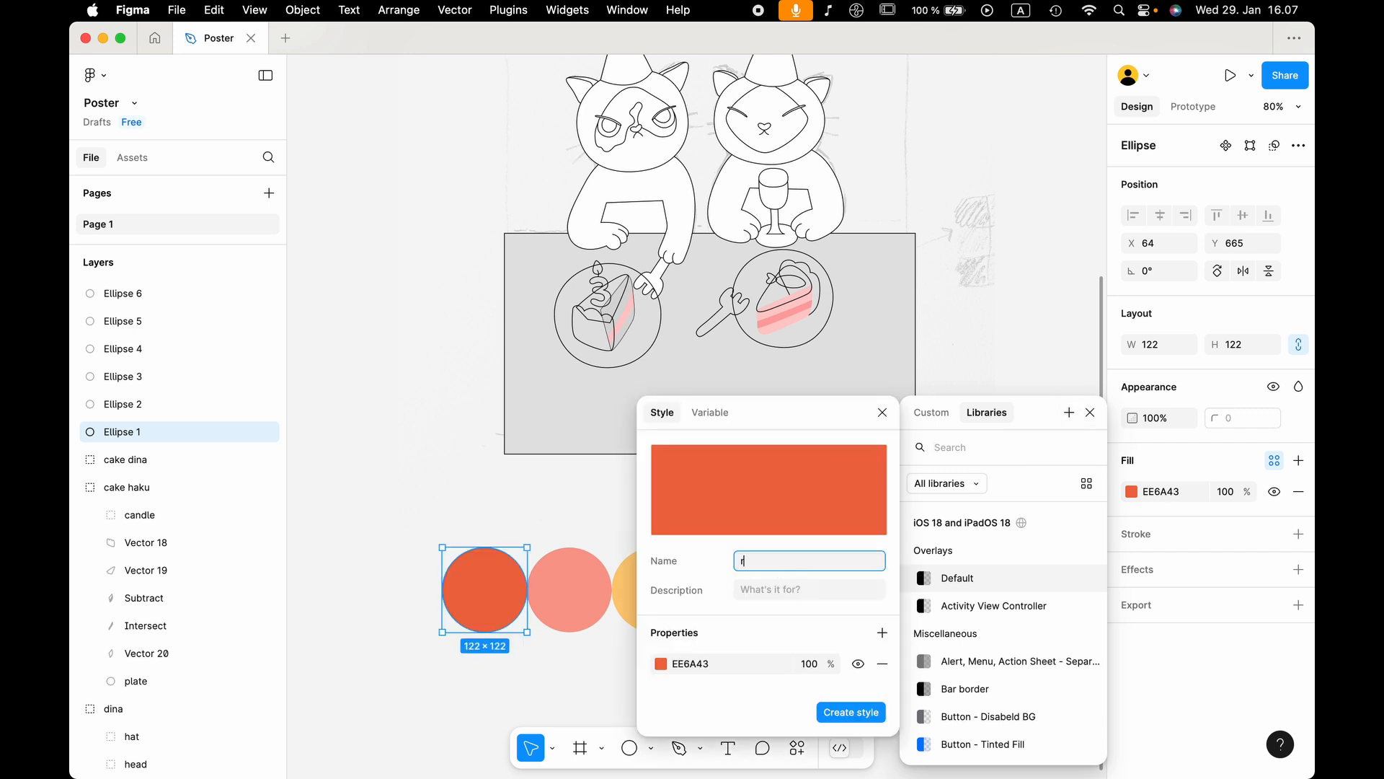
pyautogui.click(853, 719)
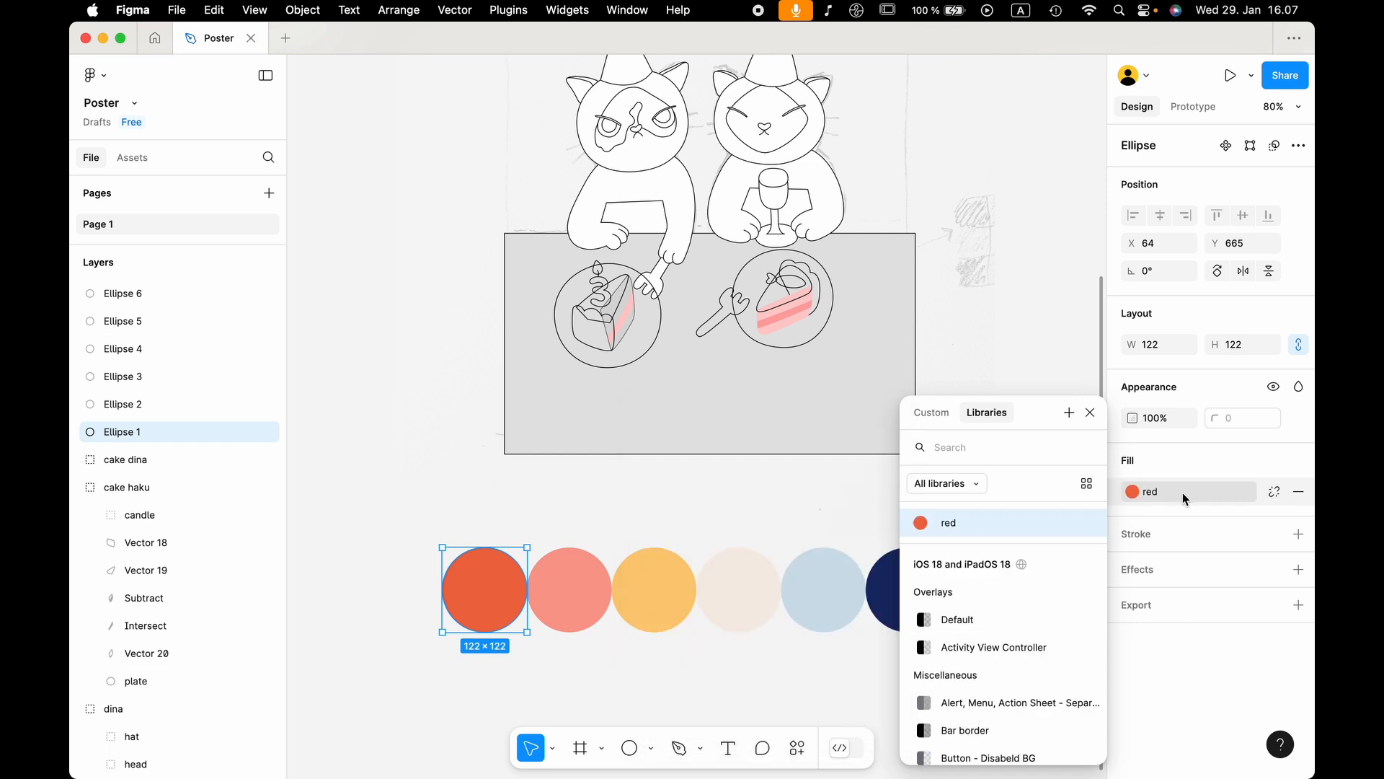
pyautogui.click(1181, 498)
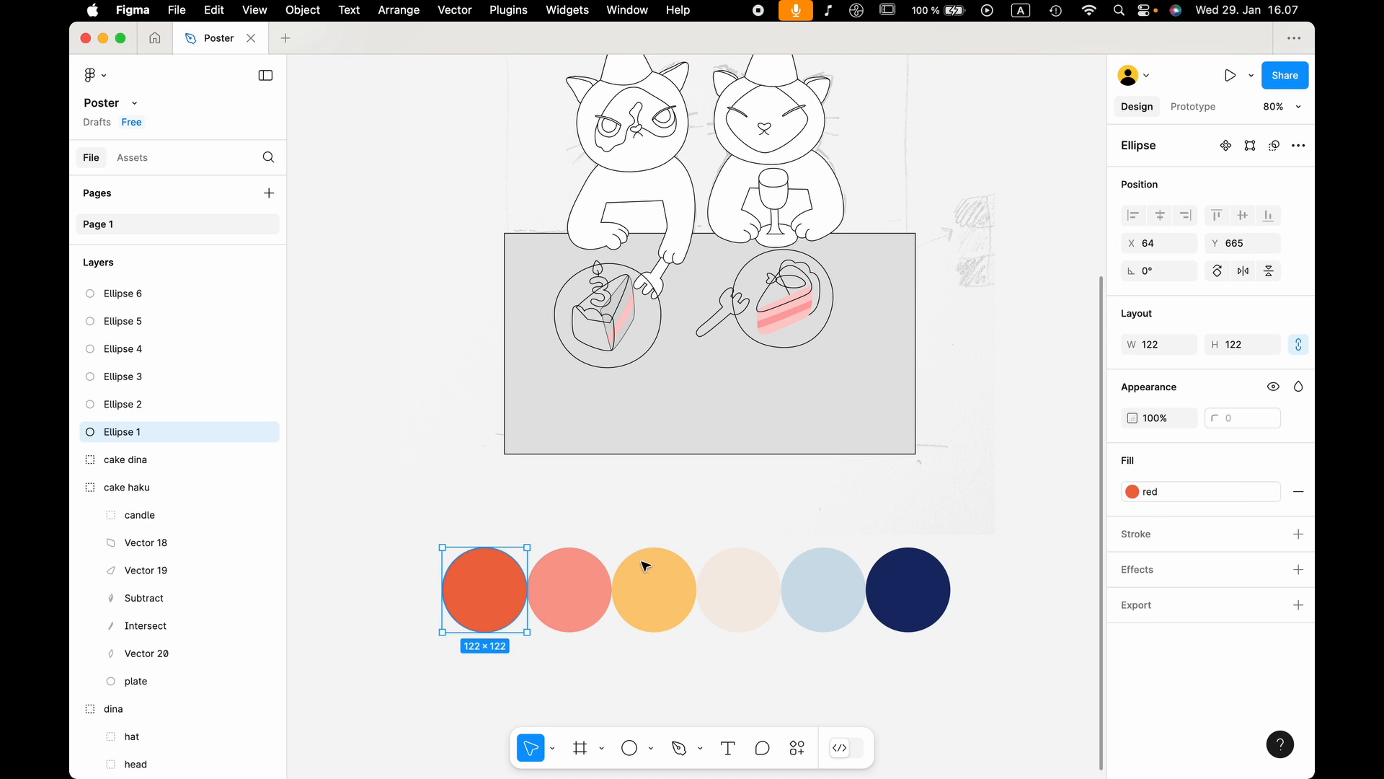
pyautogui.click(942, 526)
pyautogui.scroll(5, 944, 526)
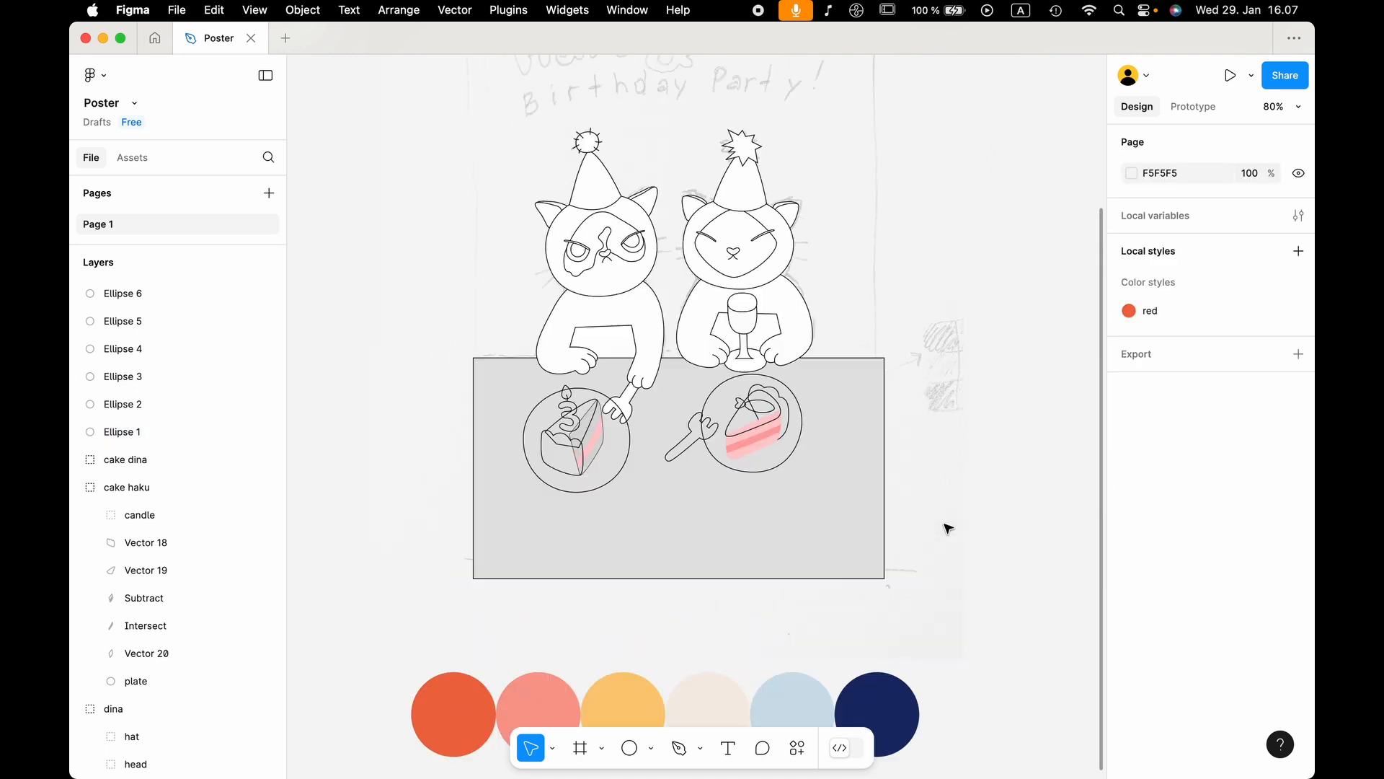
# Apply the red color style to the table rectangle's fill and remove its black stroke.
pyautogui.click(790, 538)
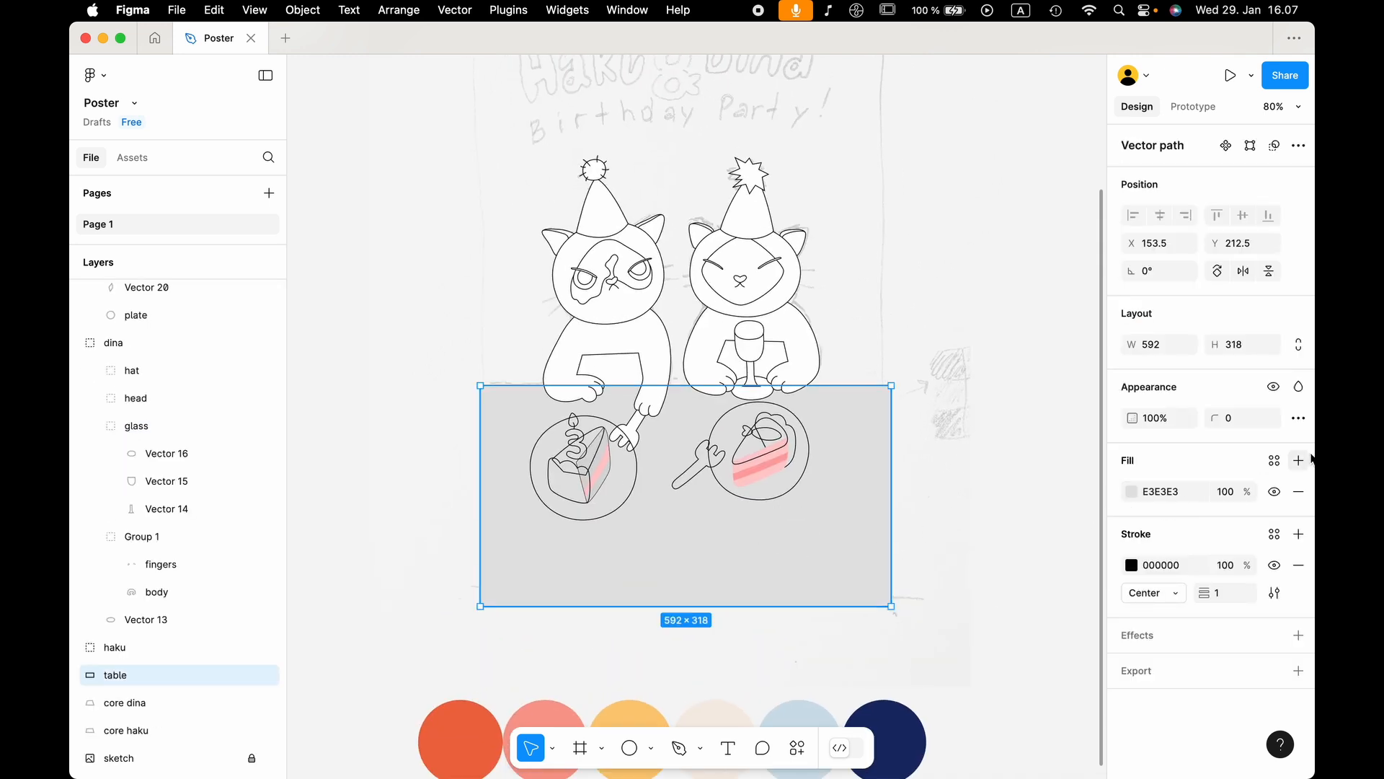
pyautogui.click(1275, 462)
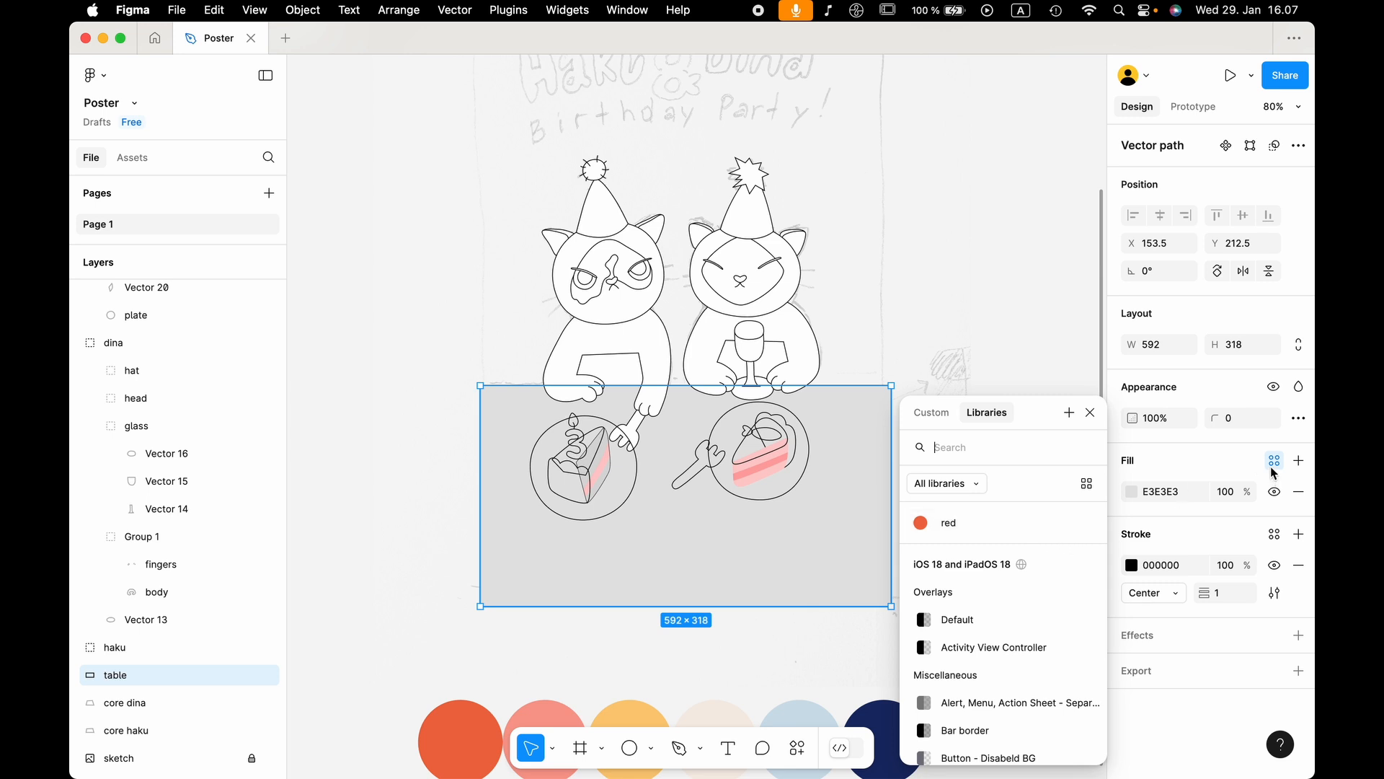
pyautogui.click(998, 531)
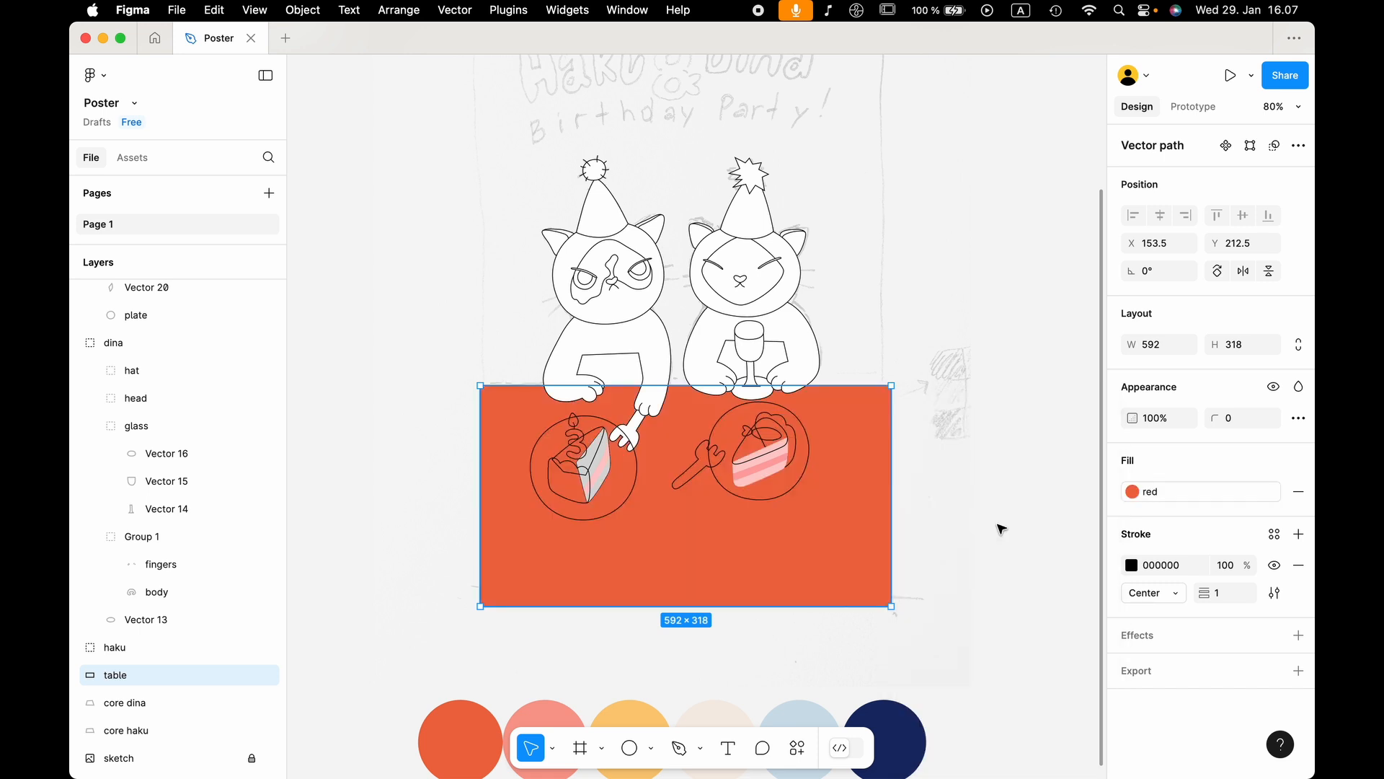
pyautogui.click(996, 532)
pyautogui.click(828, 546)
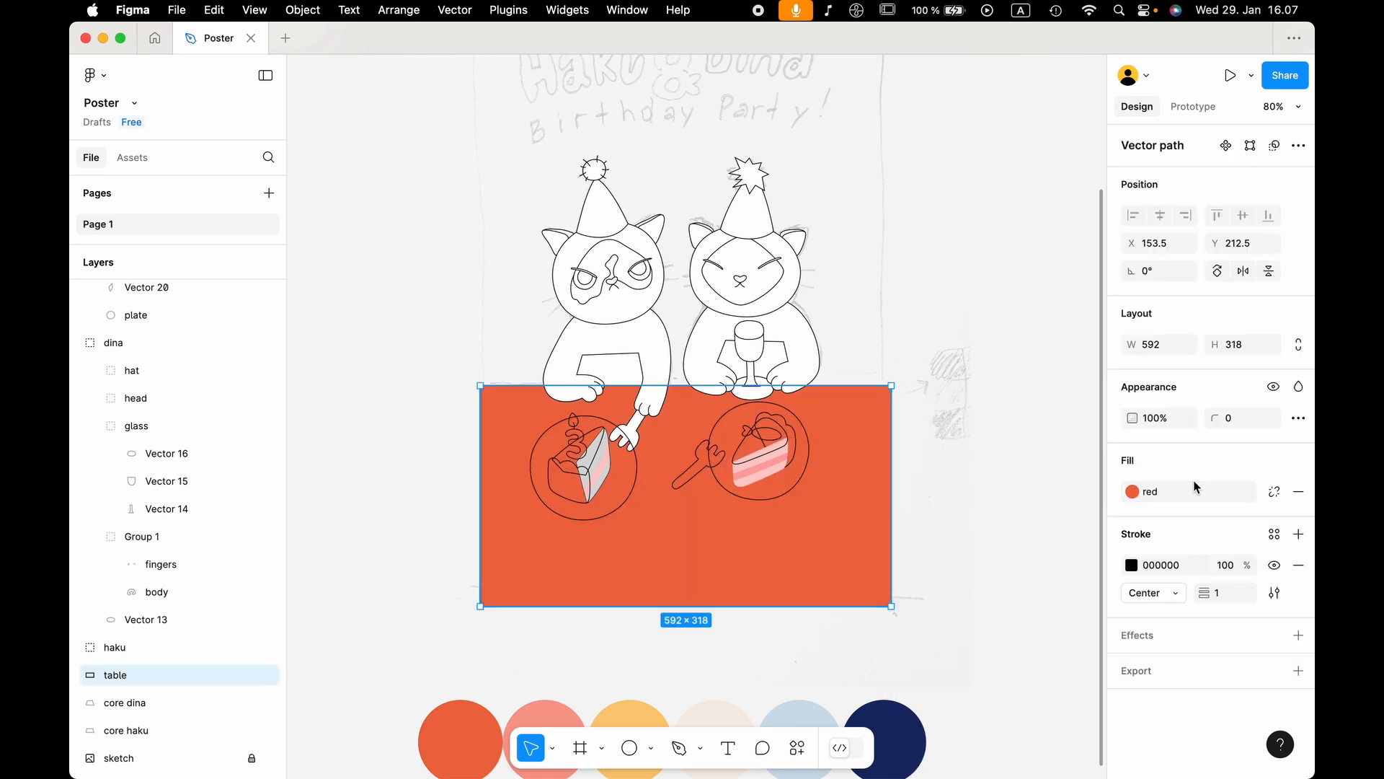
pyautogui.click(1299, 565)
pyautogui.click(988, 567)
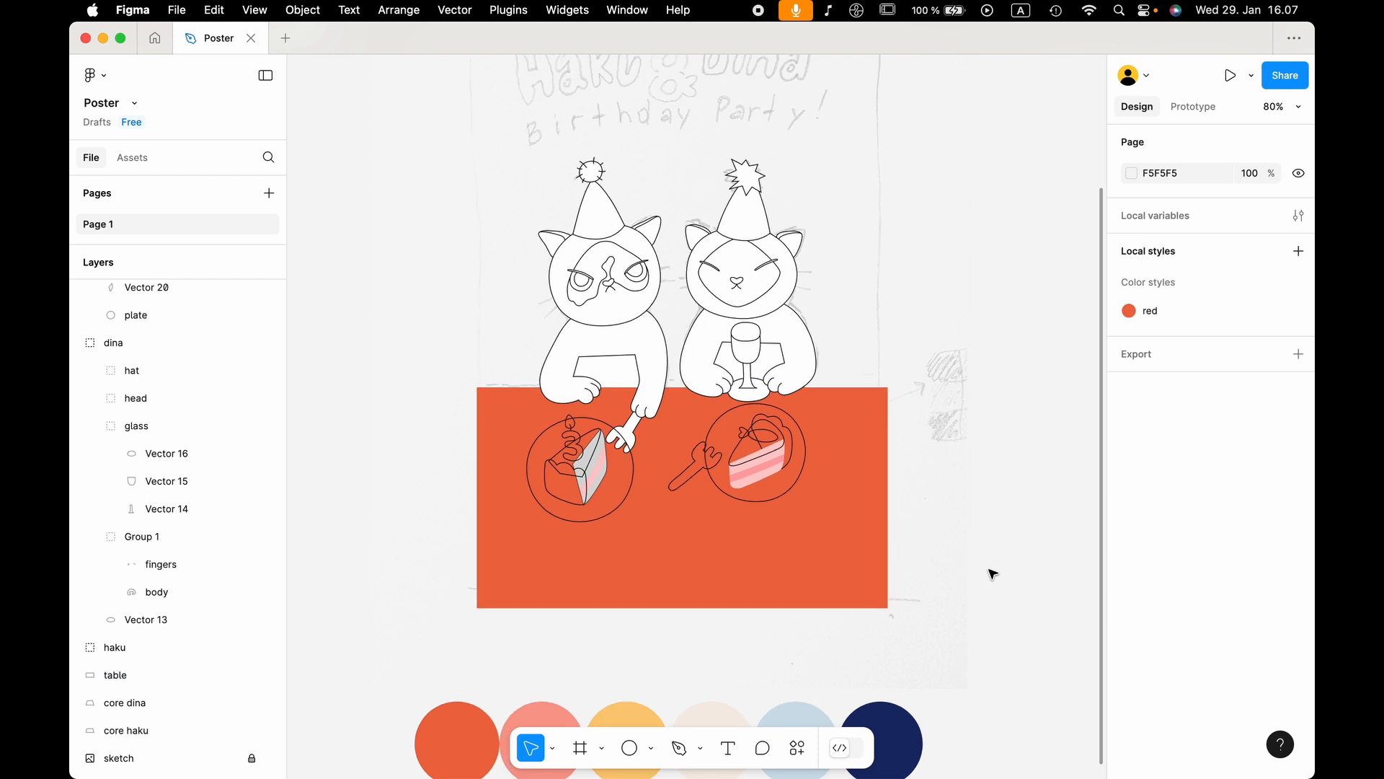
# Create a color style named pink from the second palette circle's F99D90 fill, without any extra black fill.
pyautogui.scroll(-3, 989, 568)
pyautogui.click(545, 643)
pyautogui.click(1275, 461)
pyautogui.click(1298, 461)
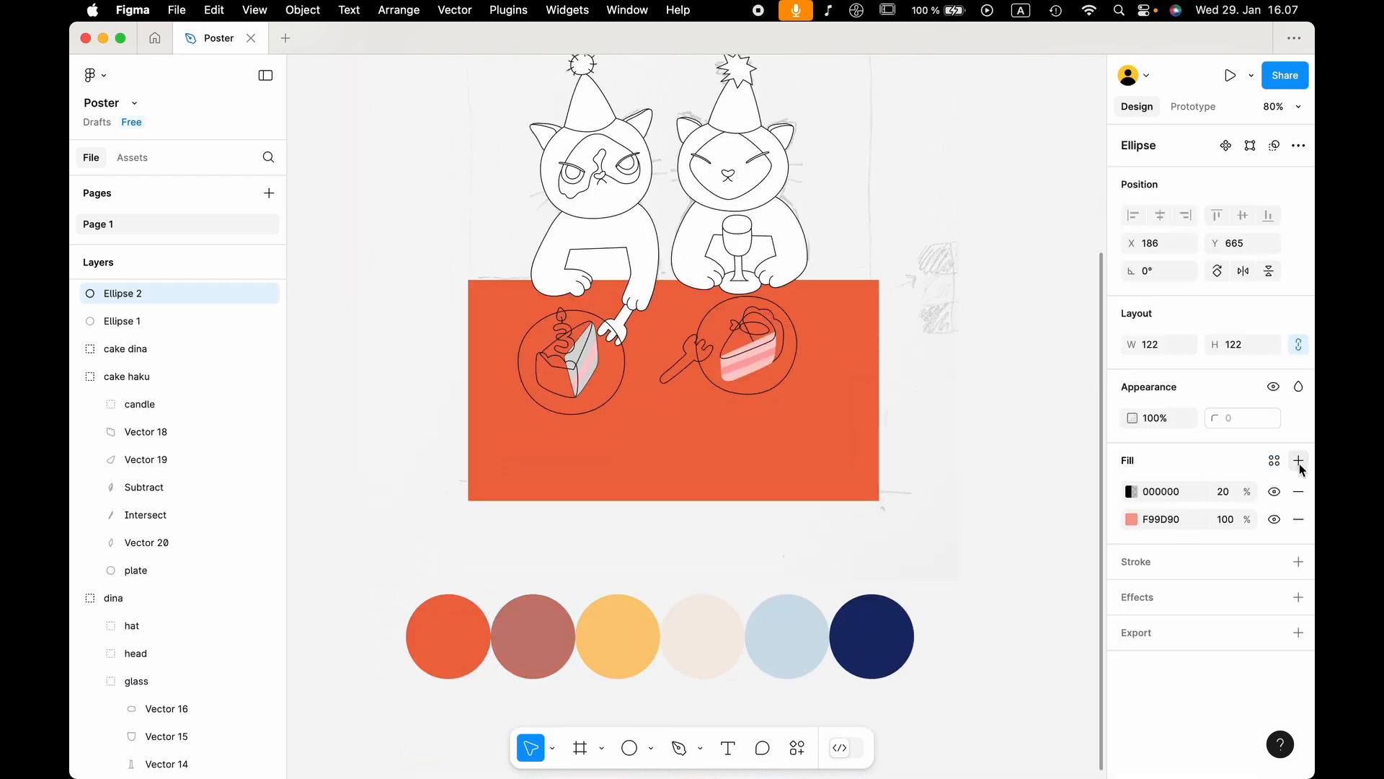
pyautogui.click(1299, 491)
pyautogui.click(1276, 461)
pyautogui.click(1069, 413)
pyautogui.write('pink')
pyautogui.press('Return')
# Create a color style named yellow from the third palette circle's FBCB77 fill.
pyautogui.click(618, 636)
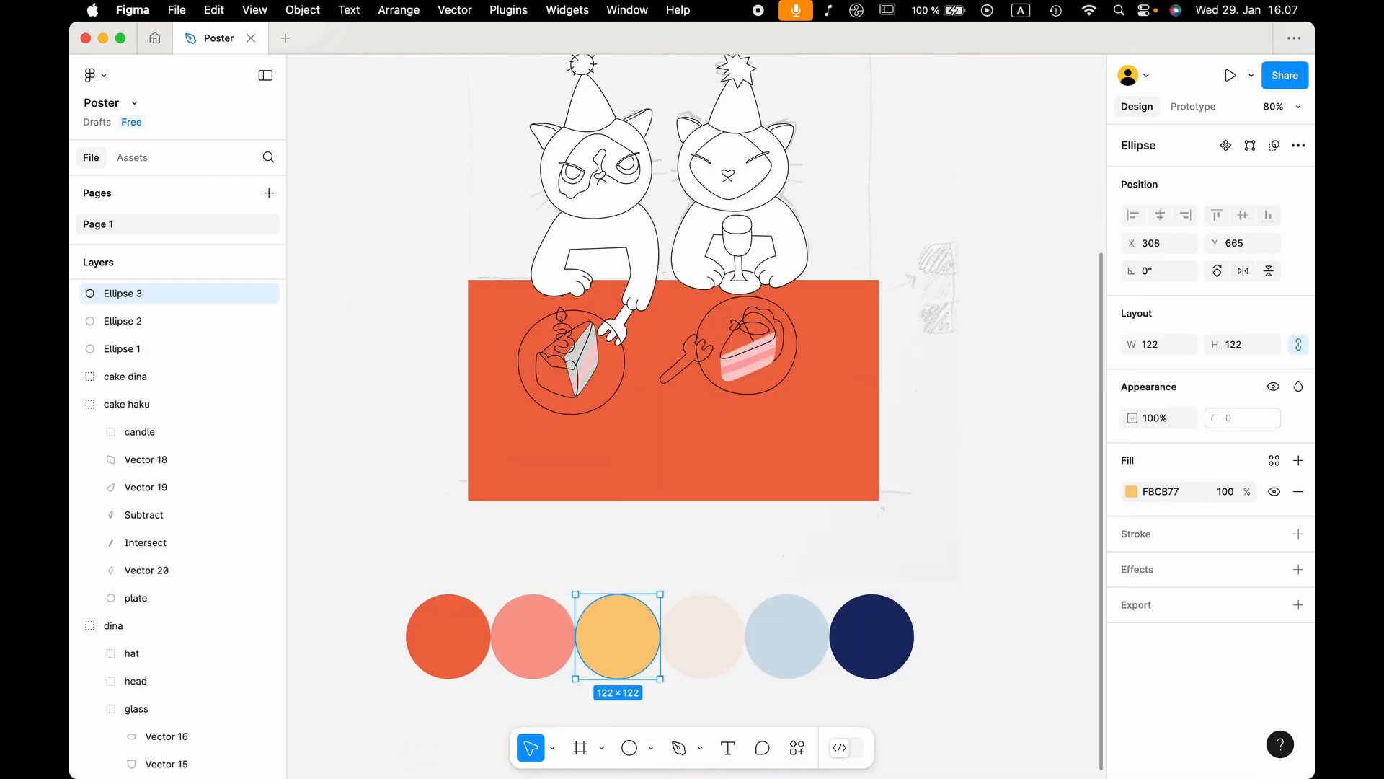
pyautogui.click(1274, 462)
pyautogui.click(1069, 412)
pyautogui.write('yellow')
pyautogui.press('Return')
# Create a color style named beige from the fourth palette circle's F6EDE5 fill.
pyautogui.click(702, 640)
pyautogui.click(1274, 461)
pyautogui.click(1069, 413)
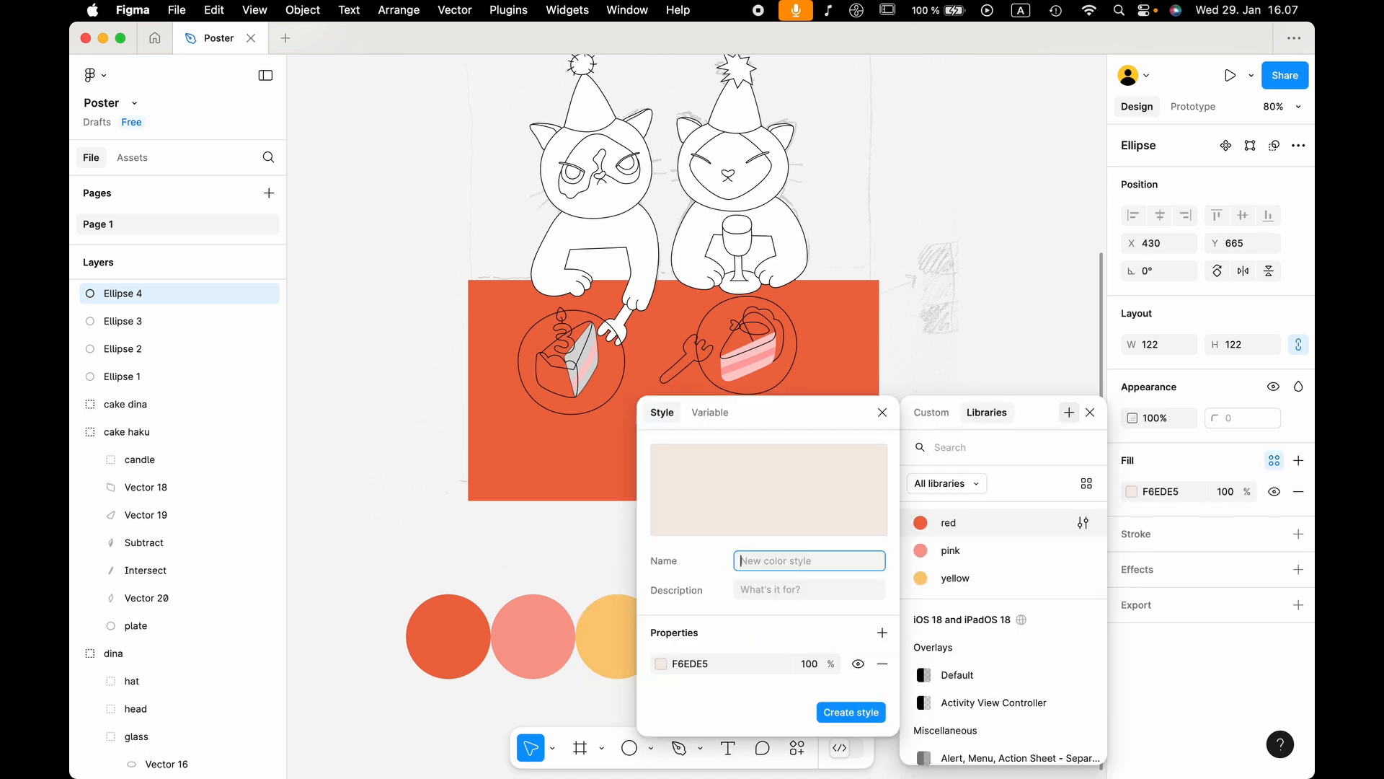
pyautogui.write('beige')
# Create a color style named blue from the fill of the light blue fifth palette circle.
pyautogui.click(776, 654)
pyautogui.click(1274, 461)
pyautogui.click(1069, 413)
pyautogui.write('blue')
pyautogui.press('Return')
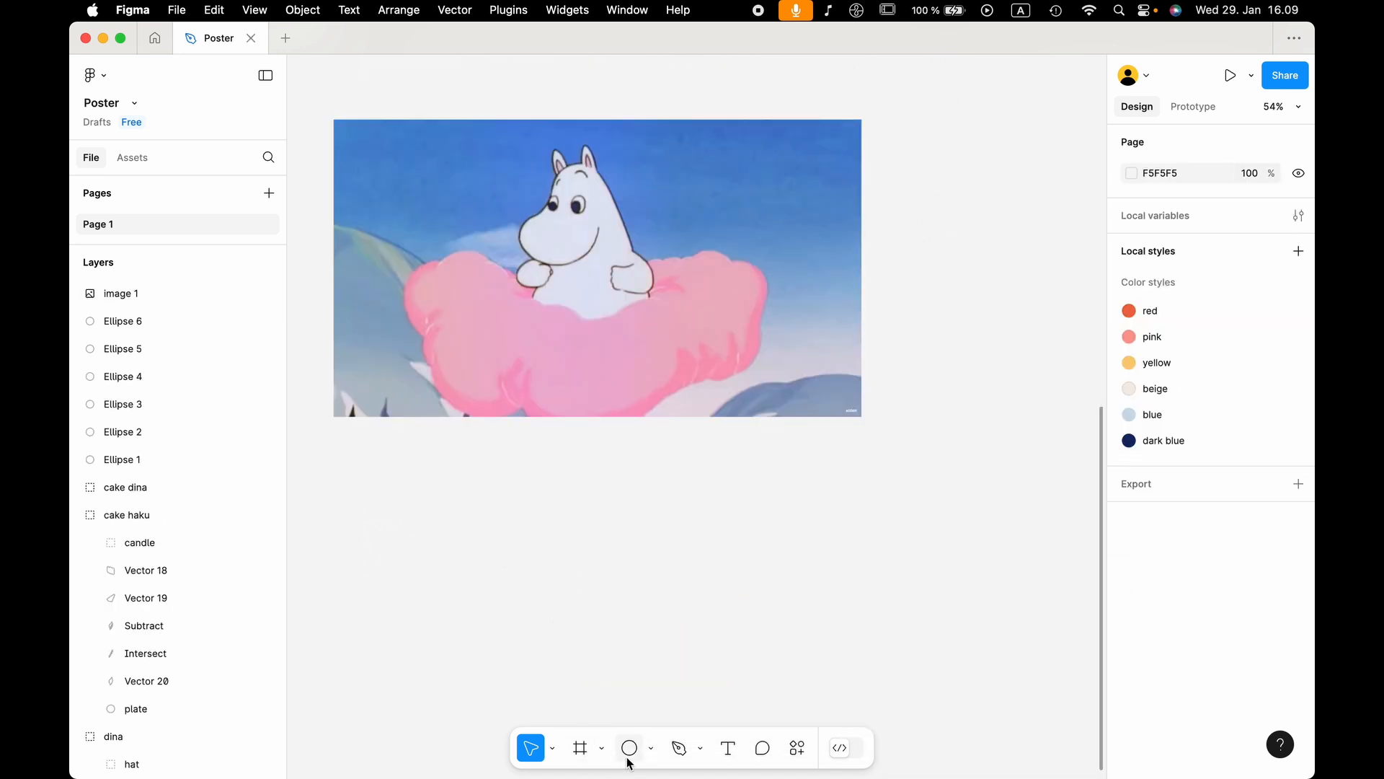
# Draw a circle about 242 × 242 below the Moomin image and fill it with pink F69DB9 sampled from the cloud's edge.
pyautogui.moveTo(572, 522); pyautogui.dragTo(686, 623)
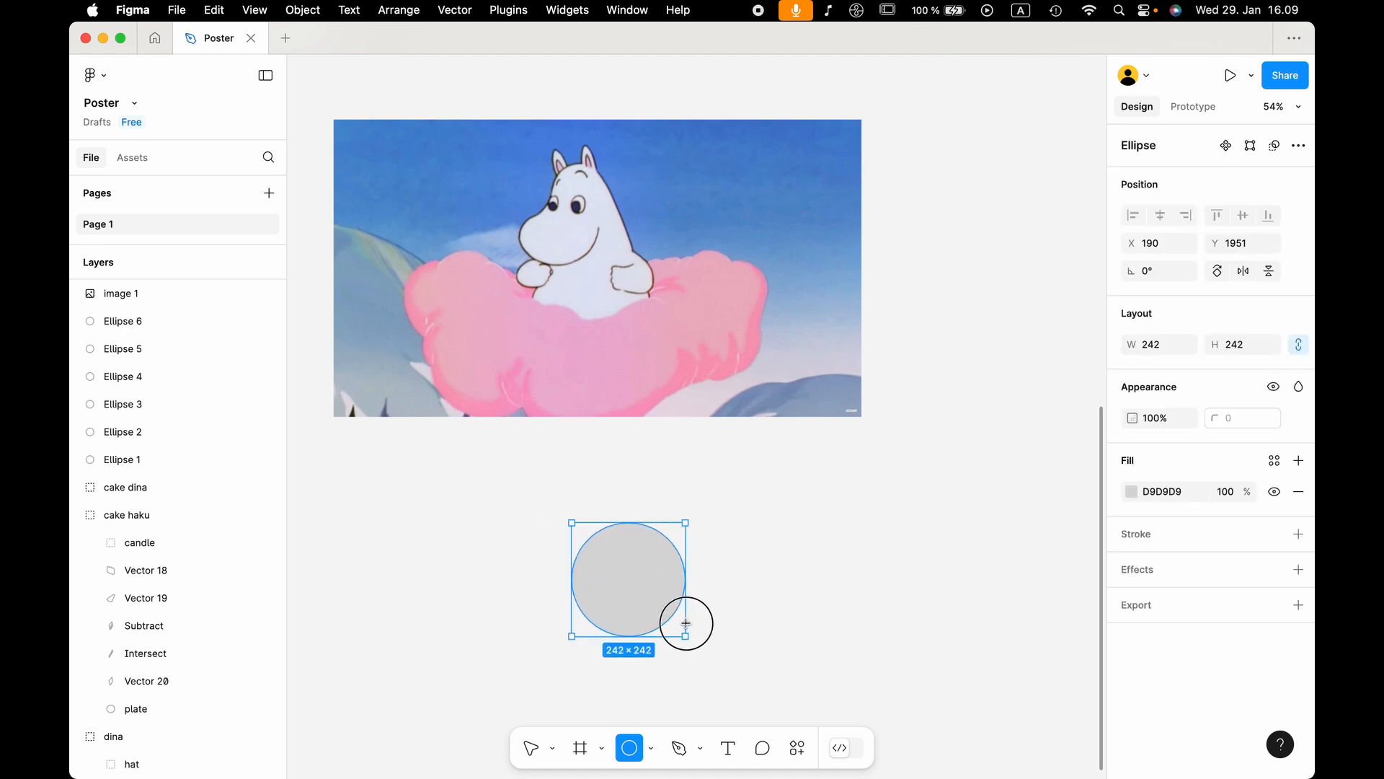
pyautogui.click(714, 617)
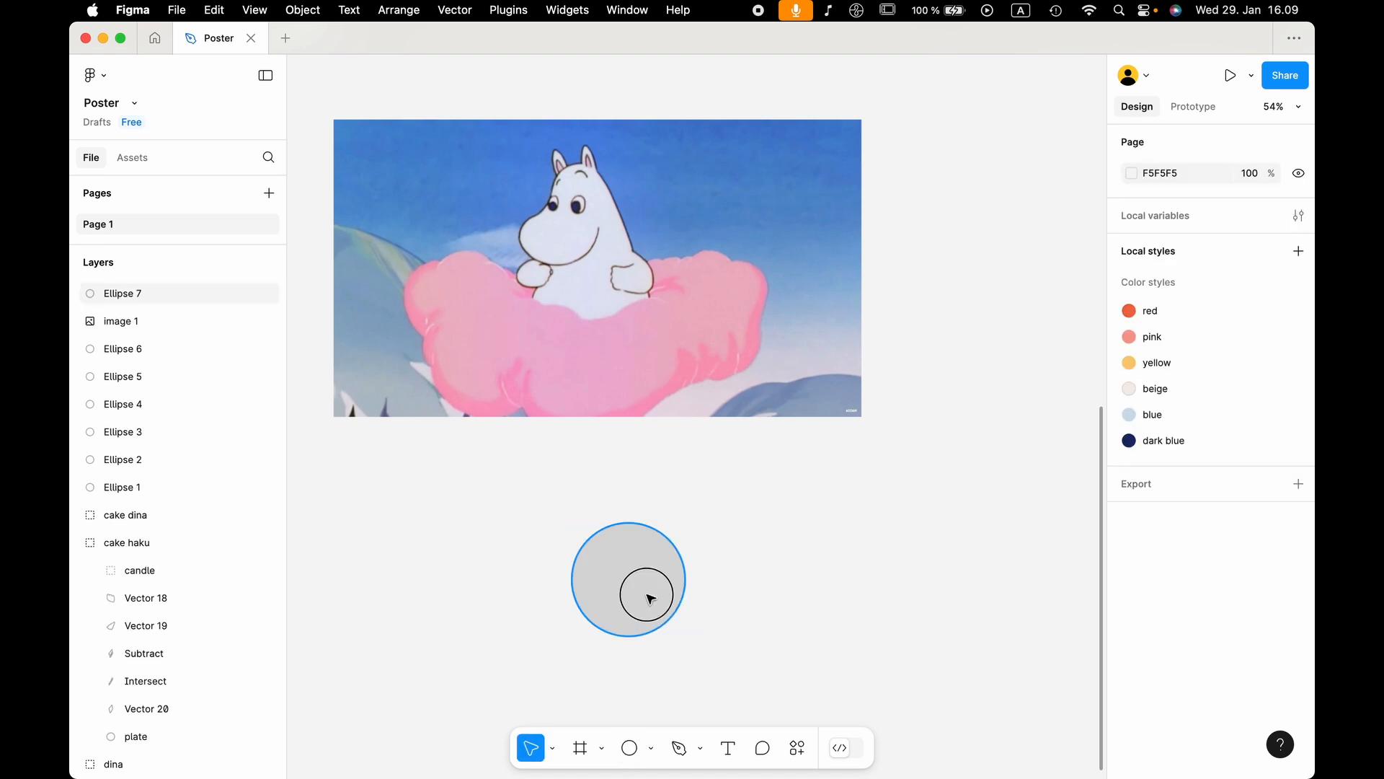
pyautogui.click(649, 597)
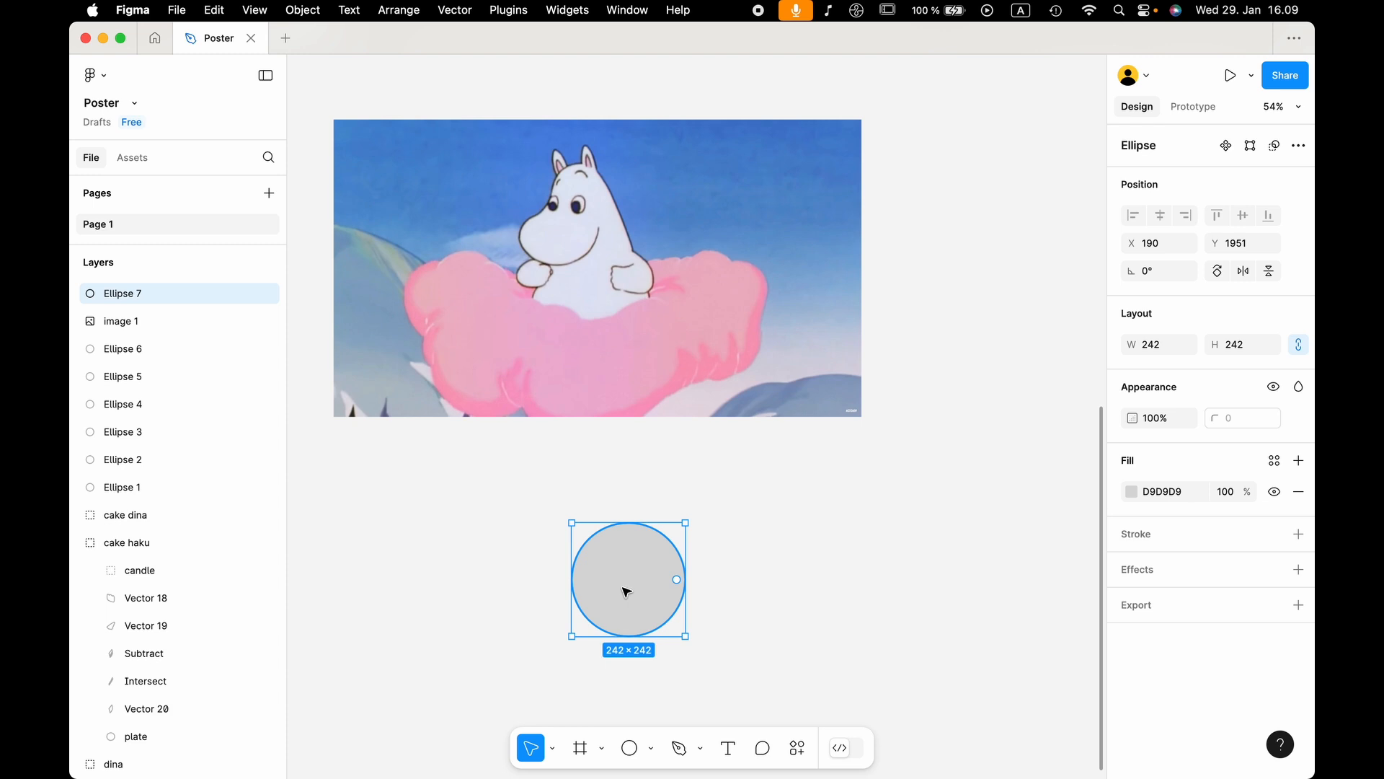
pyautogui.press('i')
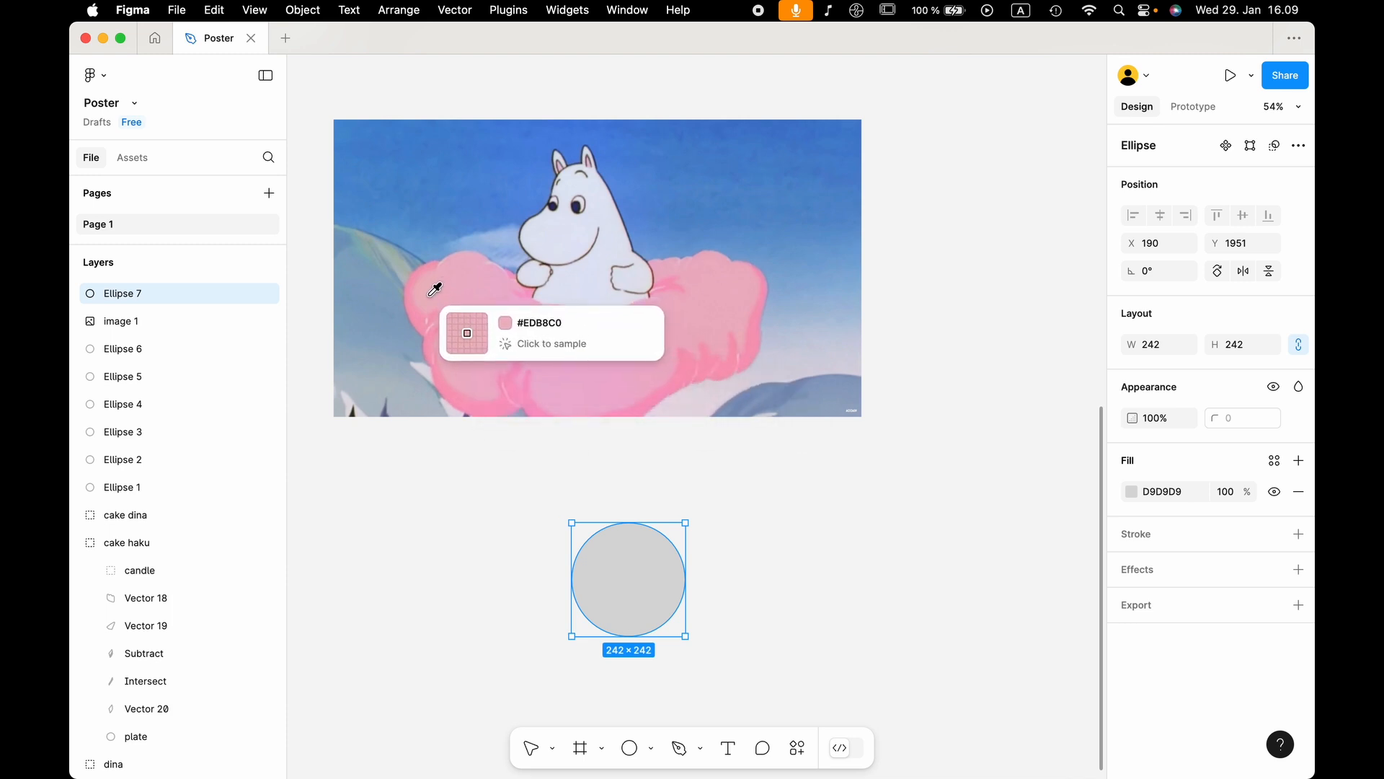
pyautogui.click(418, 317)
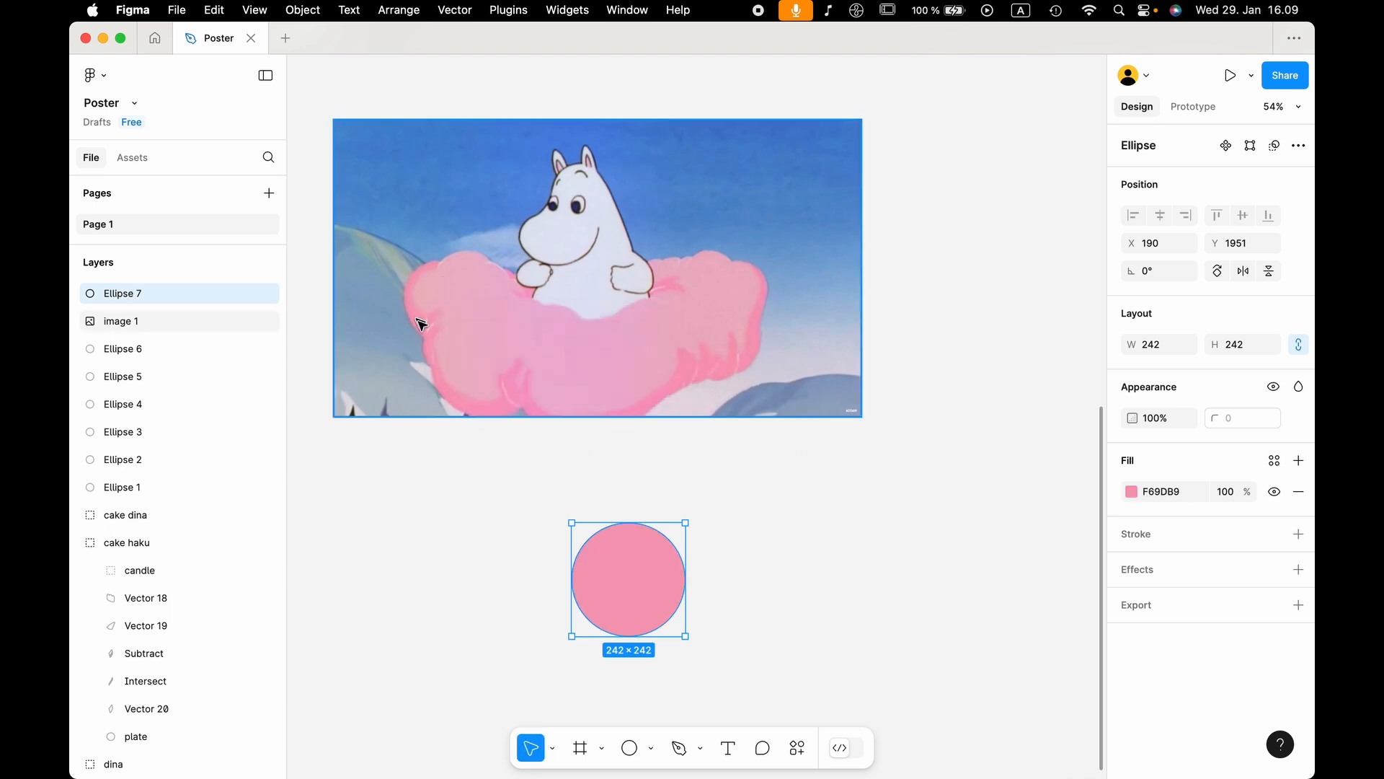
# Duplicate the pink circle beside the original and fill the copy with blue 4989D1 sampled from the image's sky.
pyautogui.moveTo(651, 599); pyautogui.dragTo(761, 592)
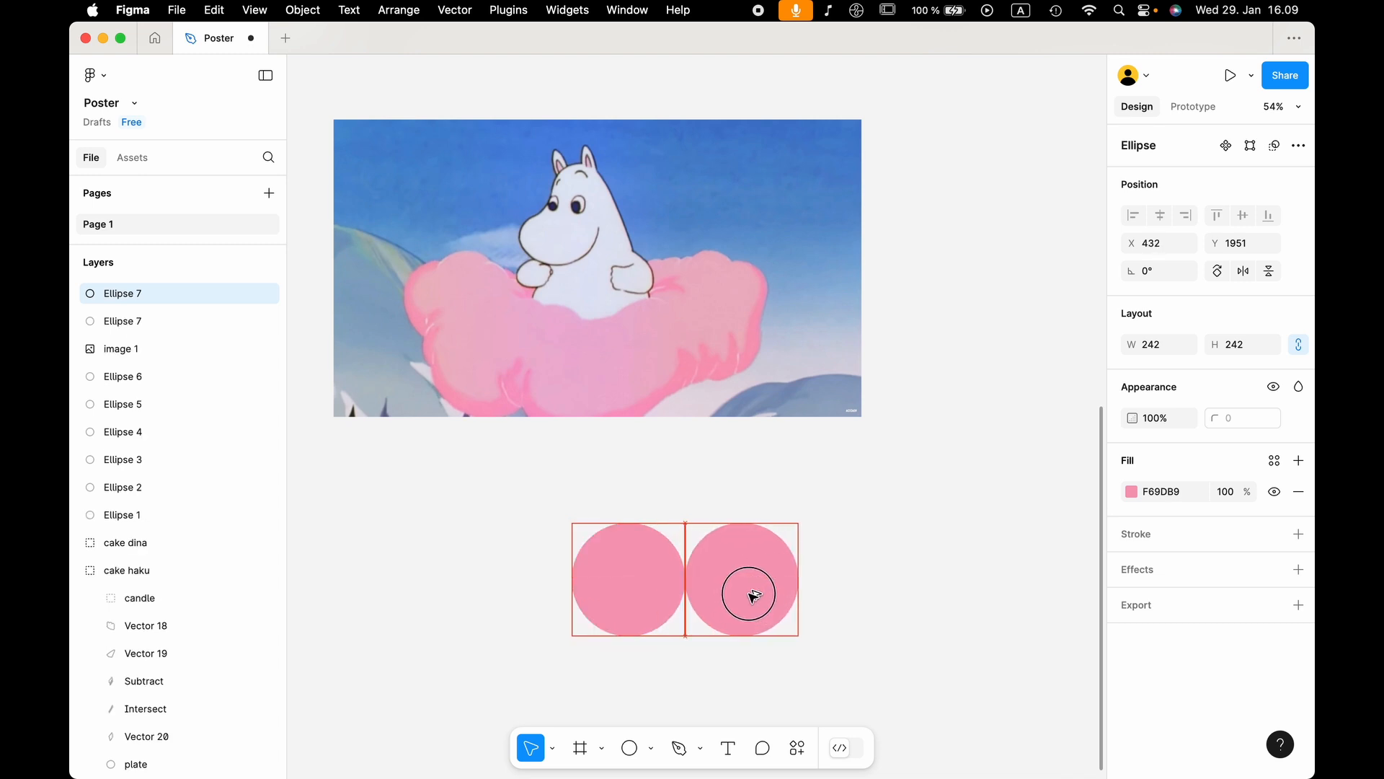
pyautogui.press('i')
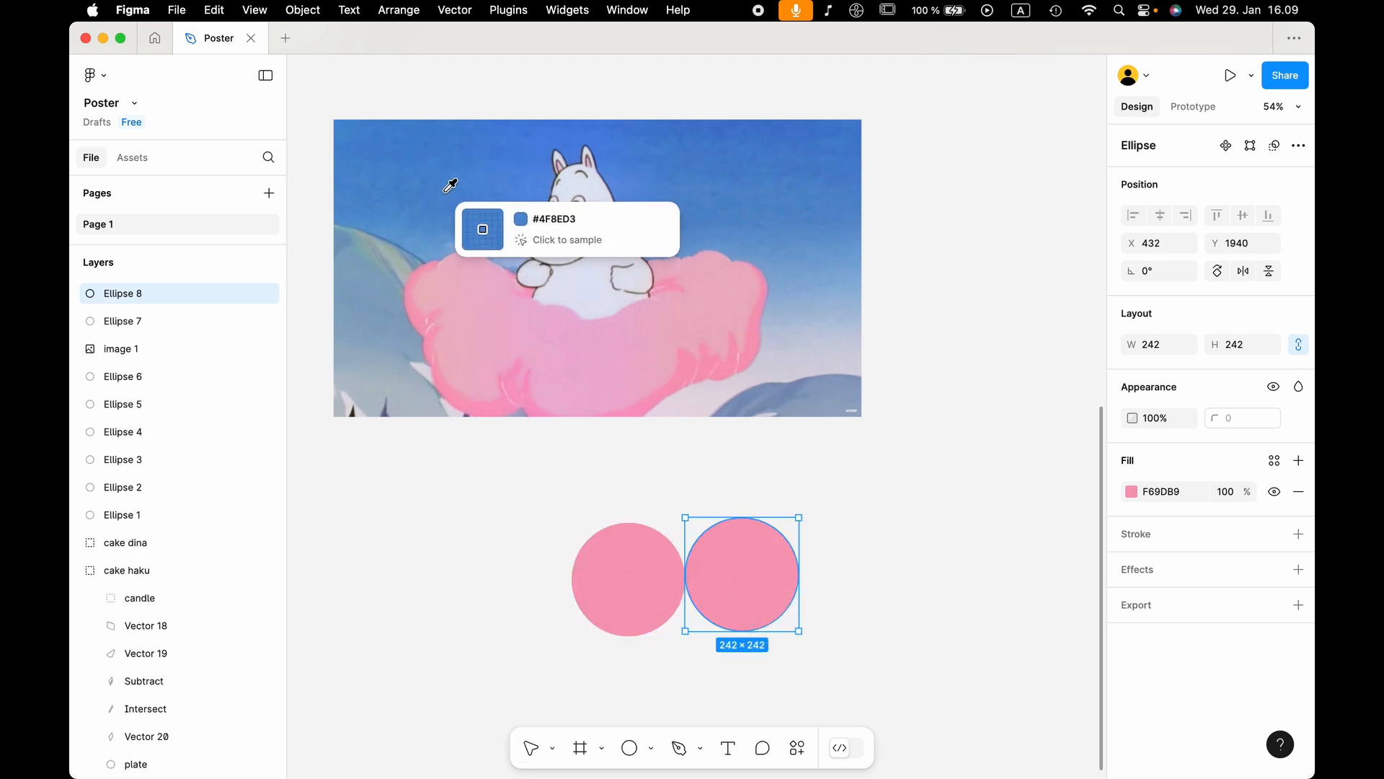
pyautogui.click(447, 157)
pyautogui.press('Escape')
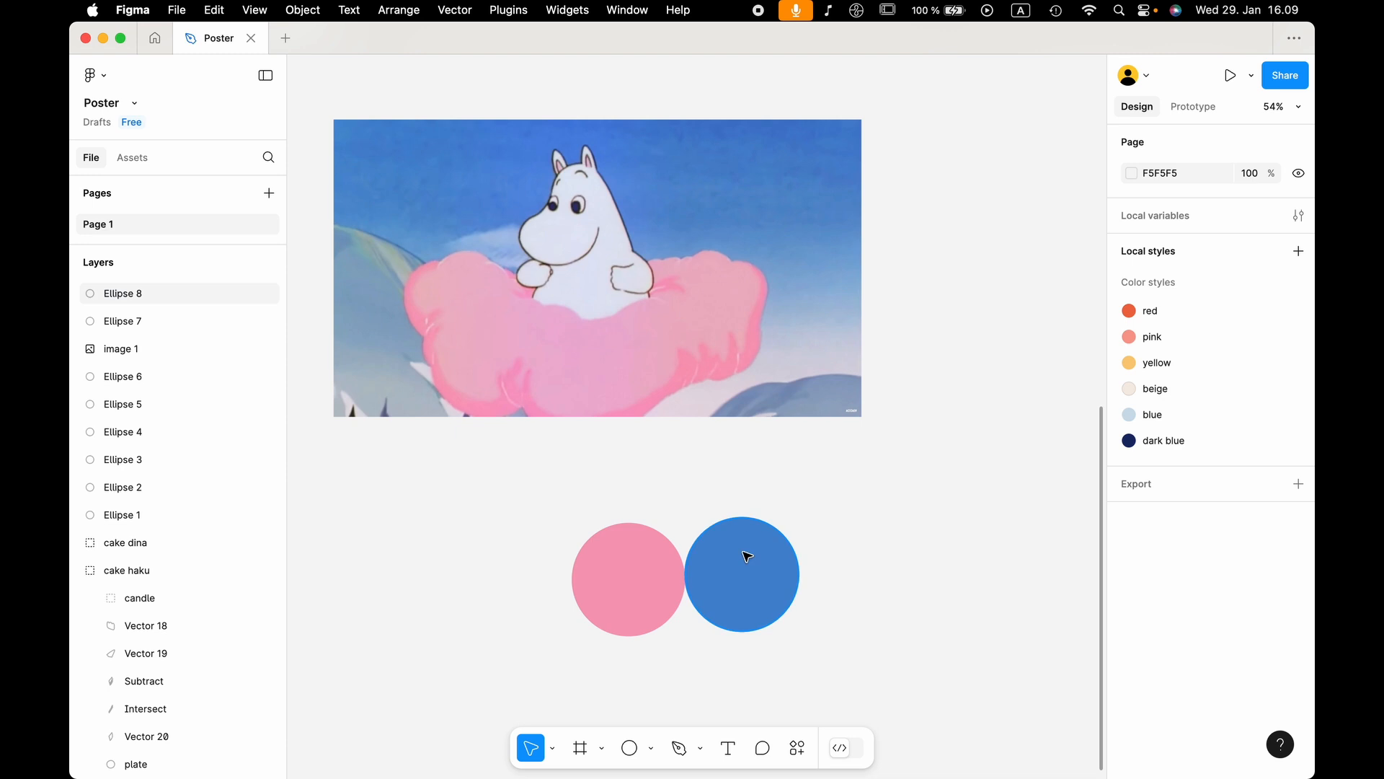
# Duplicate the blue circle alongside and fill the copy with pale E5DAE2 sampled from the lower part of the image.
pyautogui.keyDown('alt'); pyautogui.moveTo(744, 556); pyautogui.dragTo(858, 556); pyautogui.keyUp('alt')
pyautogui.press('i')
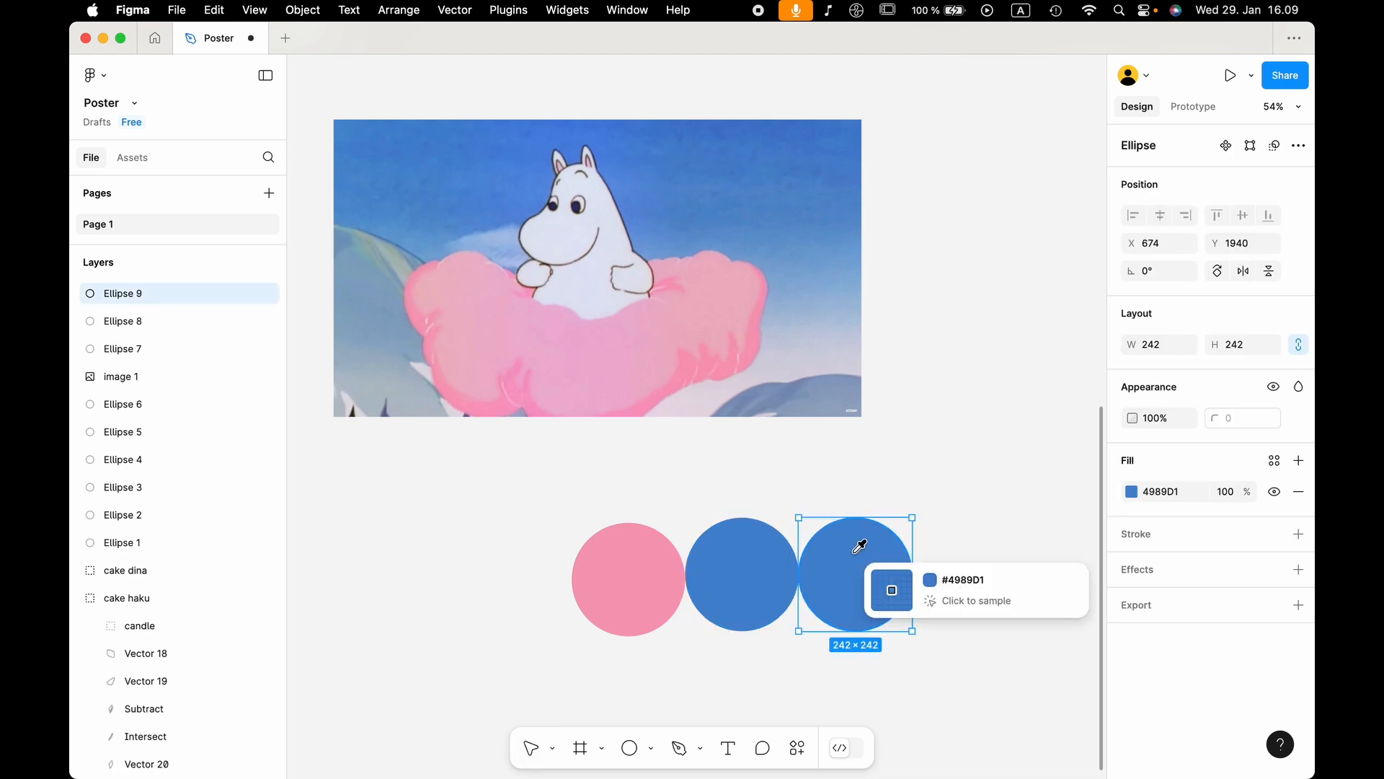
pyautogui.click(706, 396)
# Duplicate the pale circle alongside and fill the copy with a muted blue sampled from the image's background hills.
pyautogui.moveTo(876, 606); pyautogui.dragTo(982, 591)
pyautogui.press('i')
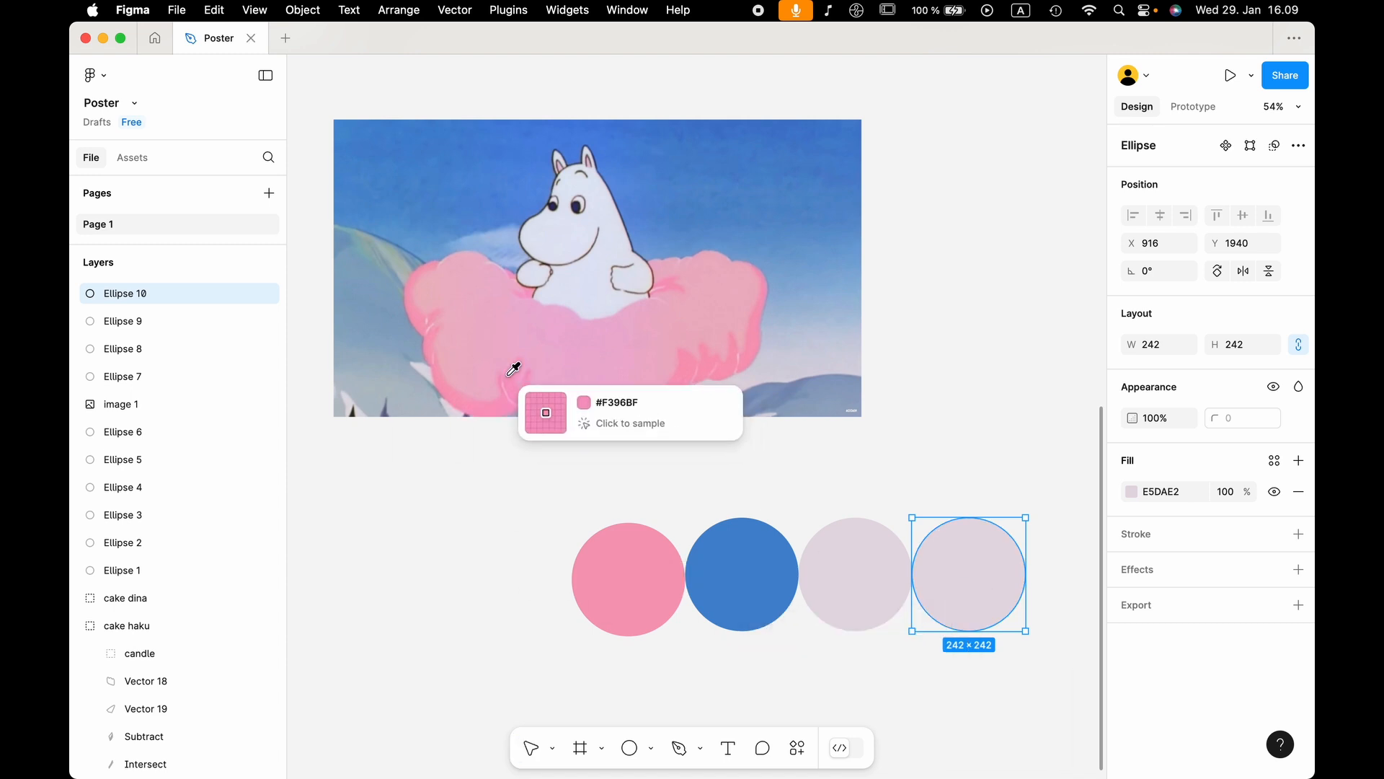
pyautogui.click(358, 278)
pyautogui.click(458, 587)
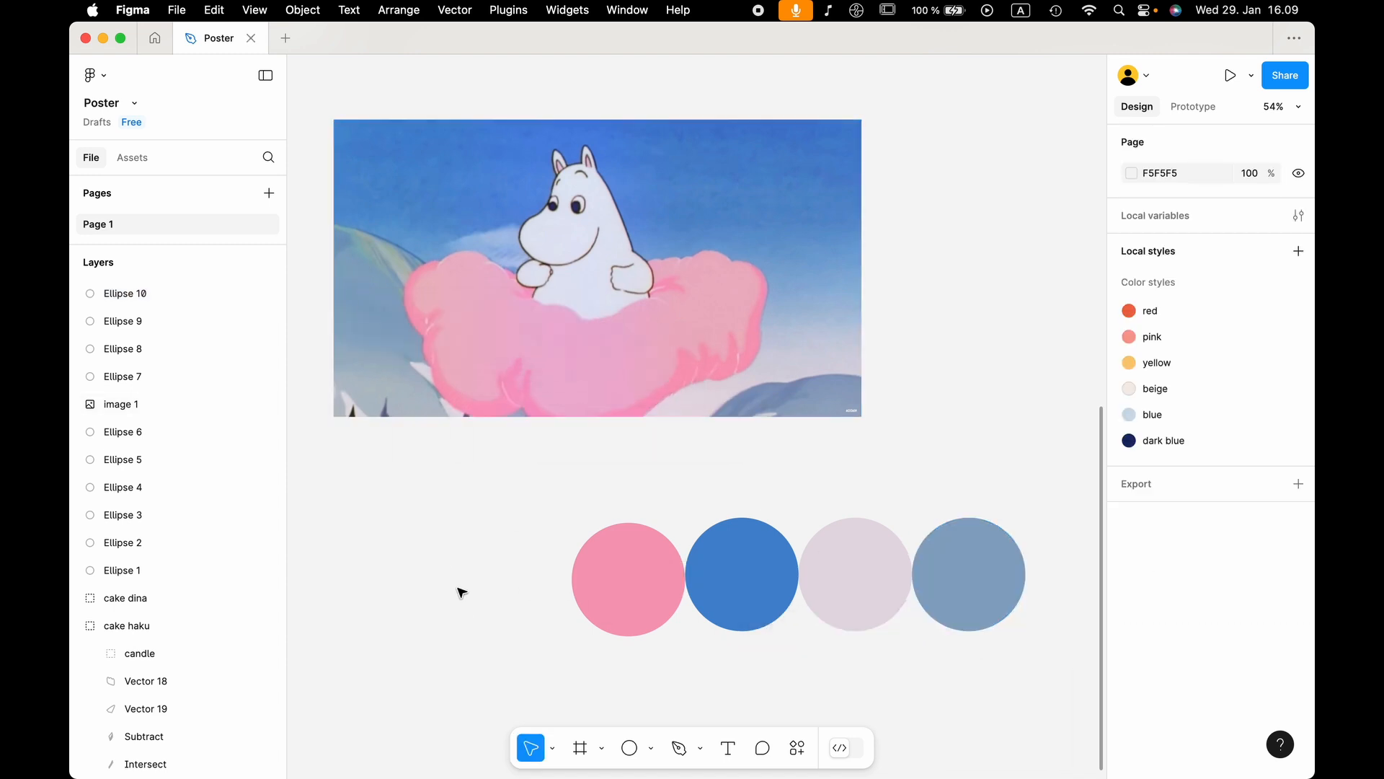
# Return to the poster illustration and activate the Rectangle tool for drawing beside it.
pyautogui.hscroll(2, 459, 588)
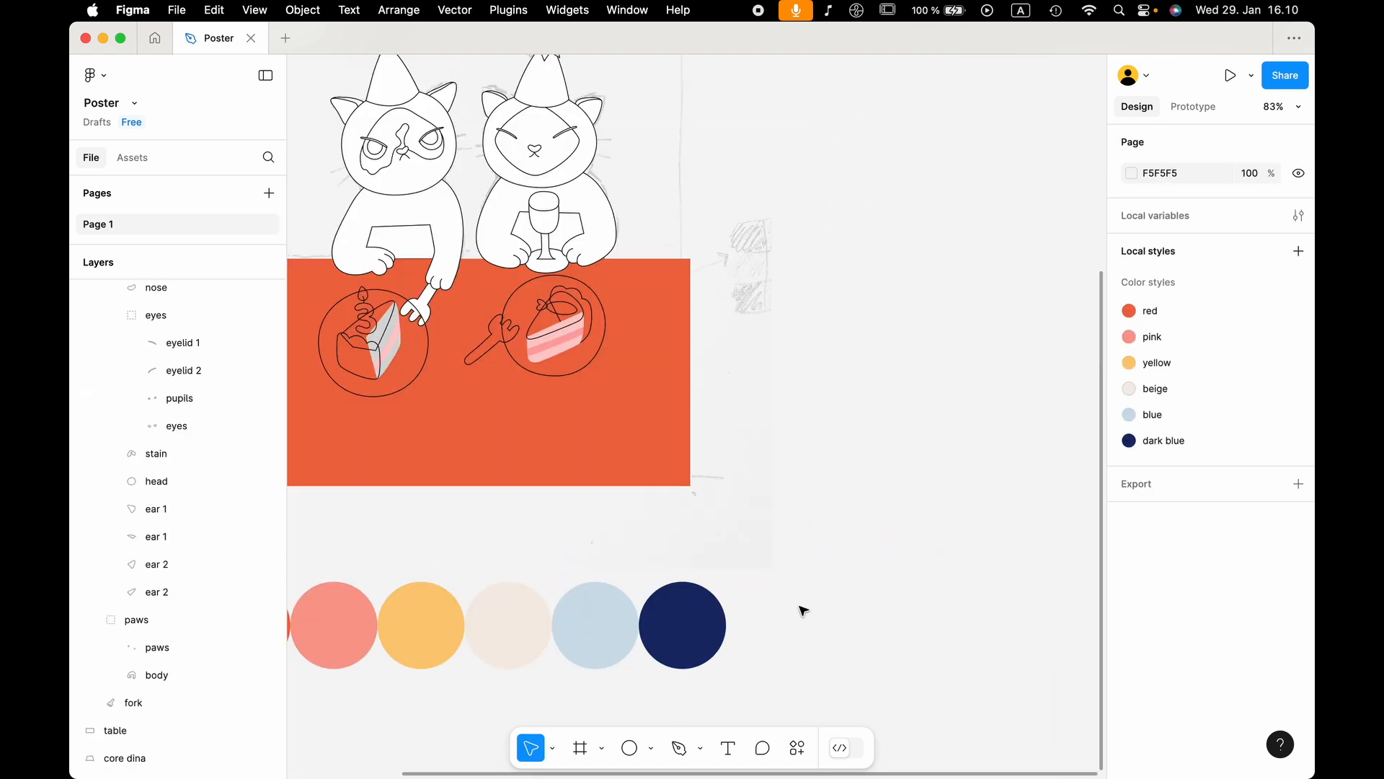
pyautogui.click(649, 461)
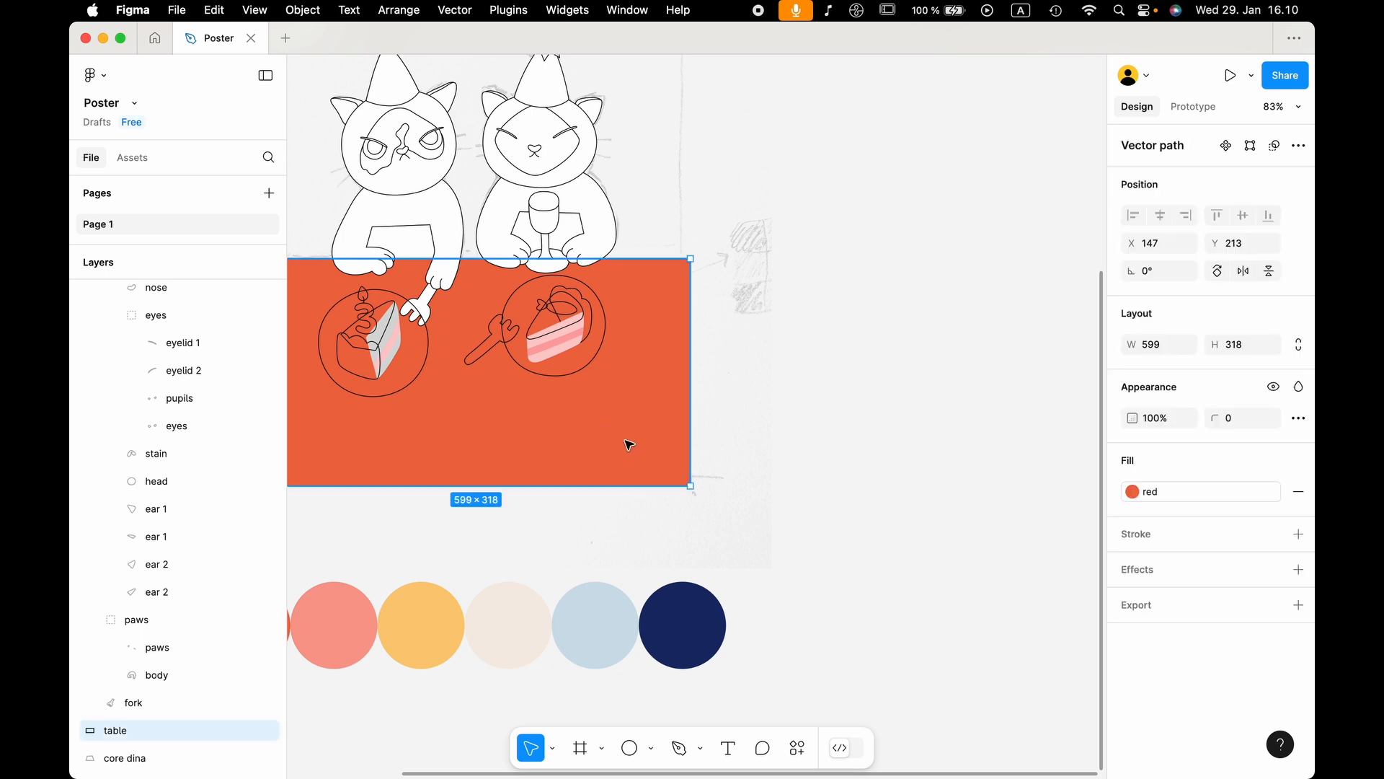
pyautogui.click(818, 508)
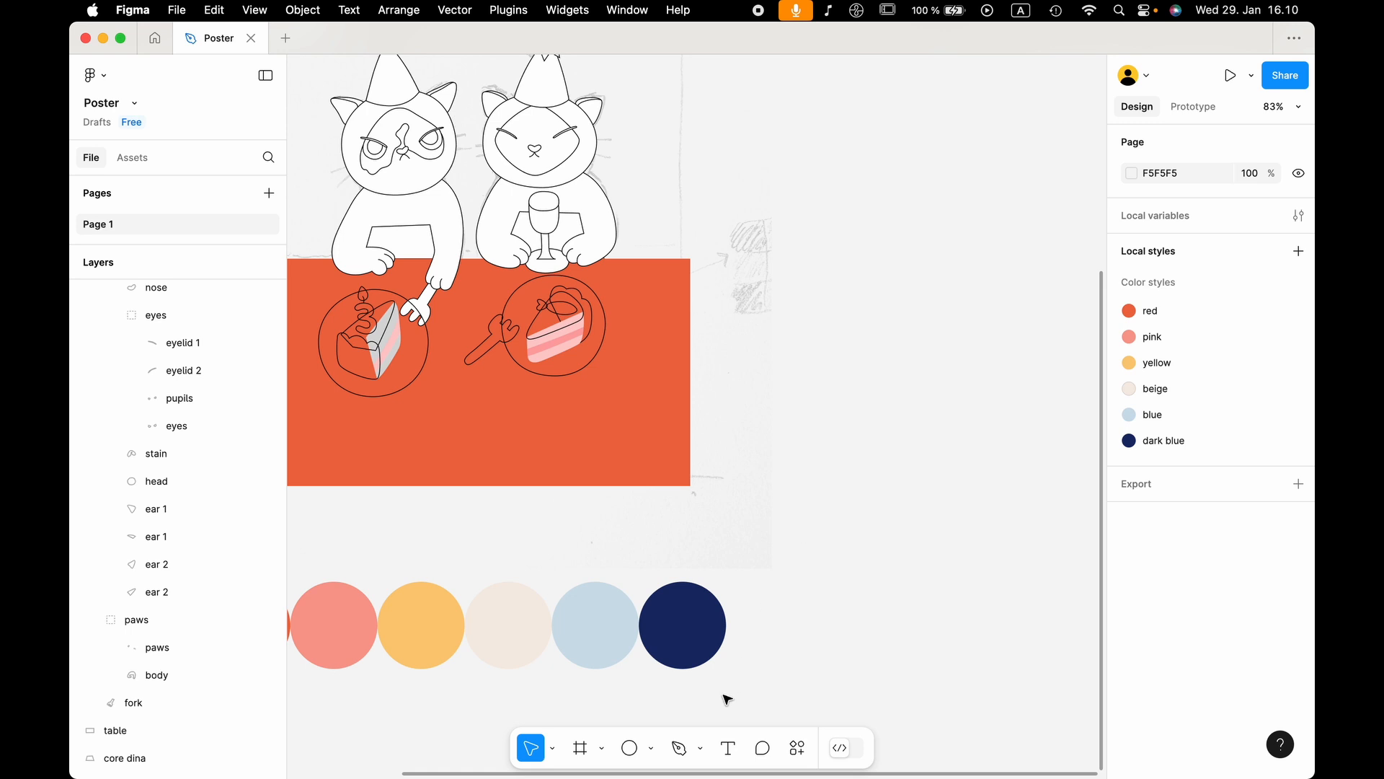
pyautogui.click(649, 754)
pyautogui.click(680, 582)
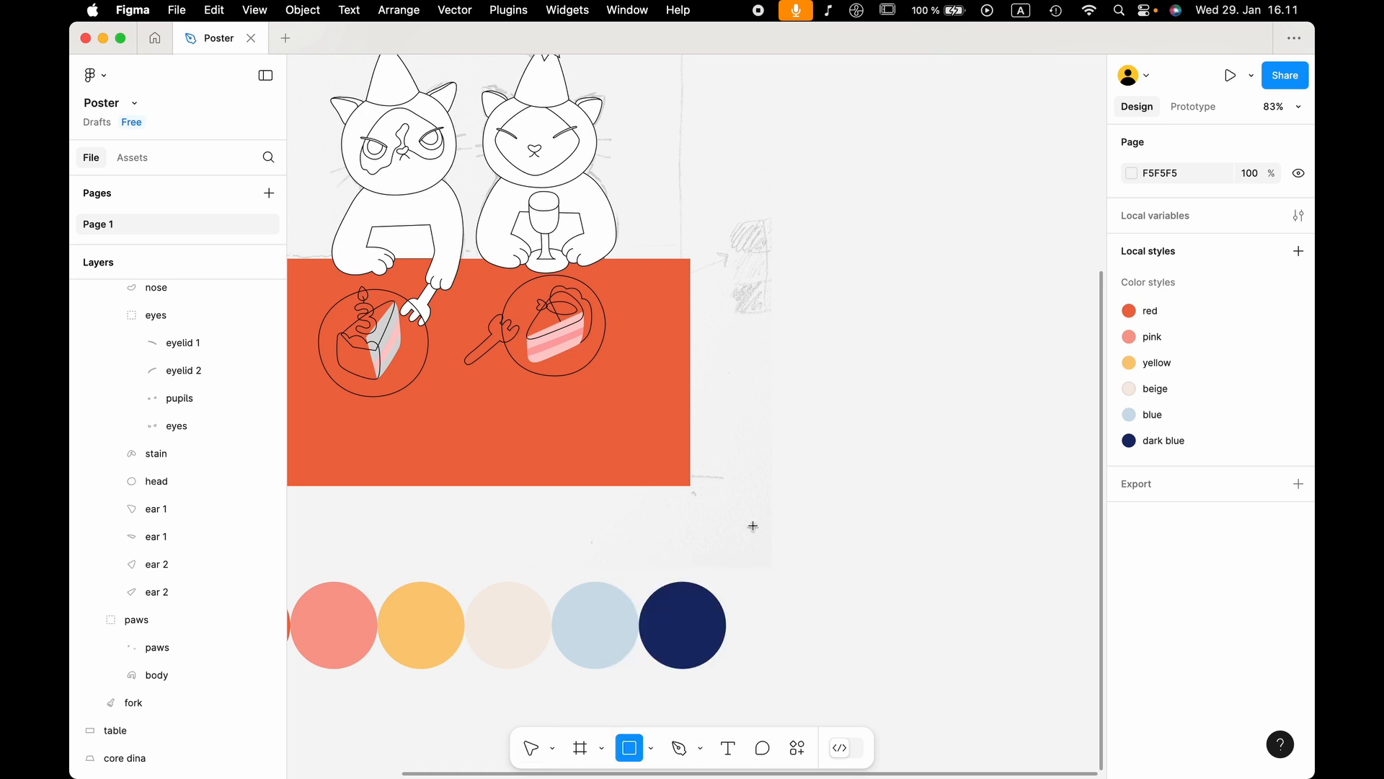
# Draw a tall, narrow rectangle about 45 × 488 on the empty canvas beside the poster sketch.
pyautogui.hscroll(5, 782, 501)
pyautogui.scroll(2, 783, 501)
pyautogui.moveTo(677, 330); pyautogui.dragTo(711, 678)
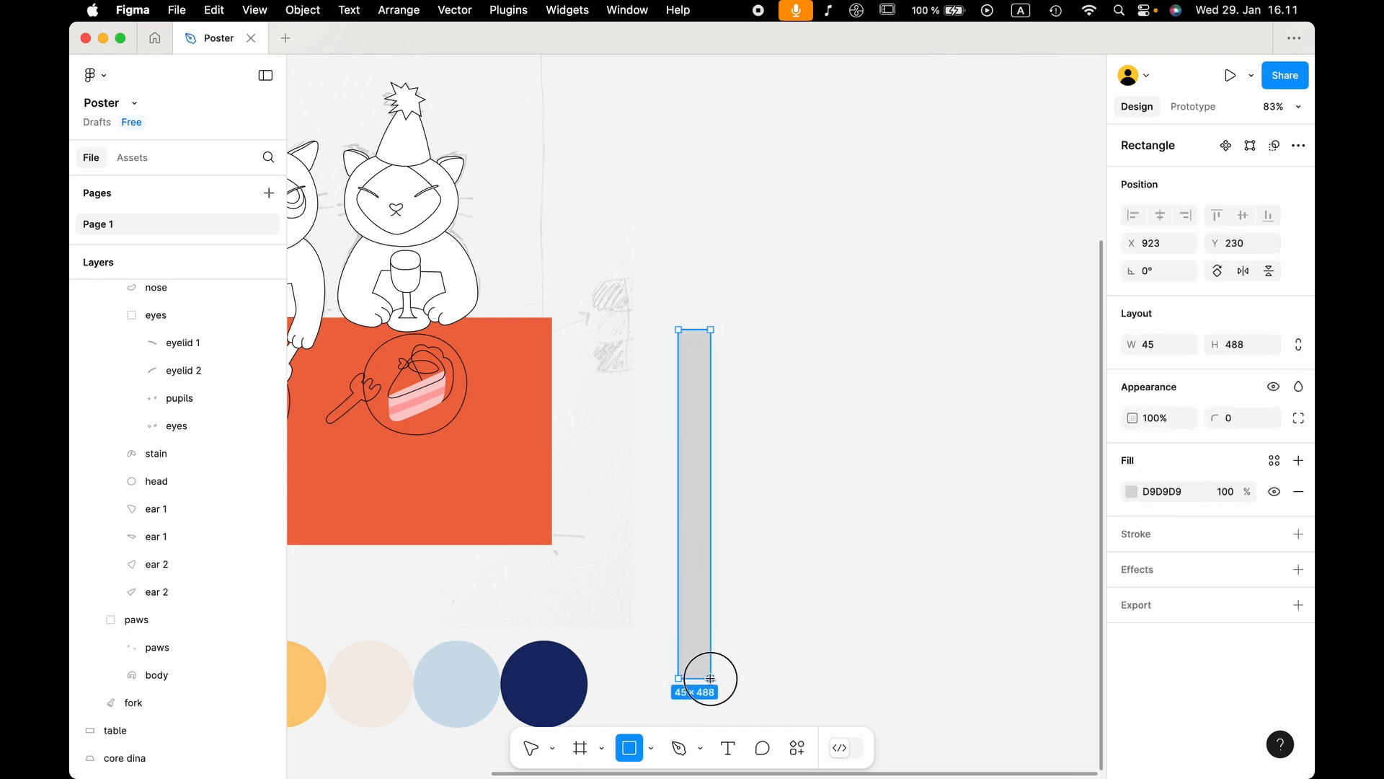
pyautogui.click(781, 581)
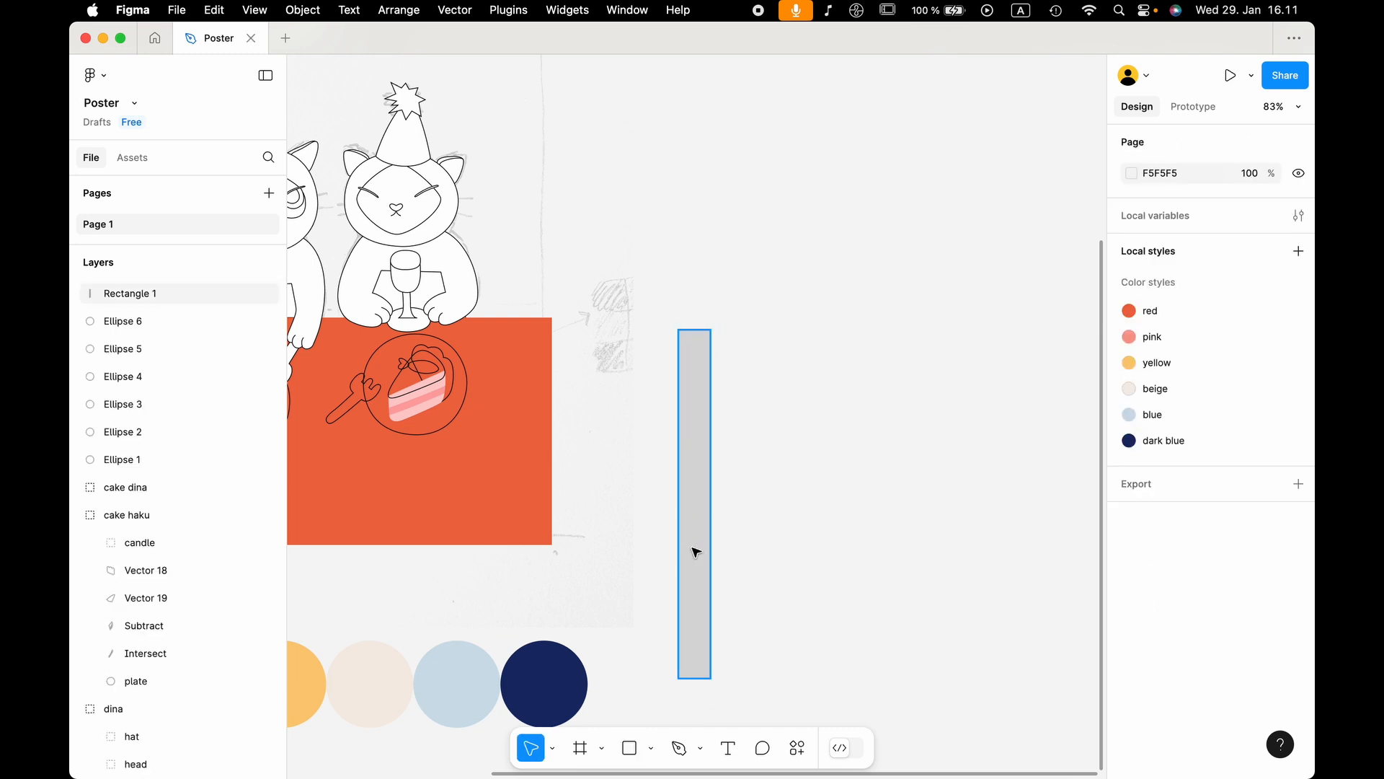
# Duplicate the strip into a row of eight vertical stripes with 45-unit gaps, and delete the stray copy in the first gap.
pyautogui.moveTo(695, 550); pyautogui.dragTo(757, 522)
pyautogui.click(811, 528)
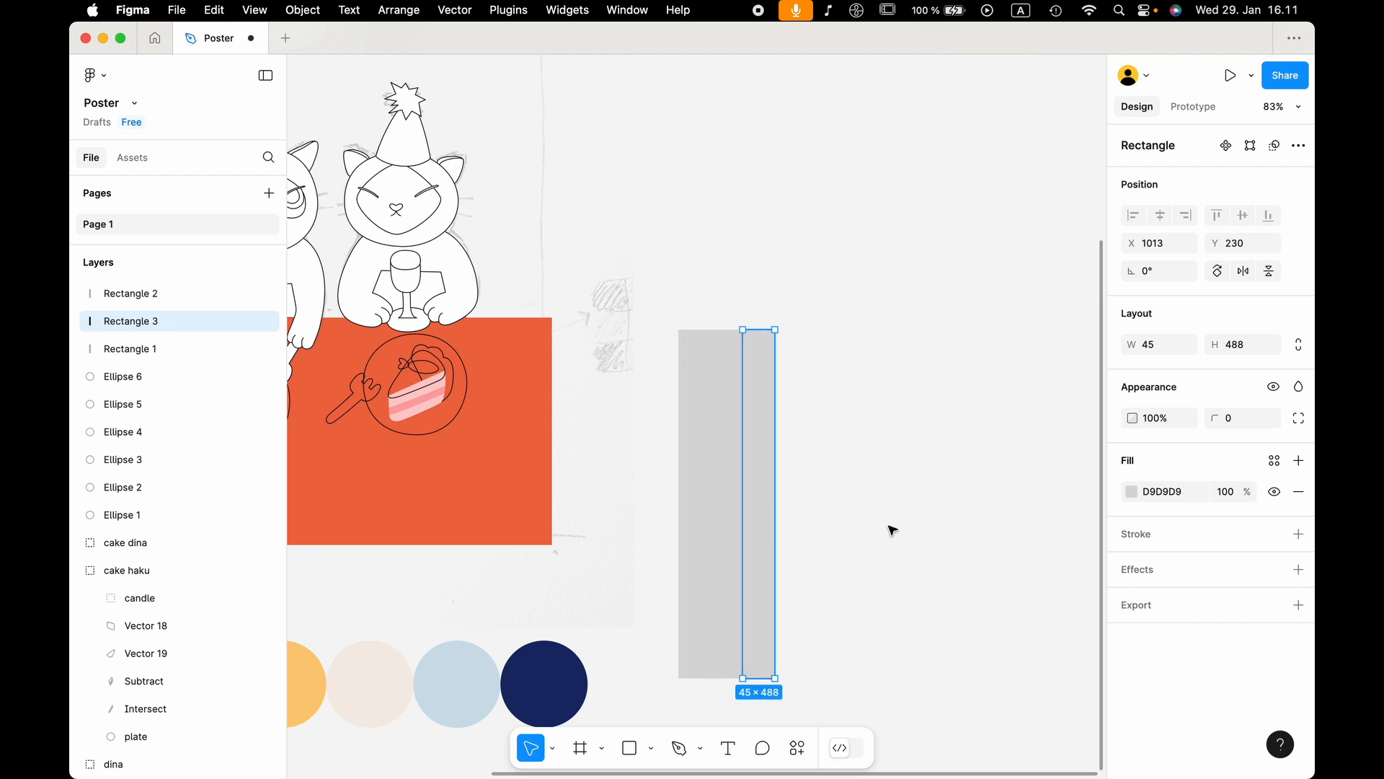
pyautogui.press('super+d')
pyautogui.press('super+d')
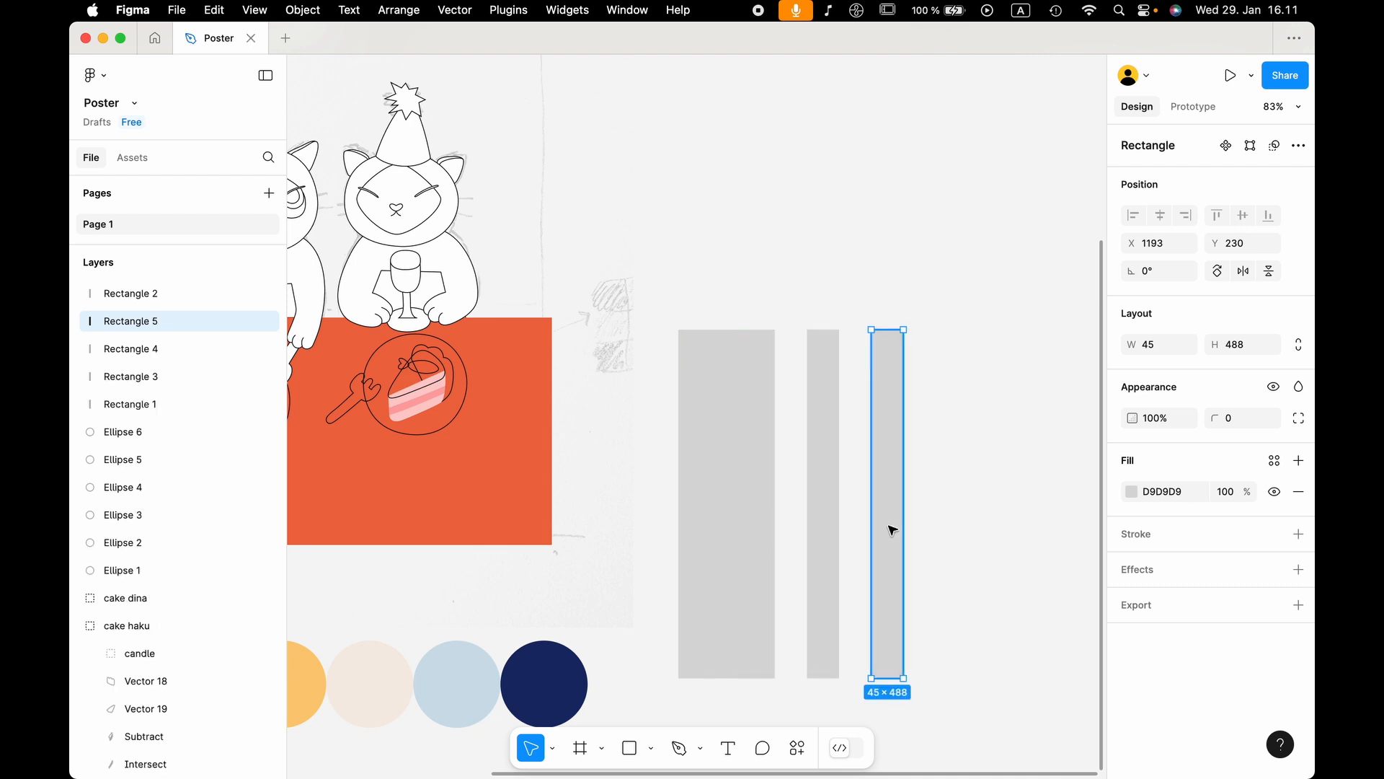
pyautogui.press('super+d')
pyautogui.press('super+d')
pyautogui.press('super+d')
pyautogui.press('super+d')
pyautogui.hscroll(3, 764, 498)
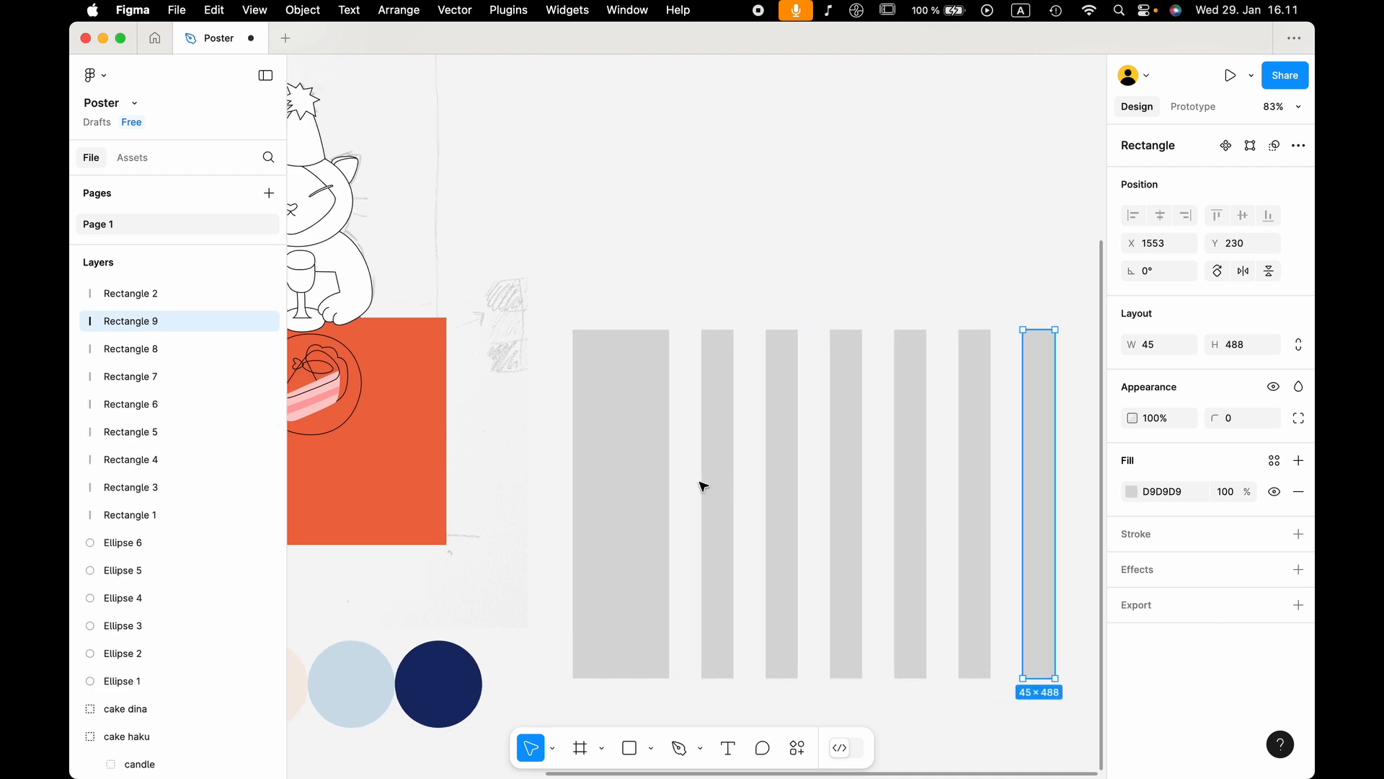
pyautogui.click(614, 495)
pyautogui.press('BackSpace')
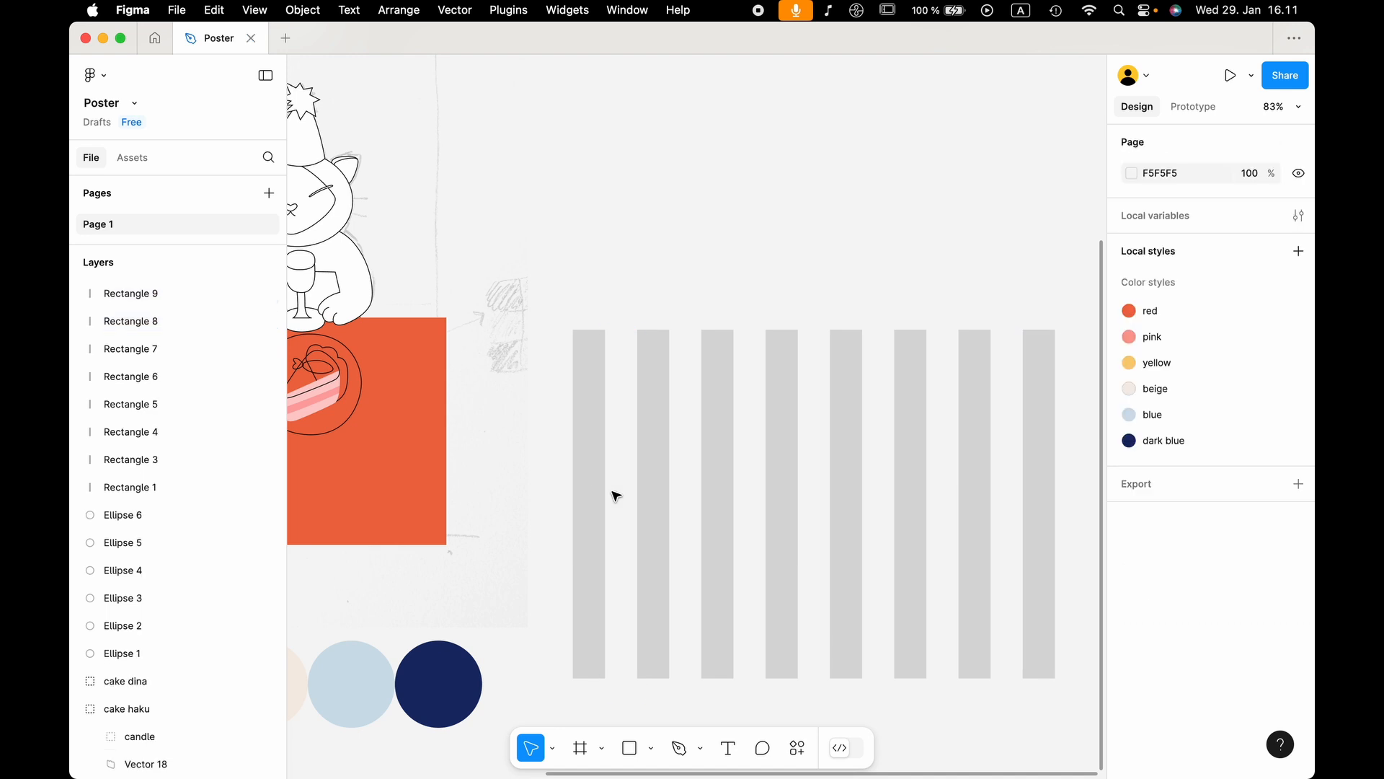
# Duplicate all eight vertical stripes as a second set directly above the originals.
pyautogui.scroll(-5, 614, 494)
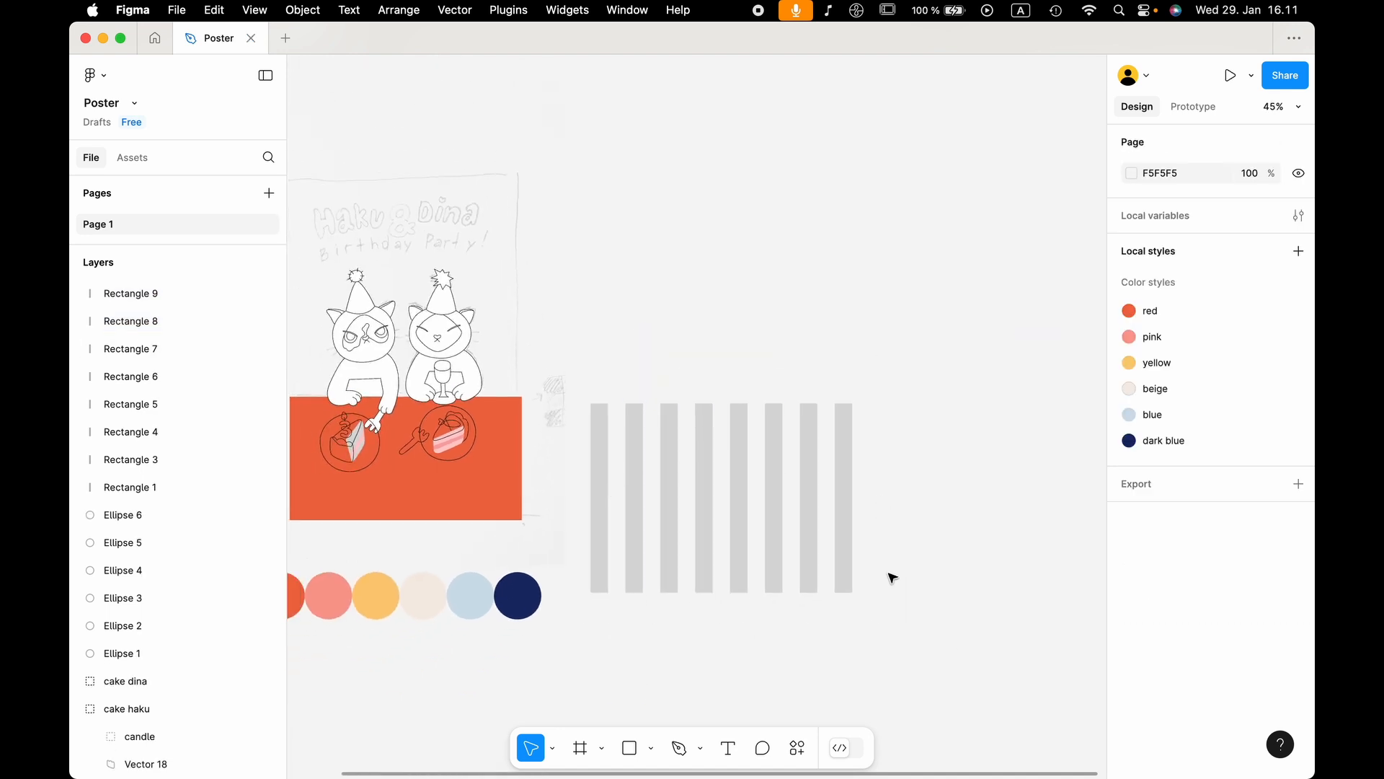
pyautogui.moveTo(890, 596); pyautogui.dragTo(993, 561)
pyautogui.click(722, 643)
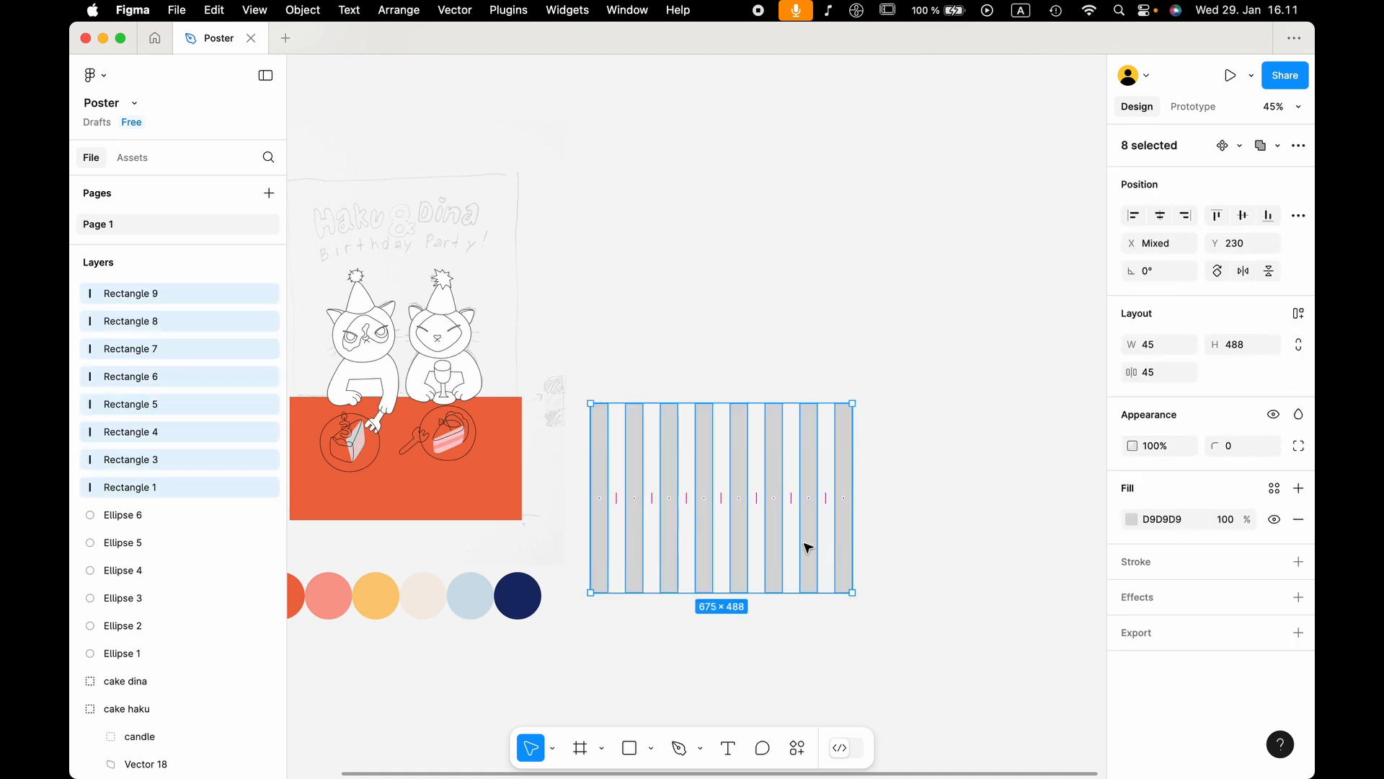
pyautogui.scroll(3, 813, 565)
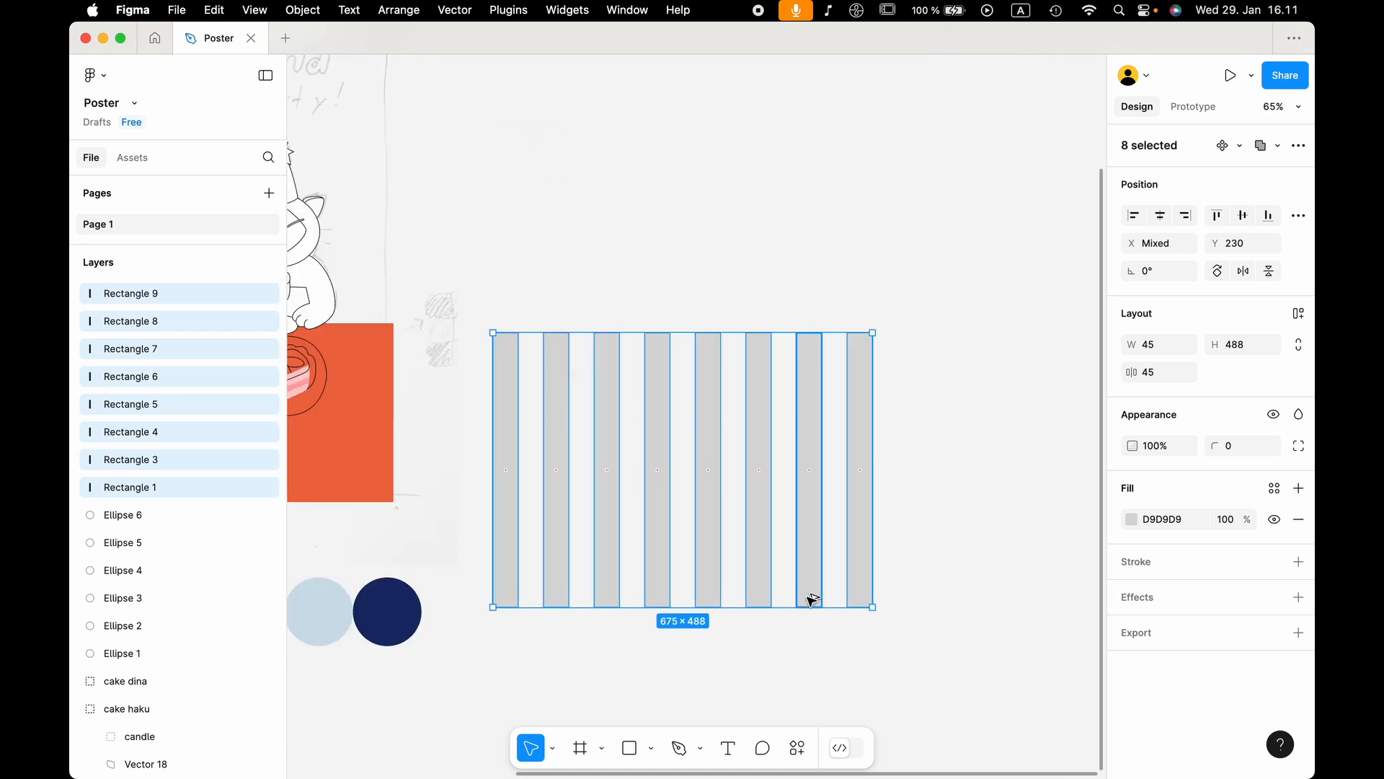
pyautogui.moveTo(813, 599); pyautogui.dragTo(811, 299)
pyautogui.scroll(5, 811, 300)
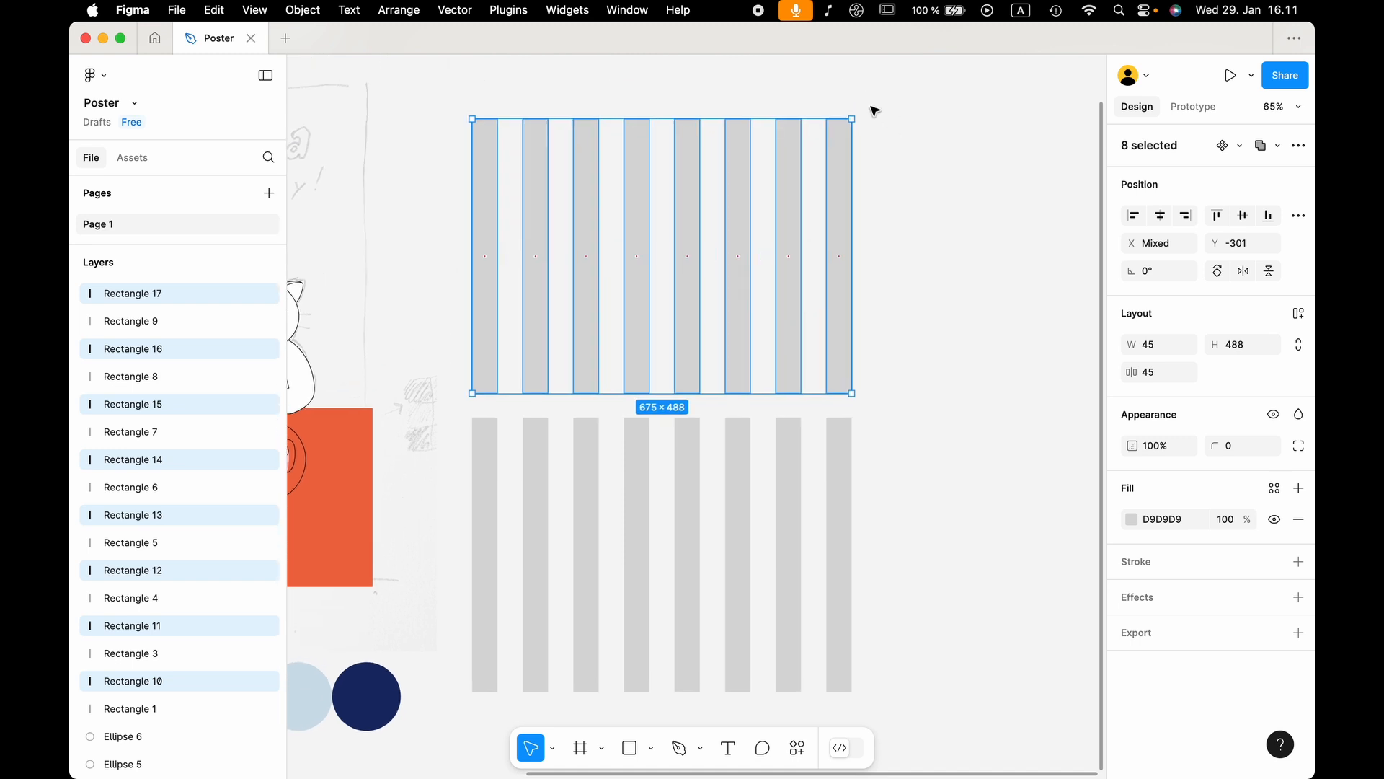
pyautogui.click(992, 445)
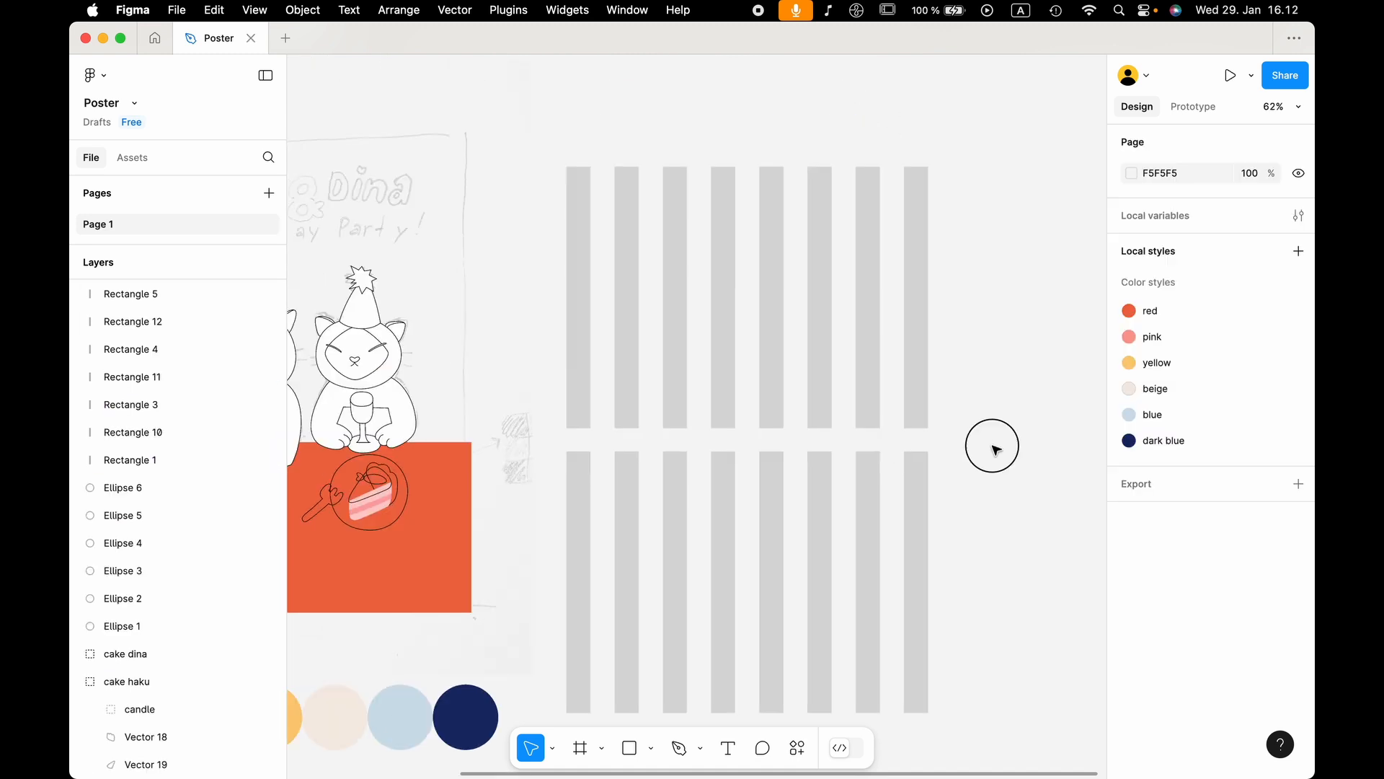
# Rotate the upper stripe set to -90° and move it over the vertical stripes, aligned at their upper-left corner.
pyautogui.moveTo(966, 418); pyautogui.dragTo(587, 300)
pyautogui.hscroll(5, 587, 299)
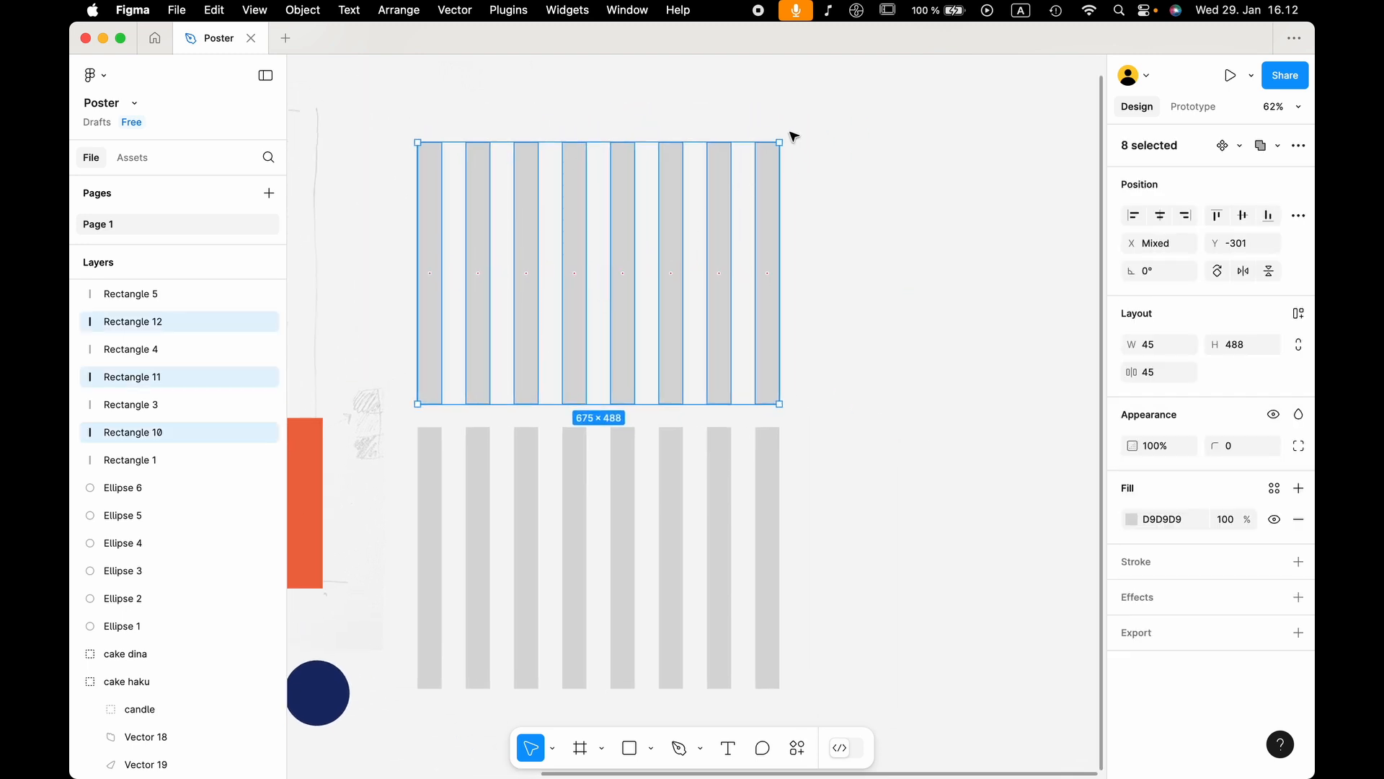
pyautogui.moveTo(786, 137); pyautogui.dragTo(706, 454)
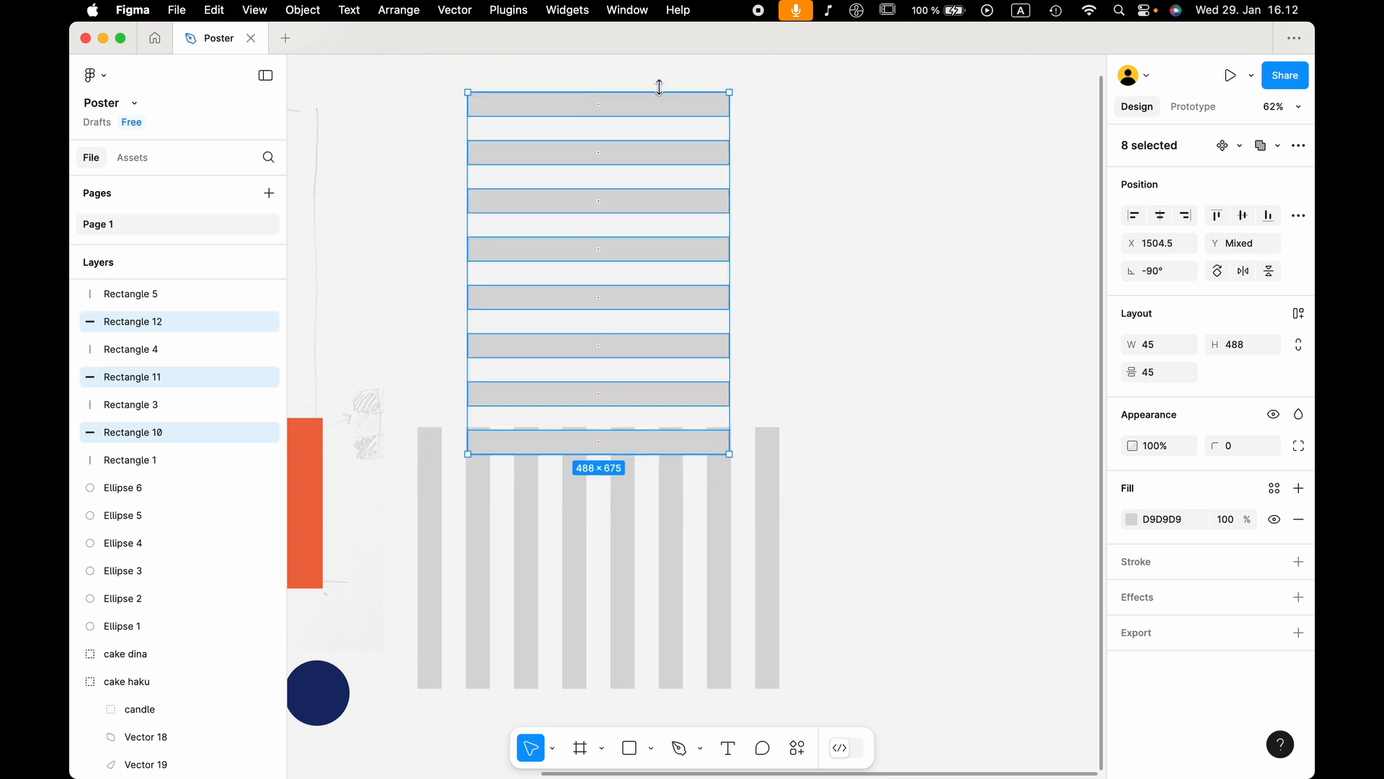
pyautogui.hscroll(-3, 657, 98)
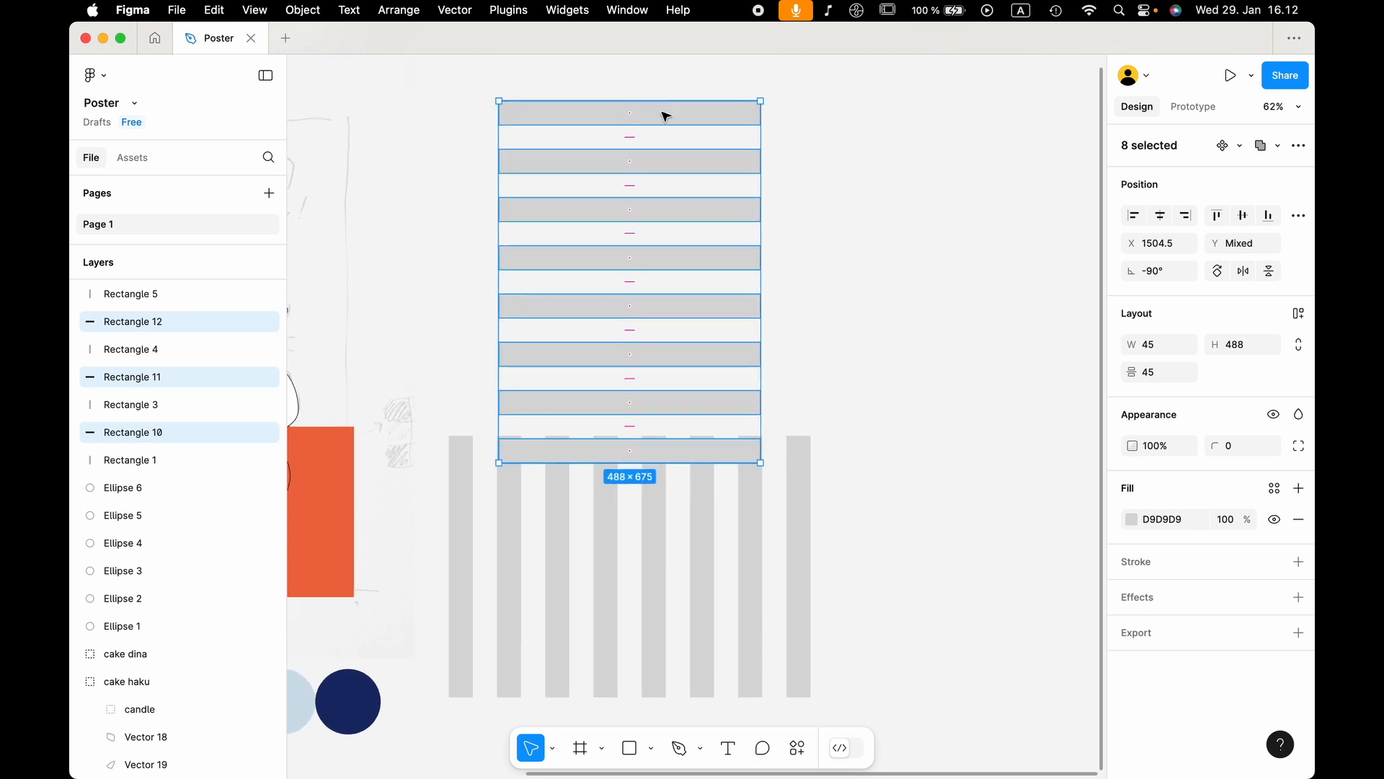
pyautogui.moveTo(664, 116); pyautogui.dragTo(615, 451)
pyautogui.scroll(-4, 615, 452)
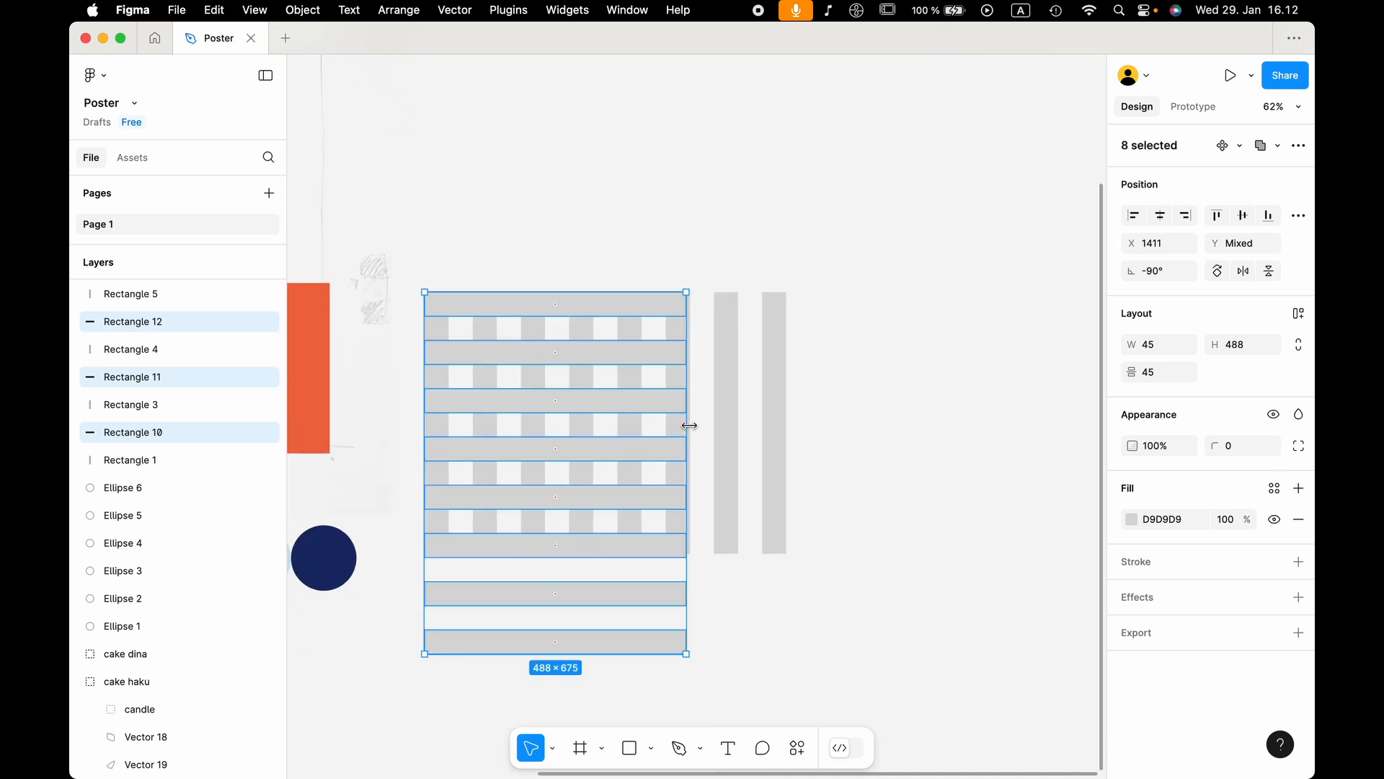
# Widen the horizontal stripes to span all the vertical ones, and delete the two surplus rows below them.
pyautogui.moveTo(686, 424); pyautogui.dragTo(785, 420)
pyautogui.click(884, 673)
pyautogui.moveTo(839, 677); pyautogui.dragTo(770, 606)
pyautogui.press('Delete')
# Extend the eight vertical stripes down to the lowest horizontal stripe, about 495 high.
pyautogui.moveTo(815, 524); pyautogui.dragTo(430, 525)
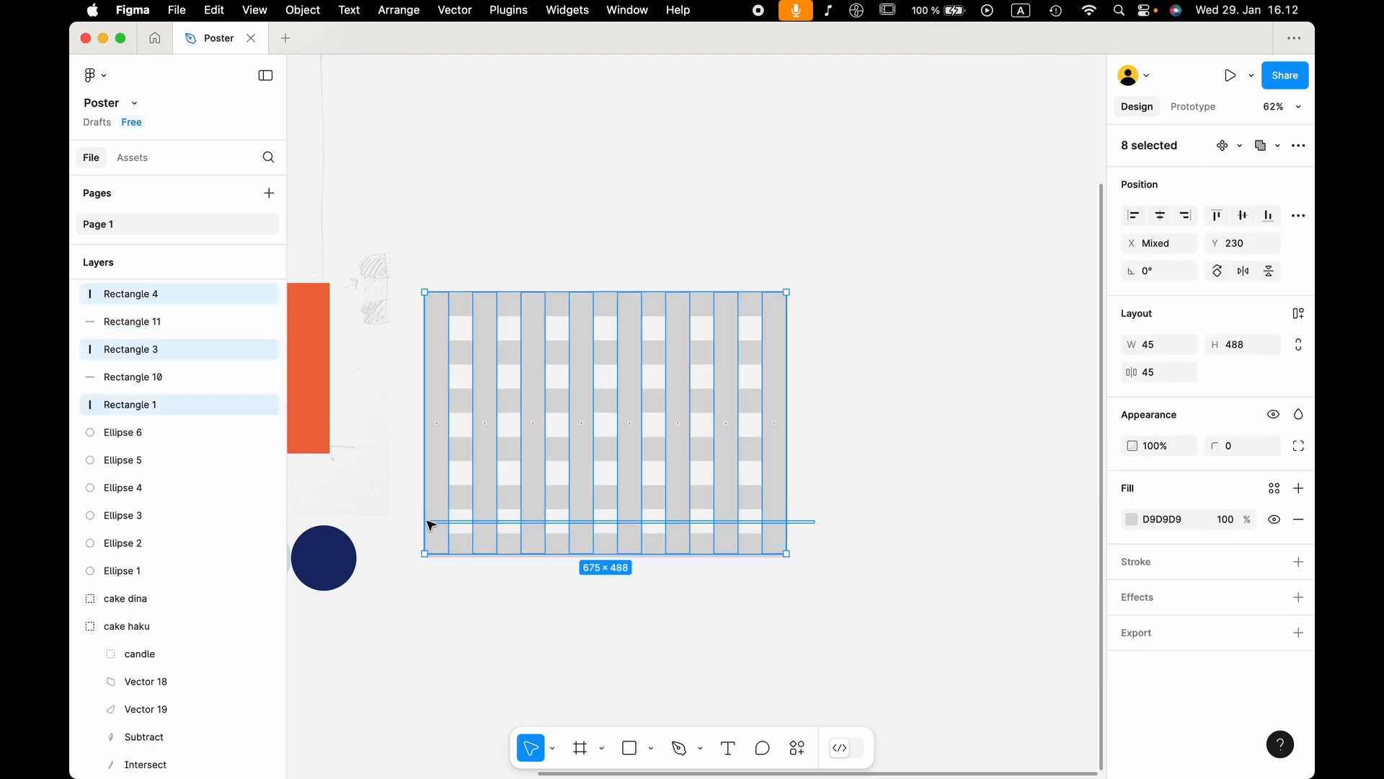
pyautogui.moveTo(597, 556)
pyautogui.mouseDown()
pyautogui.moveTo(589, 544)
pyautogui.moveTo(591, 555)
pyautogui.mouseUp()
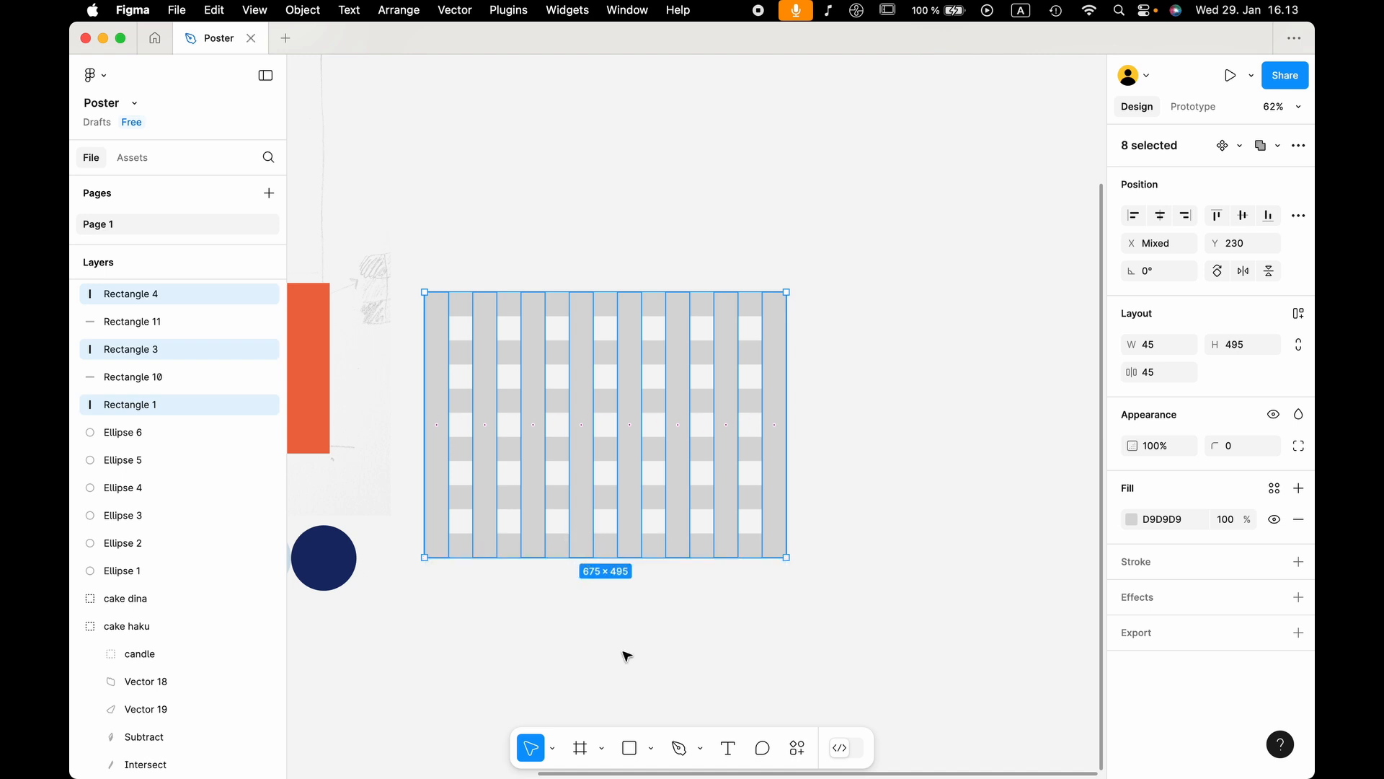
pyautogui.click(625, 656)
# Set all the crossing stripes to 40% opacity and change their fill to white (FFFFFF).
pyautogui.scroll(1, 627, 656)
pyautogui.scroll(-5, 785, 658)
pyautogui.scroll(2, 785, 658)
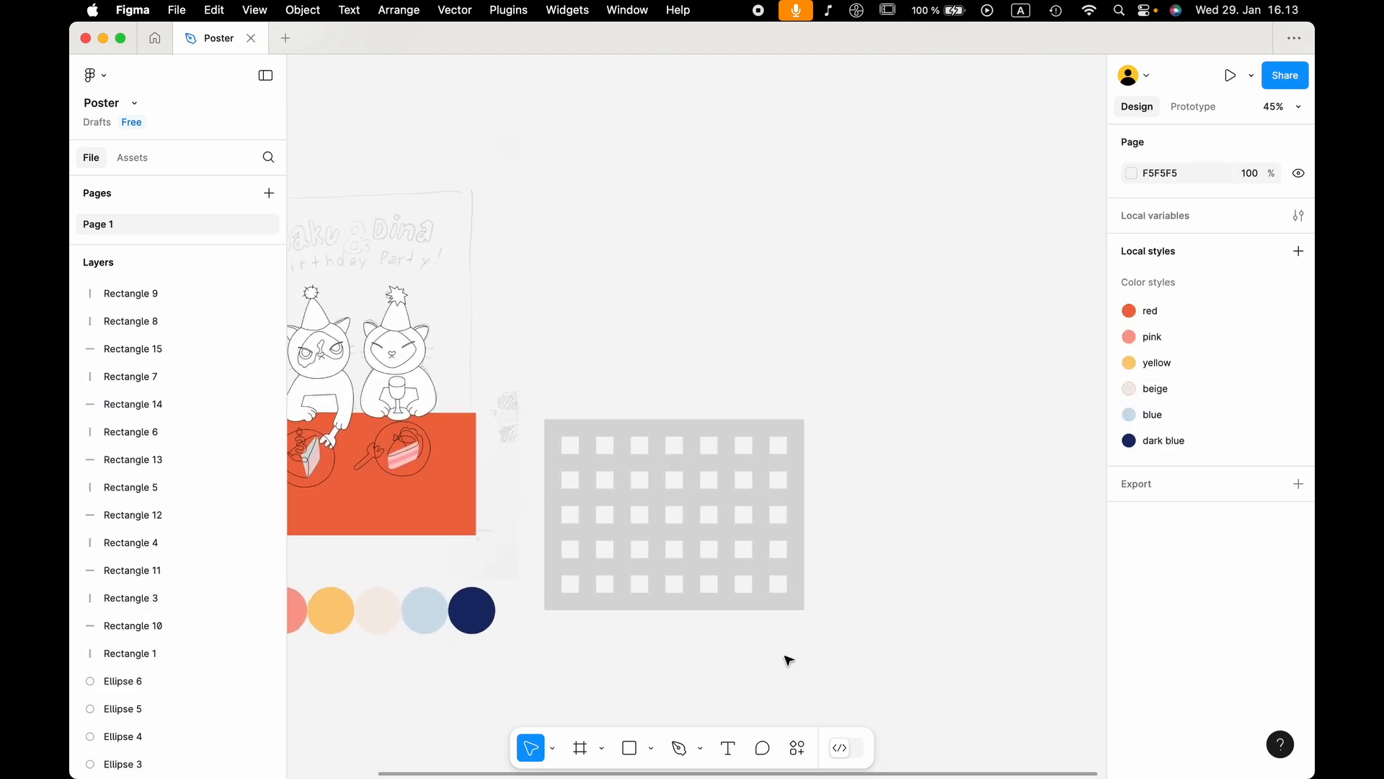
pyautogui.moveTo(852, 656); pyautogui.dragTo(567, 427)
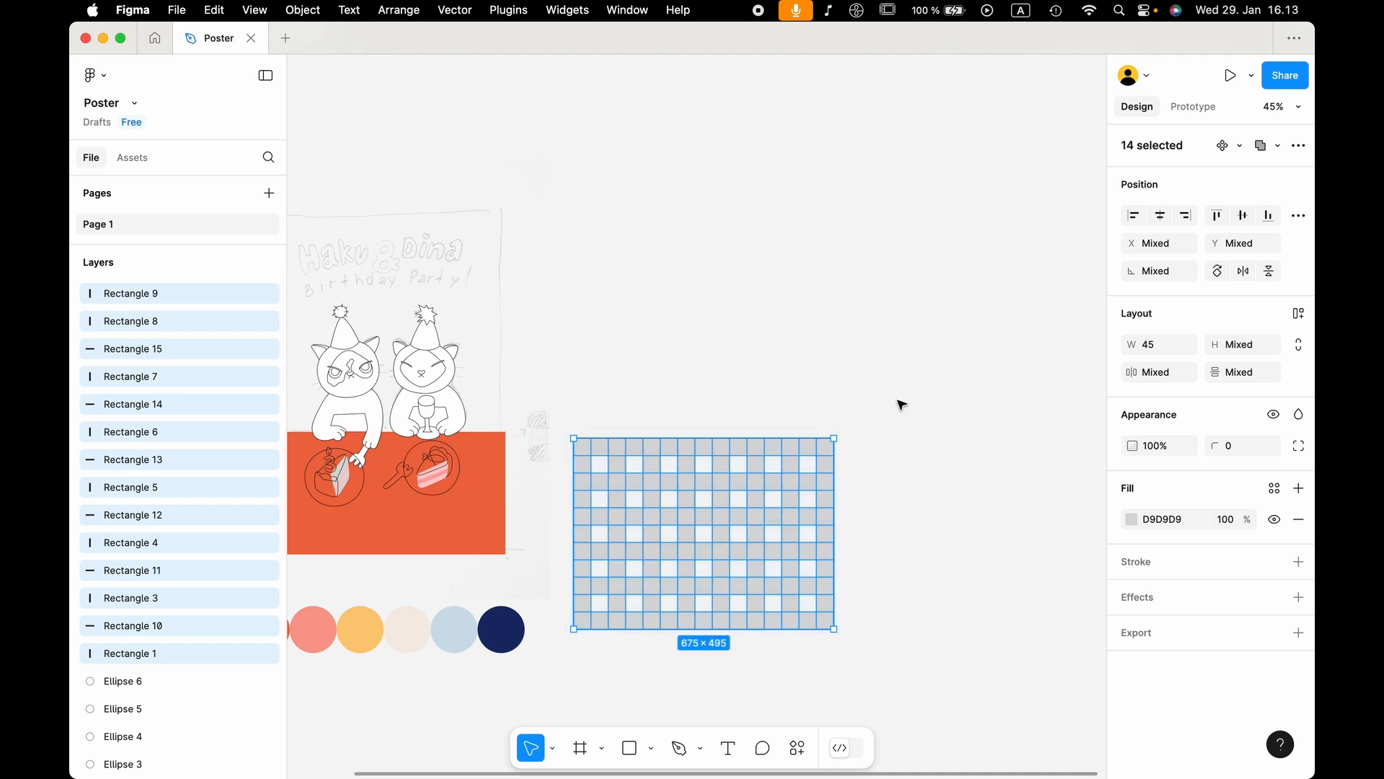
pyautogui.click(1162, 452)
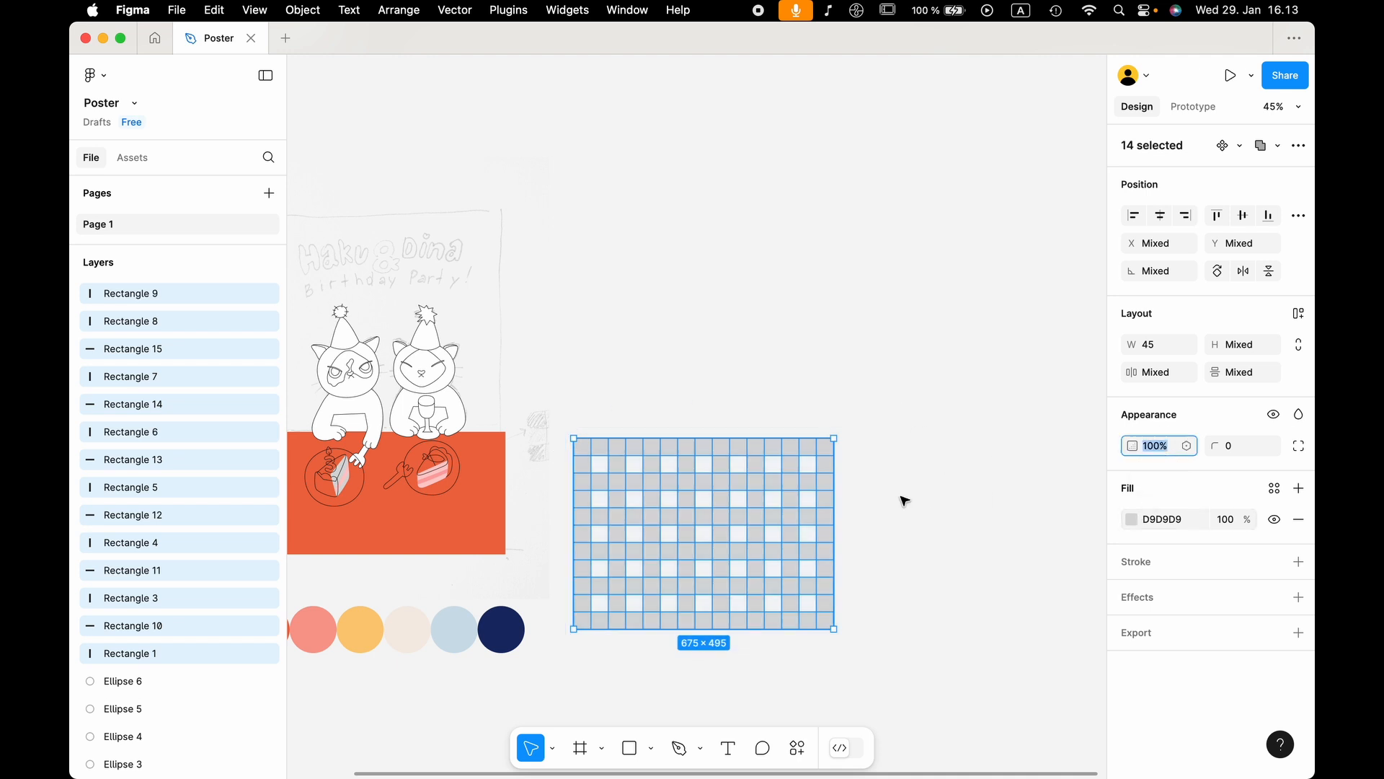
pyautogui.write('40')
pyautogui.press('Return')
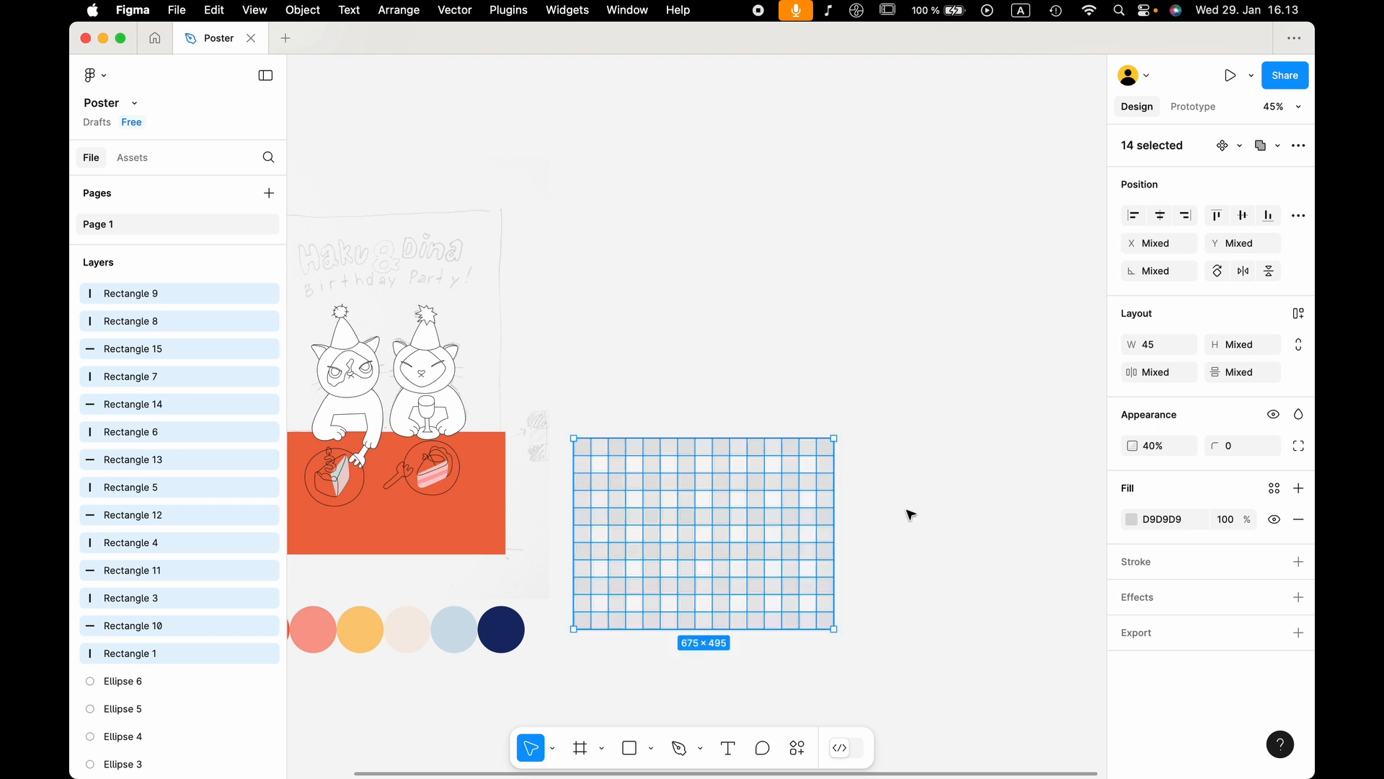
pyautogui.click(1130, 519)
pyautogui.moveTo(979, 418); pyautogui.dragTo(797, 312)
pyautogui.click(778, 323)
# Group all the white stripes and place the group over the red table.
pyautogui.moveTo(885, 663); pyautogui.dragTo(578, 438)
pyautogui.hscroll(-10, 579, 438)
pyautogui.scroll(-2, 579, 438)
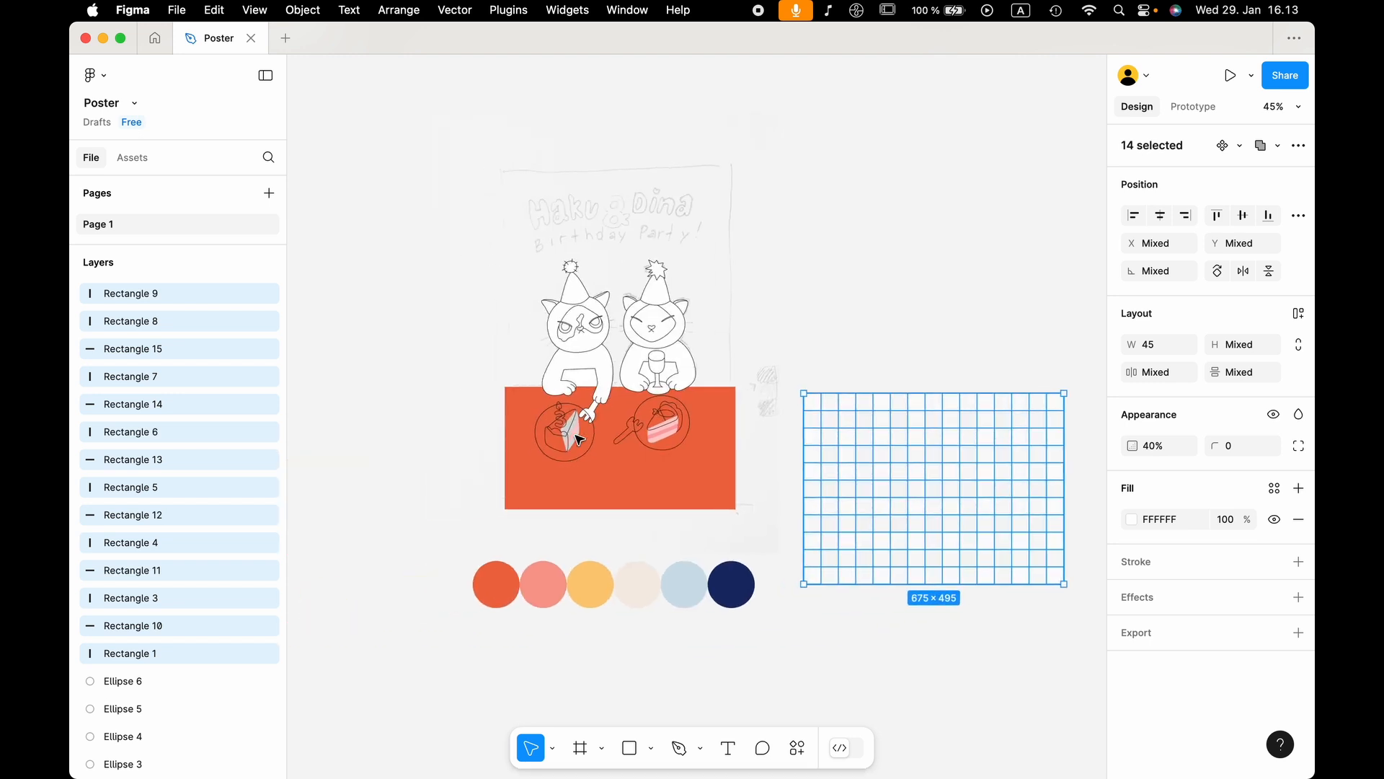
pyautogui.press('super+g')
pyautogui.moveTo(921, 479); pyautogui.dragTo(627, 432)
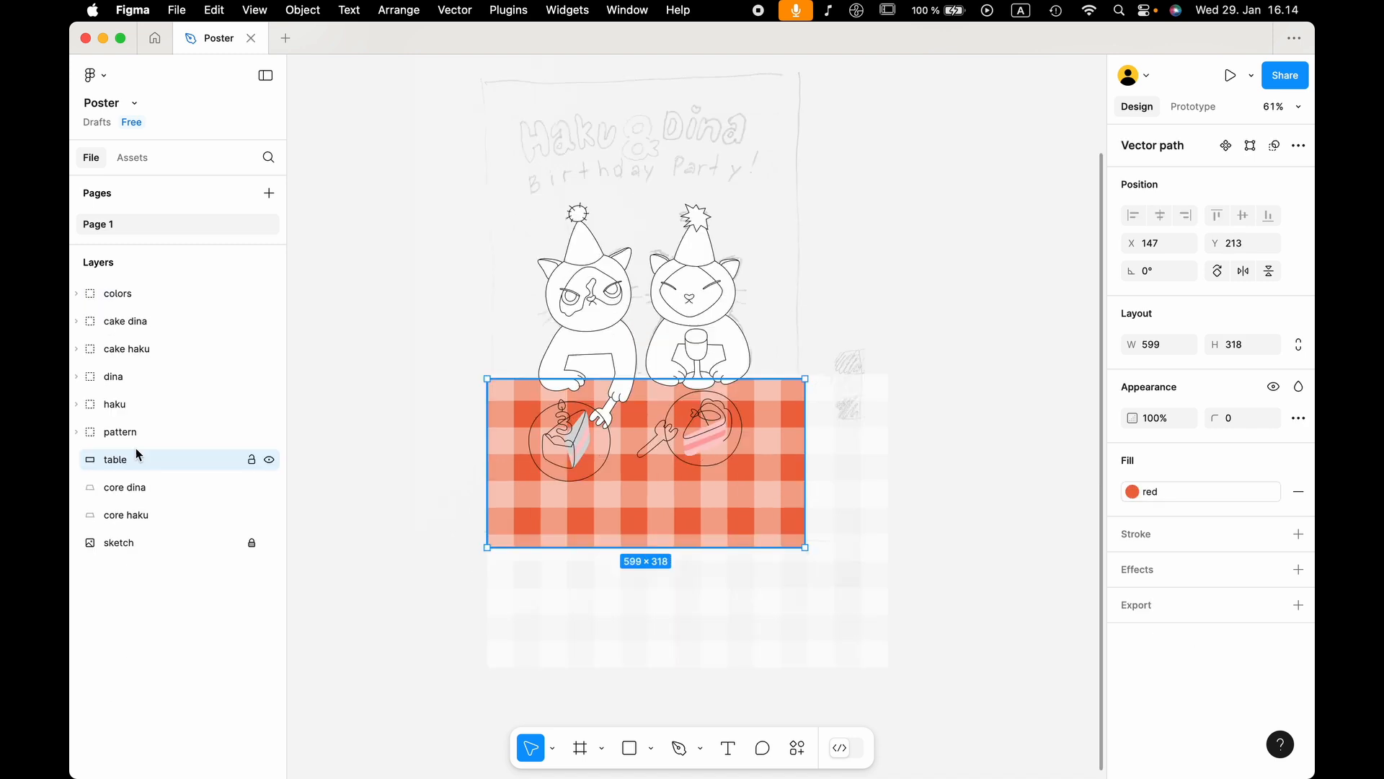
pyautogui.click(136, 432)
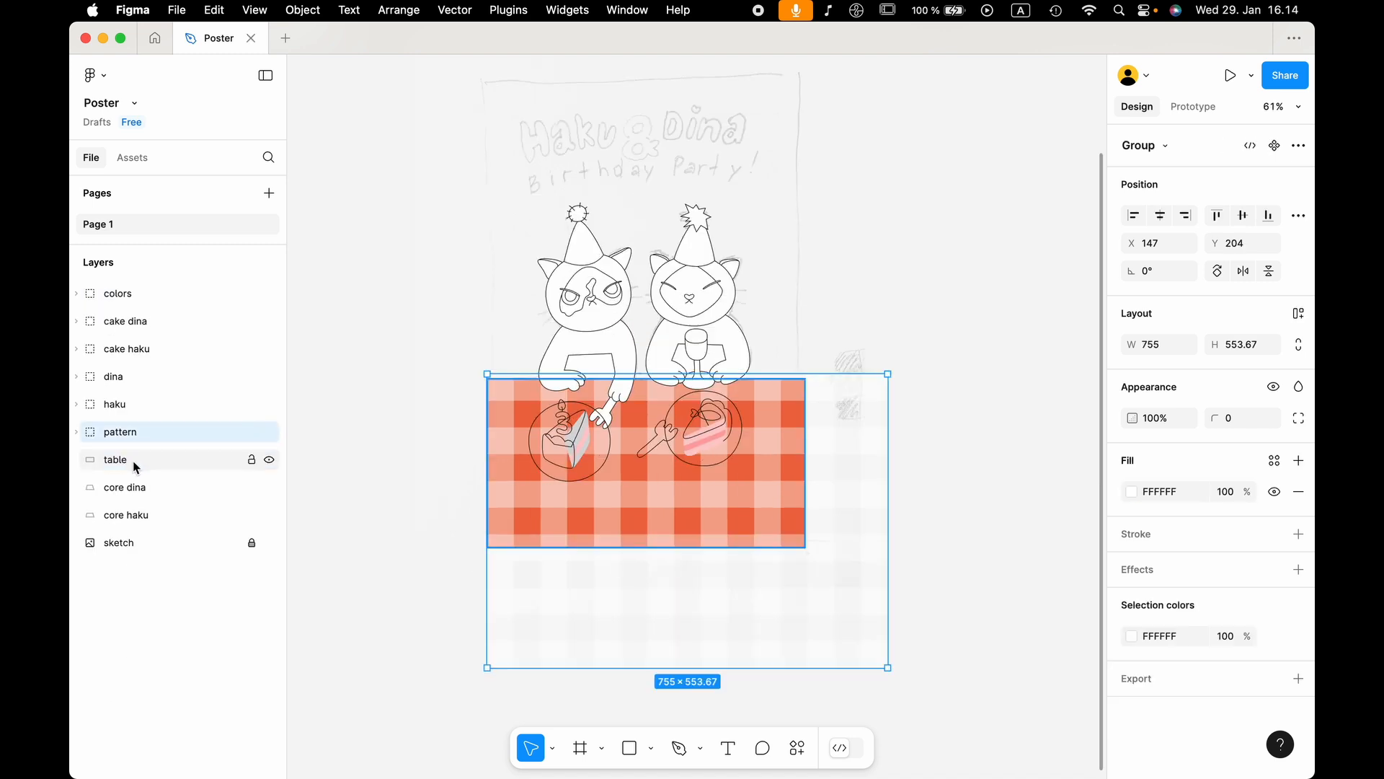
pyautogui.click(136, 465)
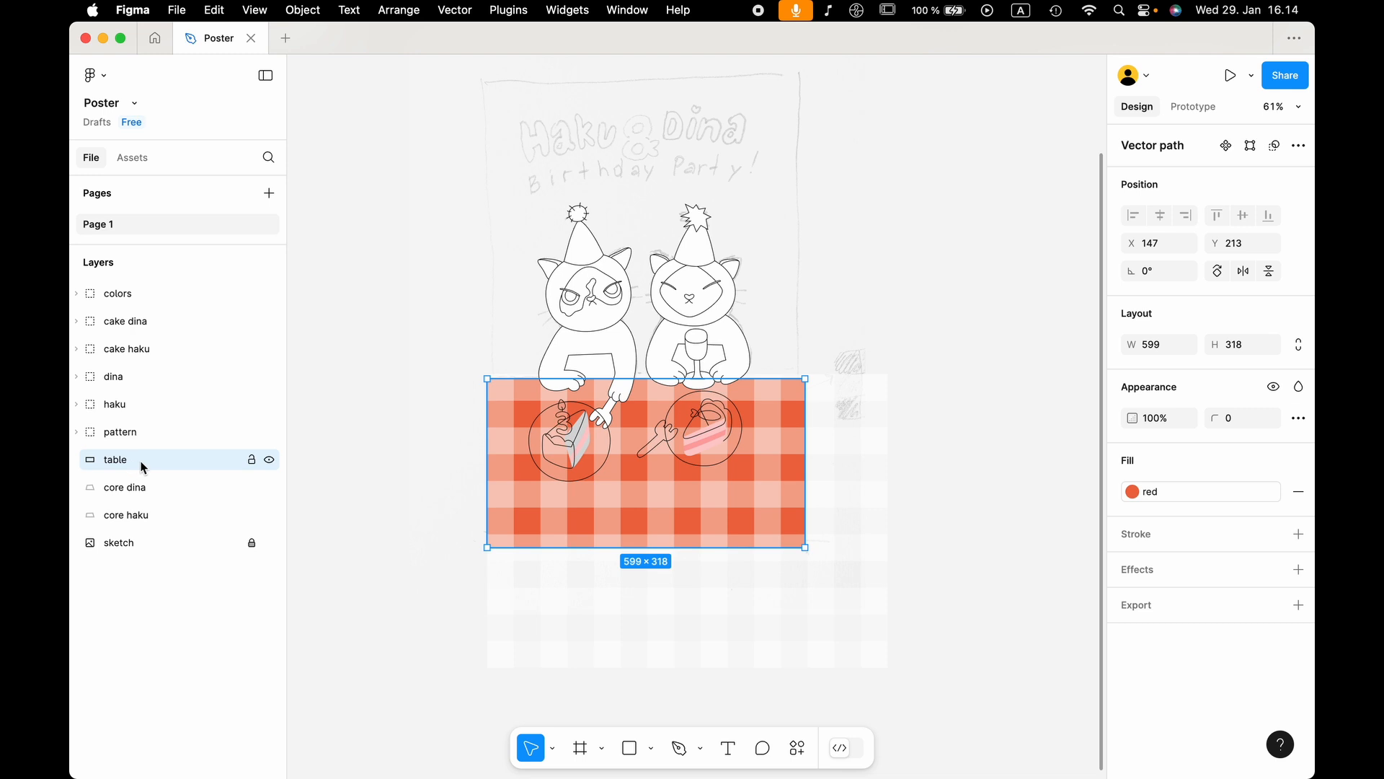
pyautogui.click(553, 615)
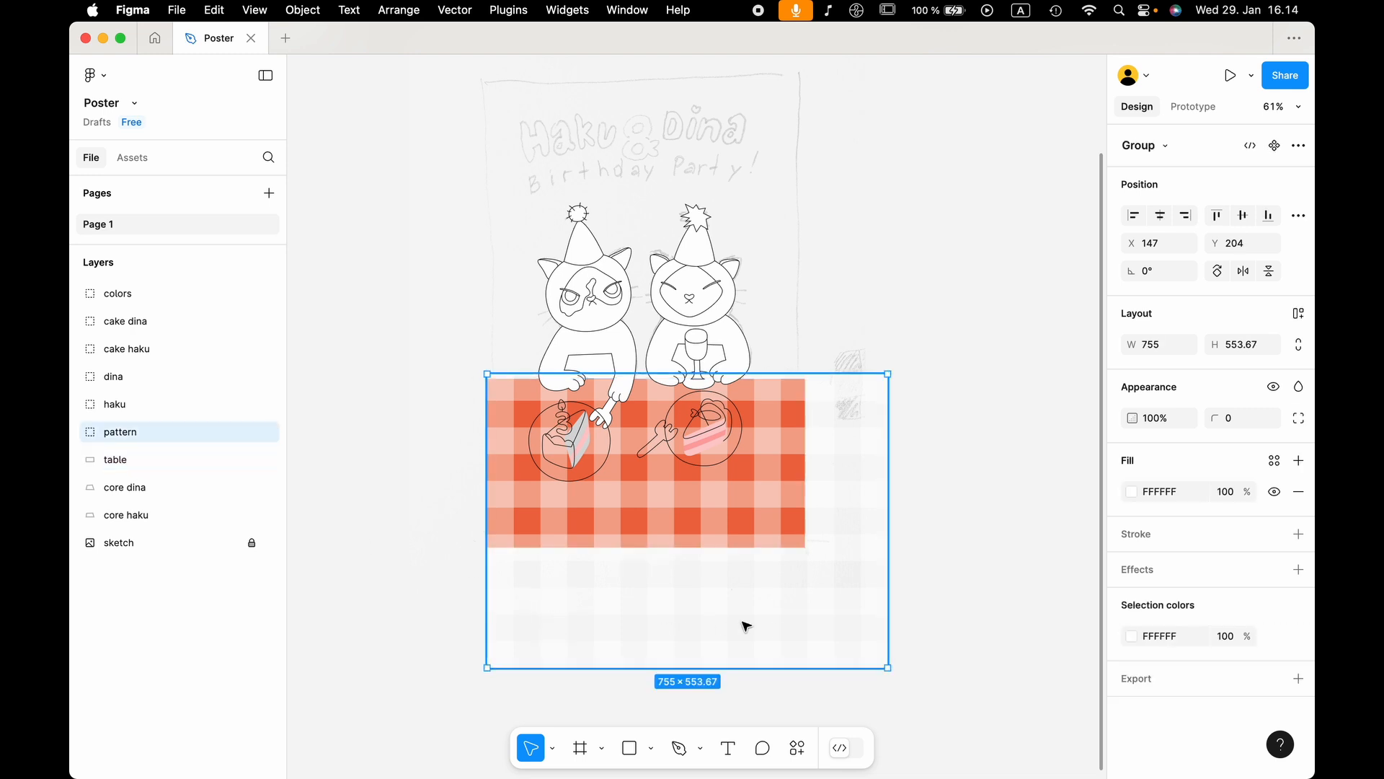
# Duplicate the table shape and use the copy as a mask for the pattern group.
pyautogui.click(151, 466)
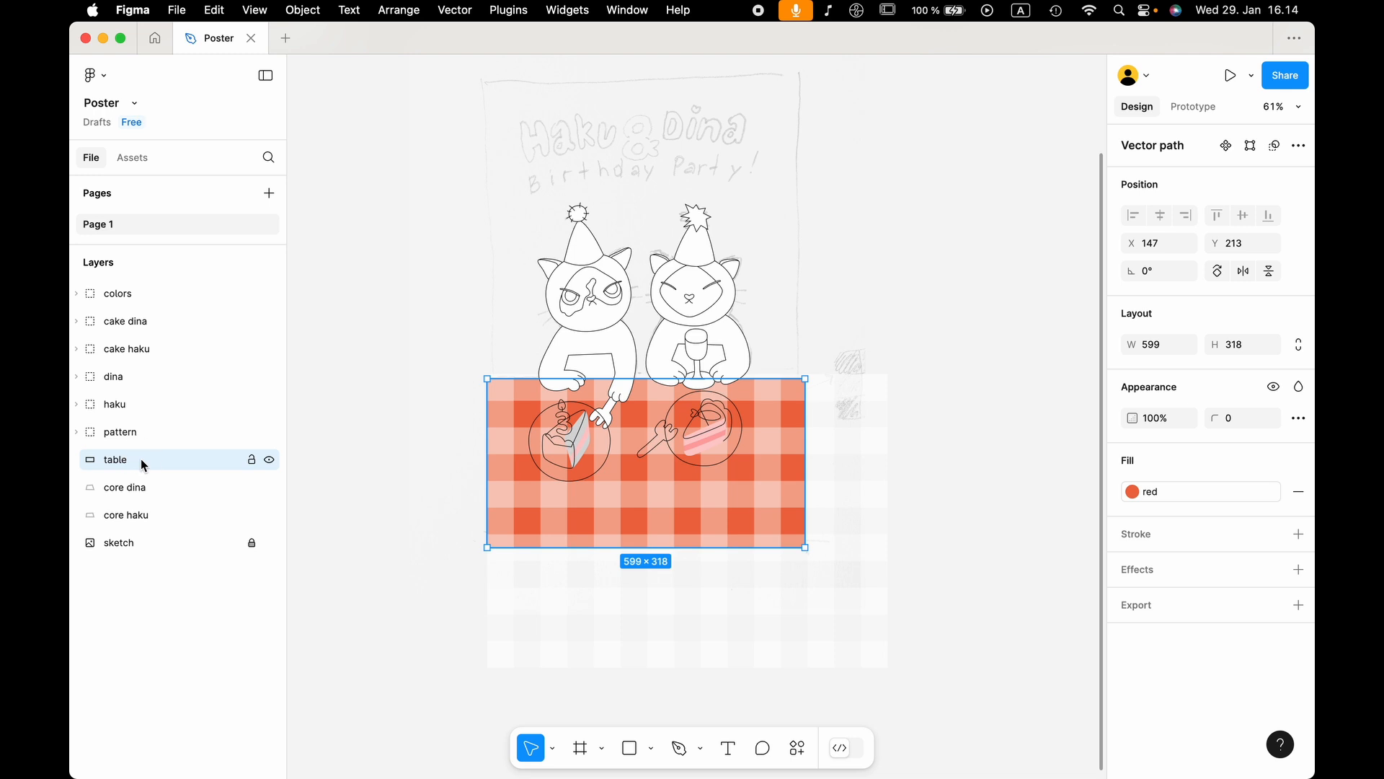
pyautogui.press('super+d')
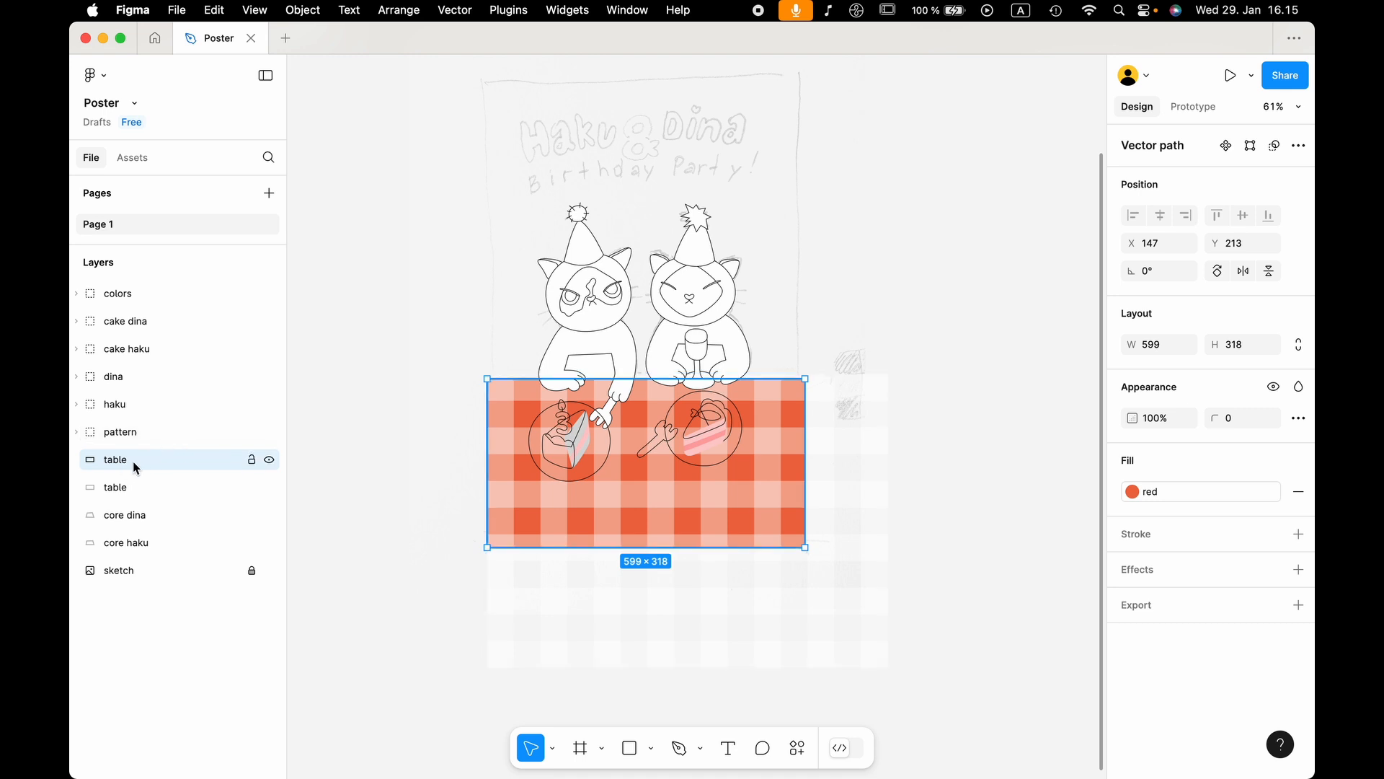
pyautogui.keyDown('shift'); pyautogui.click(146, 434); pyautogui.keyUp('shift')
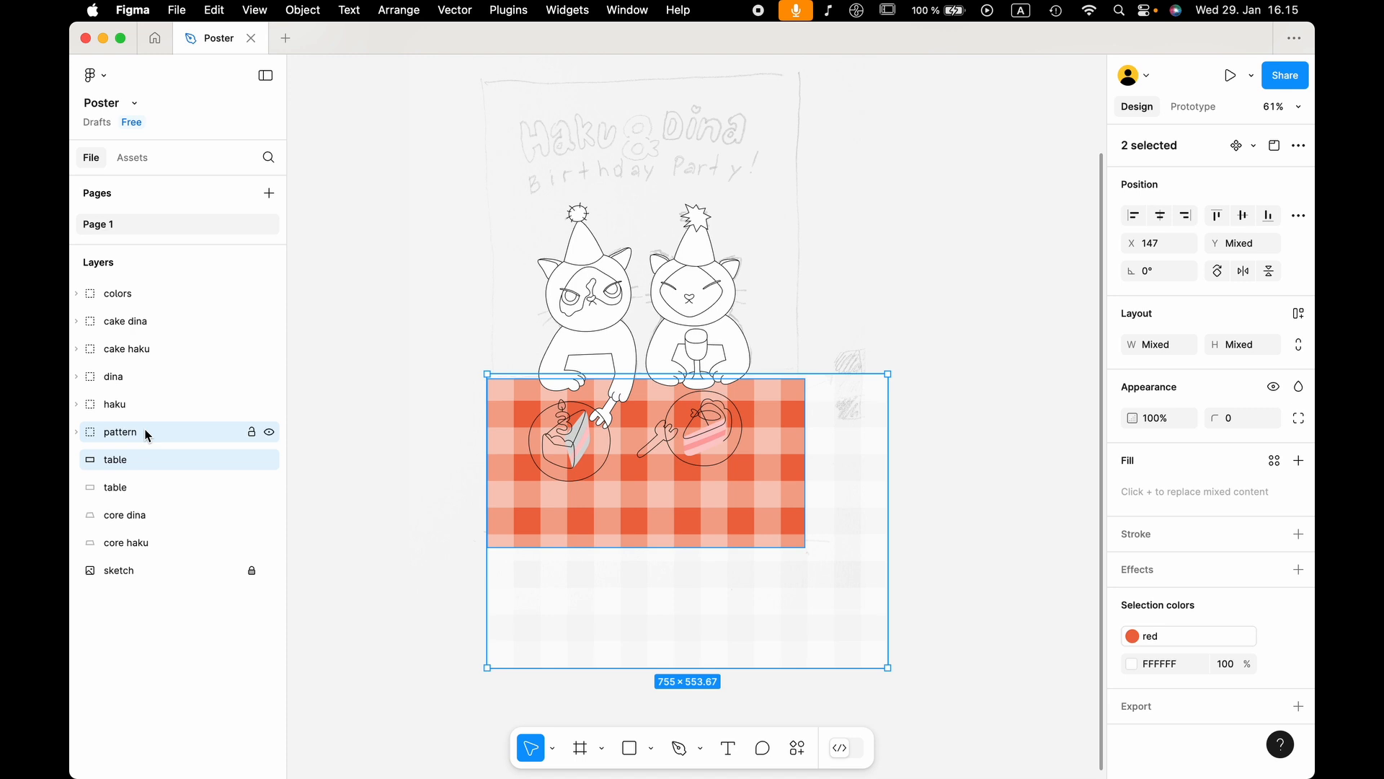
pyautogui.click(1298, 147)
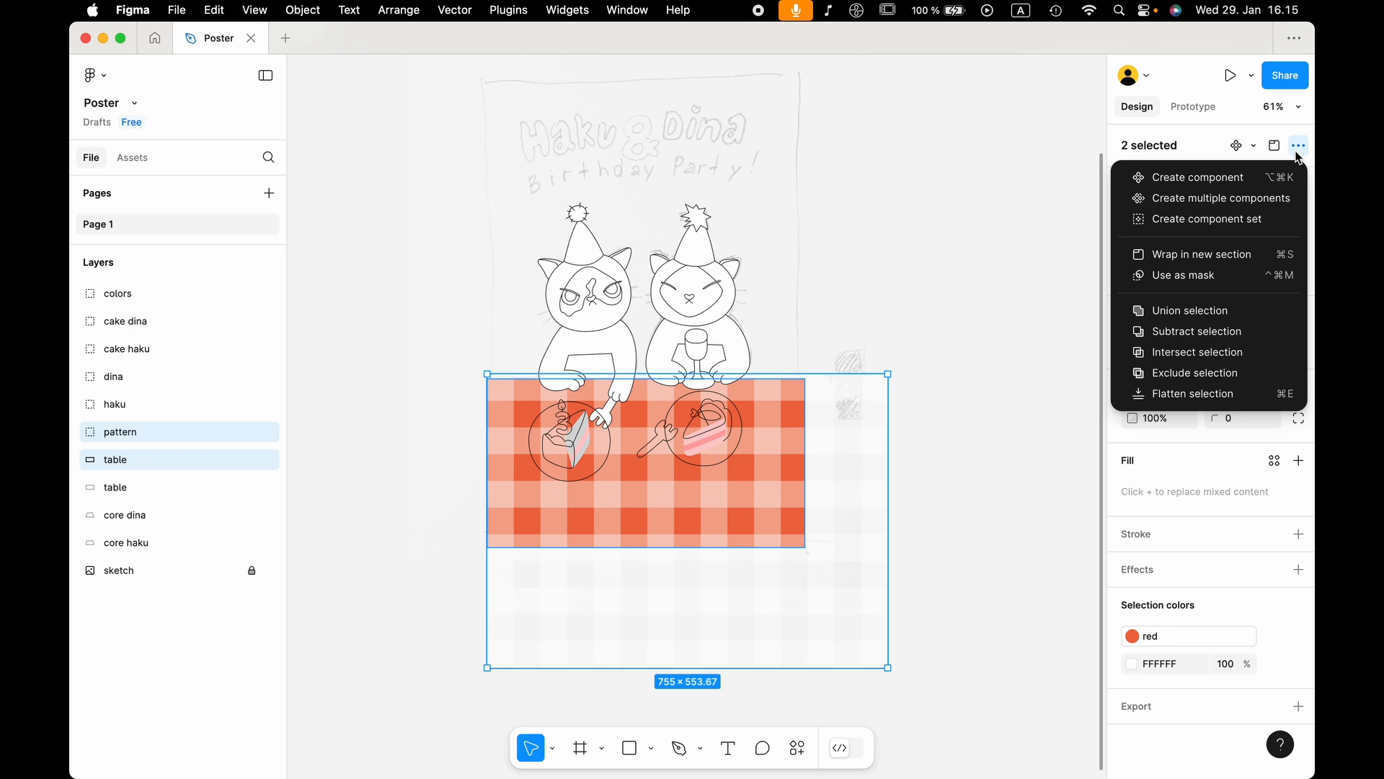
pyautogui.click(1212, 286)
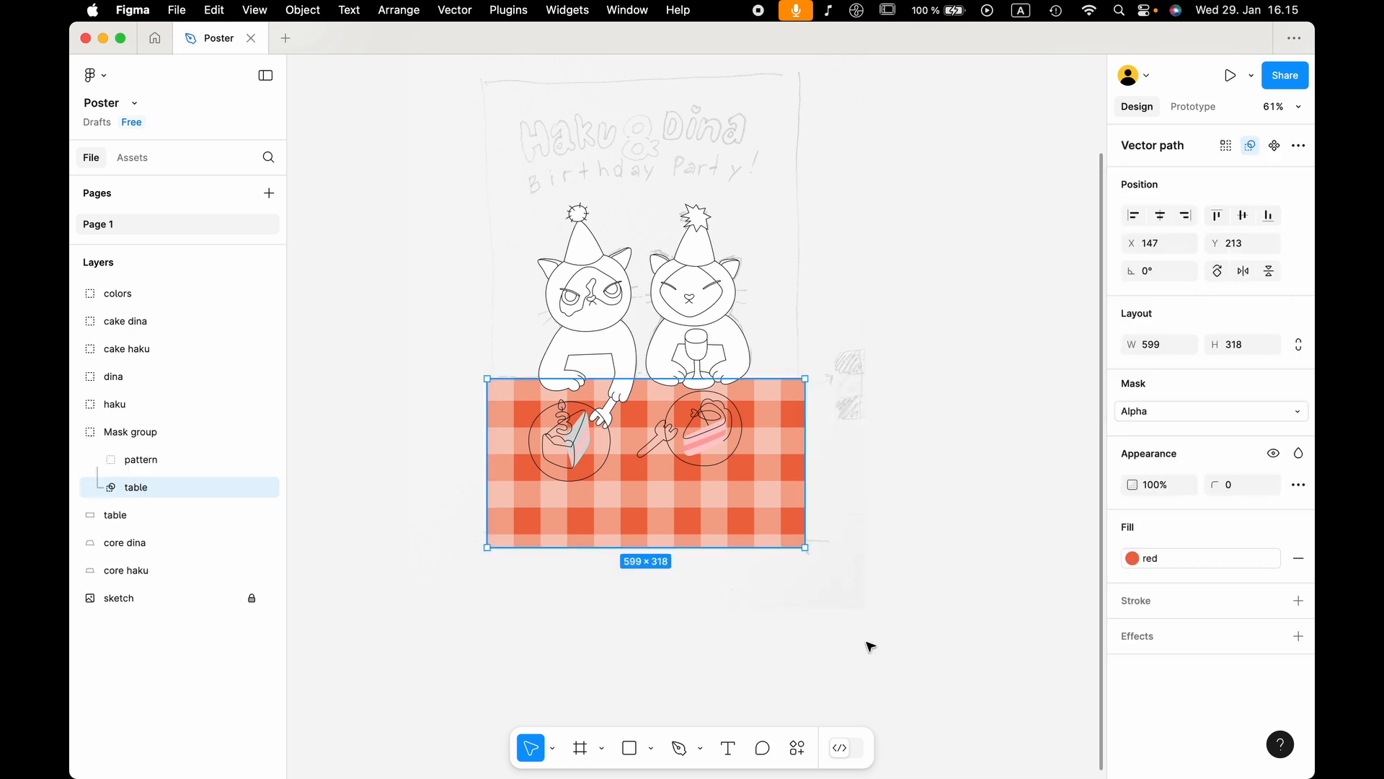
# Examine the mask group's pattern and table layers and how the checks meet the table's edges.
pyautogui.click(175, 467)
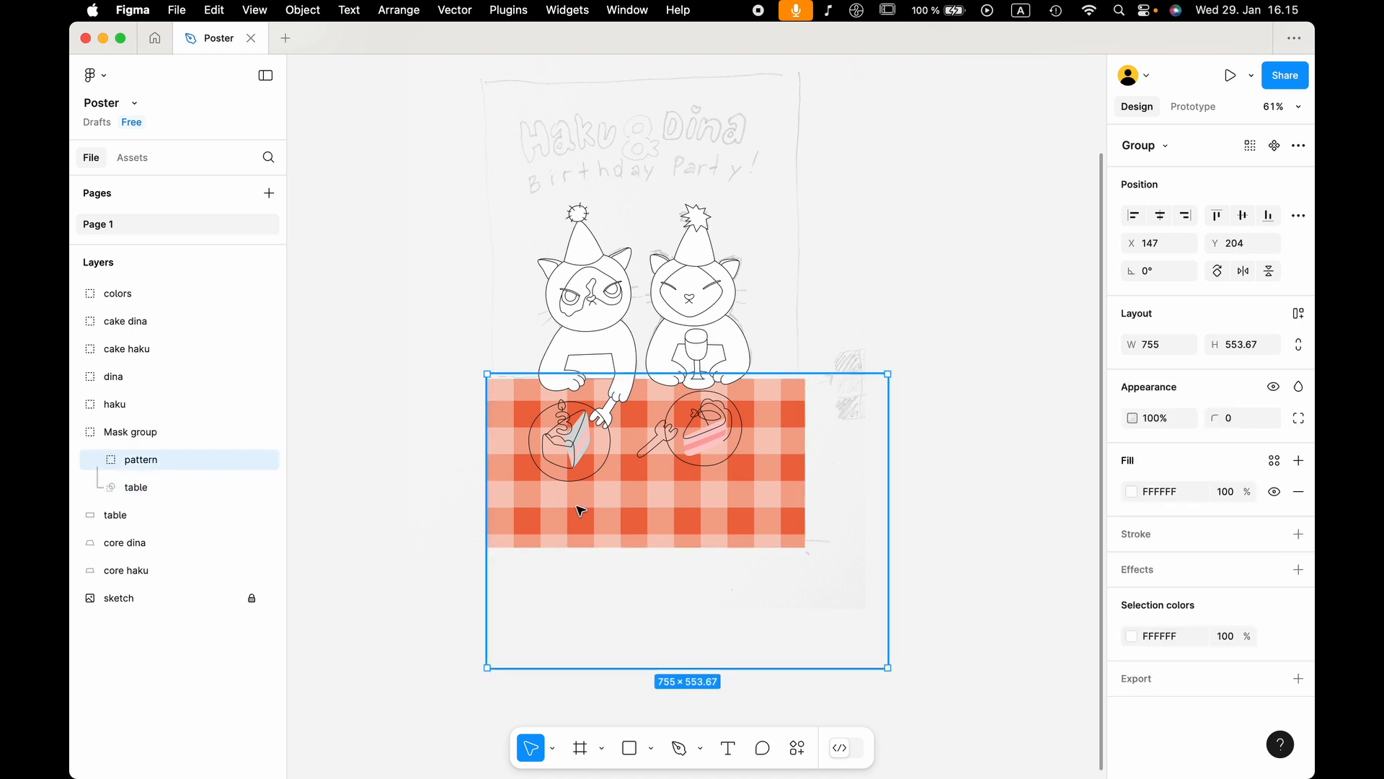
pyautogui.scroll(5, 534, 523)
pyautogui.click(373, 586)
pyautogui.hscroll(5, 373, 587)
pyautogui.scroll(2, 373, 587)
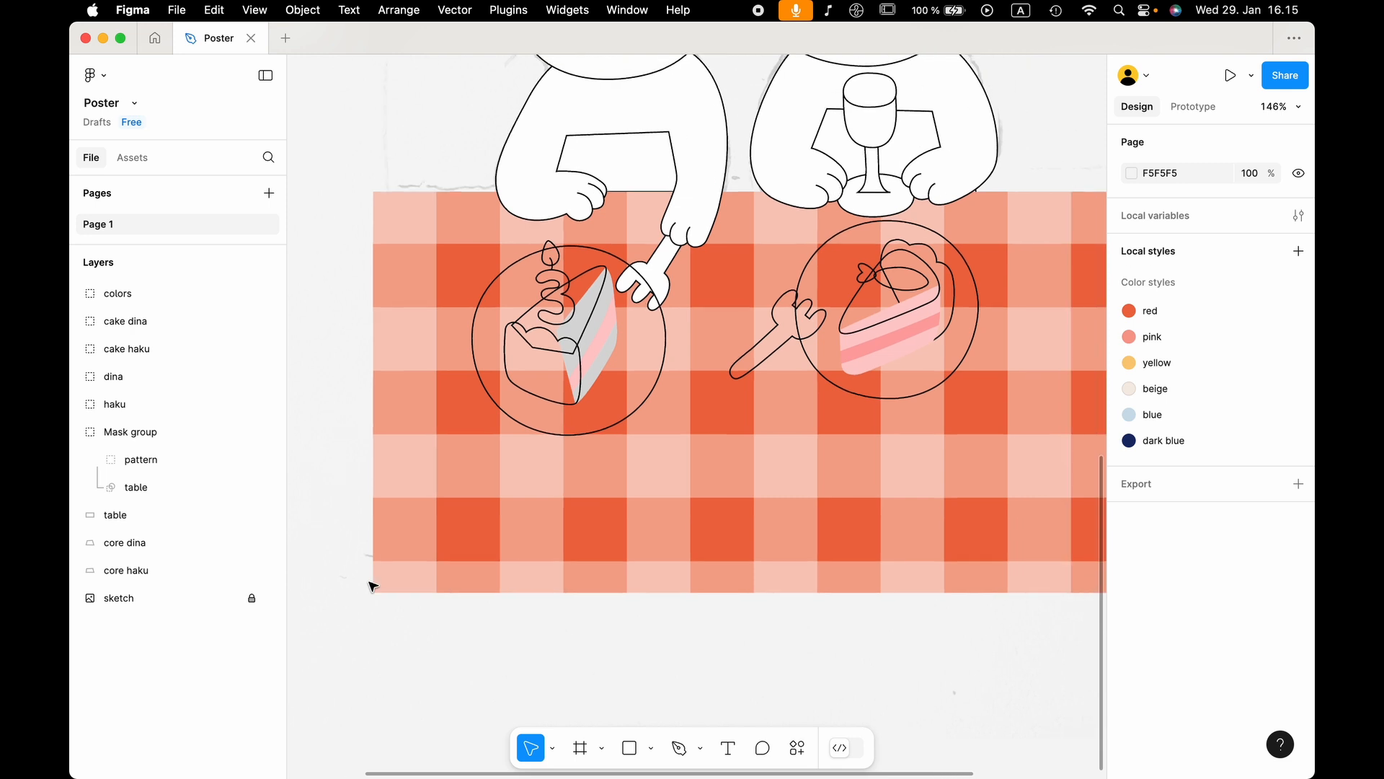
pyautogui.click(615, 632)
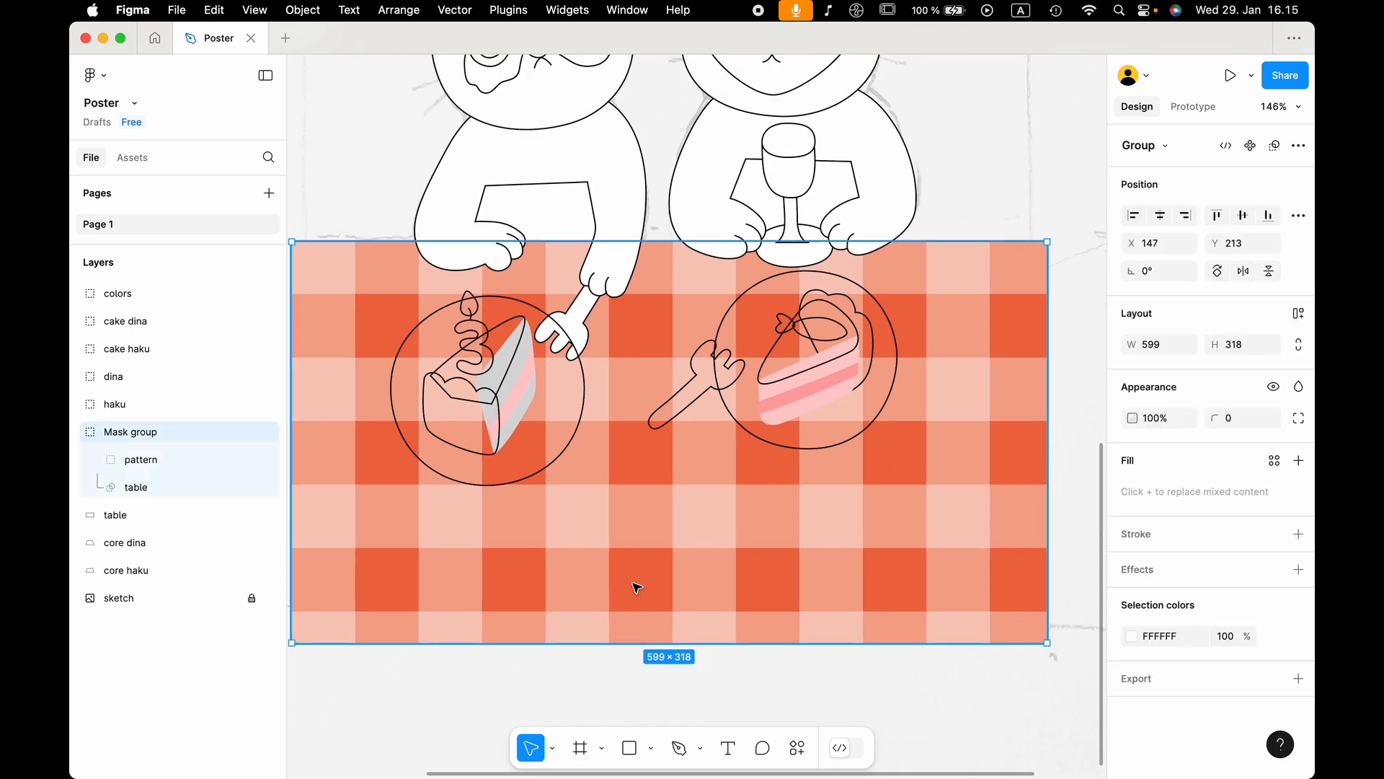
pyautogui.click(151, 490)
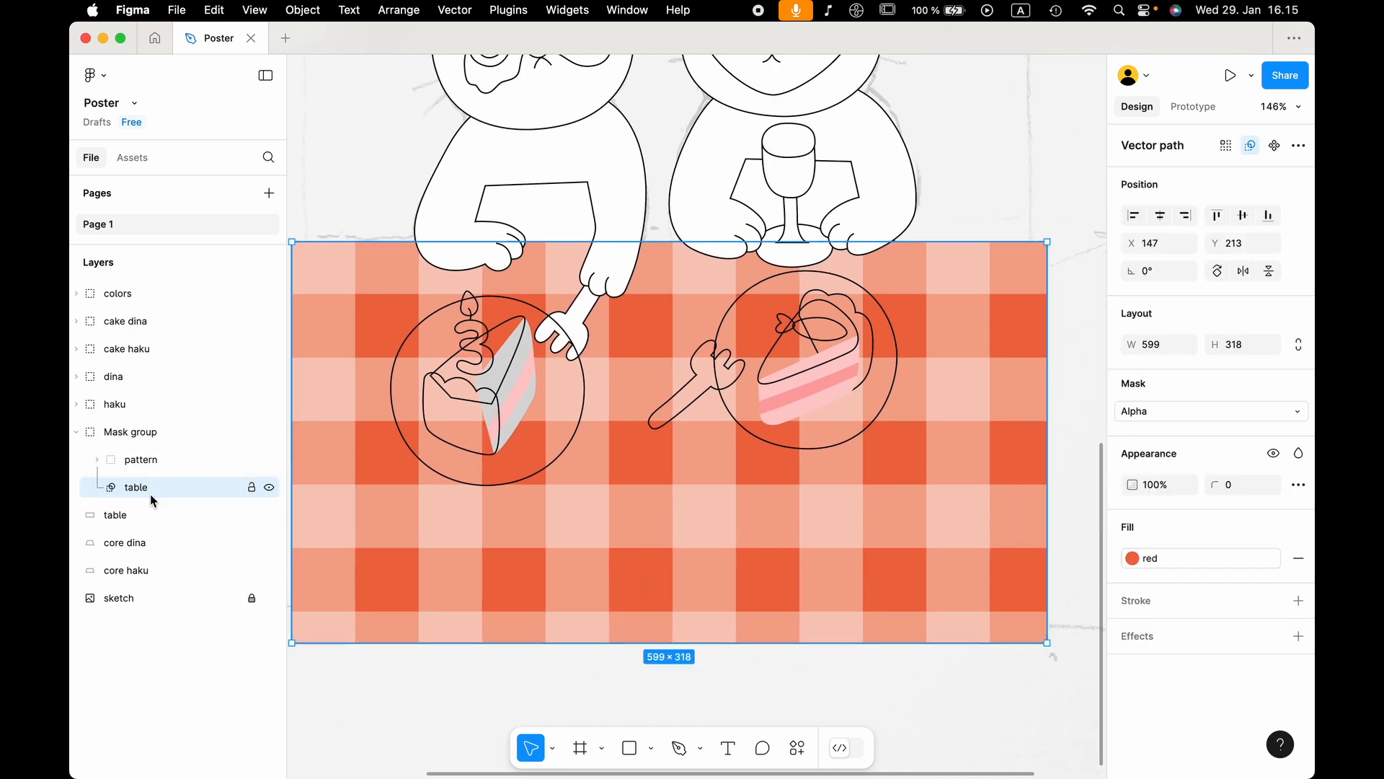
pyautogui.hscroll(-2, 449, 481)
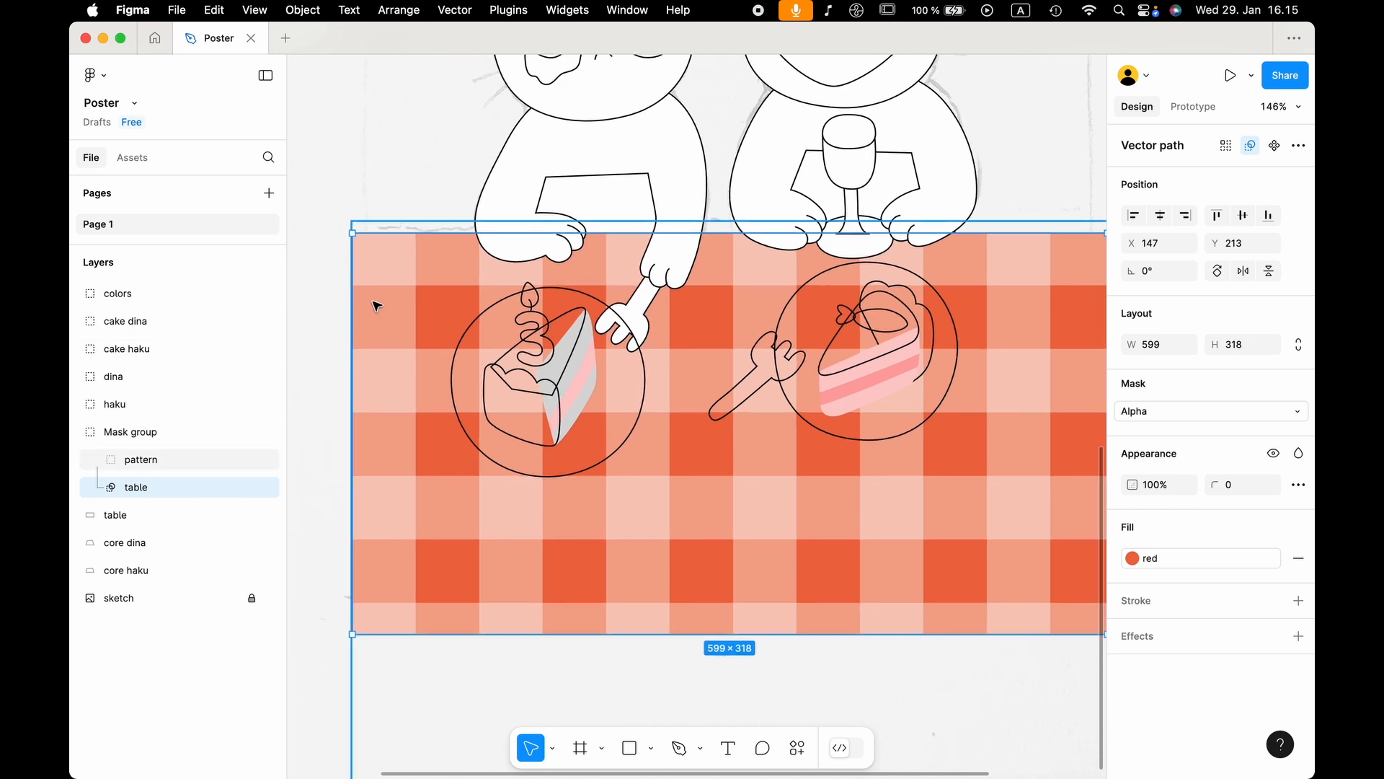
pyautogui.click(165, 470)
pyautogui.click(204, 485)
pyautogui.click(312, 379)
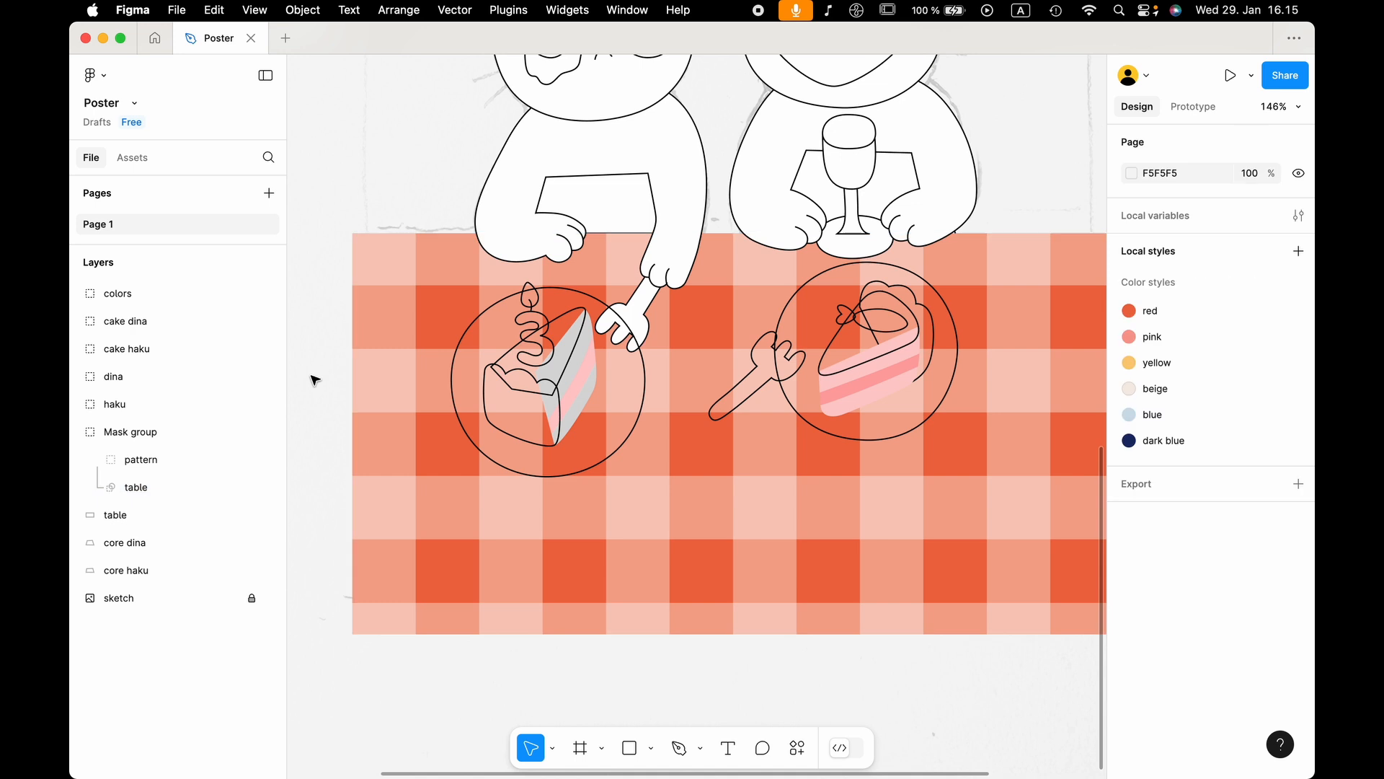
pyautogui.scroll(-3, 314, 380)
pyautogui.scroll(3, 314, 380)
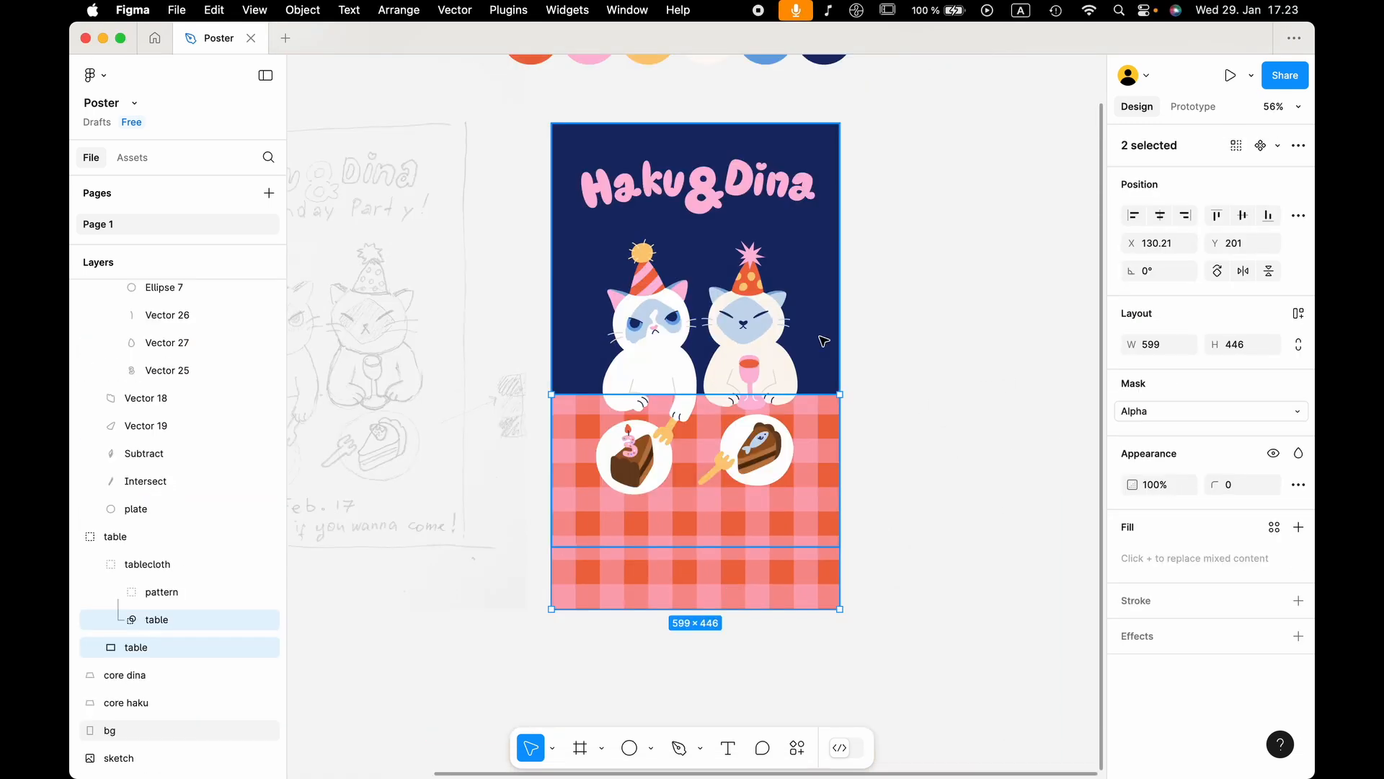
# Extend the dark blue background rectangle down to the tablecloth's lower edge, making it about 1009 high.
pyautogui.moveTo(700, 548); pyautogui.dragTo(695, 607)
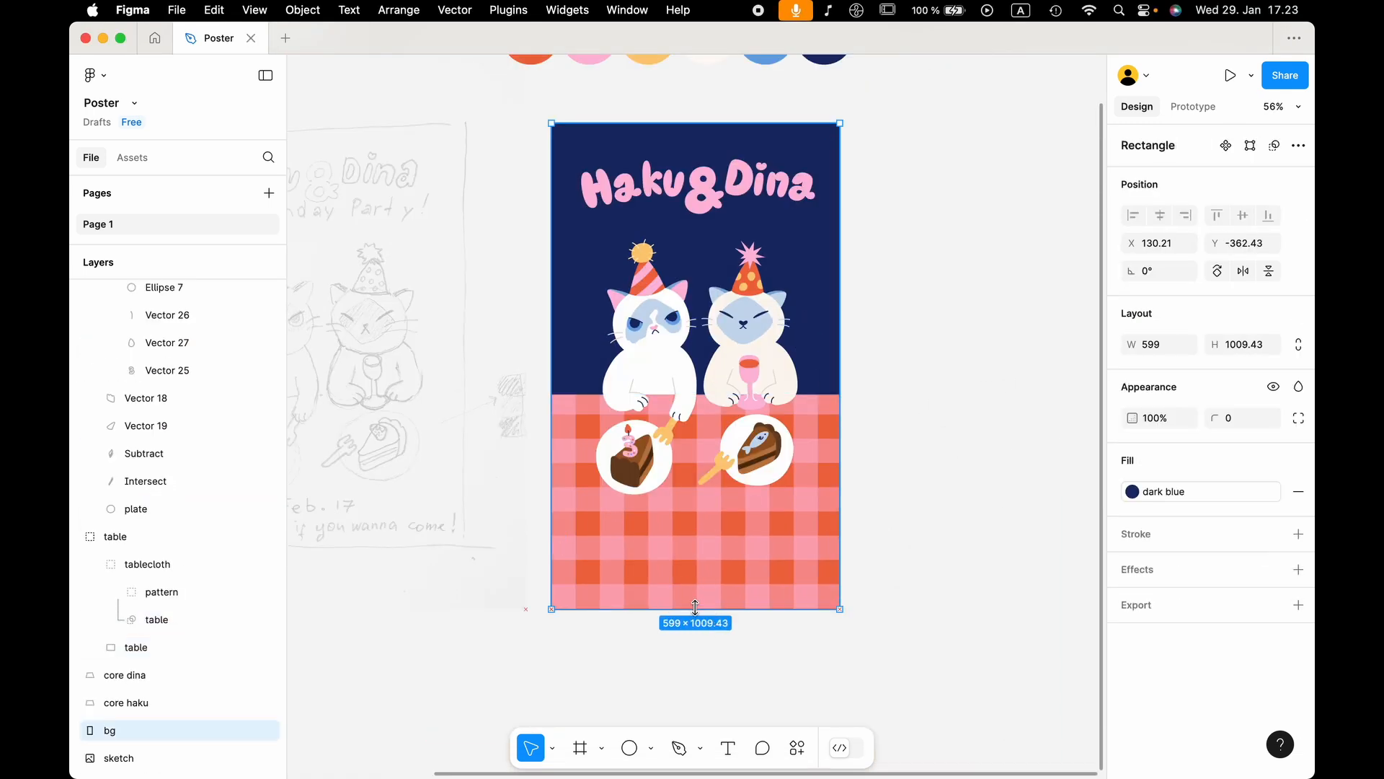
pyautogui.click(961, 531)
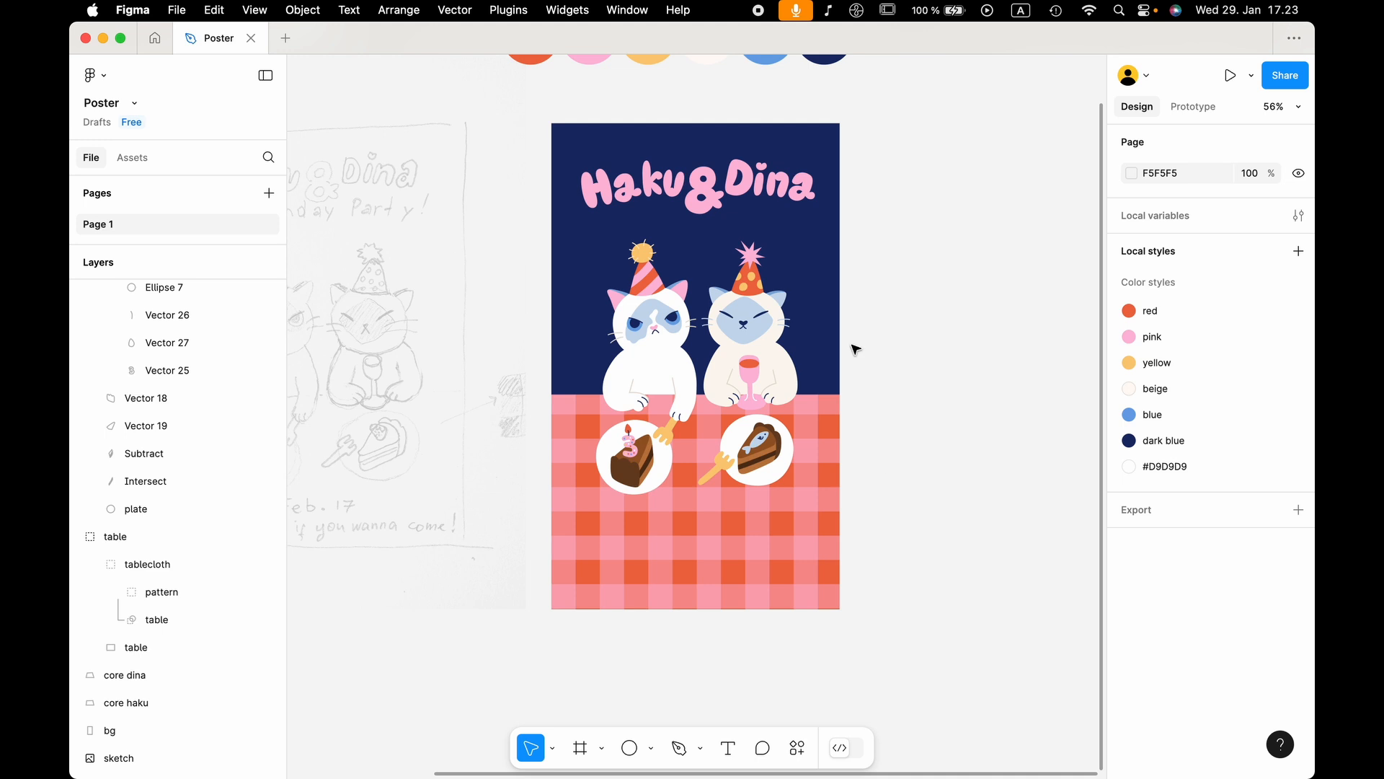
# Add the text "Birthday Party!" beside the poster and move it onto the dark blue background beneath the title.
pyautogui.scroll(2, 856, 349)
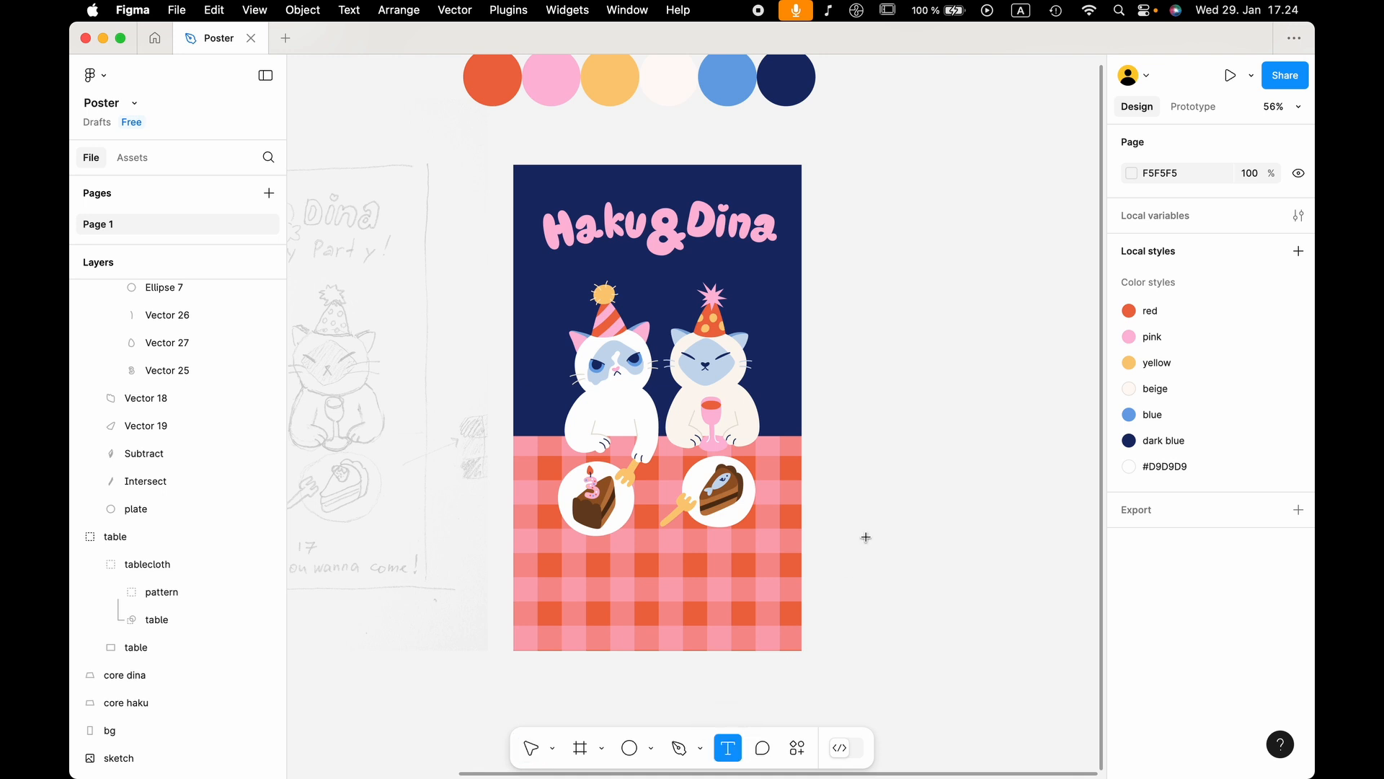
pyautogui.click(853, 294)
pyautogui.press('Escape')
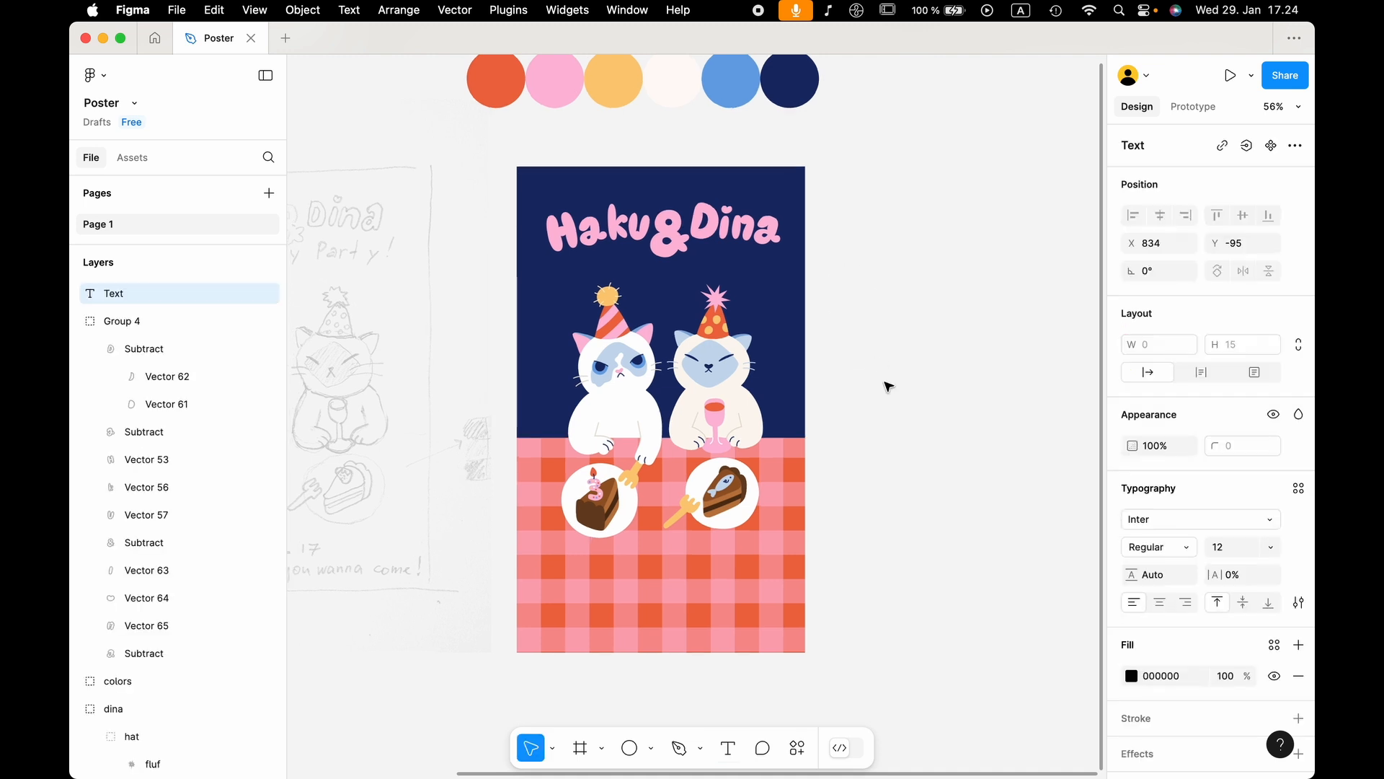
pyautogui.hscroll(-3, 886, 387)
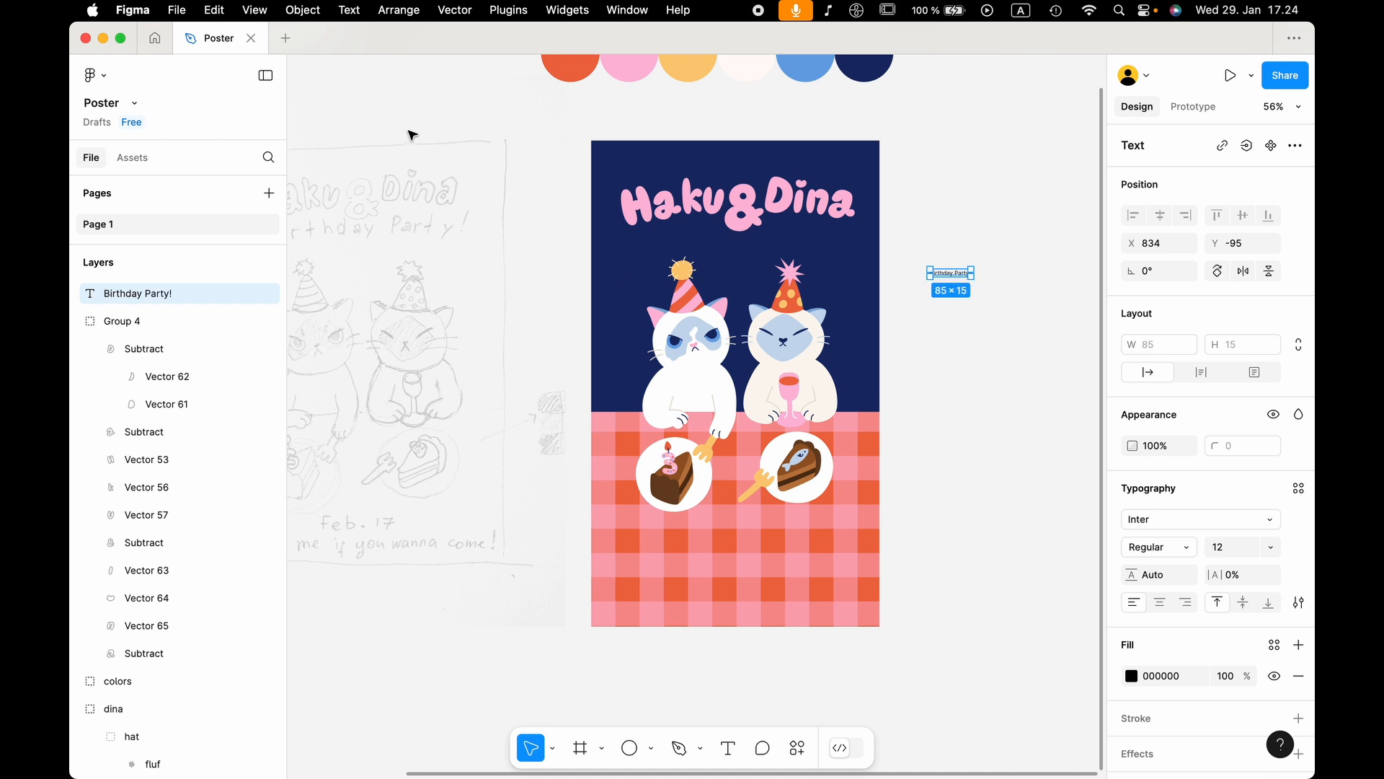
pyautogui.click(1004, 389)
pyautogui.moveTo(953, 271); pyautogui.dragTo(790, 261)
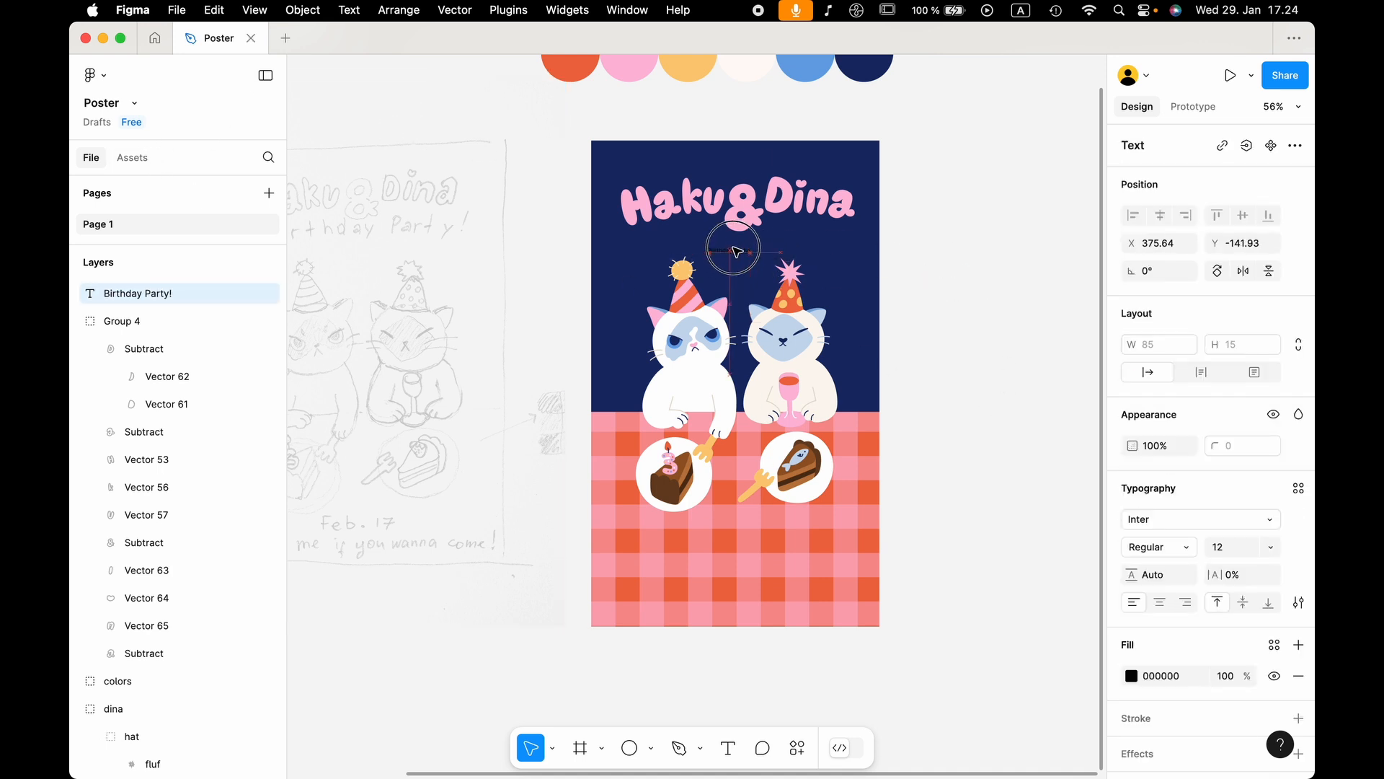
# Apply the beige colour style to the "Birthday Party!" text.
pyautogui.scroll(5, 743, 249)
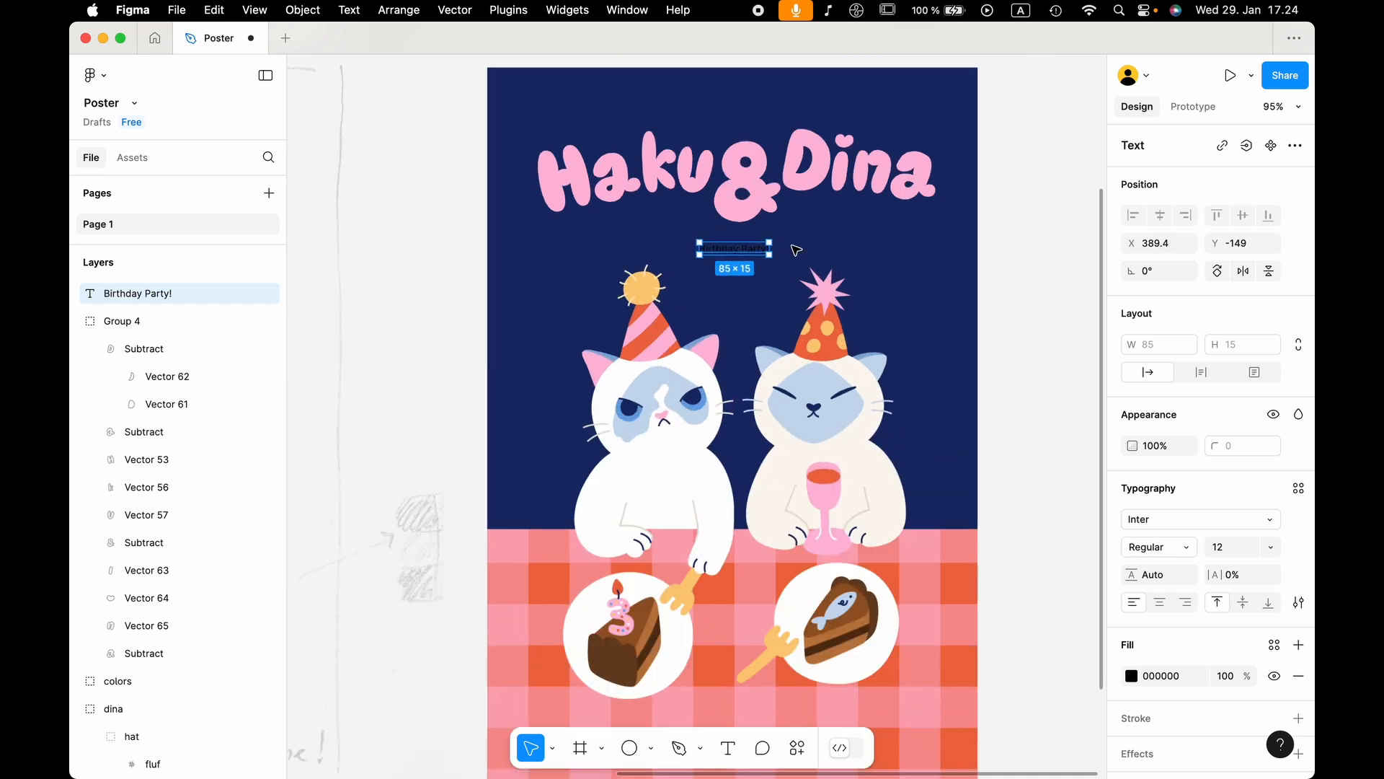
pyautogui.scroll(3, 769, 243)
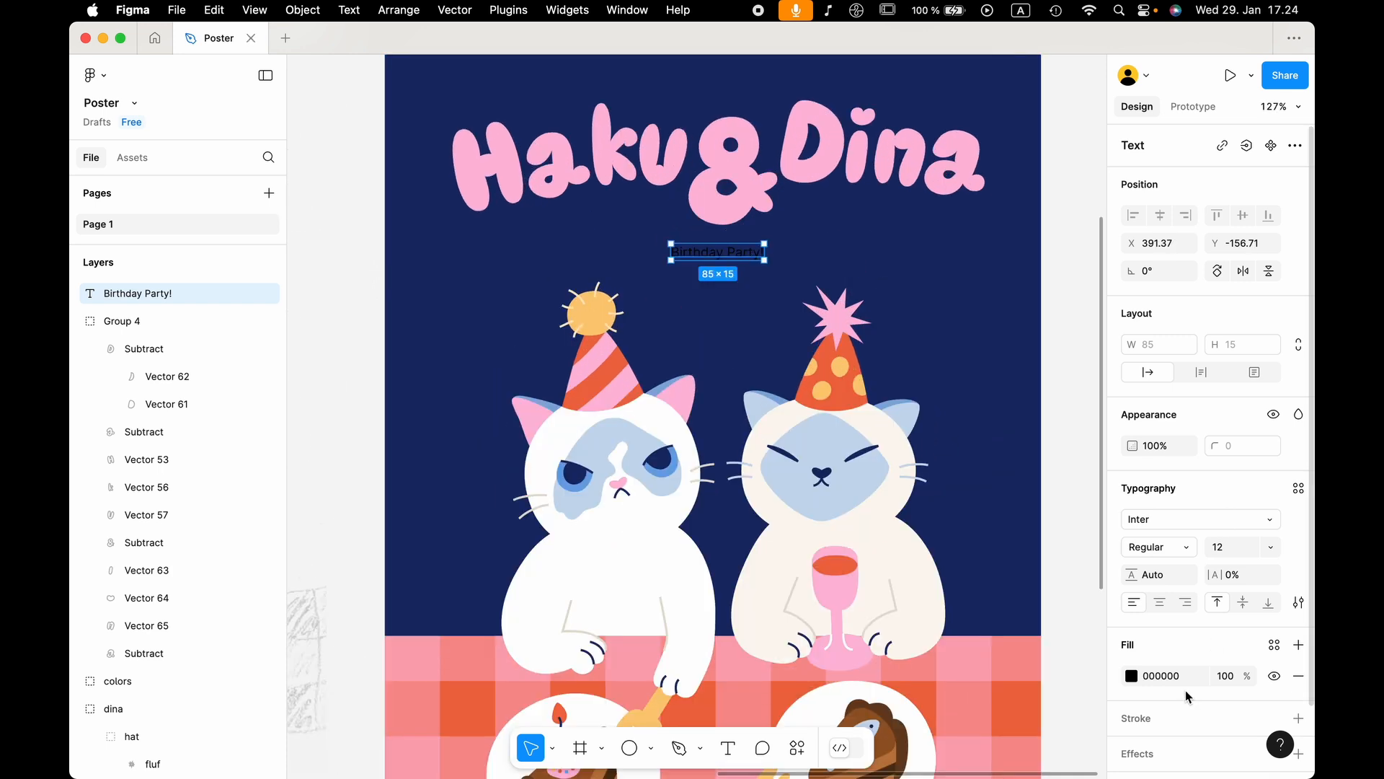
pyautogui.click(1275, 645)
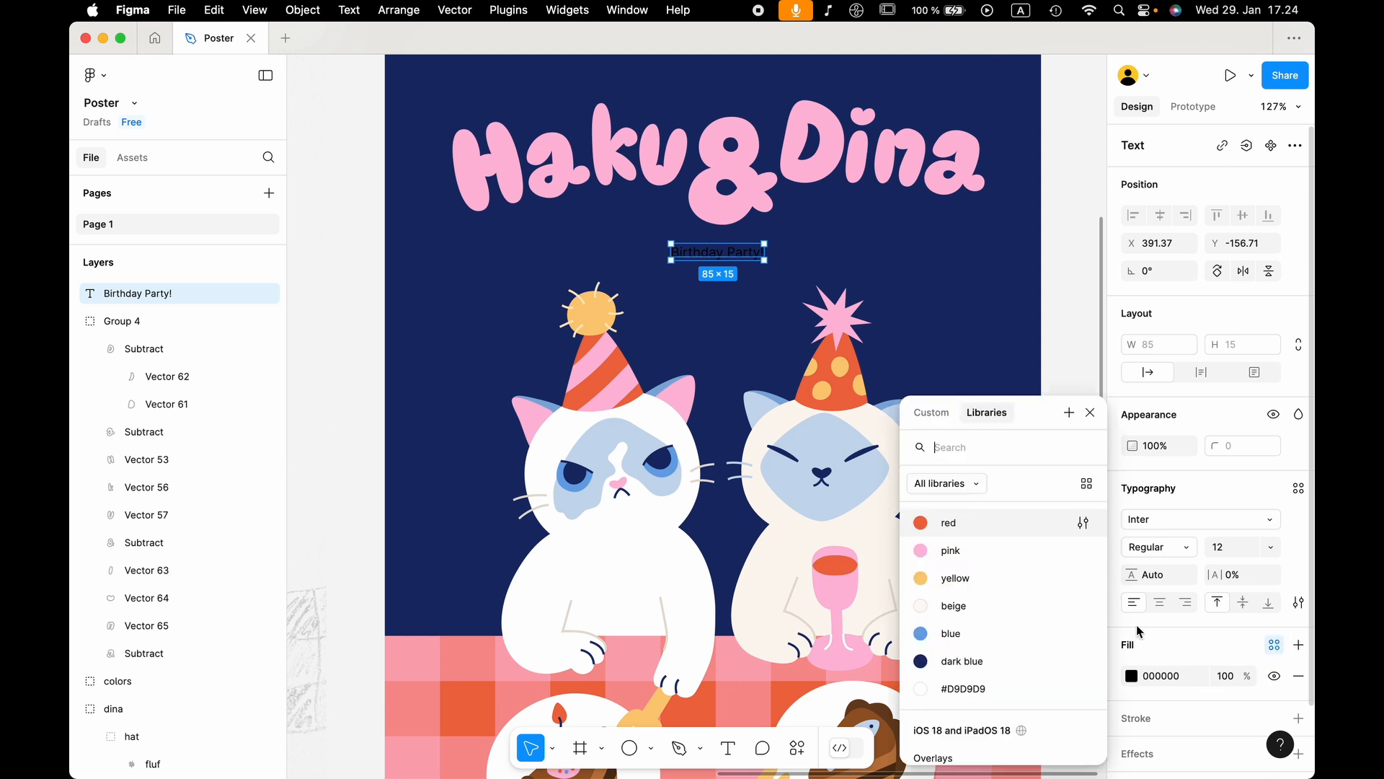
pyautogui.click(1045, 612)
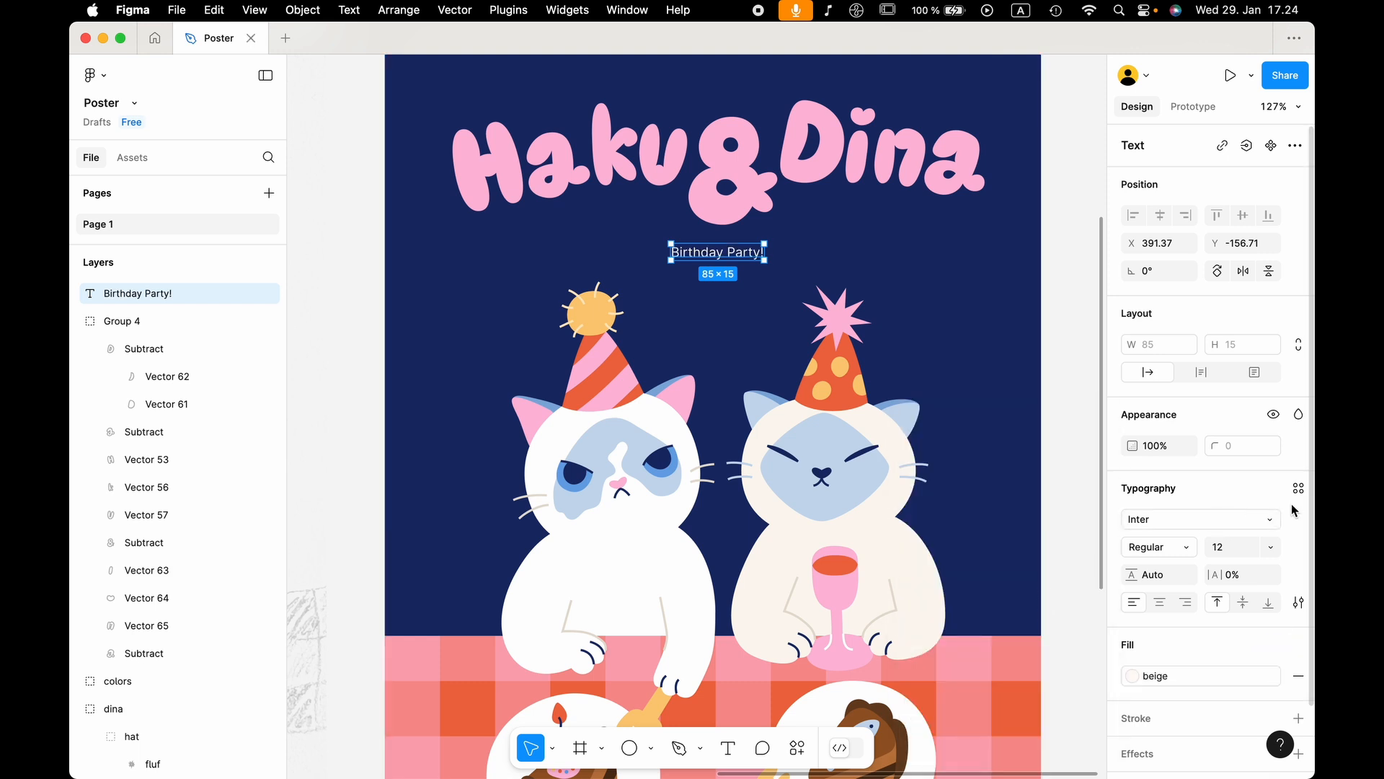
# Set the "Birthday Party!" text to the Nunito font in ExtraBold weight with centred alignment.
pyautogui.click(1241, 519)
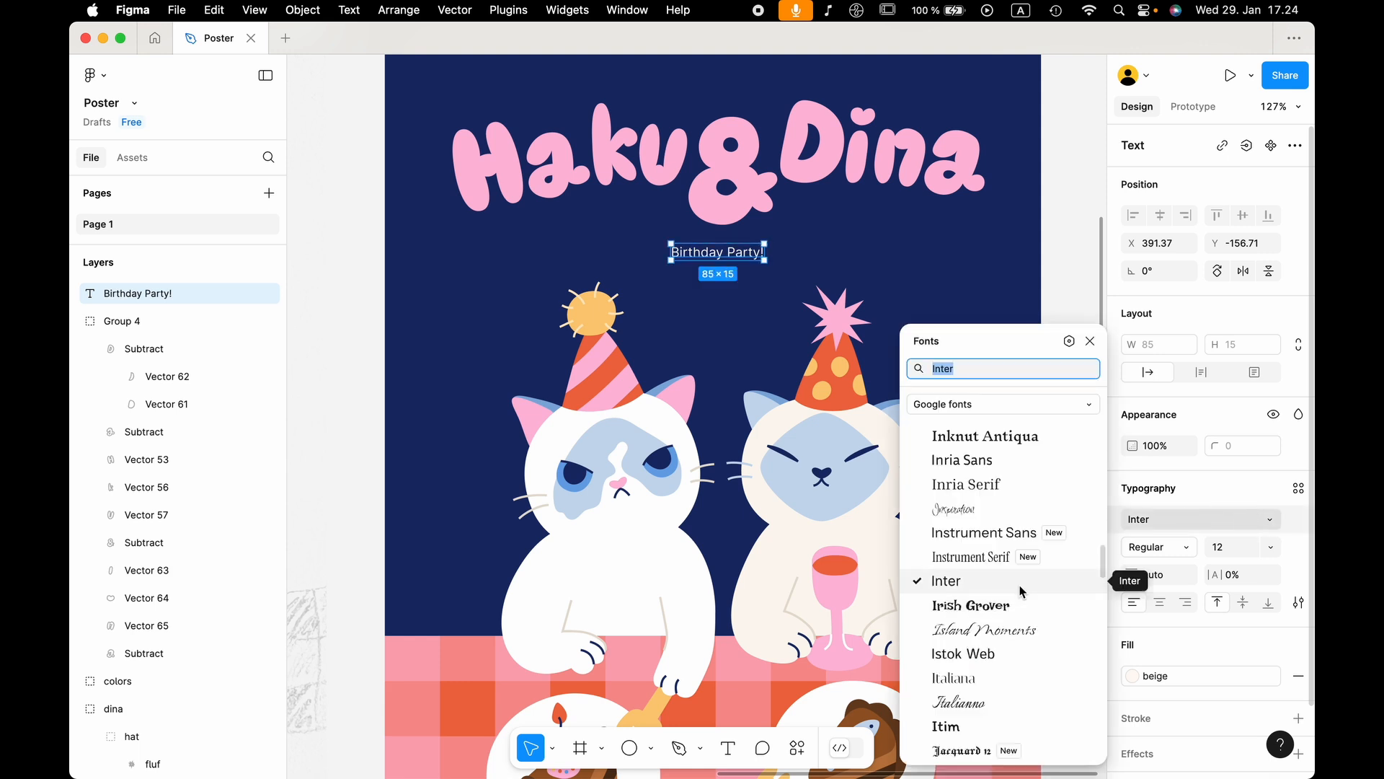
pyautogui.scroll(-5, 992, 582)
pyautogui.scroll(-15, 981, 642)
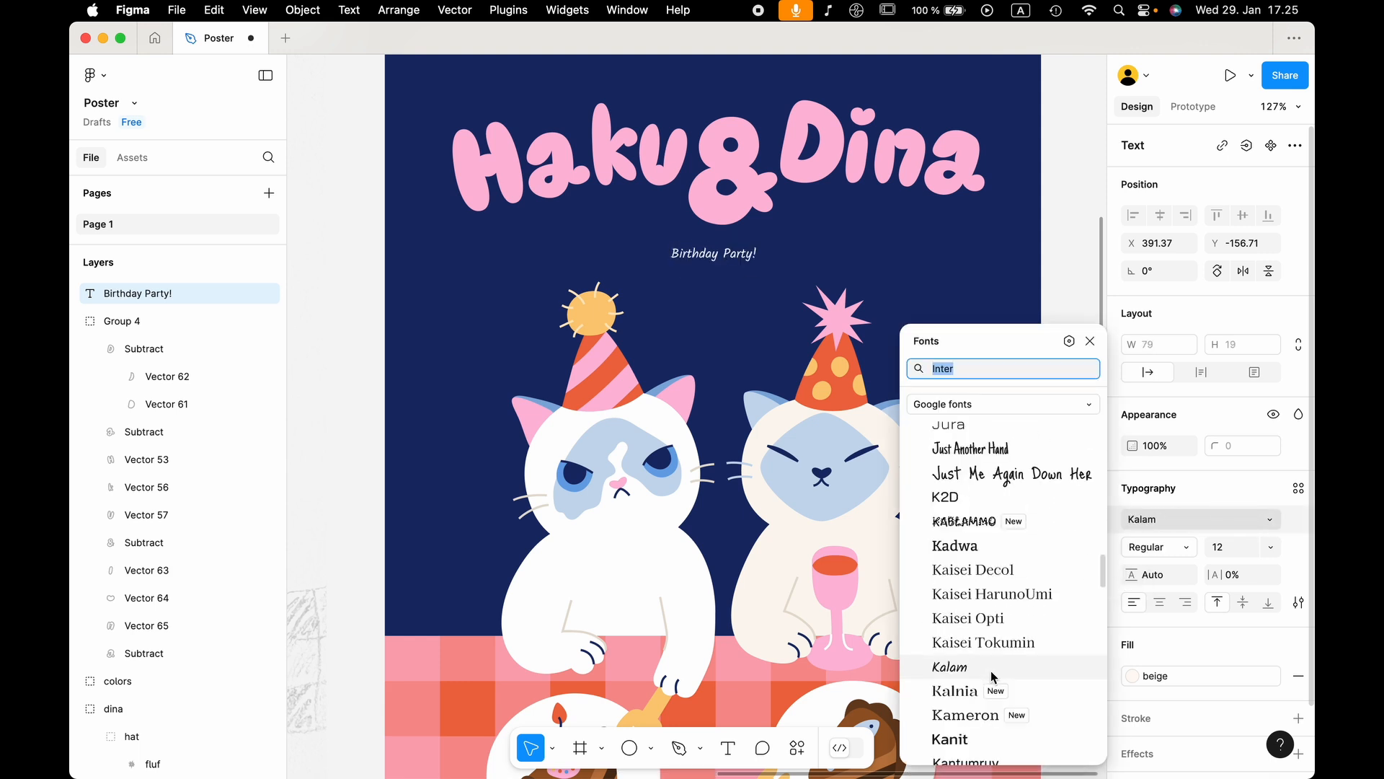
pyautogui.scroll(-15, 991, 626)
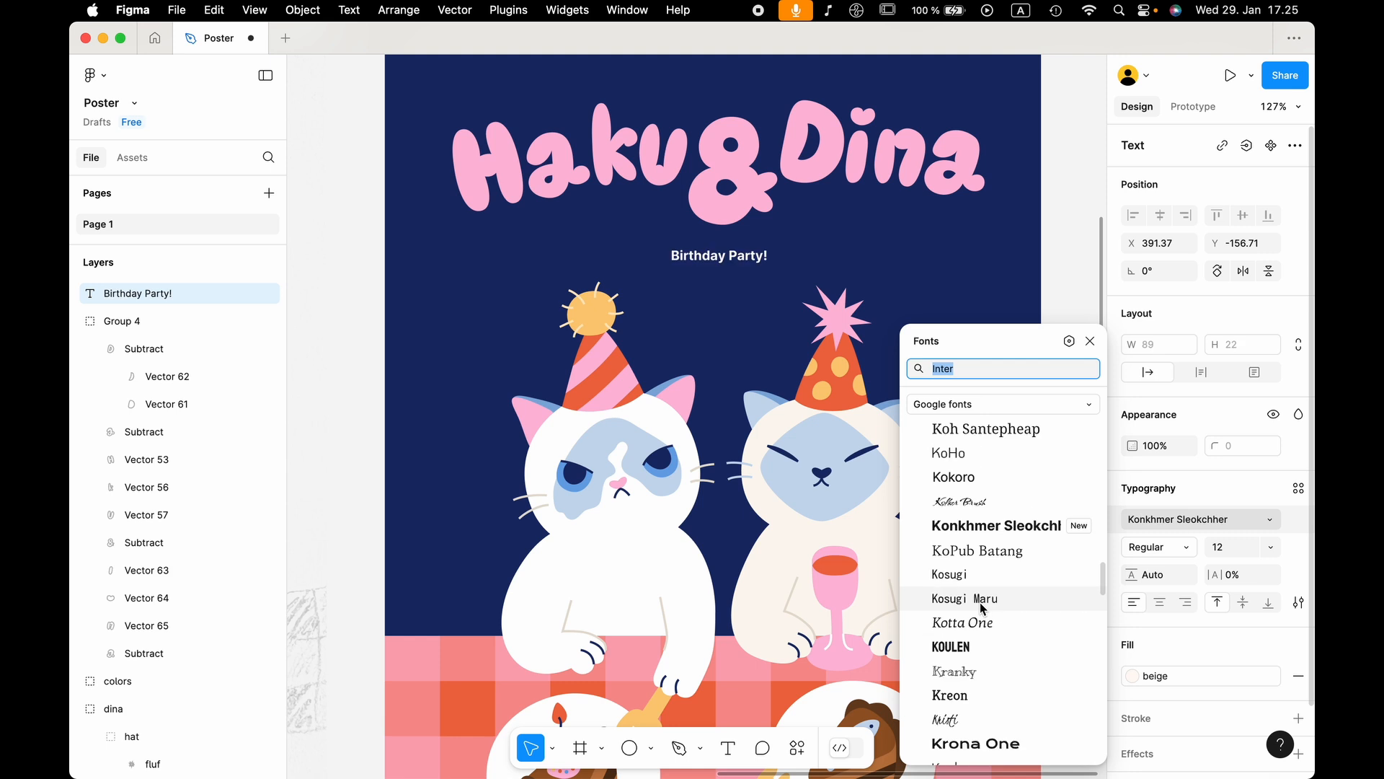
pyautogui.scroll(-20, 989, 624)
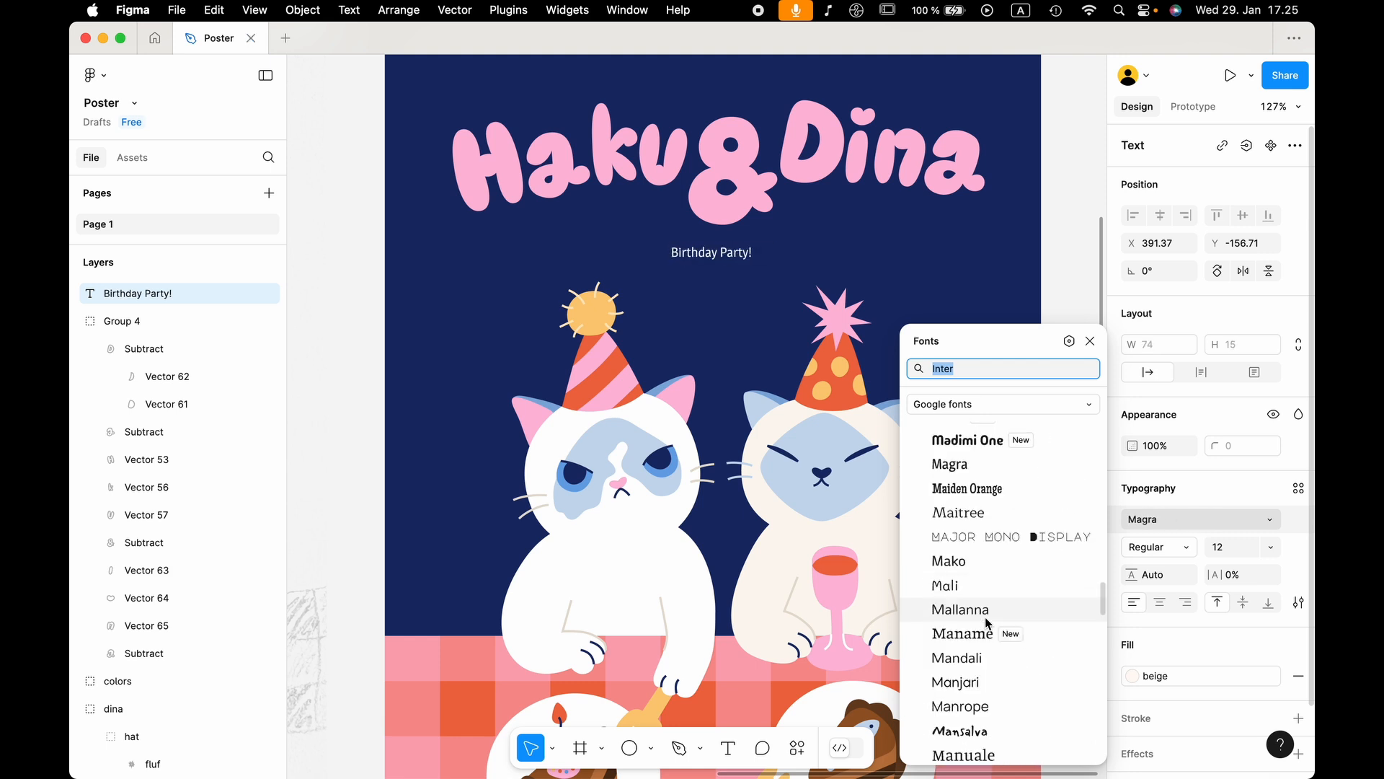
pyautogui.scroll(-10, 988, 624)
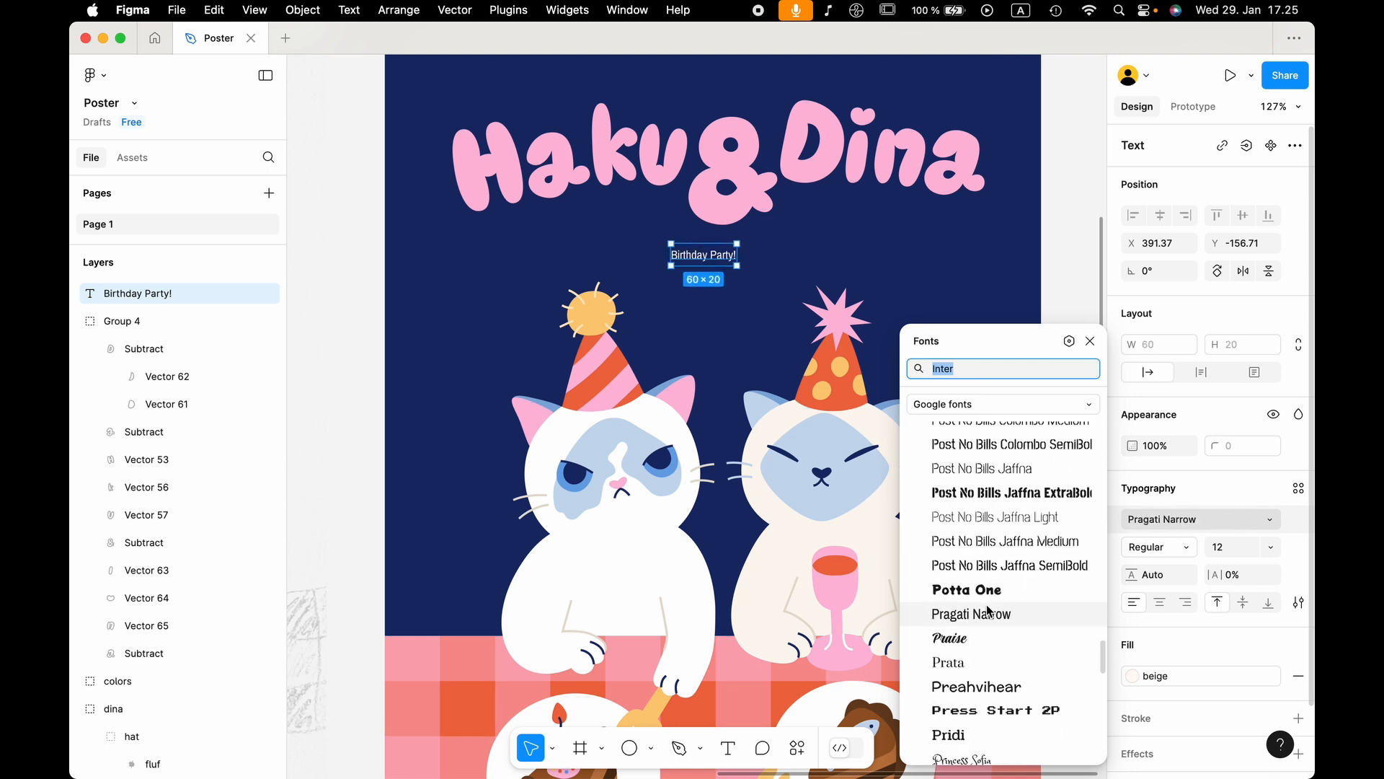
pyautogui.scroll(20, 990, 629)
pyautogui.press('Escape')
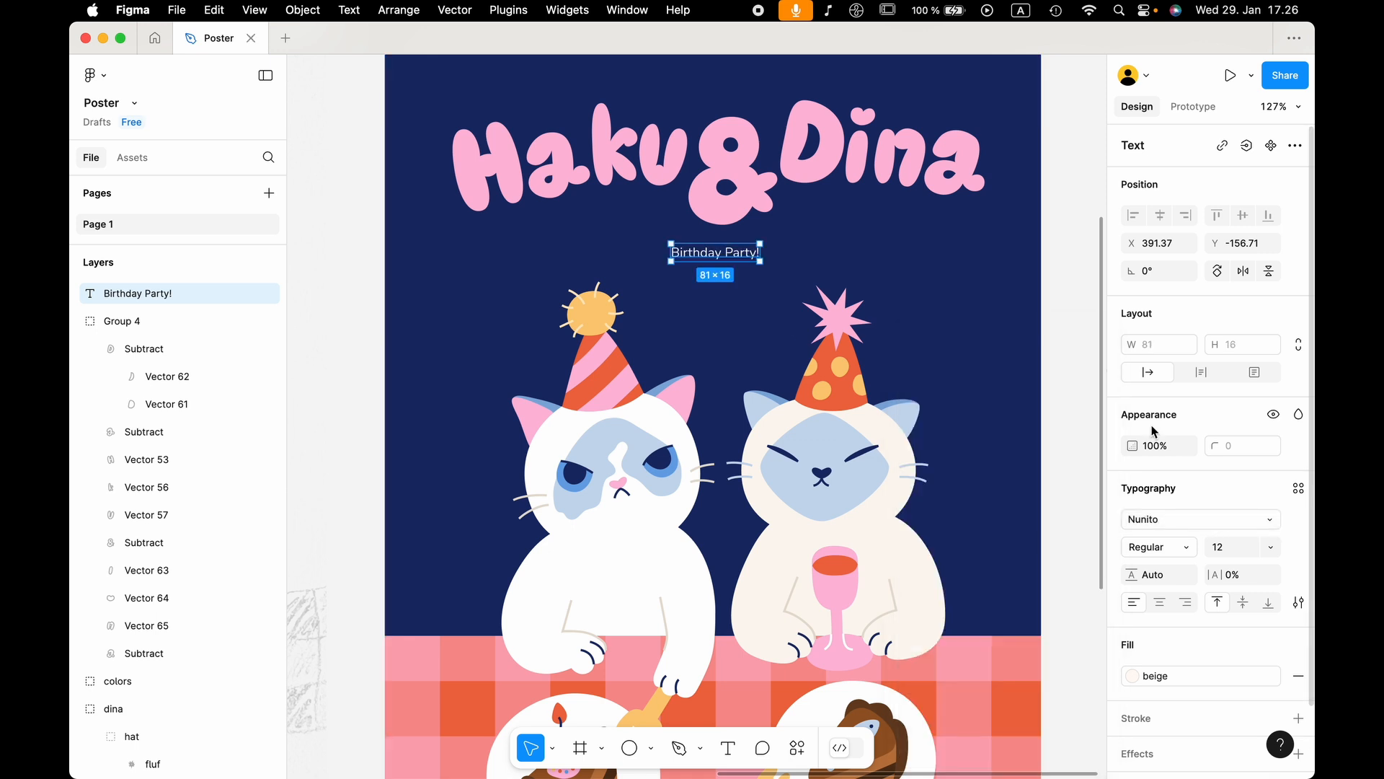
pyautogui.click(1182, 548)
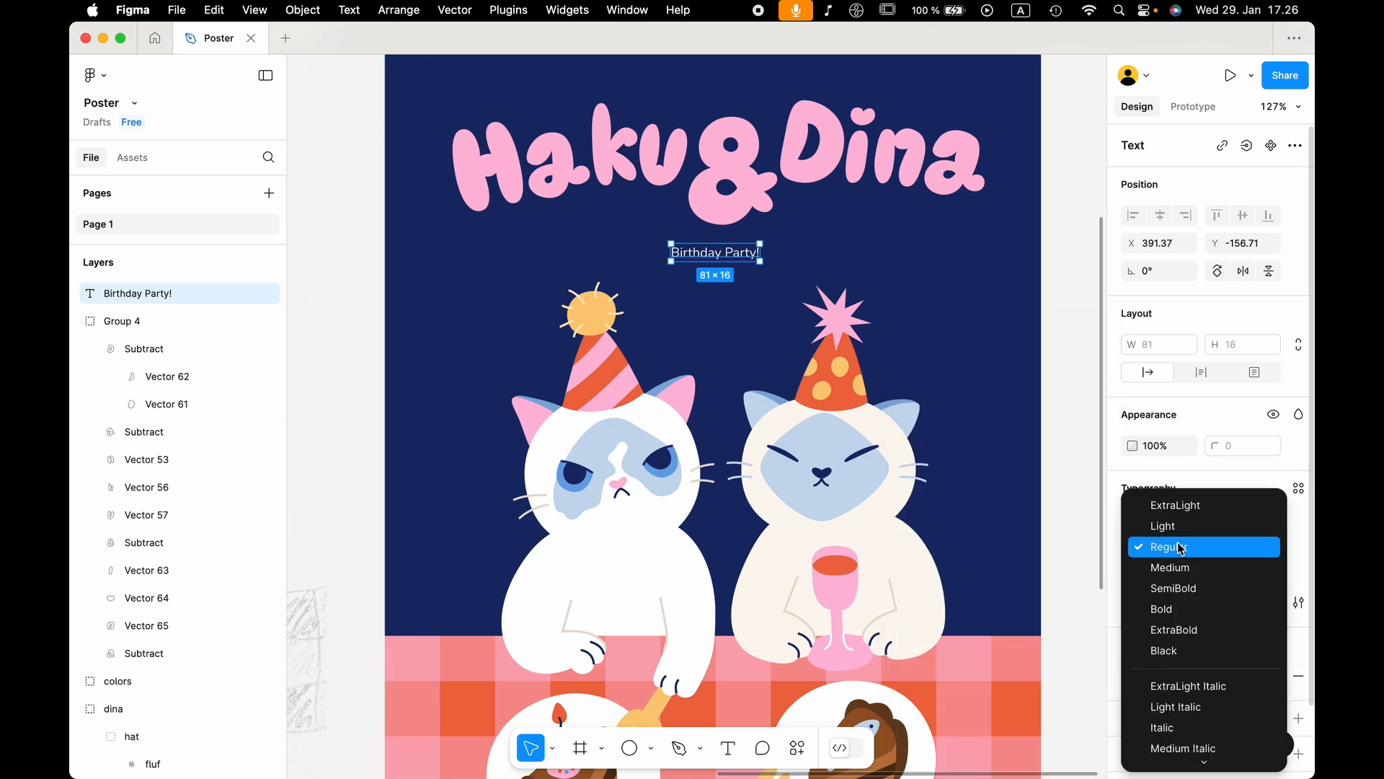
pyautogui.click(1186, 641)
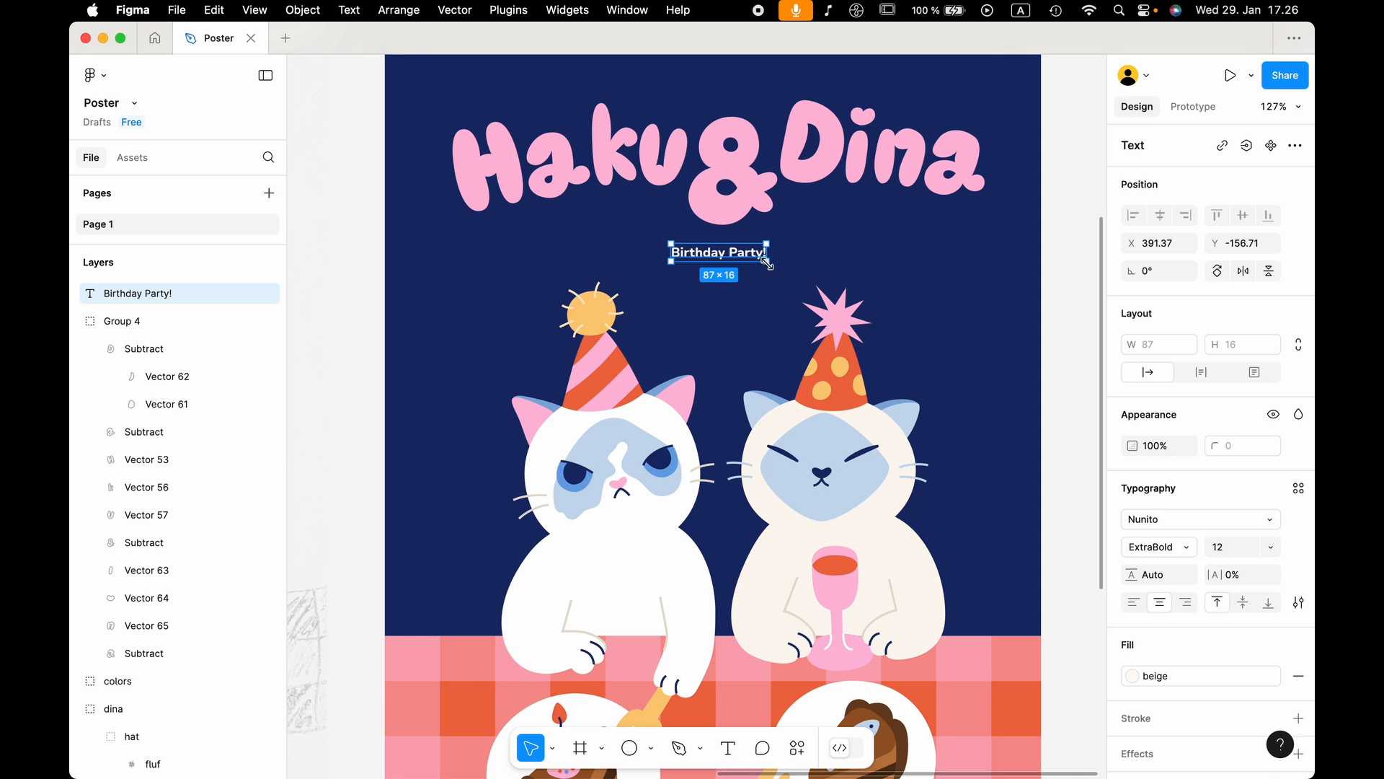
# Scale the "Birthday Party!" text up proportionally to a font size of about 34.75.
pyautogui.moveTo(767, 264); pyautogui.dragTo(787, 275)
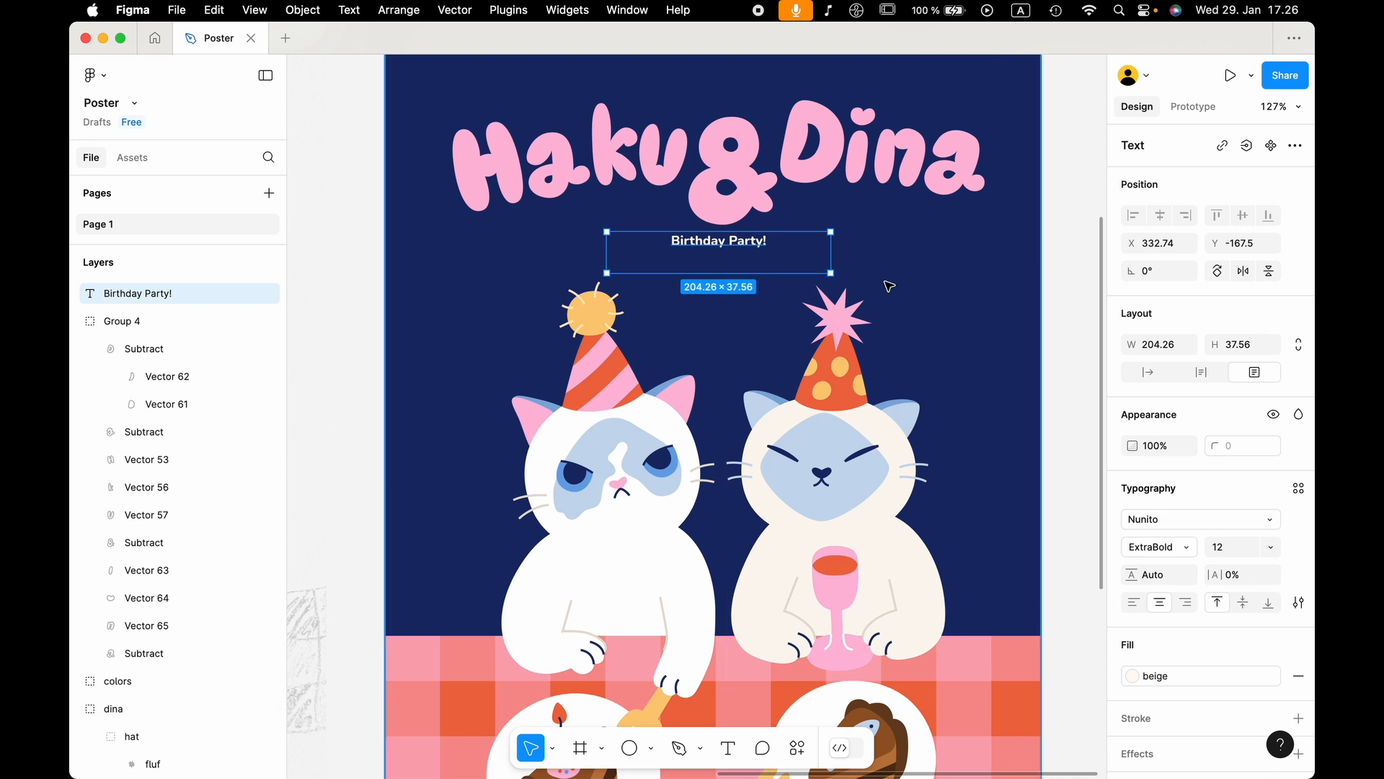
pyautogui.press('super+z')
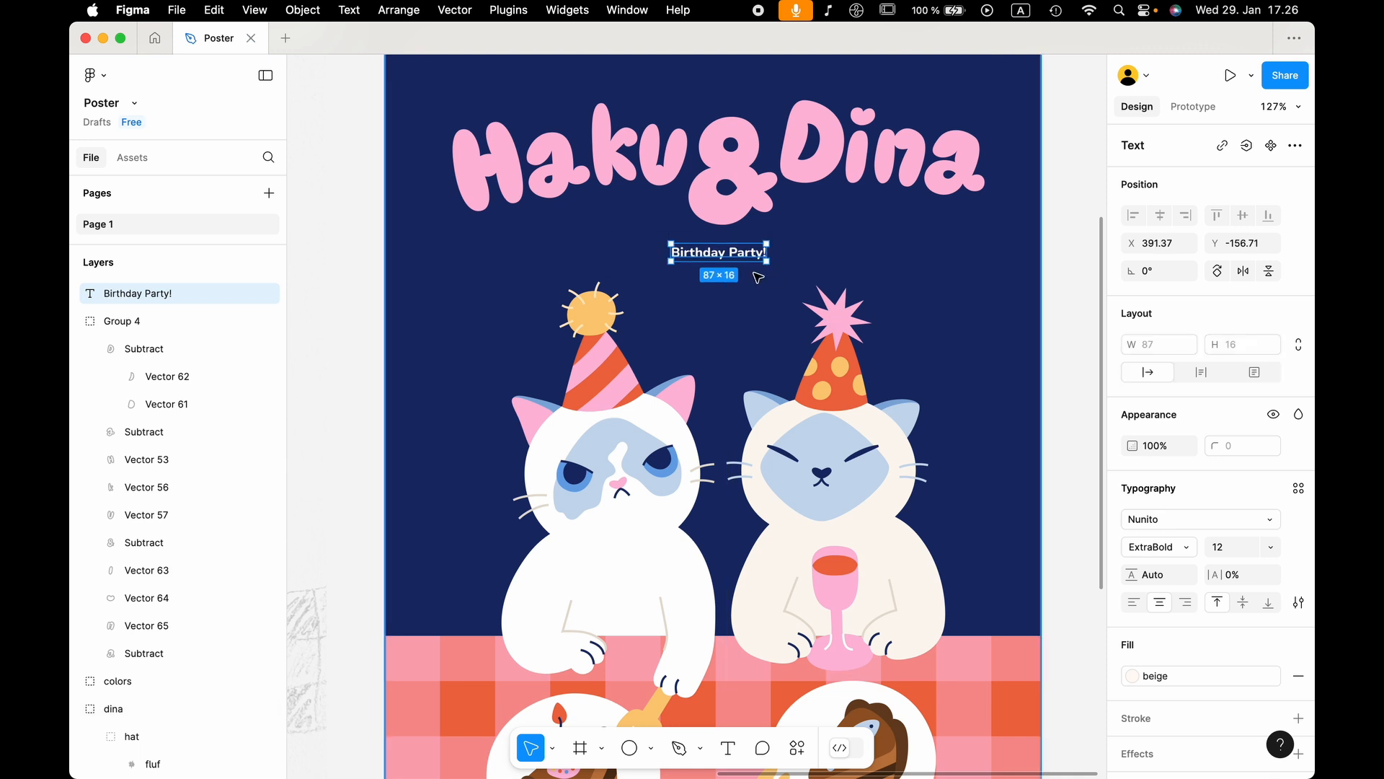
pyautogui.press('k')
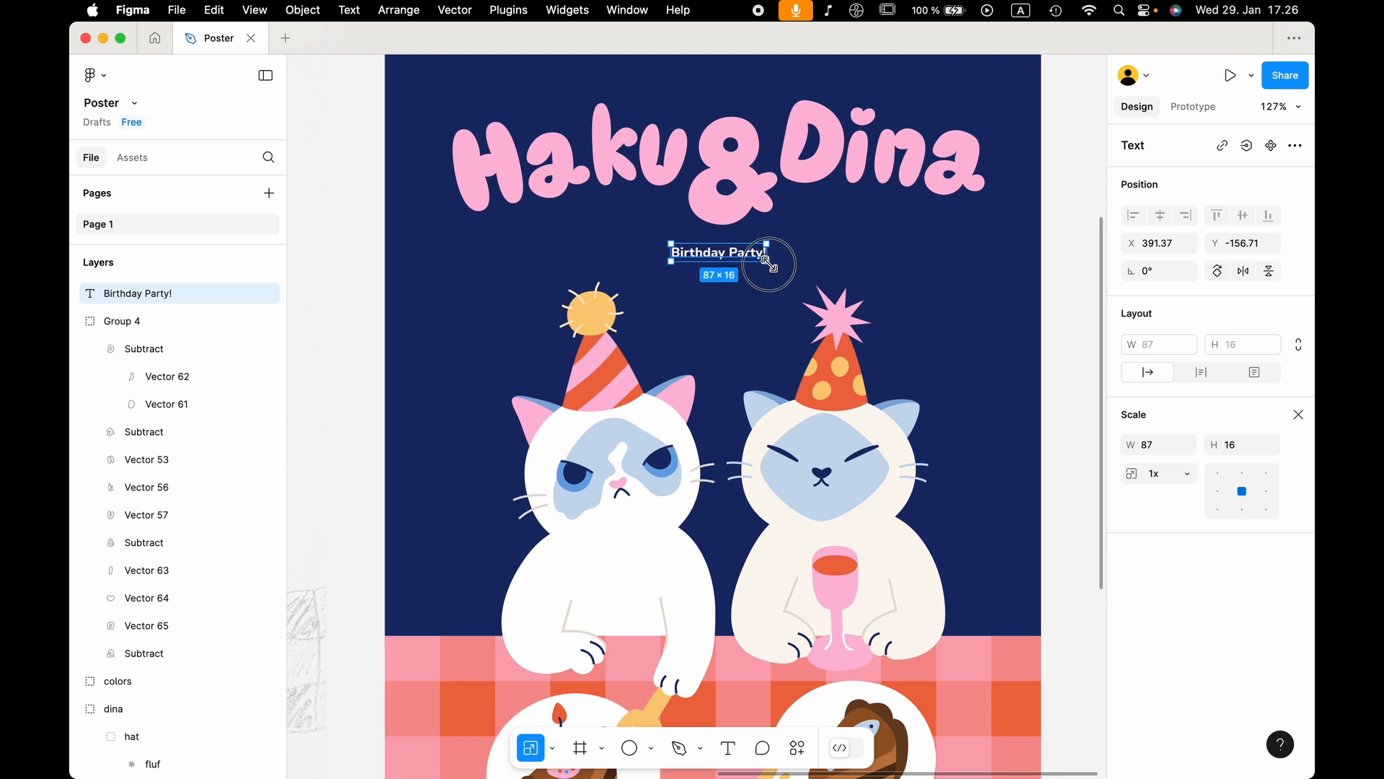
pyautogui.moveTo(766, 261); pyautogui.dragTo(735, 238)
pyautogui.press('v')
# Reposition the title lettering and the "Birthday Party!" text in the dark blue area above the cats.
pyautogui.scroll(-4, 749, 267)
pyautogui.keyDown('shift'); pyautogui.click(736, 256); pyautogui.keyUp('shift')
pyautogui.click(721, 146)
pyautogui.moveTo(721, 129); pyautogui.dragTo(721, 97)
pyautogui.click(735, 235)
pyautogui.keyDown('shift'); pyautogui.click(735, 271); pyautogui.keyUp('shift')
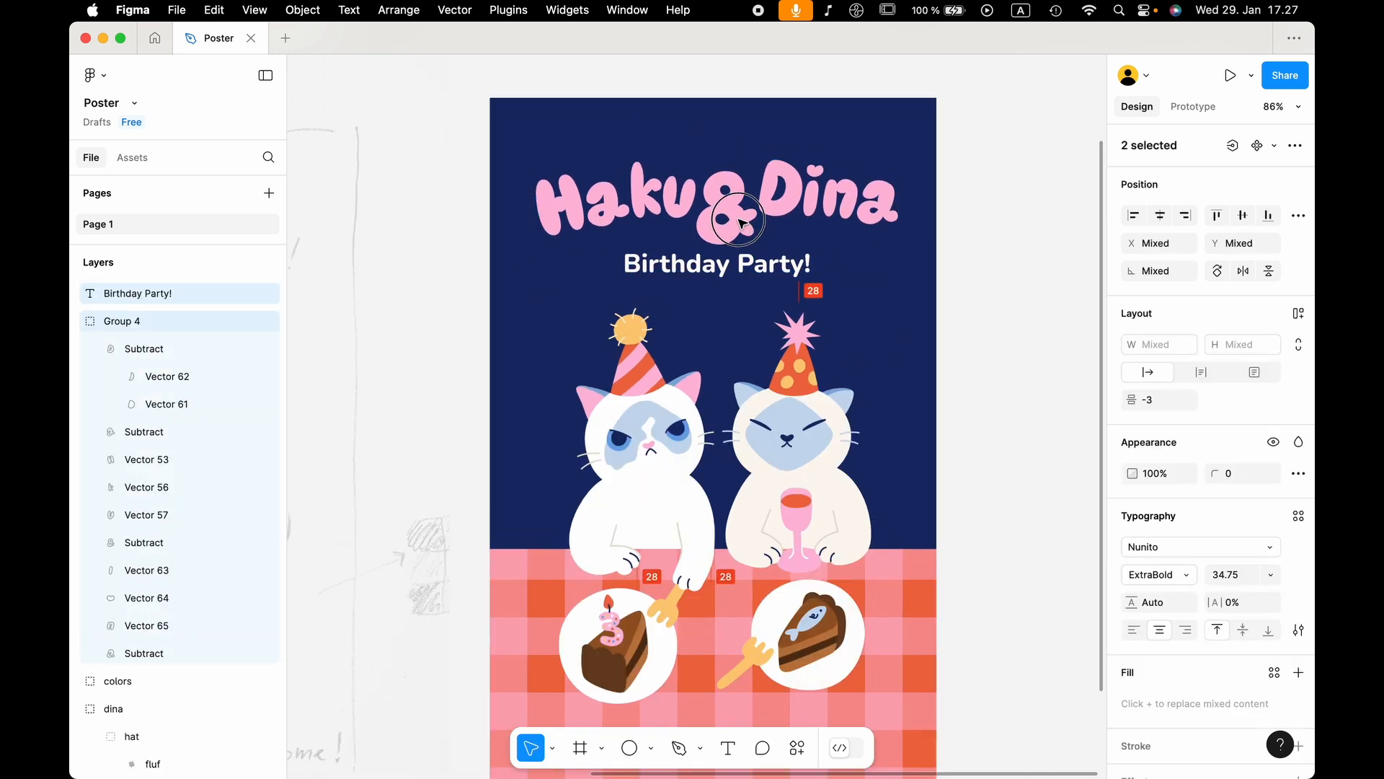
# Change the fill of the "Birthday Party!" text to the pink colour style.
pyautogui.click(736, 270)
pyautogui.click(1154, 675)
pyautogui.click(959, 534)
pyautogui.click(1009, 346)
pyautogui.click(735, 271)
pyautogui.click(1154, 675)
pyautogui.click(988, 531)
pyautogui.click(1154, 675)
pyautogui.click(991, 553)
pyautogui.click(992, 552)
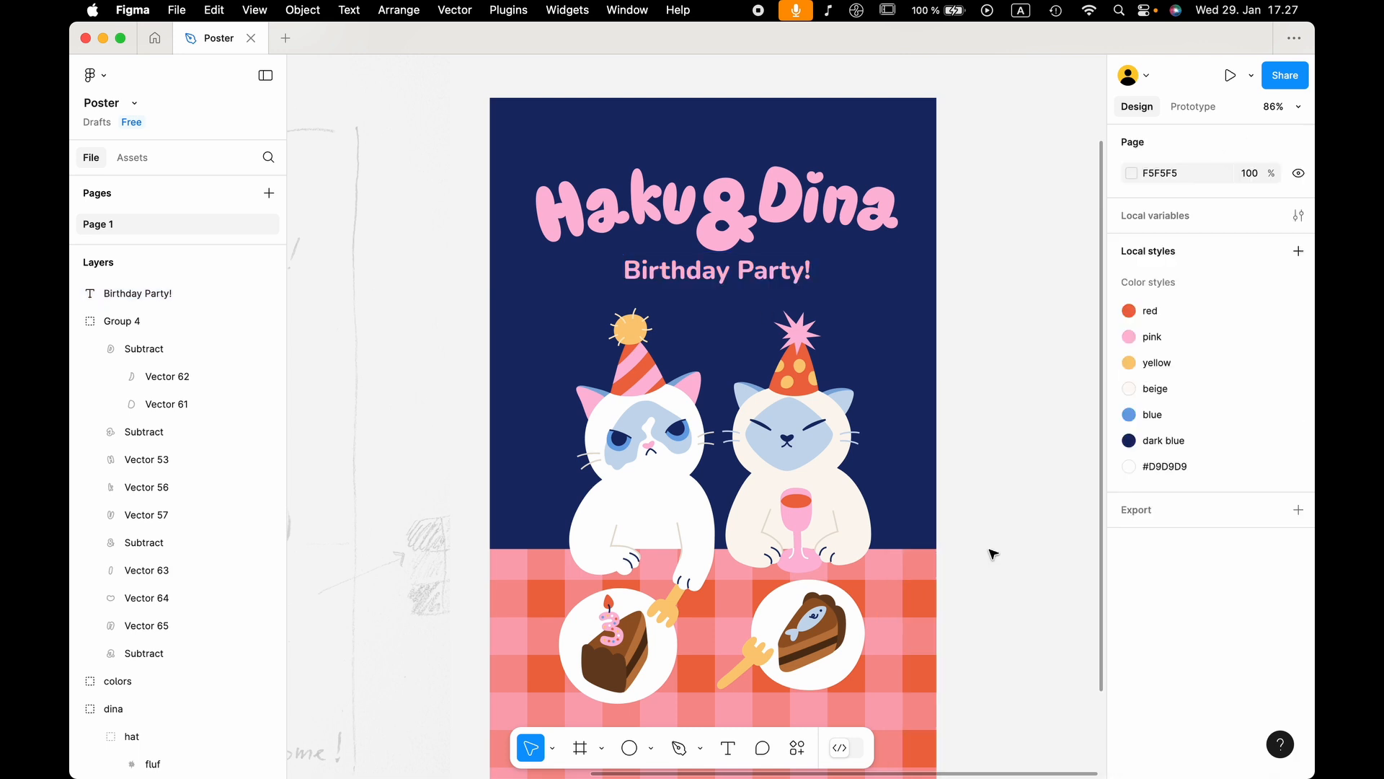
# Nudge the title's ampersand upward and move the "Birthday Party!" text slightly up beneath it.
pyautogui.click(749, 271)
pyautogui.click(999, 283)
pyautogui.scroll(4, 737, 241)
pyautogui.doubleClick(735, 238)
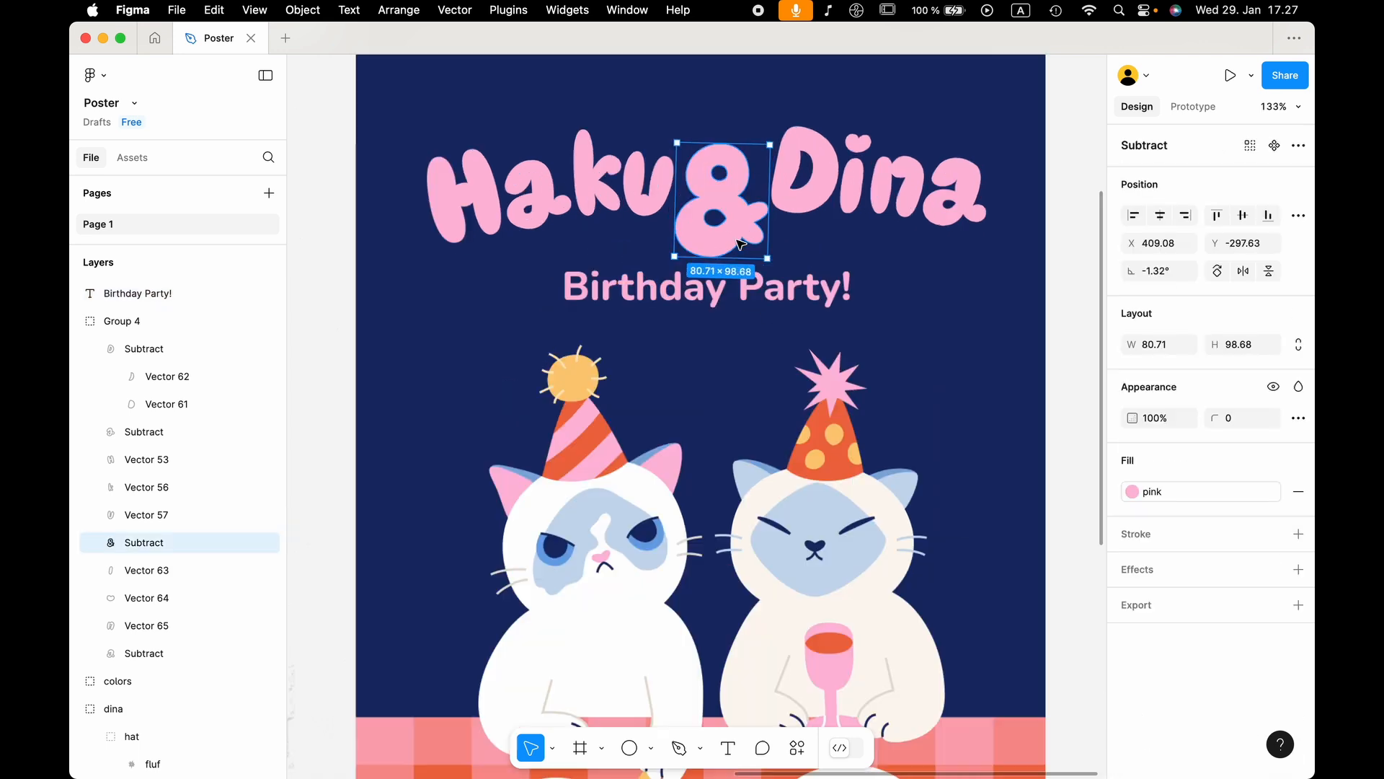
pyautogui.moveTo(732, 236)
pyautogui.mouseDown()
pyautogui.moveTo(738, 176)
pyautogui.moveTo(728, 226)
pyautogui.mouseUp()
pyautogui.click(786, 291)
pyautogui.moveTo(786, 291)
pyautogui.mouseDown()
pyautogui.moveTo(714, 259)
pyautogui.moveTo(786, 277)
pyautogui.mouseUp()
pyautogui.scroll(-3, 785, 278)
pyautogui.click(1019, 322)
# Add a two-line text reading "Feb.17" and "Text me if you wanna join!" below the poster.
pyautogui.scroll(-5, 995, 339)
pyautogui.press('t')
pyautogui.click(735, 575)
pyautogui.write('Feb.17')
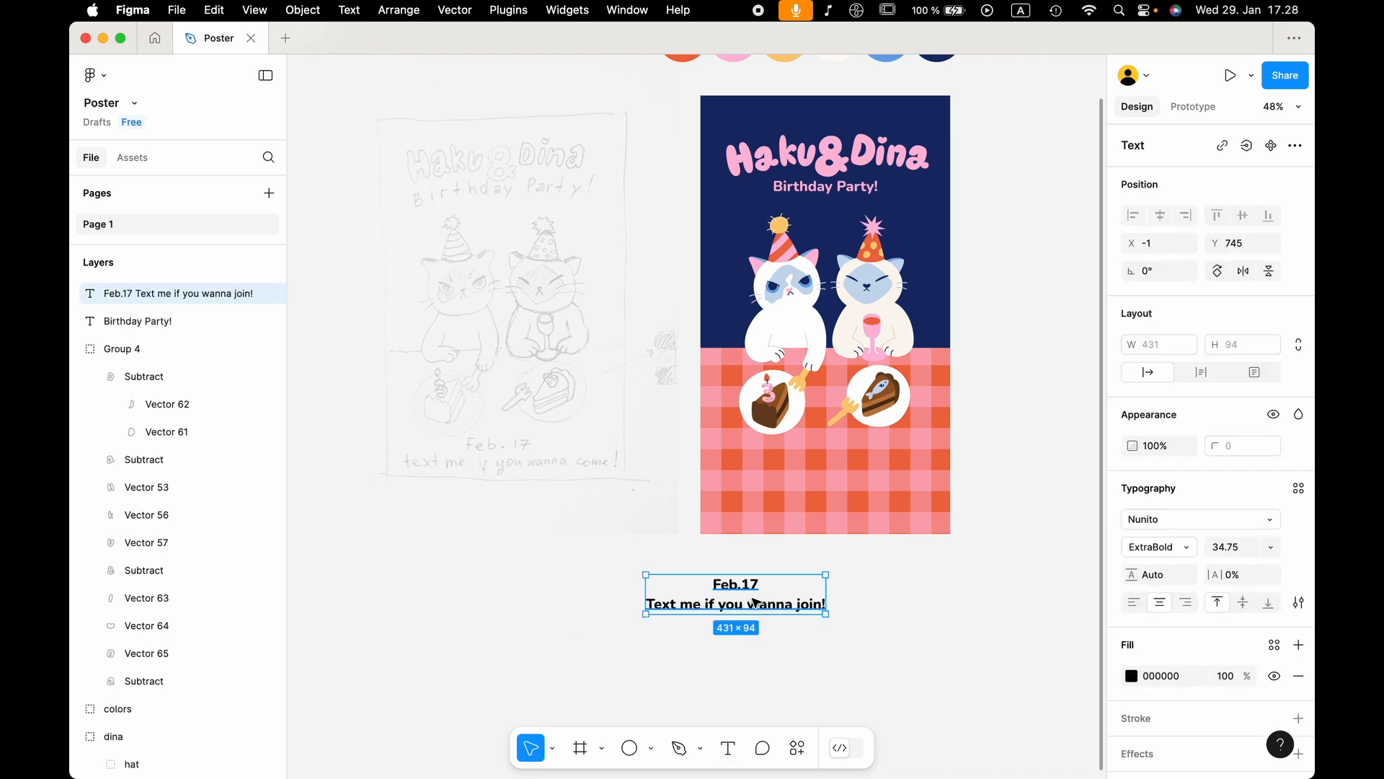
# Move the "Feb.17" invitation text onto the tablecloth below the plates and fill it with the beige colour style.
pyautogui.moveTo(752, 599); pyautogui.dragTo(845, 475)
pyautogui.click(1274, 645)
pyautogui.click(994, 505)
pyautogui.click(1002, 498)
pyautogui.scroll(1, 950, 483)
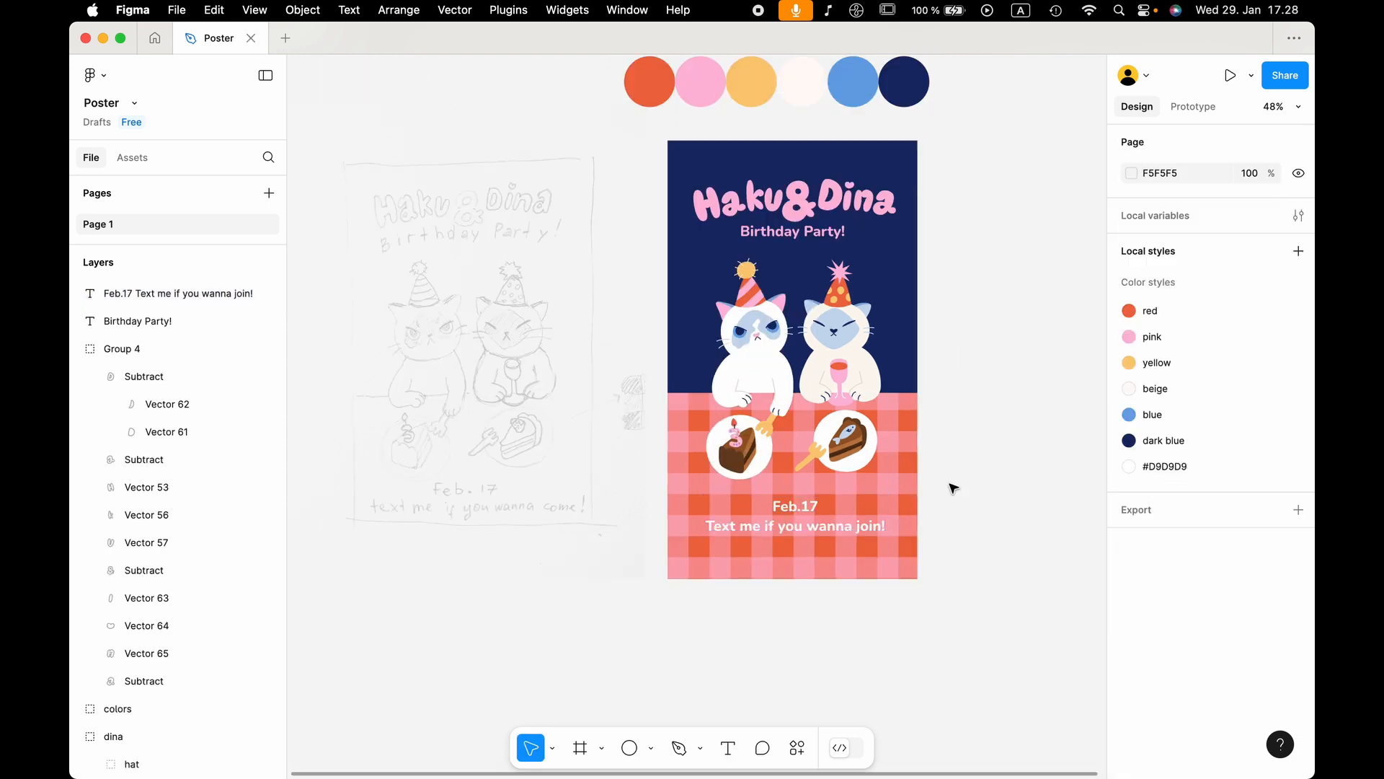
# Fine-tune the title lettering by nudging the Vector 64 and Vector 65 shapes slightly upward.
pyautogui.scroll(5, 953, 490)
pyautogui.scroll(3, 894, 505)
pyautogui.click(821, 207)
pyautogui.click(721, 284)
pyautogui.click(910, 317)
pyautogui.scroll(-5, 756, 416)
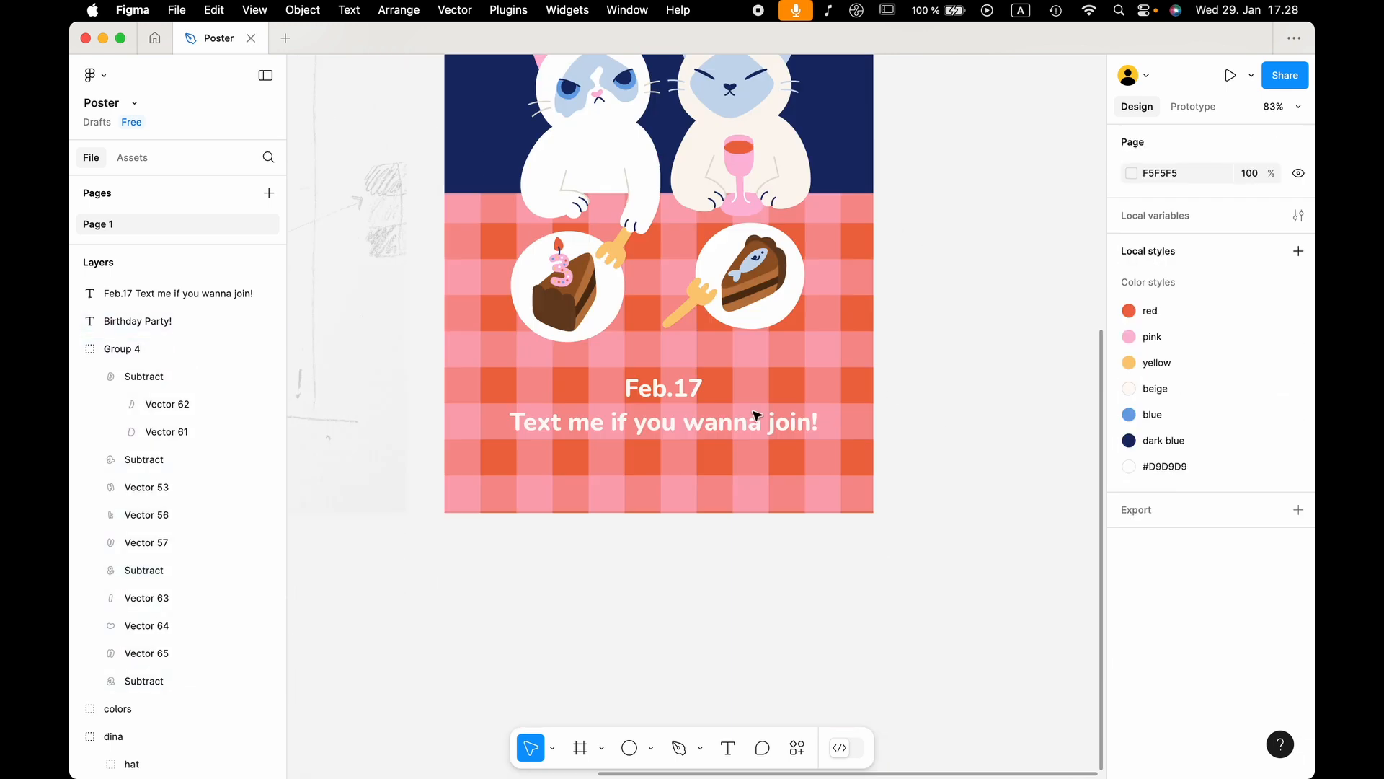
pyautogui.click(754, 461)
pyautogui.click(170, 651)
pyautogui.keyDown('shift'); pyautogui.click(166, 626); pyautogui.keyUp('shift')
pyautogui.scroll(10, 768, 493)
pyautogui.moveTo(667, 582); pyautogui.dragTo(668, 578)
pyautogui.click(655, 627)
# Move the "Feb.17" invitation text closer beneath the plates and change its font to American Typewriter.
pyautogui.scroll(-7, 654, 627)
pyautogui.moveTo(681, 501); pyautogui.dragTo(682, 482)
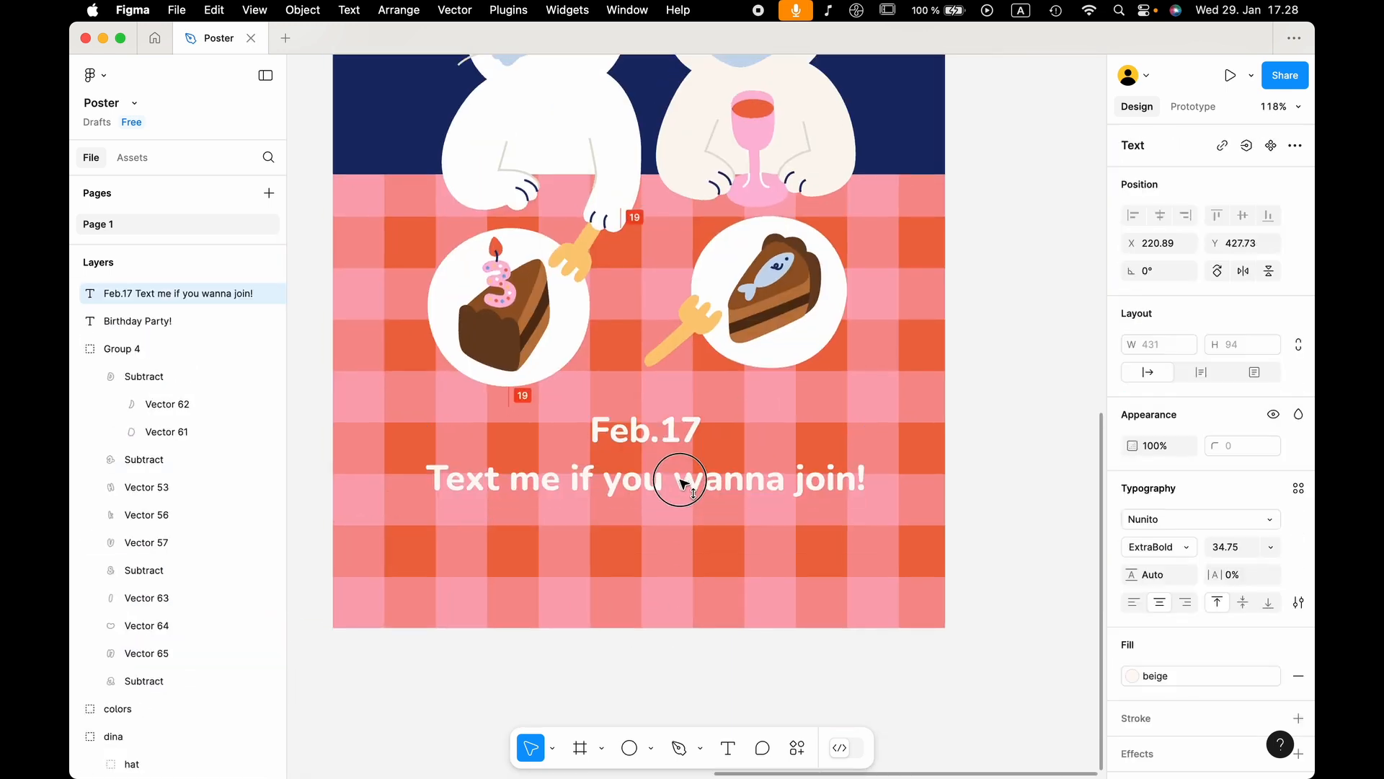
pyautogui.scroll(-5, 682, 482)
pyautogui.click(1214, 518)
pyautogui.write('typ')
pyautogui.press('Return')
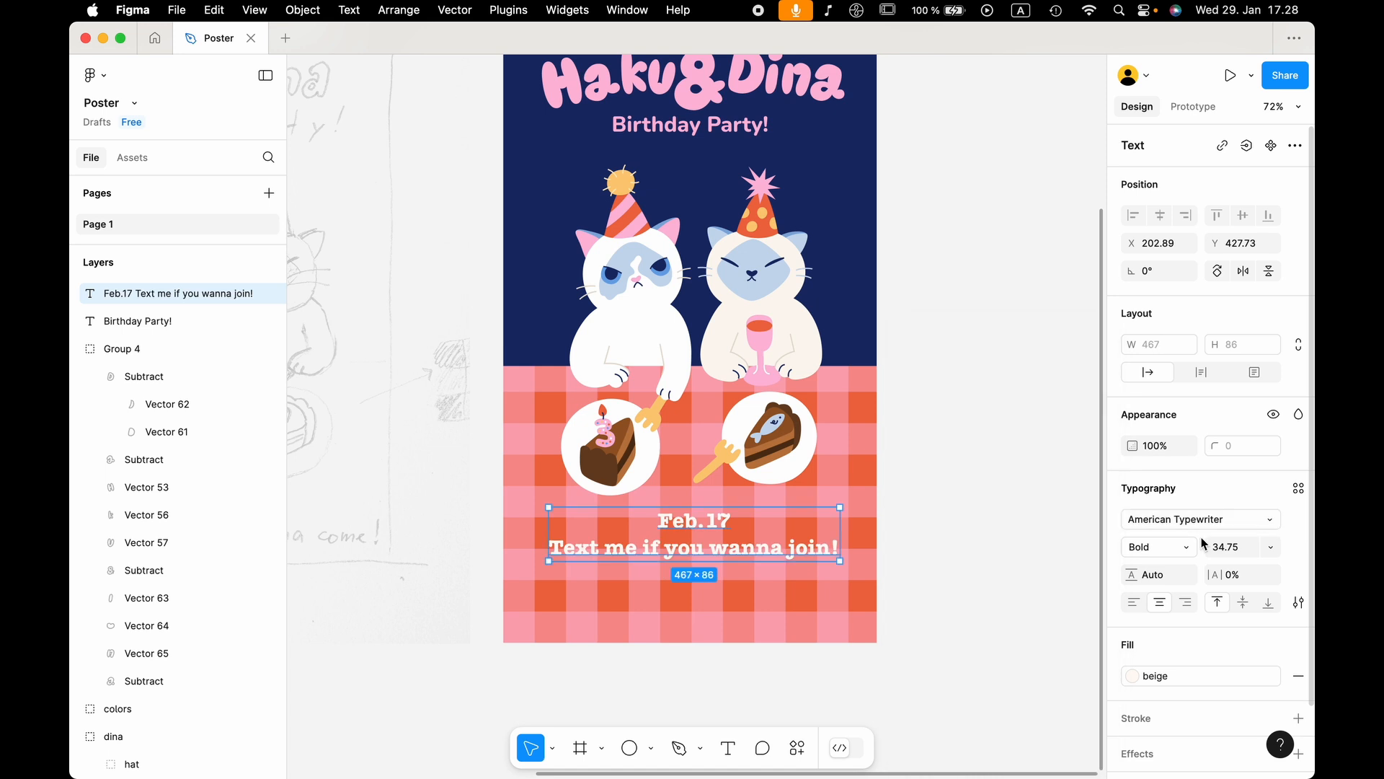
# Set the invitation text's weight to Regular and its font size to 30.
pyautogui.click(1159, 547)
pyautogui.click(1159, 505)
pyautogui.click(1228, 546)
pyautogui.write('30')
# Break the invitation text before "wanna join!" so it runs over three lines.
pyautogui.doubleClick(710, 541)
pyautogui.press('Return')
pyautogui.click(908, 539)
# Scale the three-line invitation text up to font size 36 and centre it below the plates.
pyautogui.press('k')
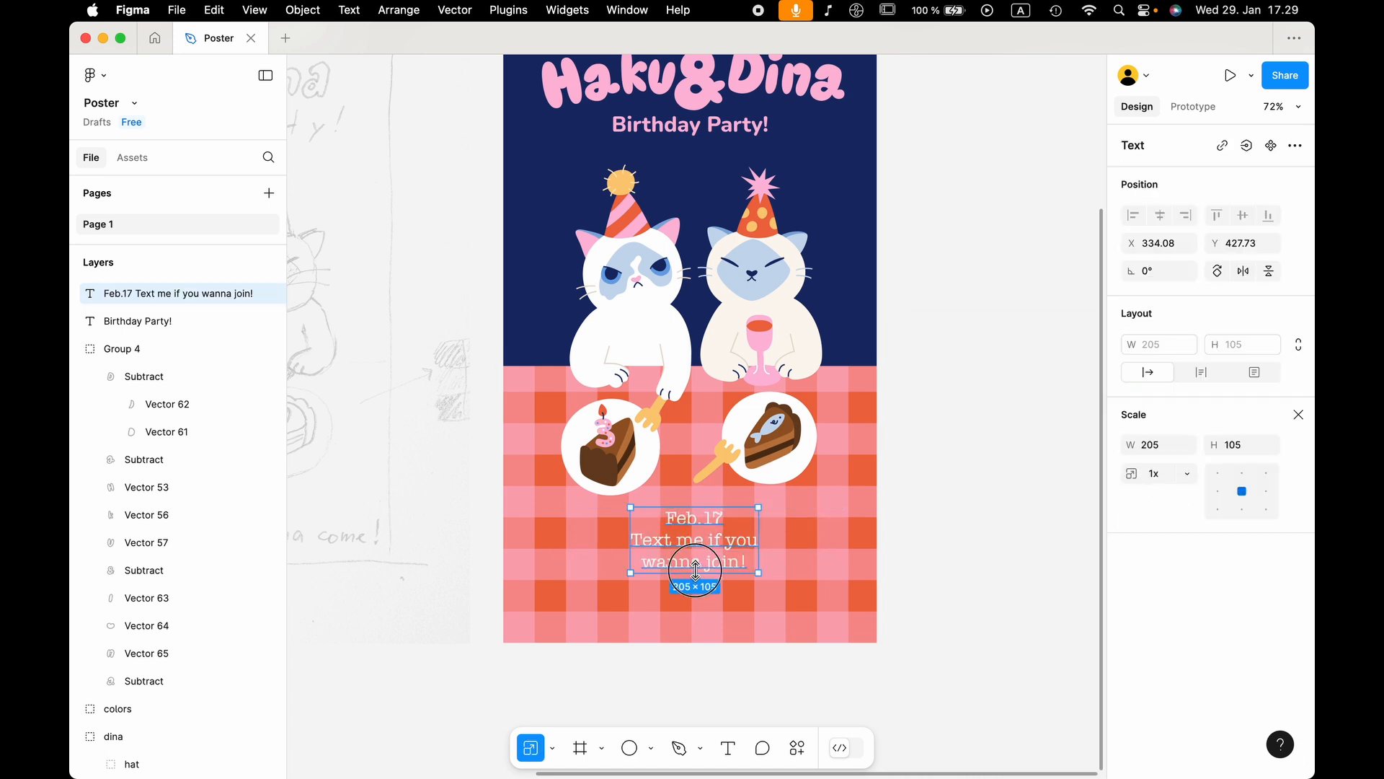
pyautogui.press('v')
pyautogui.click(981, 523)
pyautogui.moveTo(696, 571); pyautogui.dragTo(703, 542)
pyautogui.click(923, 529)
pyautogui.click(693, 550)
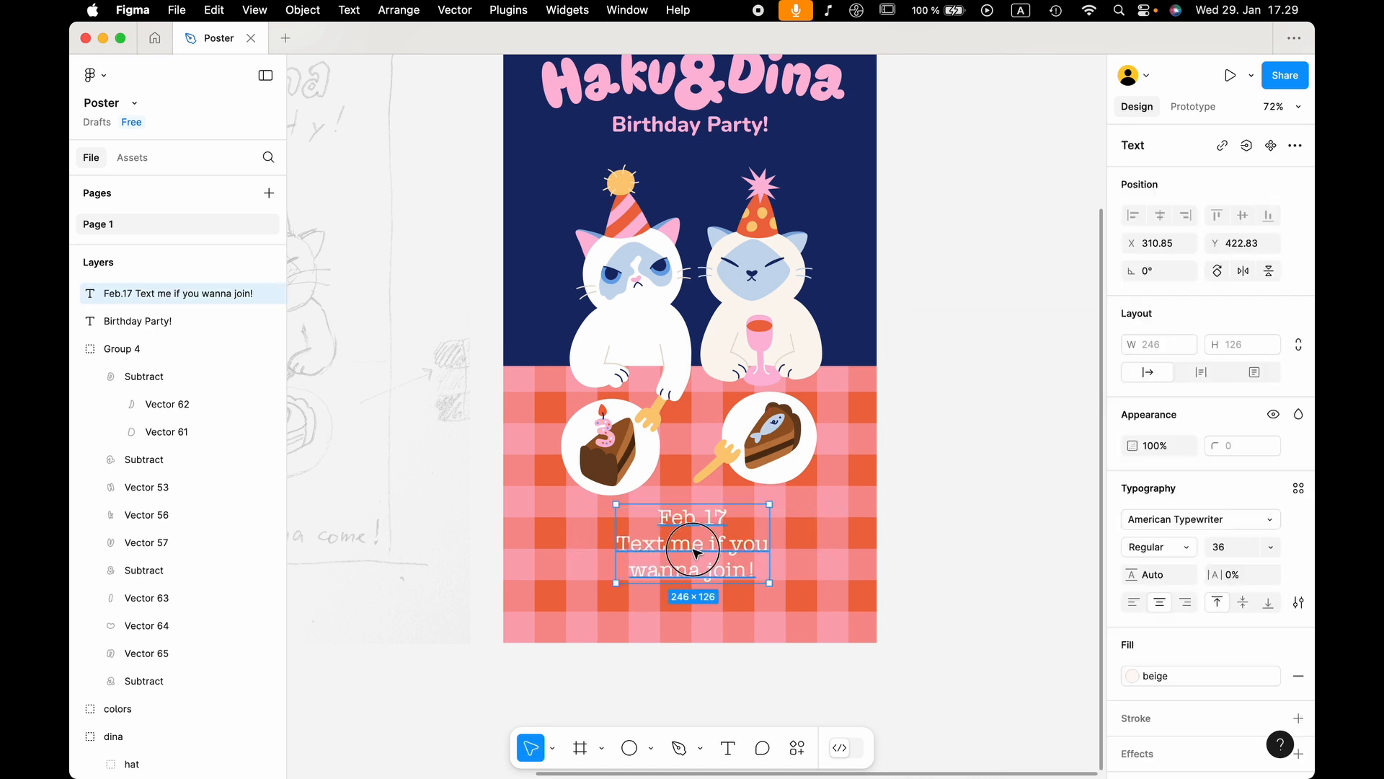
# Draw a separate rectangle around each of the three invitation text lines and send the rectangles behind the text.
pyautogui.scroll(5, 693, 552)
pyautogui.click(652, 748)
pyautogui.click(688, 578)
pyautogui.moveTo(608, 406)
pyautogui.mouseDown()
pyautogui.moveTo(735, 470)
pyautogui.moveTo(784, 464)
pyautogui.moveTo(774, 443)
pyautogui.moveTo(760, 500)
pyautogui.moveTo(905, 500)
pyautogui.moveTo(887, 579)
pyautogui.moveTo(861, 582)
pyautogui.mouseUp()
pyautogui.press('super+bracketleft')
# Align the invitation text and its three background rectangles on their horizontal centres.
pyautogui.scroll(3, 763, 453)
pyautogui.keyDown('shift'); pyautogui.click(825, 577); pyautogui.keyUp('shift')
pyautogui.keyDown('shift'); pyautogui.click(887, 508); pyautogui.keyUp('shift')
pyautogui.keyDown('shift'); pyautogui.click(776, 431); pyautogui.keyUp('shift')
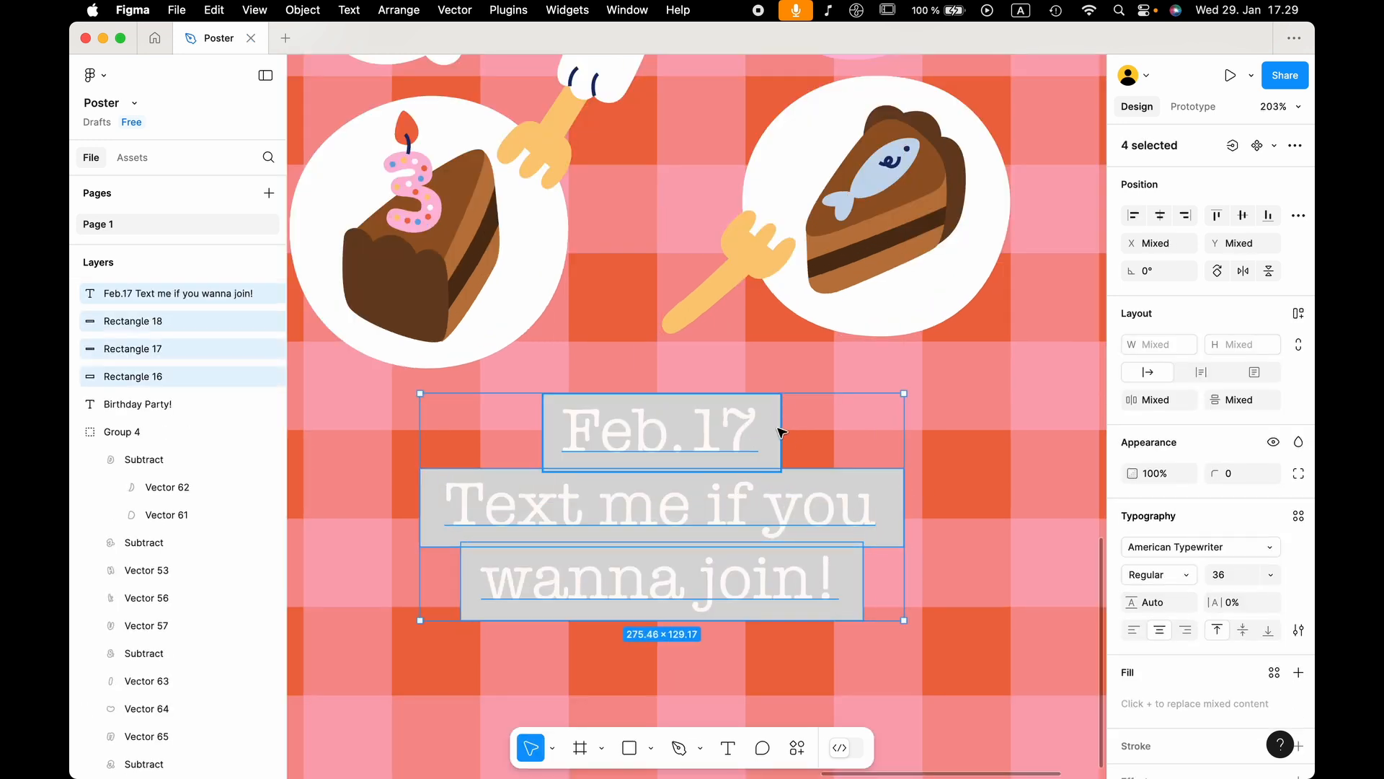
pyautogui.click(1159, 216)
# Fill the three rectangles with the pink colour style and the invitation text with the dark blue style.
pyautogui.click(891, 526)
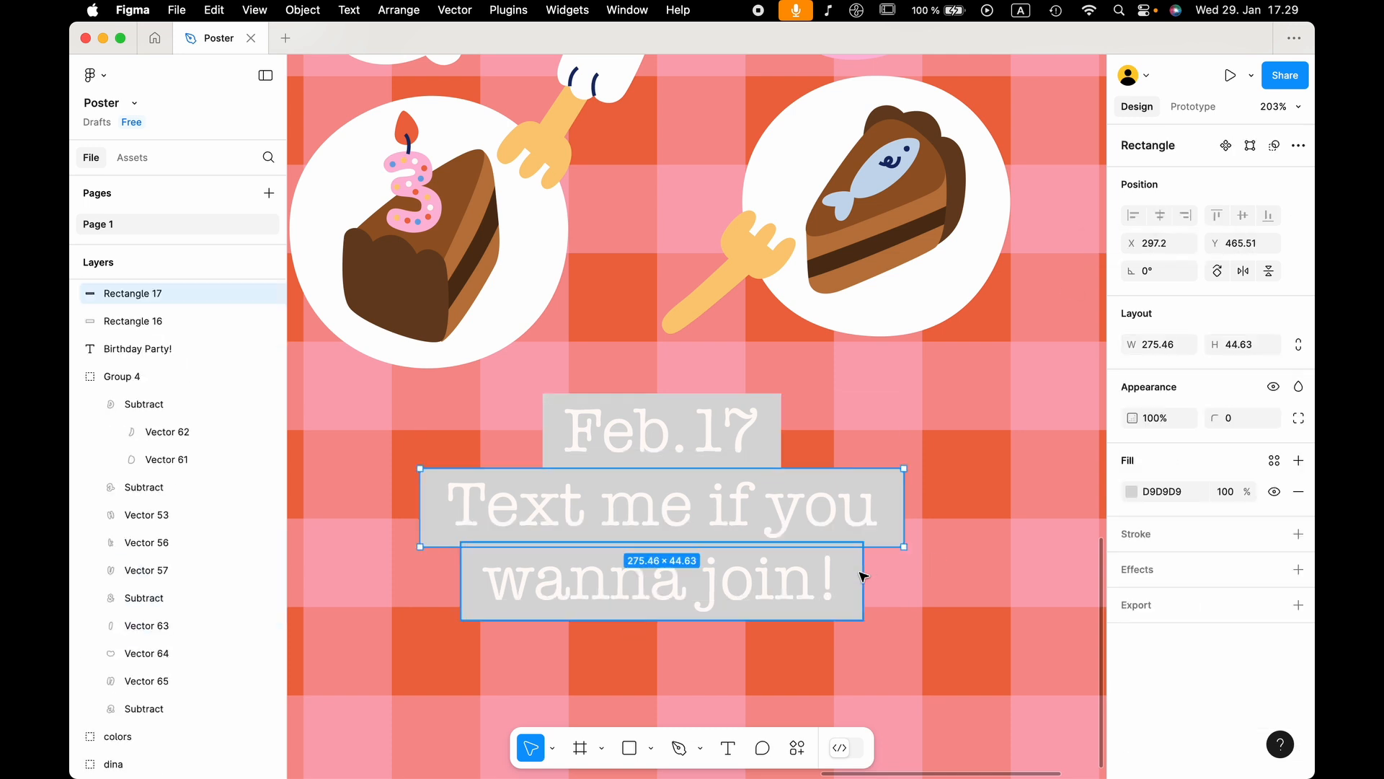
pyautogui.keyDown('shift'); pyautogui.click(855, 577); pyautogui.keyUp('shift')
pyautogui.keyDown('shift'); pyautogui.click(771, 436); pyautogui.keyUp('shift')
pyautogui.click(1274, 488)
pyautogui.click(975, 550)
pyautogui.scroll(-5, 973, 552)
pyautogui.click(836, 534)
pyautogui.click(1131, 678)
pyautogui.click(965, 658)
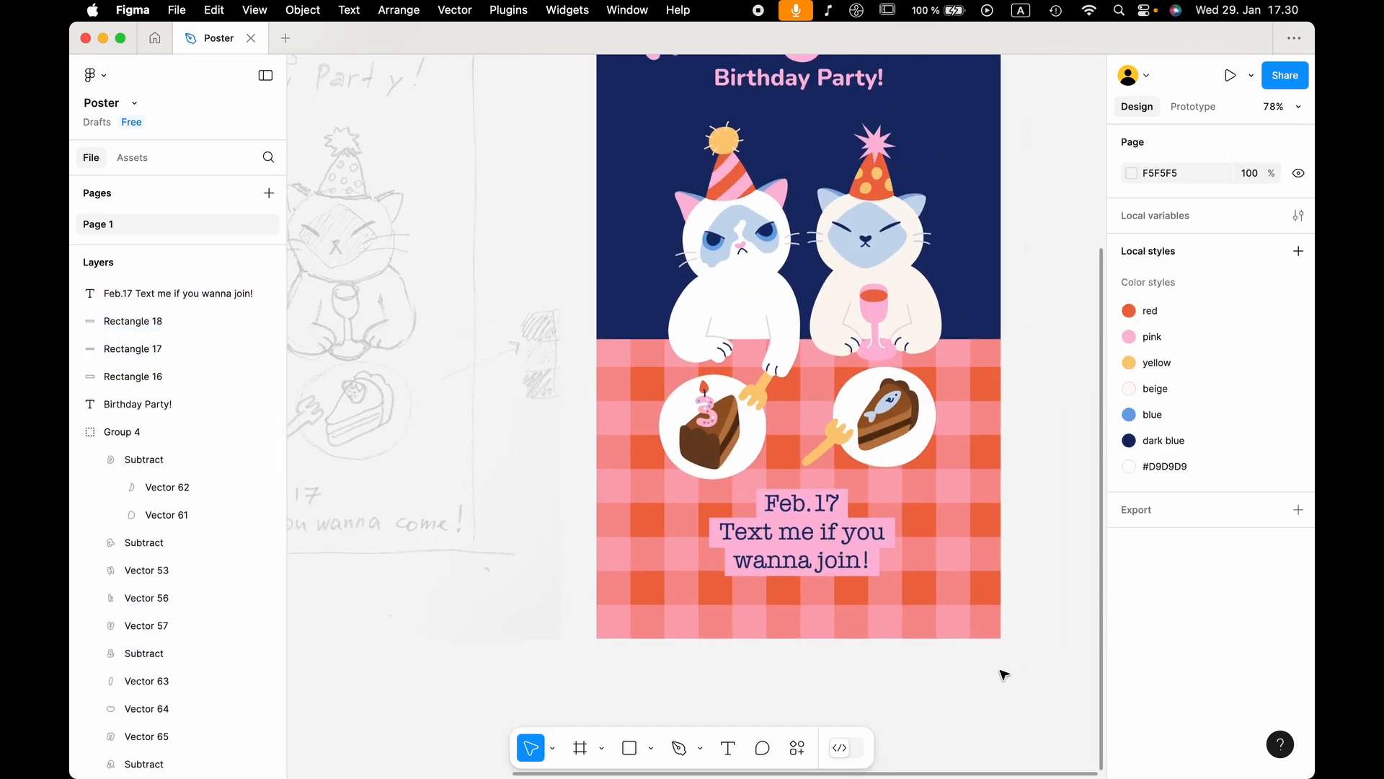
# Group the invitation text with its three rectangles and name the group "text".
pyautogui.keyDown('shift'); pyautogui.click(170, 379); pyautogui.keyUp('shift')
pyautogui.press('super+g')
pyautogui.doubleClick(162, 293)
pyautogui.write('text')
# Rename Group 4, which holds the Haku&Dina title shapes, as "lettering".
pyautogui.click(76, 349)
pyautogui.doubleClick(121, 348)
pyautogui.write('lettering')
pyautogui.click(106, 328)
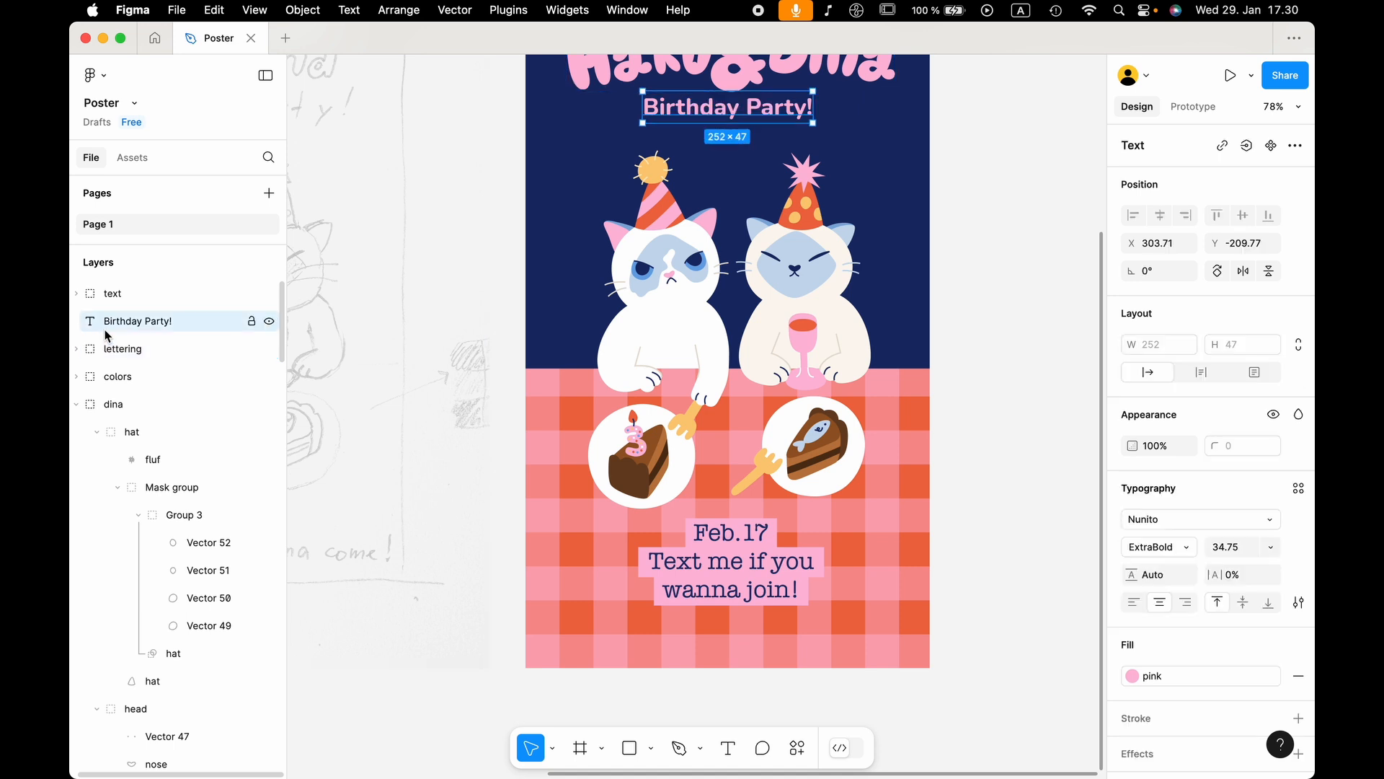
pyautogui.click(1022, 338)
pyautogui.scroll(-4, 1022, 337)
pyautogui.scroll(2, 974, 386)
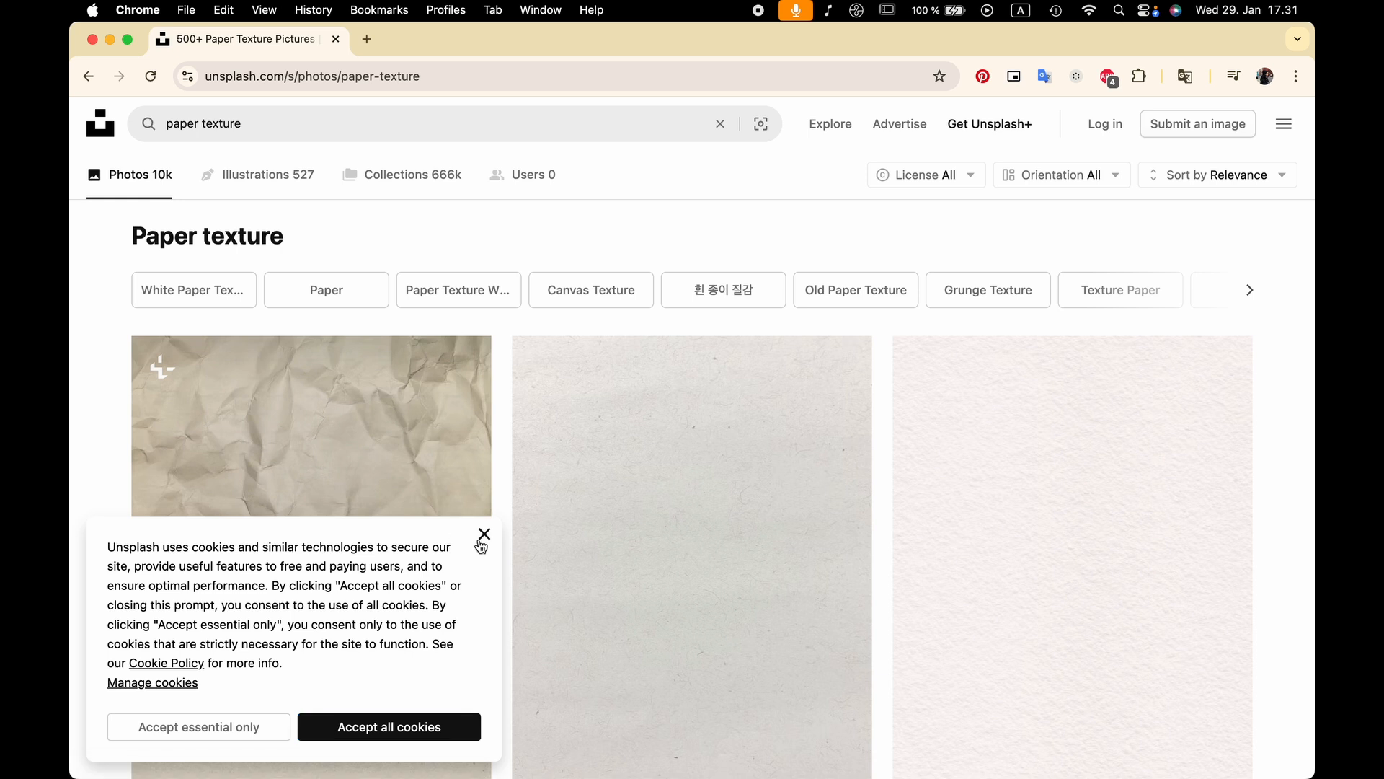
# In Chrome, dismiss Unsplash's cookie notice and limit the paper texture photos to the Free license.
pyautogui.click(479, 535)
pyautogui.scroll(-4, 613, 554)
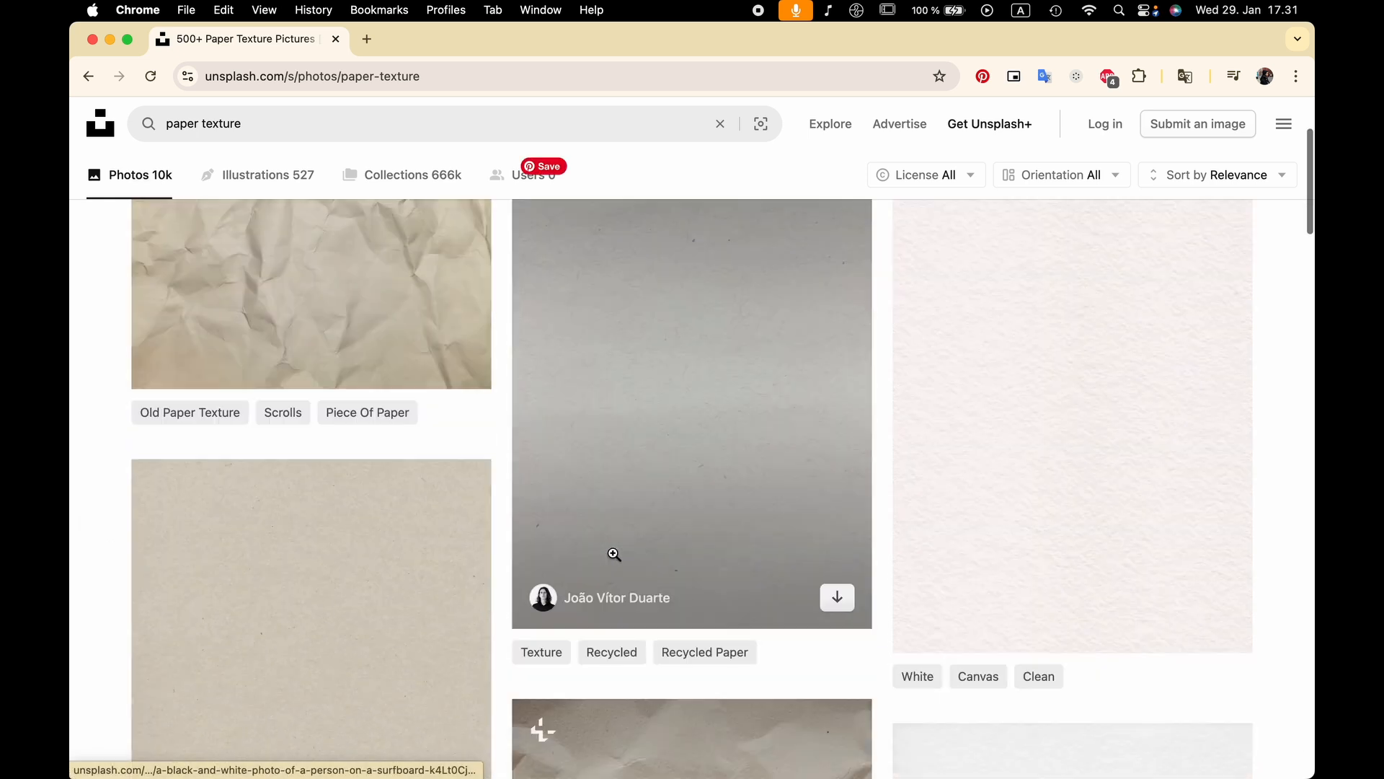
pyautogui.scroll(-2, 614, 553)
pyautogui.click(973, 179)
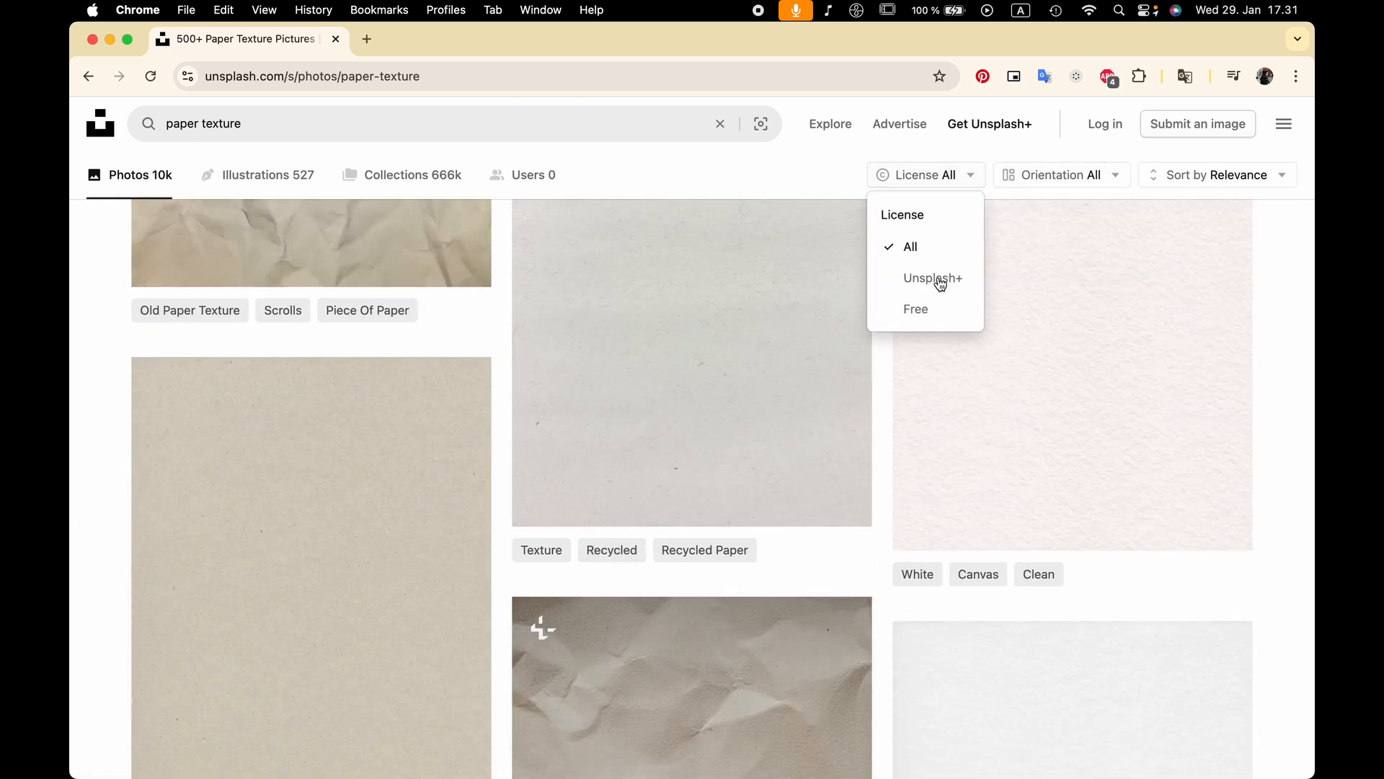
pyautogui.click(916, 308)
pyautogui.scroll(-1, 724, 386)
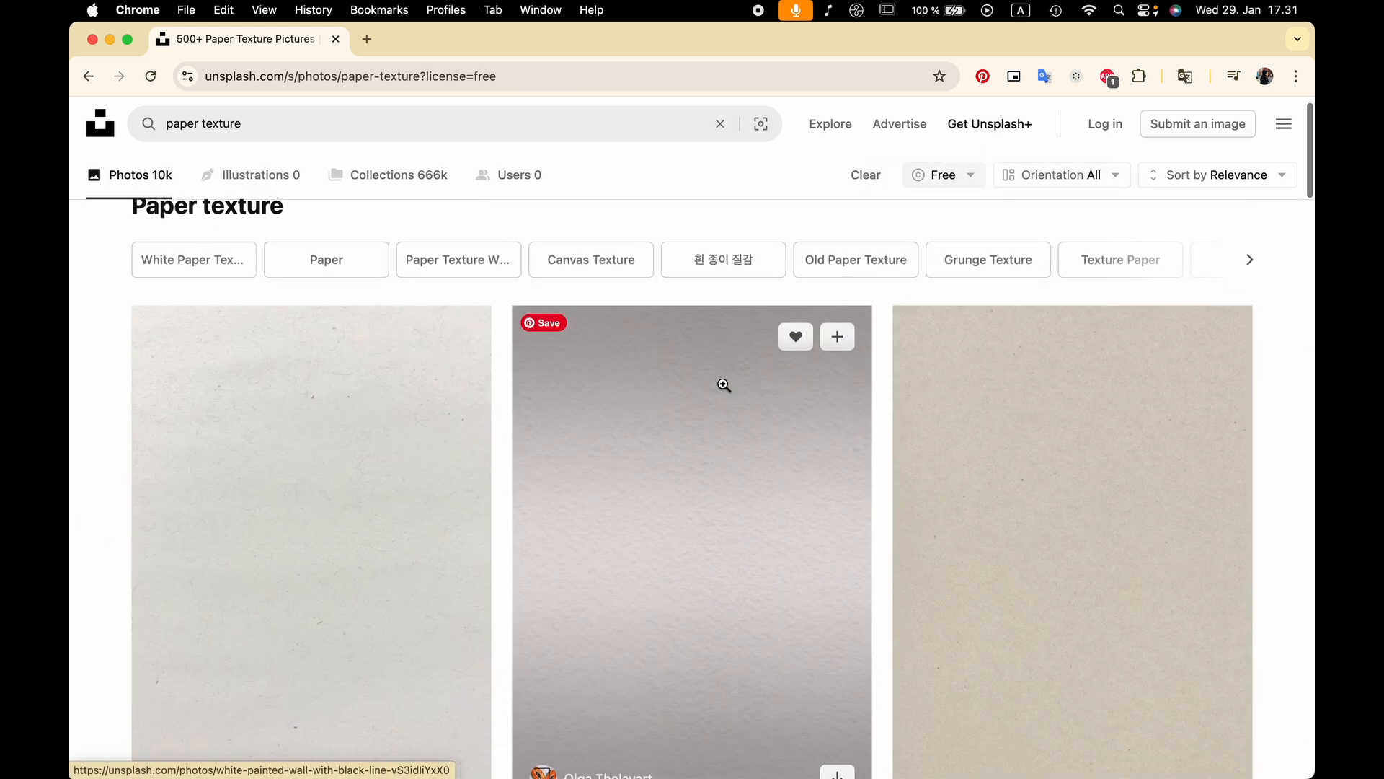
# Browse the free paper textures and choose the beige-grey speckled one tagged Grey, Cardboard and Limestone.
pyautogui.scroll(-3, 723, 386)
pyautogui.scroll(4, 213, 488)
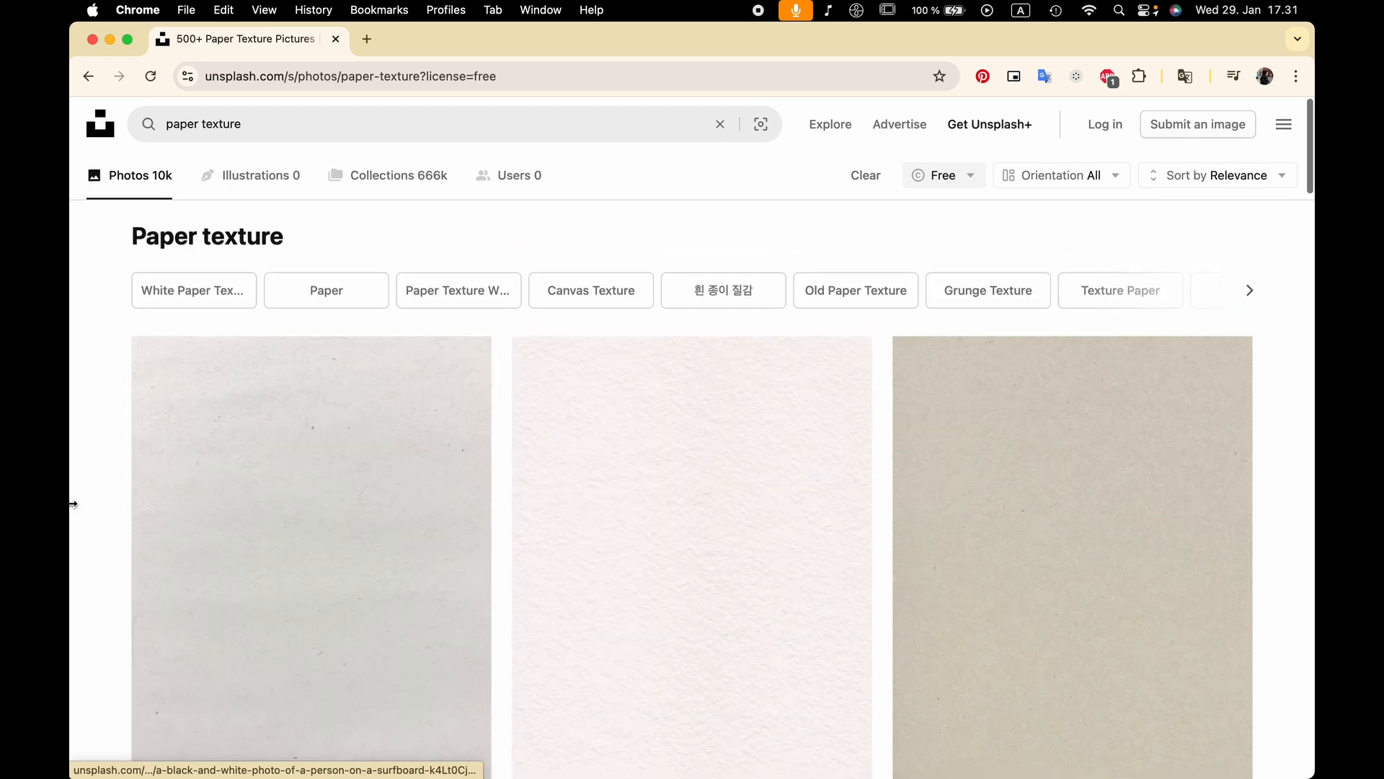
pyautogui.scroll(-9, 73, 504)
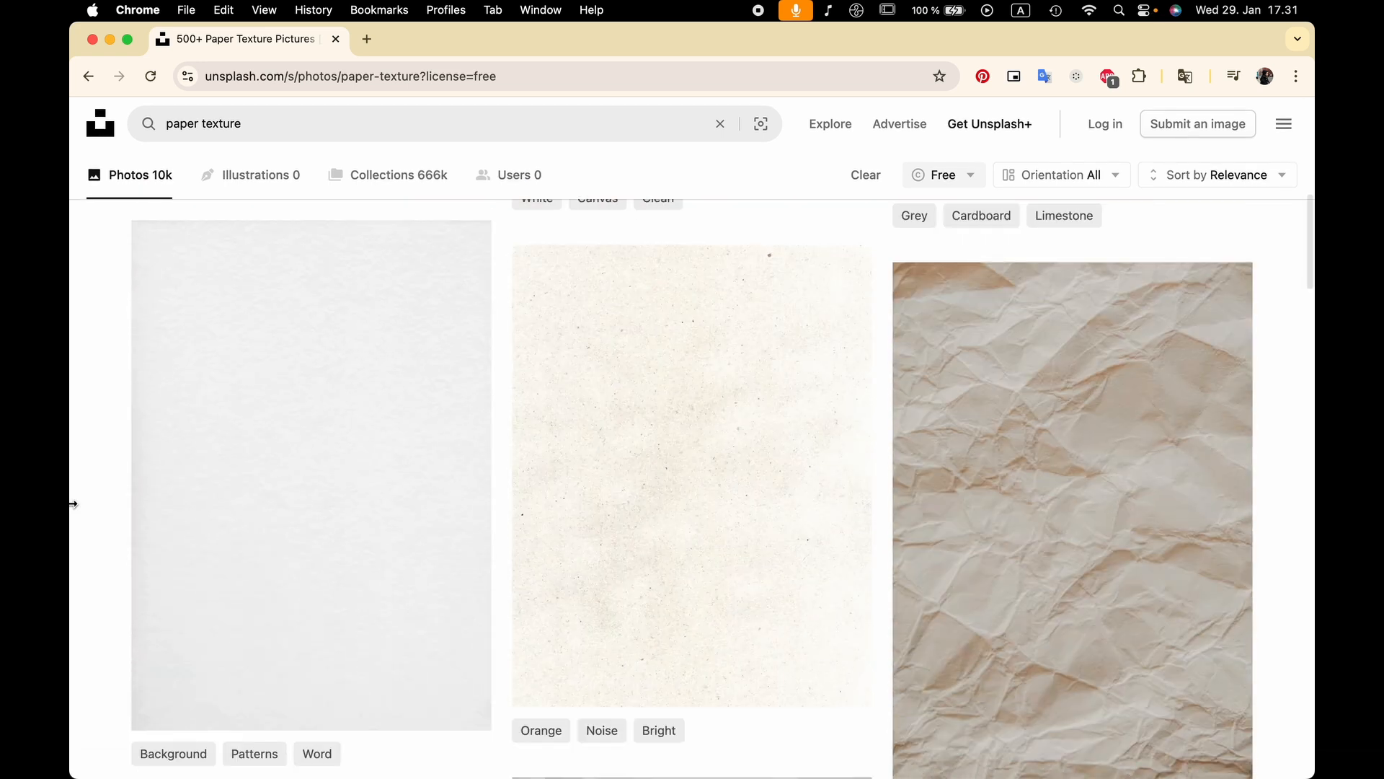
pyautogui.scroll(-7, 73, 503)
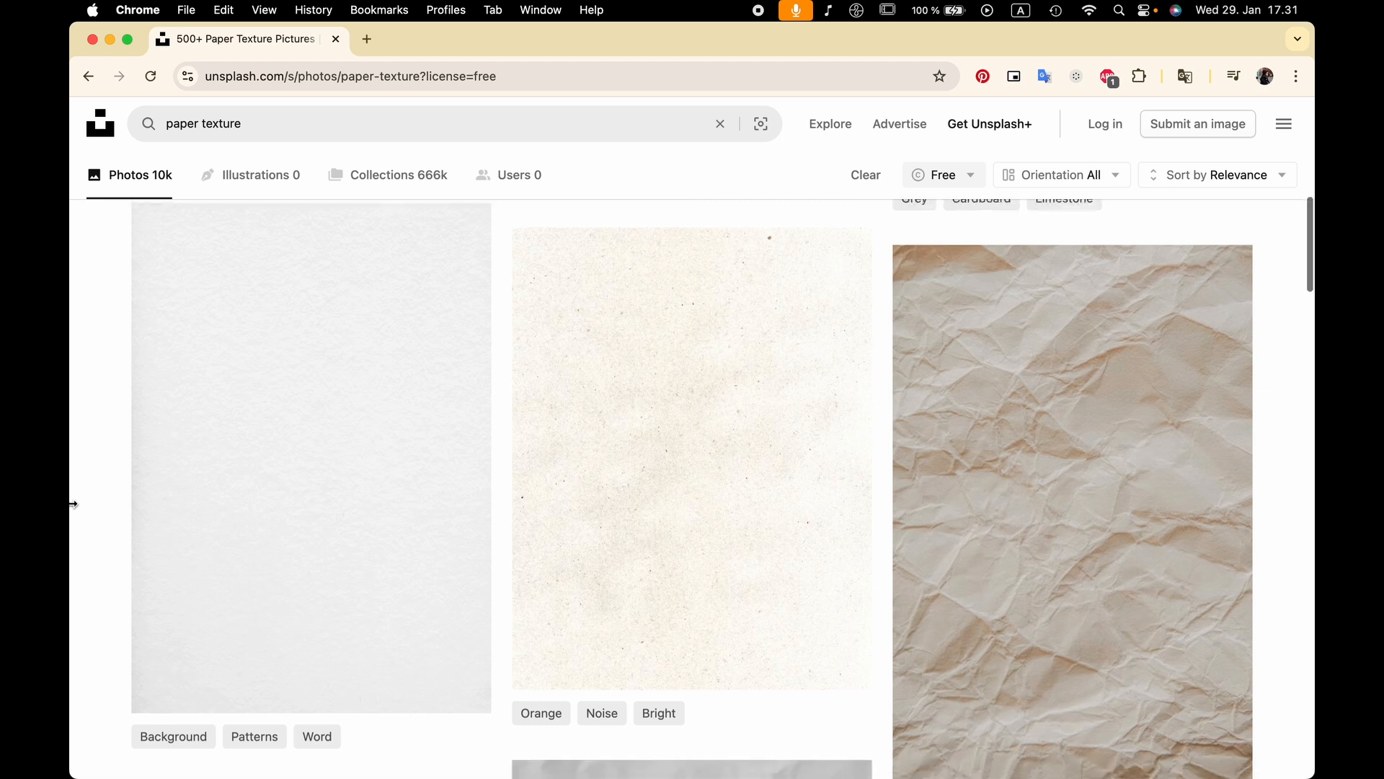
pyautogui.scroll(-15, 73, 504)
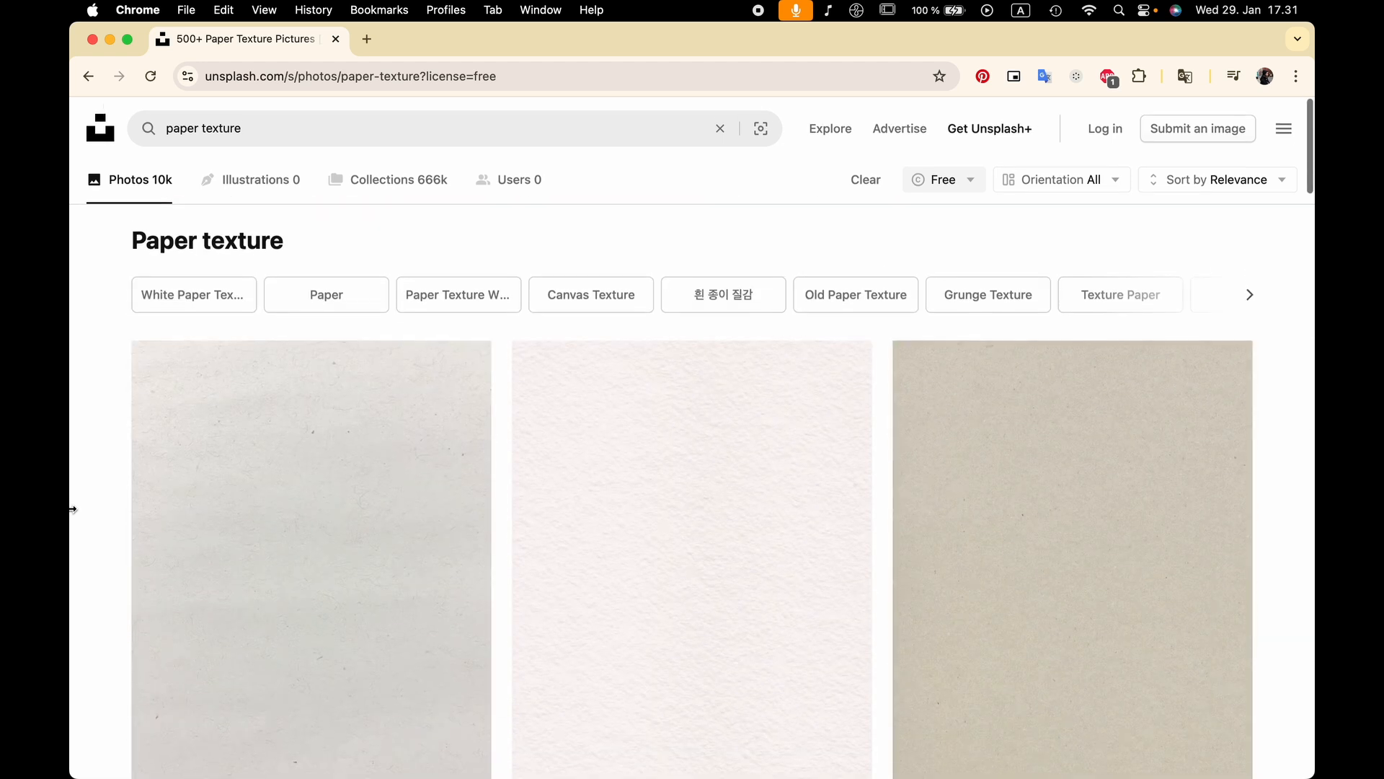
pyautogui.scroll(-1, 73, 509)
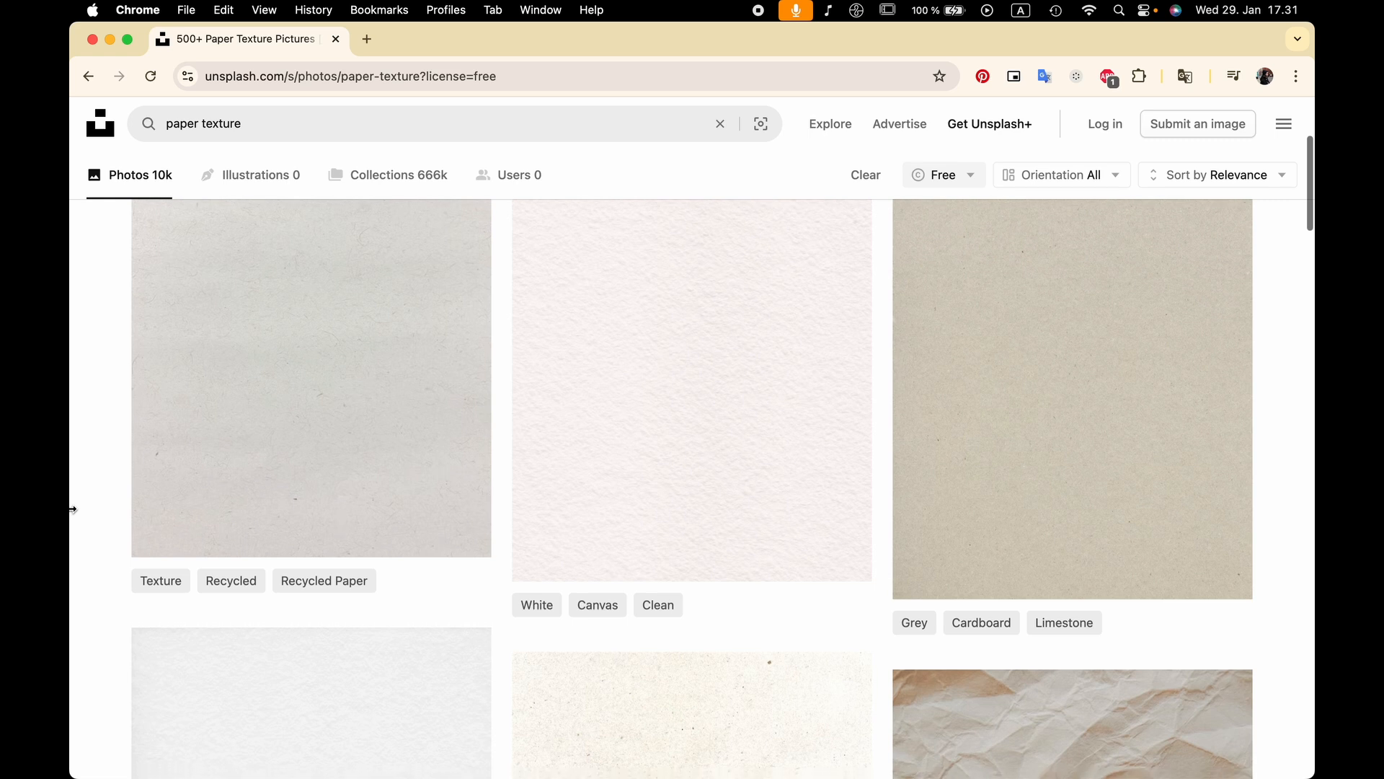
pyautogui.scroll(-6, 73, 509)
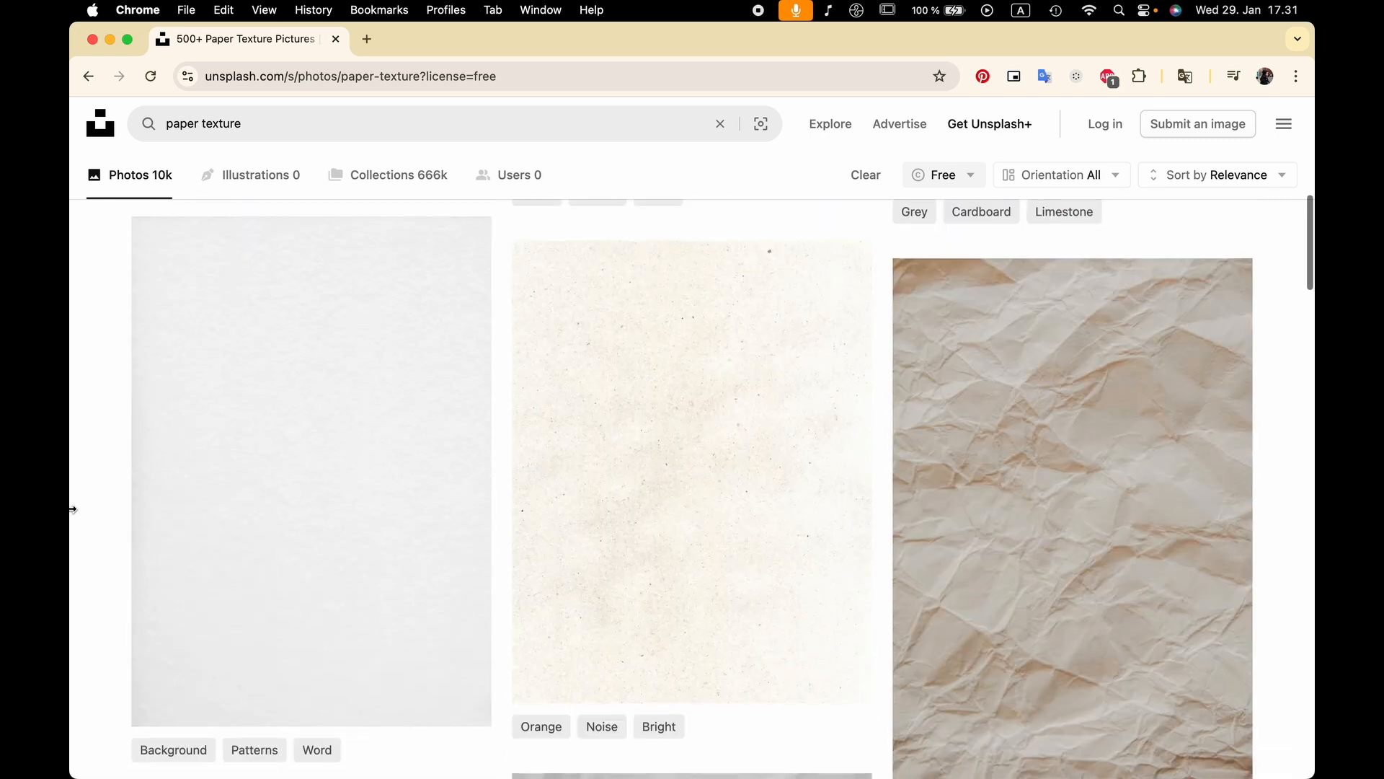
pyautogui.scroll(7, 73, 509)
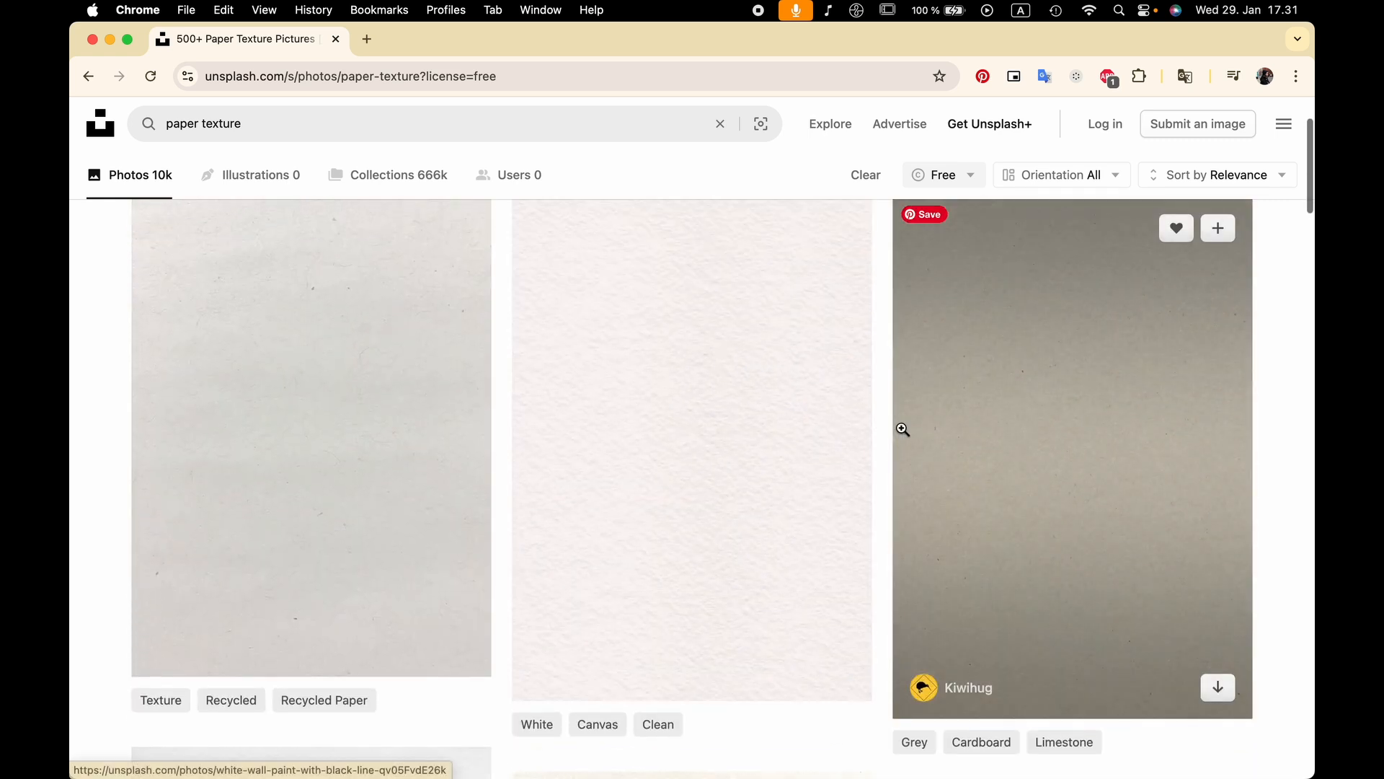
pyautogui.click(936, 442)
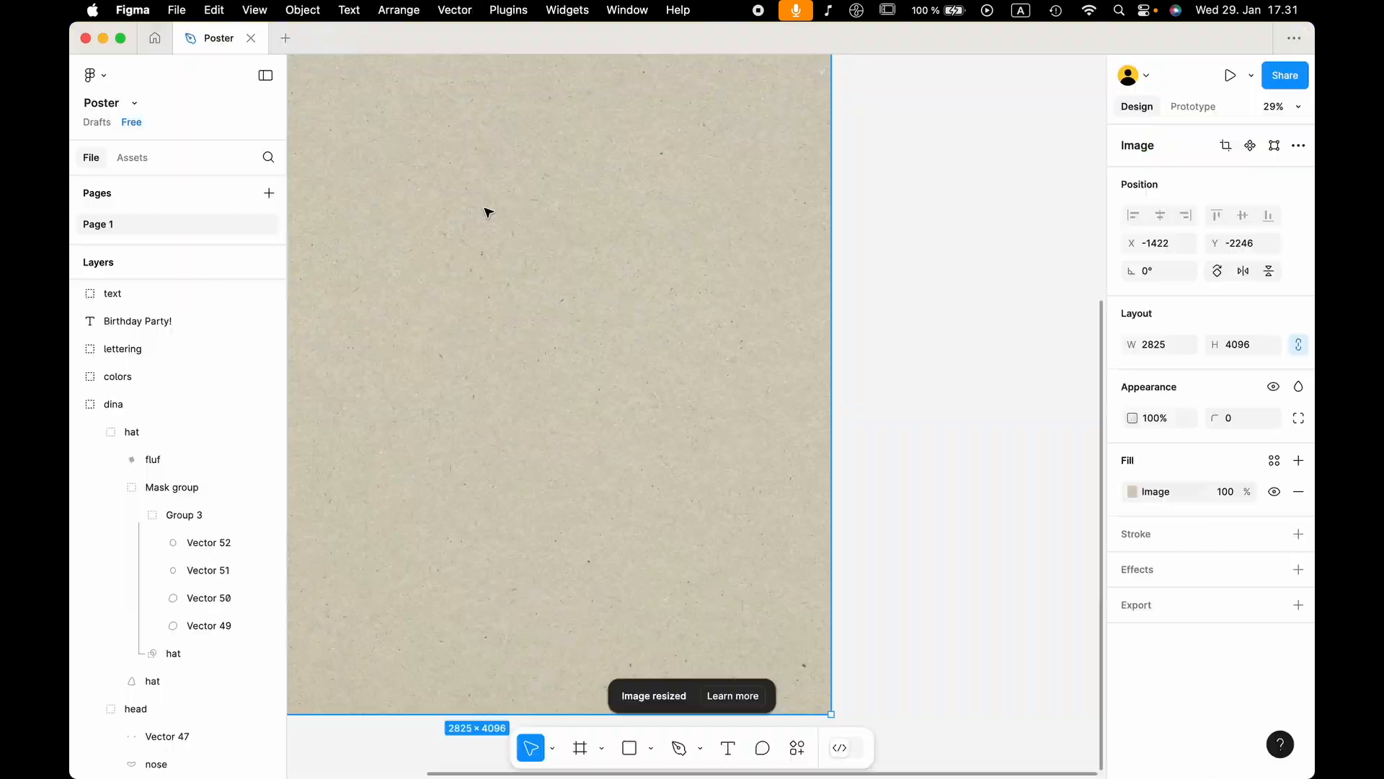
# In Figma, scale the cardboard texture image down to about 723 × 1048 and place it over the whole poster.
pyautogui.click(646, 274)
pyautogui.moveTo(647, 276); pyautogui.dragTo(804, 280)
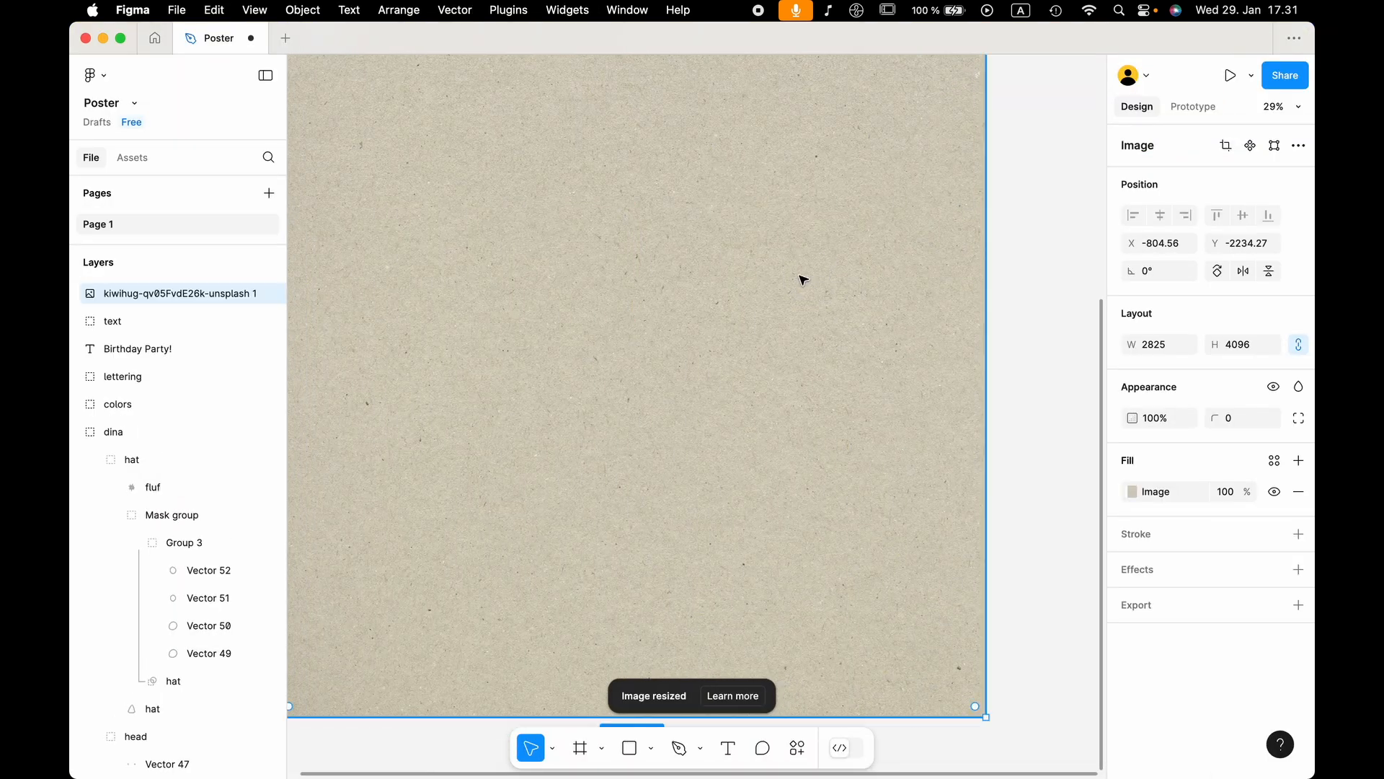
pyautogui.moveTo(986, 278); pyautogui.dragTo(686, 278)
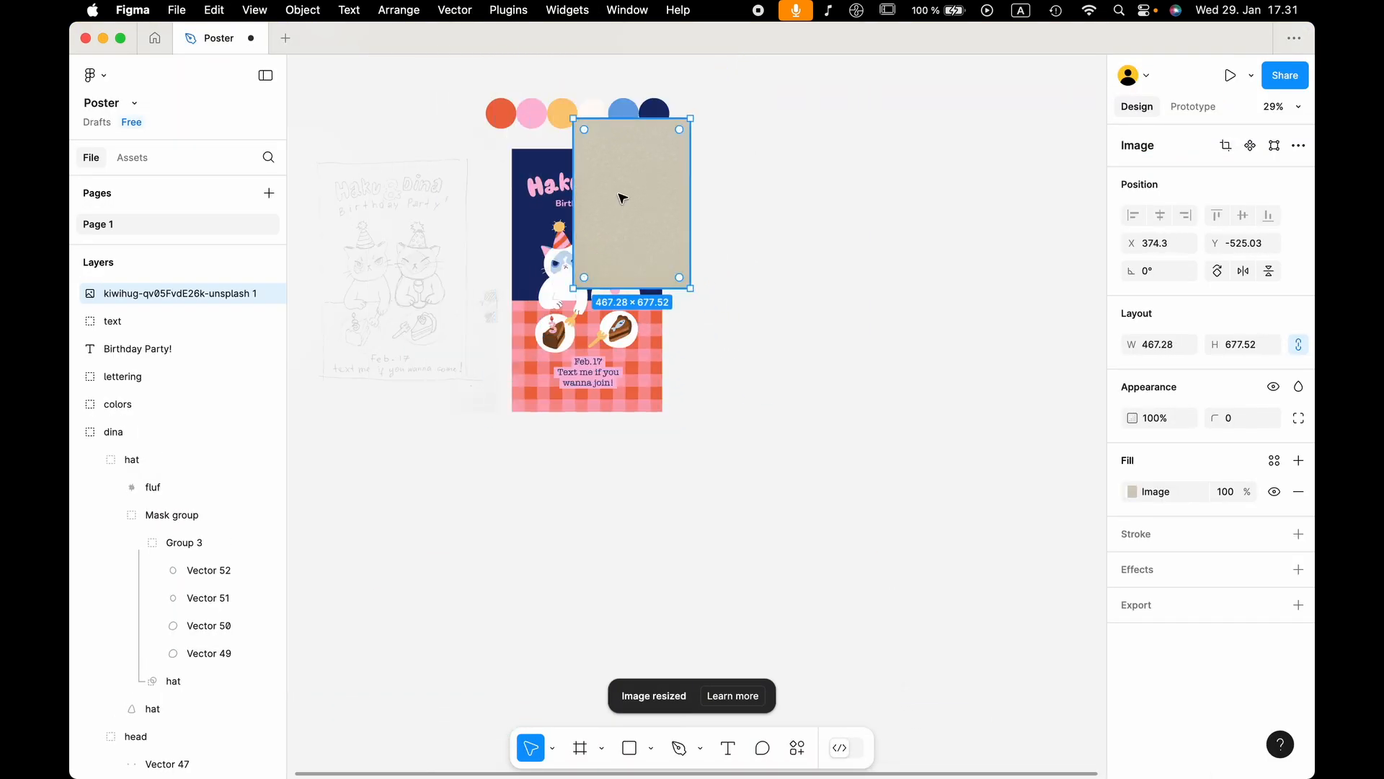
pyautogui.scroll(3, 631, 193)
pyautogui.moveTo(644, 194); pyautogui.dragTo(574, 245)
pyautogui.moveTo(570, 387); pyautogui.dragTo(563, 535)
pyautogui.hscroll(-2, 721, 382)
pyautogui.scroll(1, 721, 382)
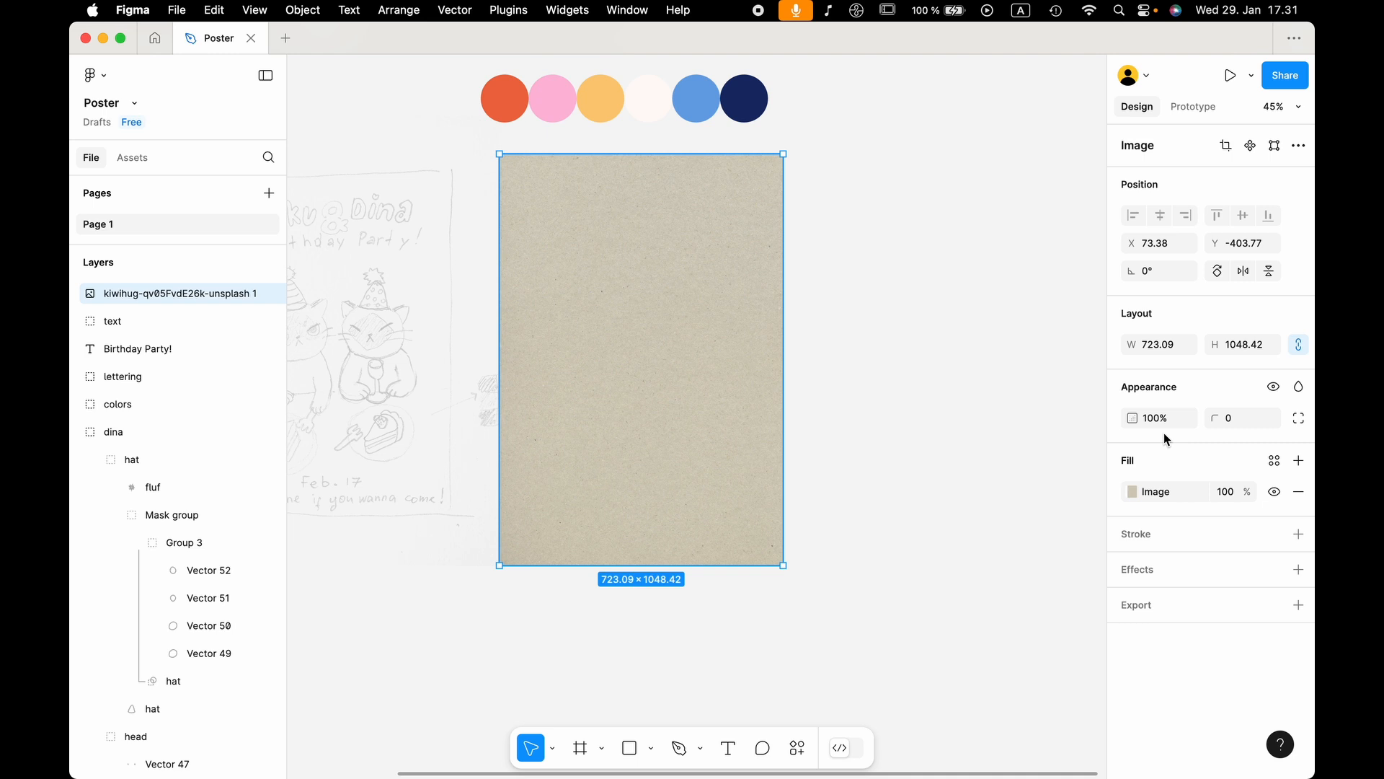
# Set the texture image's blend mode to Multiply and inspect the grain on the cats up close.
pyautogui.click(1300, 389)
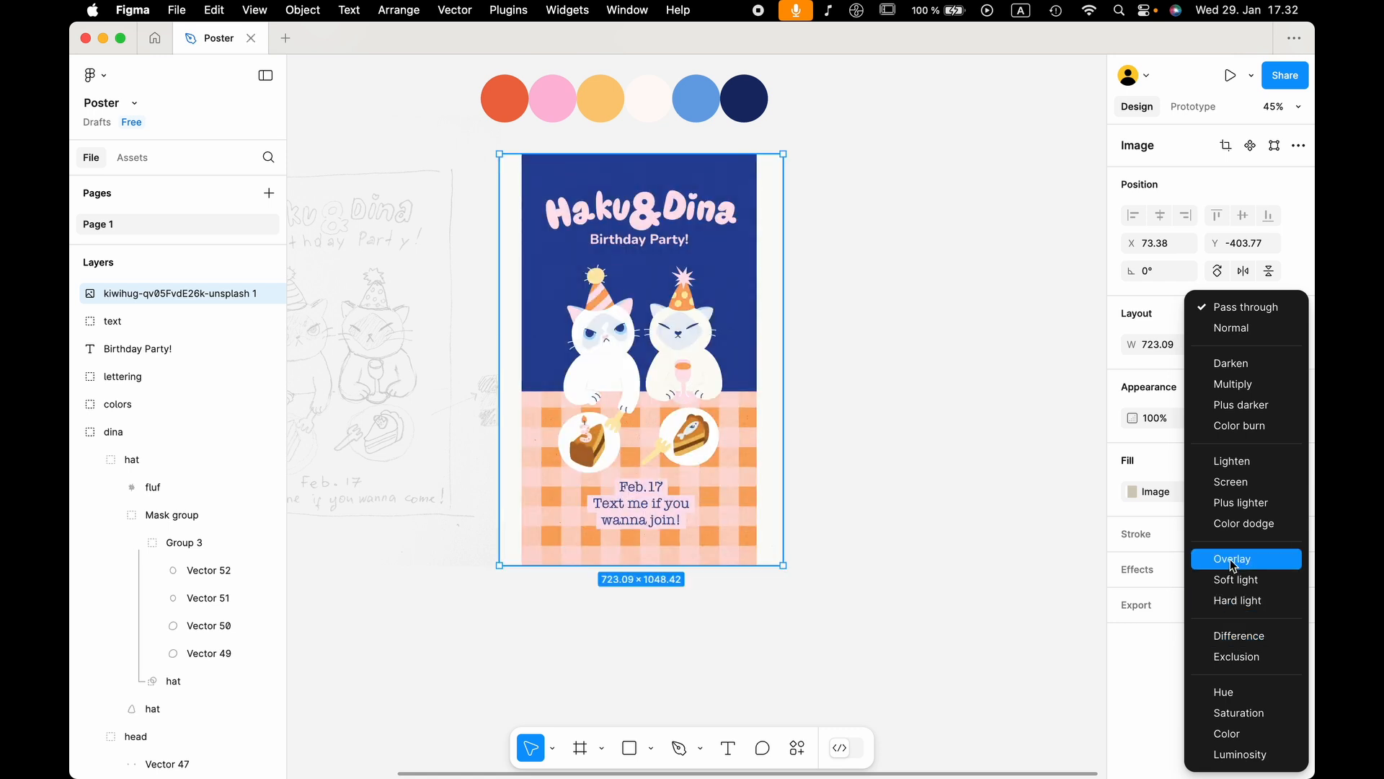
pyautogui.click(1235, 385)
pyautogui.scroll(5, 765, 409)
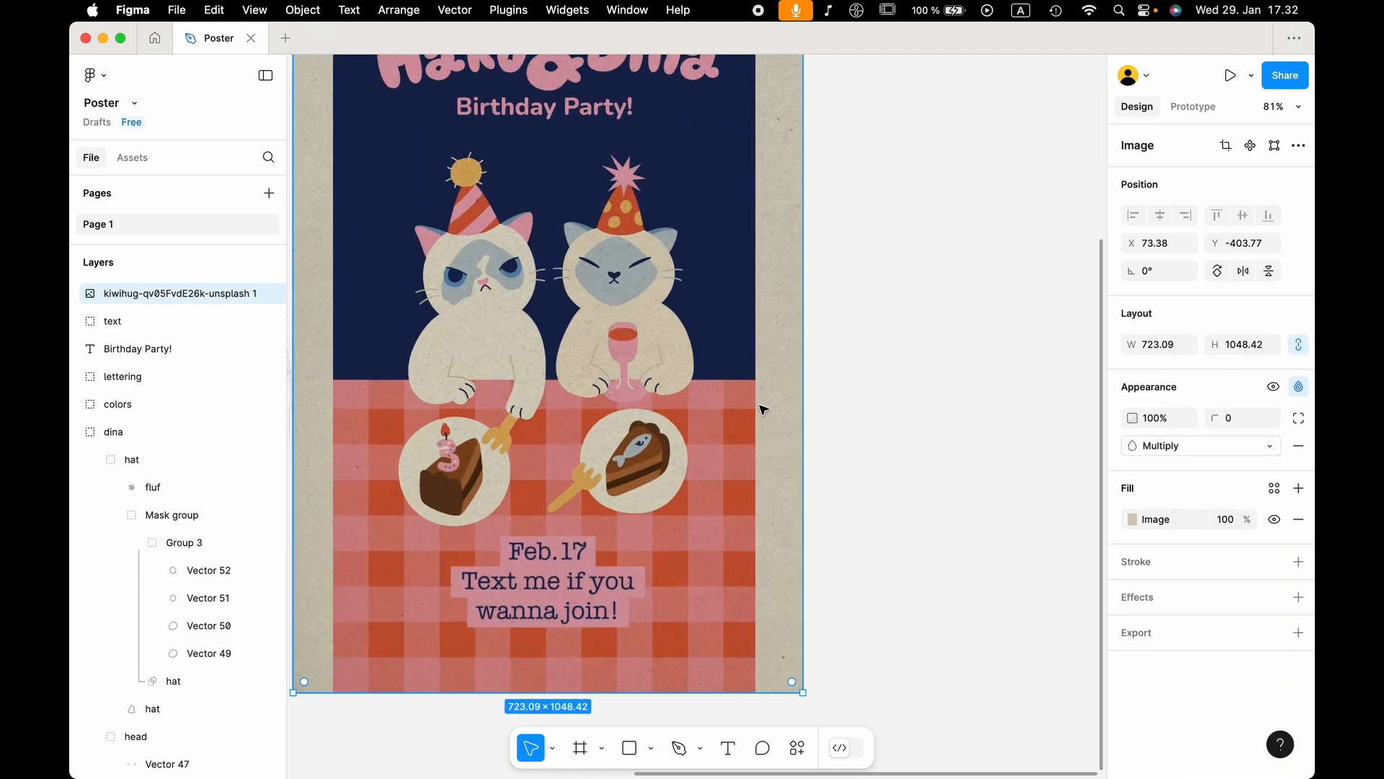
pyautogui.scroll(5, 769, 413)
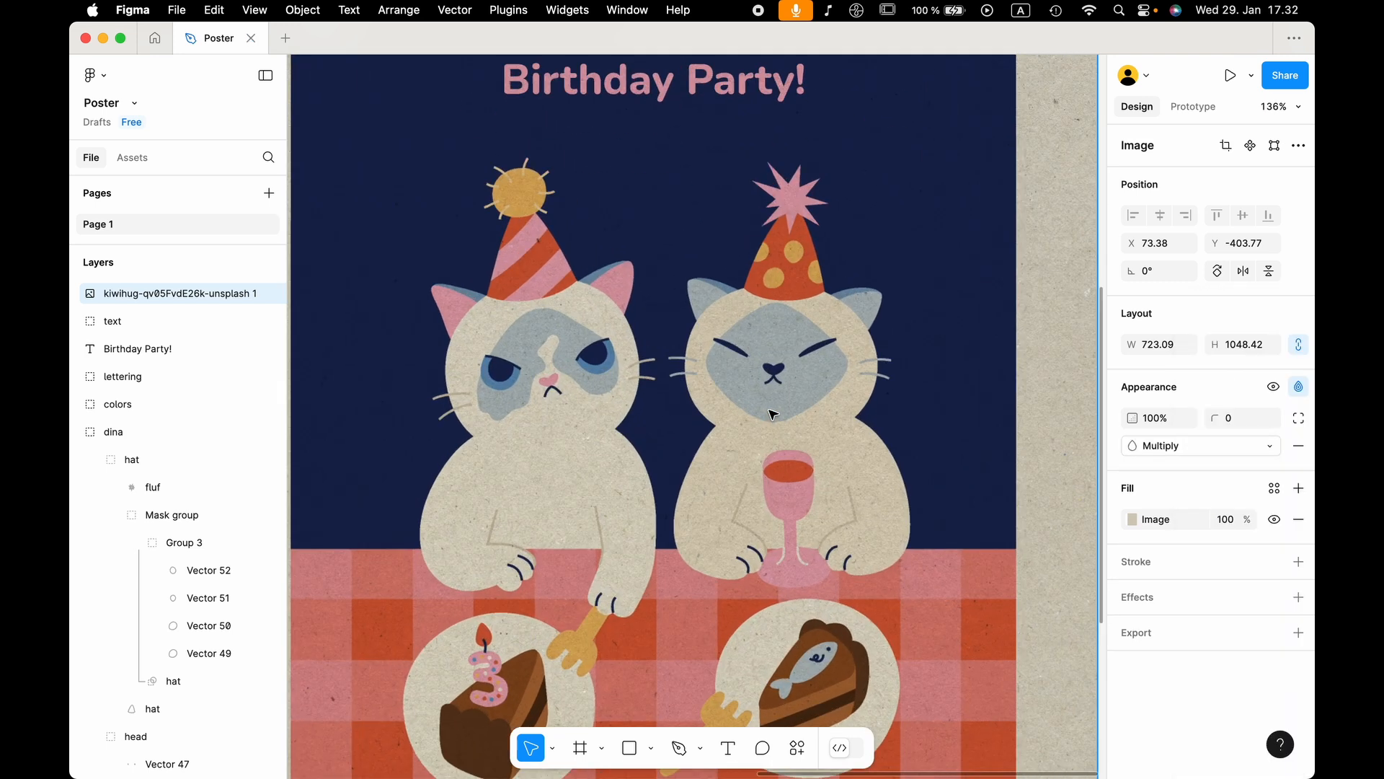
pyautogui.hscroll(-3, 773, 414)
pyautogui.scroll(2, 772, 413)
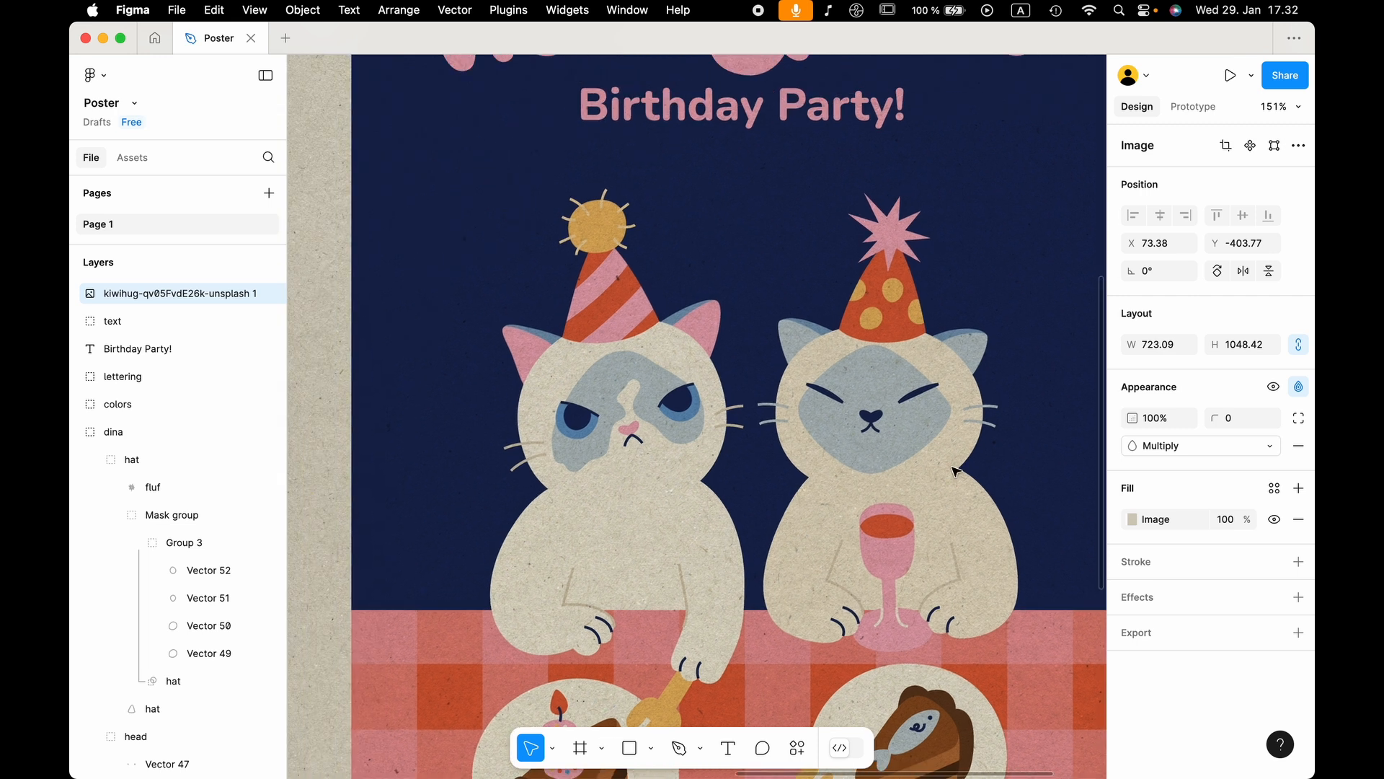
# Lighten and cool the texture image by lowering its temperature and raising exposure, contrast and highlights.
pyautogui.click(1131, 519)
pyautogui.hscroll(3, 763, 591)
pyautogui.scroll(-5, 763, 591)
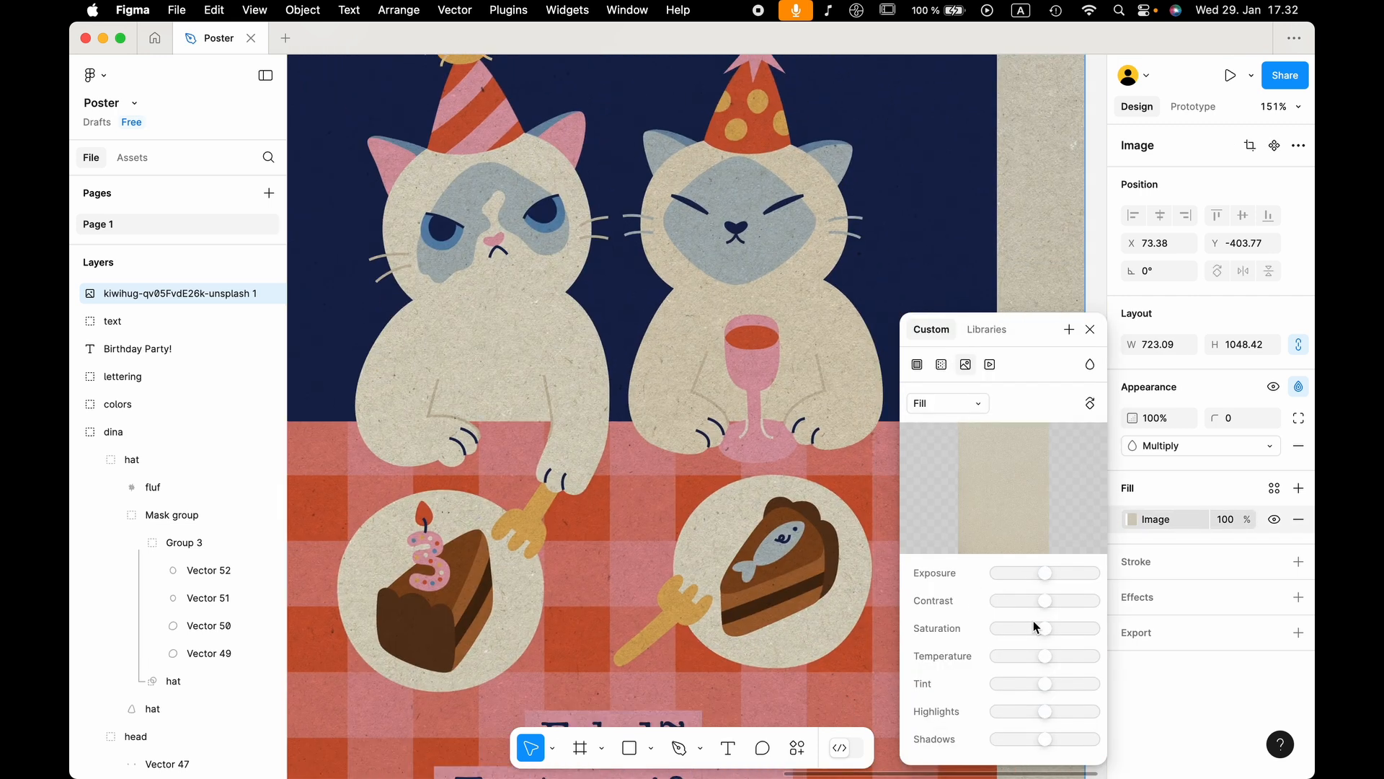
pyautogui.moveTo(1046, 656); pyautogui.dragTo(1026, 659)
pyautogui.moveTo(1044, 573); pyautogui.dragTo(1066, 601)
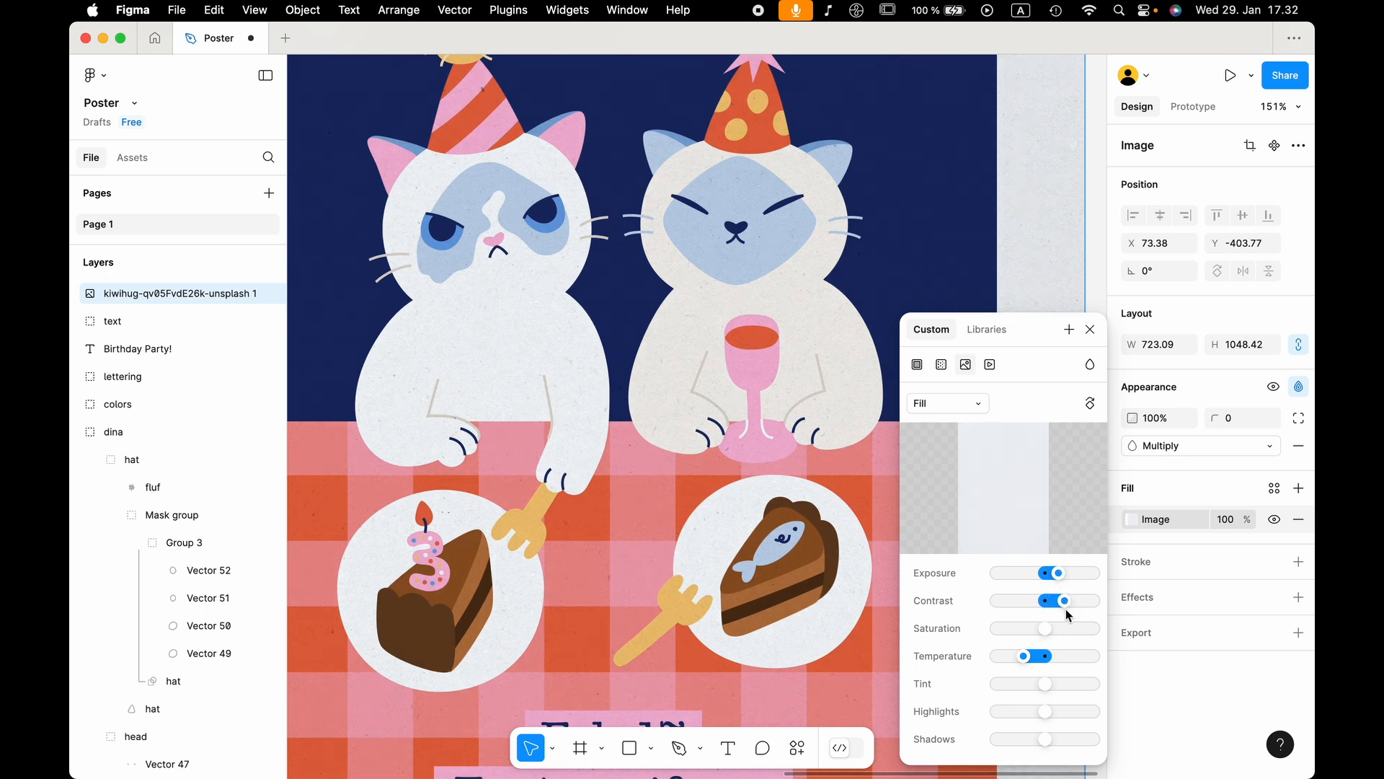
pyautogui.moveTo(1054, 714); pyautogui.dragTo(1083, 711)
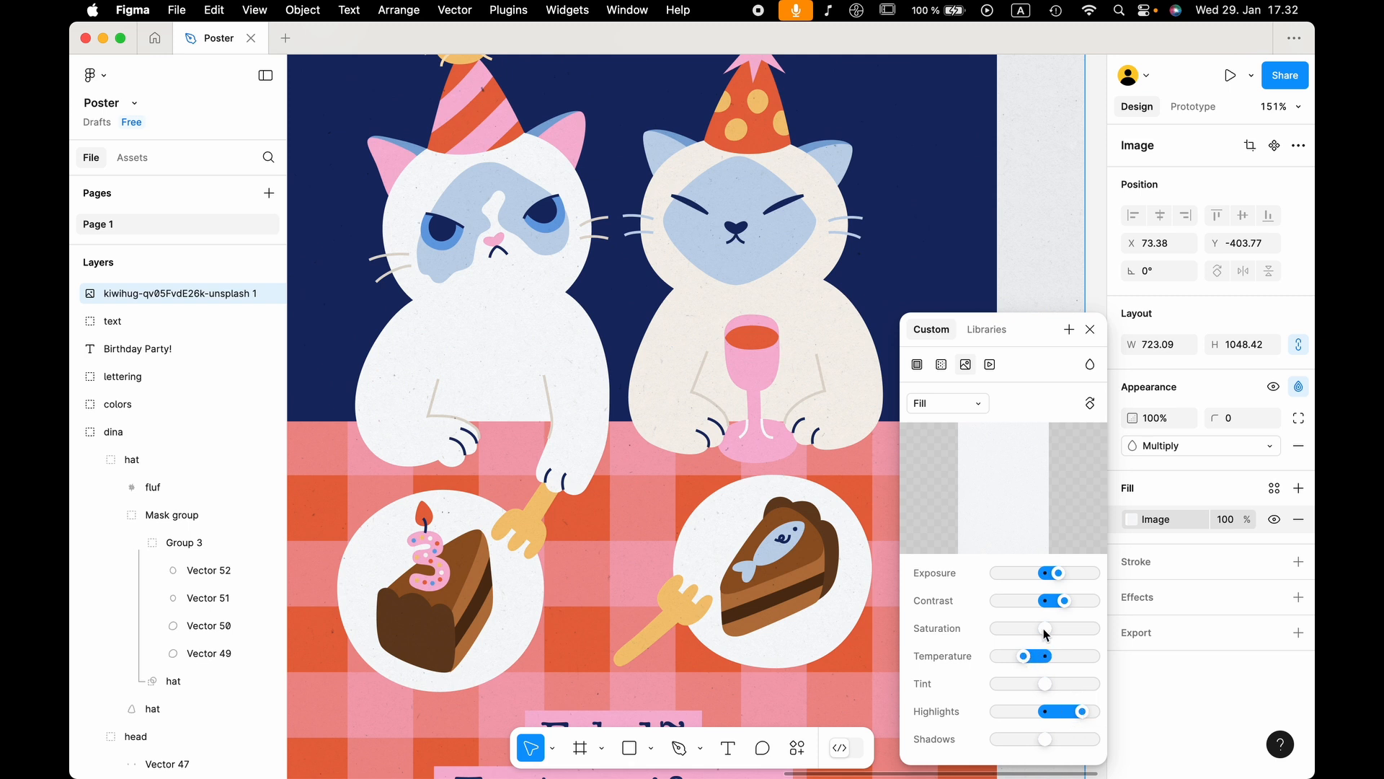
# Lower the texture's saturation, bring temperature and exposure back close to neutral, and raise contrast almost to its maximum.
pyautogui.moveTo(1046, 635)
pyautogui.mouseDown()
pyautogui.moveTo(1011, 634)
pyautogui.moveTo(1029, 663)
pyautogui.moveTo(1110, 654)
pyautogui.moveTo(1040, 655)
pyautogui.mouseUp()
pyautogui.moveTo(1056, 577); pyautogui.dragTo(1095, 600)
pyautogui.moveTo(1046, 748)
pyautogui.mouseDown()
pyautogui.moveTo(1080, 742)
pyautogui.moveTo(989, 729)
pyautogui.moveTo(1065, 742)
pyautogui.moveTo(1047, 735)
pyautogui.mouseUp()
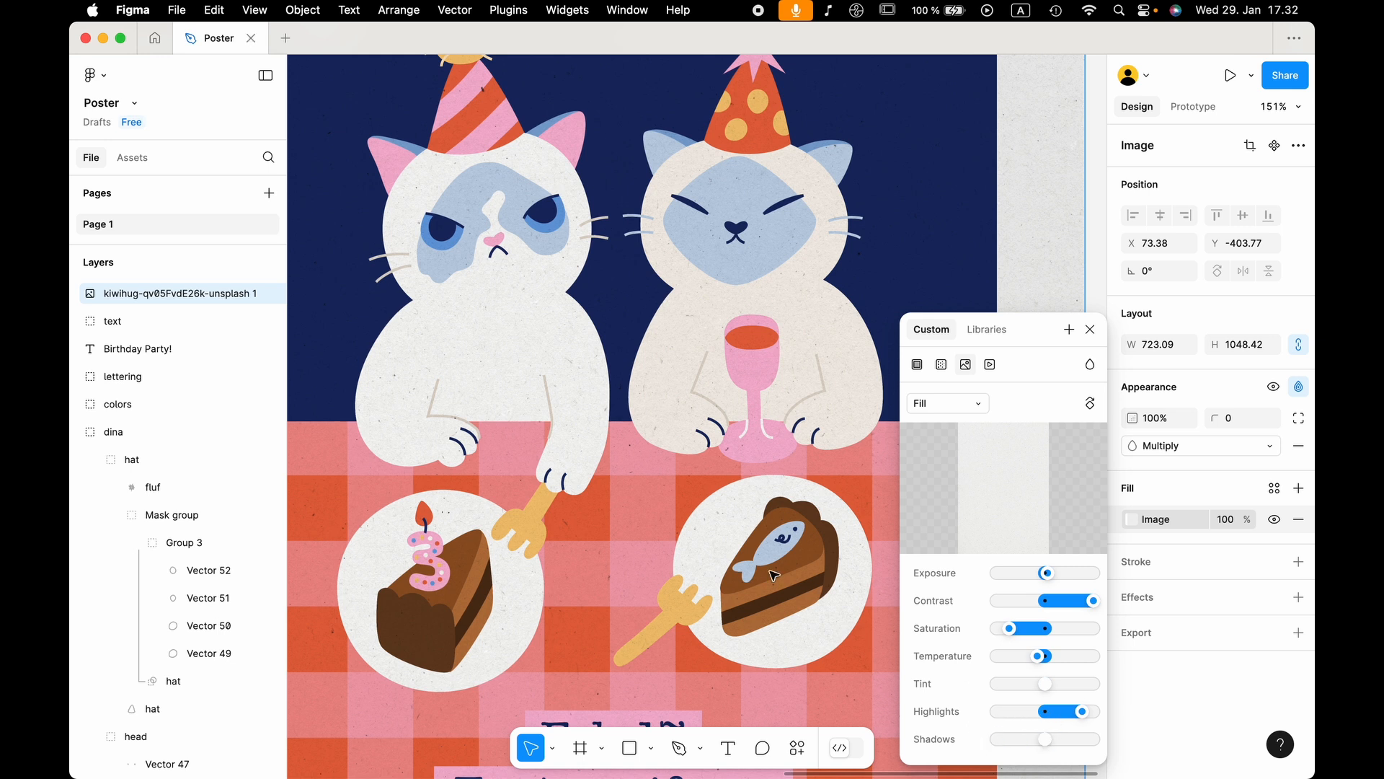
pyautogui.scroll(-5, 774, 576)
pyautogui.scroll(2, 772, 581)
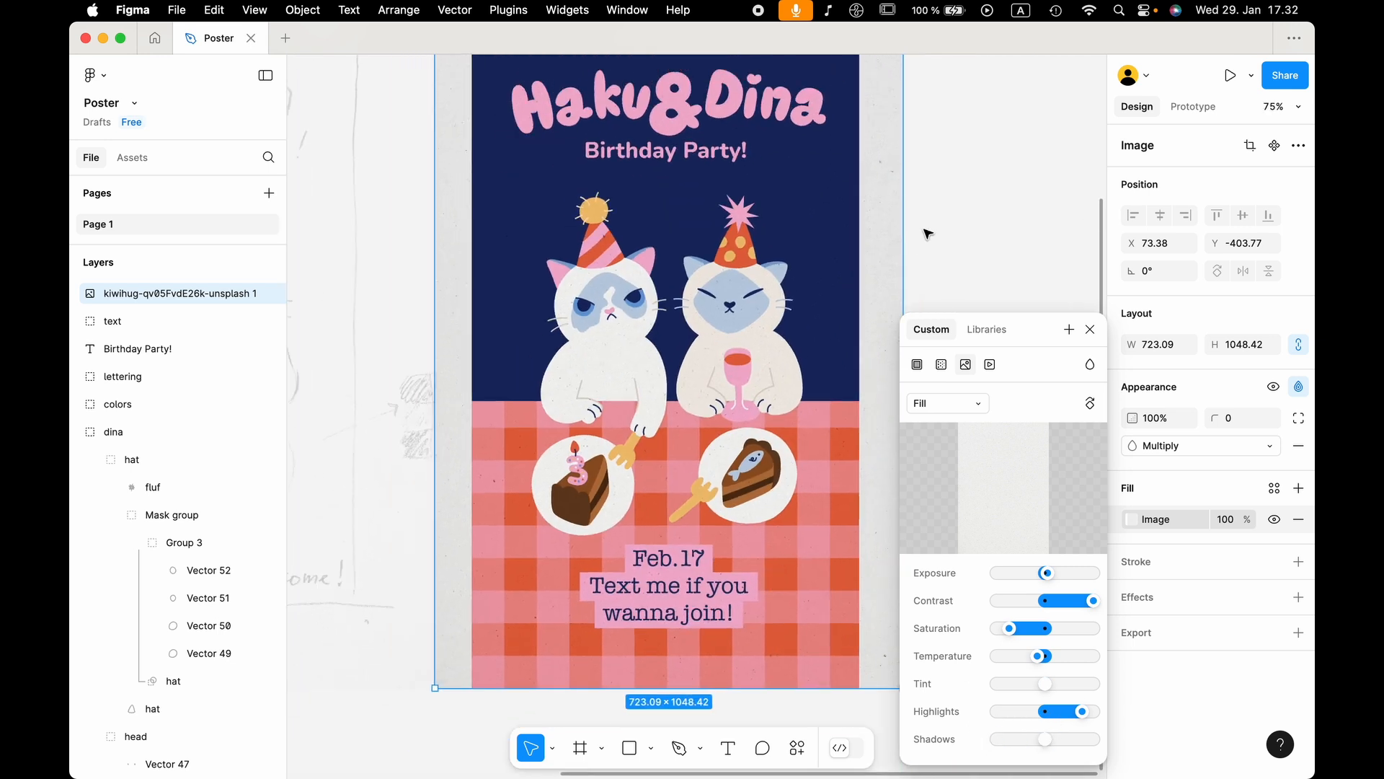
pyautogui.scroll(-5, 937, 210)
pyautogui.click(961, 205)
# Move the pencil sketch image farther away from the poster.
pyautogui.scroll(1, 963, 215)
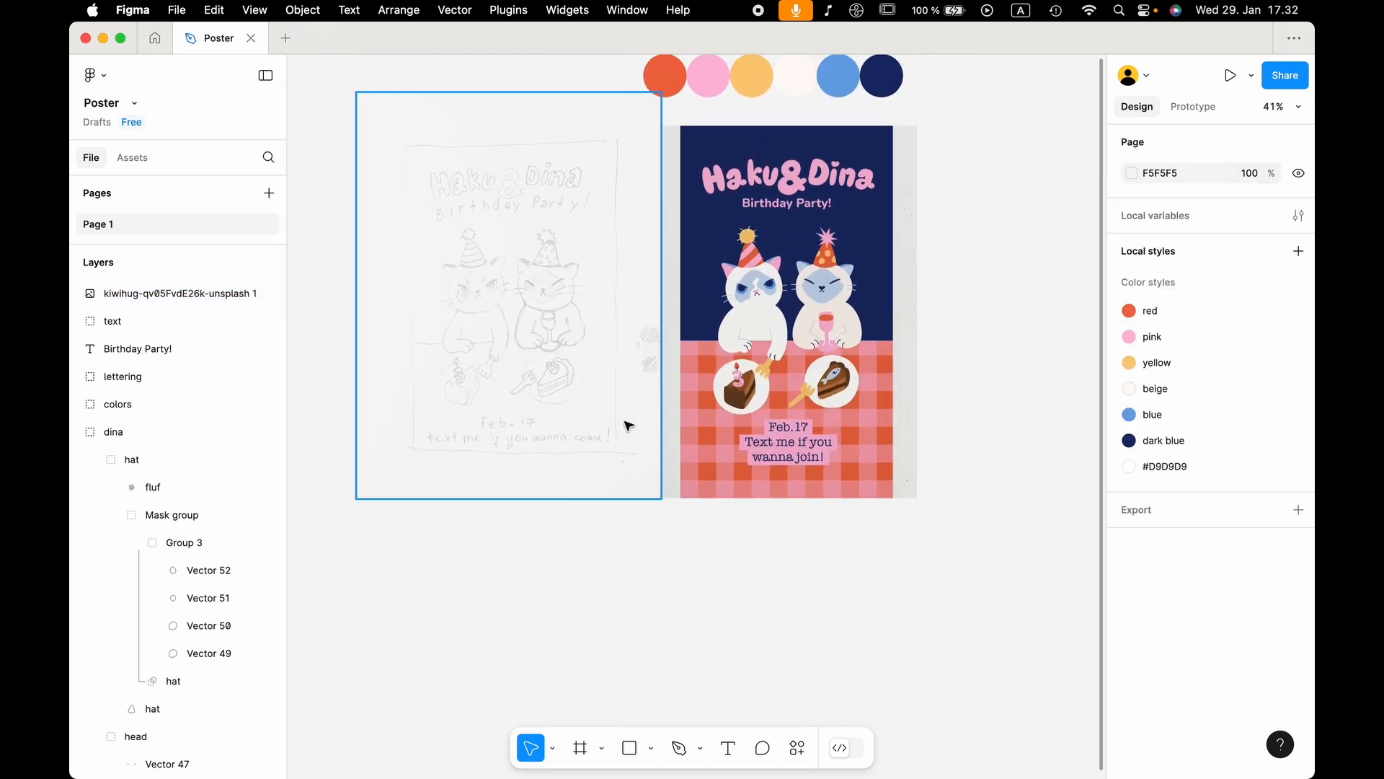
pyautogui.moveTo(627, 422); pyautogui.dragTo(451, 419)
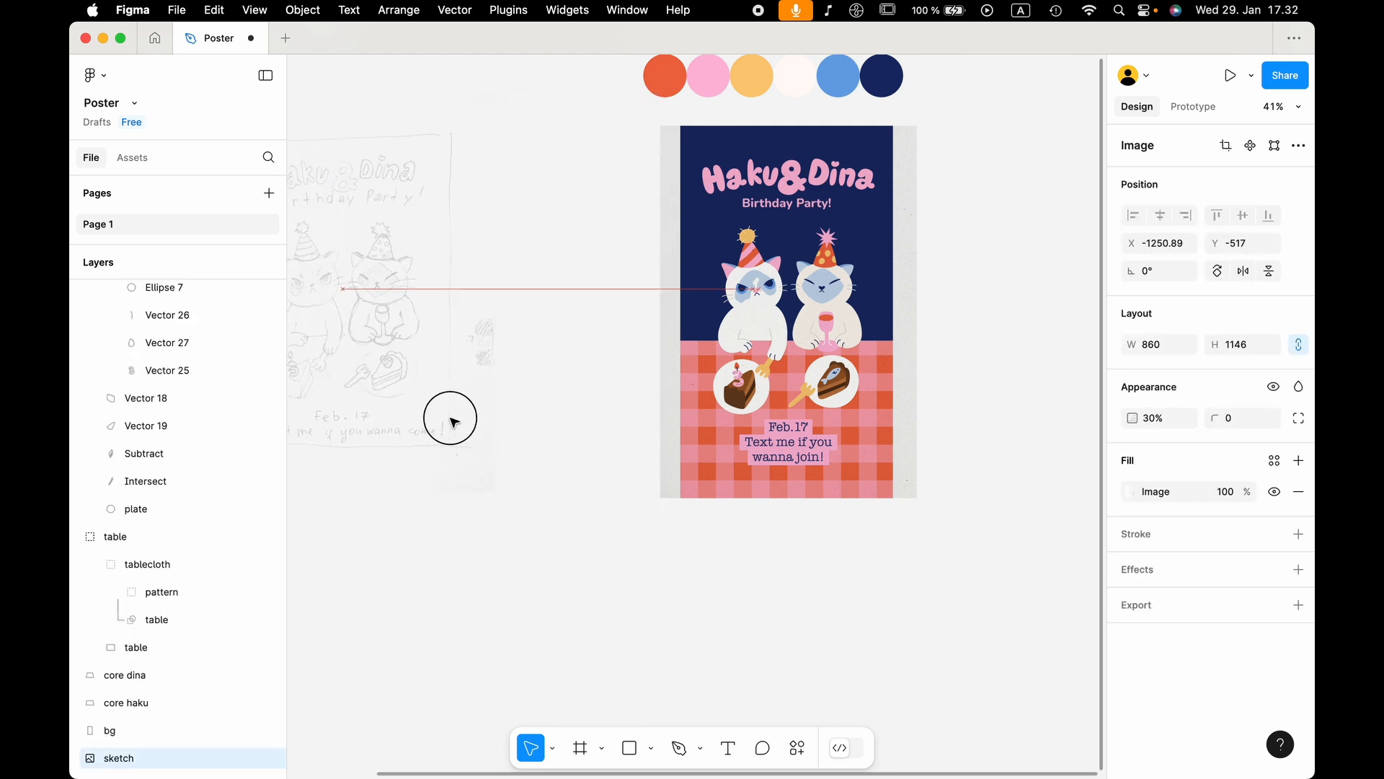
pyautogui.click(563, 418)
# Trim the texture image on both sides to the poster's edges, making it 599 wide, and review the whole poster.
pyautogui.scroll(4, 869, 238)
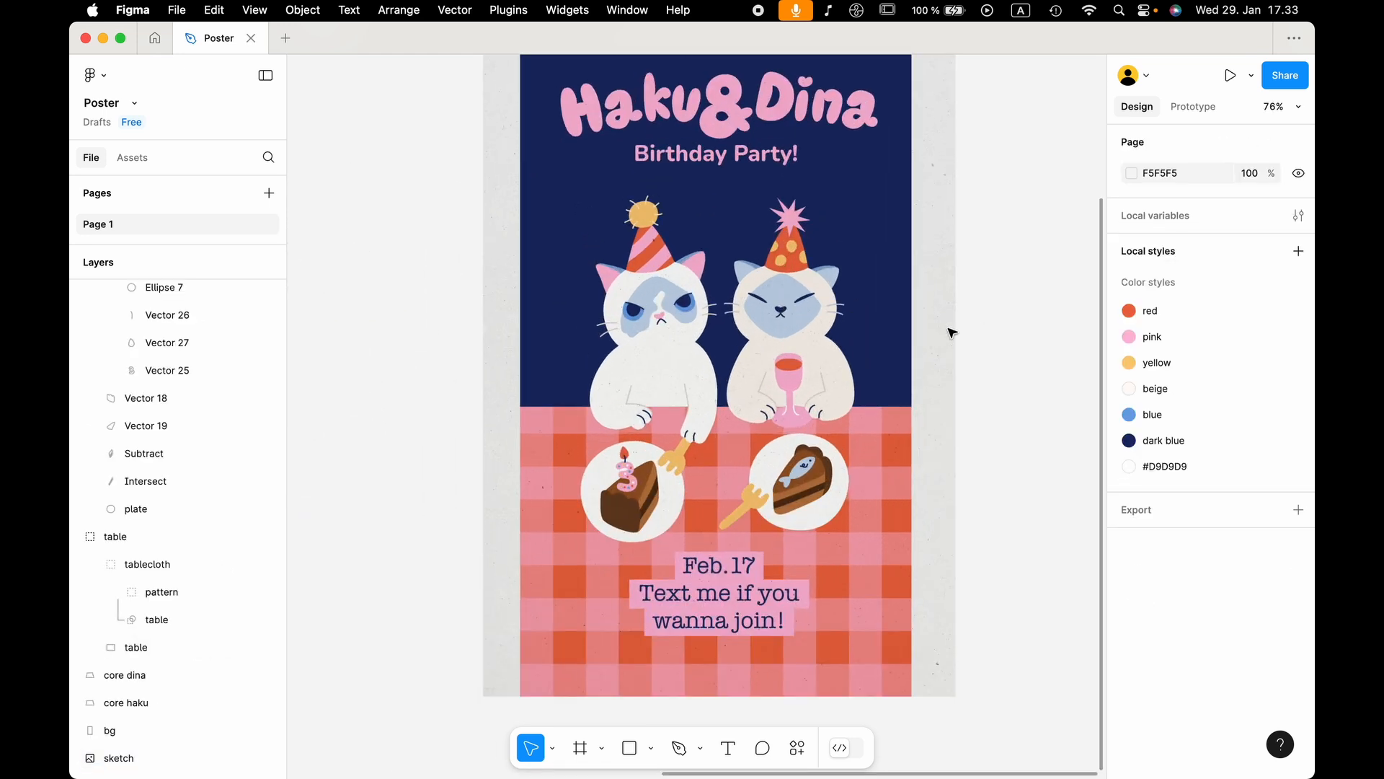
pyautogui.click(955, 333)
pyautogui.moveTo(957, 331); pyautogui.dragTo(914, 334)
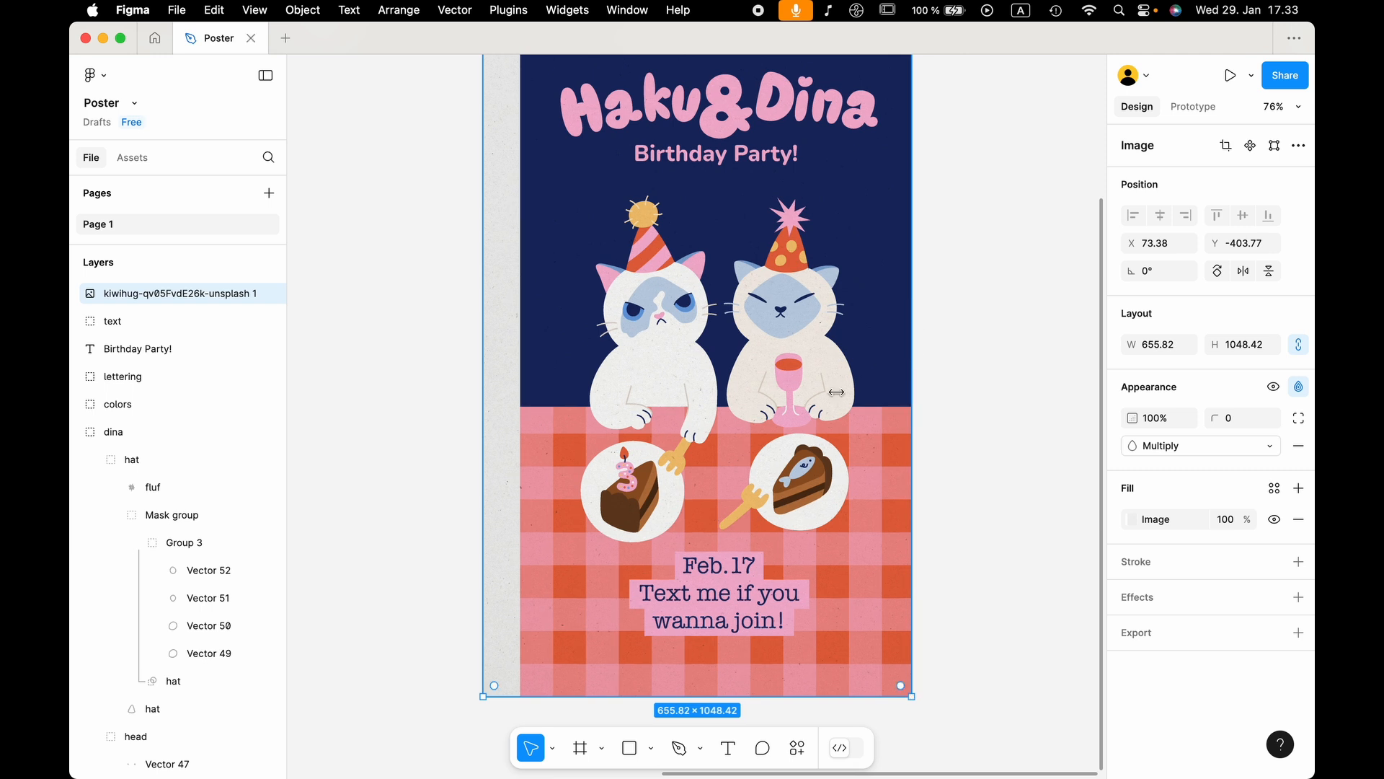
pyautogui.moveTo(483, 385); pyautogui.dragTo(520, 378)
pyautogui.click(467, 380)
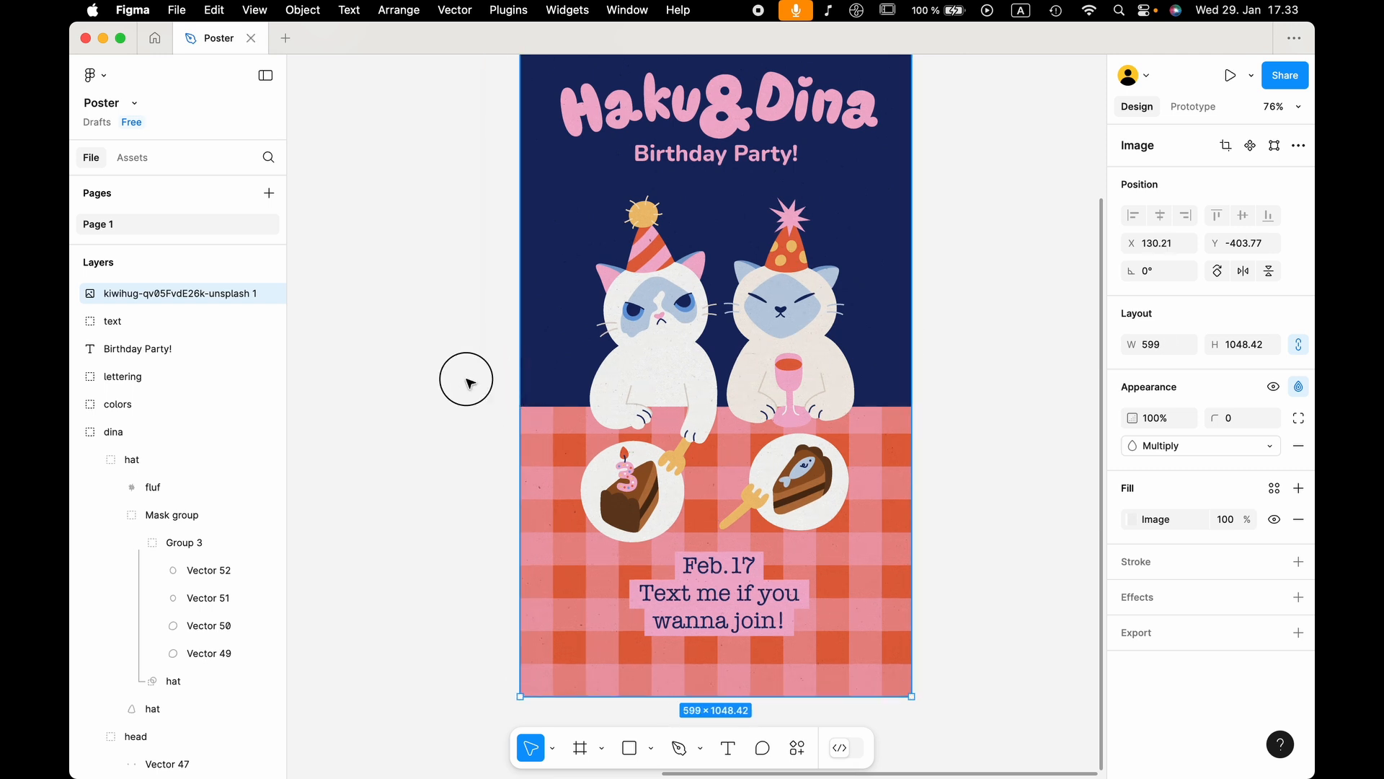
pyautogui.scroll(2, 468, 381)
pyautogui.scroll(-2, 468, 382)
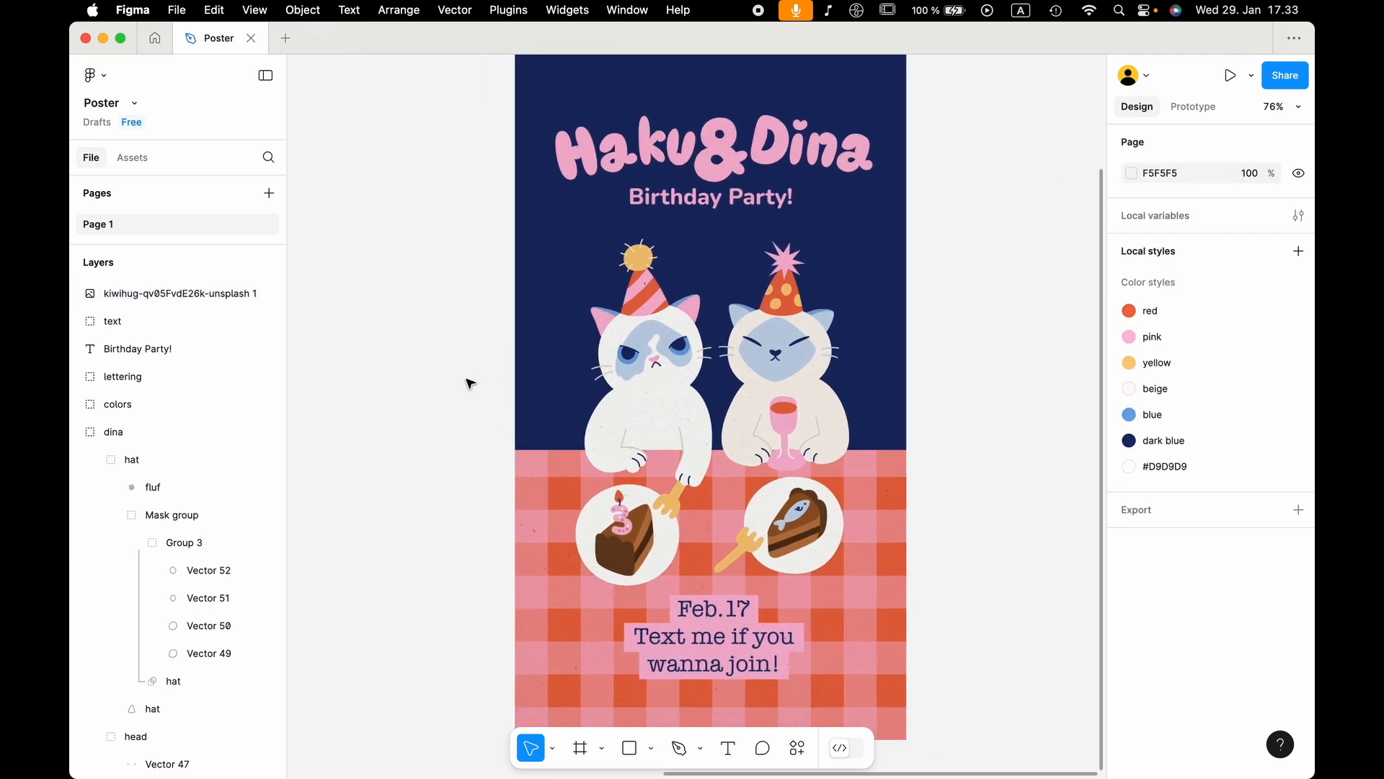
pyautogui.scroll(-3, 467, 380)
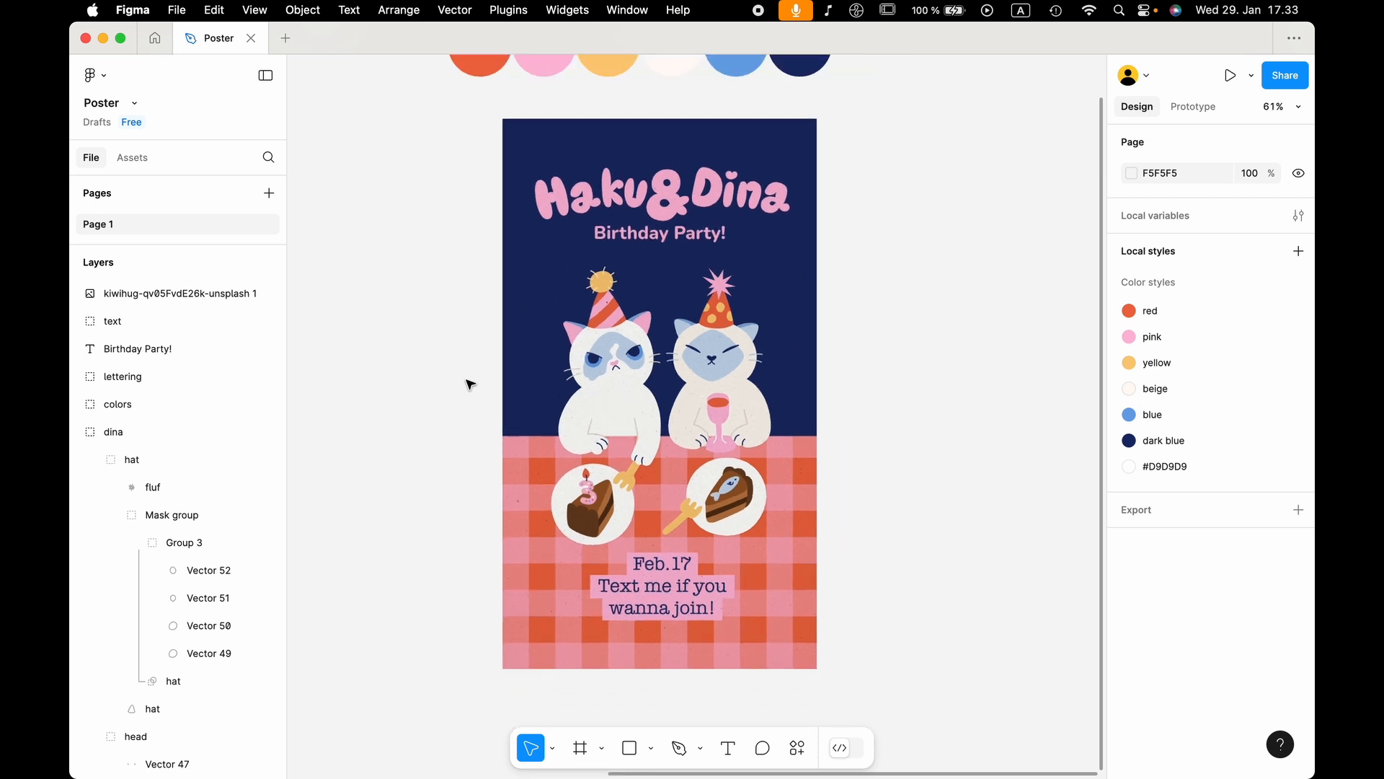
# Duplicate the whole poster with all its layers and place the copy beside the original.
pyautogui.click(744, 475)
pyautogui.click(906, 506)
pyautogui.scroll(1, 850, 631)
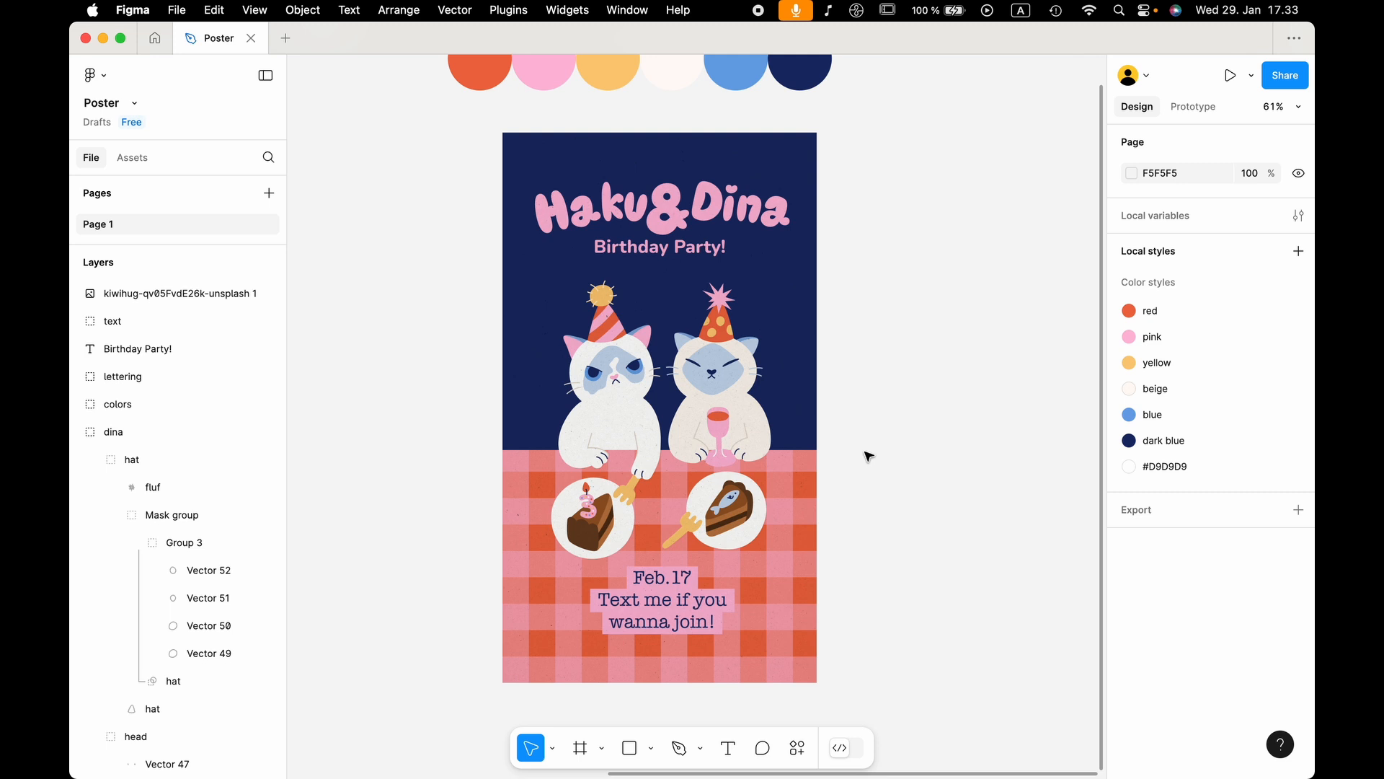
pyautogui.moveTo(840, 690); pyautogui.dragTo(504, 137)
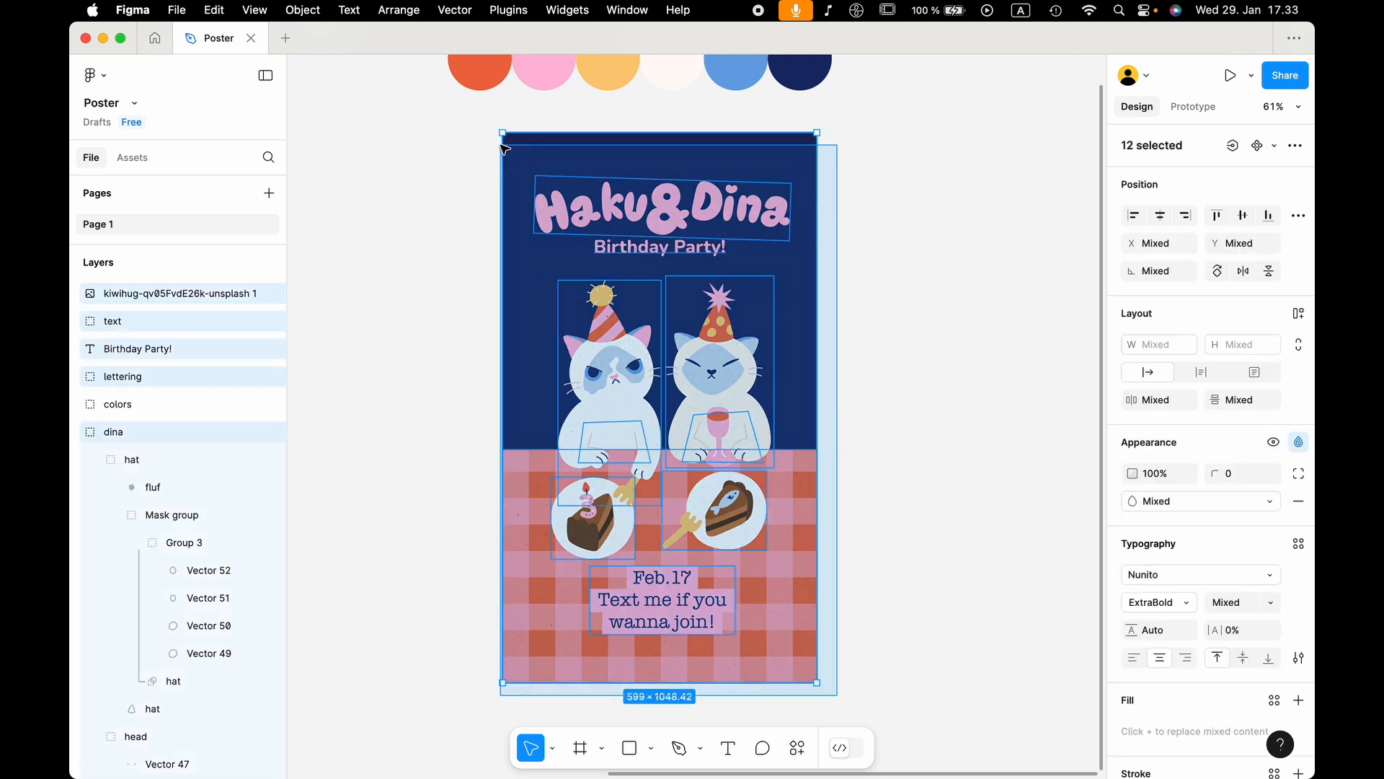
pyautogui.moveTo(547, 394); pyautogui.dragTo(997, 394)
pyautogui.click(886, 411)
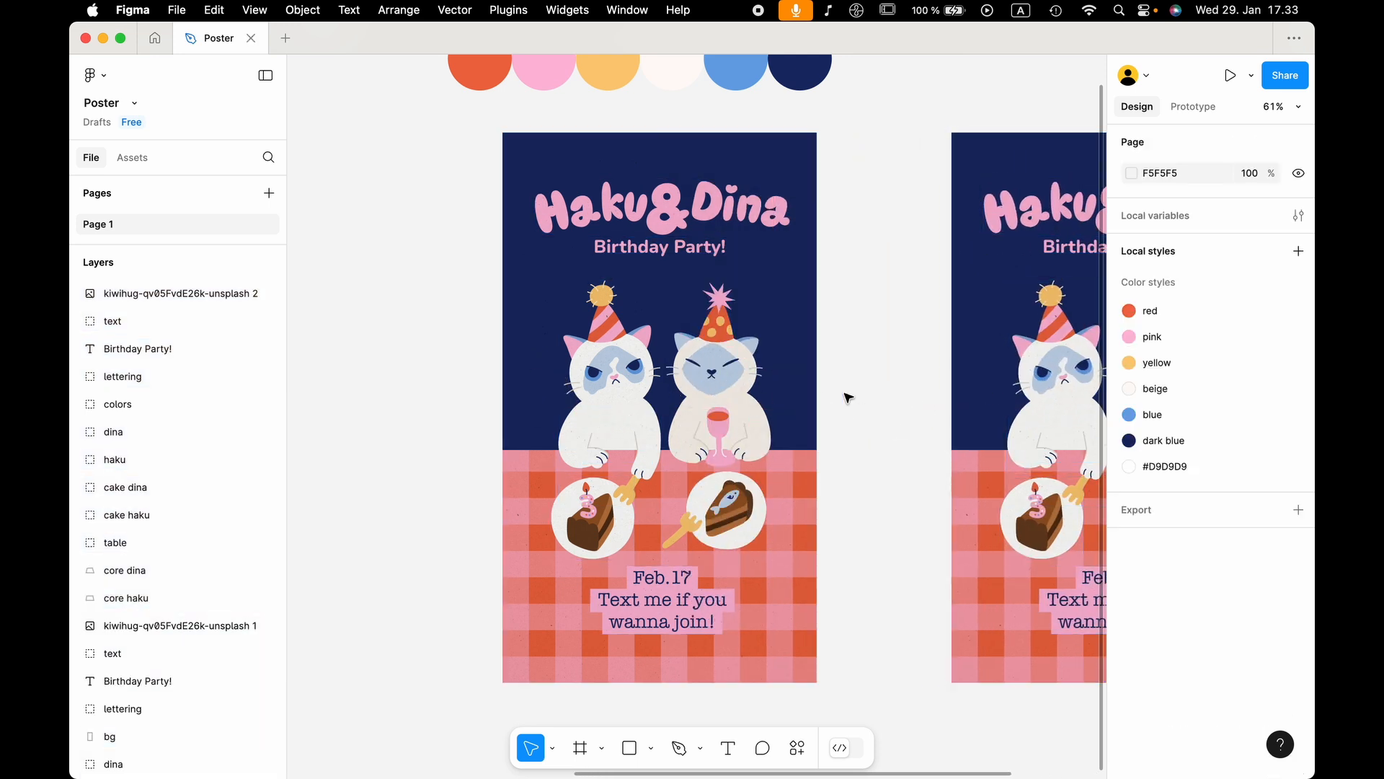
# Rename the copied poster's paper image layer as texture and lock it.
pyautogui.hscroll(5, 854, 386)
pyautogui.scroll(-1, 854, 385)
pyautogui.scroll(1, 853, 383)
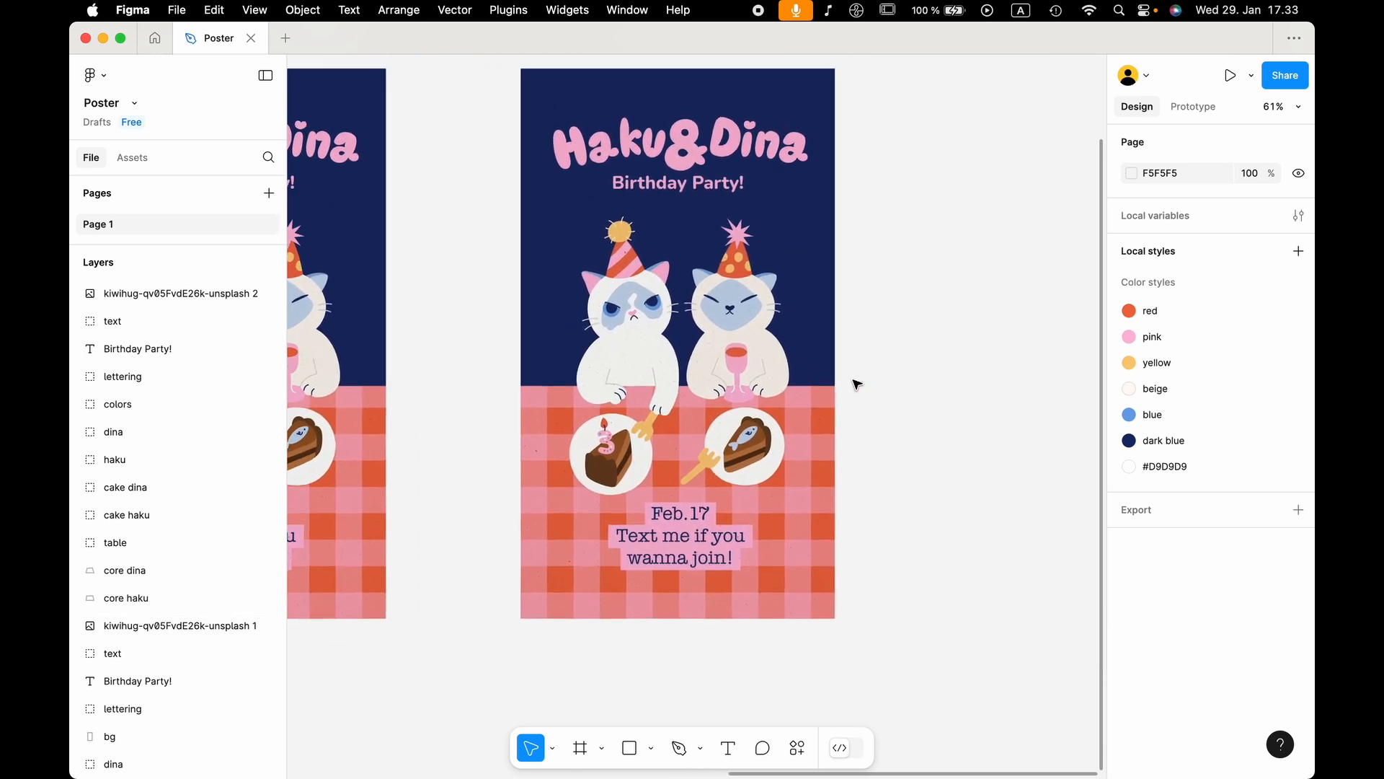
pyautogui.scroll(3, 829, 325)
pyautogui.click(694, 240)
pyautogui.scroll(1, 694, 240)
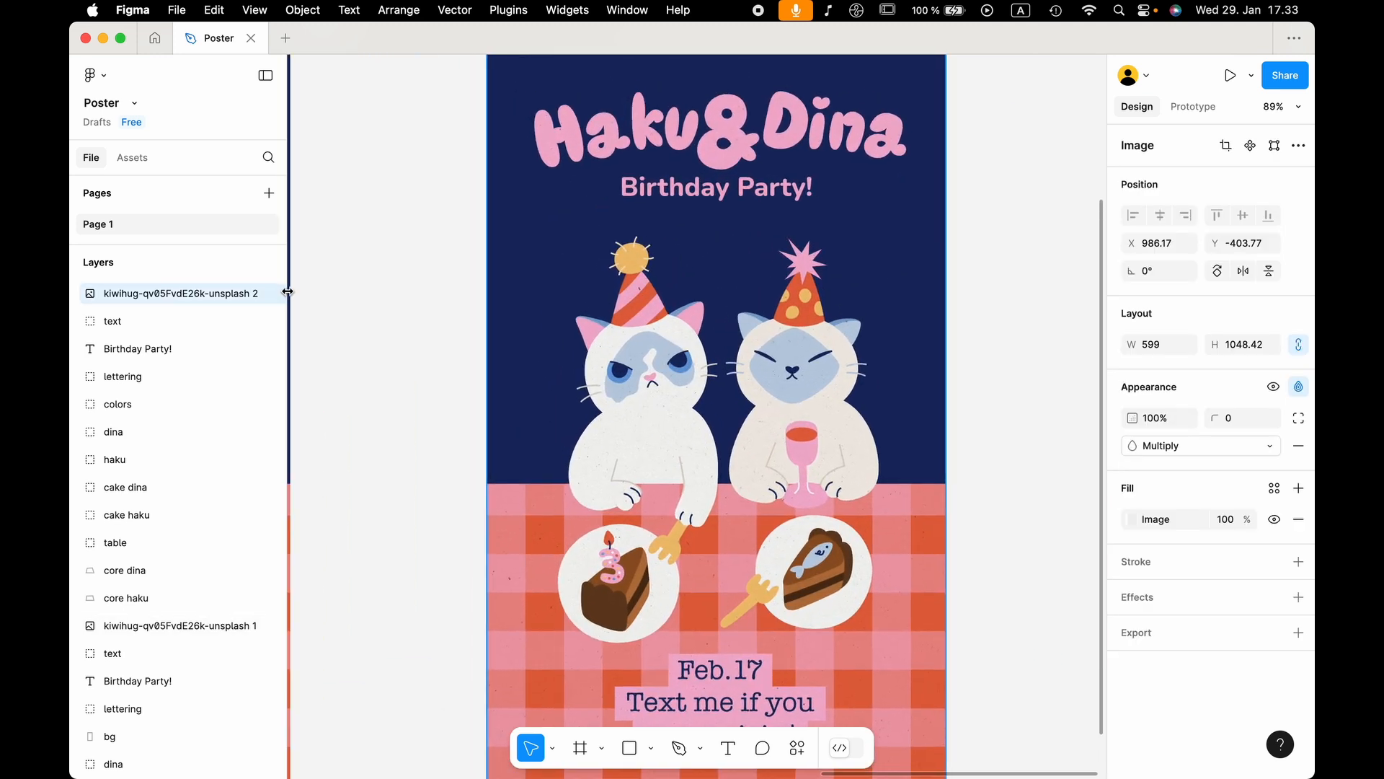
pyautogui.moveTo(267, 300)
pyautogui.doubleClick(214, 291)
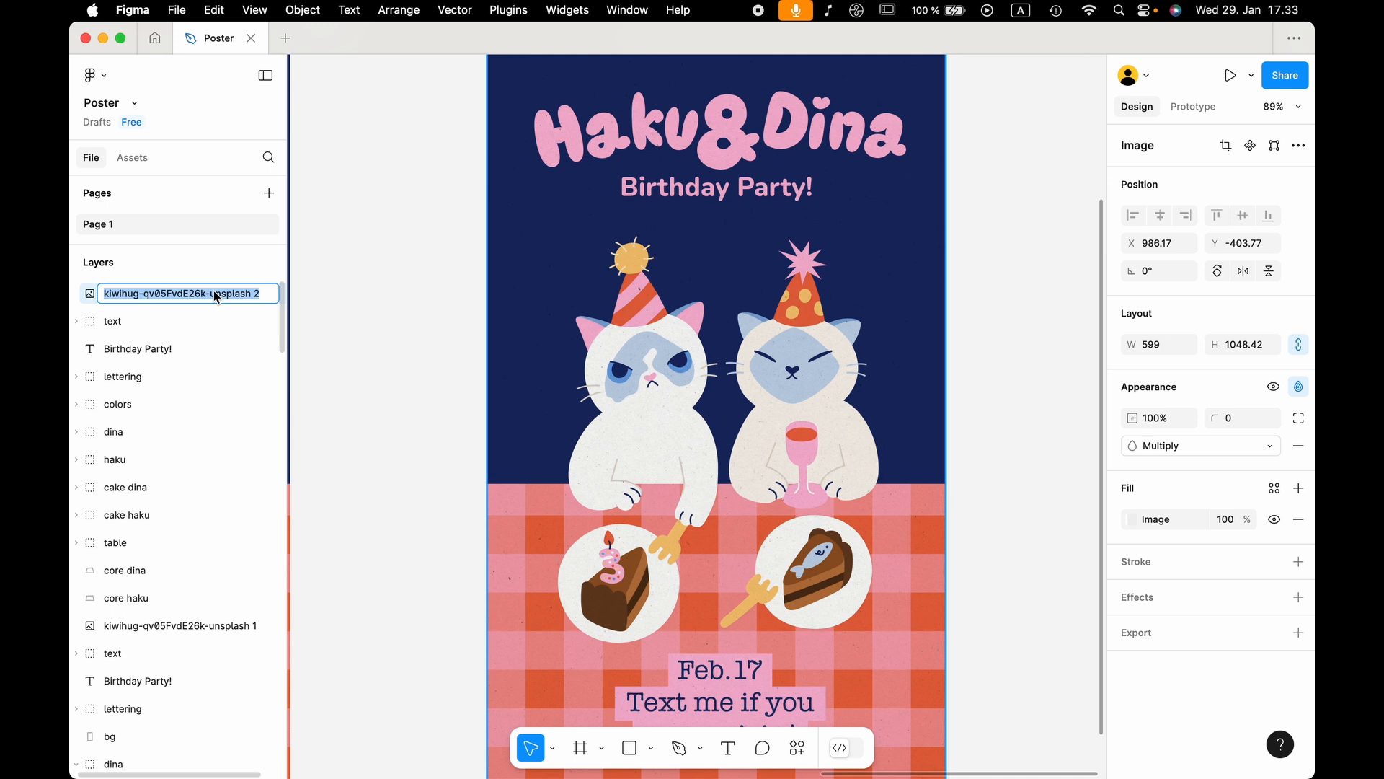
pyautogui.write('texture')
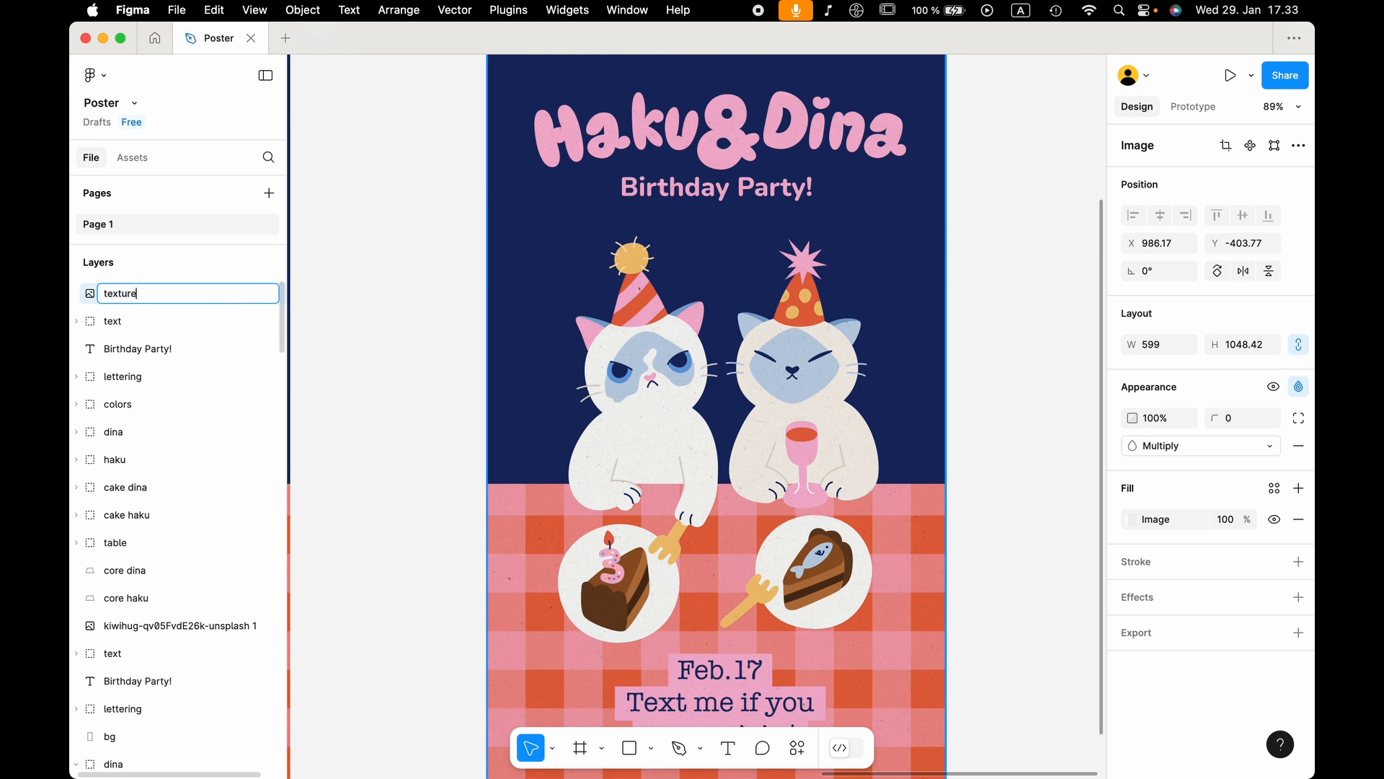
pyautogui.press('Return')
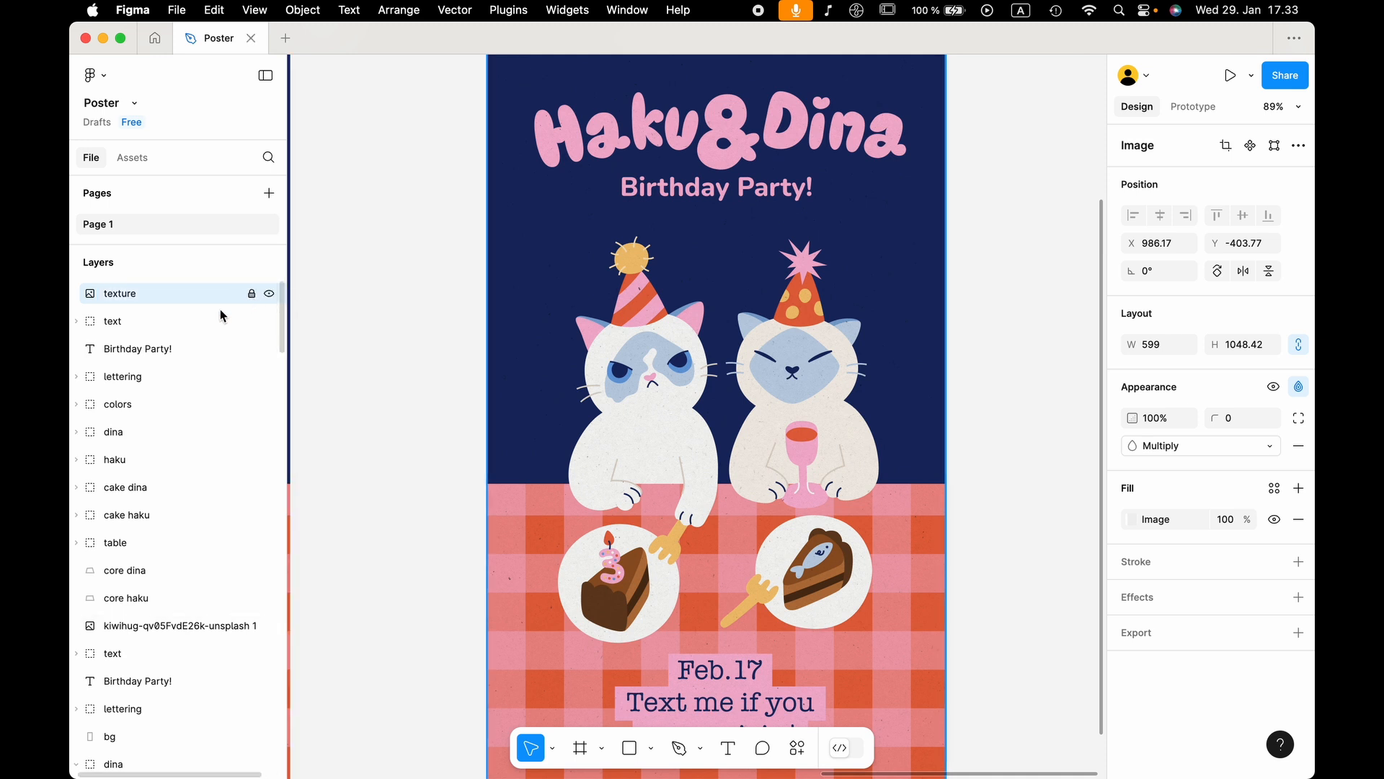
pyautogui.click(369, 358)
pyautogui.scroll(-3, 371, 359)
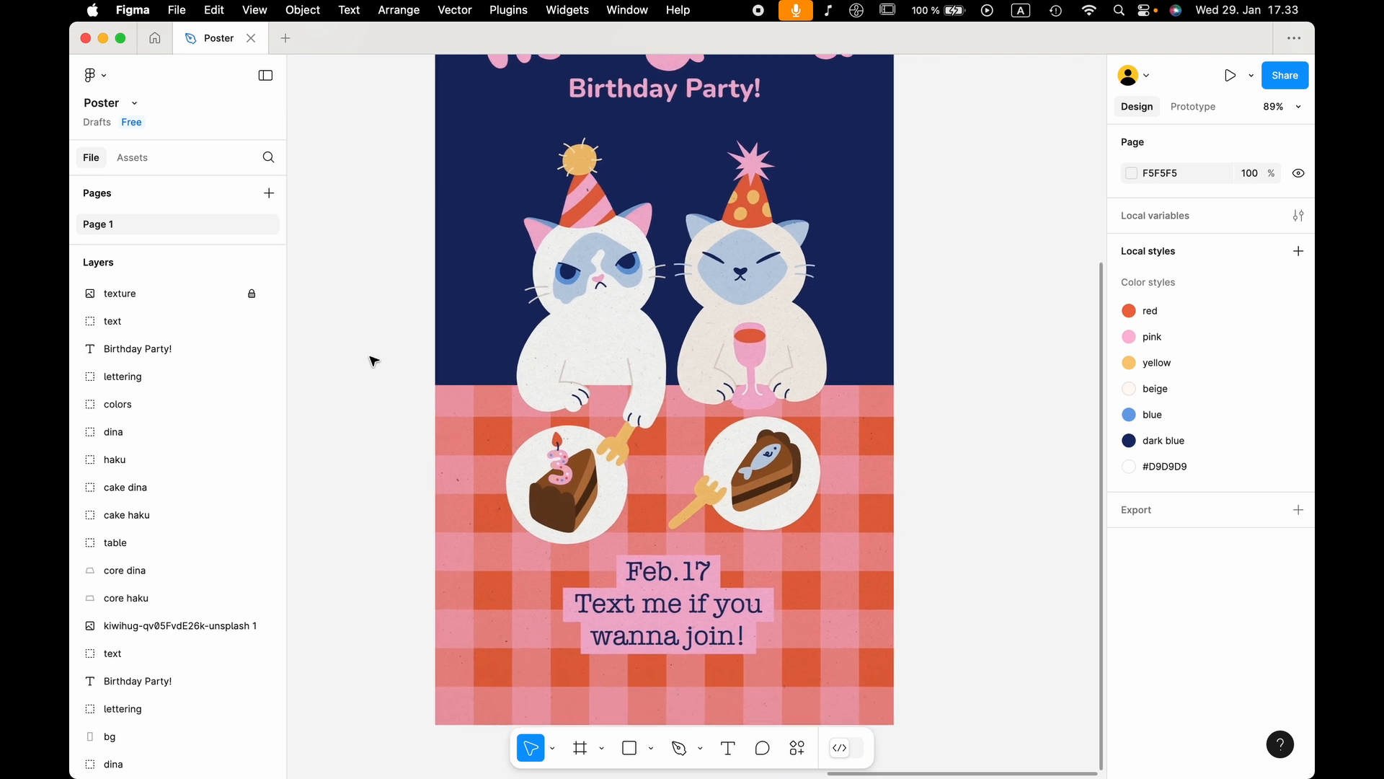
# Add a second fill to the white cat's body and make it a linear black gradient at 20% opacity.
pyautogui.scroll(4, 370, 361)
pyautogui.click(596, 450)
pyautogui.scroll(5, 595, 449)
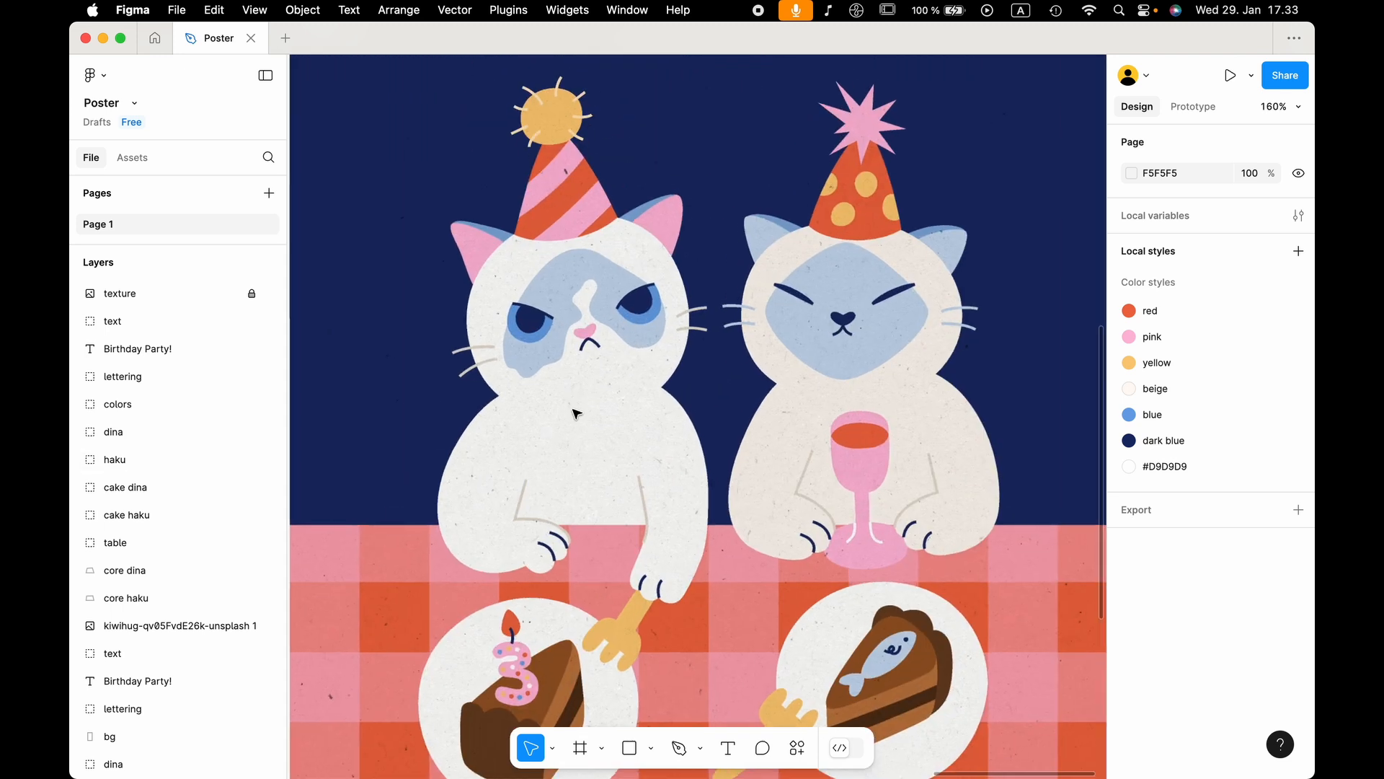
pyautogui.doubleClick(594, 444)
pyautogui.doubleClick(596, 449)
pyautogui.scroll(3, 596, 451)
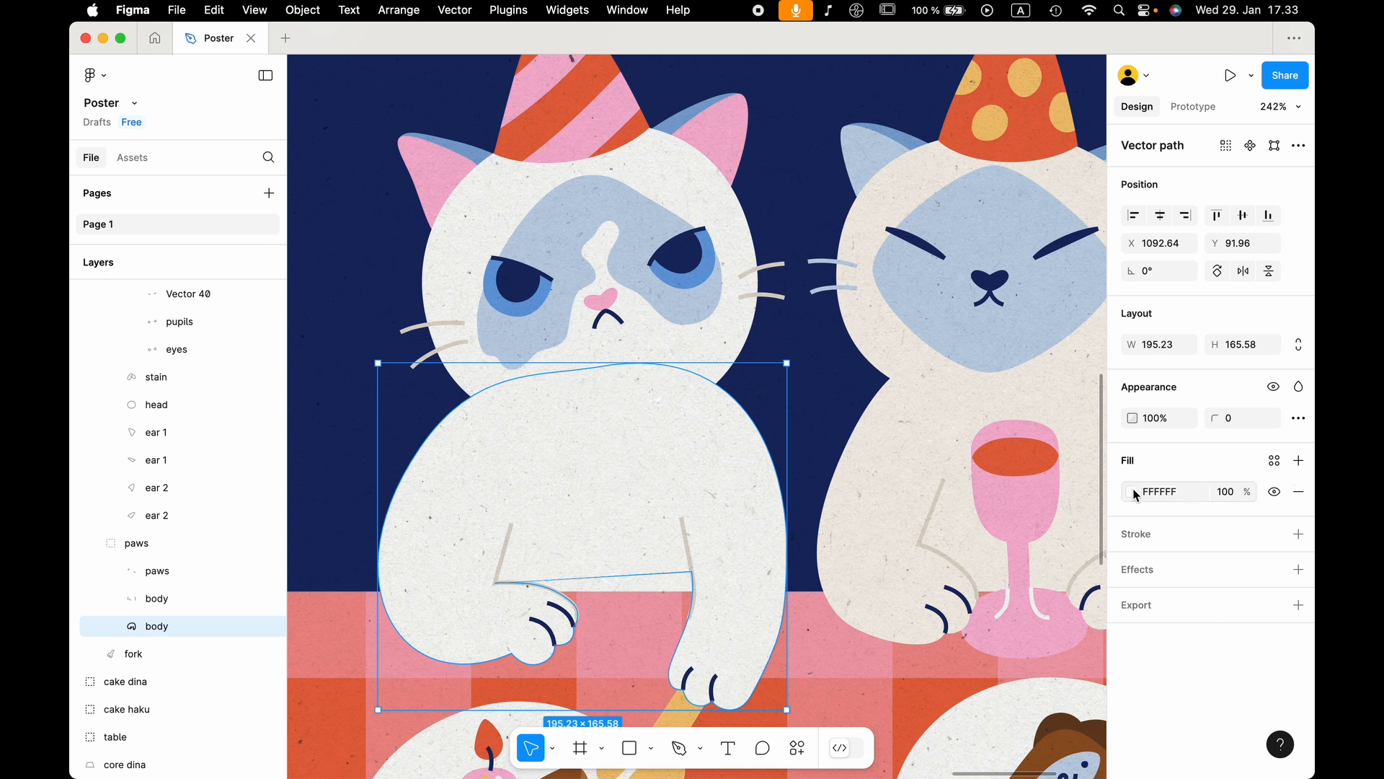
pyautogui.click(1298, 461)
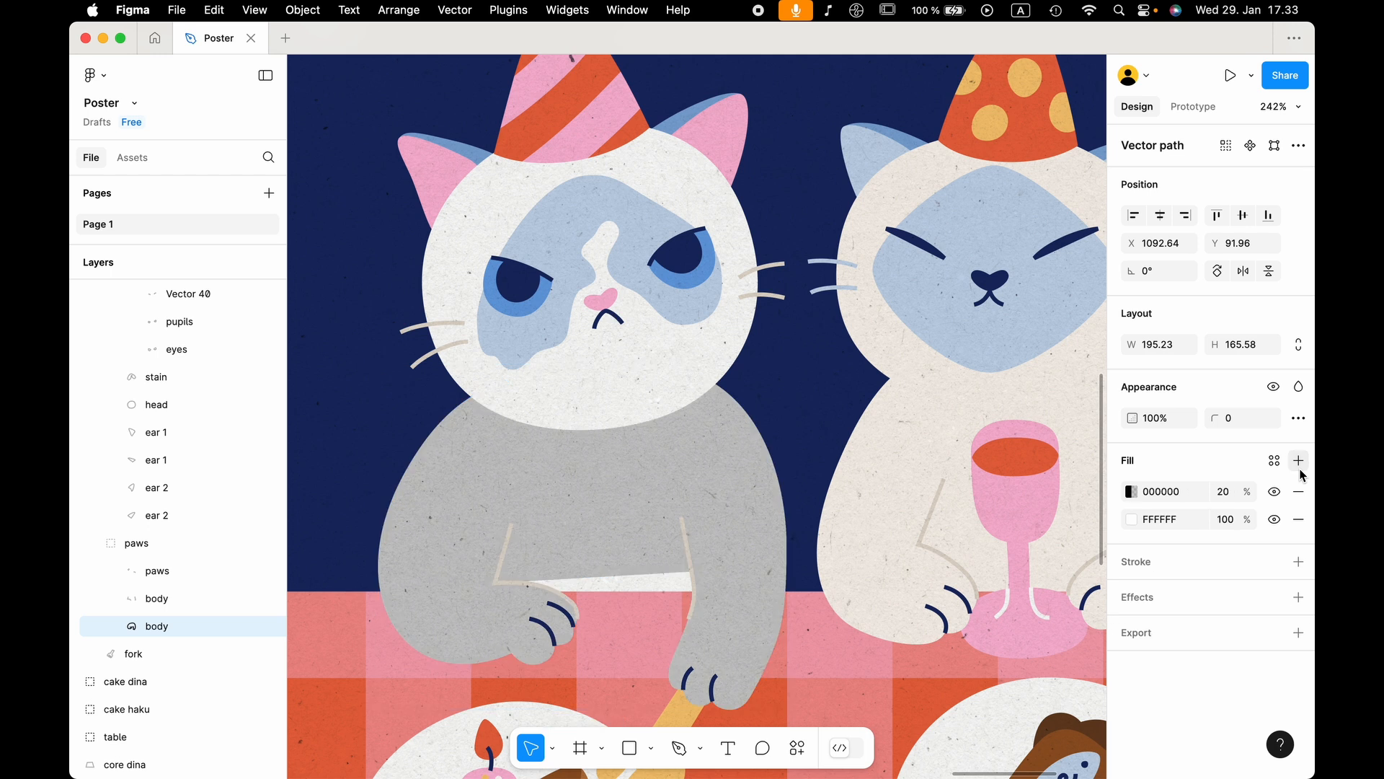
pyautogui.click(1131, 491)
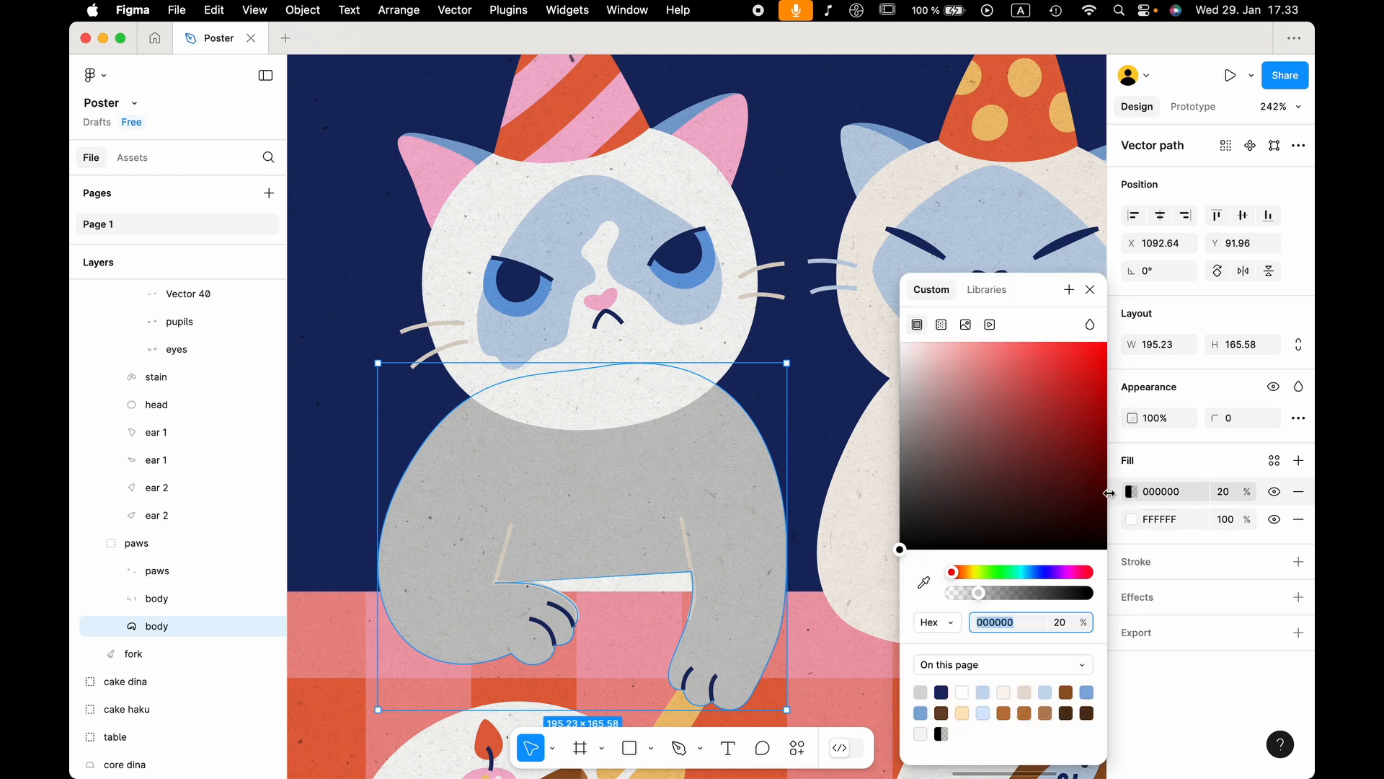
pyautogui.click(944, 329)
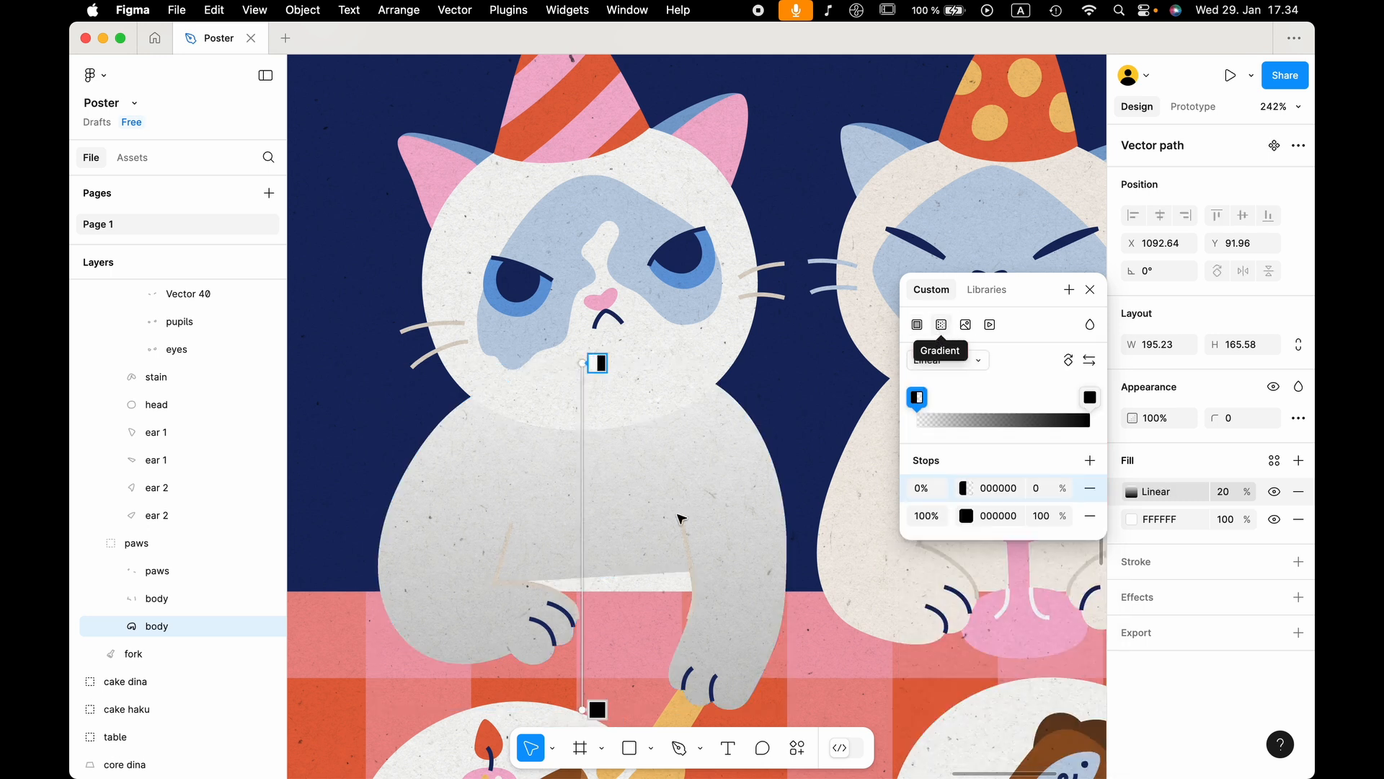
# Change the body gradient to radial and arrange it to fade from black under the chin to transparent, with the black stop at 13%.
pyautogui.scroll(-3, 679, 519)
pyautogui.moveTo(600, 609); pyautogui.dragTo(633, 471)
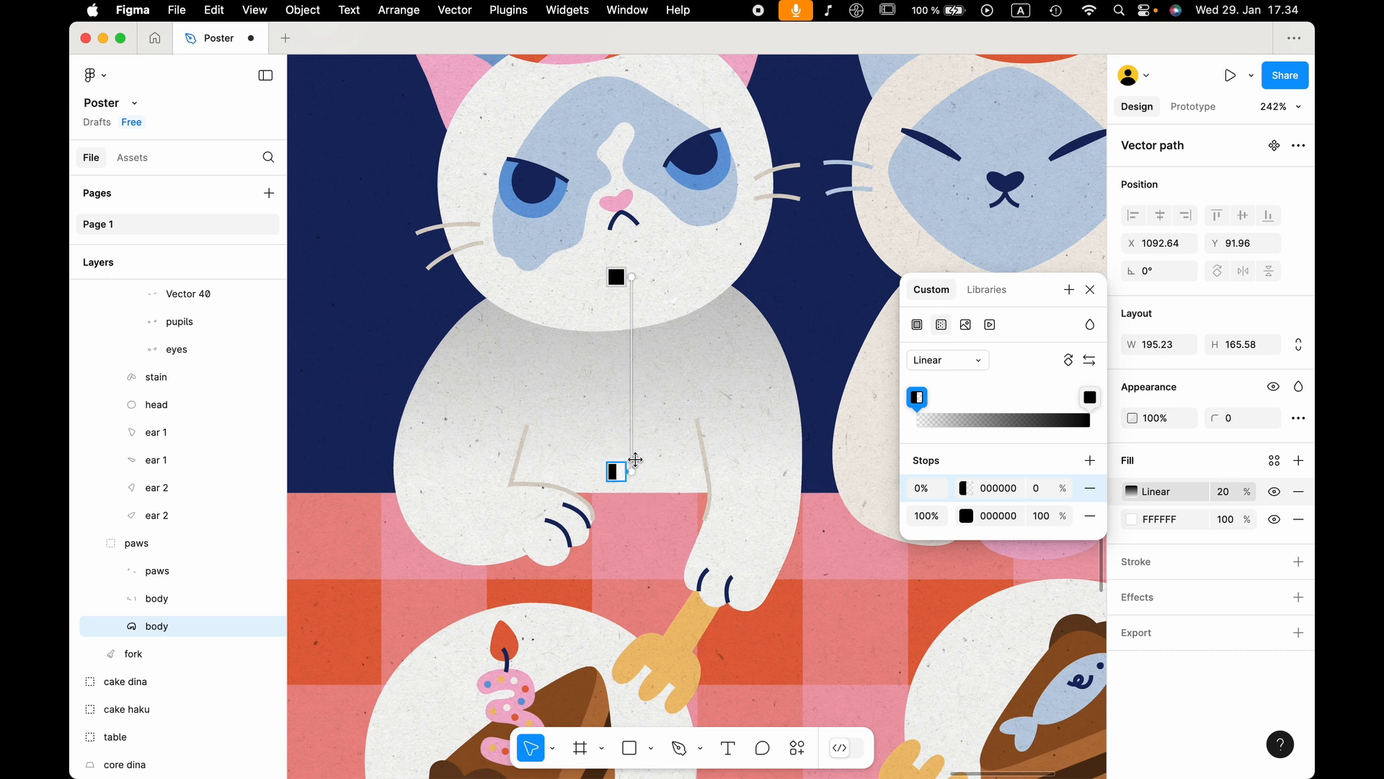
pyautogui.click(923, 362)
pyautogui.click(945, 377)
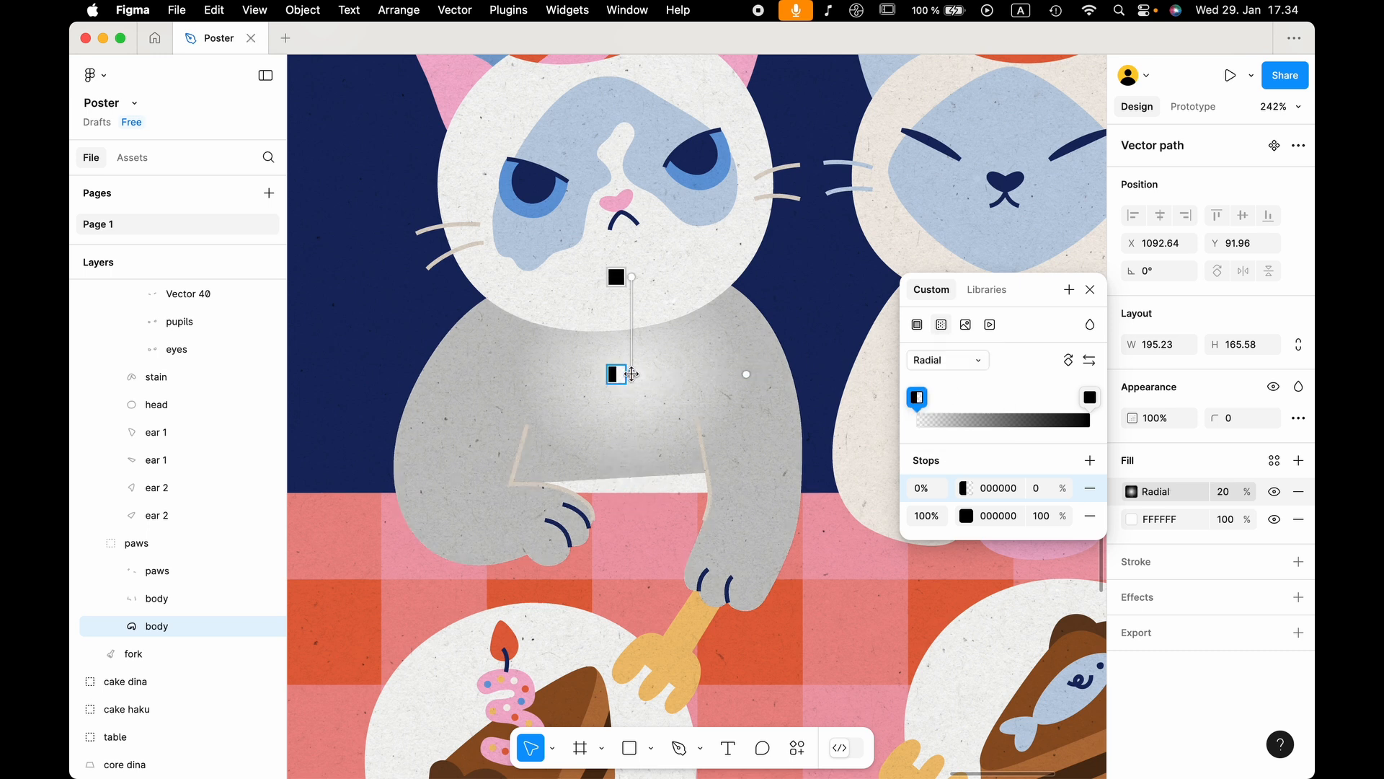
pyautogui.moveTo(619, 373); pyautogui.dragTo(618, 331)
pyautogui.moveTo(616, 279)
pyautogui.mouseDown()
pyautogui.moveTo(627, 378)
pyautogui.moveTo(609, 293)
pyautogui.moveTo(630, 278)
pyautogui.moveTo(612, 479)
pyautogui.moveTo(612, 457)
pyautogui.mouseUp()
pyautogui.moveTo(626, 369); pyautogui.dragTo(620, 461)
pyautogui.moveTo(625, 294)
pyautogui.mouseDown()
pyautogui.moveTo(620, 332)
pyautogui.moveTo(620, 314)
pyautogui.mouseUp()
pyautogui.scroll(-5, 497, 322)
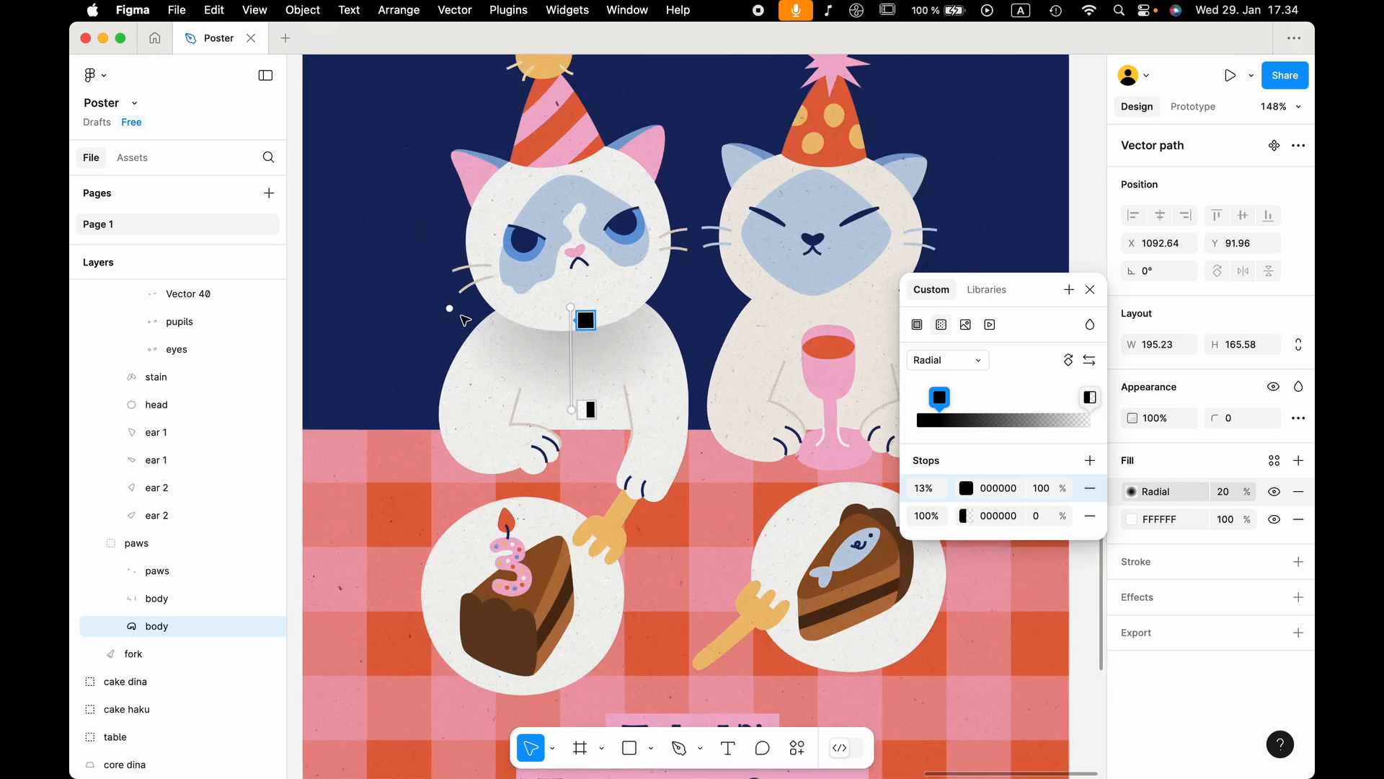
# Widen the radial gradient and move its stops to 5% for black and 89% for transparent.
pyautogui.moveTo(445, 308)
pyautogui.mouseDown()
pyautogui.moveTo(395, 306)
pyautogui.moveTo(466, 313)
pyautogui.moveTo(416, 308)
pyautogui.mouseUp()
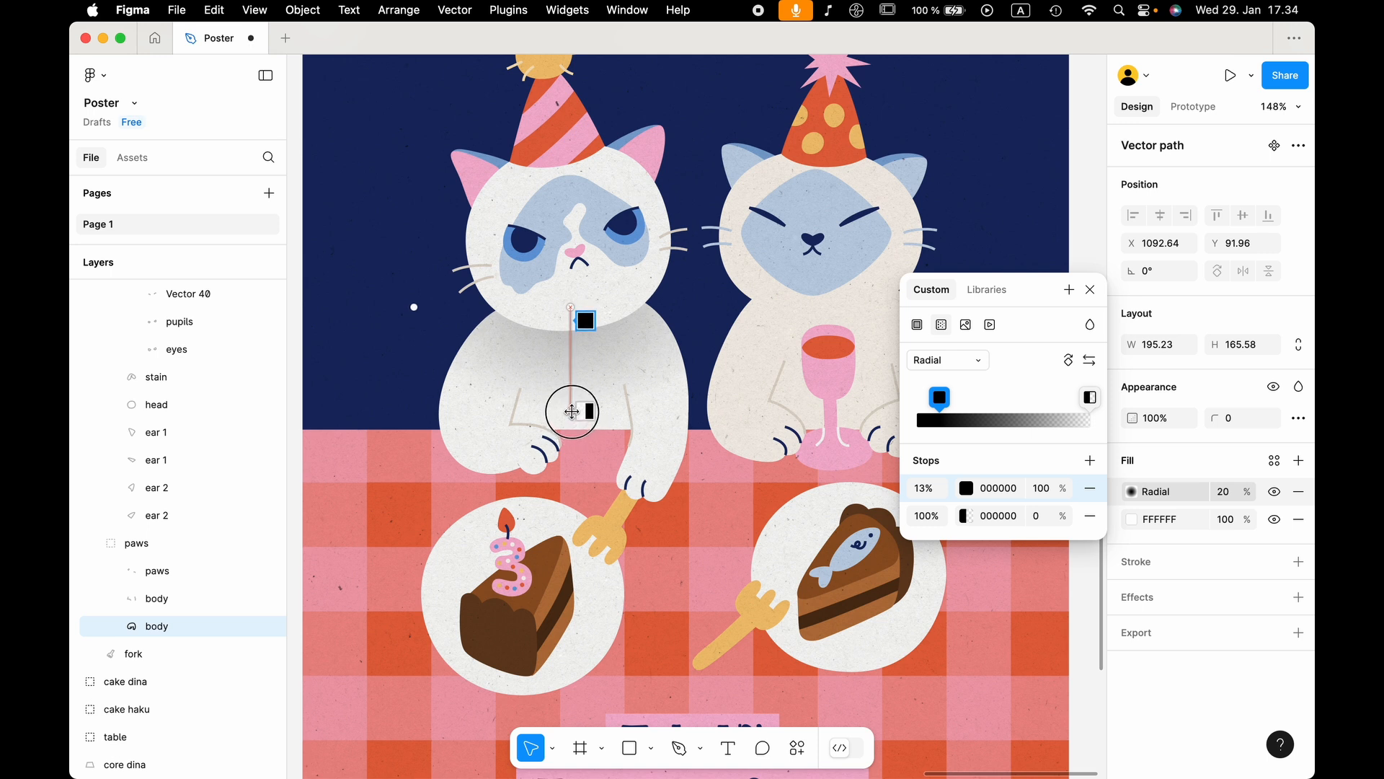
pyautogui.moveTo(589, 410); pyautogui.dragTo(589, 399)
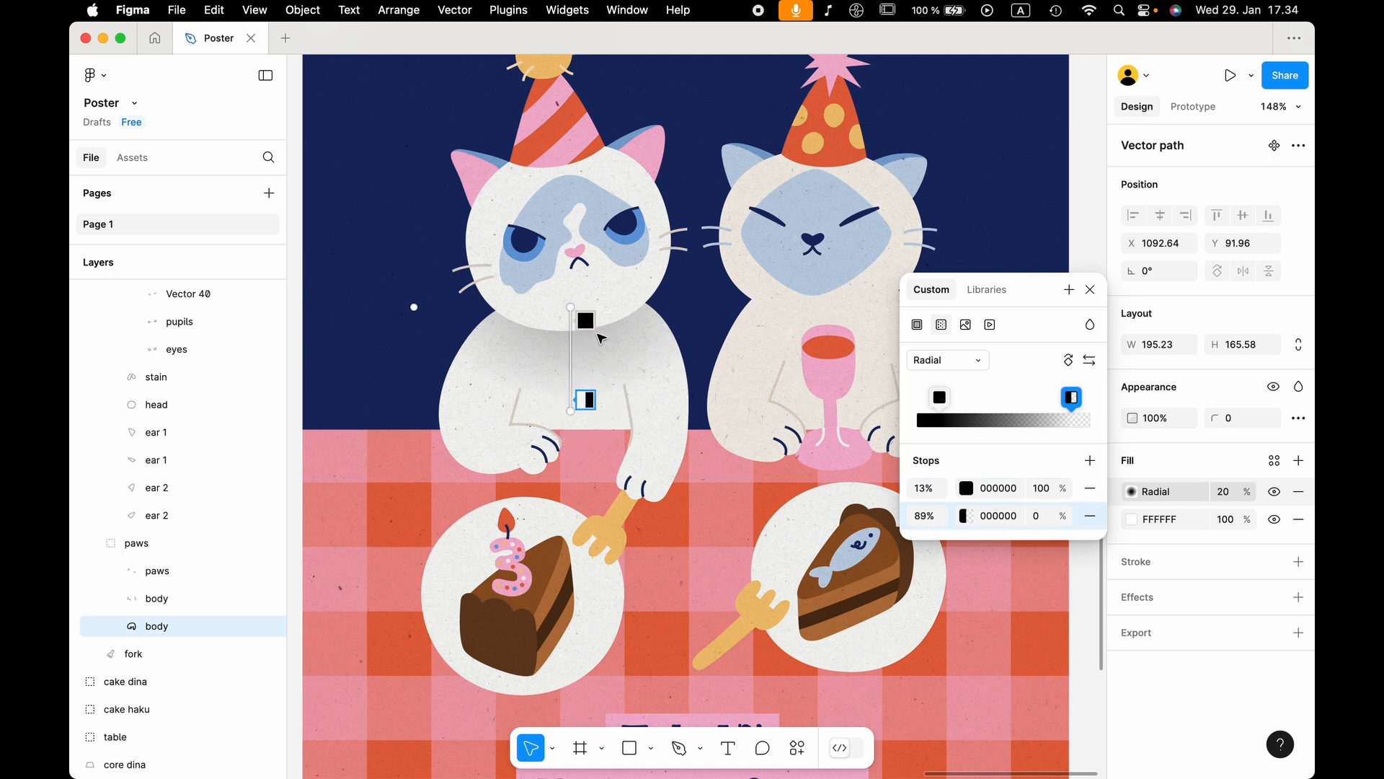
pyautogui.moveTo(586, 320); pyautogui.dragTo(586, 313)
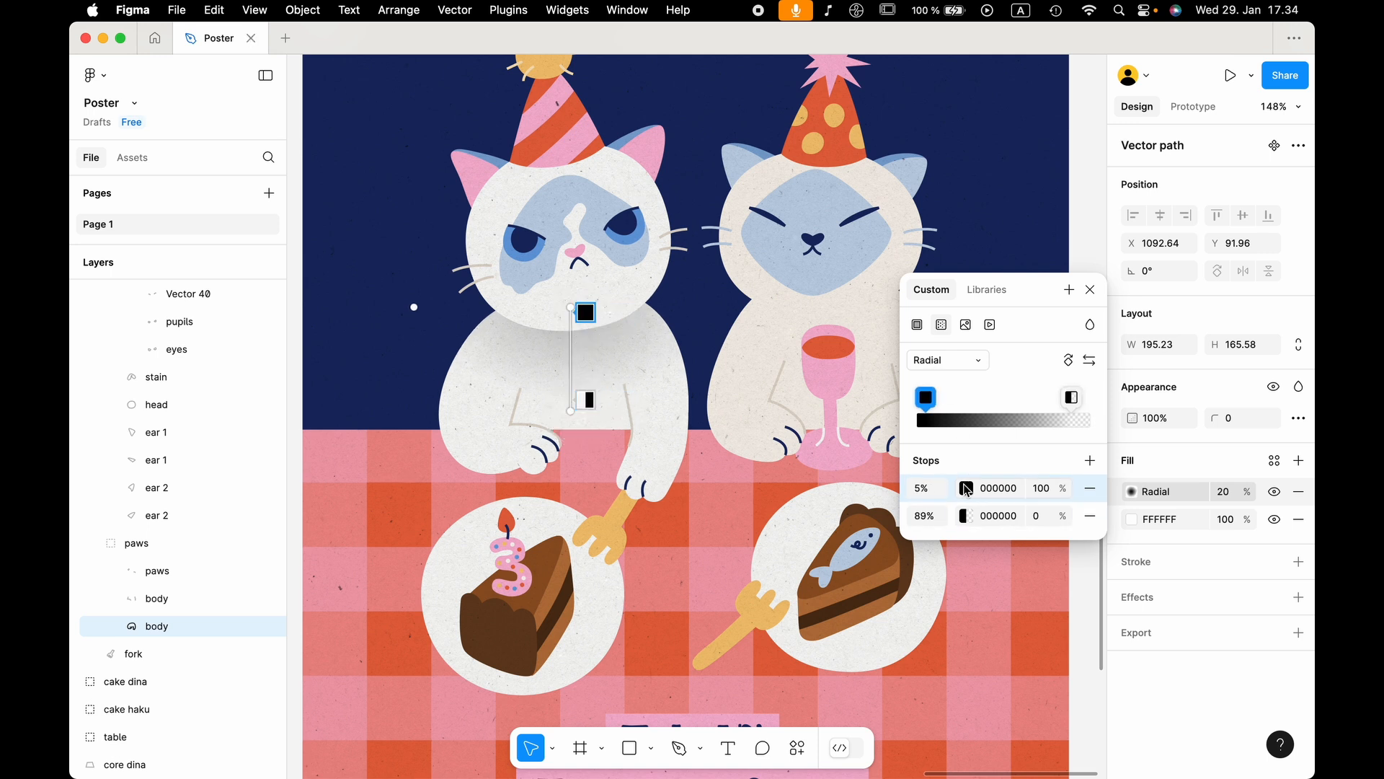
# Sample the beige cat's fur colour EDE7DF for the gradient's opaque stop and copy it to the transparent stop.
pyautogui.click(966, 489)
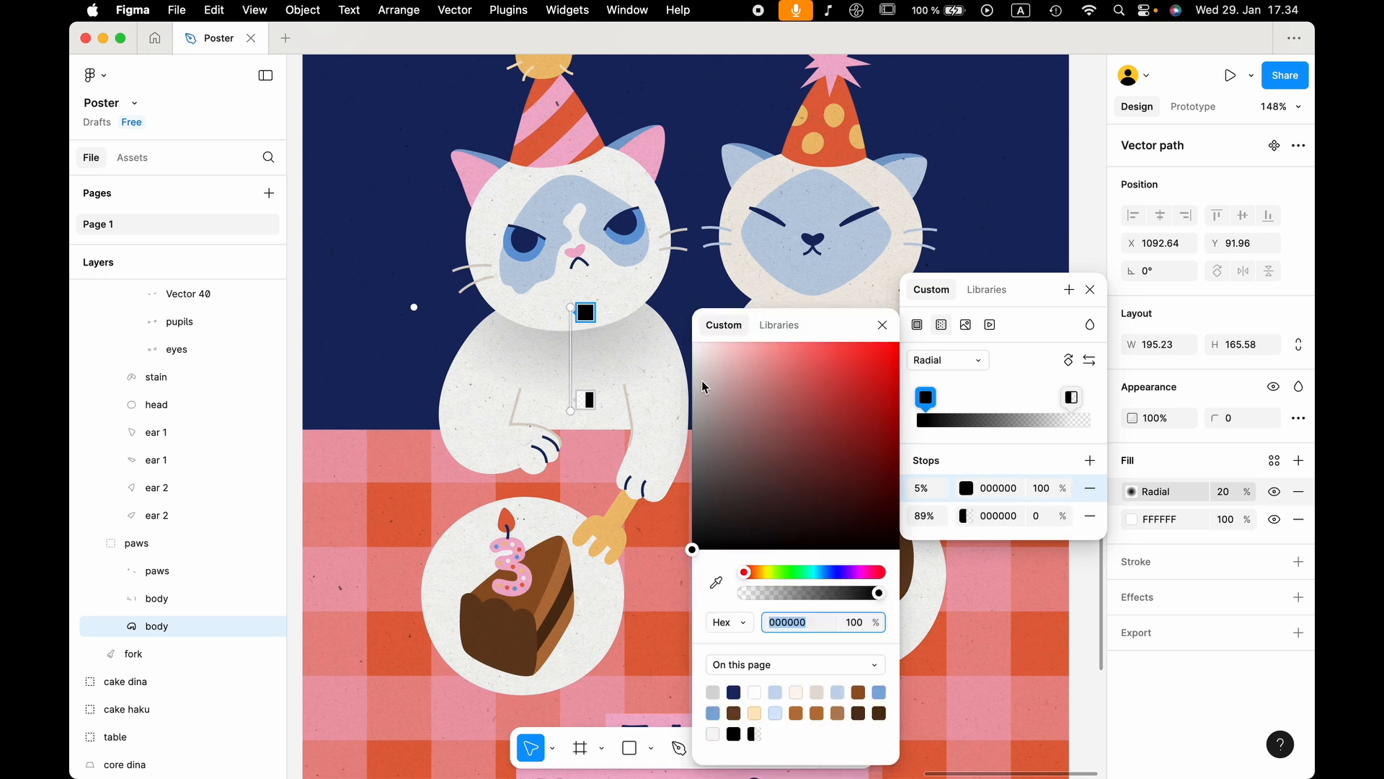
pyautogui.click(714, 588)
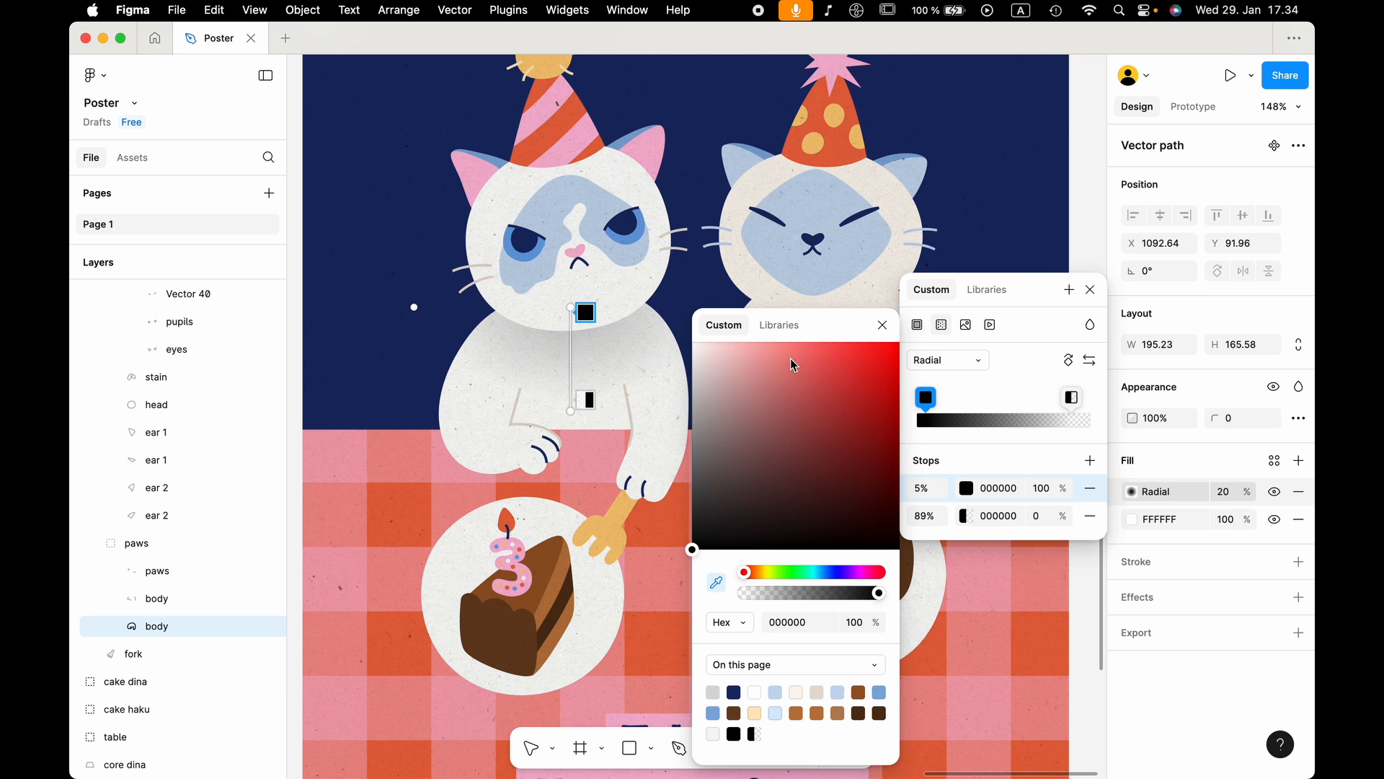
pyautogui.click(768, 285)
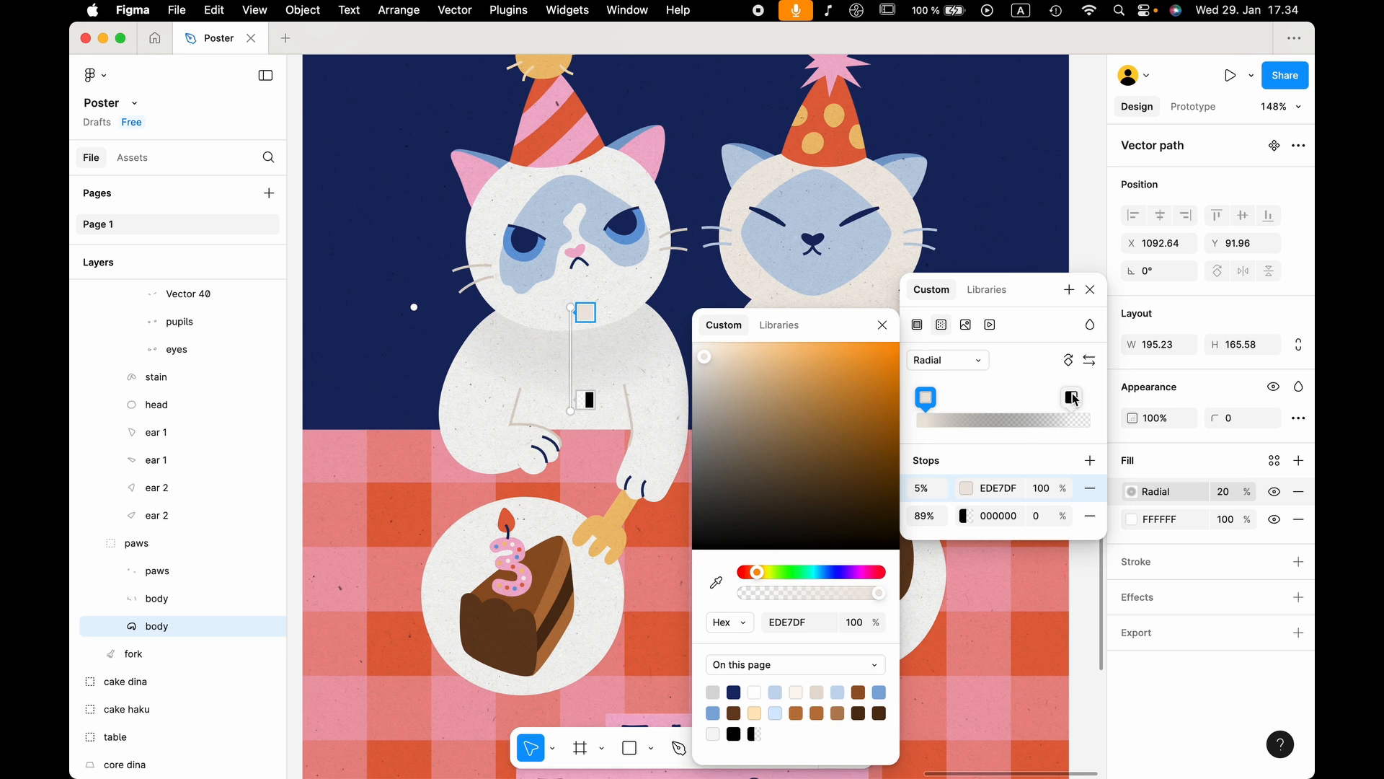
pyautogui.click(995, 488)
pyautogui.press('super+c')
pyautogui.click(993, 513)
pyautogui.press('super+v')
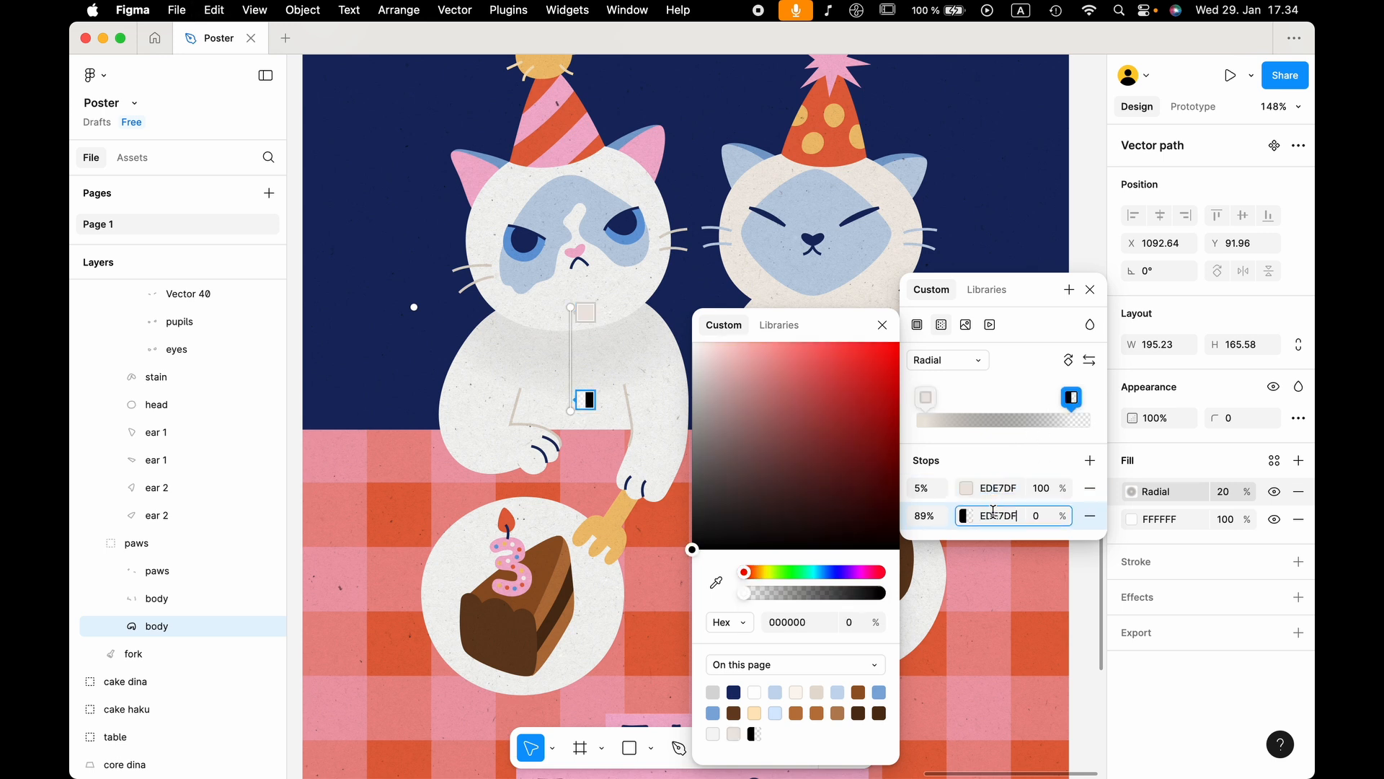
pyautogui.press('Return')
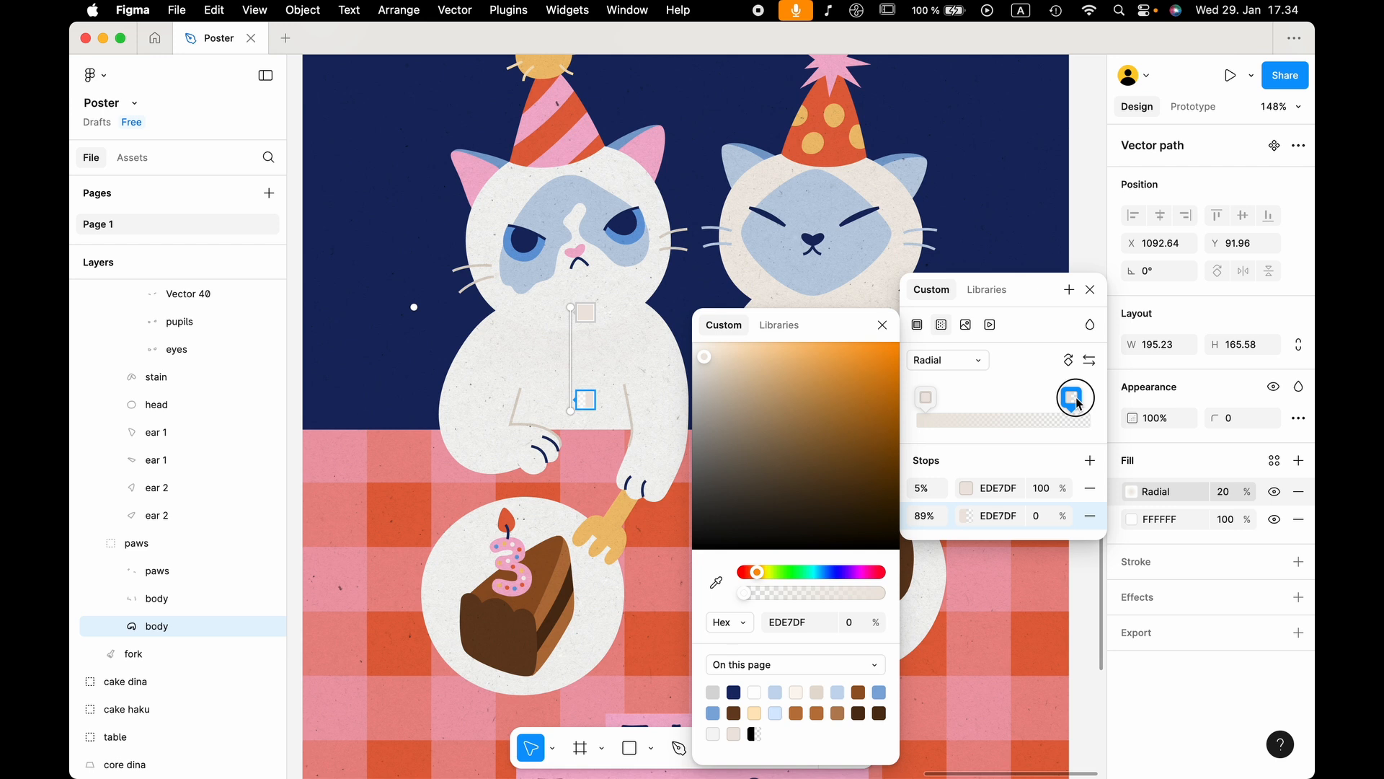
# Darken the gradient's opaque stop to the brown 9A805D.
pyautogui.click(964, 487)
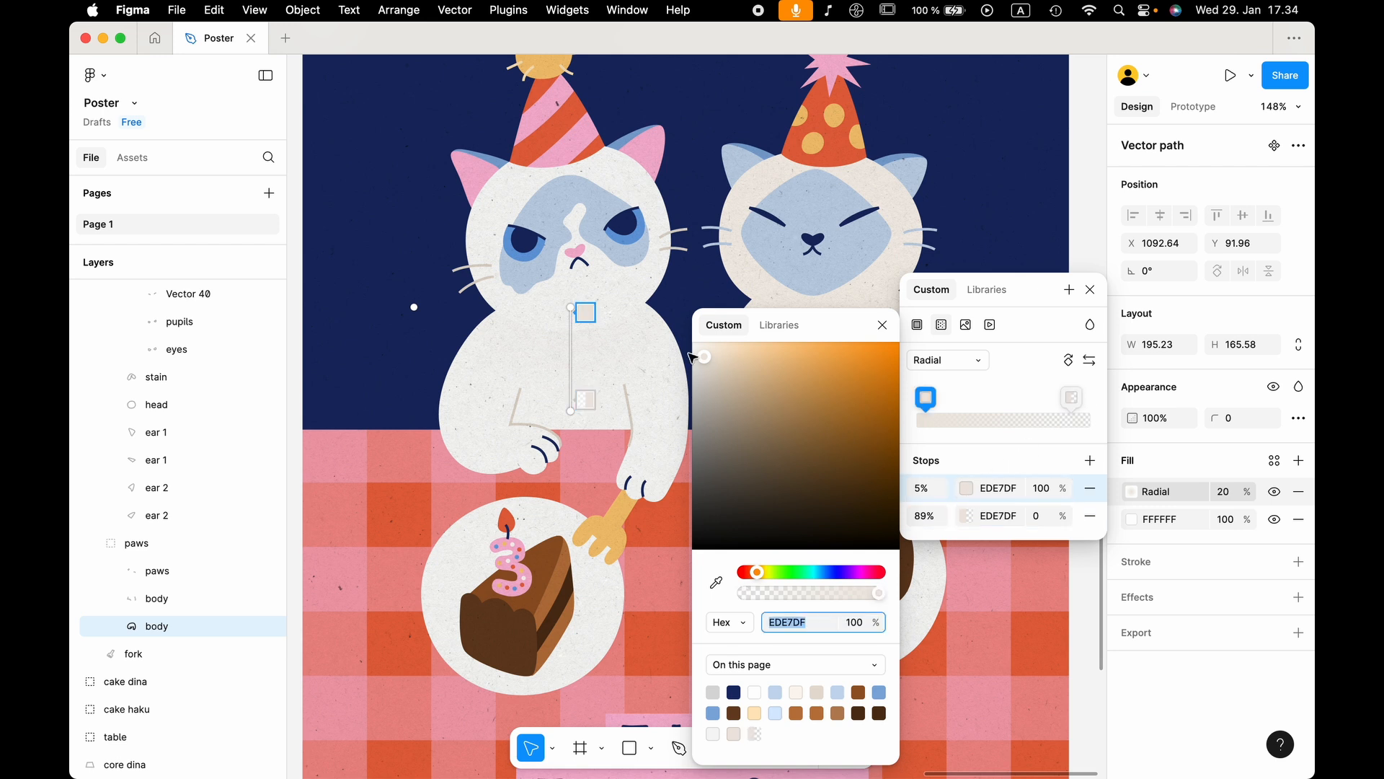
pyautogui.moveTo(692, 357); pyautogui.dragTo(731, 389)
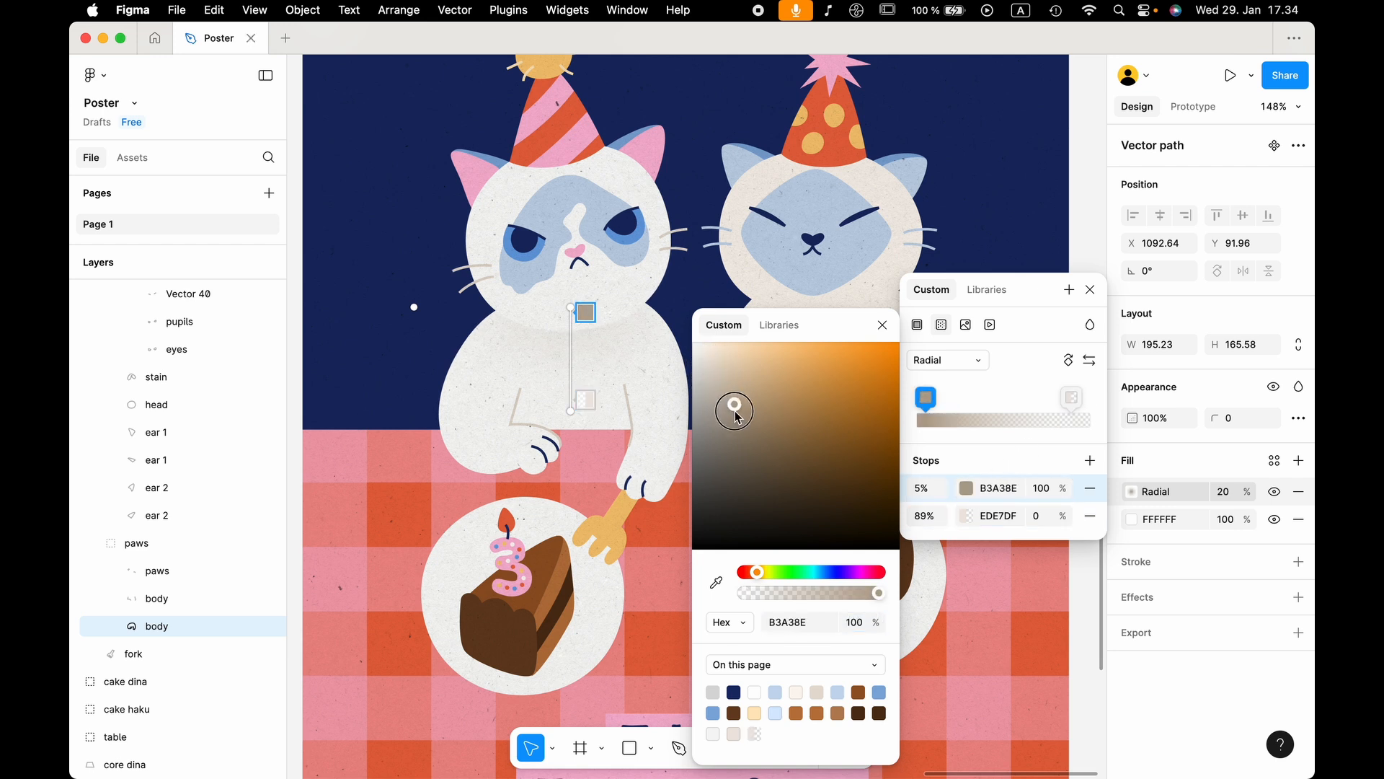
pyautogui.moveTo(736, 417); pyautogui.dragTo(777, 436)
# Sample the leg outline's beige D8D0C5 for the opaque gradient stop and copy it to the transparent stop.
pyautogui.click(716, 582)
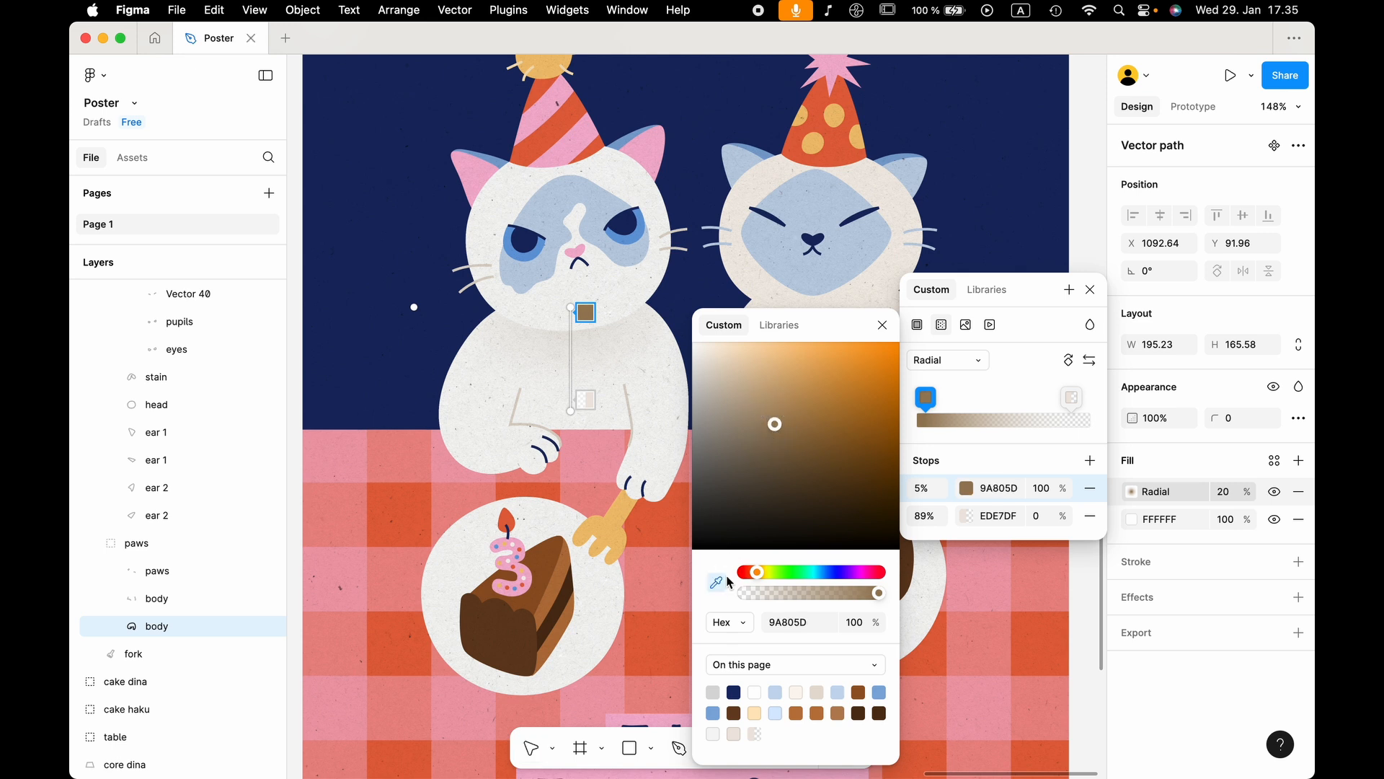
pyautogui.click(637, 413)
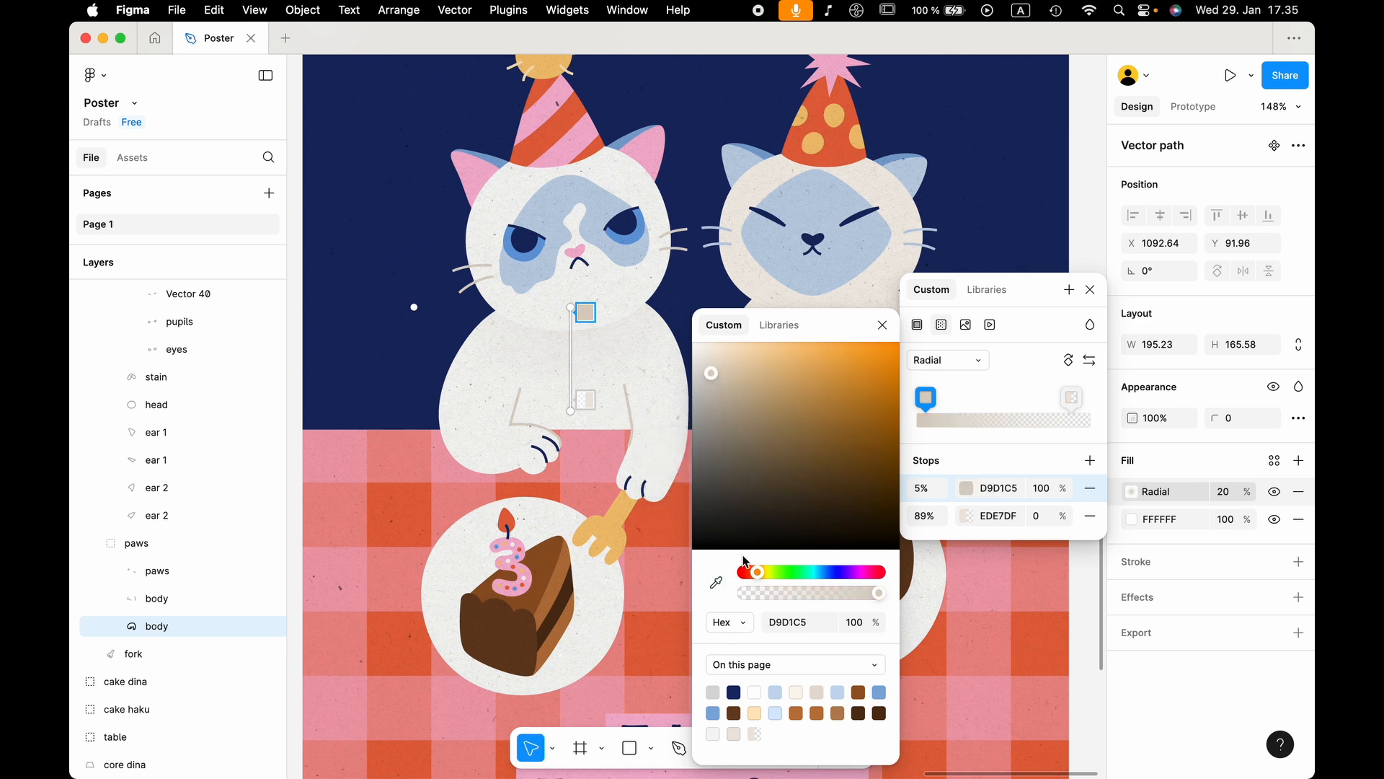
pyautogui.click(716, 582)
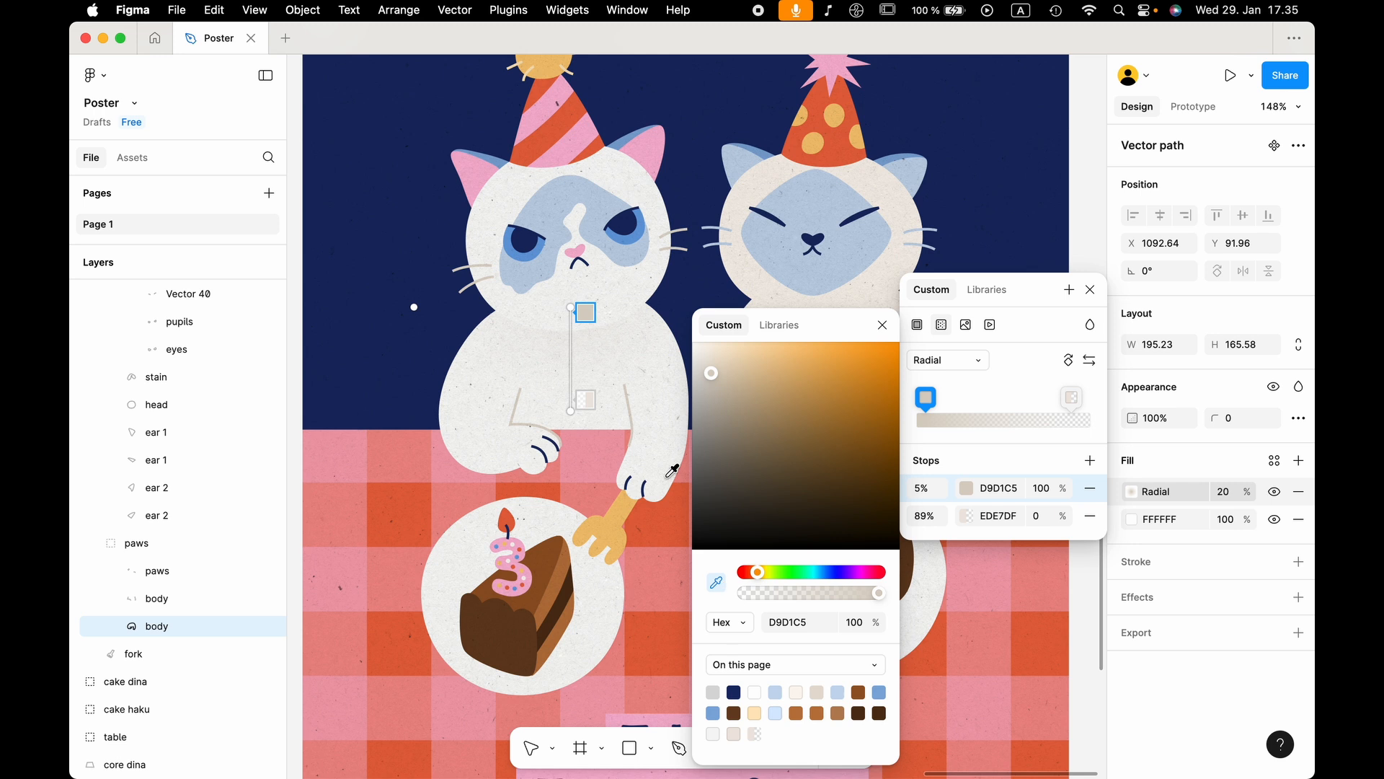
pyautogui.click(631, 422)
pyautogui.click(992, 488)
pyautogui.hotkey('ctrl', 'c')
pyautogui.click(999, 515)
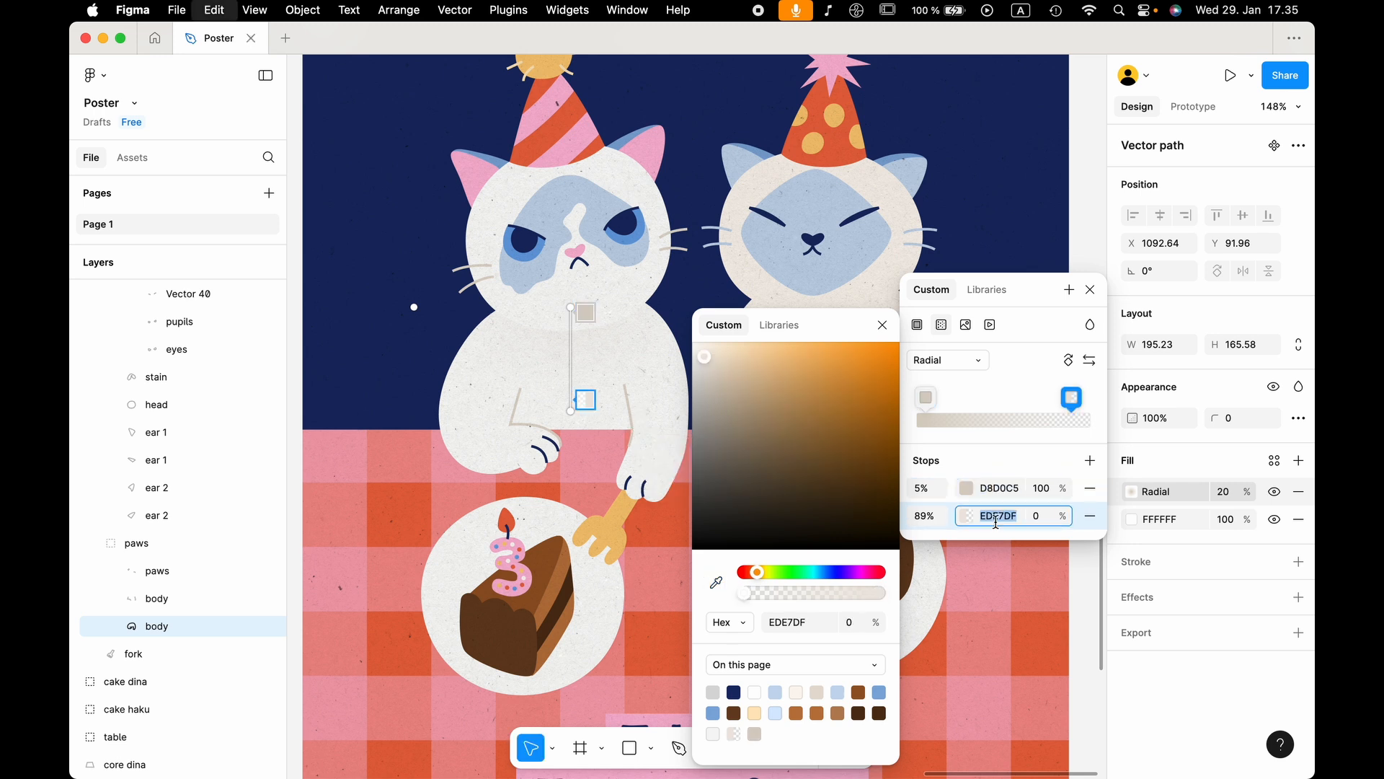
pyautogui.hotkey('ctrl', 'v')
pyautogui.press('Return')
# Move the gradient's opaque stop to 19%, darken it to C2B7A7, and narrow the radial gradient.
pyautogui.click(585, 317)
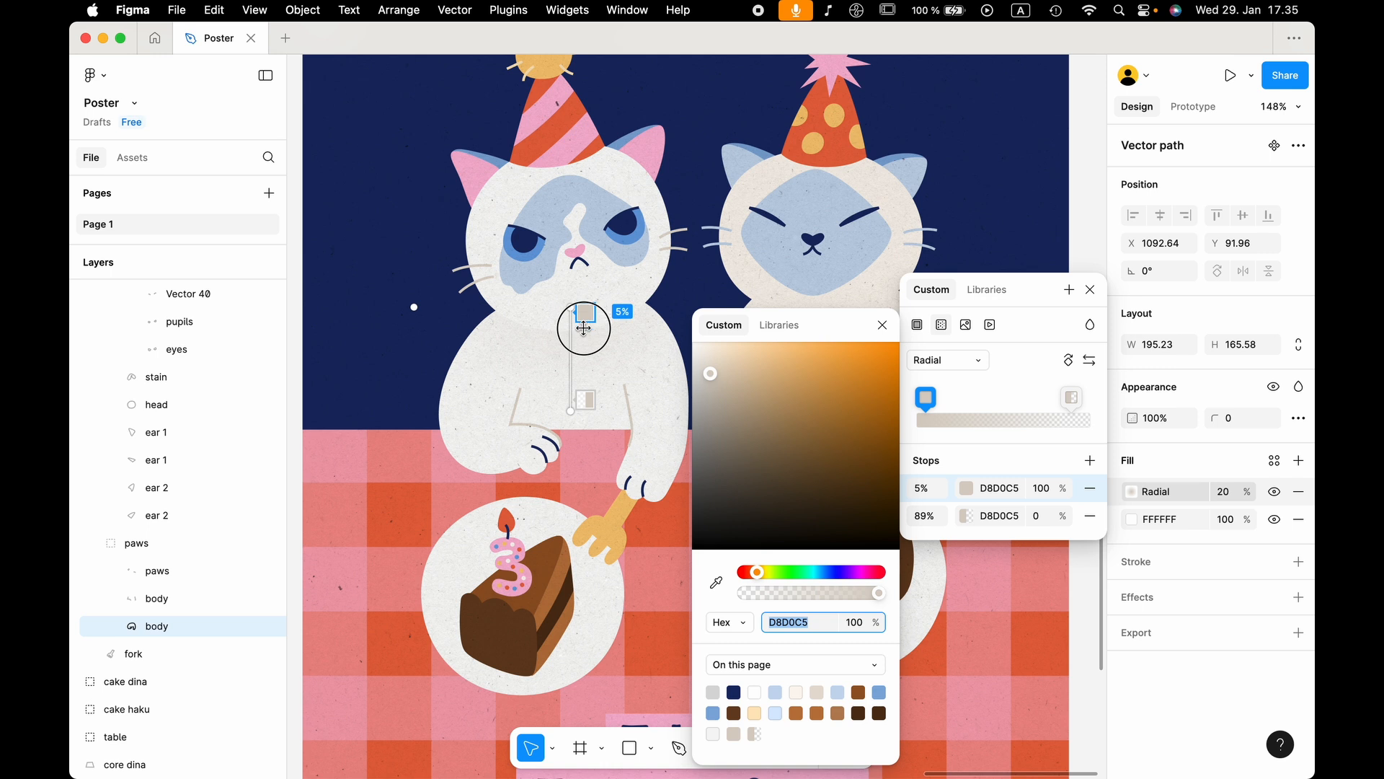
pyautogui.moveTo(585, 324); pyautogui.dragTo(585, 338)
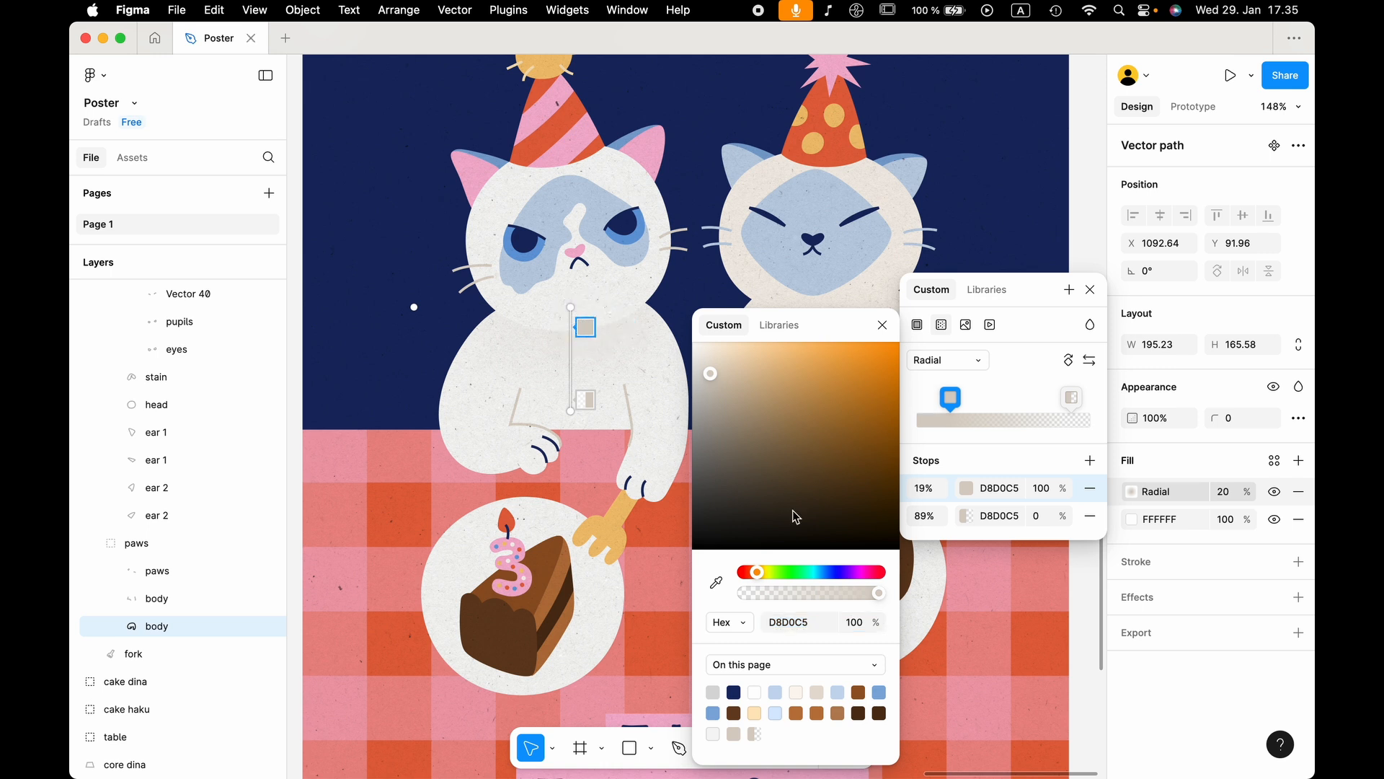
pyautogui.moveTo(717, 366); pyautogui.dragTo(720, 391)
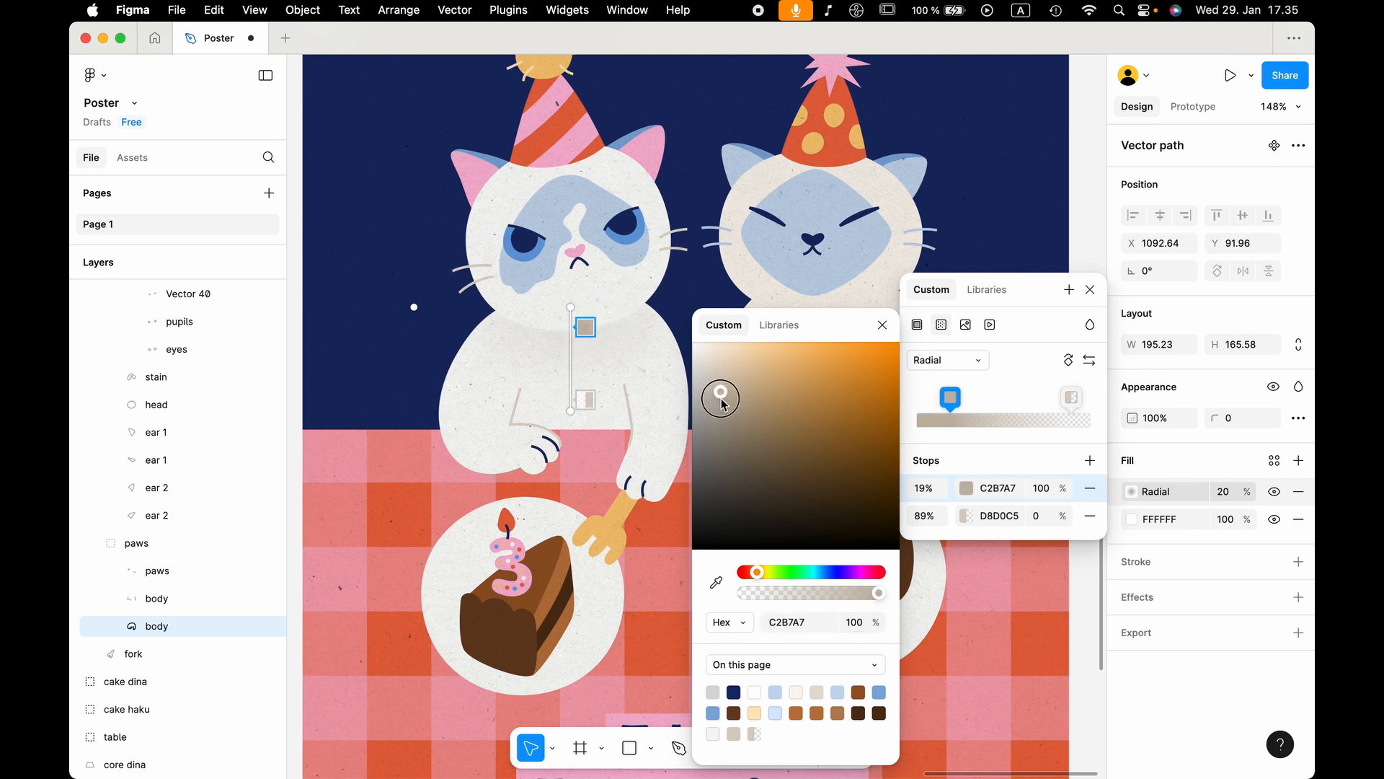
pyautogui.moveTo(415, 307); pyautogui.dragTo(452, 309)
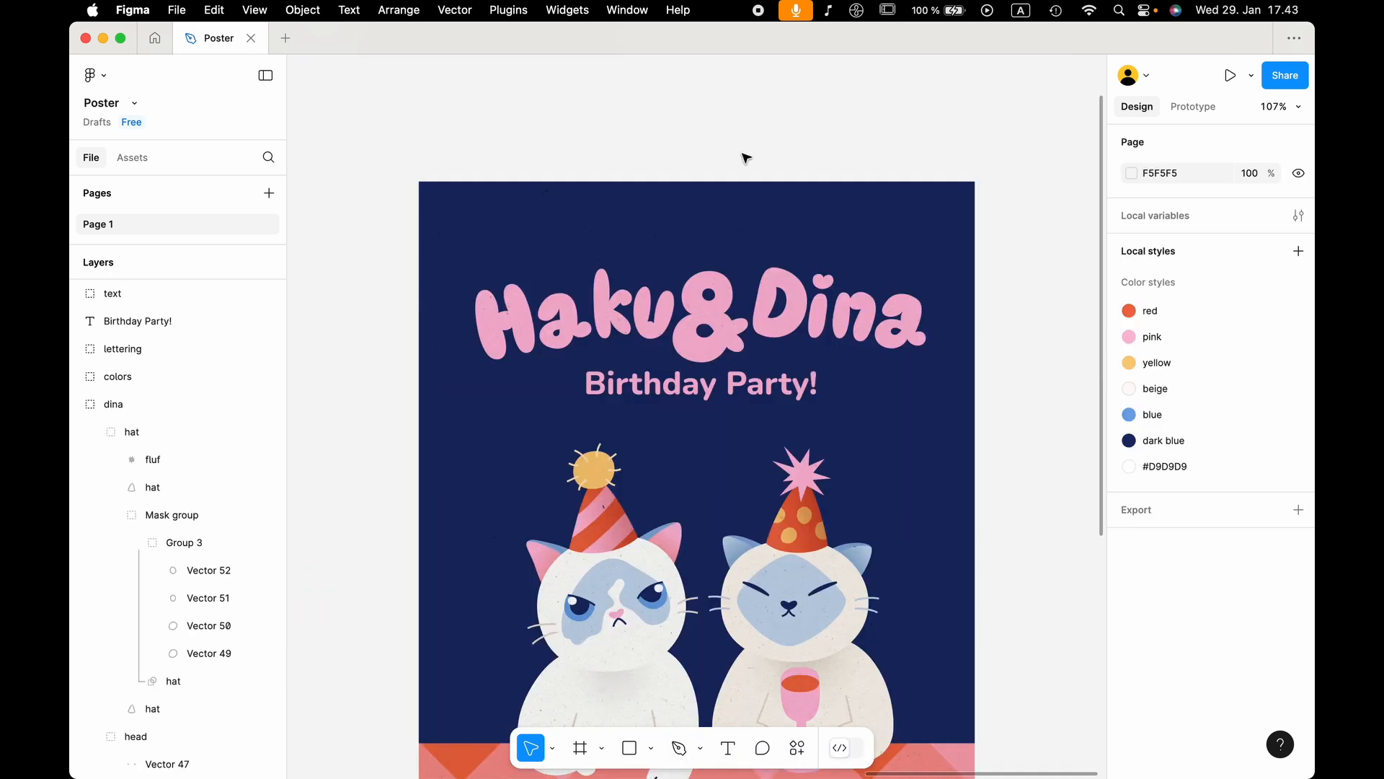
# Examine the separate letter shapes inside the title lettering group one by one.
pyautogui.click(718, 332)
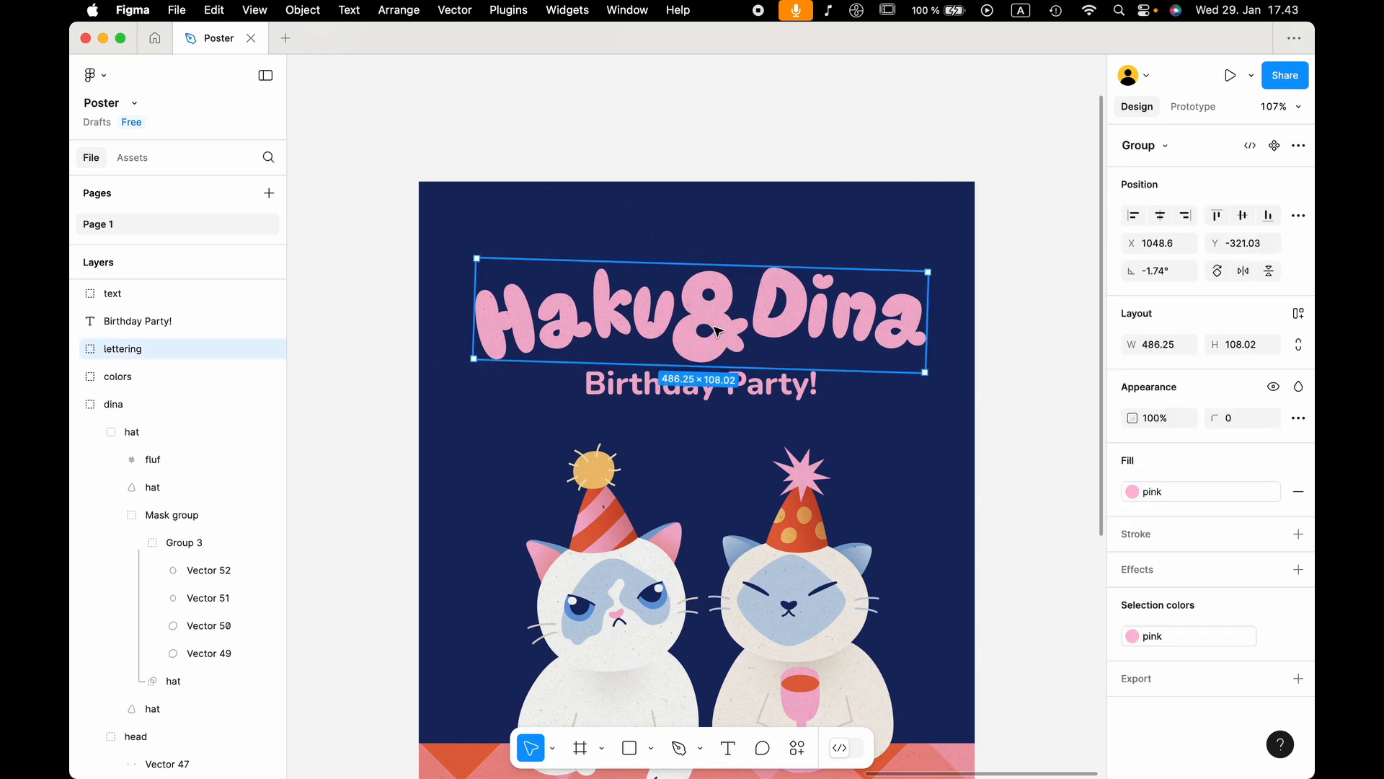
pyautogui.scroll(-1, 718, 332)
pyautogui.rightClick(717, 332)
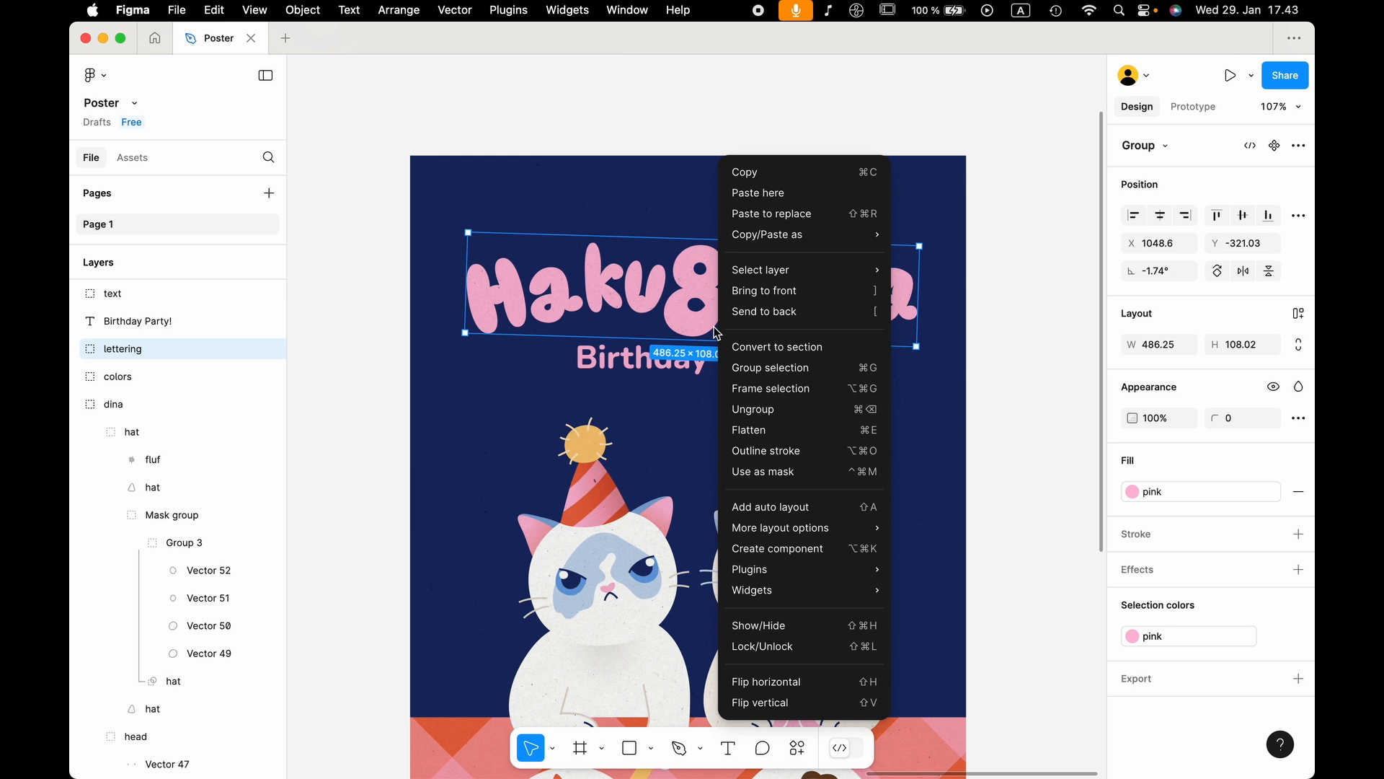
pyautogui.doubleClick(693, 315)
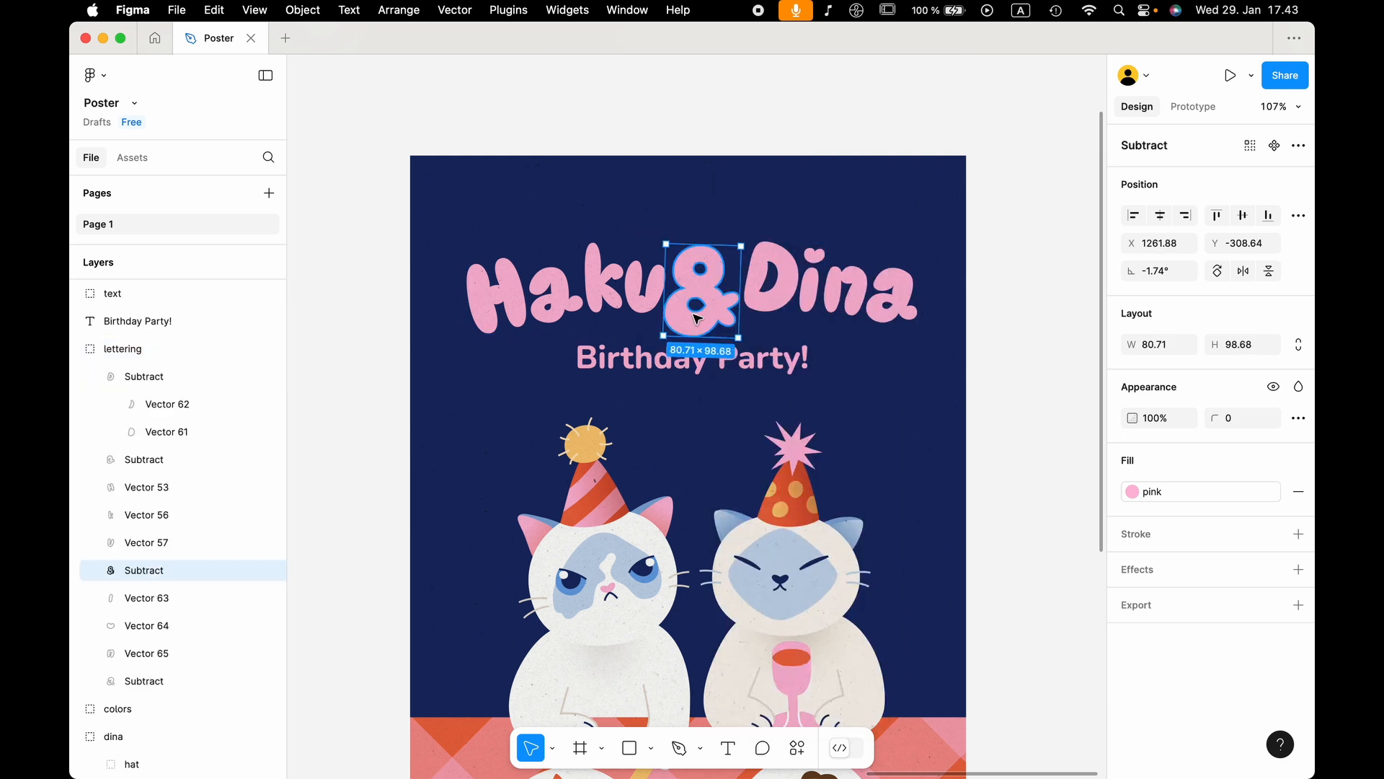
pyautogui.click(513, 314)
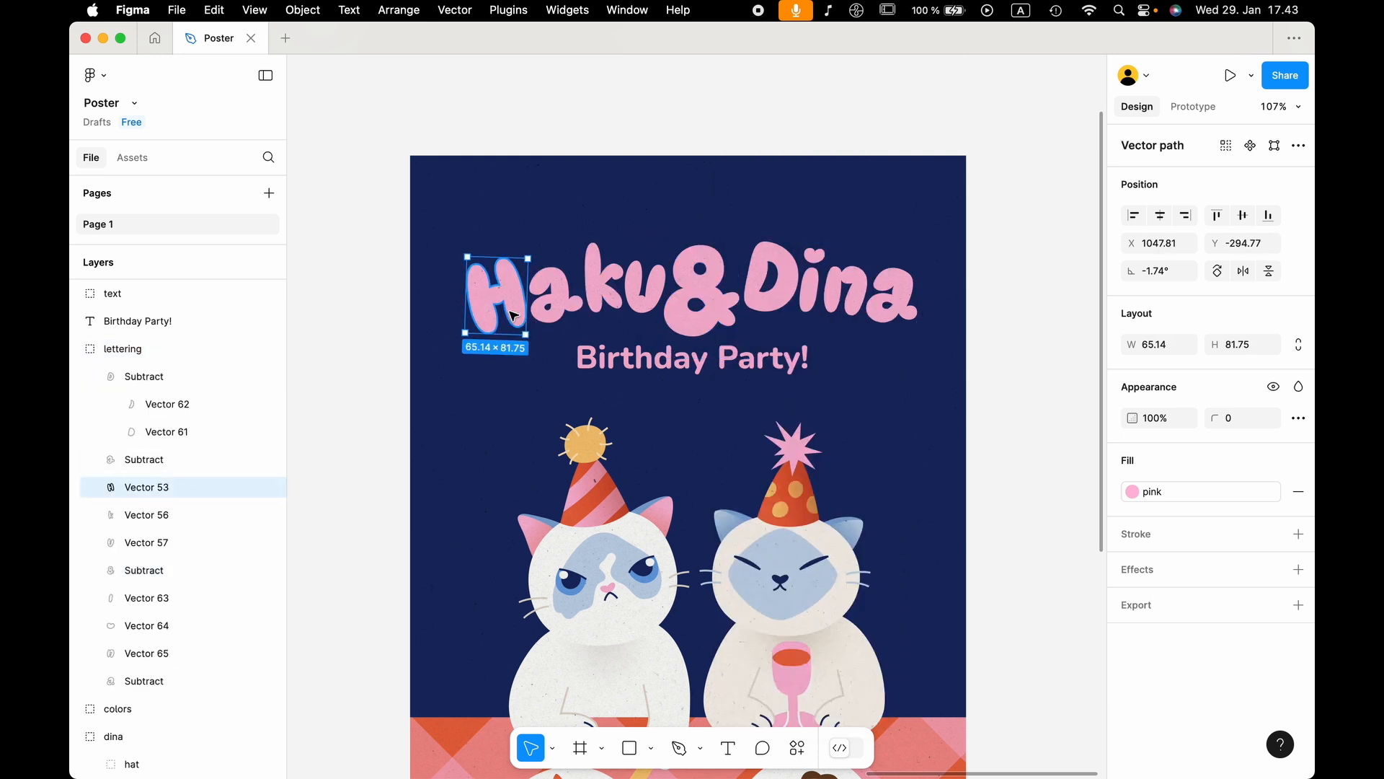
pyautogui.click(555, 312)
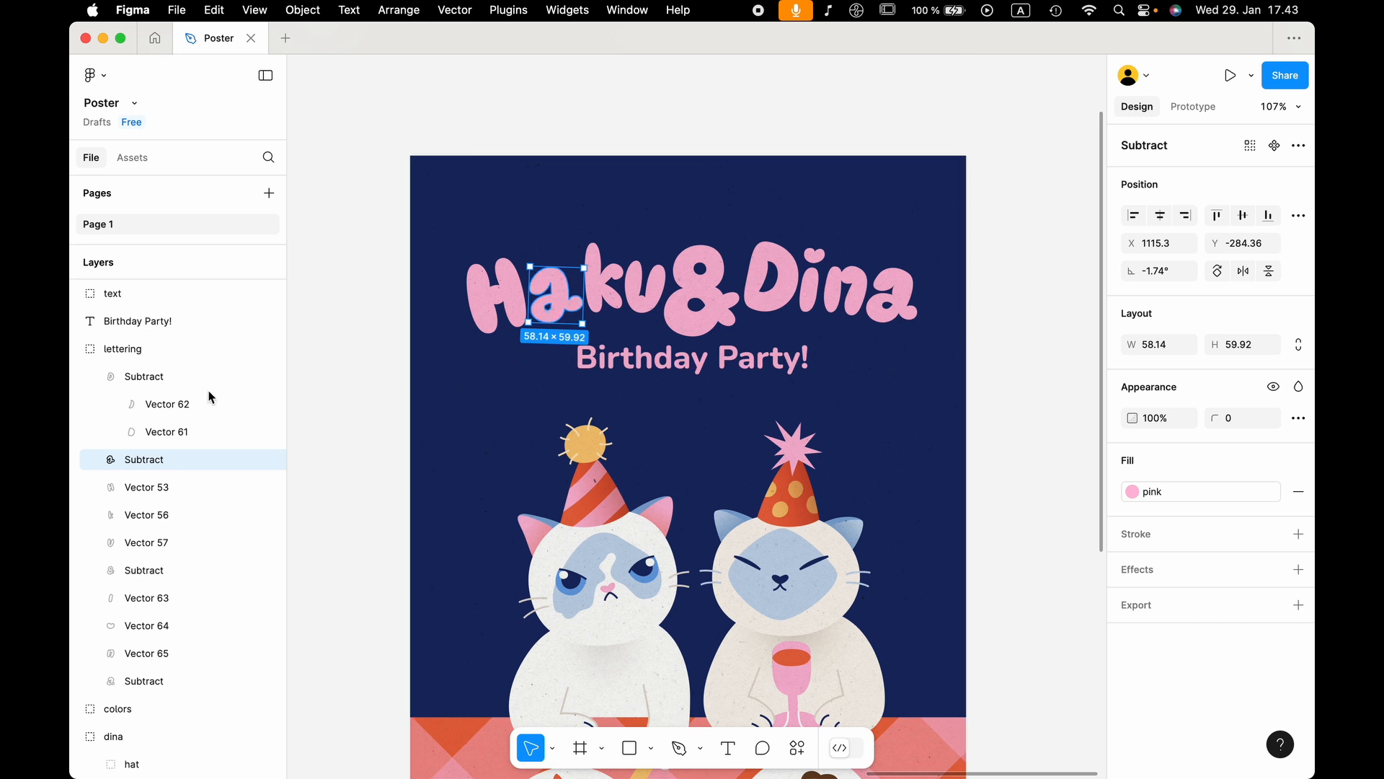
pyautogui.click(609, 282)
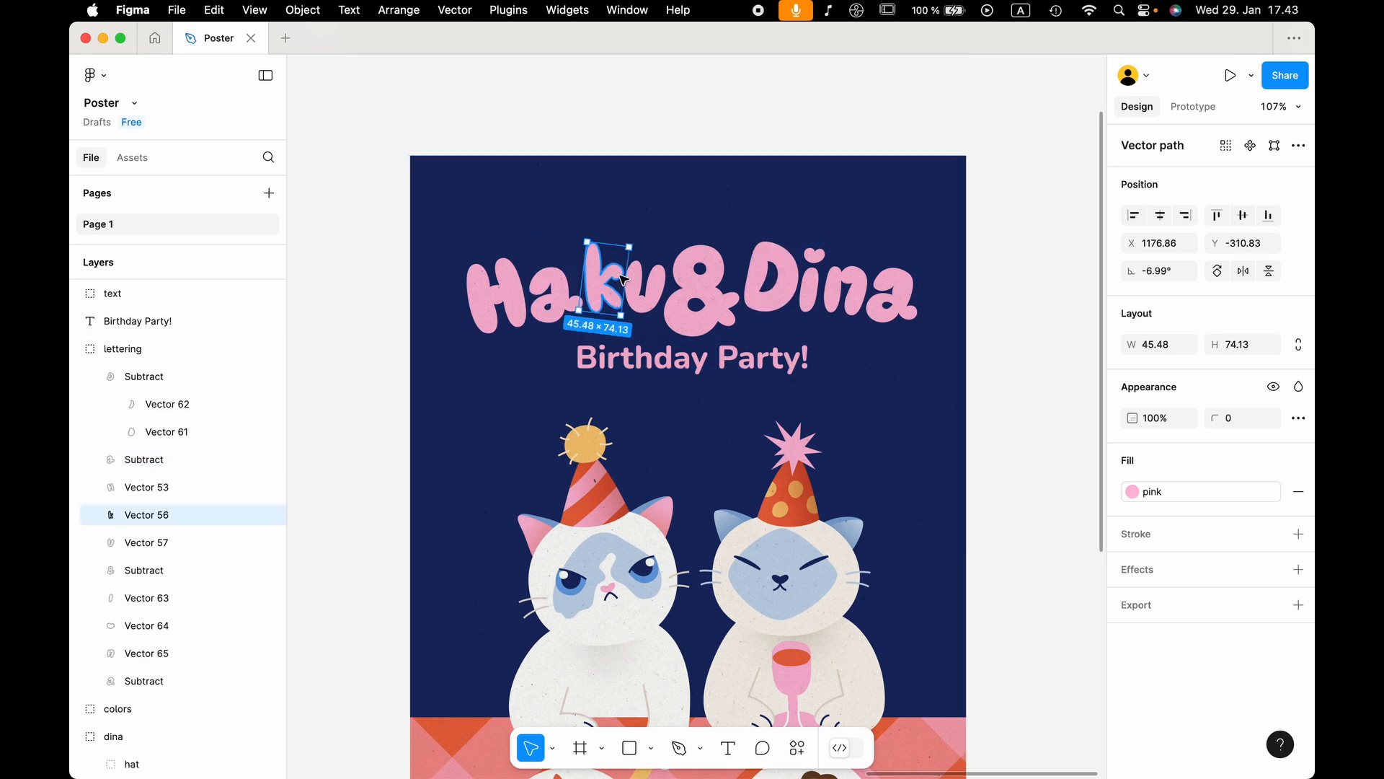
pyautogui.click(660, 285)
pyautogui.click(703, 280)
pyautogui.click(770, 278)
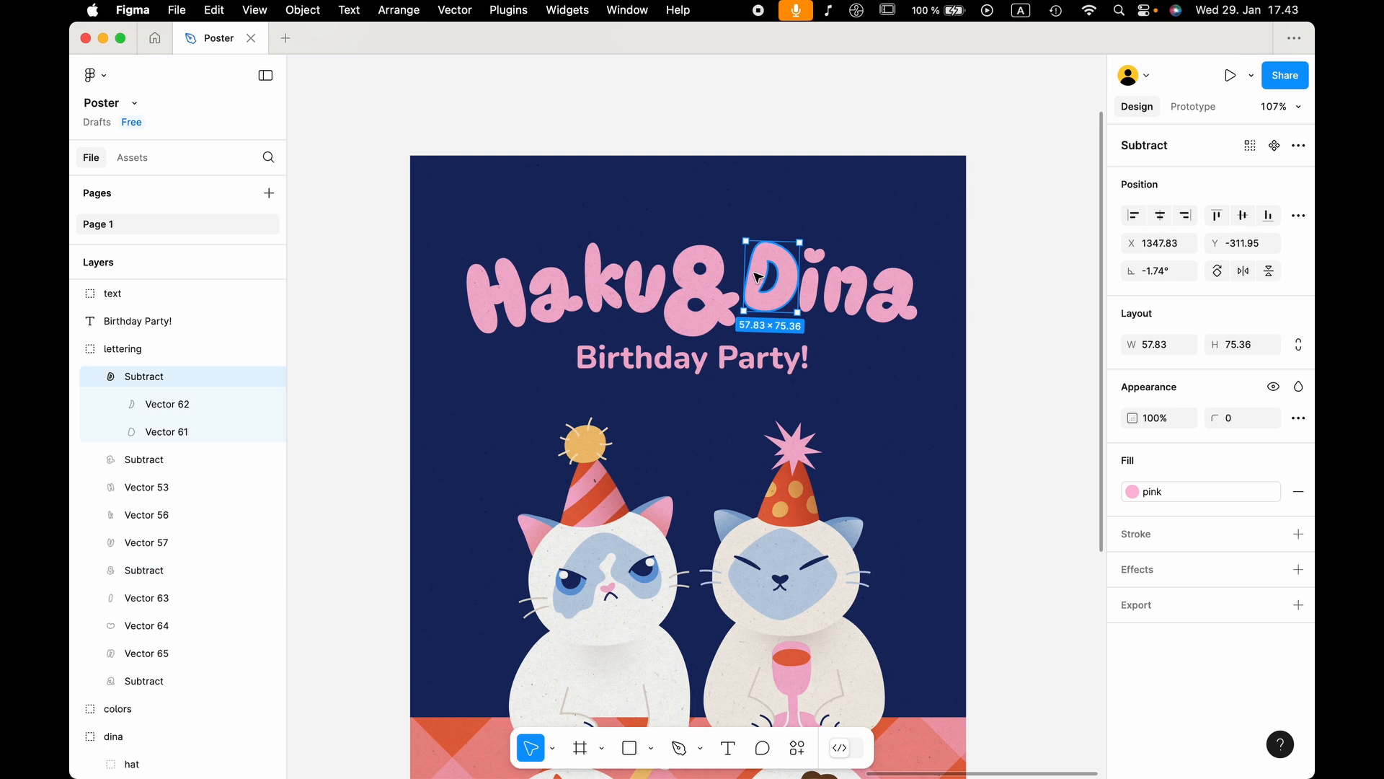
pyautogui.click(844, 292)
pyautogui.click(890, 296)
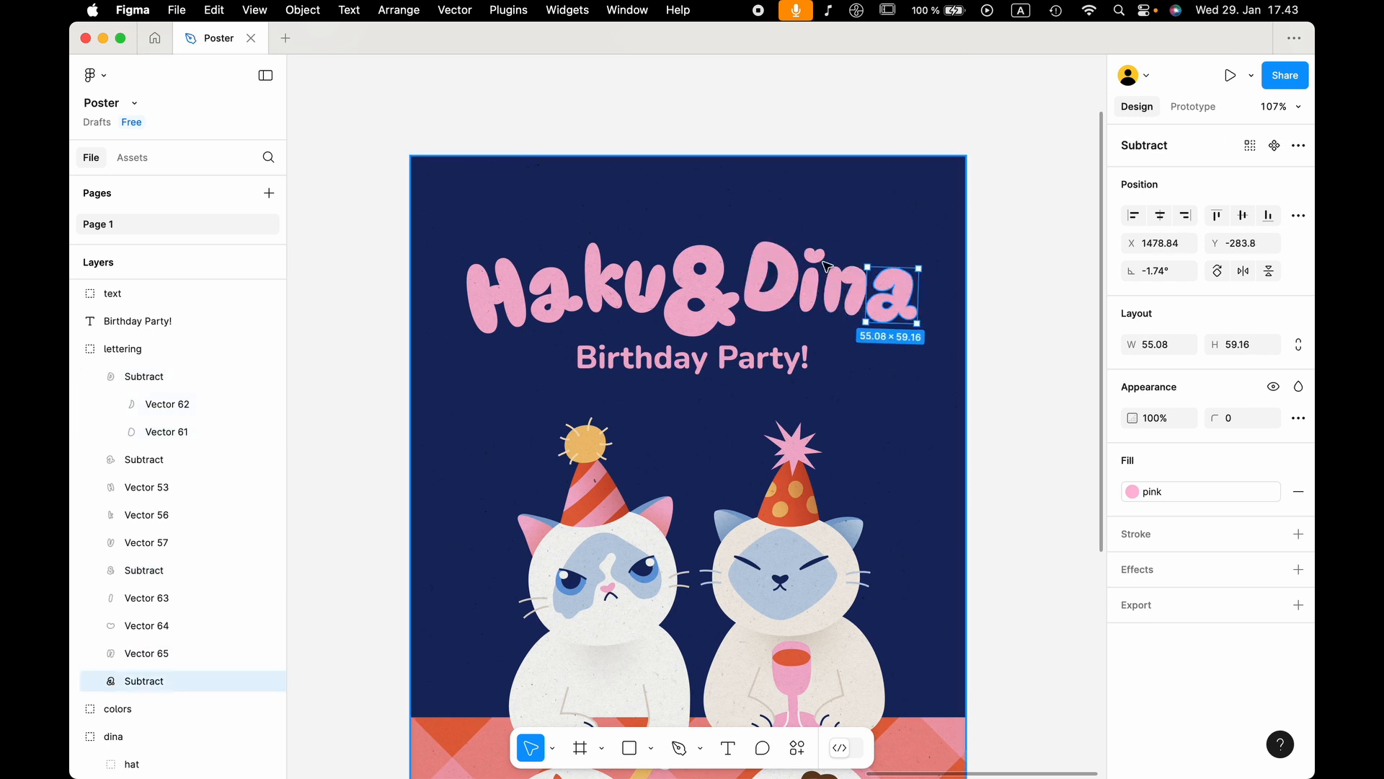
pyautogui.click(815, 254)
pyautogui.click(822, 290)
pyautogui.scroll(5, 760, 286)
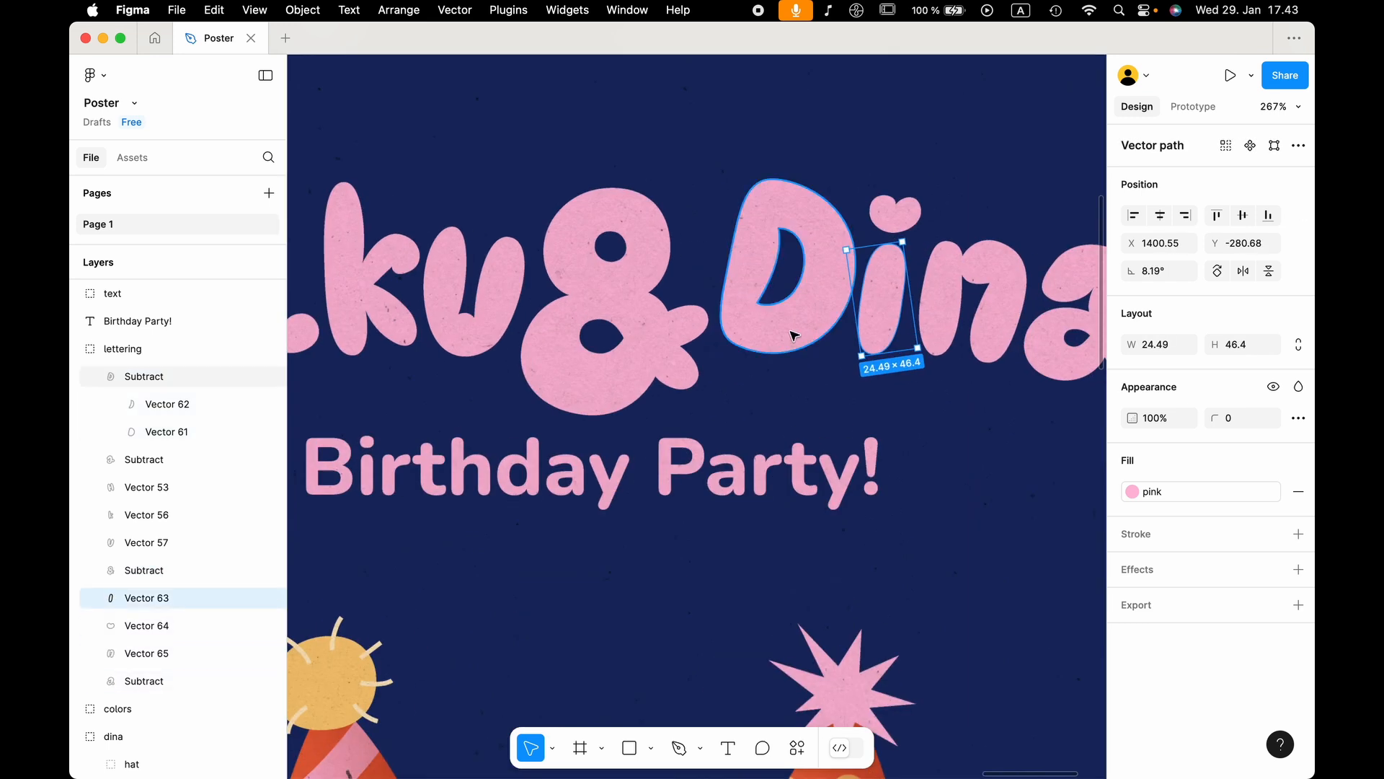
# Flatten the title lettering group into a single vector path and rename its layer "lettering".
pyautogui.scroll(-5, 793, 331)
pyautogui.click(832, 186)
pyautogui.click(811, 320)
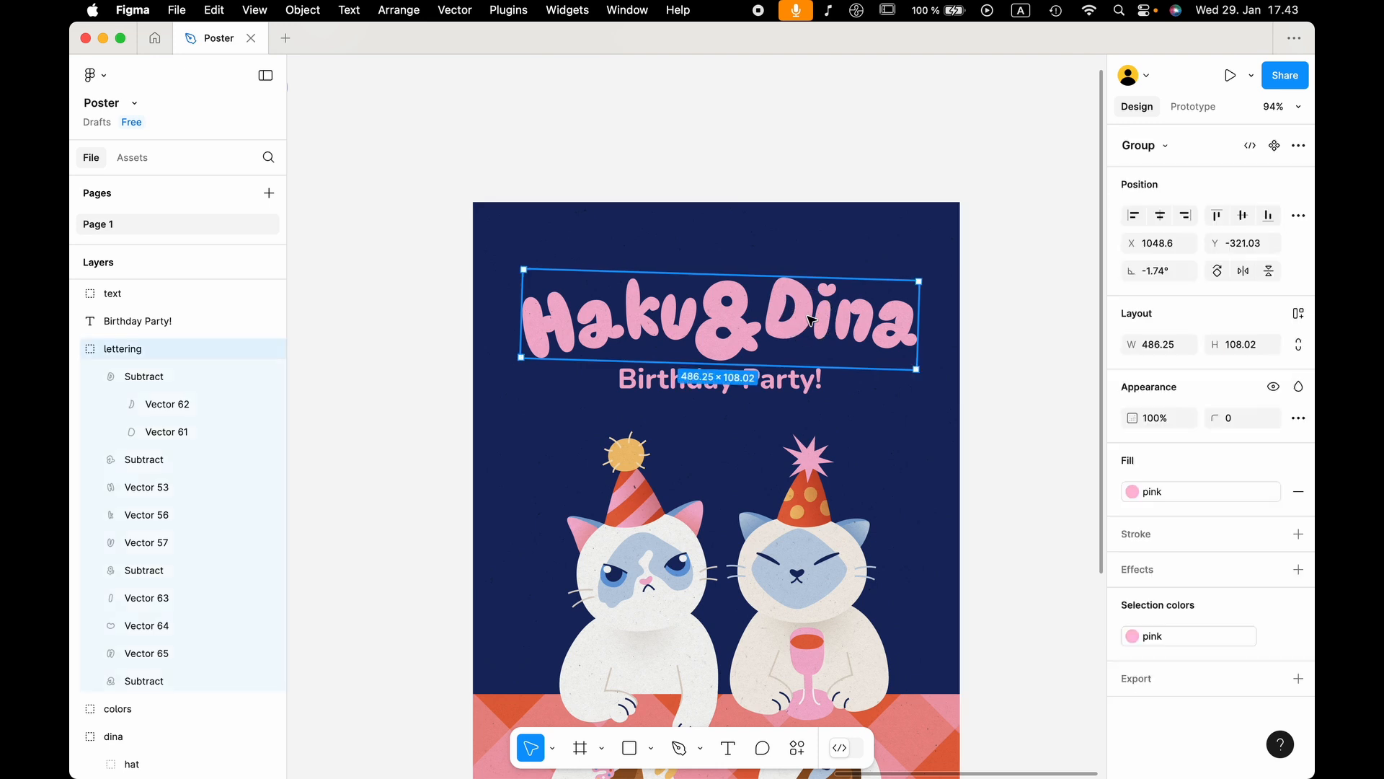
pyautogui.scroll(5, 811, 320)
pyautogui.scroll(-2, 811, 320)
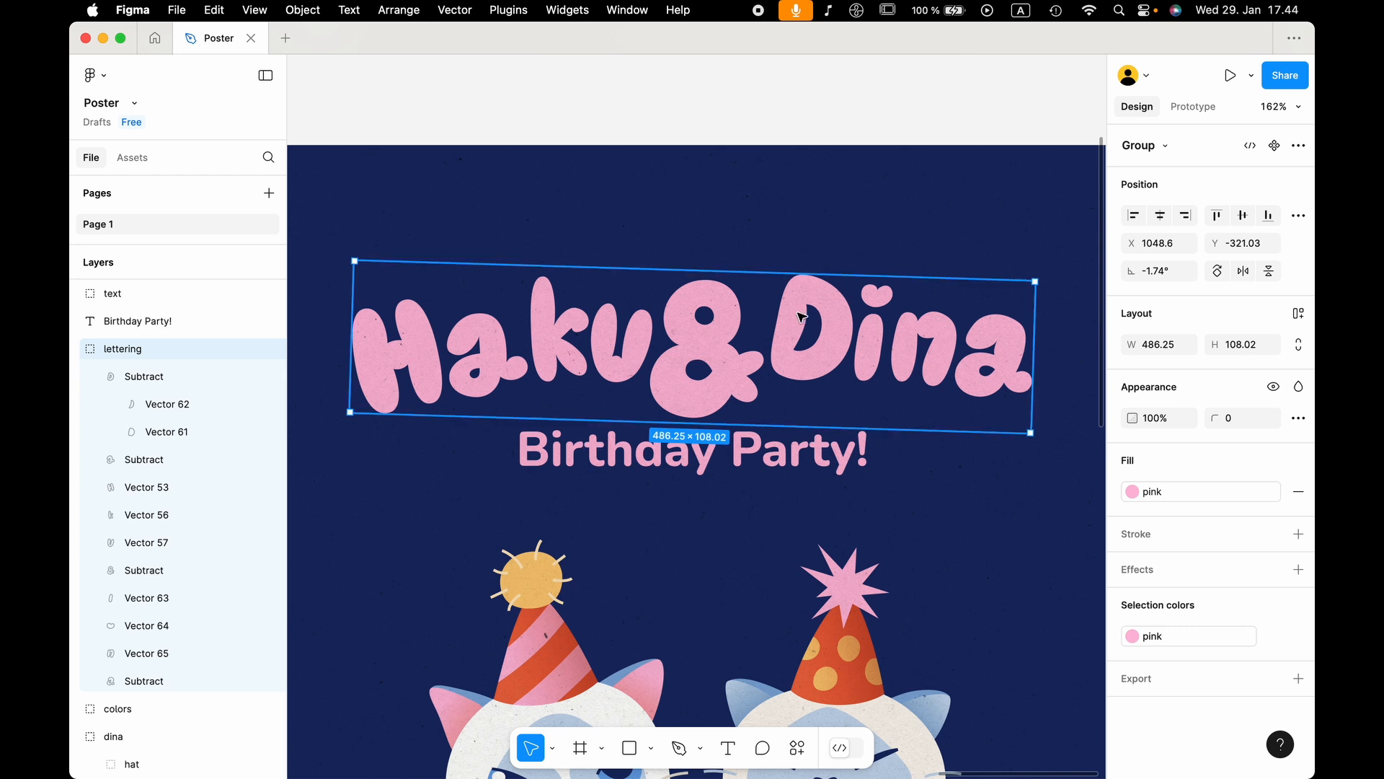
pyautogui.rightClick(802, 317)
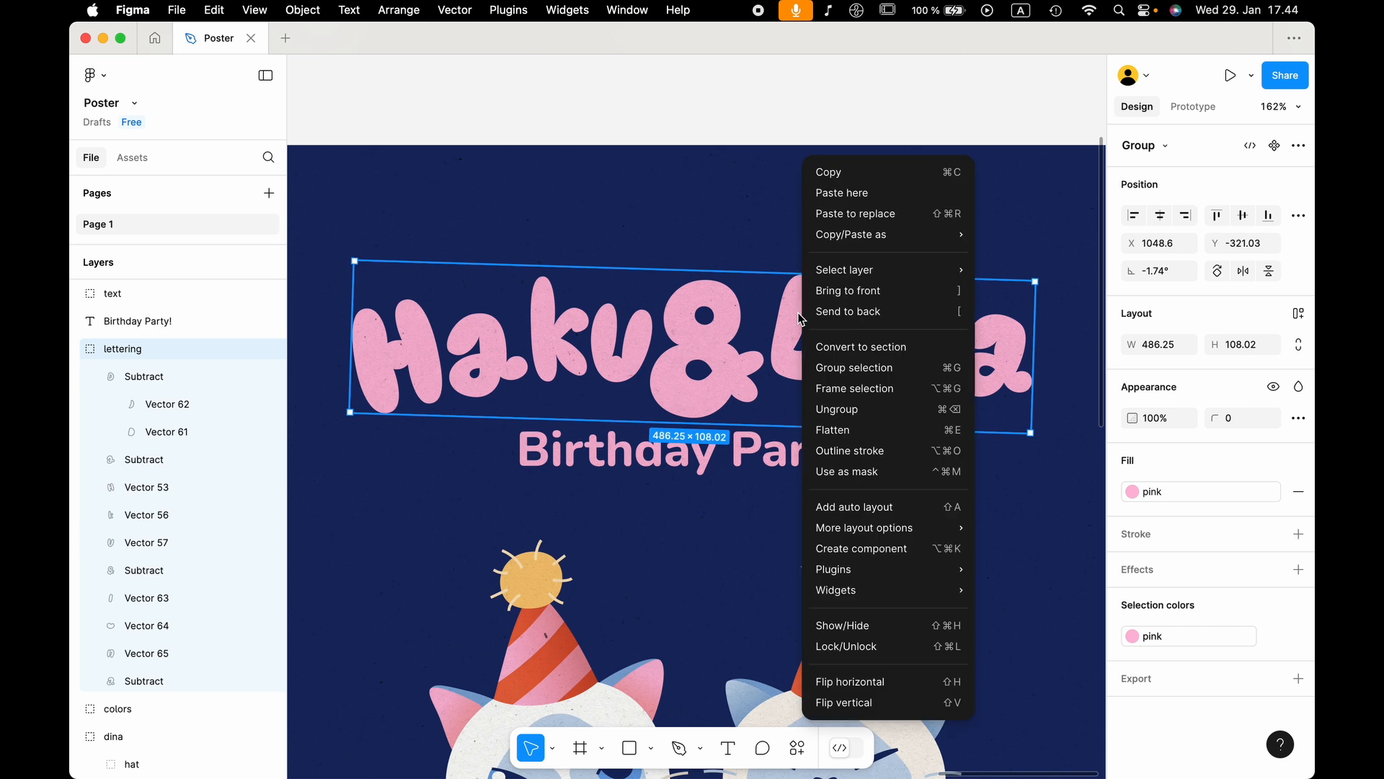
pyautogui.click(846, 435)
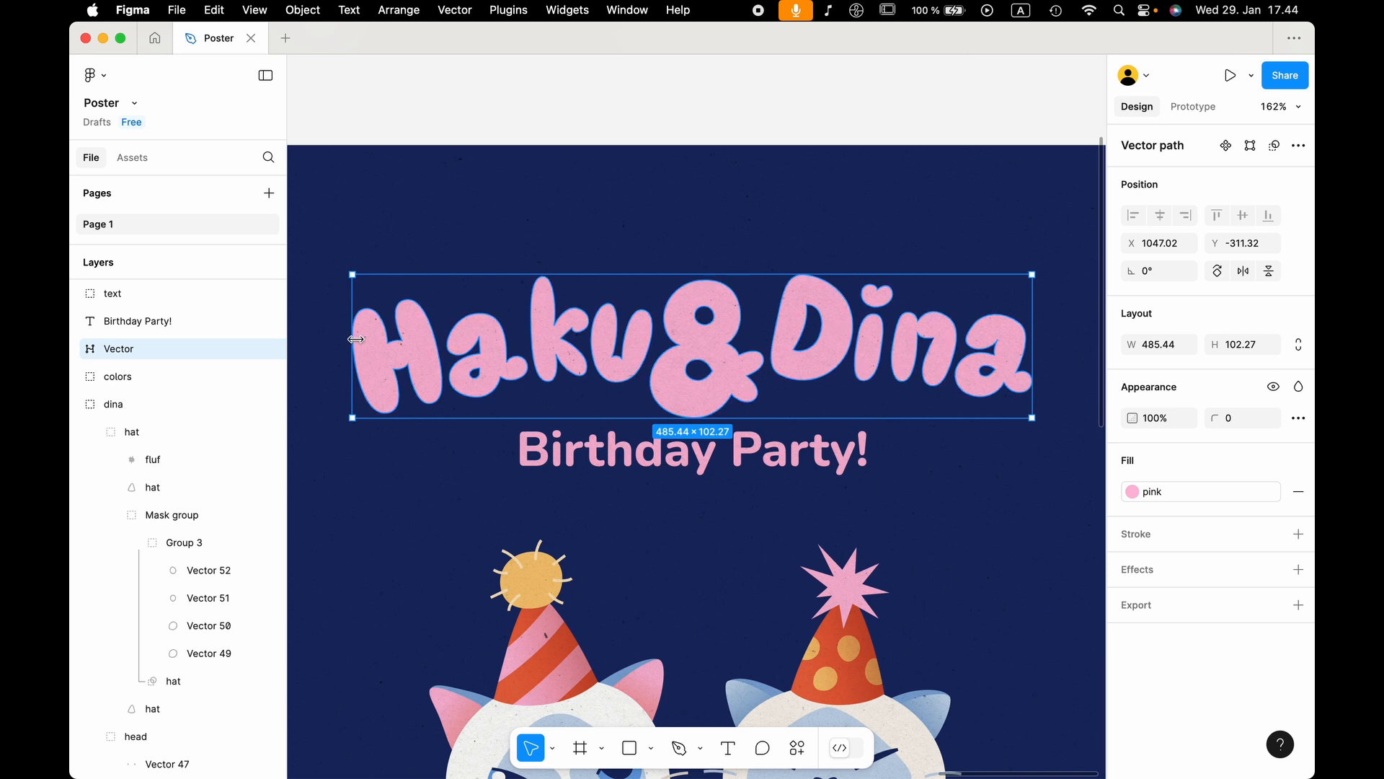
pyautogui.doubleClick(128, 353)
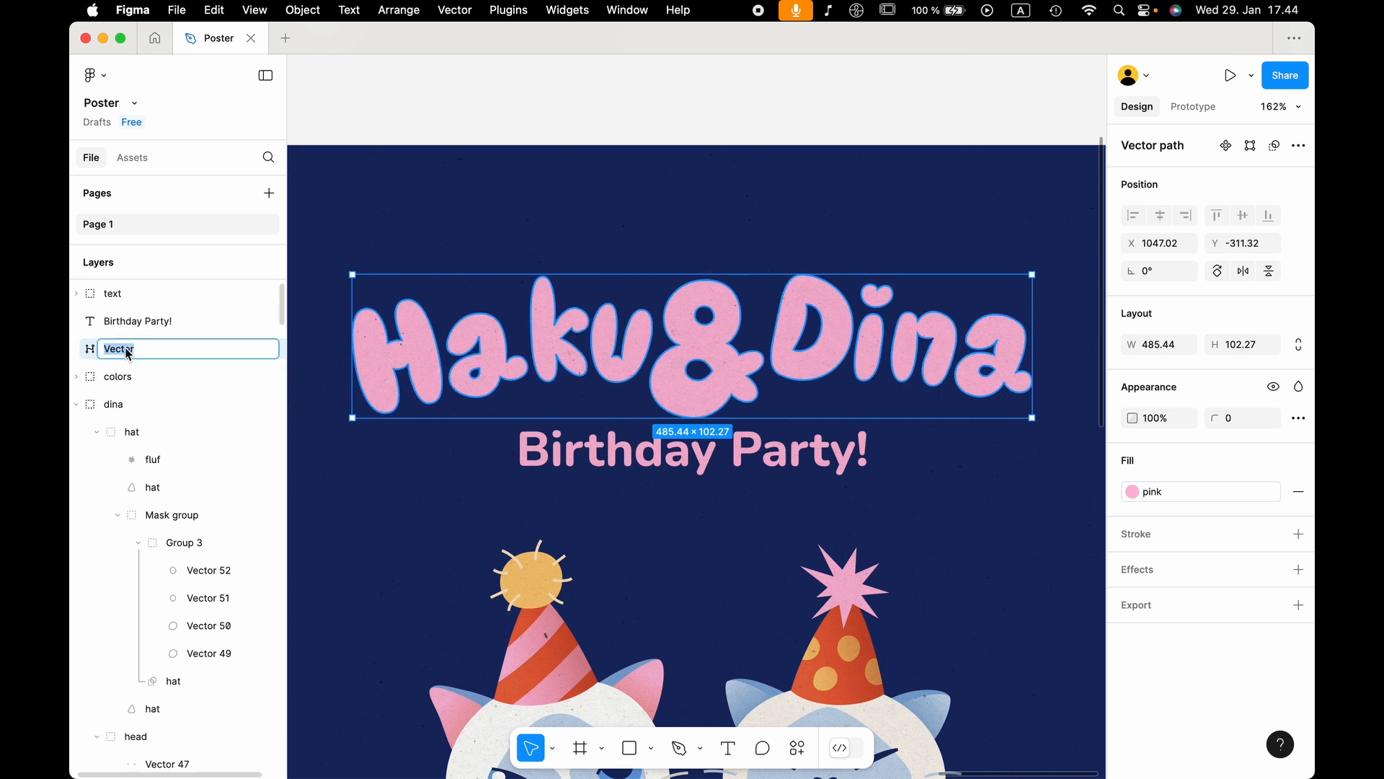
pyautogui.write('lettering')
pyautogui.press('Return')
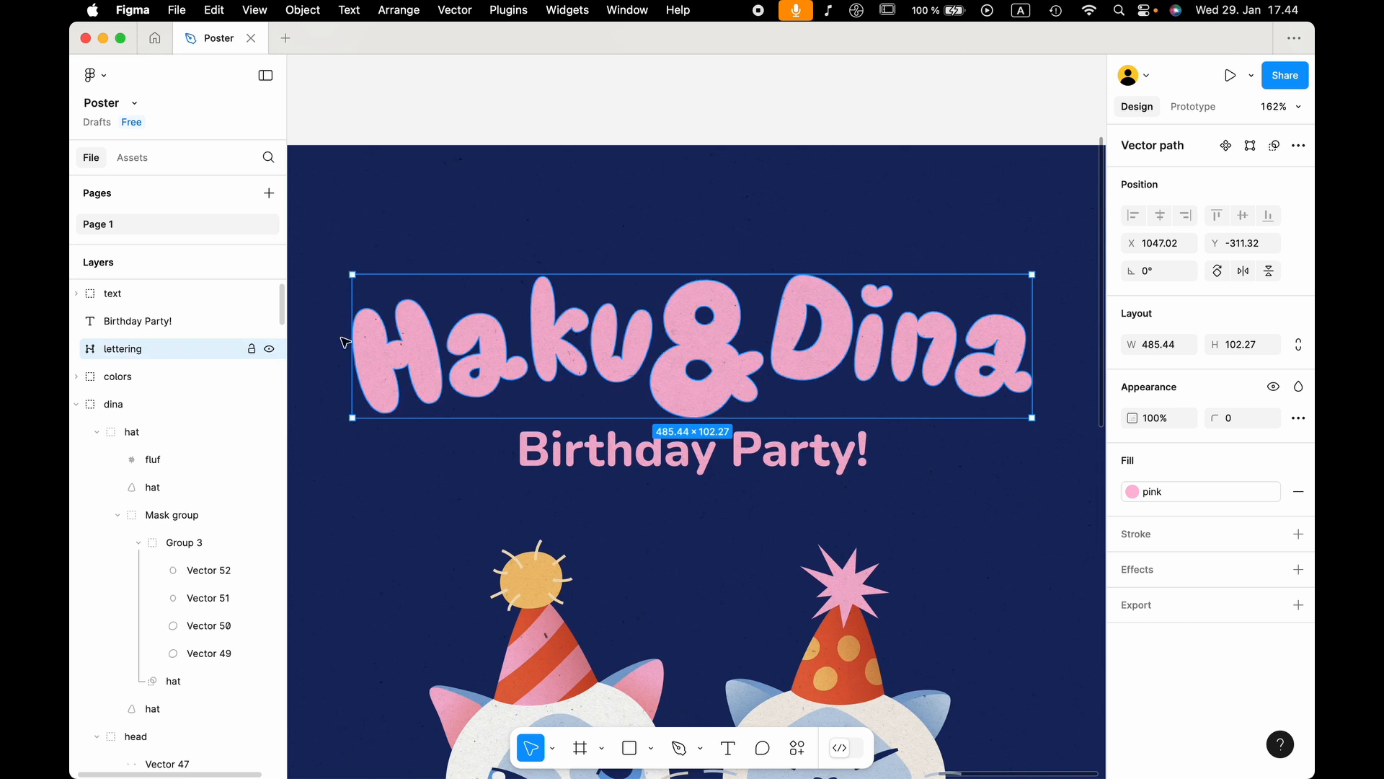
# Inspect the anchor points of the flattened title lettering in vector edit mode, and leave edit mode.
pyautogui.click(1251, 147)
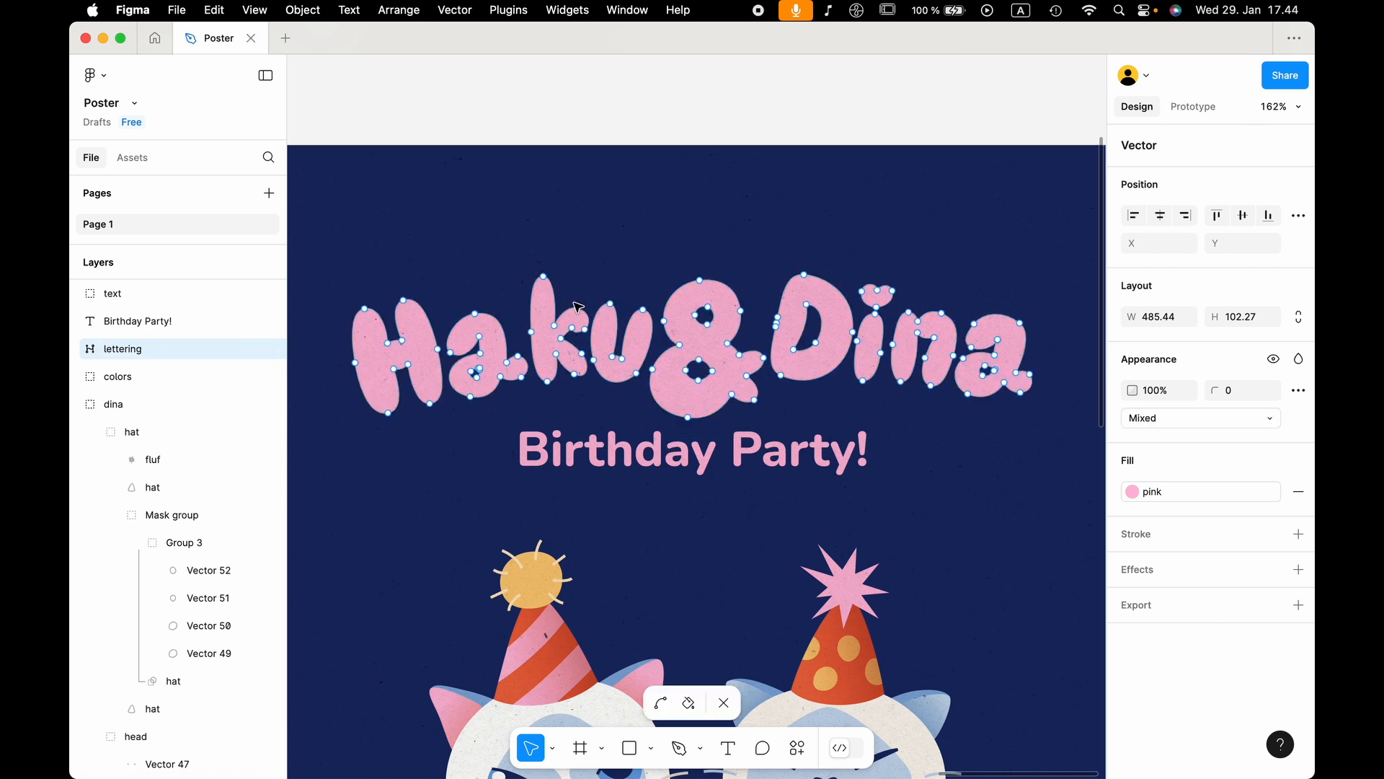
pyautogui.scroll(5, 576, 307)
pyautogui.hscroll(5, 577, 306)
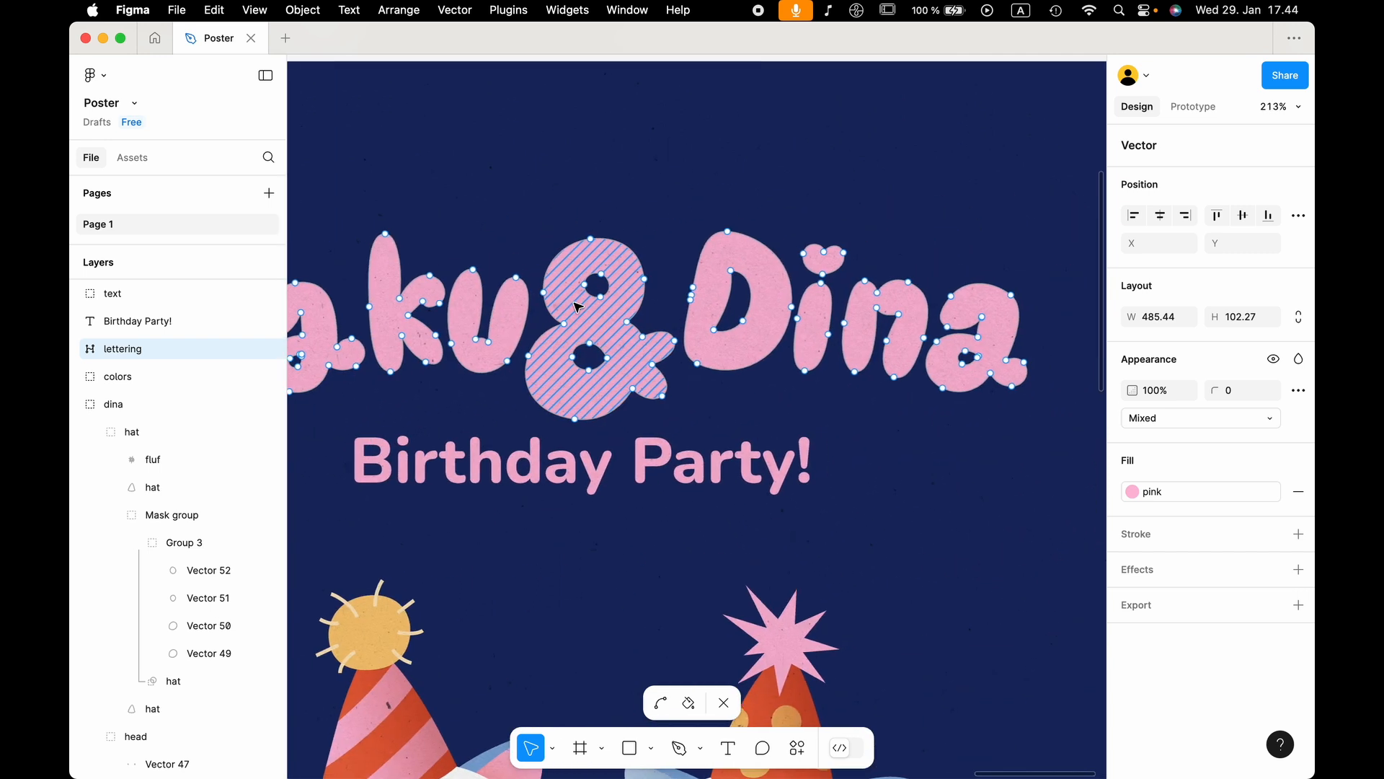
pyautogui.scroll(2, 676, 186)
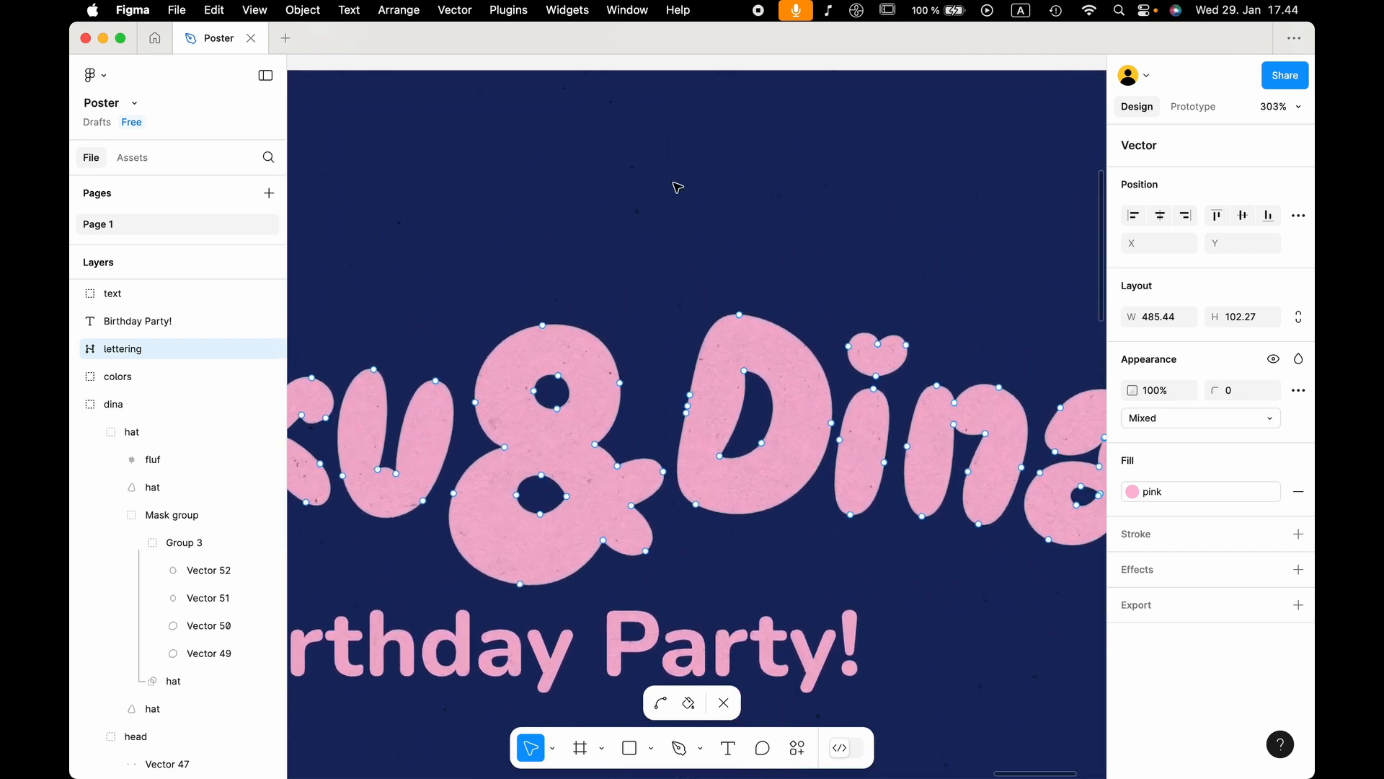
pyautogui.scroll(3, 946, 444)
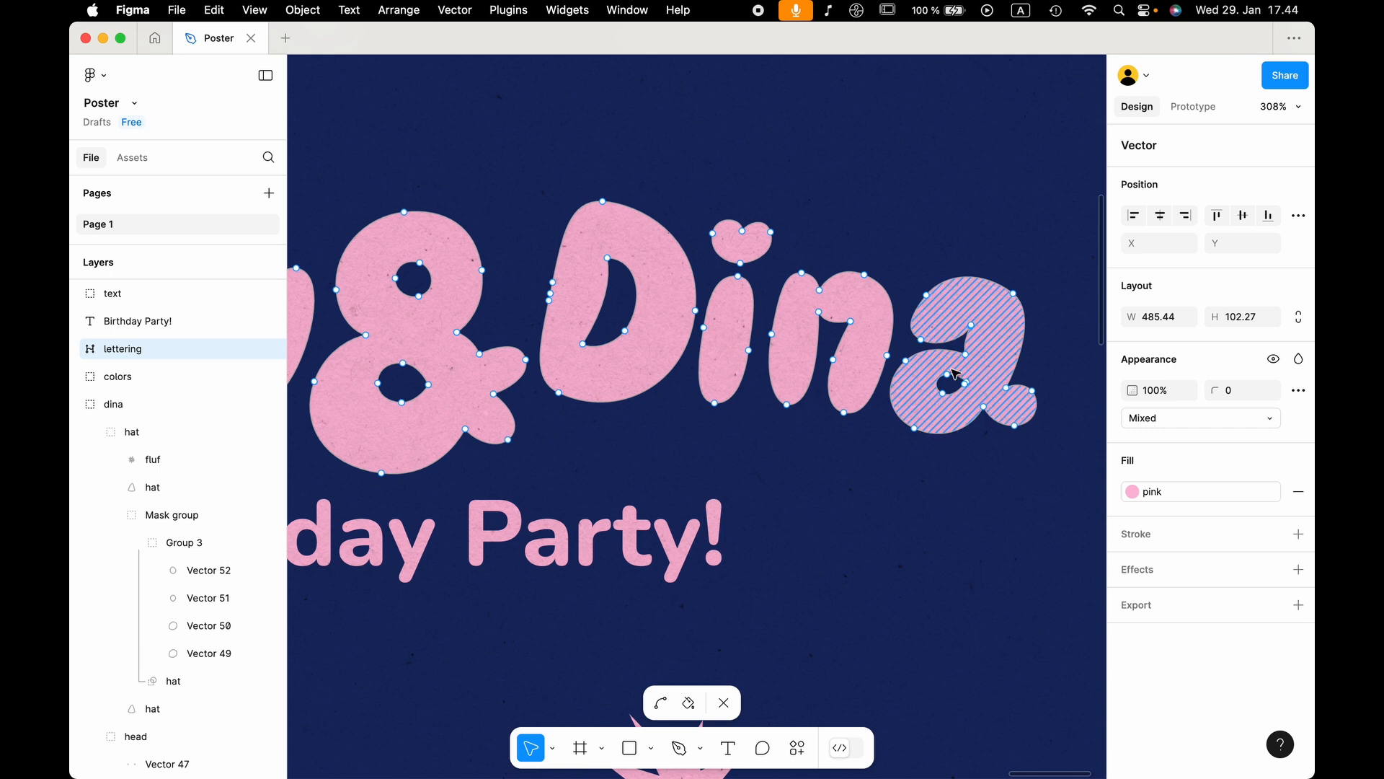
pyautogui.hscroll(-5, 893, 481)
pyautogui.hscroll(-5, 894, 485)
pyautogui.scroll(-2, 894, 486)
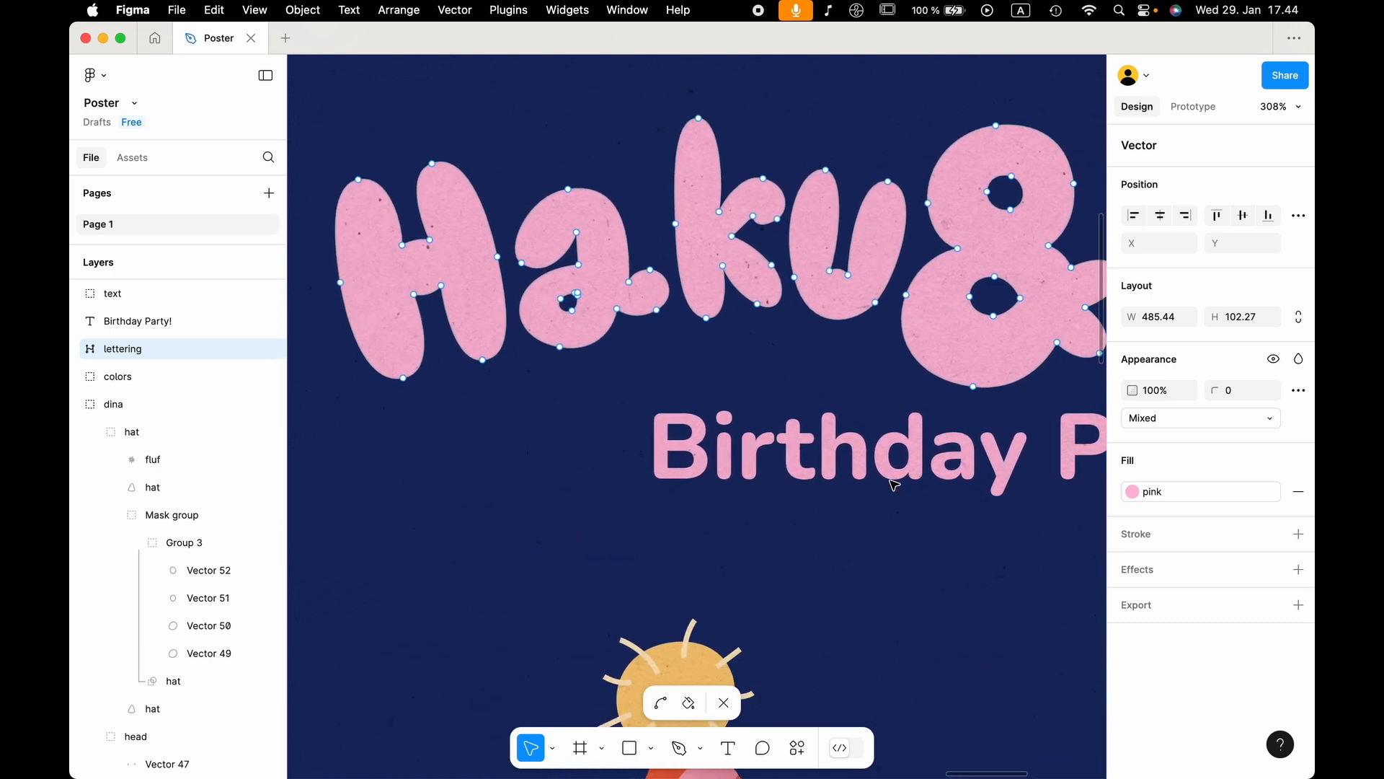
pyautogui.click(548, 345)
pyautogui.moveTo(535, 349); pyautogui.dragTo(579, 354)
pyautogui.doubleClick(589, 390)
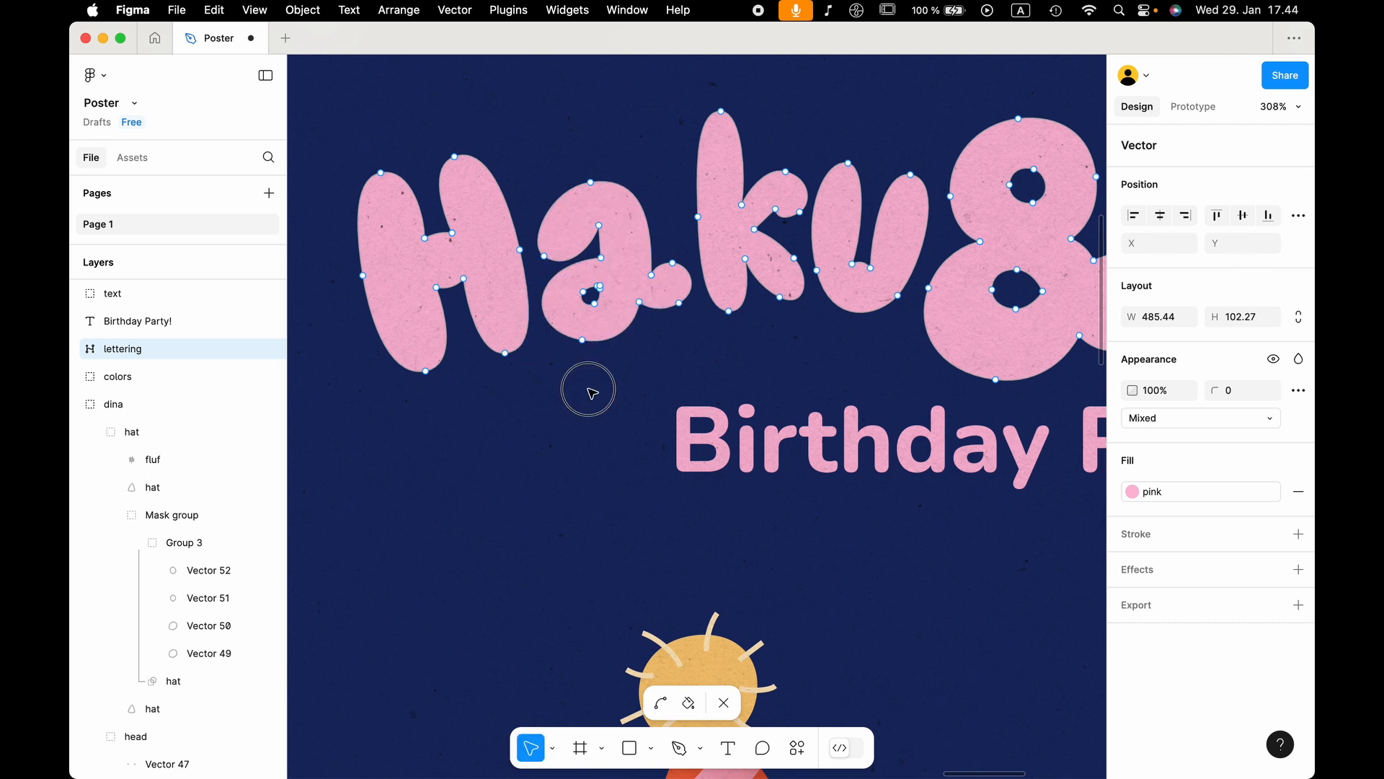
pyautogui.scroll(-5, 589, 390)
pyautogui.scroll(-2, 589, 390)
pyautogui.hscroll(1, 589, 390)
pyautogui.click(1016, 347)
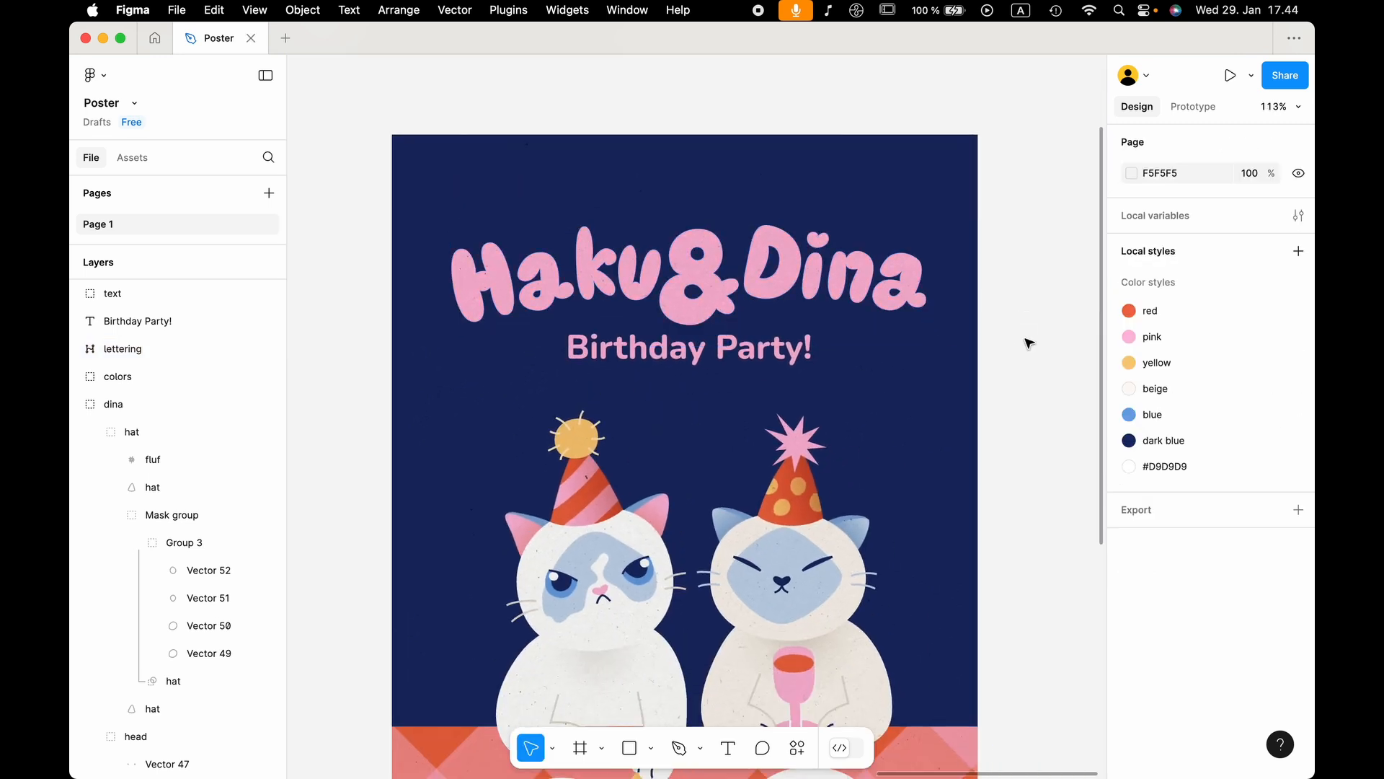
# Flatten the "Birthday Party!" text below the title into a vector path.
pyautogui.scroll(1, 751, 302)
pyautogui.click(751, 302)
pyautogui.scroll(4, 748, 305)
pyautogui.scroll(2, 748, 305)
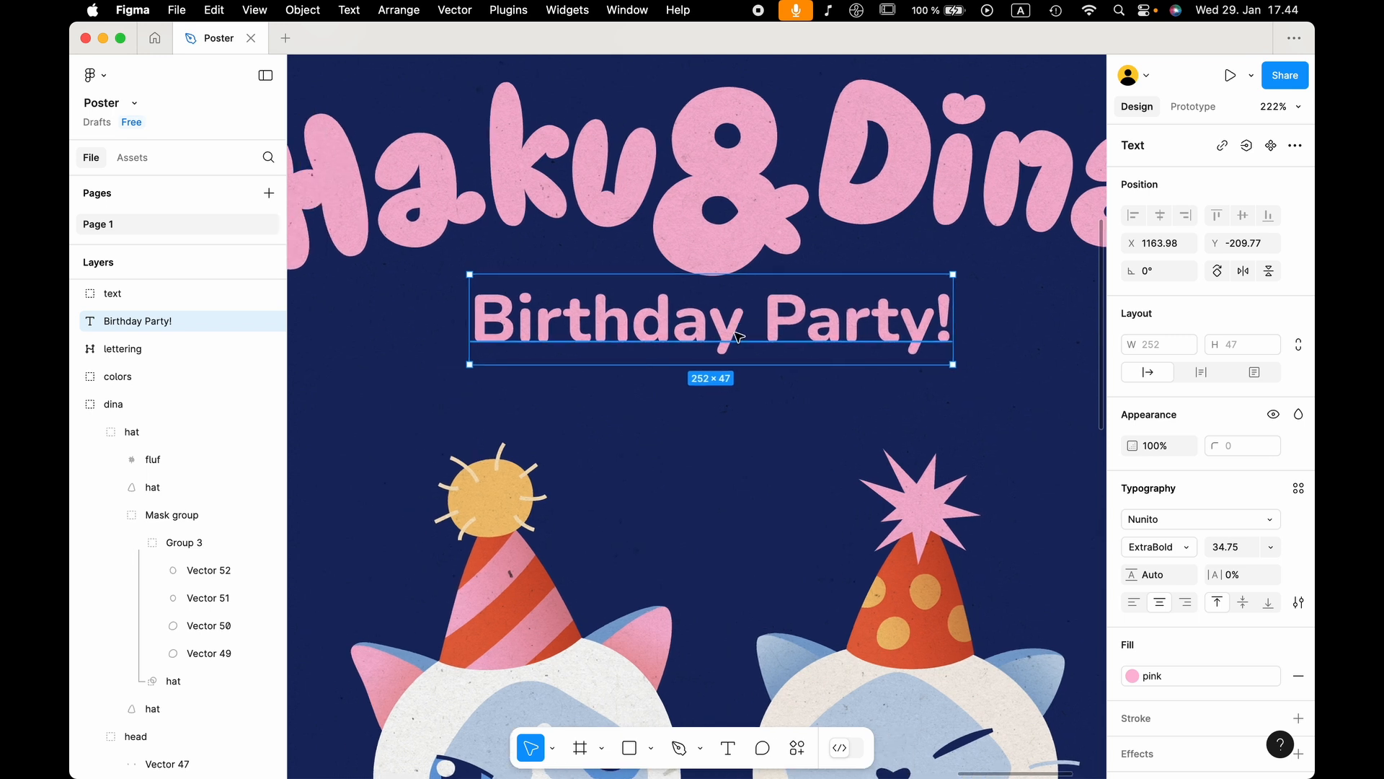
pyautogui.press('super+e')
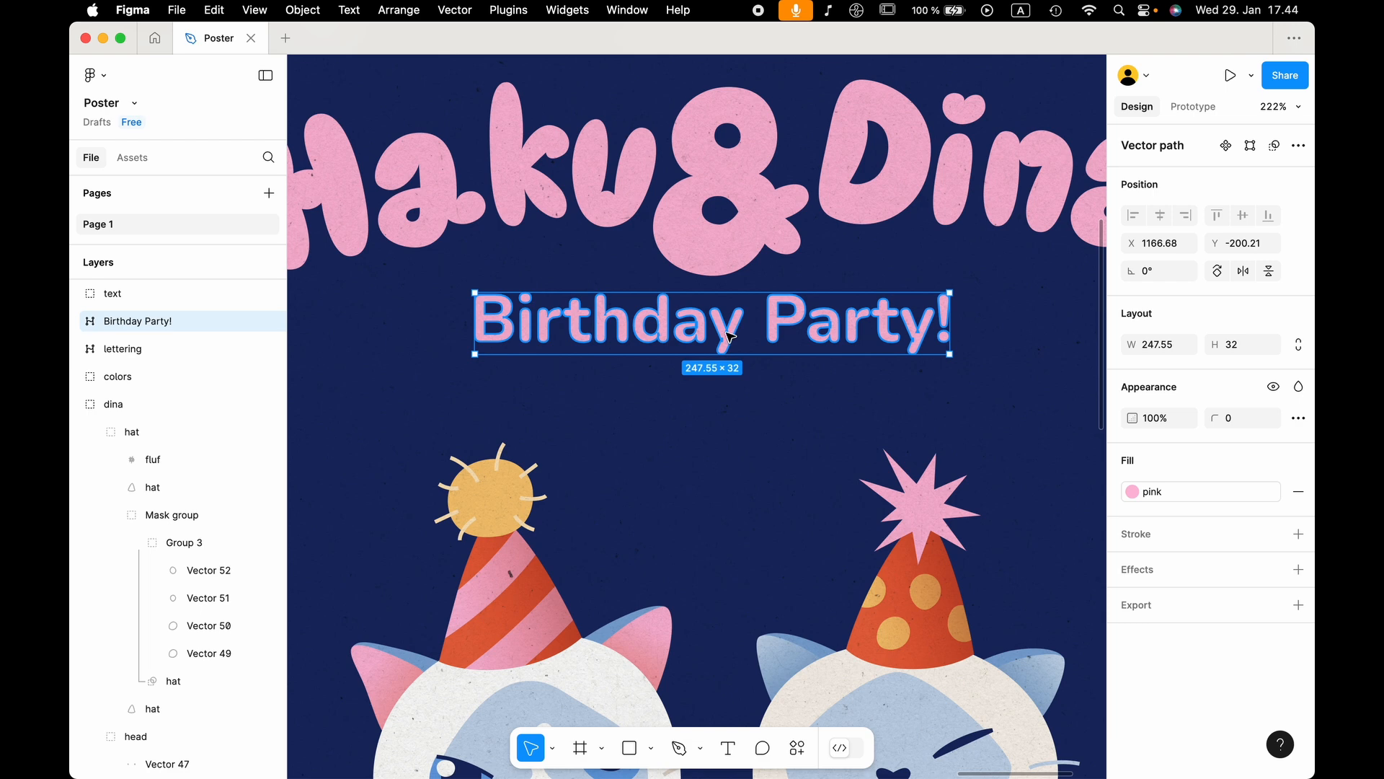
# Inspect the outlines and anchor points of the flattened "Birthday Party!" letters up close, and leave vector editing.
pyautogui.scroll(10, 736, 335)
pyautogui.scroll(5, 736, 337)
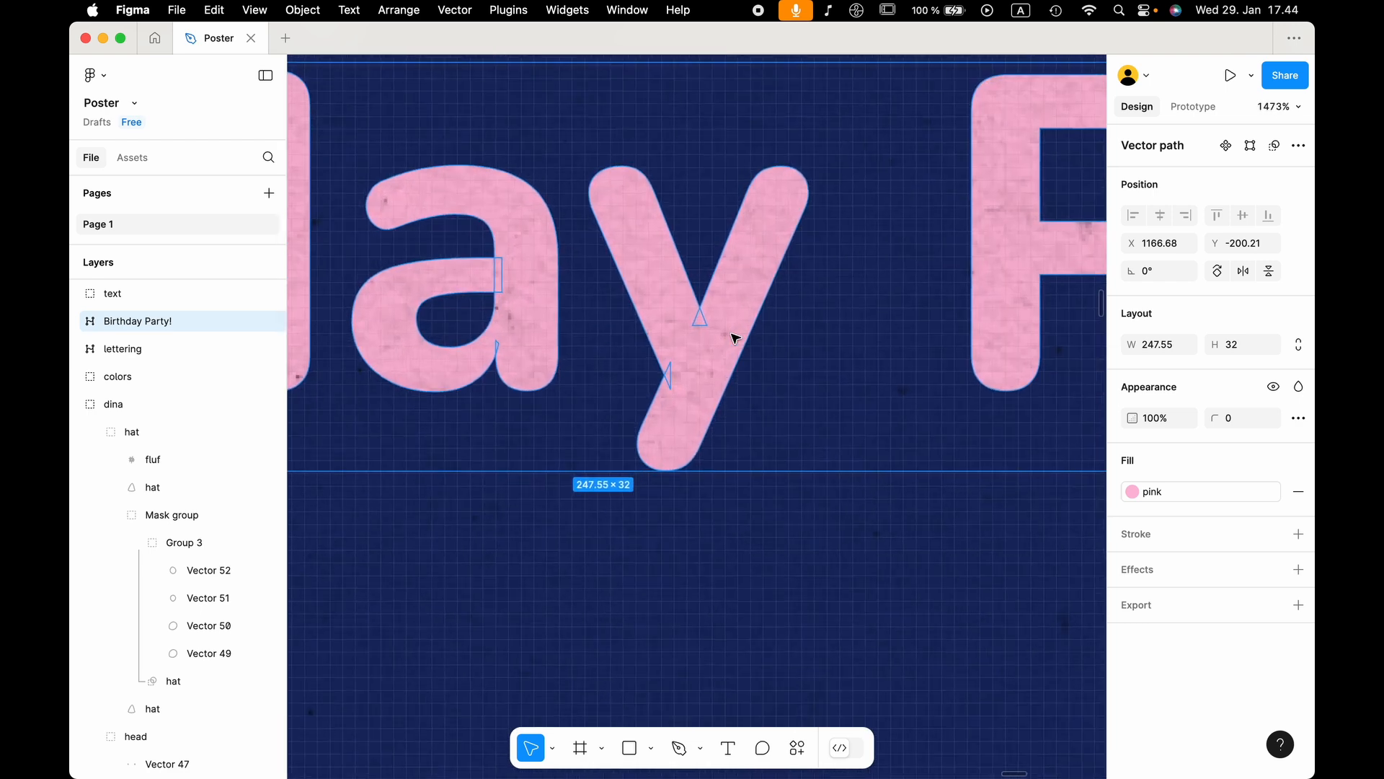
pyautogui.hscroll(-10, 735, 338)
pyautogui.hscroll(-10, 735, 337)
pyautogui.scroll(3, 735, 338)
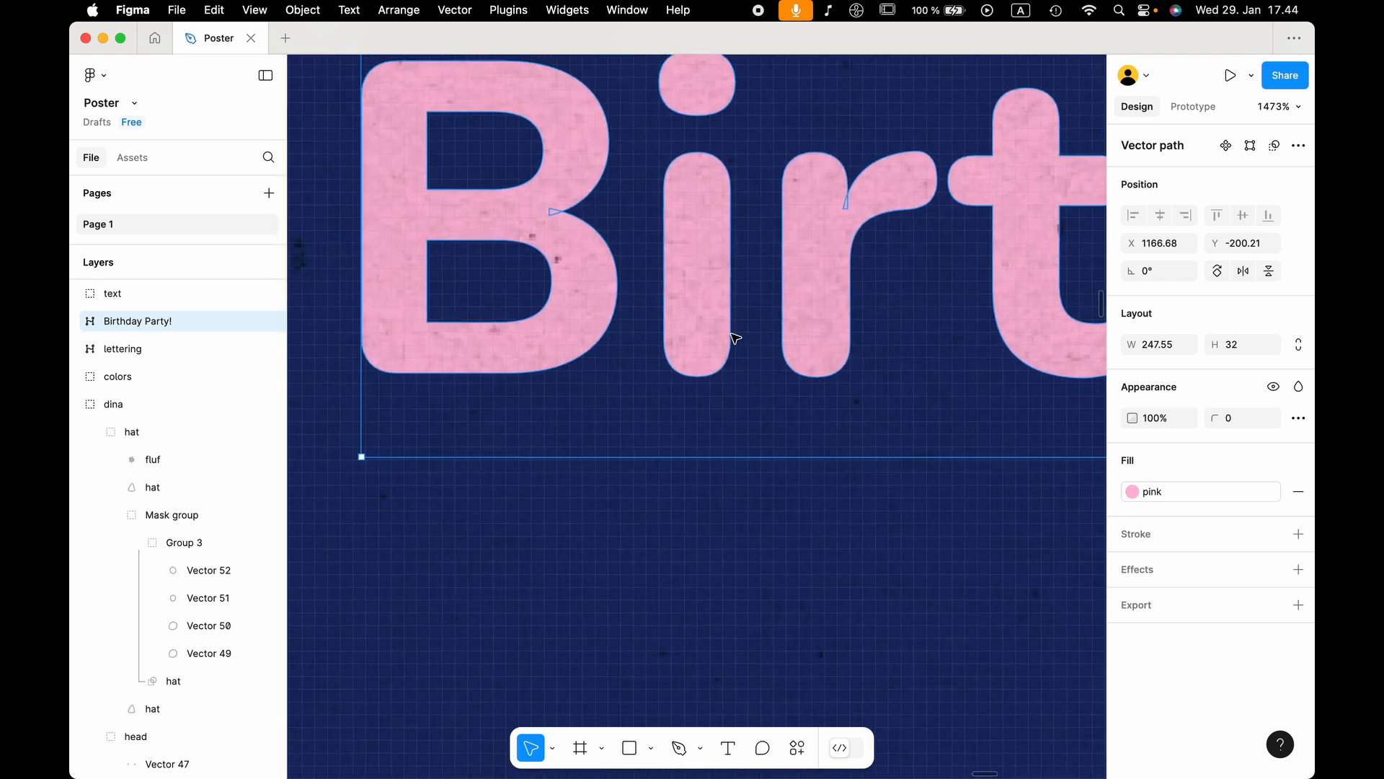
pyautogui.scroll(-10, 754, 362)
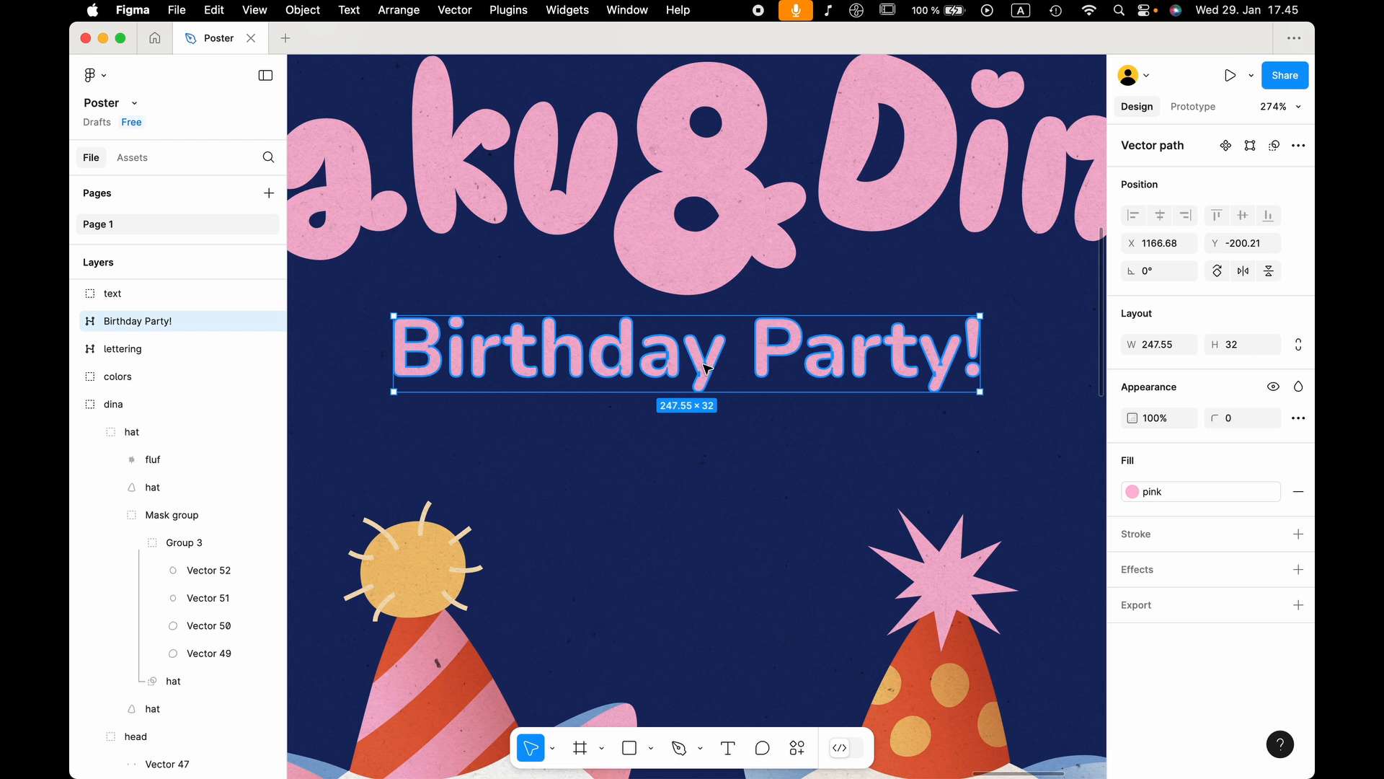
pyautogui.doubleClick(706, 368)
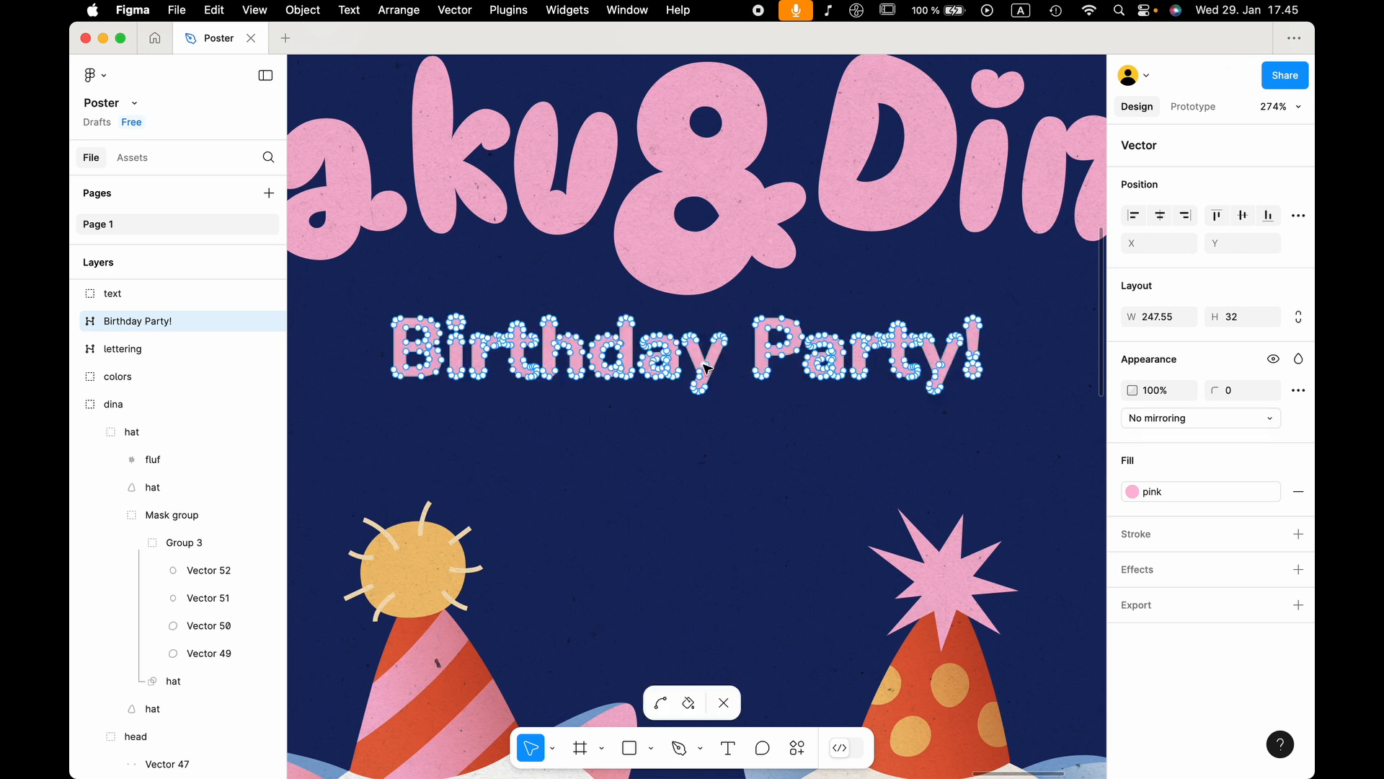
pyautogui.scroll(5, 605, 346)
pyautogui.scroll(3, 604, 346)
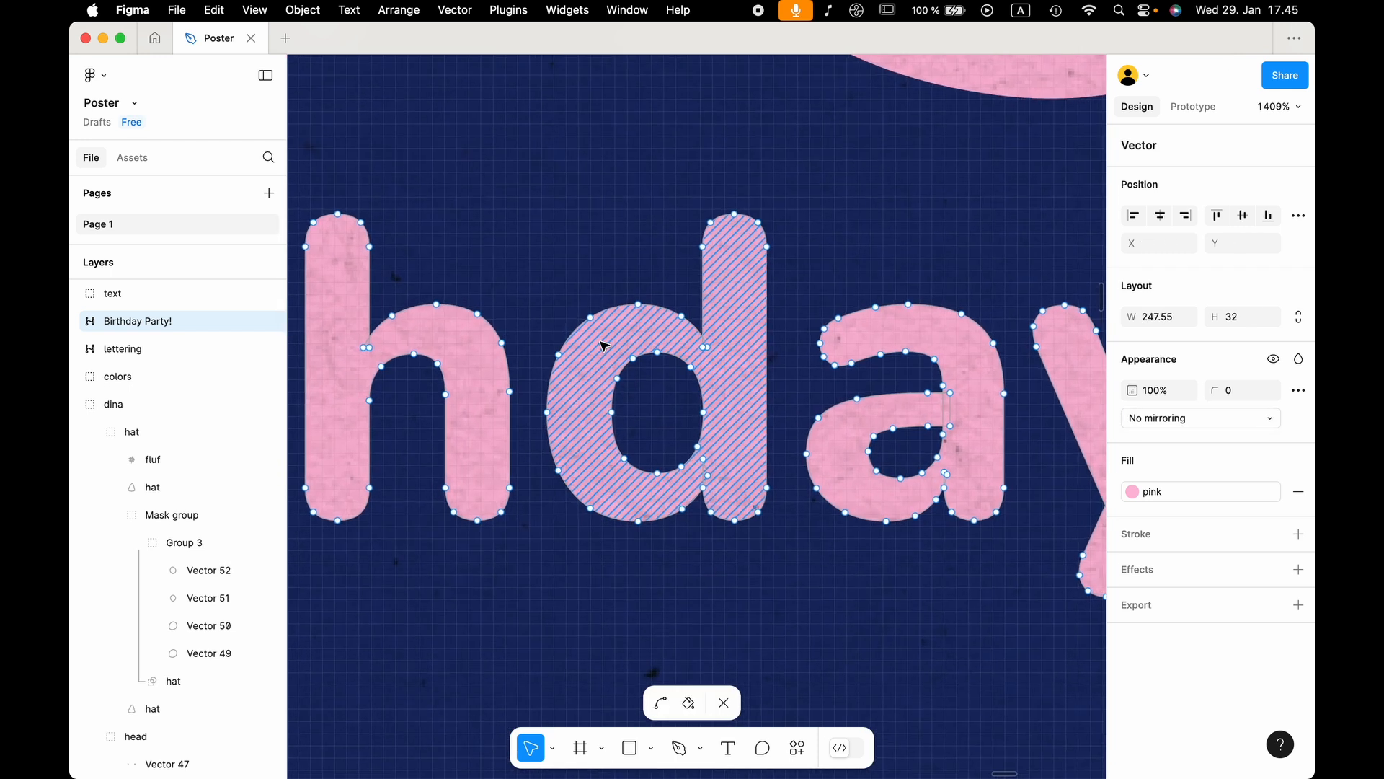
pyautogui.scroll(-5, 551, 302)
pyautogui.scroll(-5, 552, 301)
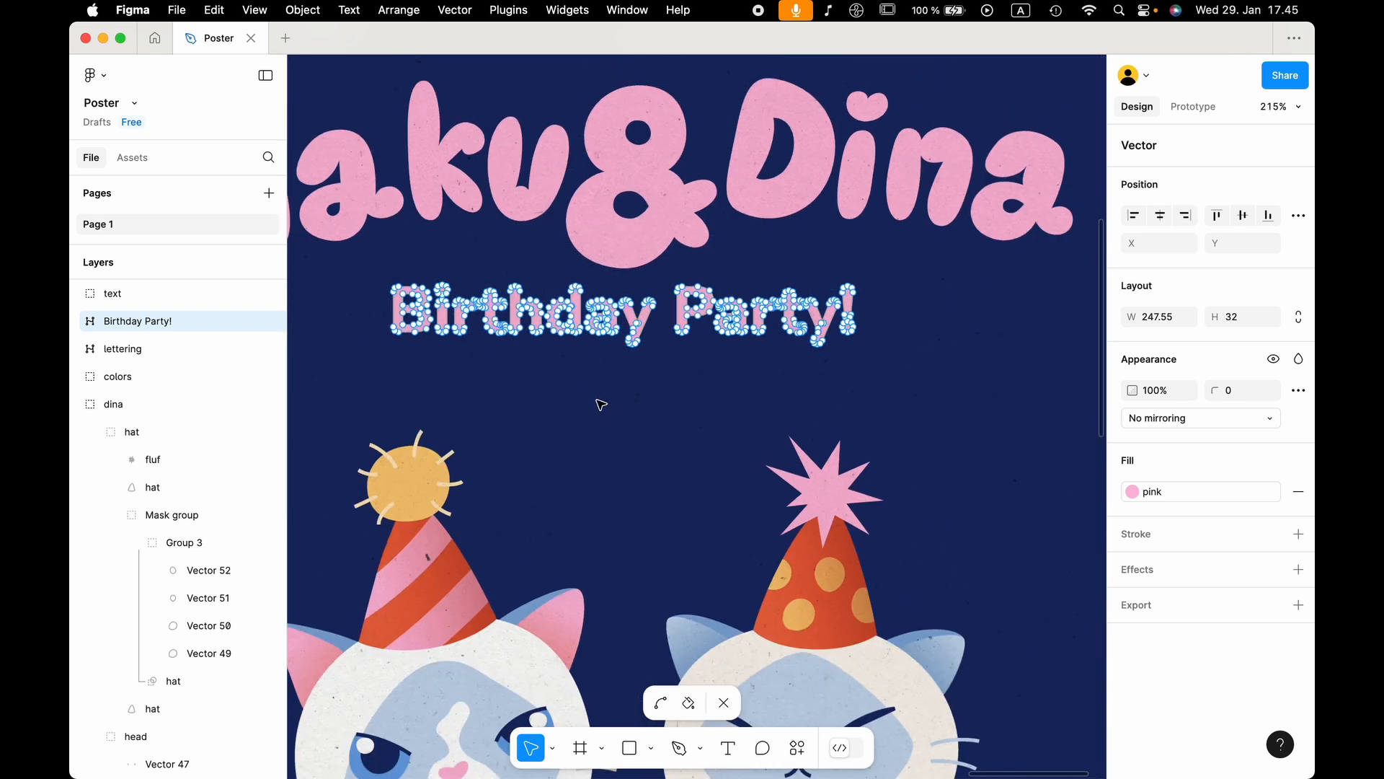
pyautogui.press('Escape')
pyautogui.scroll(-3, 597, 401)
pyautogui.hscroll(-3, 631, 389)
pyautogui.scroll(-2, 631, 389)
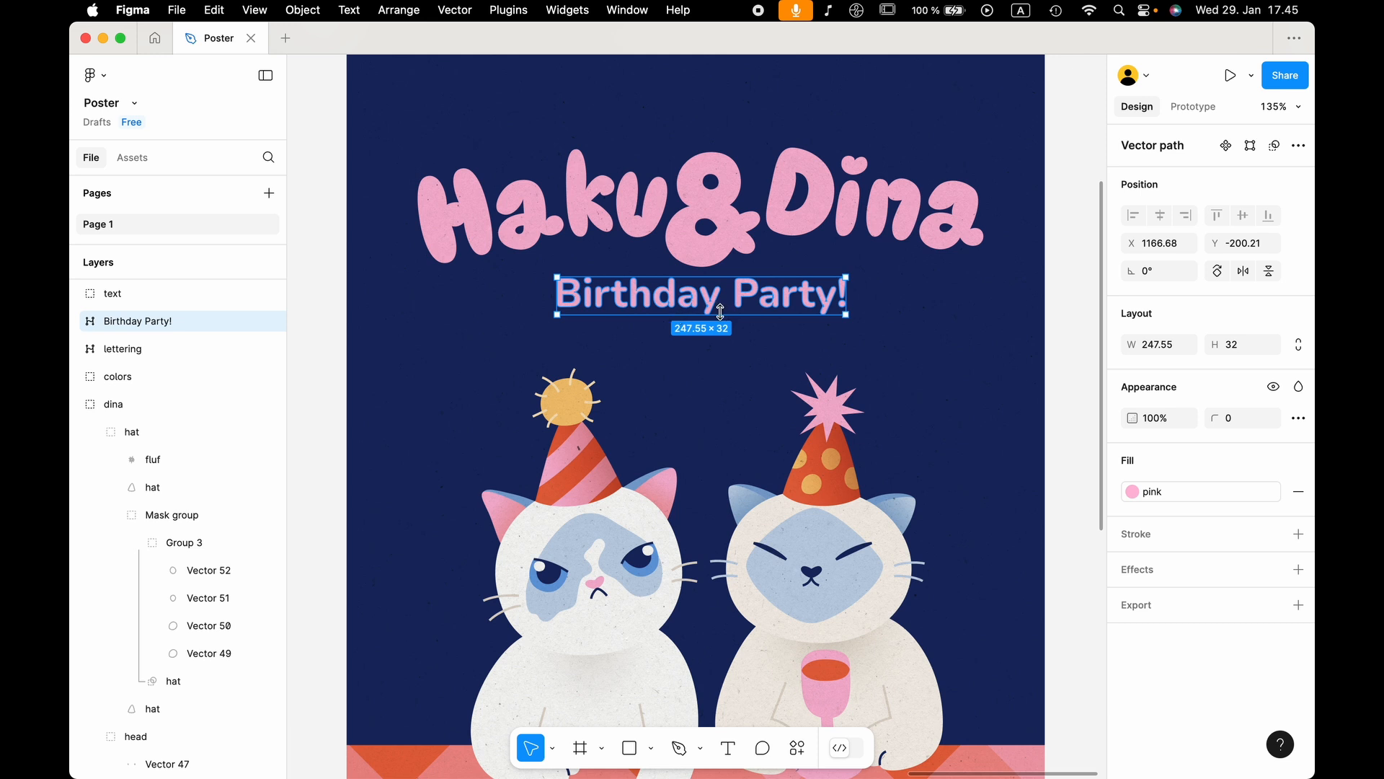
# Try stretching the flattened "Birthday Party!" shape vertically, undo the change, and deselect it.
pyautogui.moveTo(698, 315); pyautogui.dragTo(695, 342)
pyautogui.press('super+z')
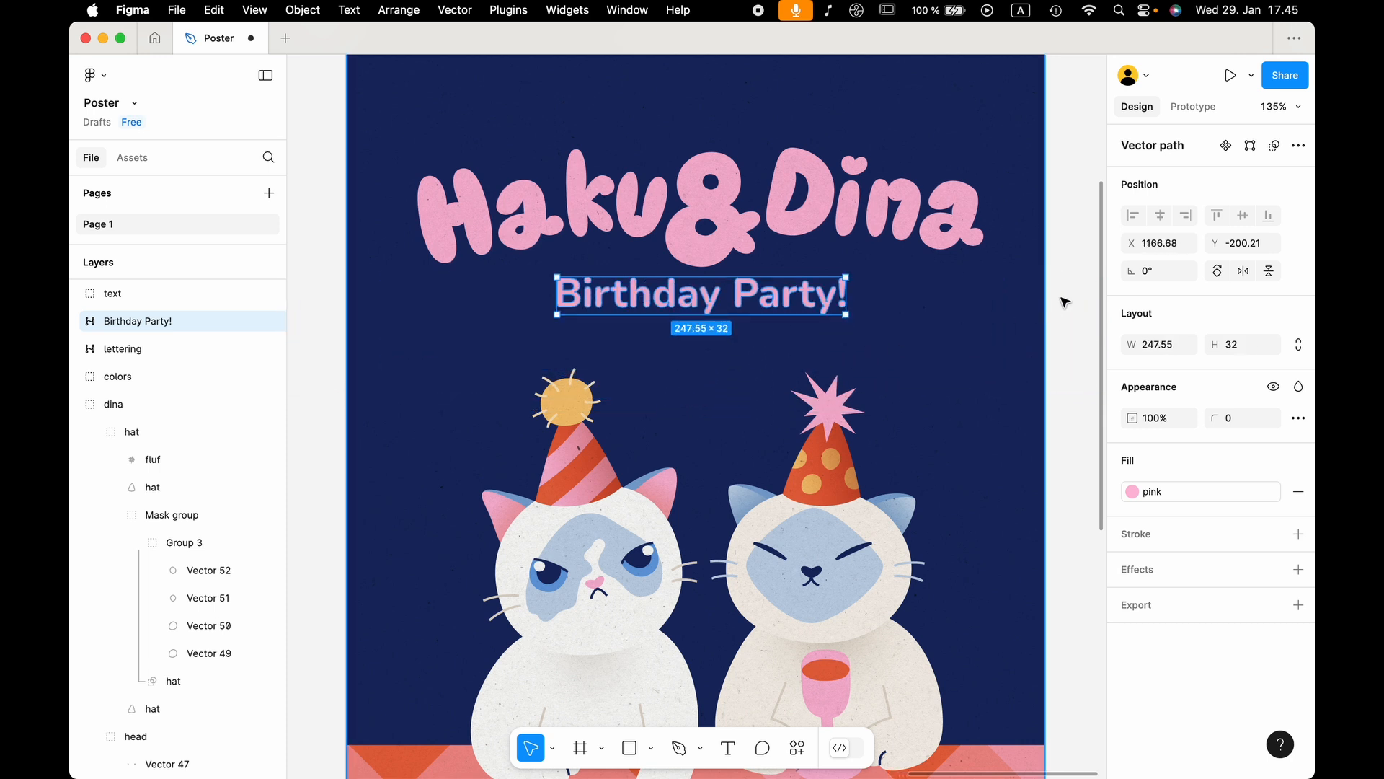
pyautogui.click(1089, 292)
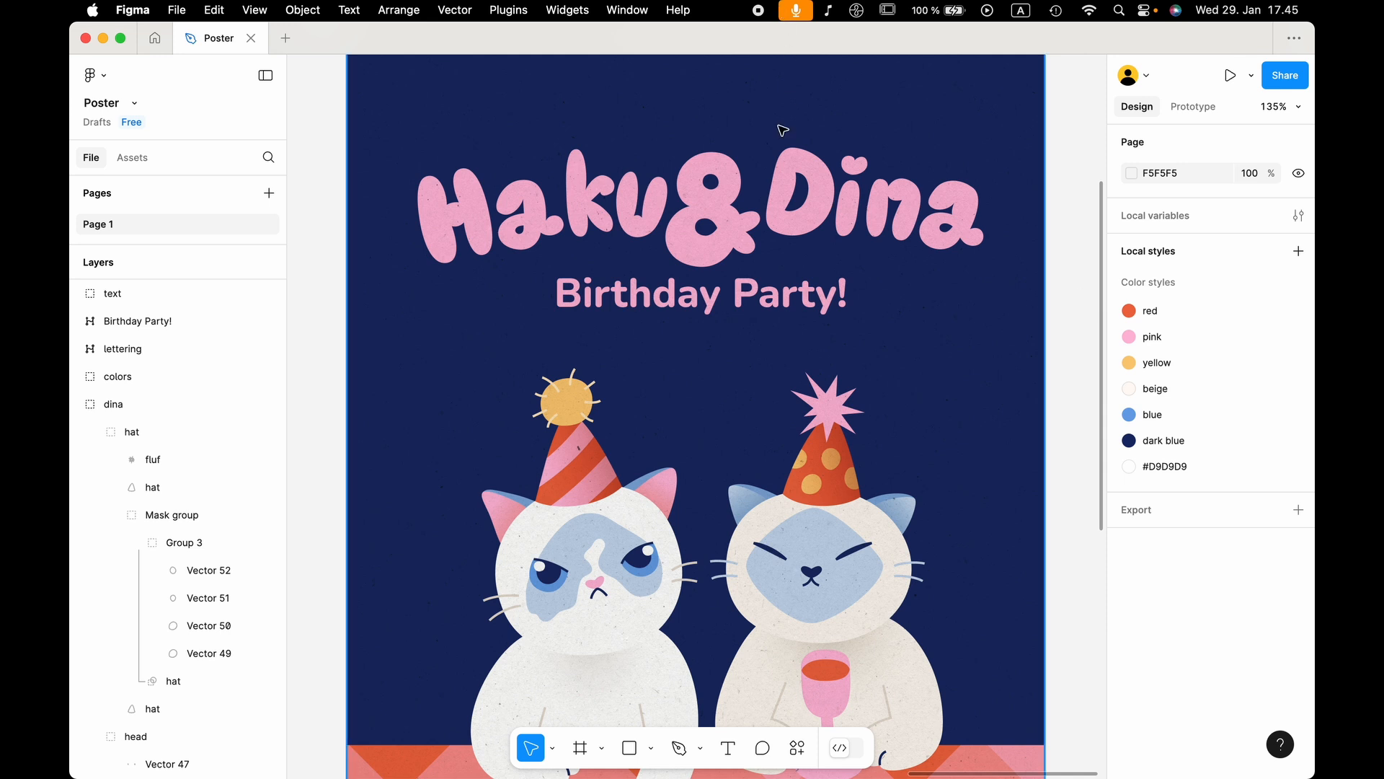
pyautogui.scroll(-5, 782, 130)
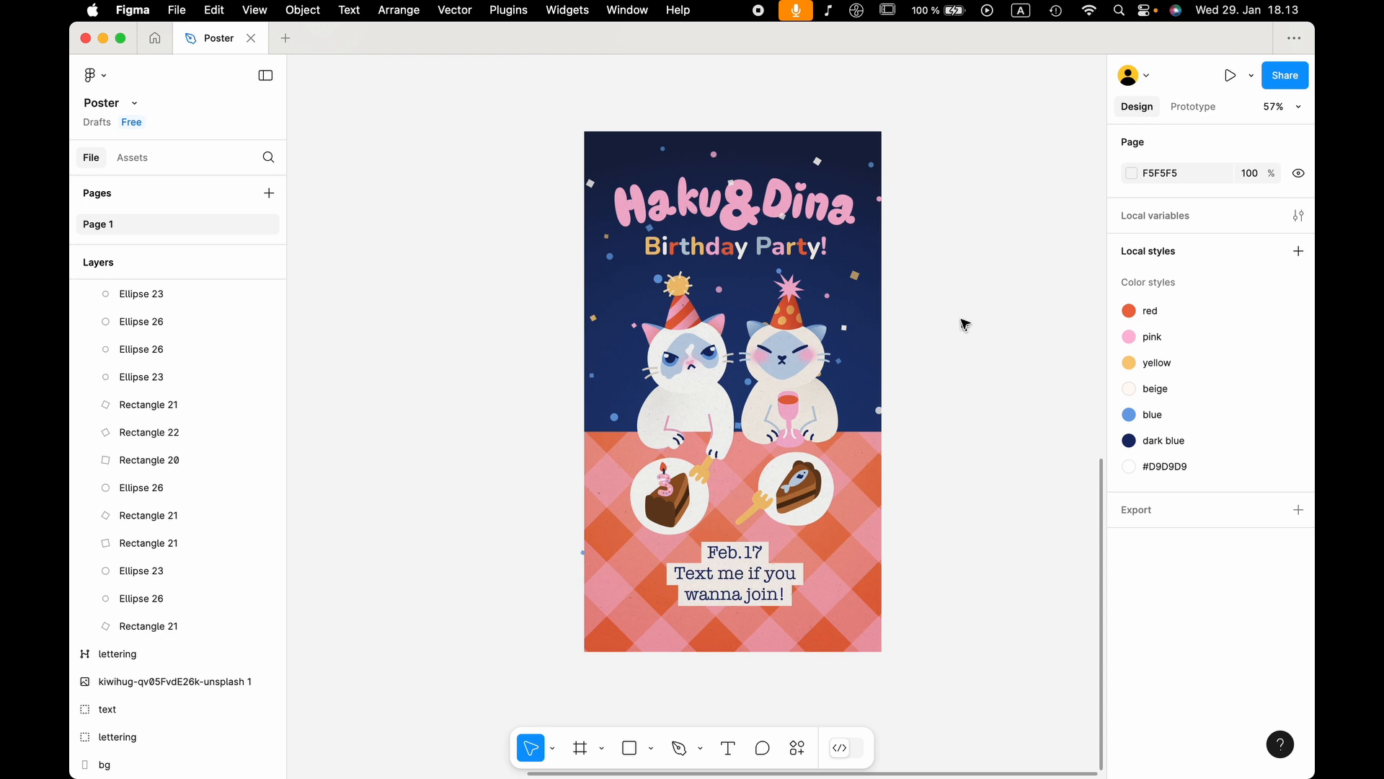
pyautogui.scroll(-3, 964, 324)
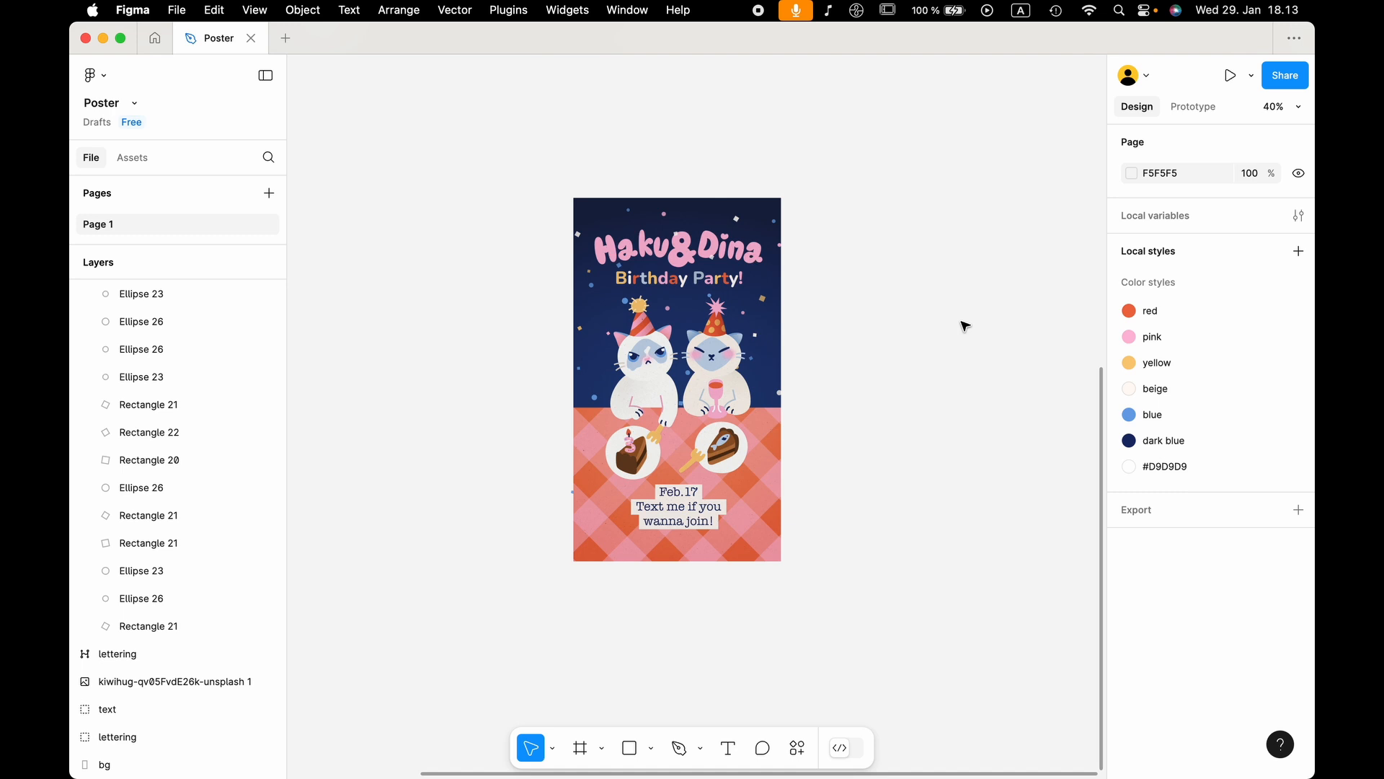
# Add an Instagram post preset frame beside the poster and shift it to X 746, Y 1381.88, leaving a gap to the poster.
pyautogui.hscroll(2, 830, 476)
pyautogui.scroll(-1, 830, 476)
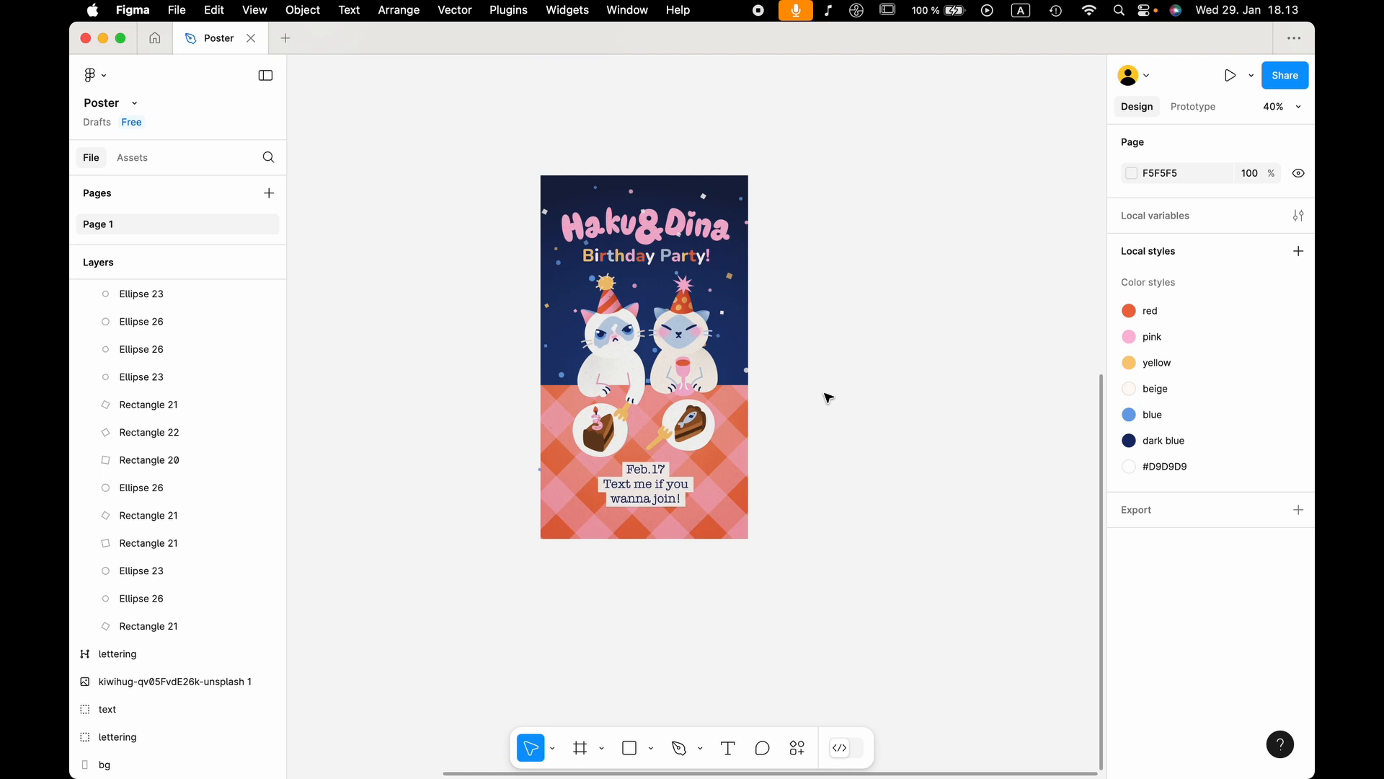
pyautogui.hscroll(5, 827, 398)
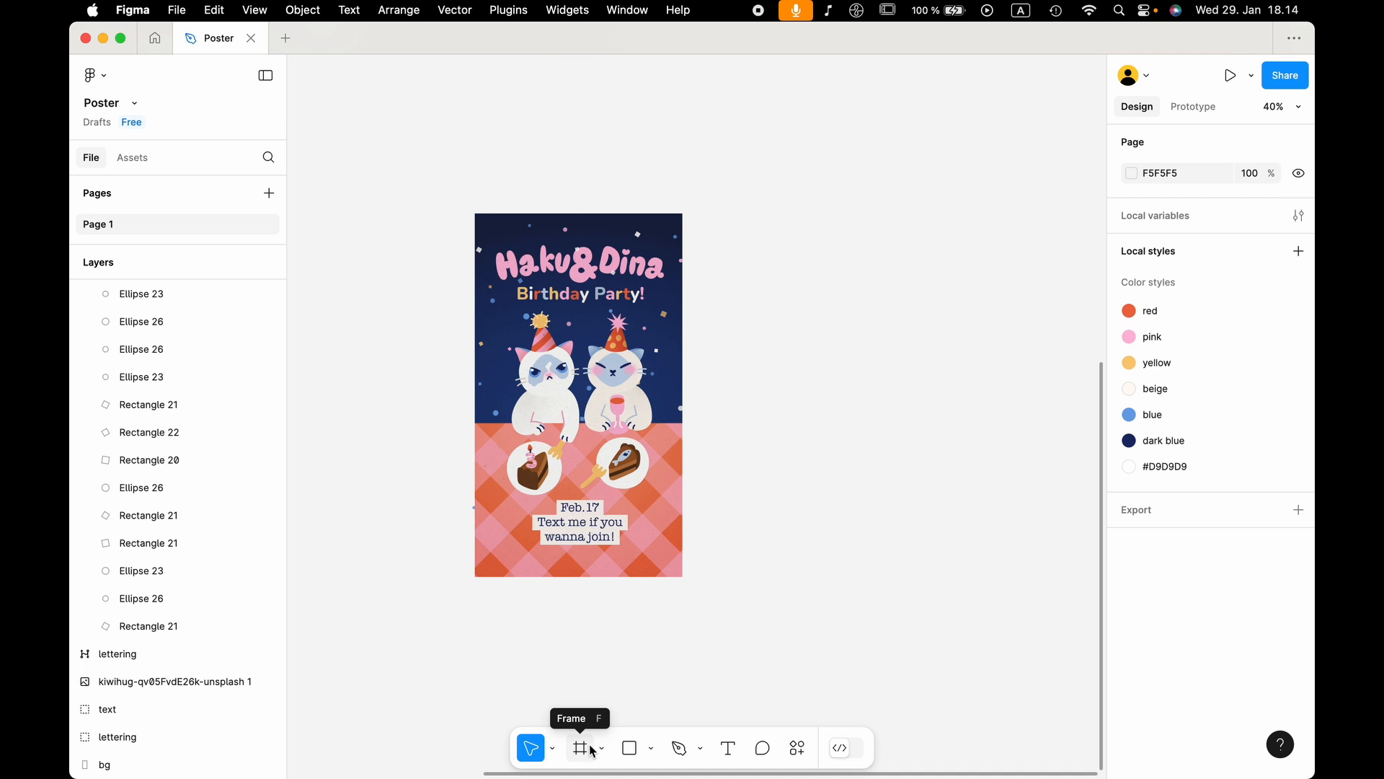
pyautogui.click(590, 749)
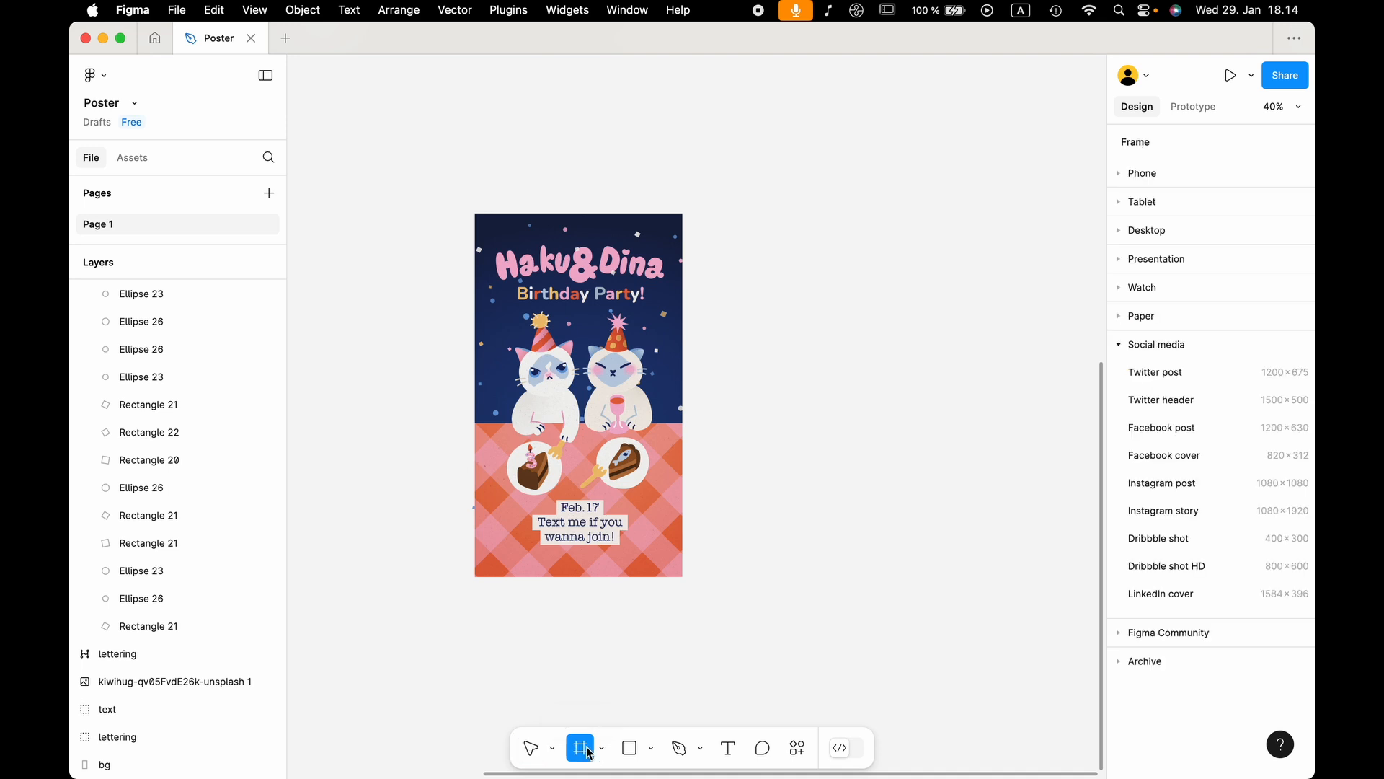
pyautogui.click(1121, 349)
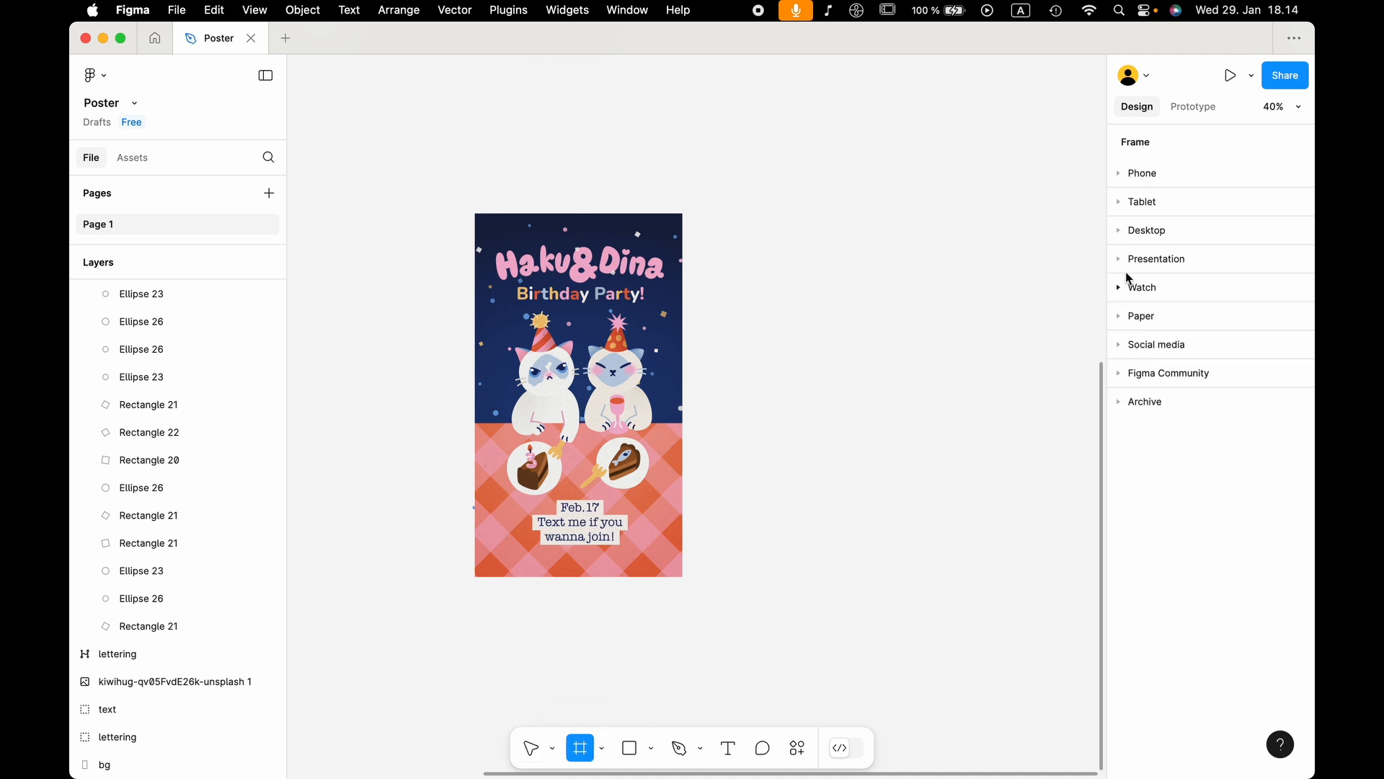
pyautogui.click(1121, 346)
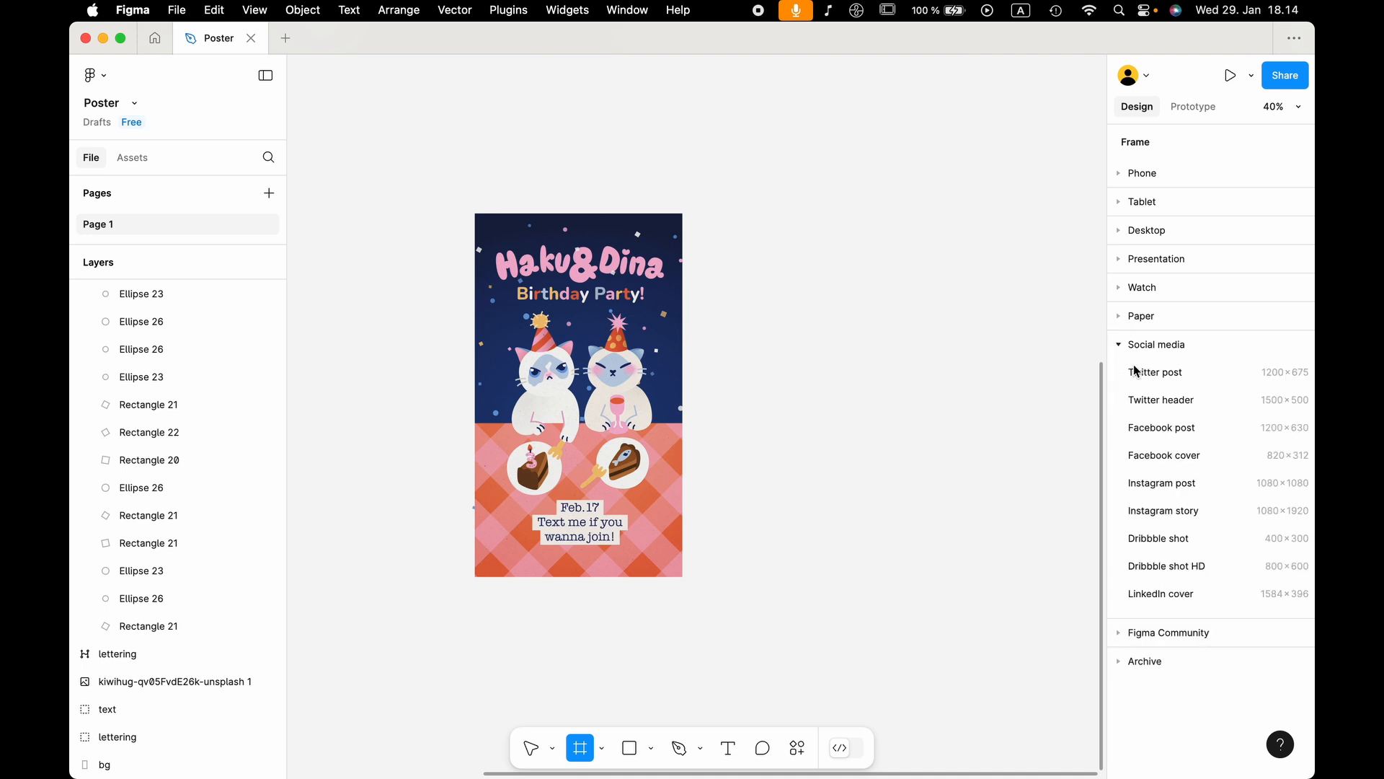
pyautogui.click(1161, 483)
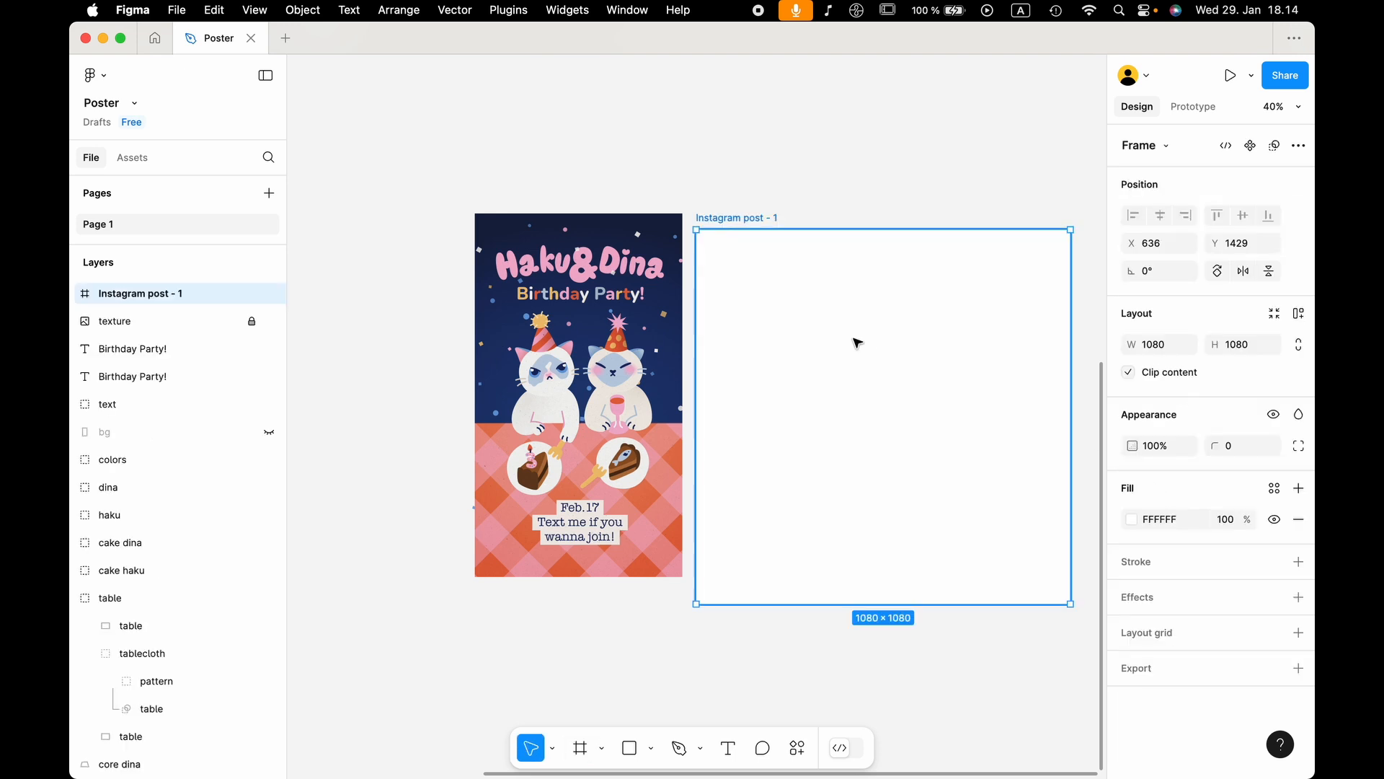
pyautogui.hscroll(2, 856, 344)
pyautogui.moveTo(677, 197); pyautogui.dragTo(715, 181)
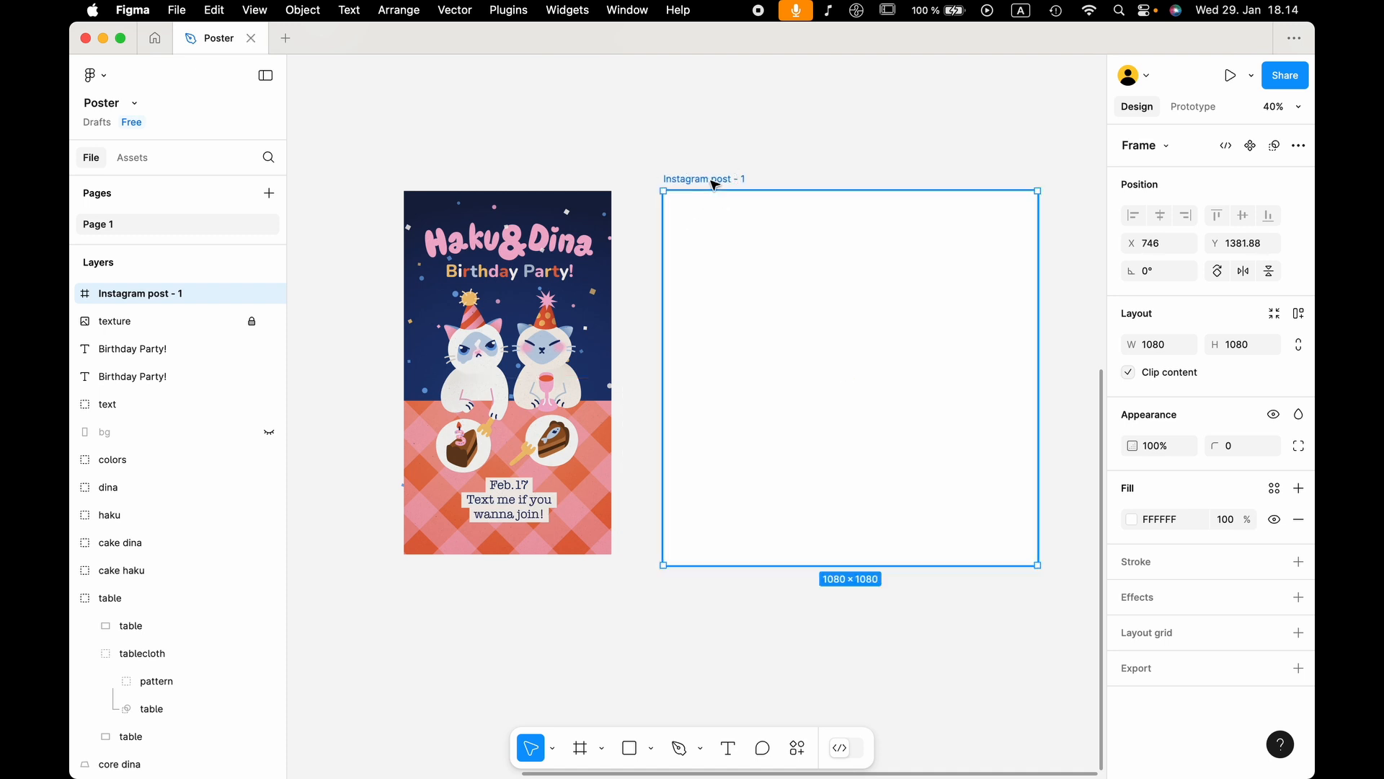
# Set the Instagram post frame's height to 1350 and deselect the frame.
pyautogui.hscroll(2, 715, 185)
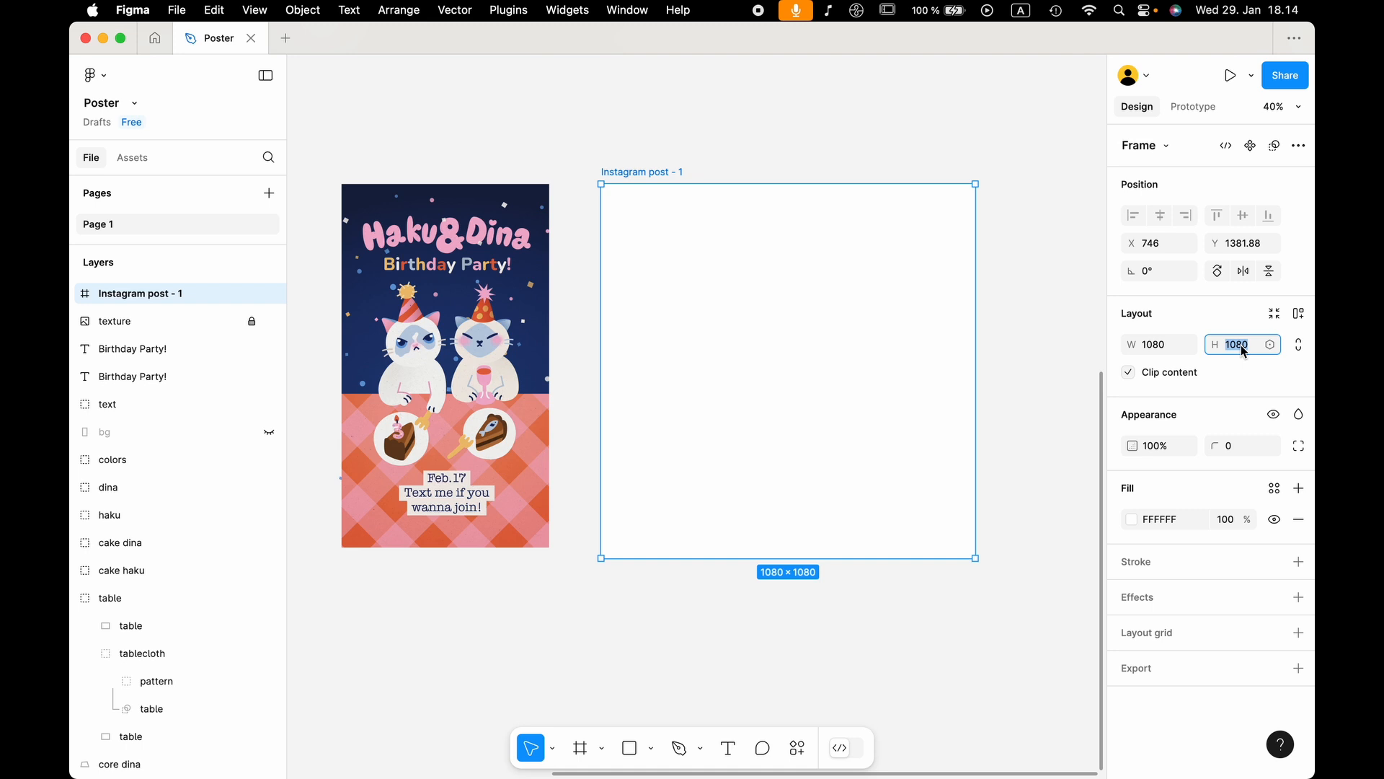
pyautogui.write('1350')
pyautogui.press('Return')
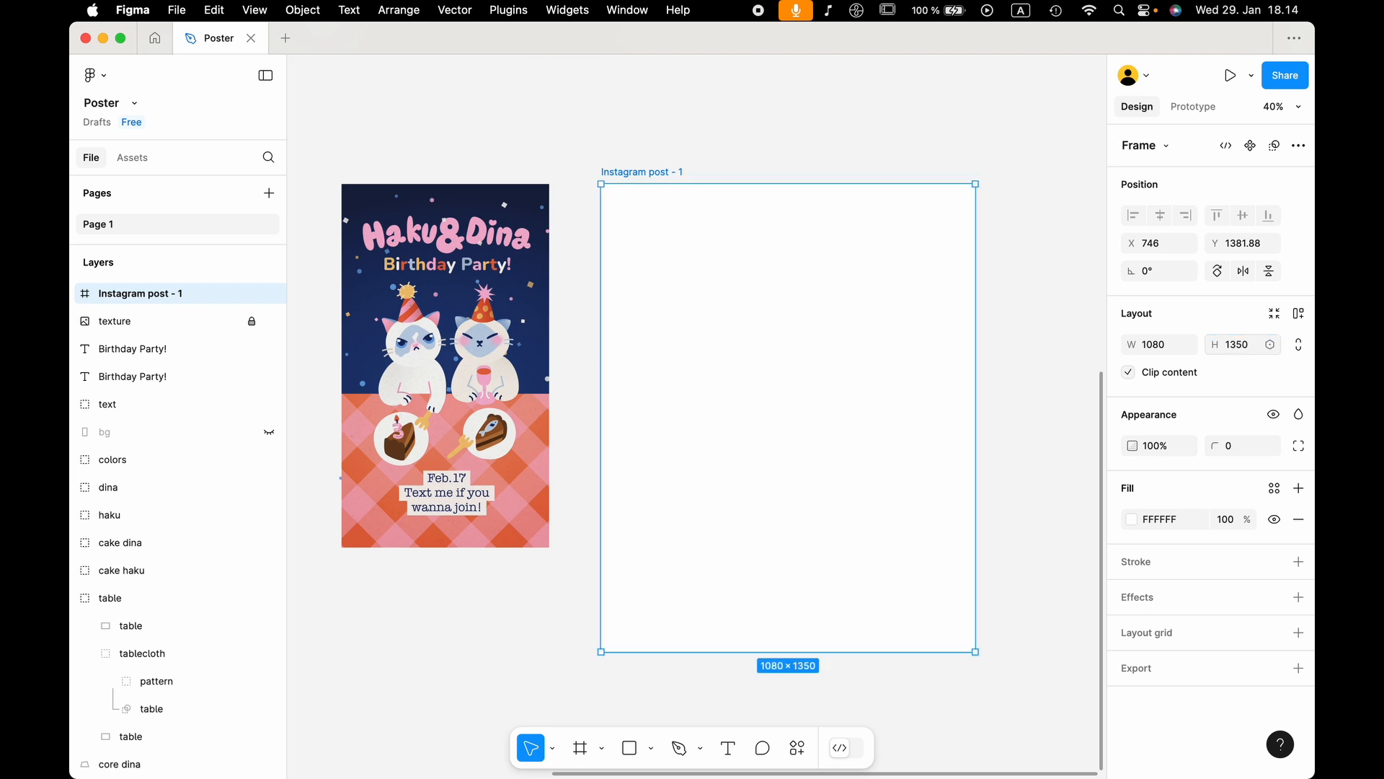
pyautogui.hscroll(2, 948, 340)
pyautogui.click(952, 341)
# Add an Instagram story preset frame and place it beside the Instagram post frame, with their top edges roughly level.
pyautogui.click(583, 750)
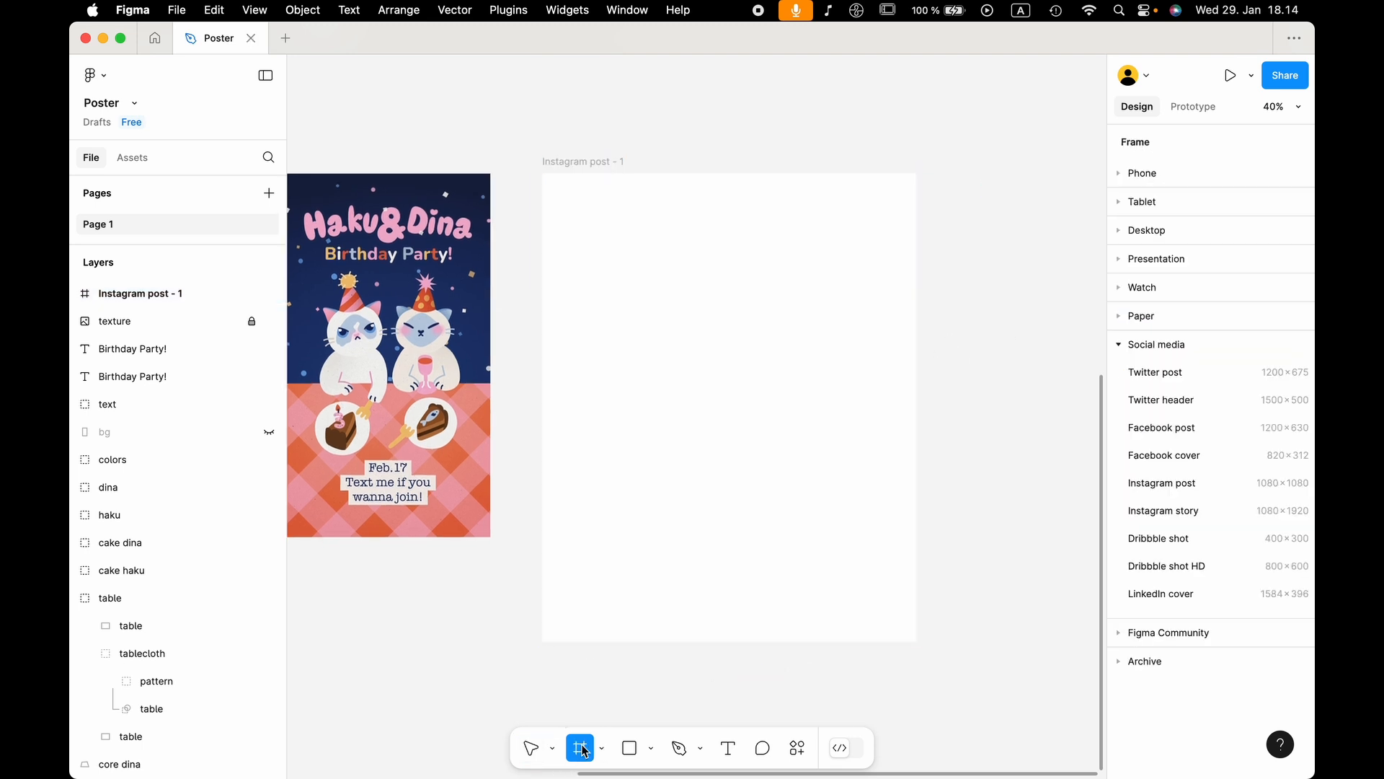
pyautogui.click(1162, 510)
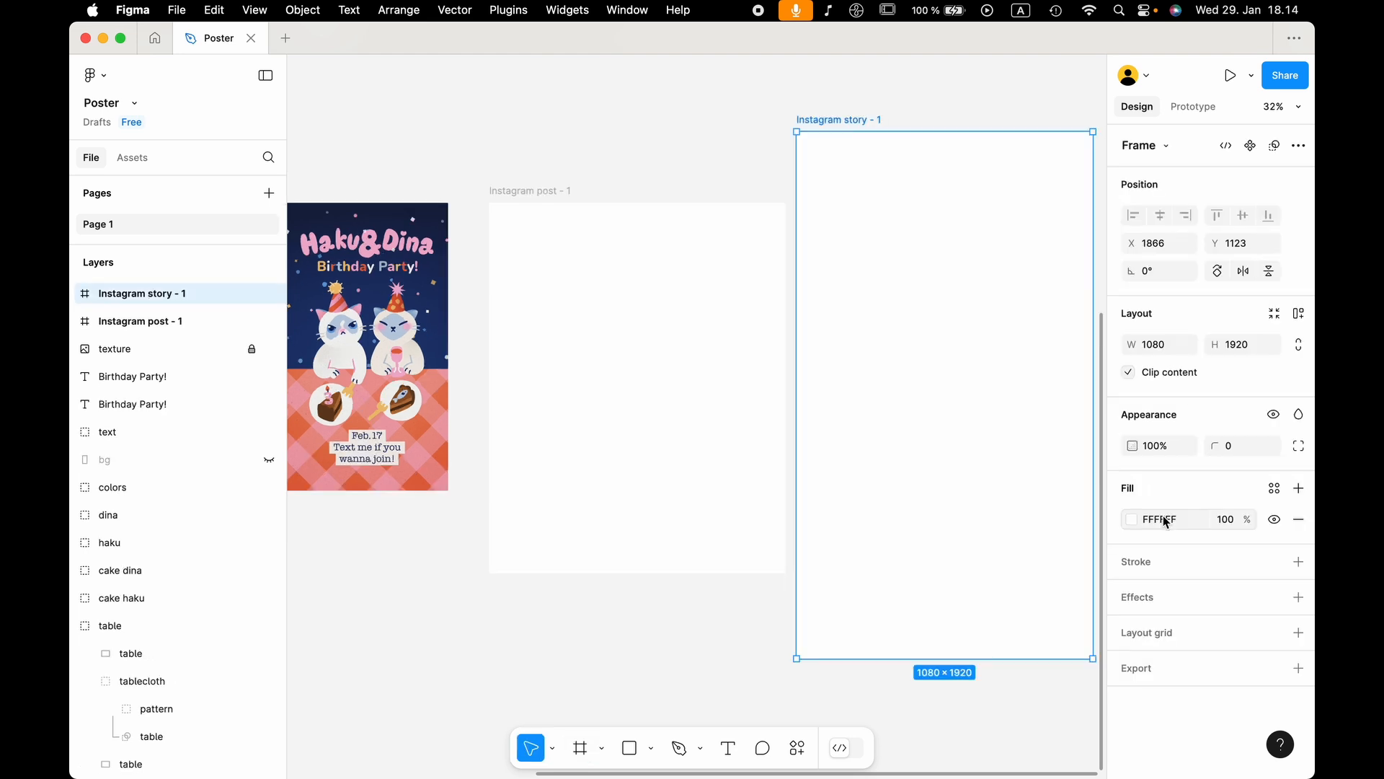
pyautogui.scroll(-1, 682, 210)
pyautogui.click(743, 124)
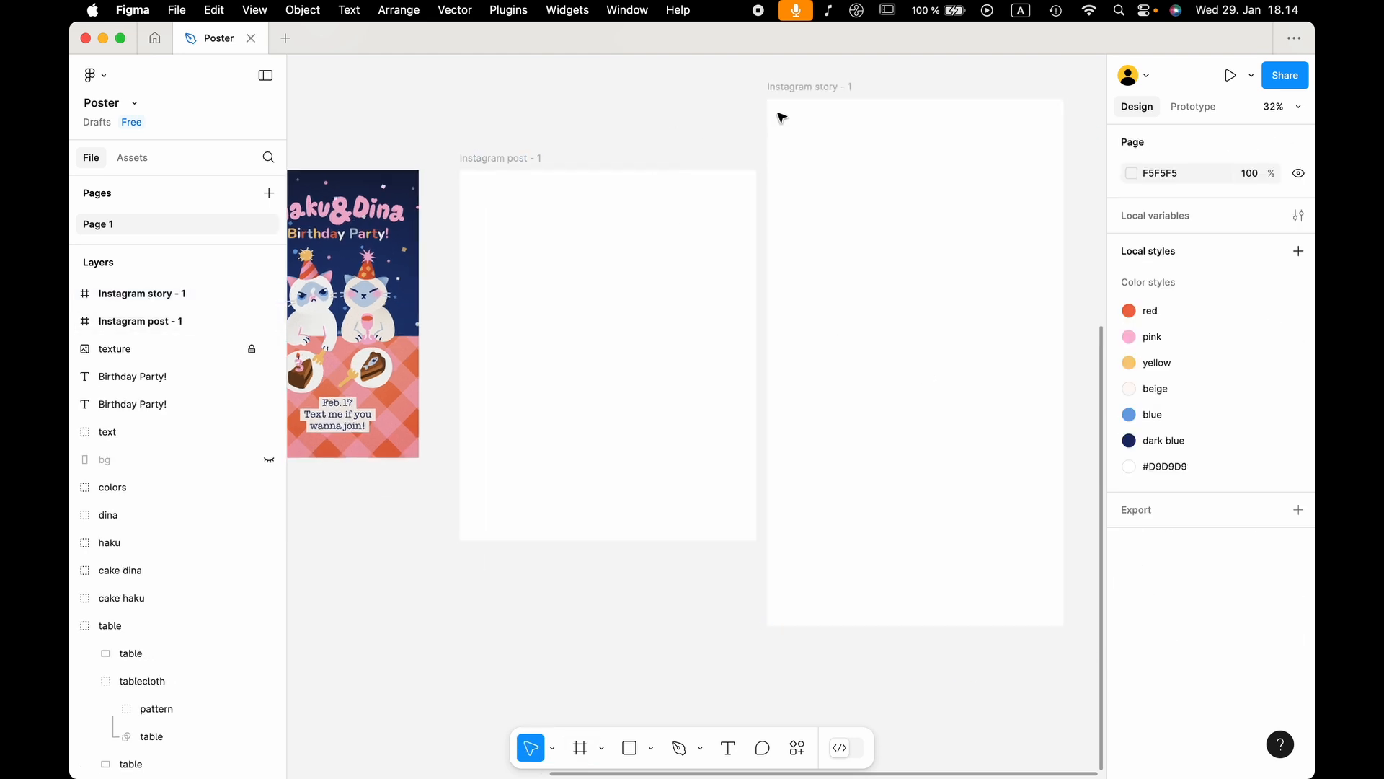
pyautogui.click(812, 110)
pyautogui.moveTo(812, 110); pyautogui.dragTo(863, 144)
pyautogui.click(863, 144)
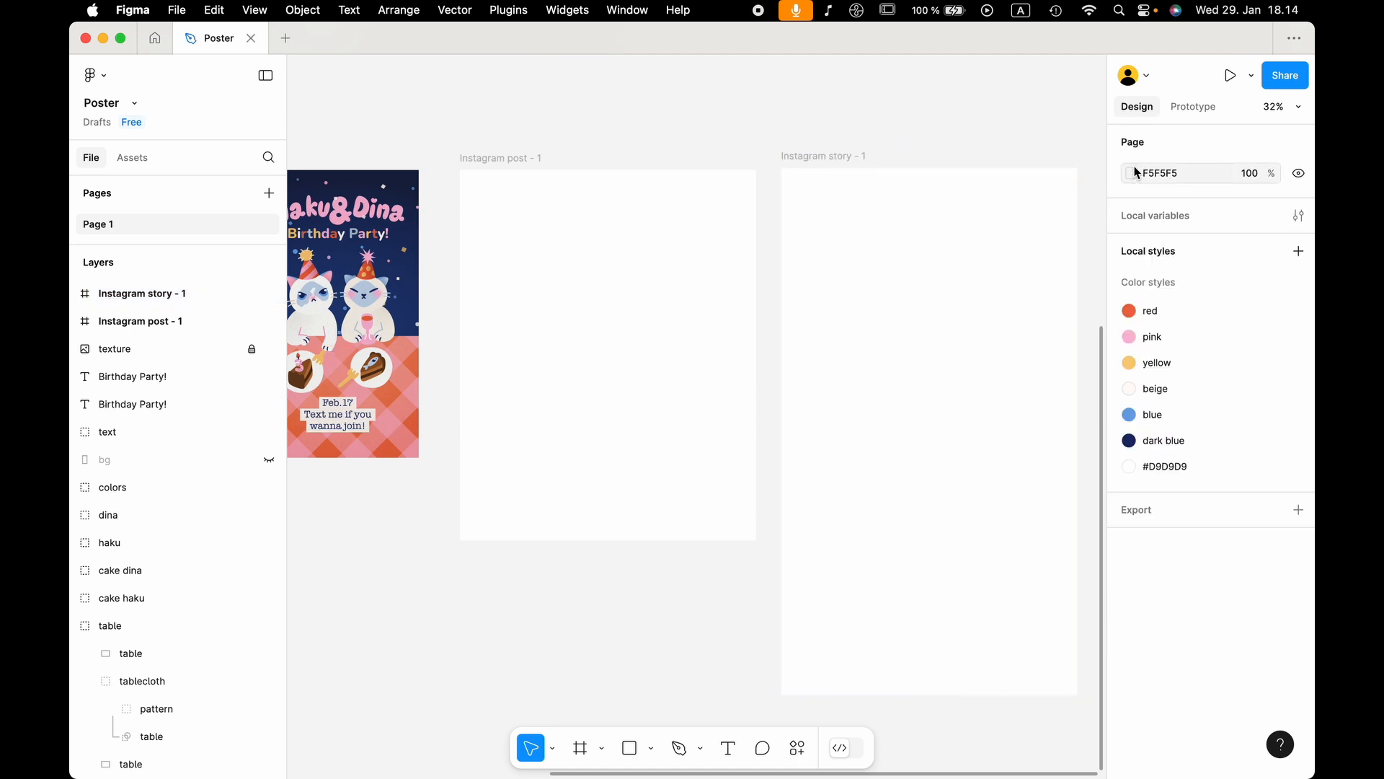
# Change the page background colour to the light grey DFDFDF.
pyautogui.click(1136, 177)
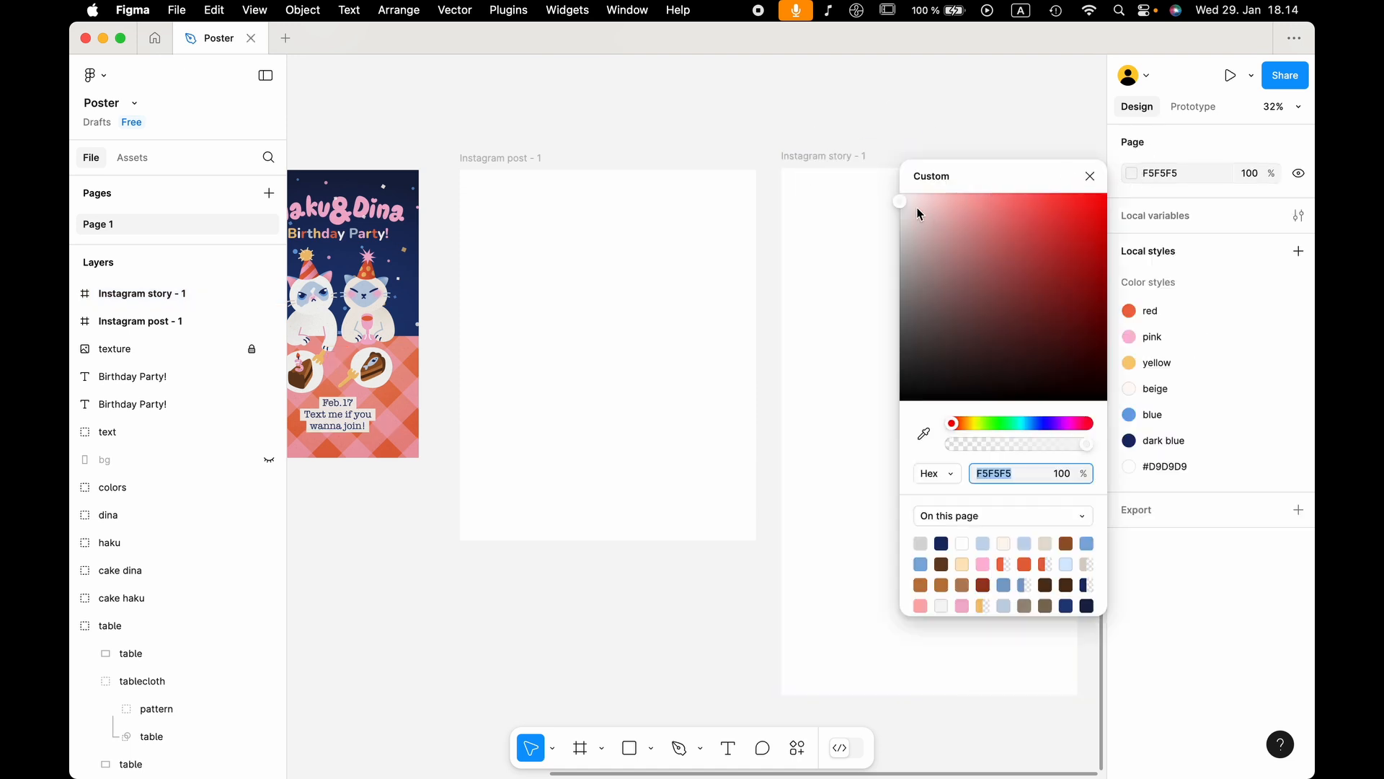
pyautogui.moveTo(920, 214); pyautogui.dragTo(901, 229)
pyautogui.click(768, 144)
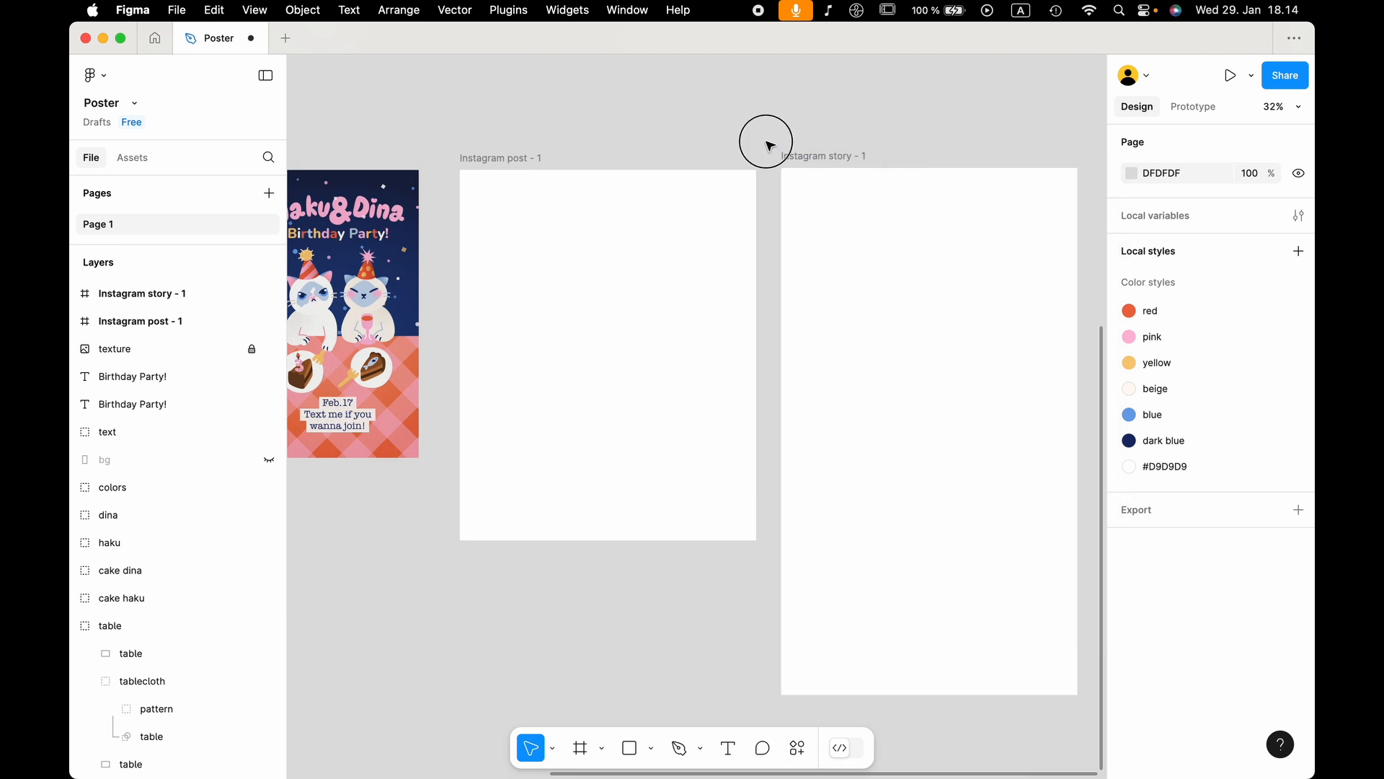
# Select all the visible poster artwork and group it.
pyautogui.scroll(-5, 817, 128)
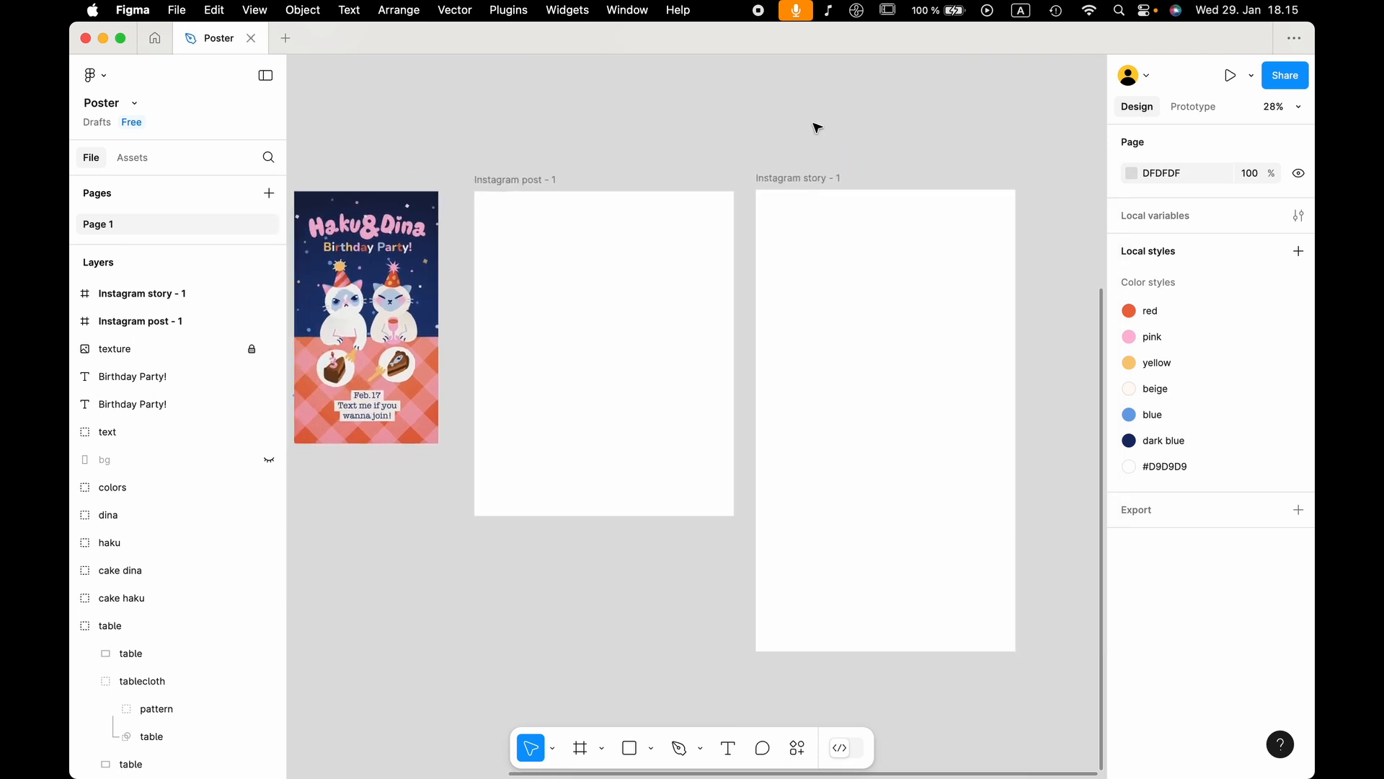
pyautogui.hscroll(-3, 817, 128)
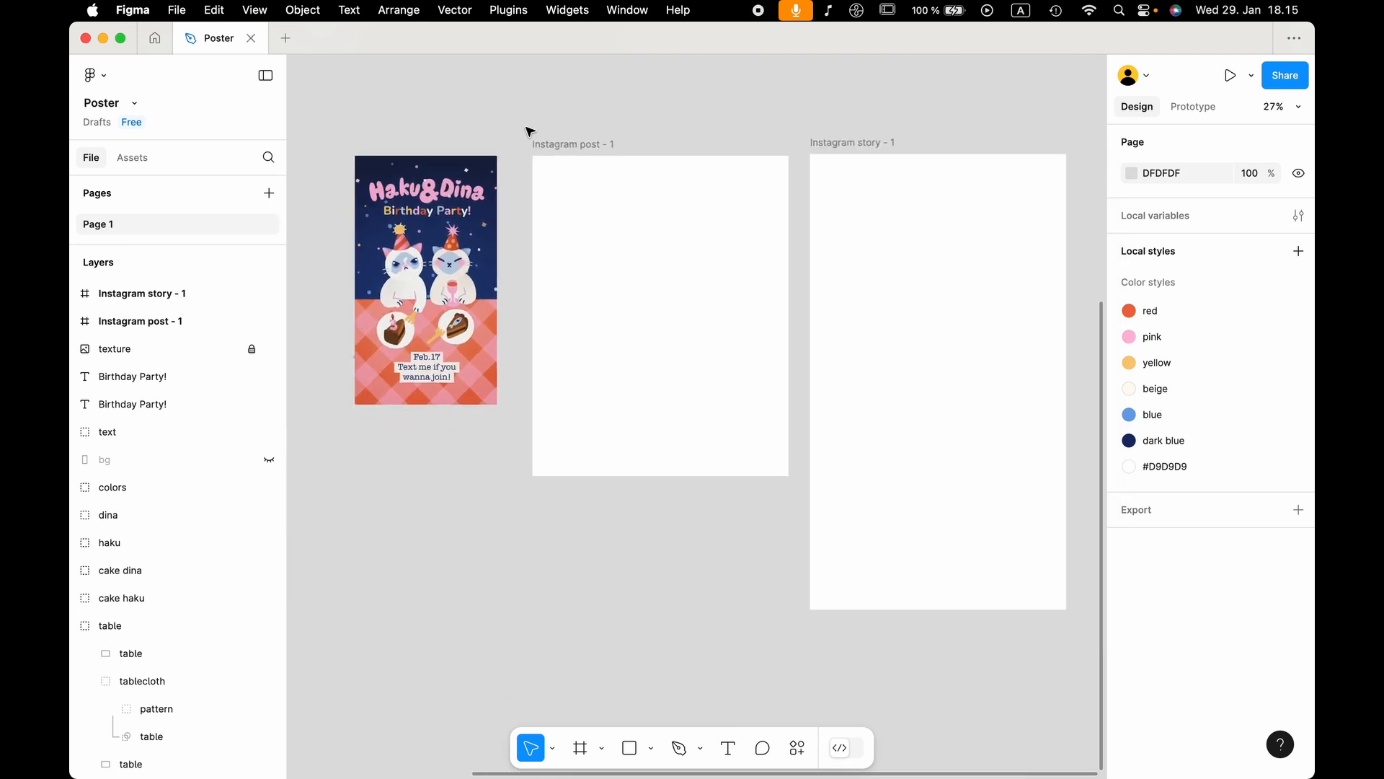
pyautogui.moveTo(341, 135); pyautogui.dragTo(509, 412)
pyautogui.scroll(2, 508, 411)
pyautogui.hscroll(-2, 508, 411)
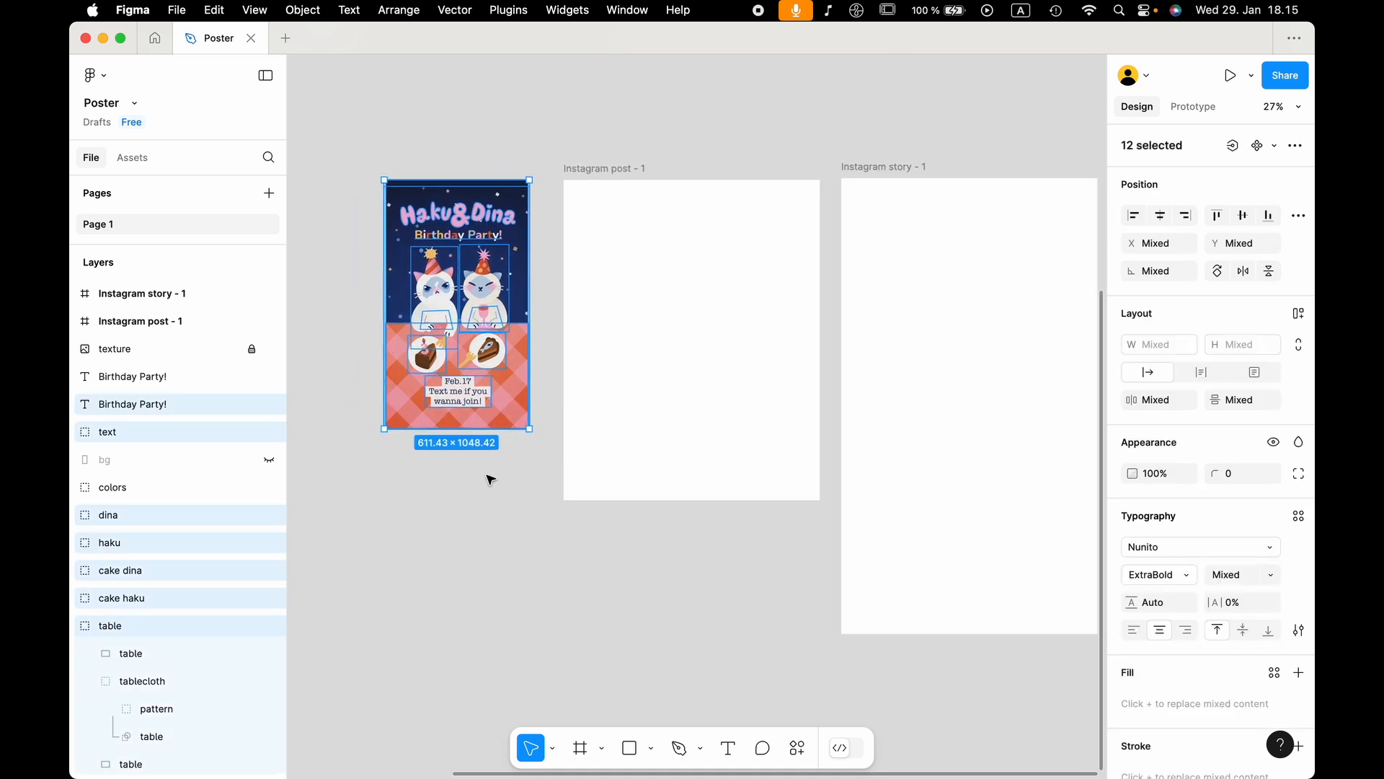
pyautogui.press('super+g')
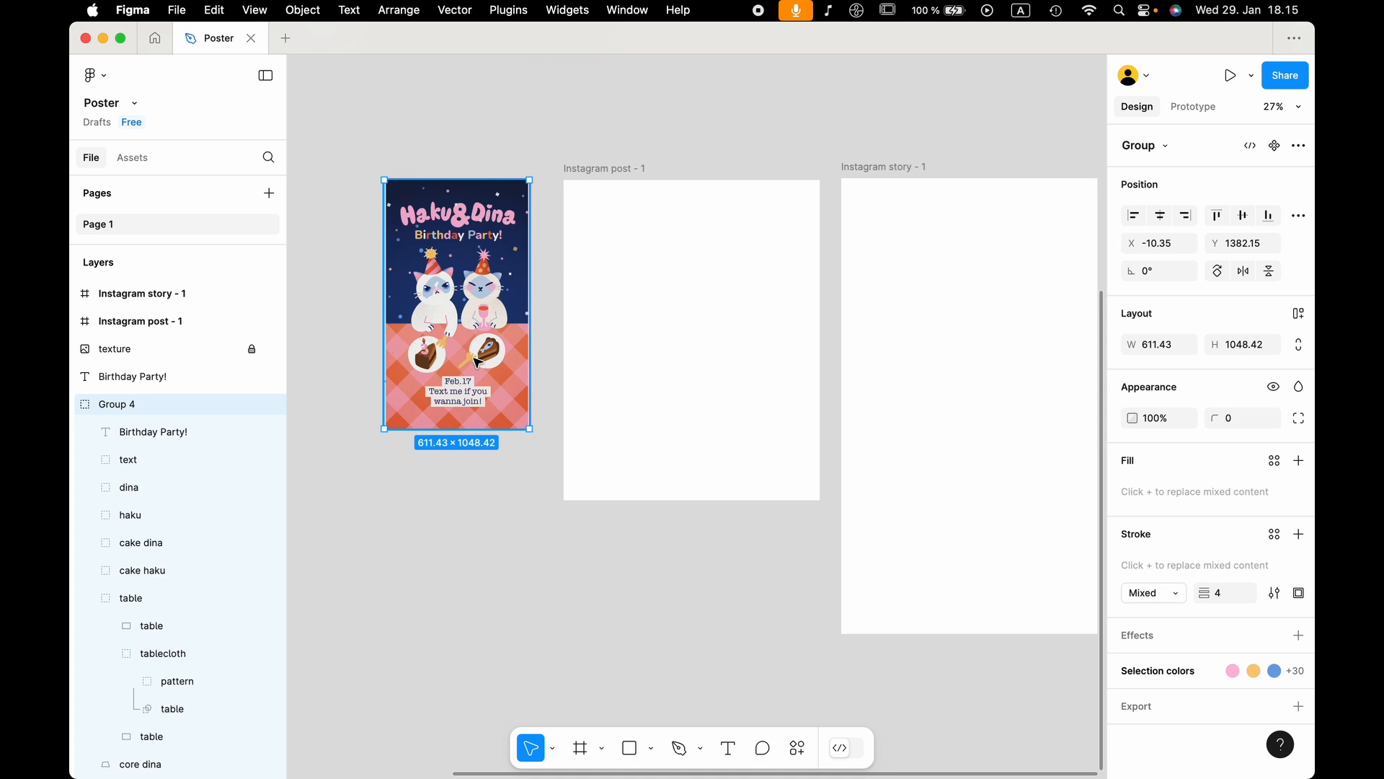
# Try placing a duplicate of the poster group in the Instagram post frame, scaled from its center to about 986 × 1690.
pyautogui.moveTo(464, 347); pyautogui.dragTo(695, 377)
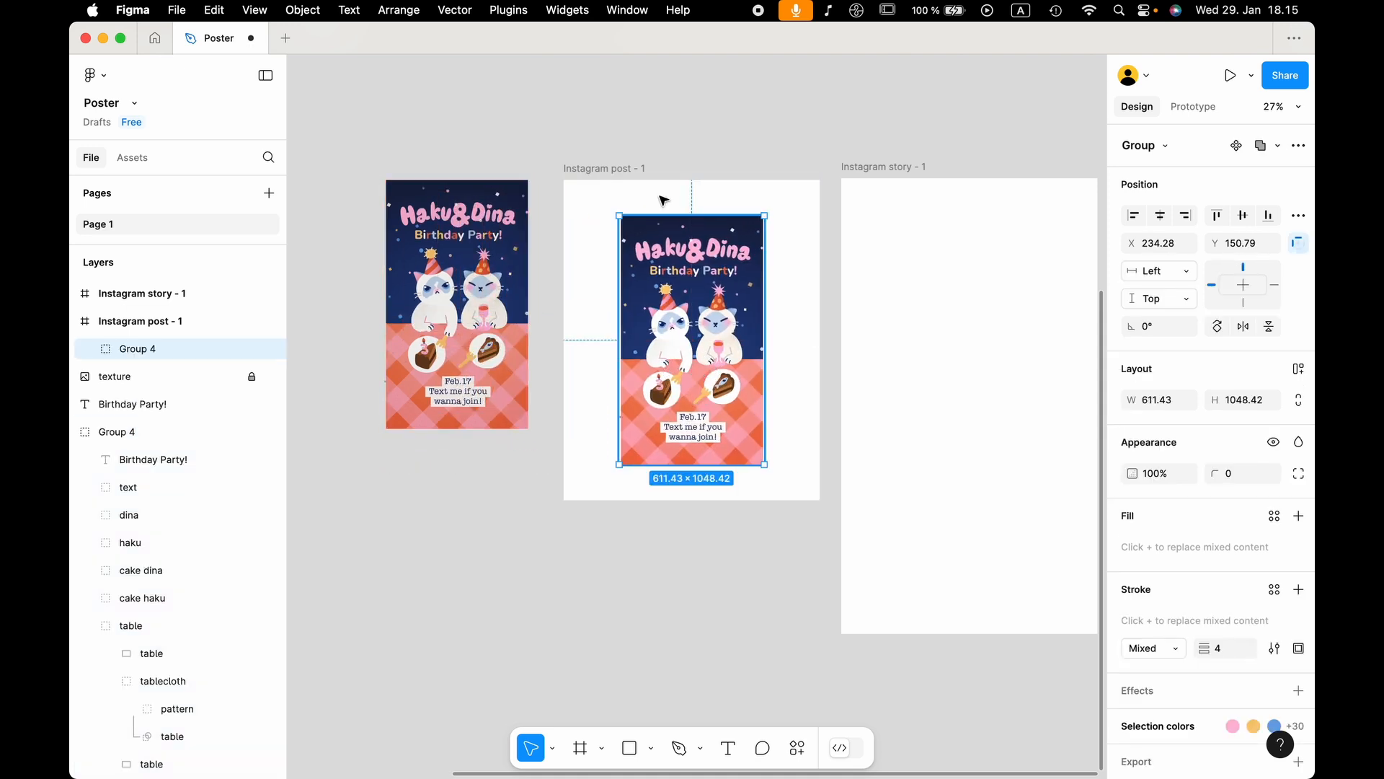
pyautogui.scroll(5, 658, 195)
pyautogui.press('k')
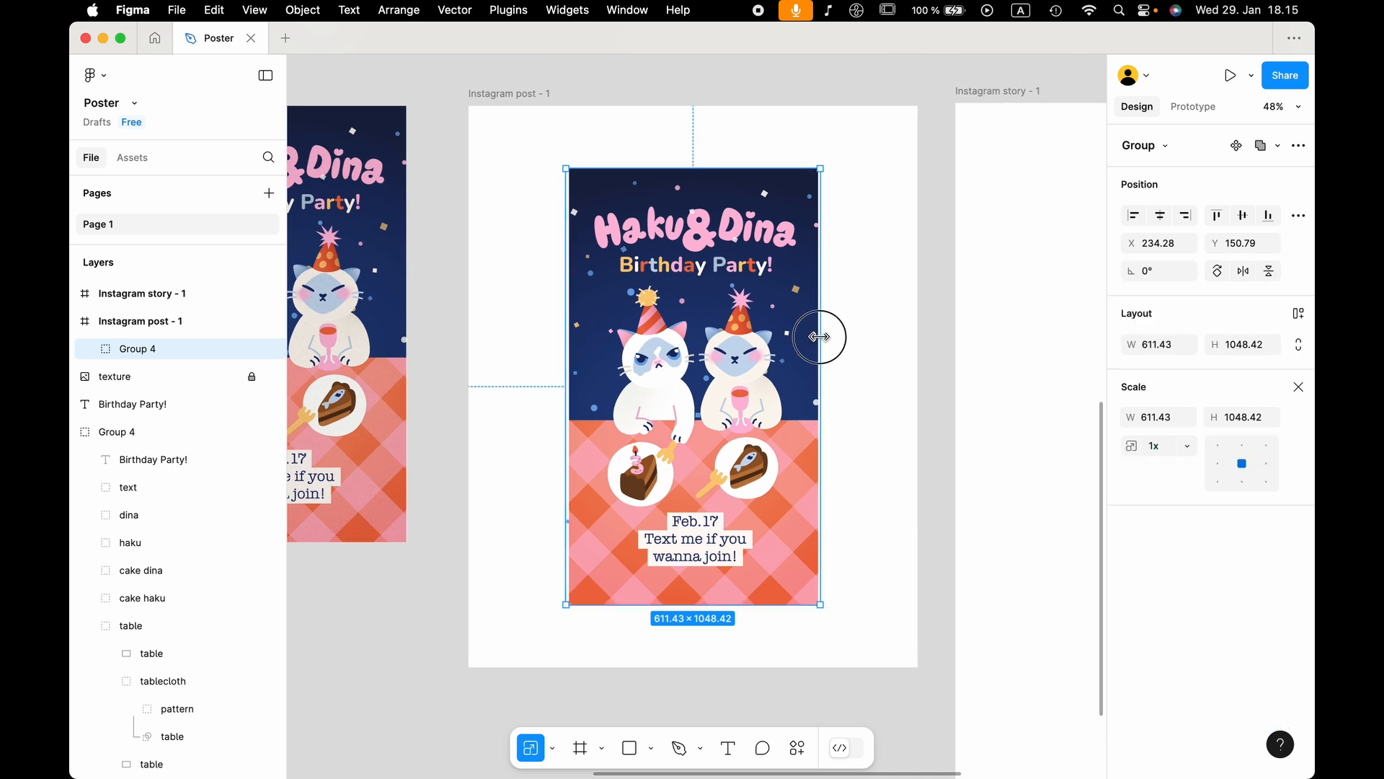
pyautogui.moveTo(820, 337); pyautogui.dragTo(895, 373)
pyautogui.scroll(2, 894, 371)
pyautogui.hscroll(1, 894, 372)
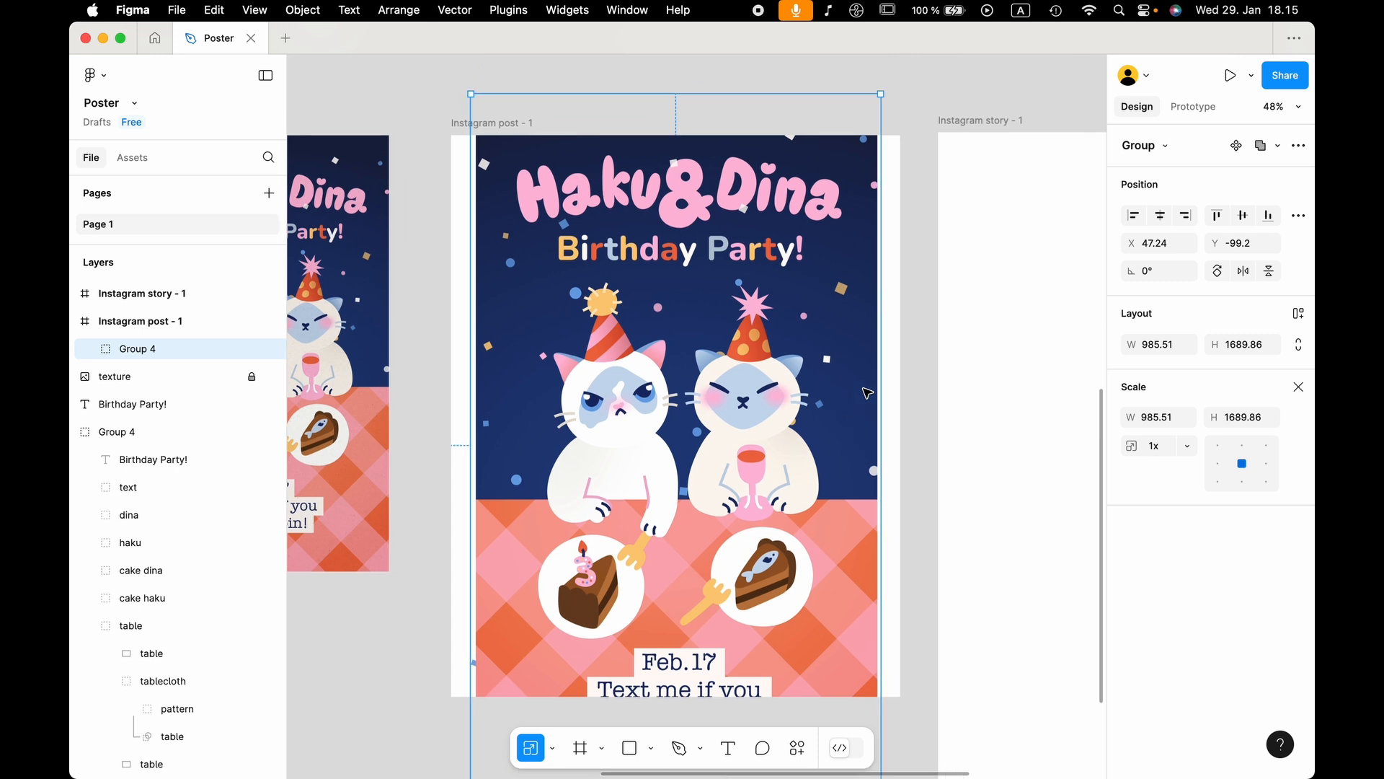
pyautogui.press('v')
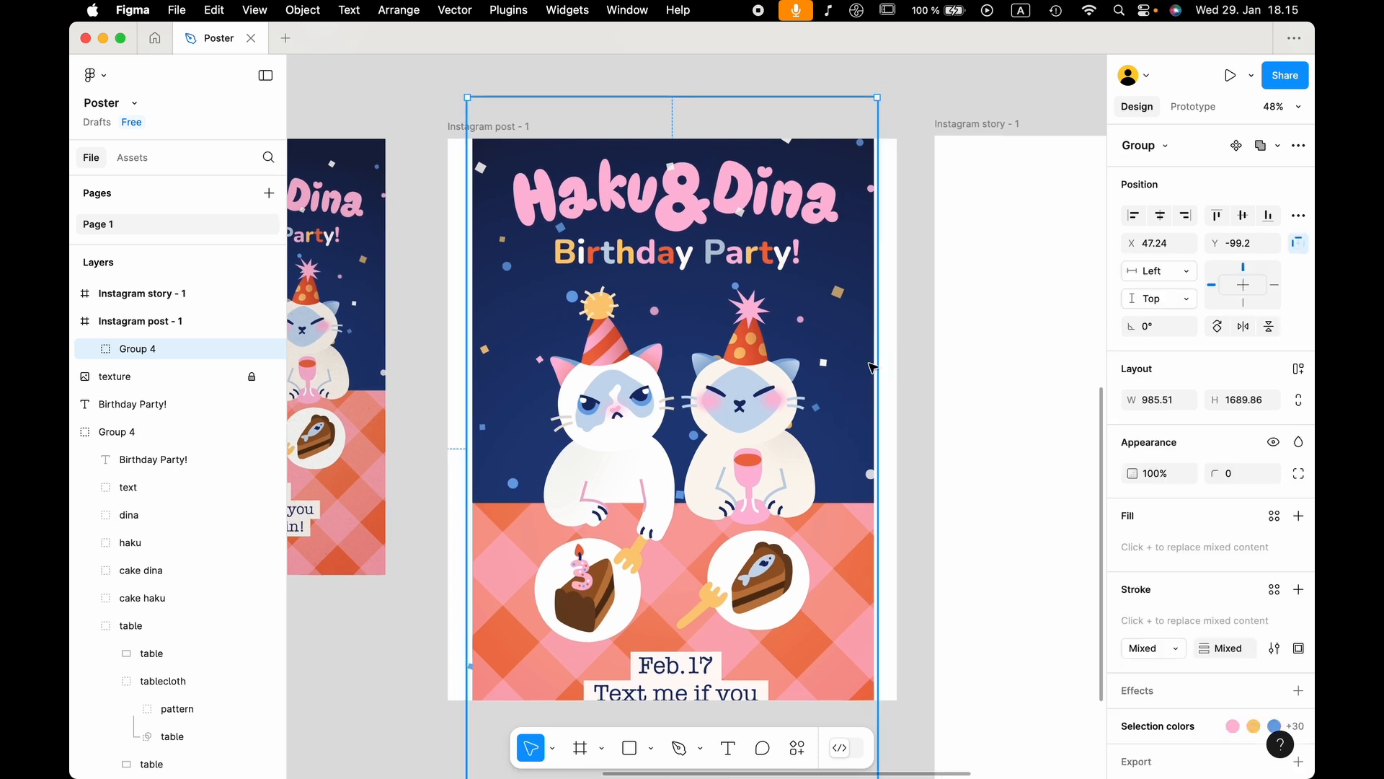
# Delete the scaled poster duplicate from the Instagram post frame.
pyautogui.click(902, 349)
pyautogui.keyDown('super'); pyautogui.click(809, 364); pyautogui.keyUp('super')
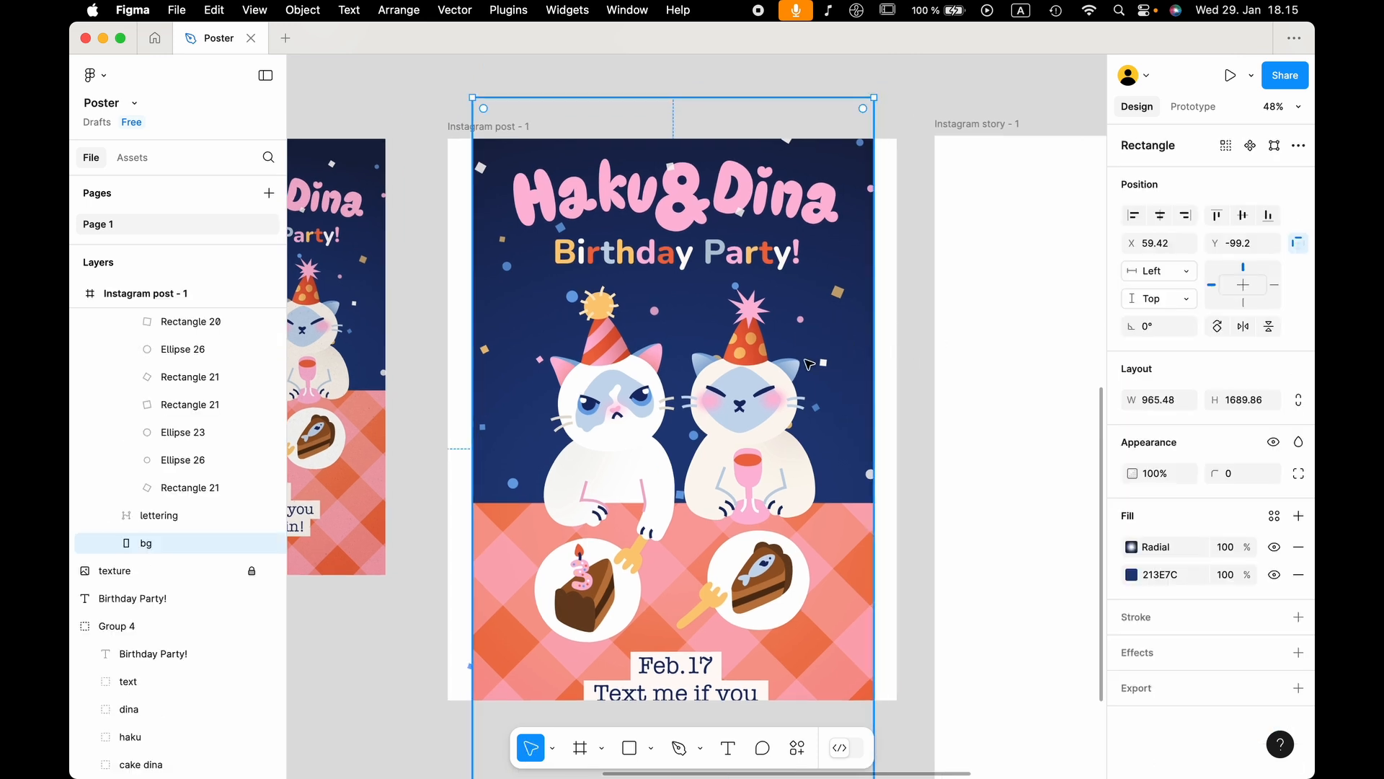
pyautogui.click(896, 385)
pyautogui.moveTo(921, 573); pyautogui.dragTo(634, 365)
pyautogui.press('Delete')
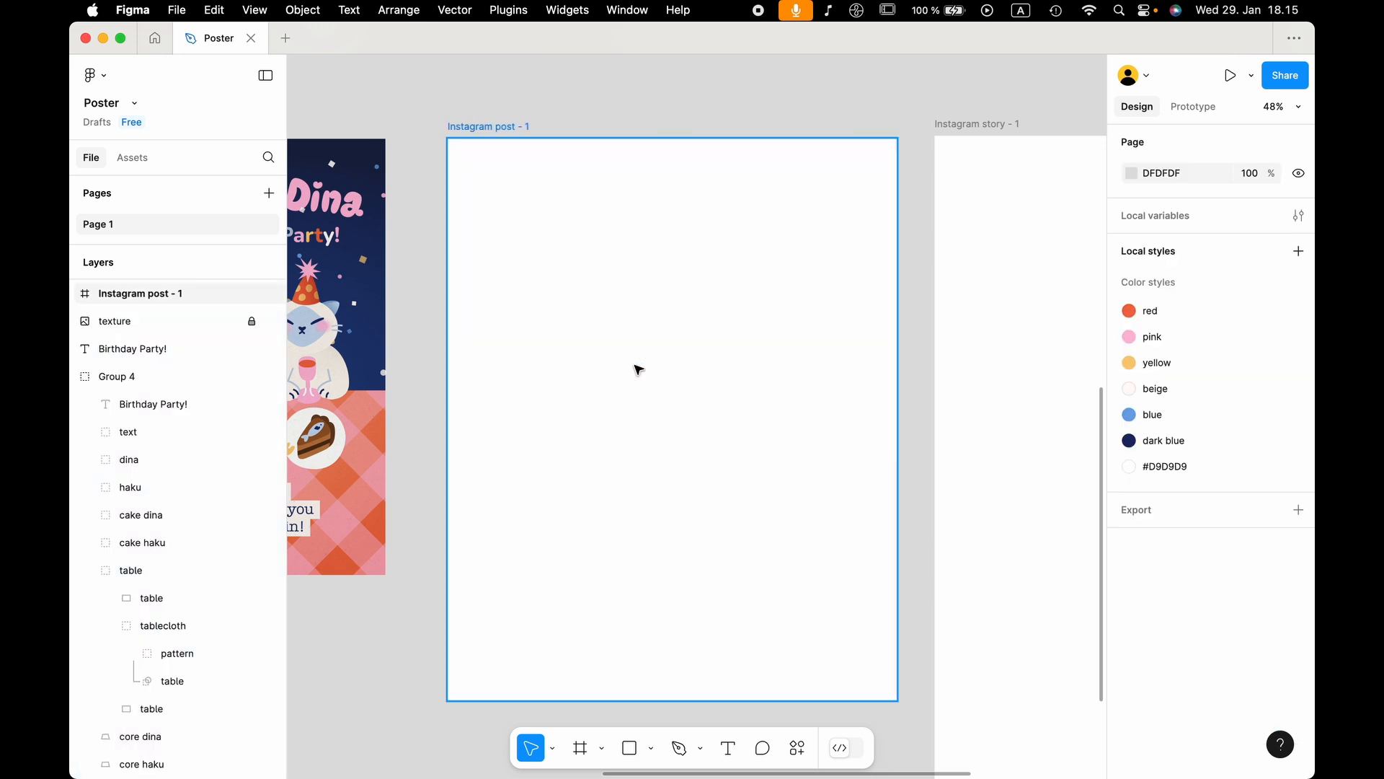
# Unlock the texture layer, move it inside the poster group as its topmost layer, and select the whole group.
pyautogui.click(341, 410)
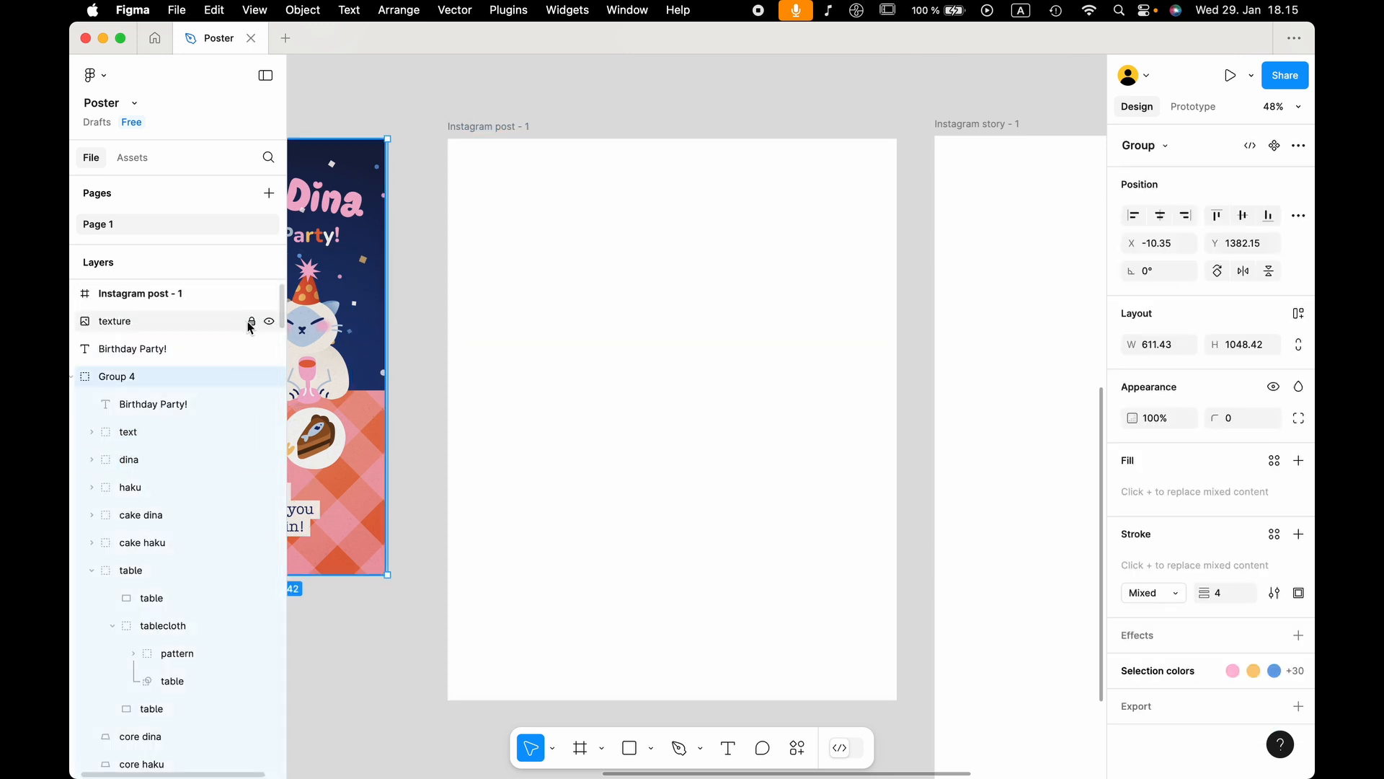
pyautogui.click(251, 322)
pyautogui.hscroll(-7, 404, 346)
pyautogui.scroll(-1, 404, 346)
pyautogui.moveTo(148, 321); pyautogui.dragTo(148, 375)
pyautogui.click(153, 351)
pyautogui.moveTo(322, 198); pyautogui.dragTo(622, 481)
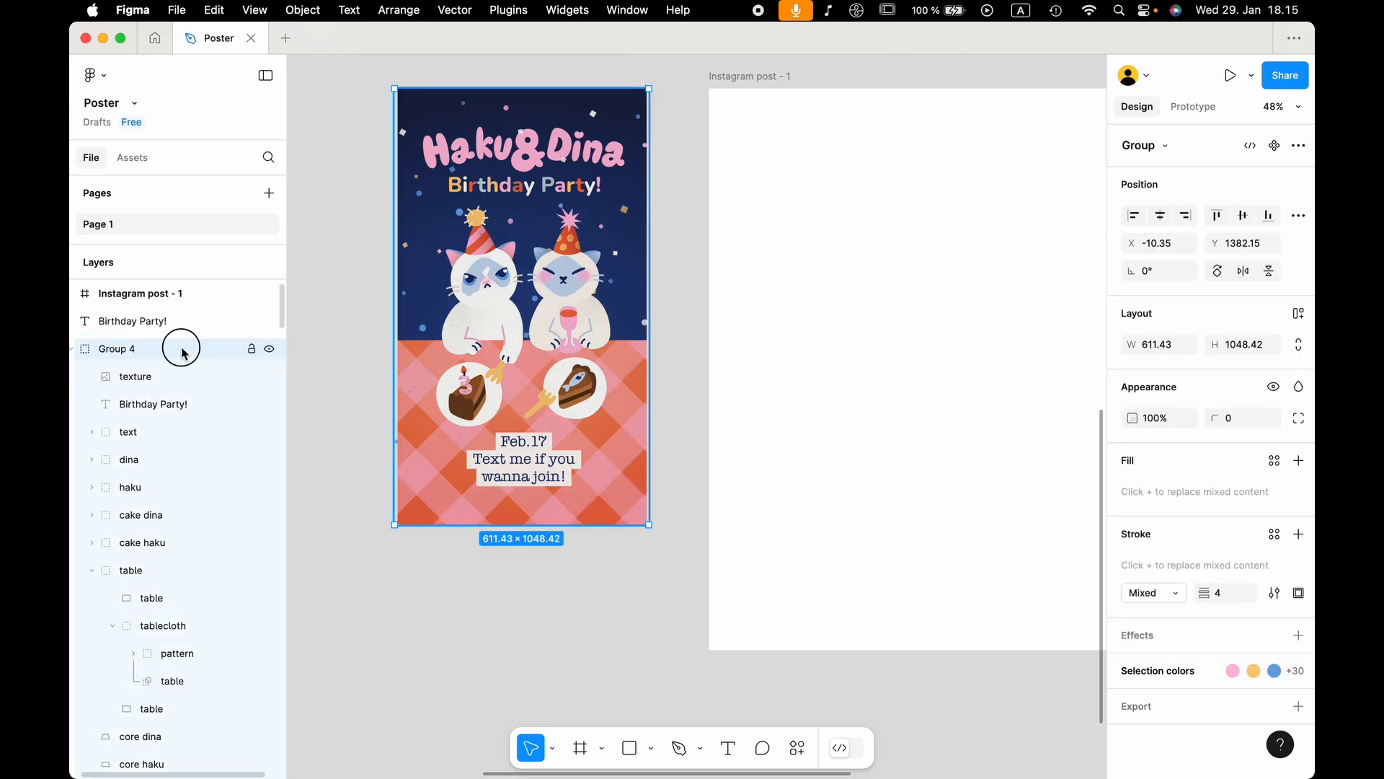
# Duplicate the textured poster group into the Instagram post frame and center it there horizontally and vertically.
pyautogui.moveTo(968, 323); pyautogui.dragTo(934, 351)
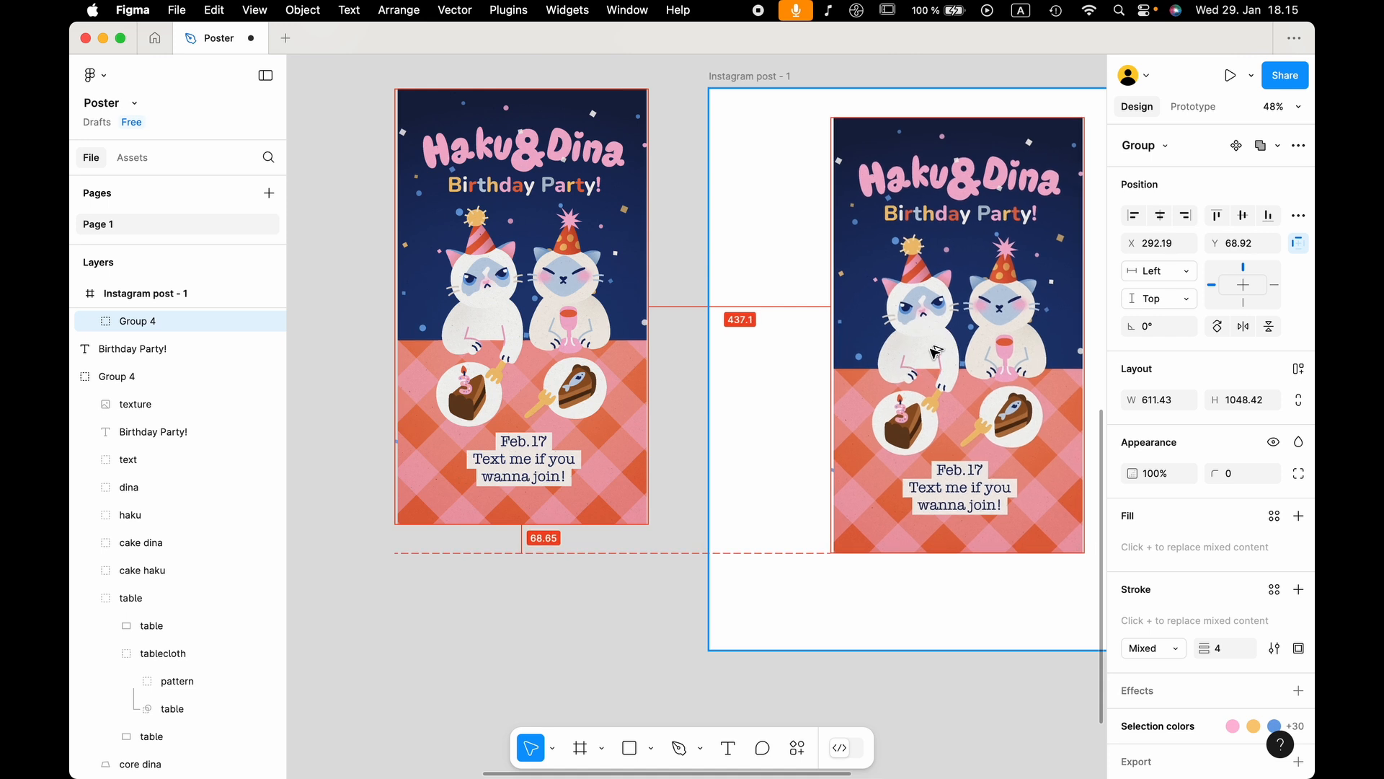
pyautogui.hscroll(7, 938, 347)
pyautogui.scroll(-1, 937, 348)
pyautogui.click(1160, 216)
pyautogui.click(1242, 216)
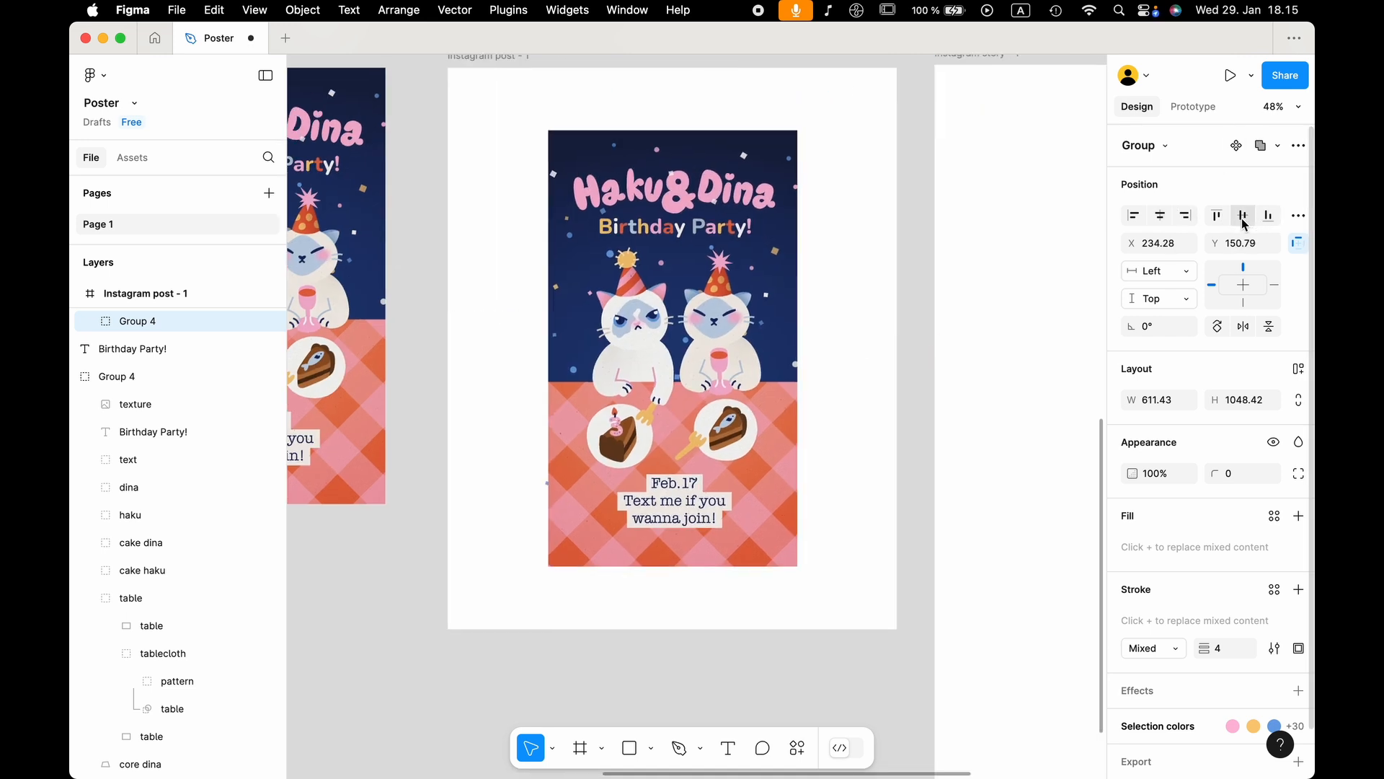
# Enlarge the poster duplicate from its center with the Scale tool to about 919 × 1576, and deselect it.
pyautogui.hscroll(3, 757, 343)
pyautogui.scroll(1, 757, 343)
pyautogui.press('k')
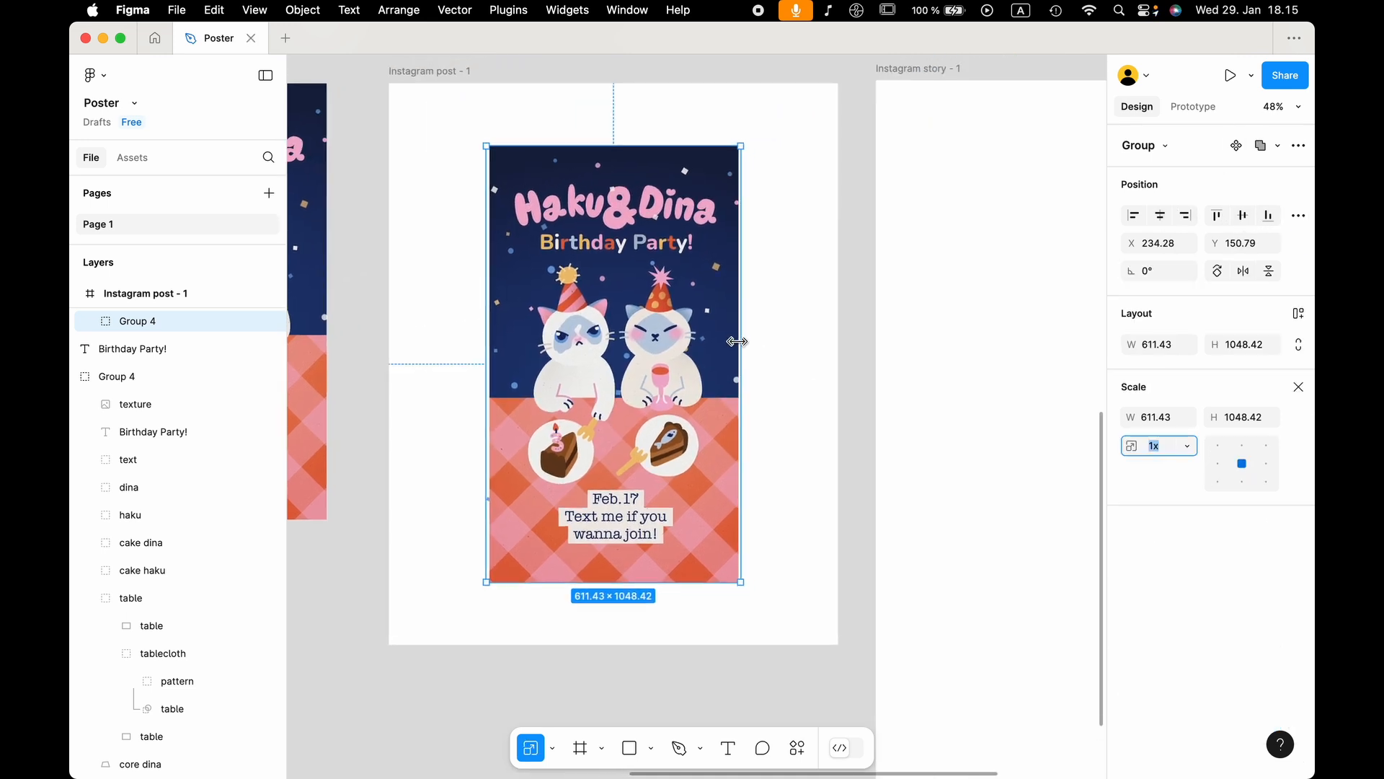
pyautogui.moveTo(741, 340); pyautogui.dragTo(797, 355)
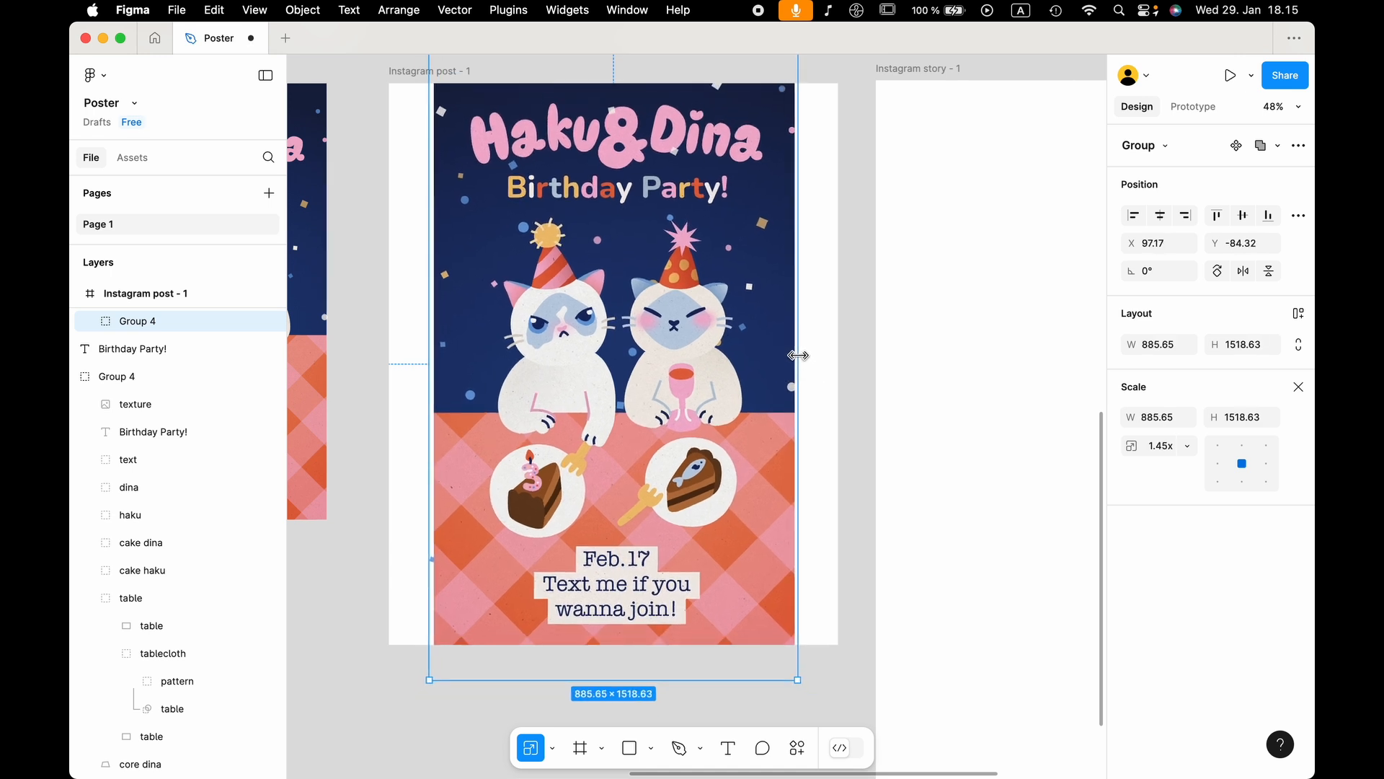
pyautogui.click(554, 750)
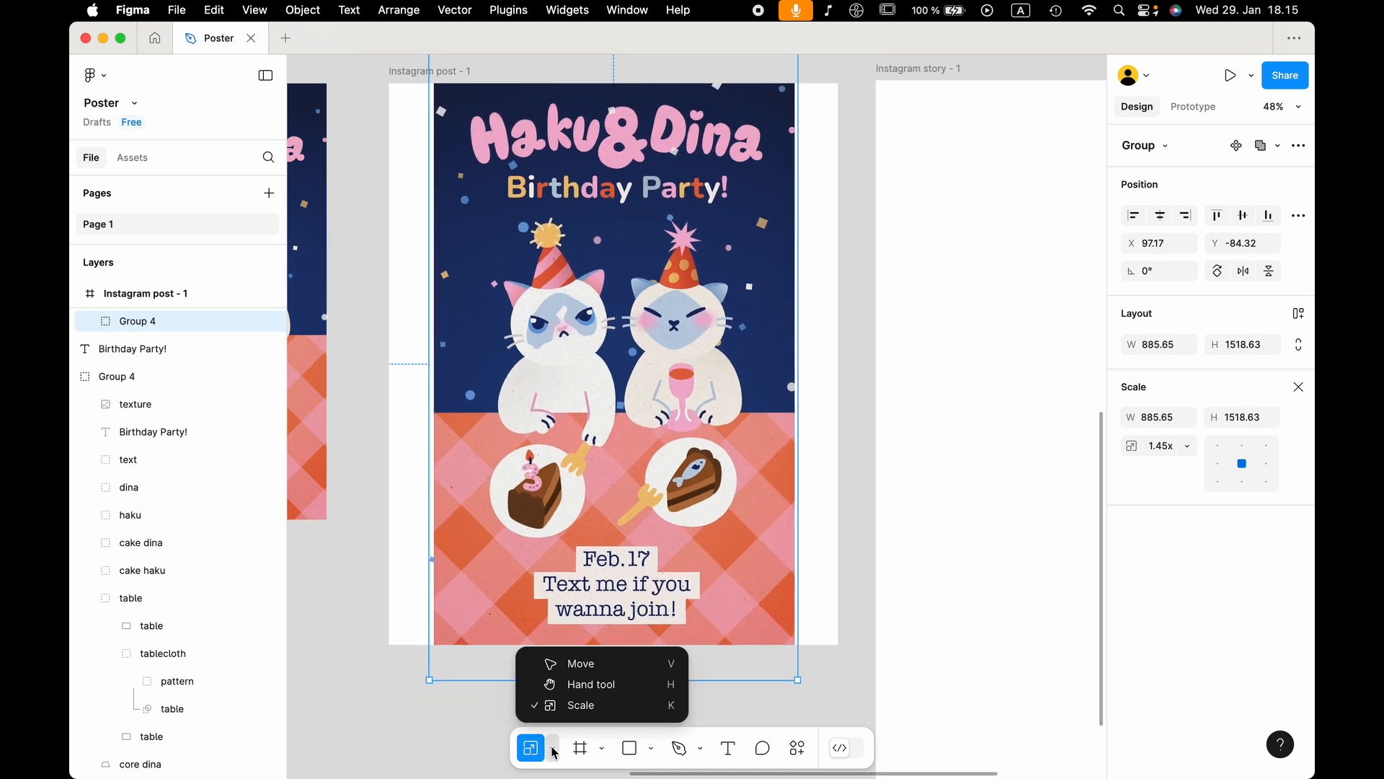
pyautogui.click(609, 706)
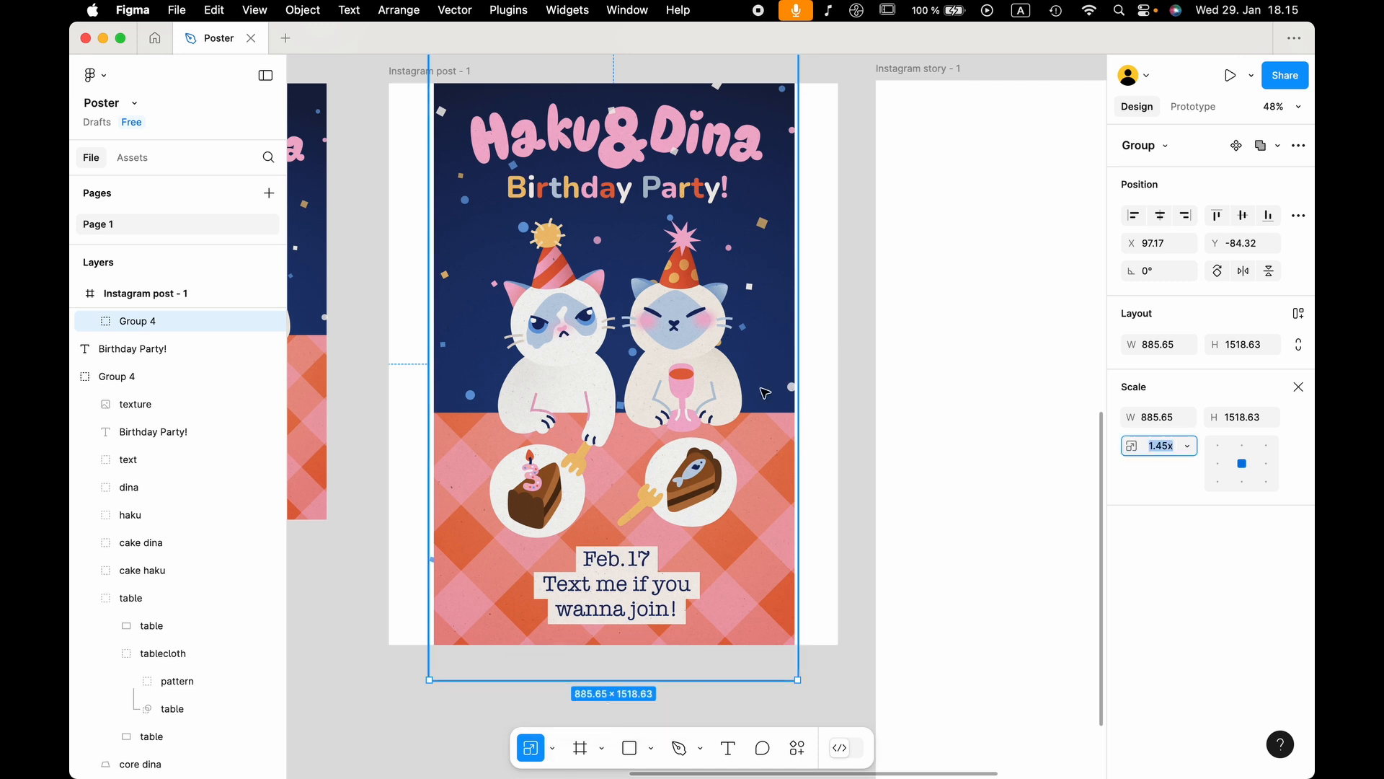
pyautogui.scroll(1, 760, 388)
pyautogui.moveTo(736, 386); pyautogui.dragTo(817, 386)
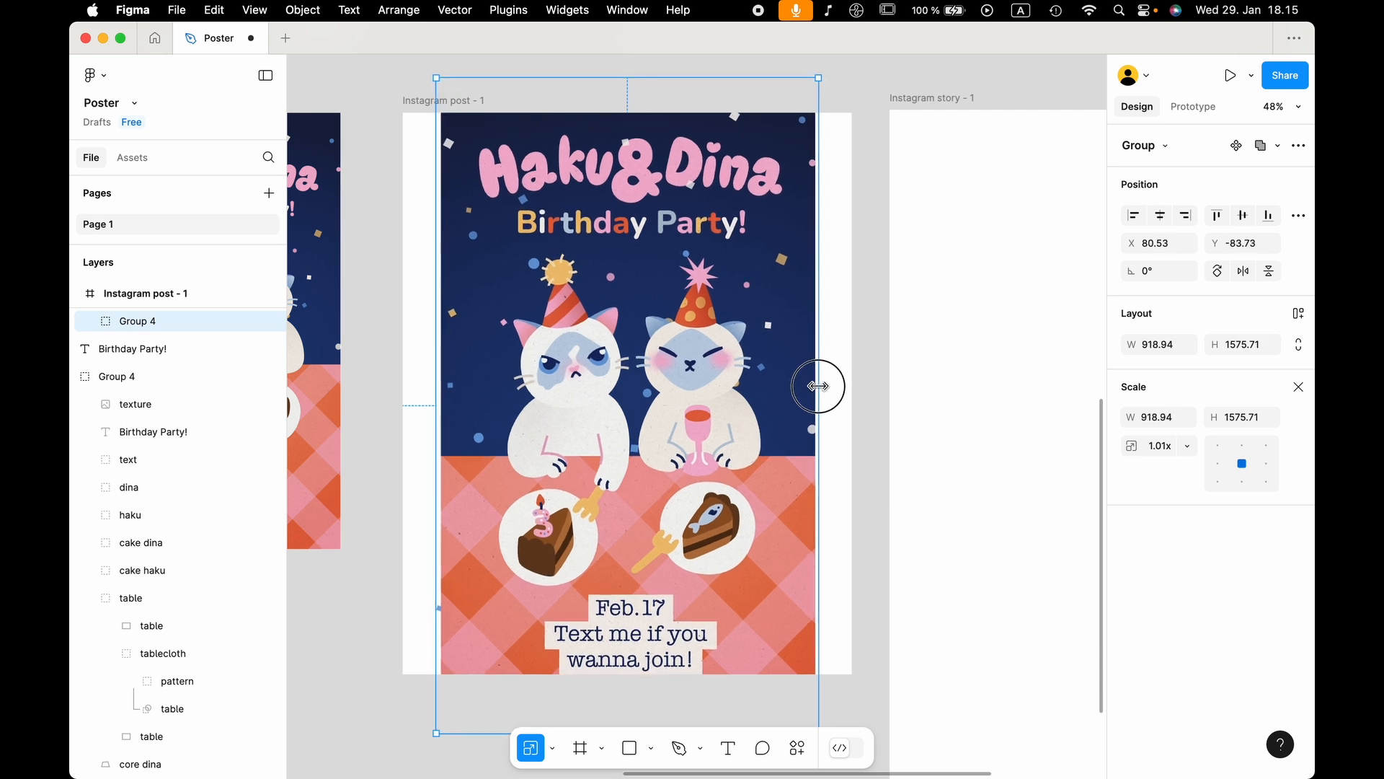
pyautogui.press('Escape')
pyautogui.press('Escape')
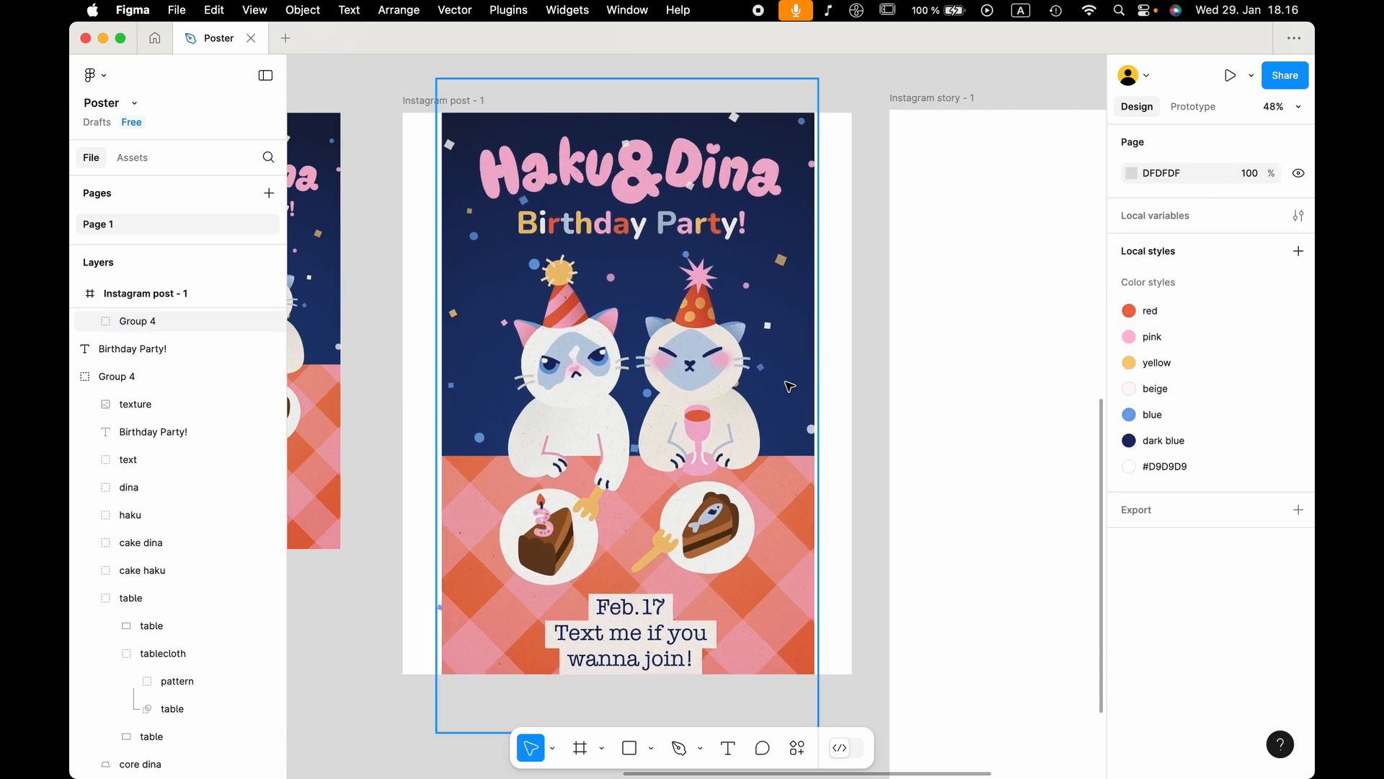
# Widen the texture image of the Instagram post's poster group from its center to about 1084 wide, and lock it.
pyautogui.click(789, 386)
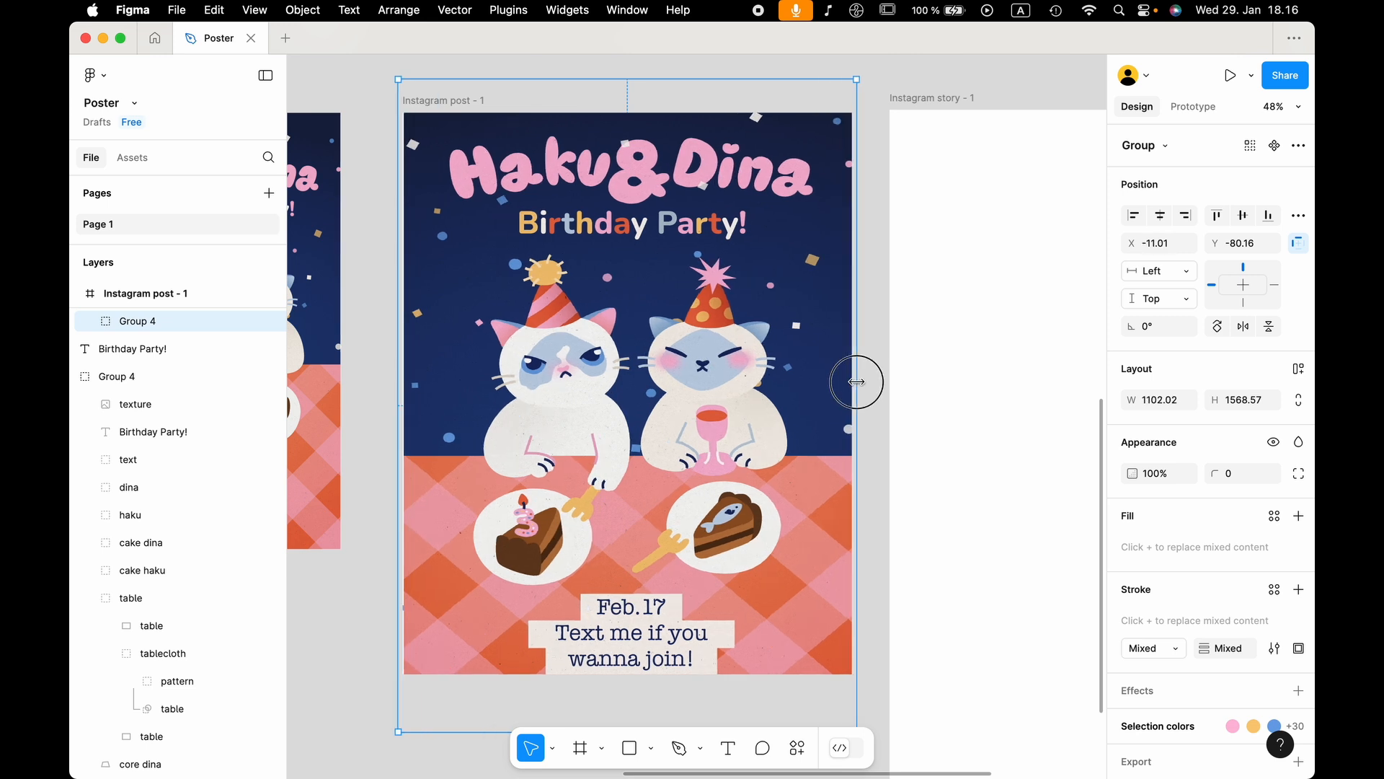
pyautogui.doubleClick(462, 308)
pyautogui.scroll(2, 460, 310)
pyautogui.moveTo(454, 305); pyautogui.dragTo(420, 305)
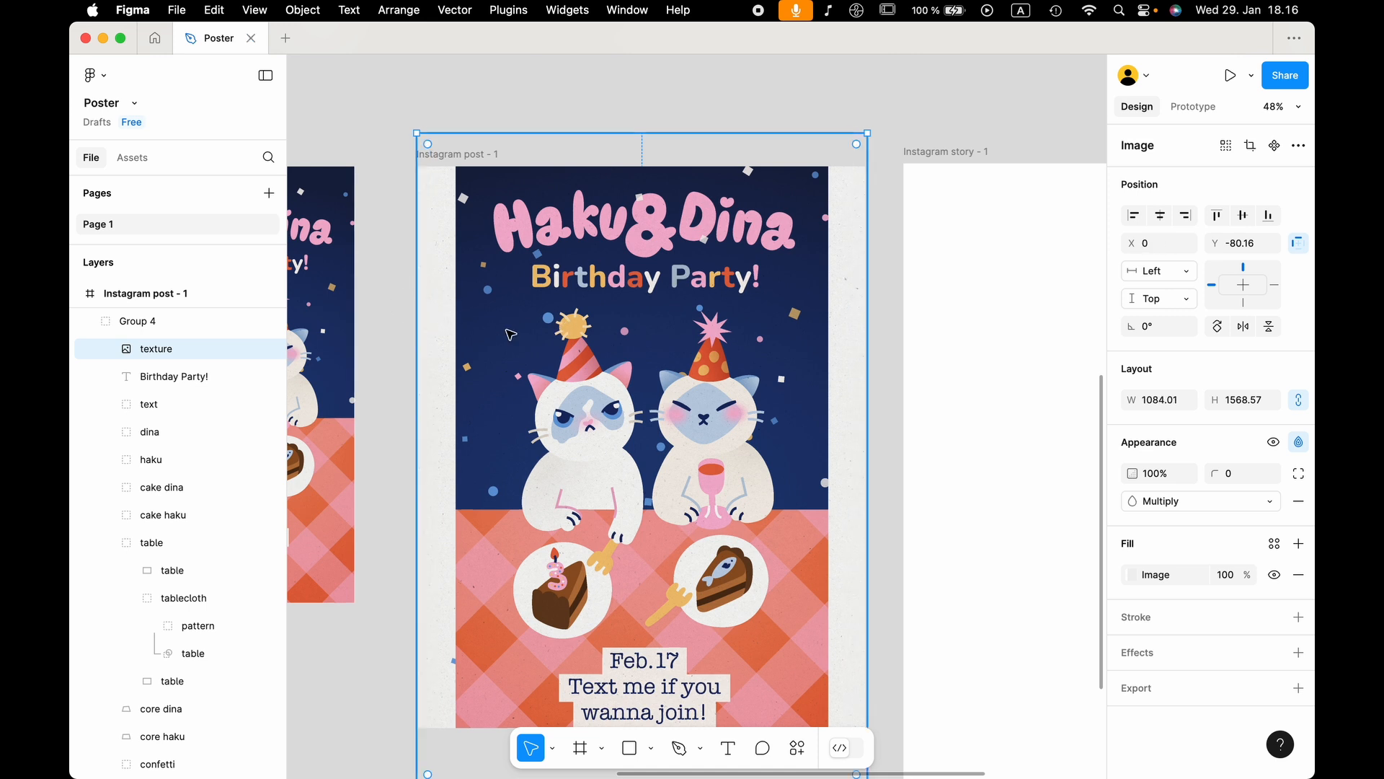
pyautogui.click(252, 350)
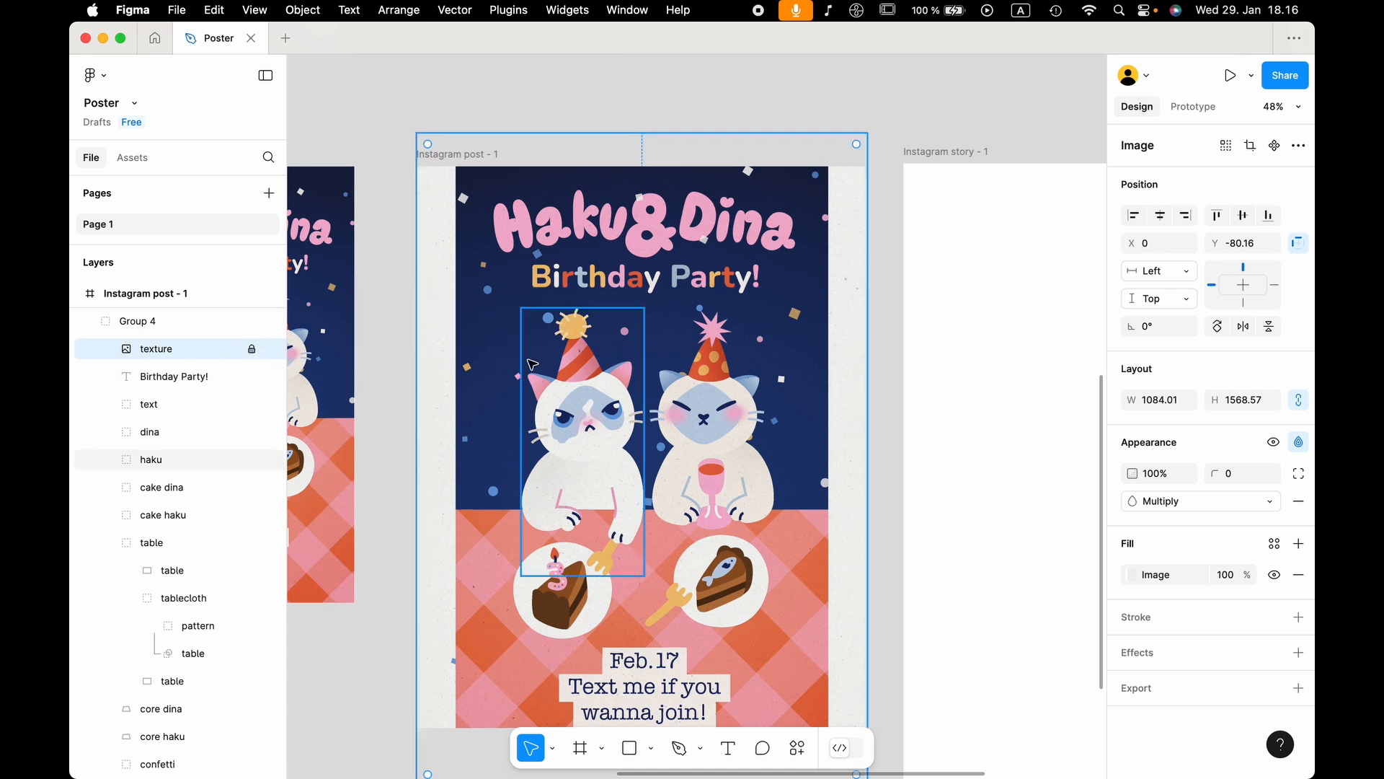
# Widen the dark blue bg rectangle symmetrically so it covers the full width of the Instagram post frame.
pyautogui.doubleClick(495, 350)
pyautogui.press('Escape')
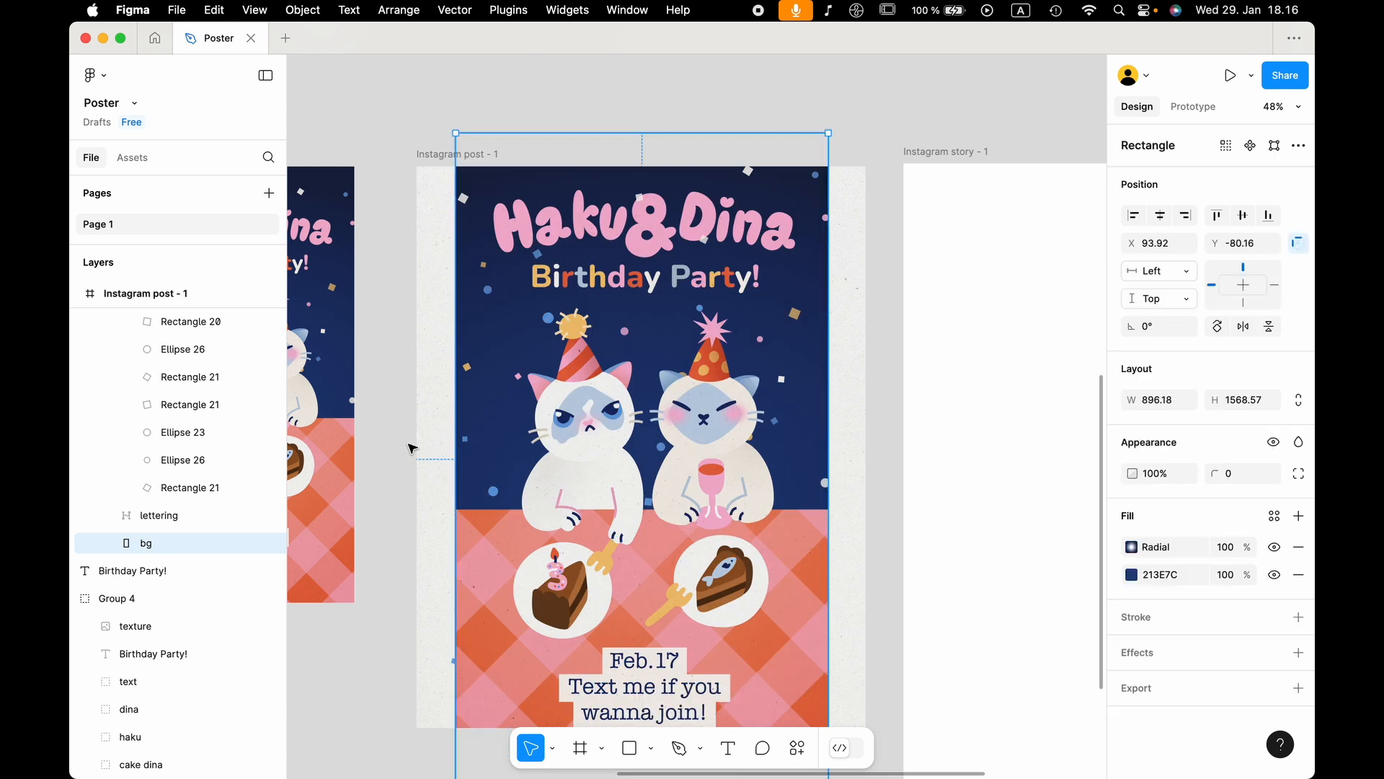
pyautogui.moveTo(456, 406); pyautogui.dragTo(411, 396)
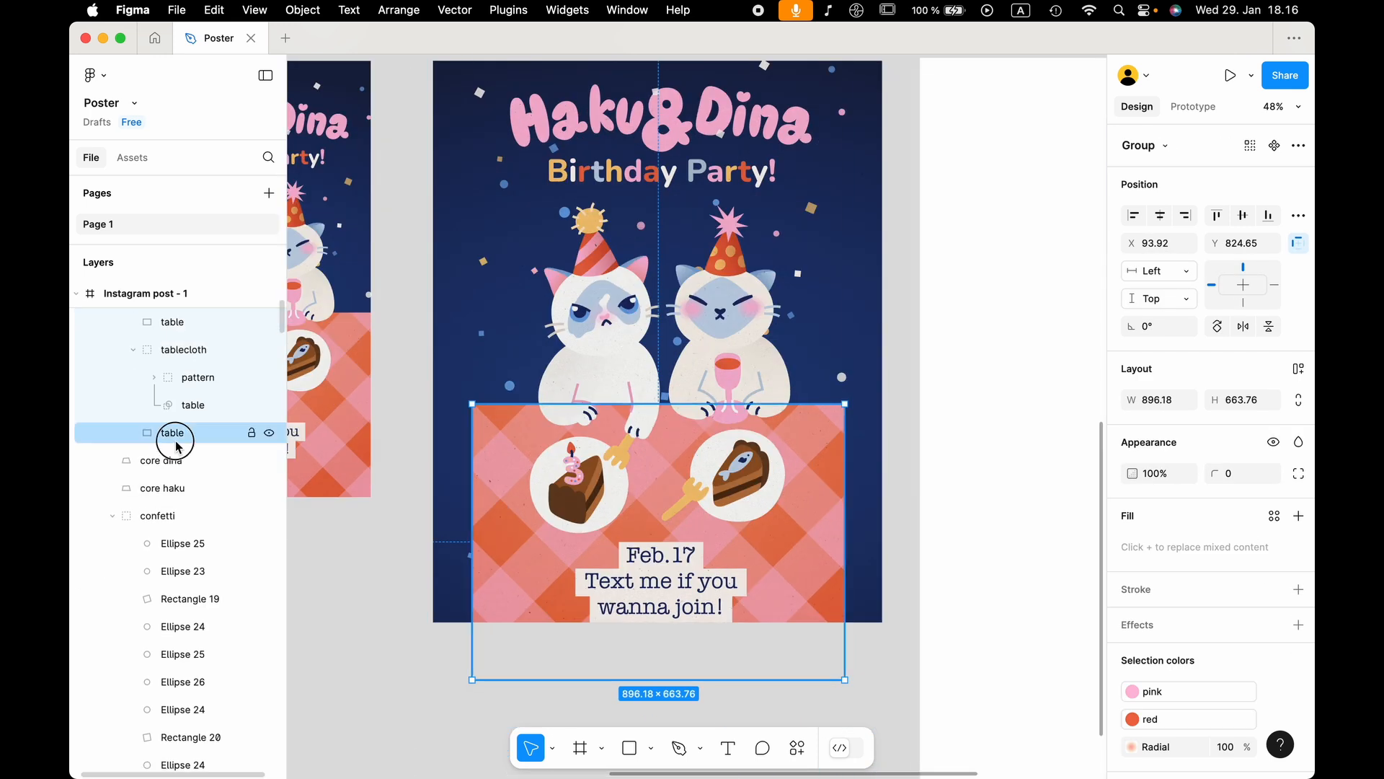
pyautogui.click(427, 475)
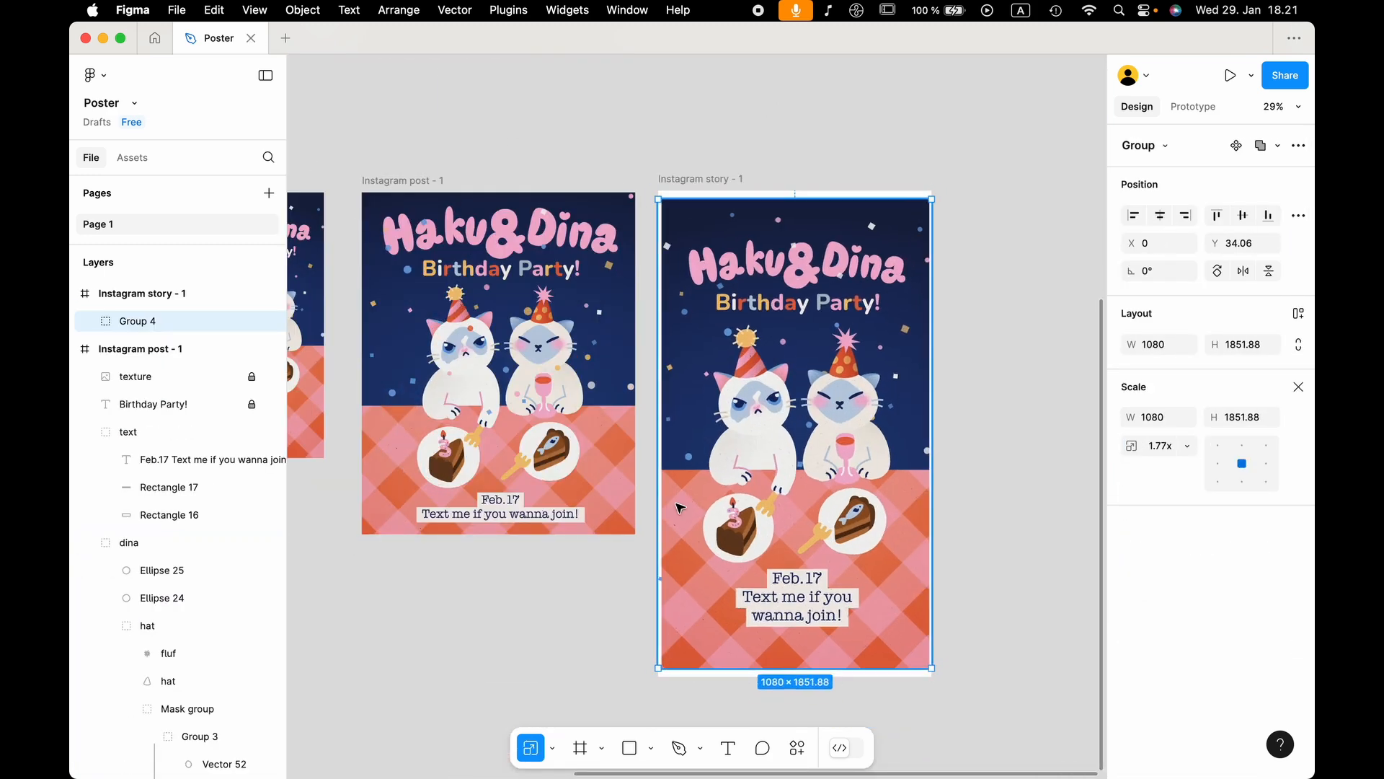
# Ungroup the poster copy in the Instagram story frame, lock its texture layer, and scale the artwork to fill the frame's width.
pyautogui.rightClick(147, 321)
pyautogui.click(217, 389)
pyautogui.click(252, 321)
pyautogui.scroll(4, 717, 315)
pyautogui.moveTo(626, 331); pyautogui.dragTo(621, 331)
pyautogui.scroll(-5, 888, 297)
pyautogui.click(1025, 565)
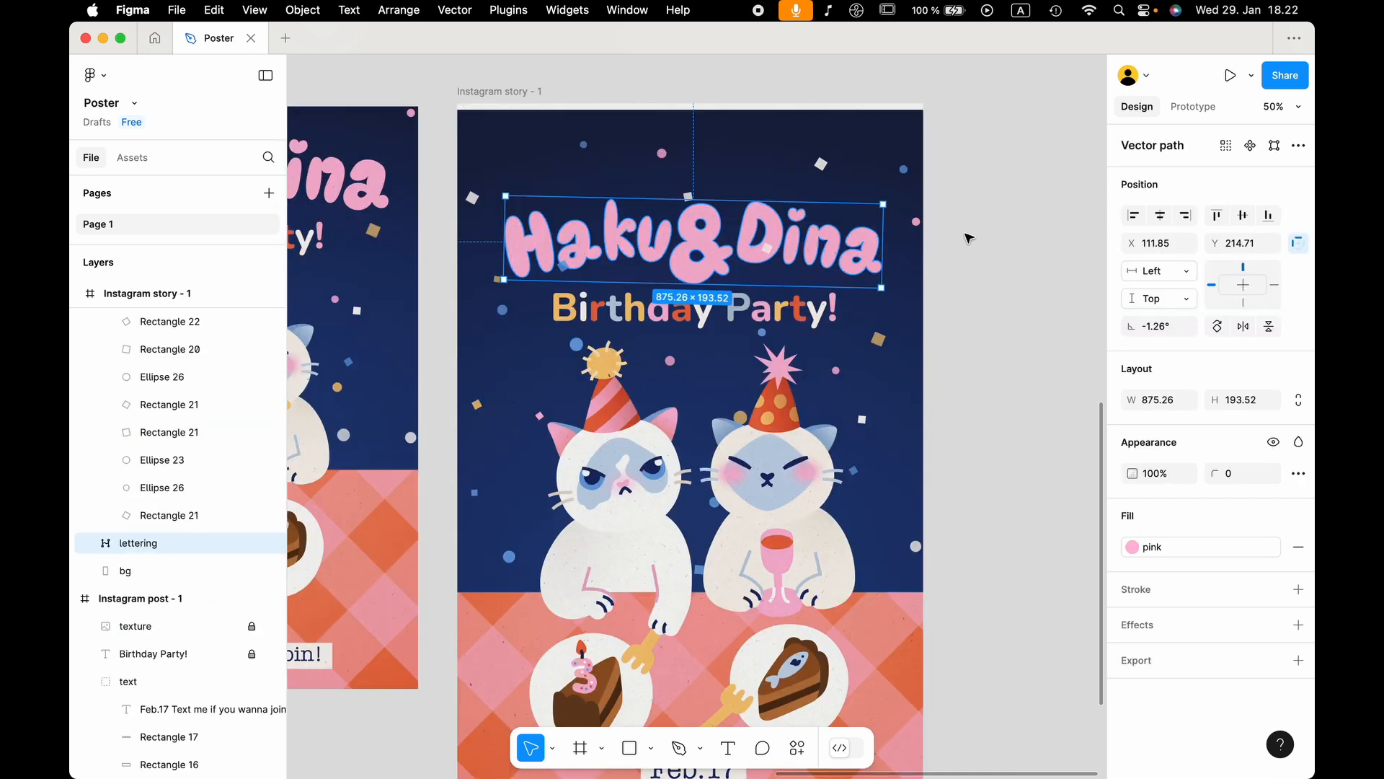
# Extend the bg rectangle of the Instagram story up to the frame's top edge, and deselect it.
pyautogui.click(969, 238)
pyautogui.scroll(-2, 967, 238)
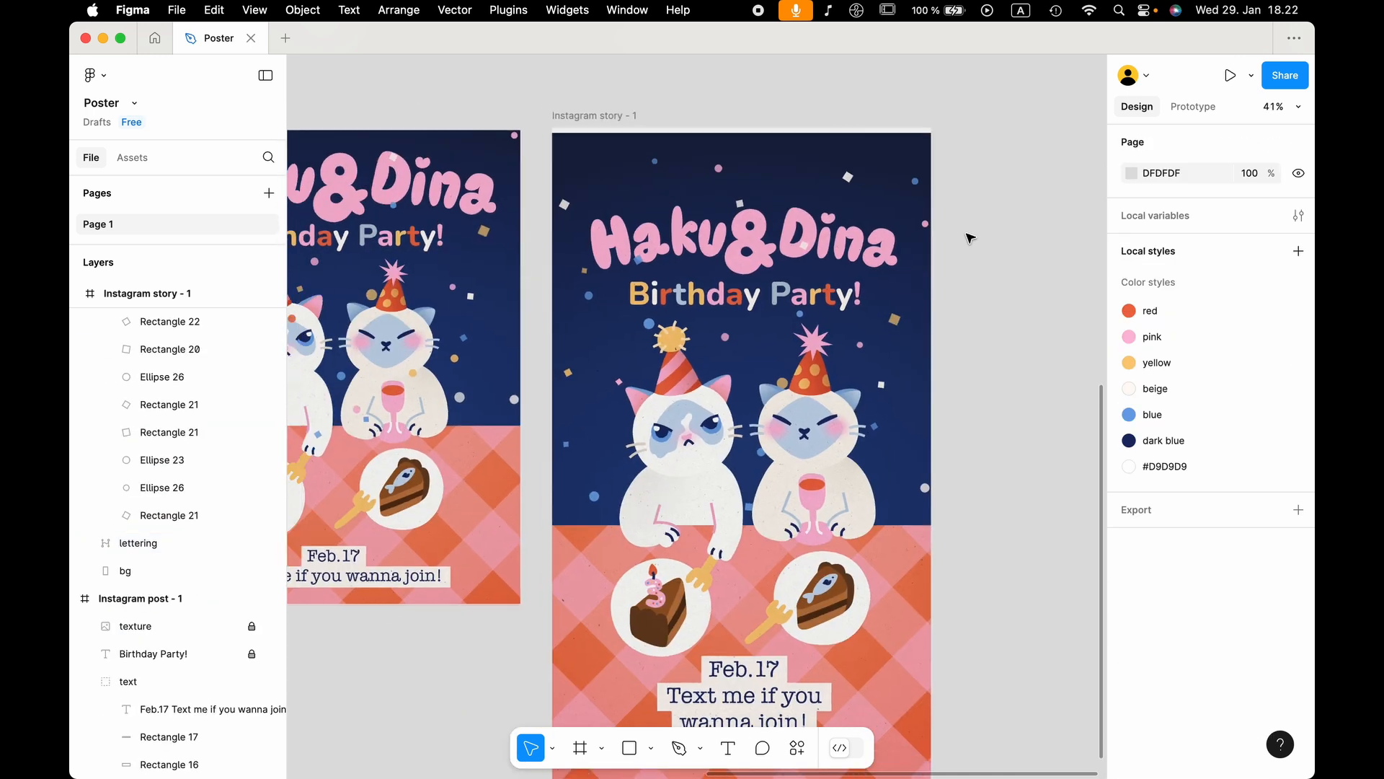
pyautogui.click(880, 253)
pyautogui.click(1026, 207)
pyautogui.click(612, 139)
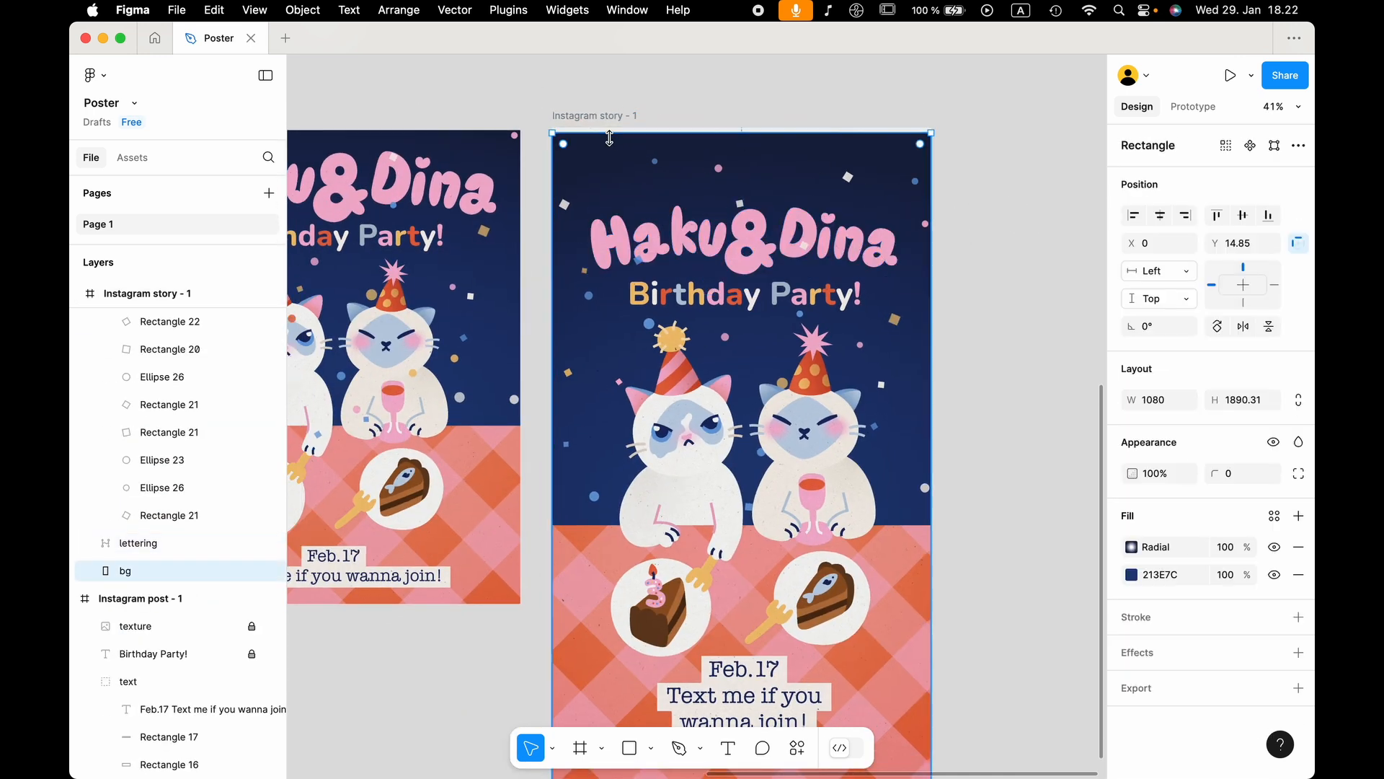
pyautogui.moveTo(584, 137); pyautogui.dragTo(586, 130)
pyautogui.click(734, 117)
pyautogui.scroll(-3, 735, 116)
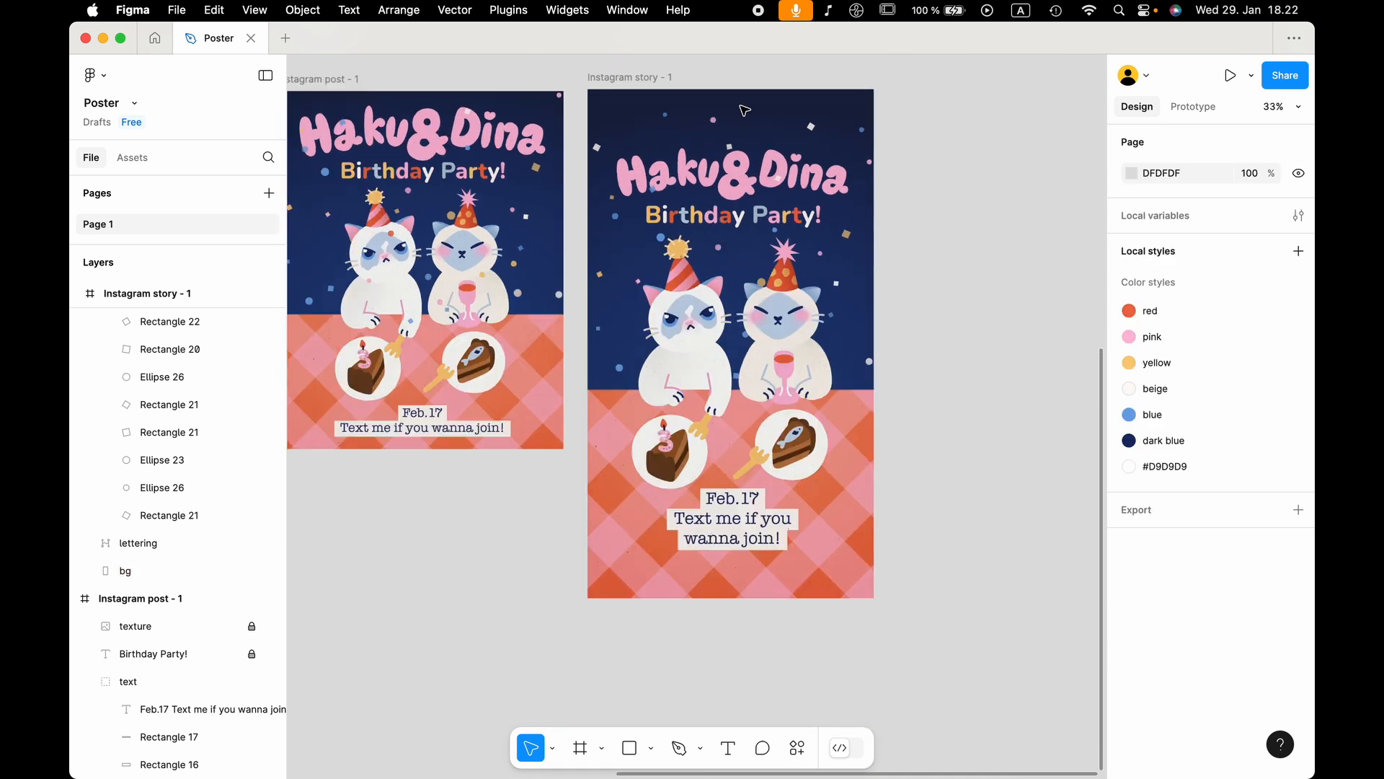
pyautogui.scroll(2, 728, 160)
pyautogui.scroll(2, 728, 160)
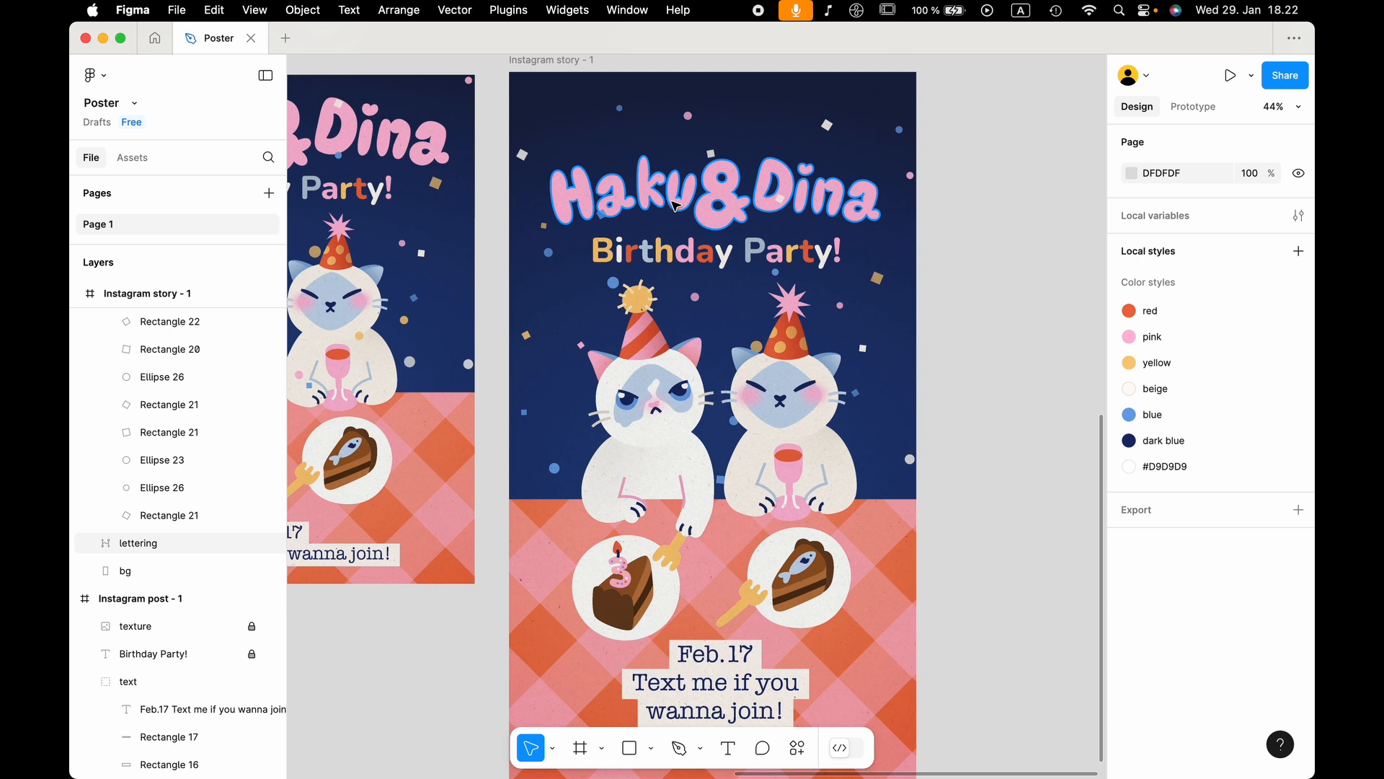
# Add a layout grid to the Instagram story frame and change its type to columns.
pyautogui.click(566, 61)
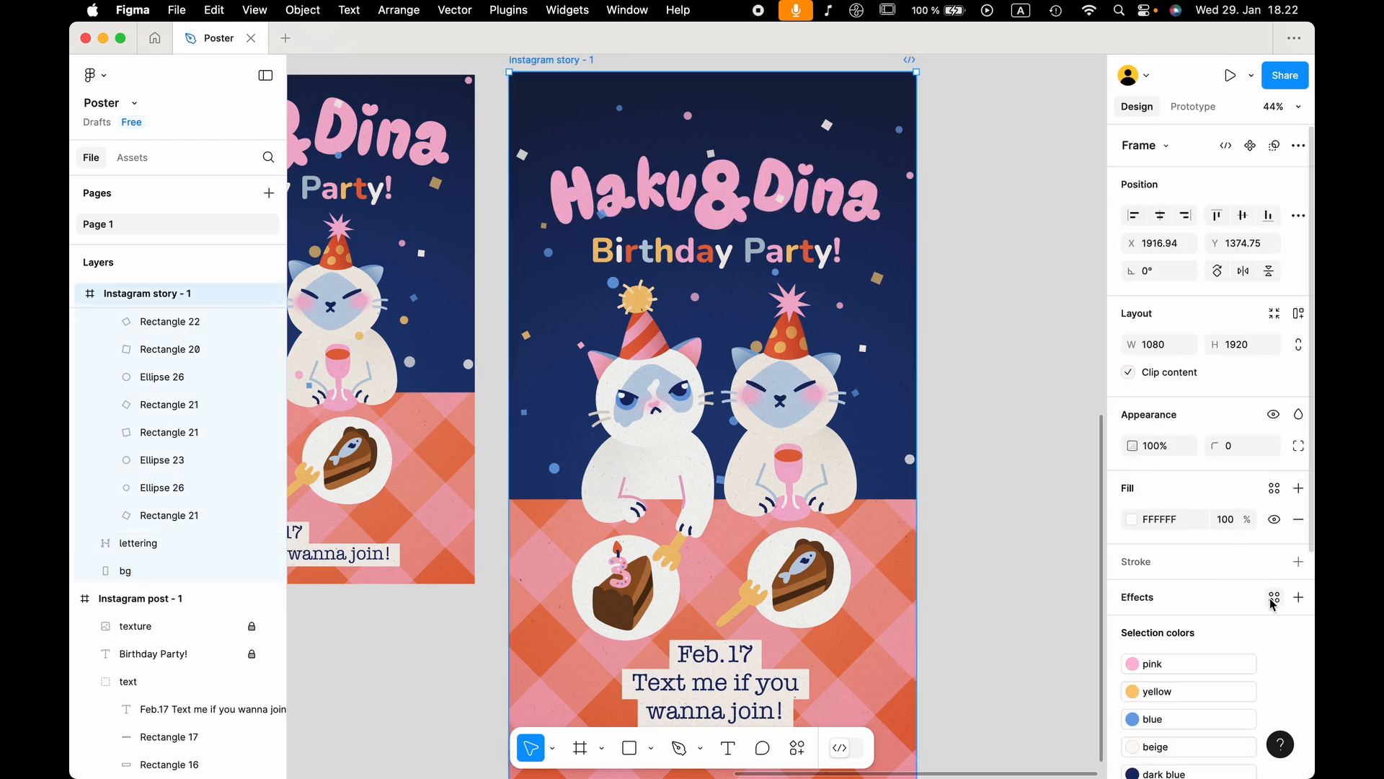
pyautogui.scroll(-5, 1273, 604)
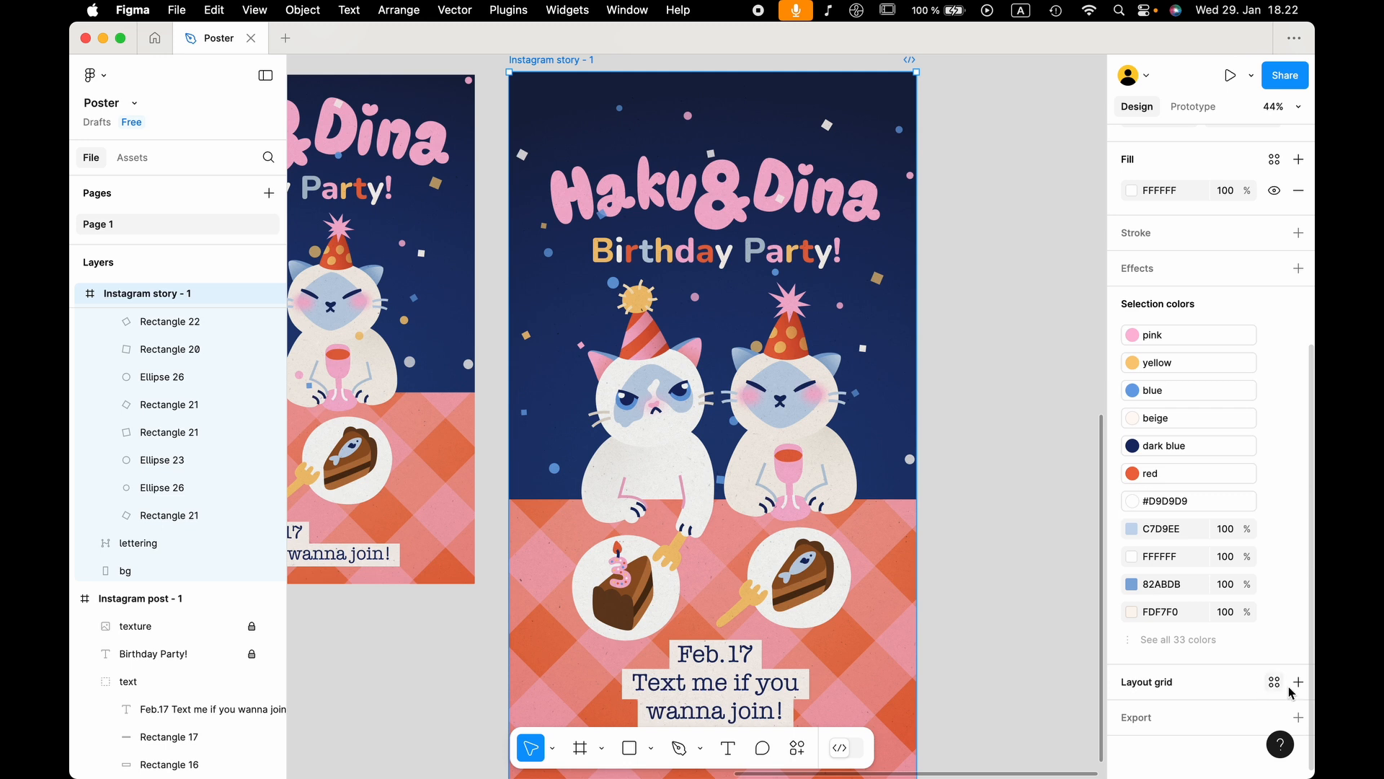
pyautogui.click(1204, 677)
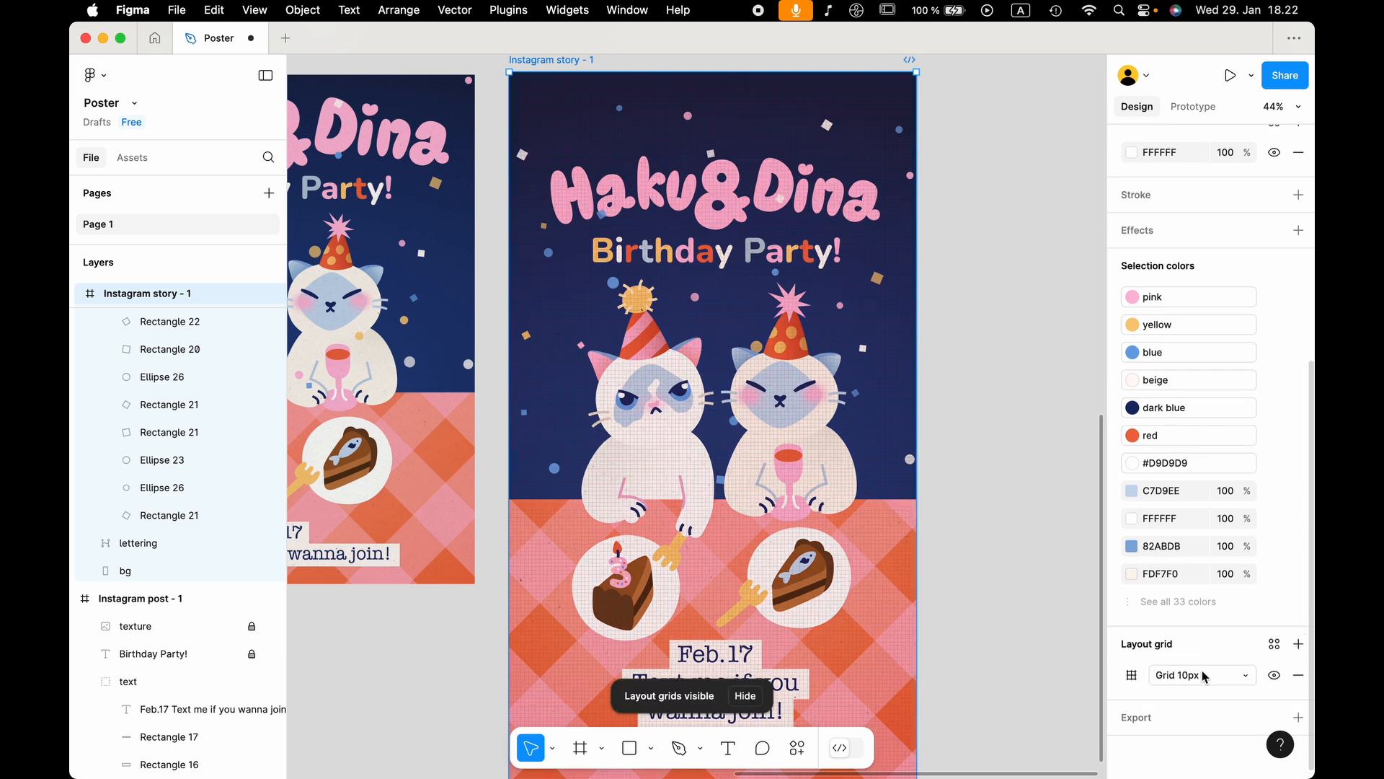
pyautogui.click(1133, 676)
pyautogui.scroll(-5, 1035, 598)
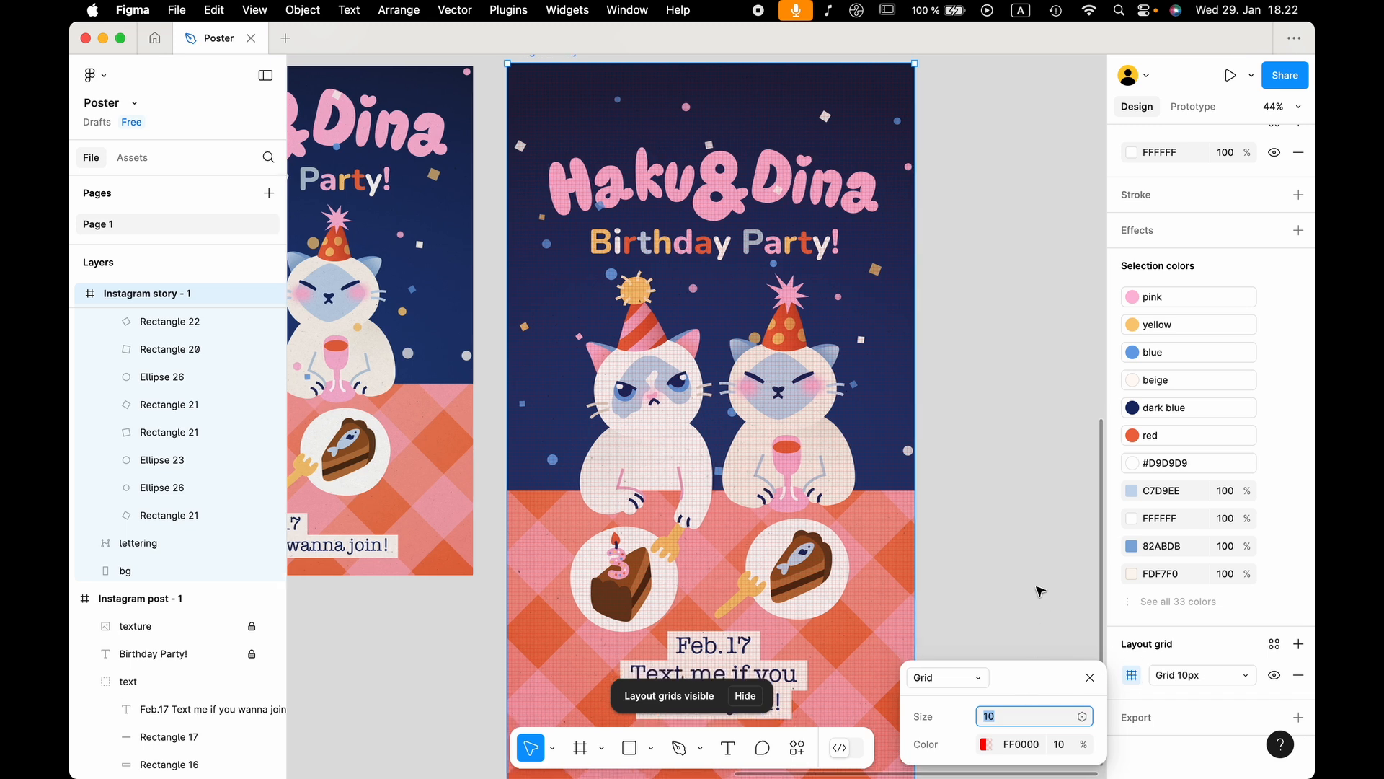
pyautogui.scroll(2, 1038, 591)
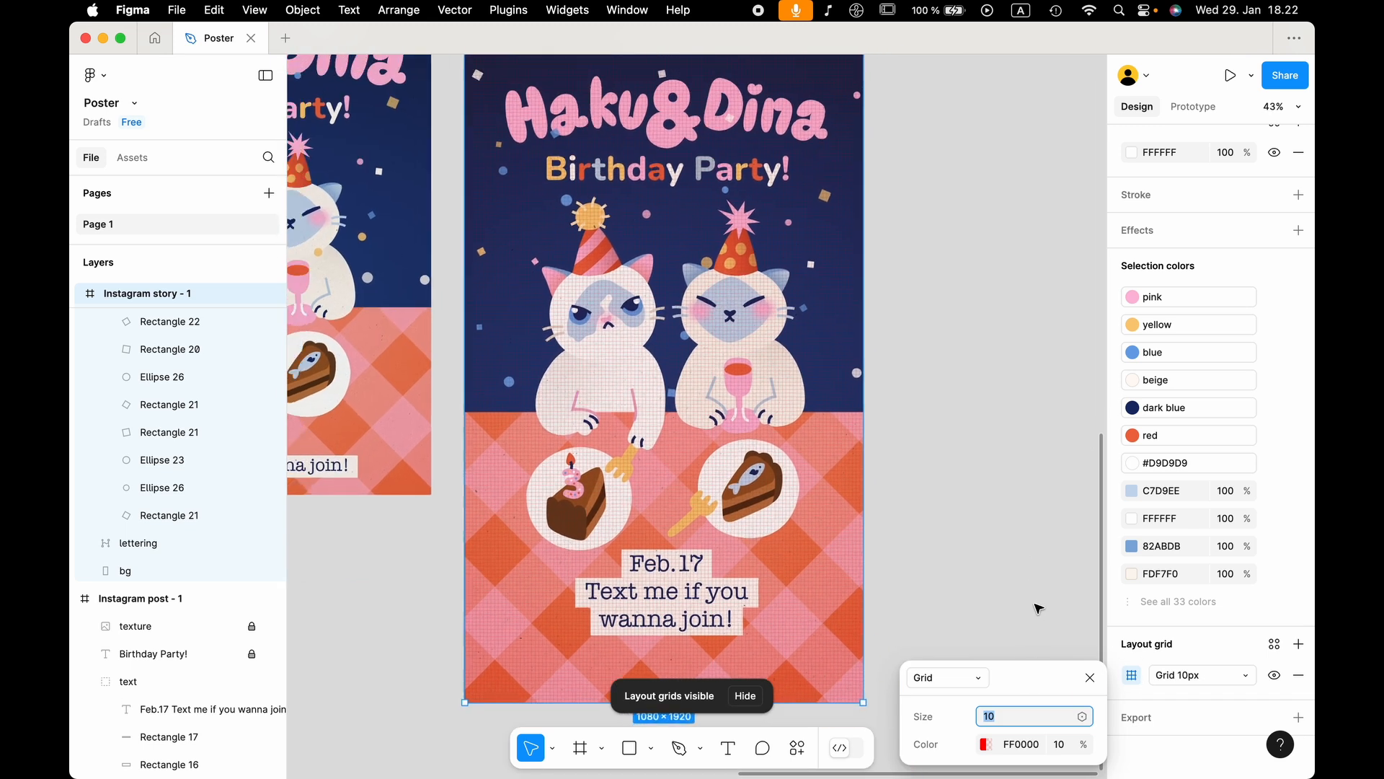
pyautogui.keyDown('ctrl'); pyautogui.scroll(-2, 1039, 606); pyautogui.keyUp('ctrl')
pyautogui.click(948, 677)
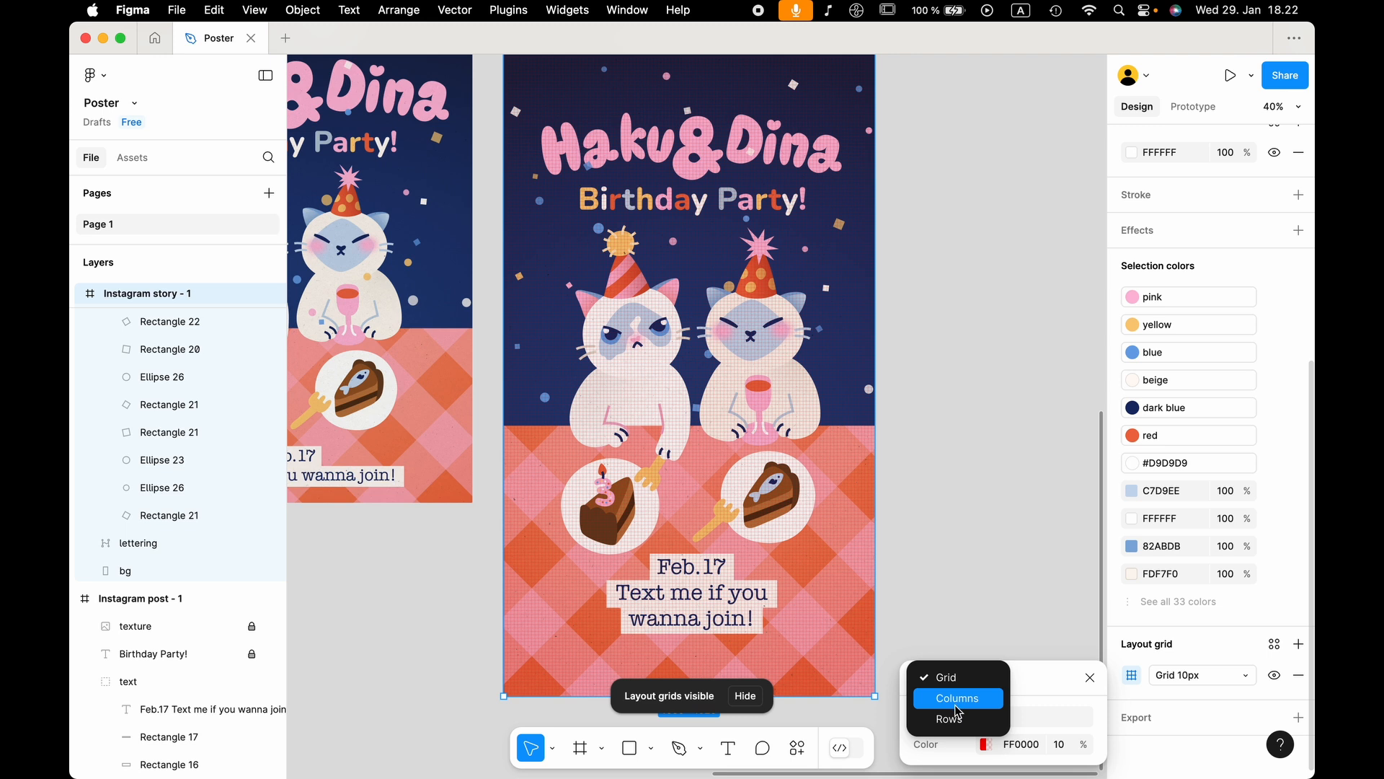
pyautogui.click(958, 709)
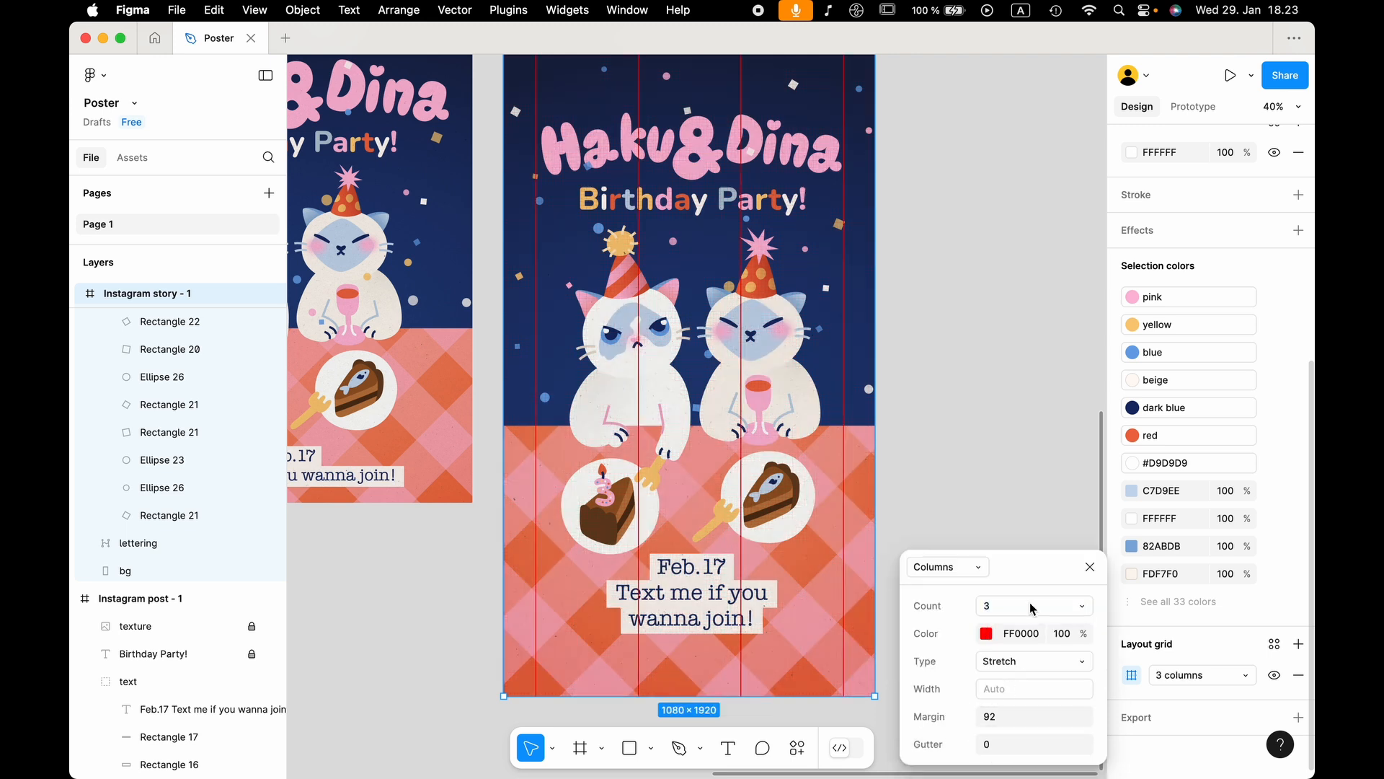
# Set the story frame's column grid to a count of 1 and a margin of 120.
pyautogui.write('1')
pyautogui.press('Return')
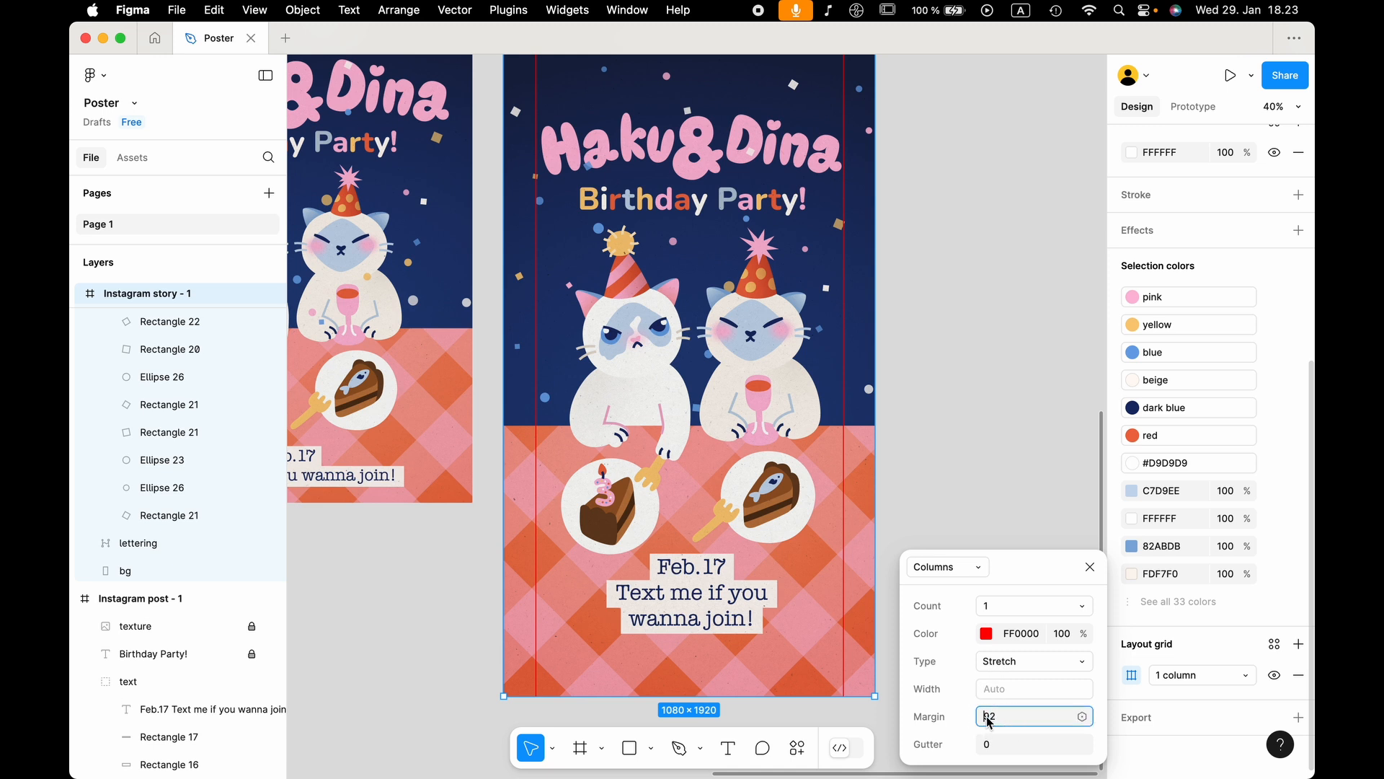
pyautogui.press('Up')
pyautogui.press('Up')
pyautogui.press('Up')
pyautogui.press('Up')
pyautogui.press('Up')
pyautogui.press('Up')
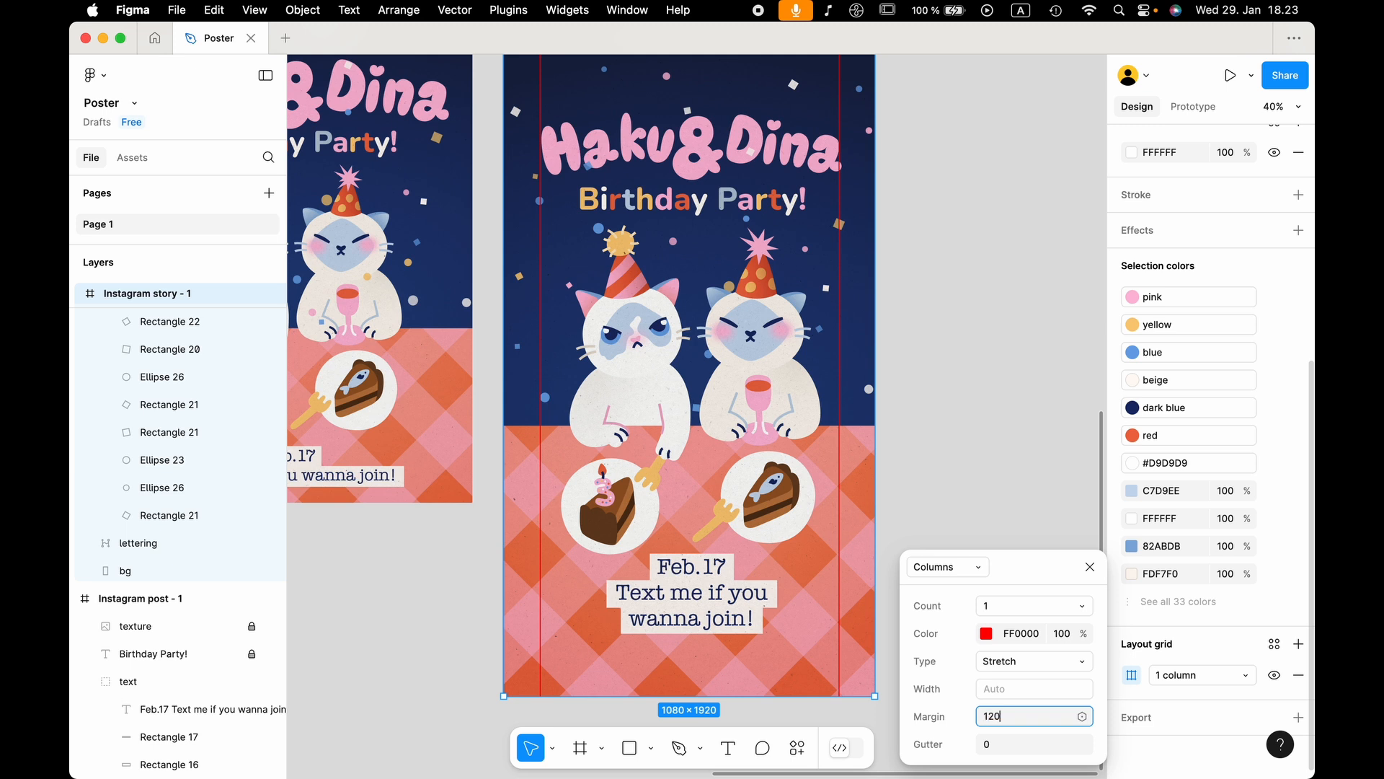
pyautogui.press('Return')
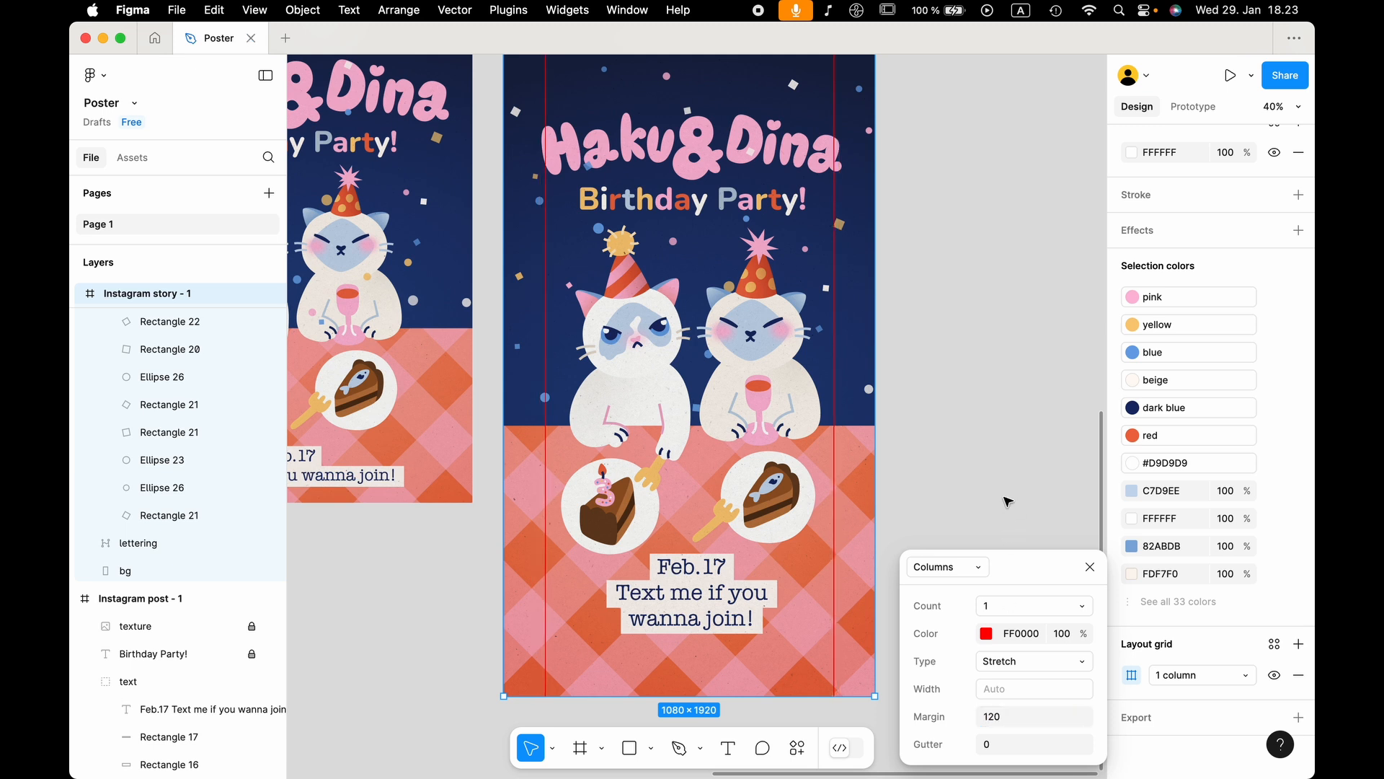
pyautogui.scroll(-2, 1007, 501)
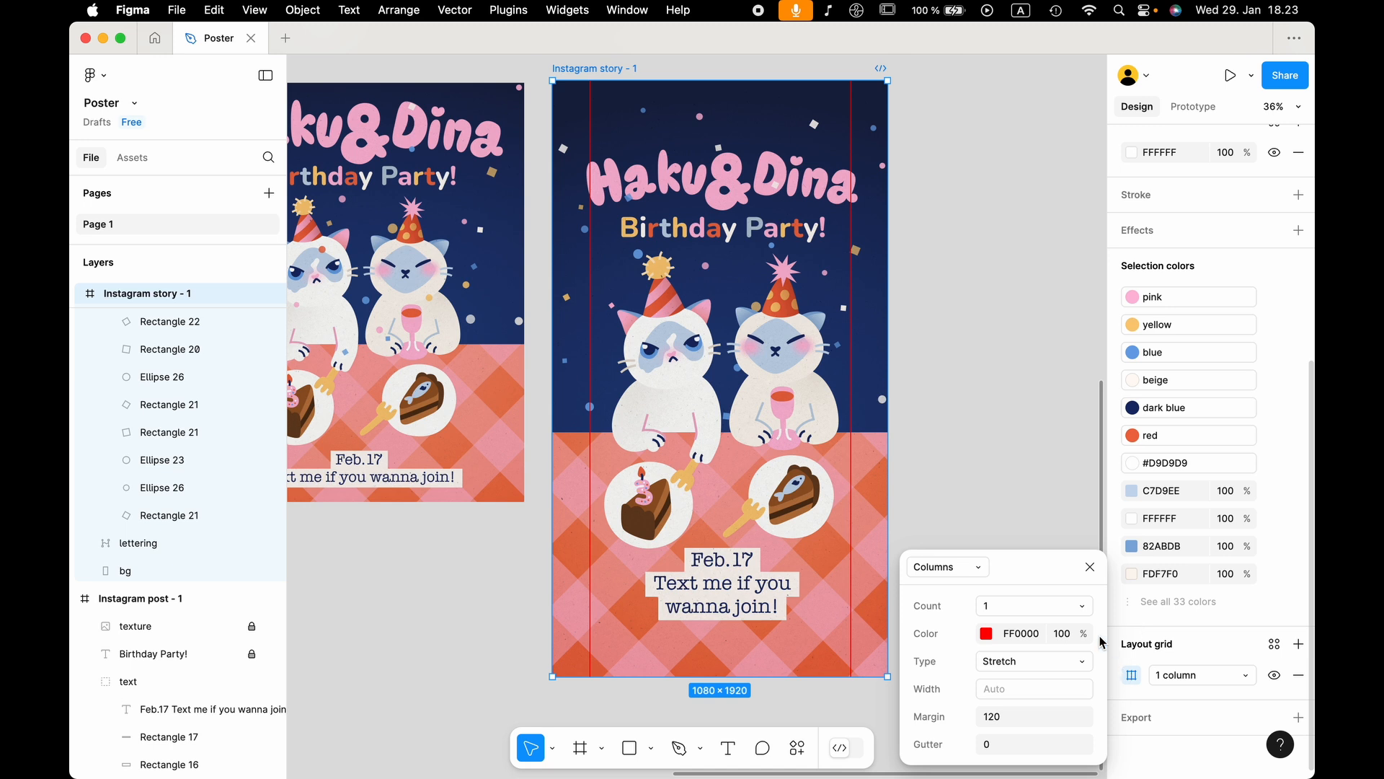
pyautogui.click(1093, 568)
# Duplicate the story frame's column grid and change one of the two grids to rows.
pyautogui.click(1114, 676)
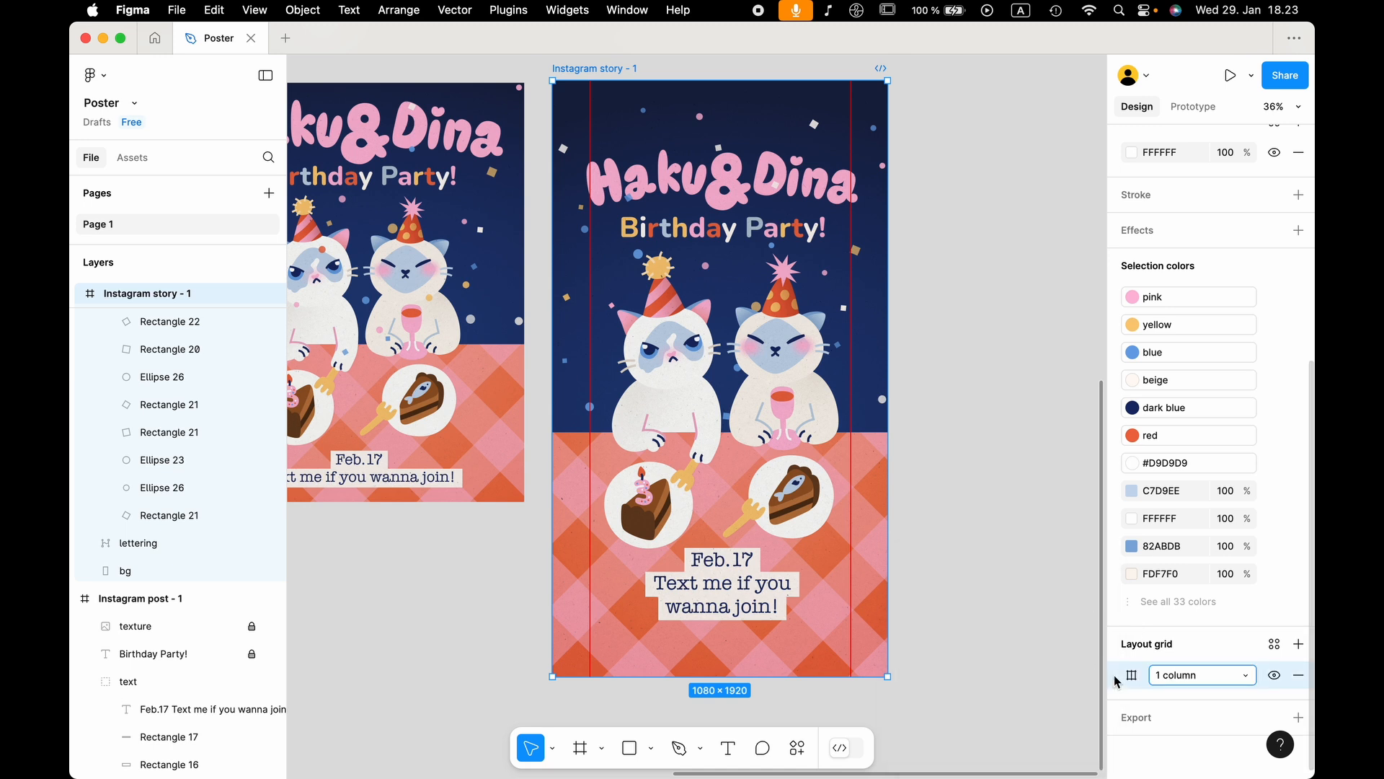
pyautogui.press('super+c')
pyautogui.press('super+v')
pyautogui.click(1133, 677)
pyautogui.click(959, 573)
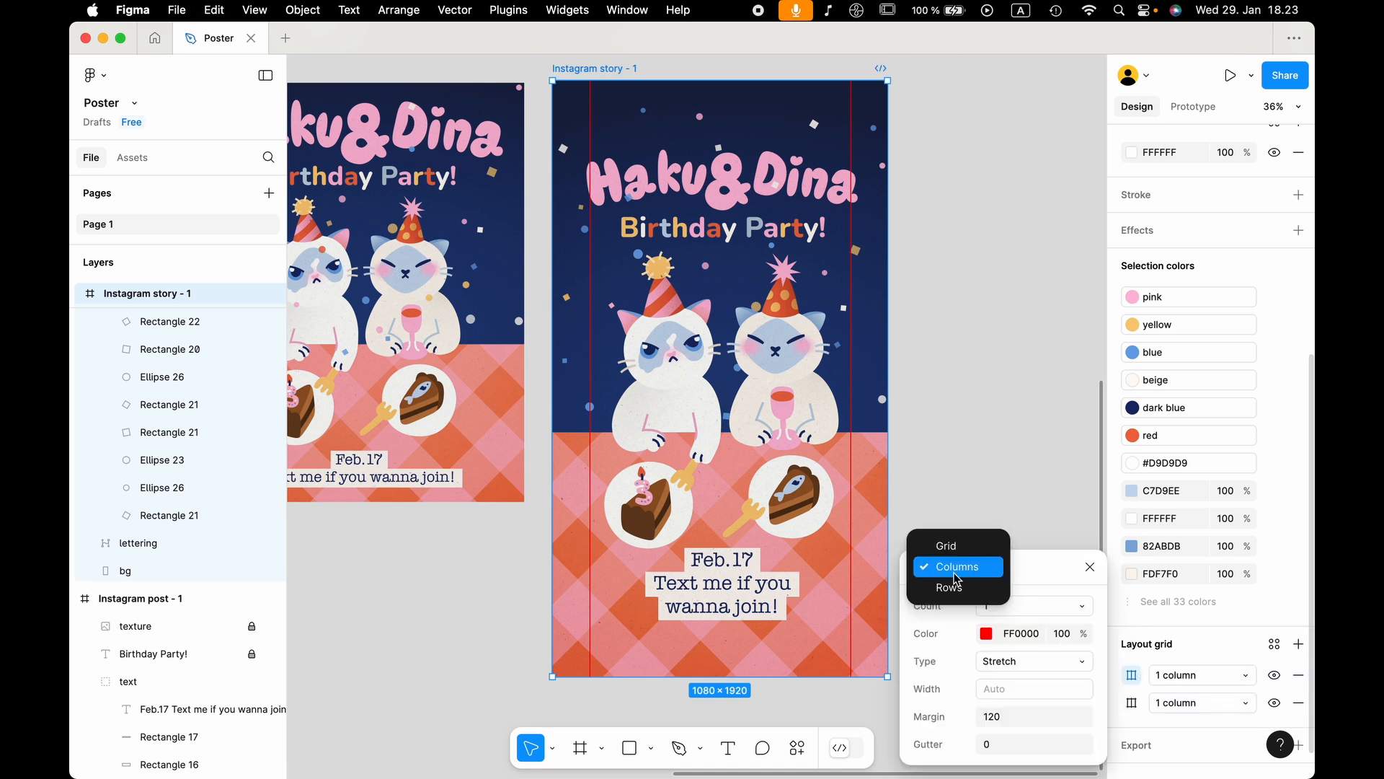
pyautogui.click(946, 546)
pyautogui.click(946, 566)
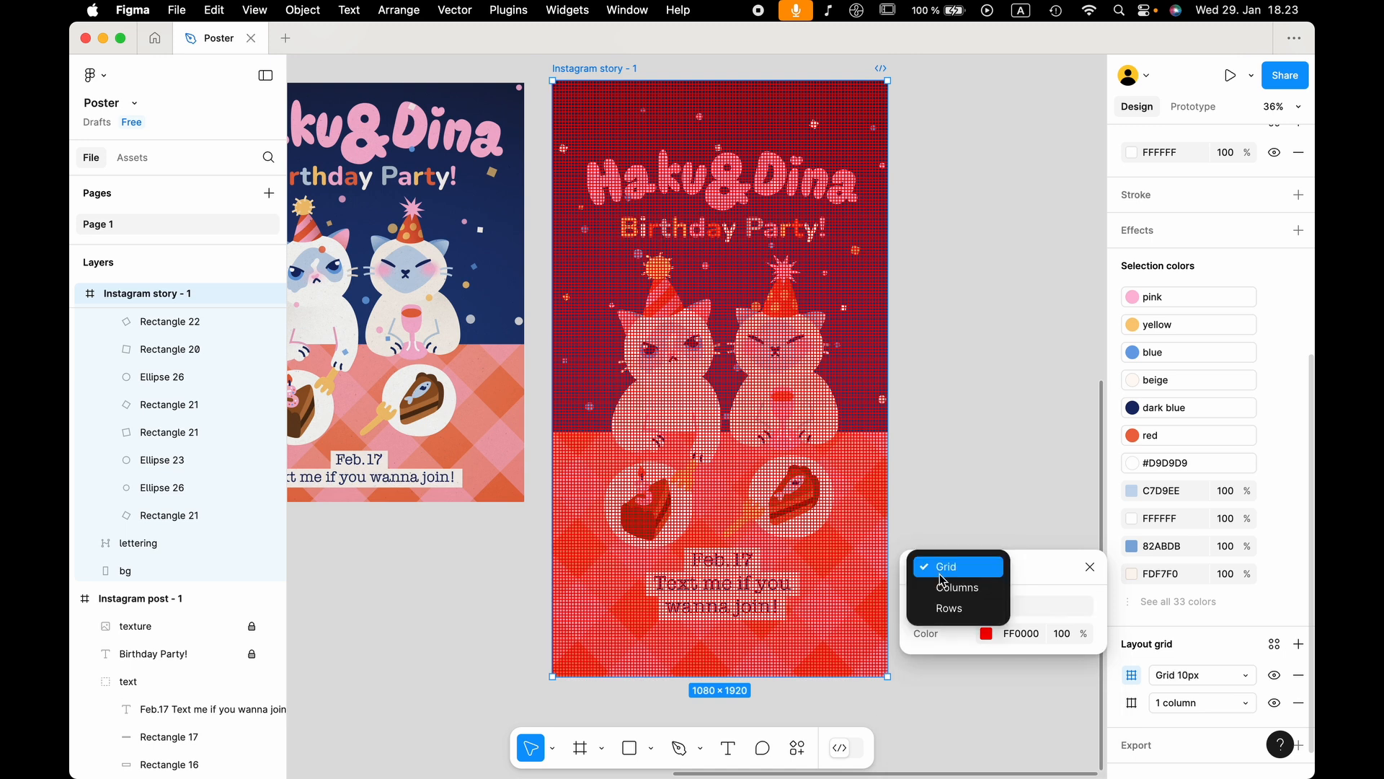
pyautogui.click(949, 609)
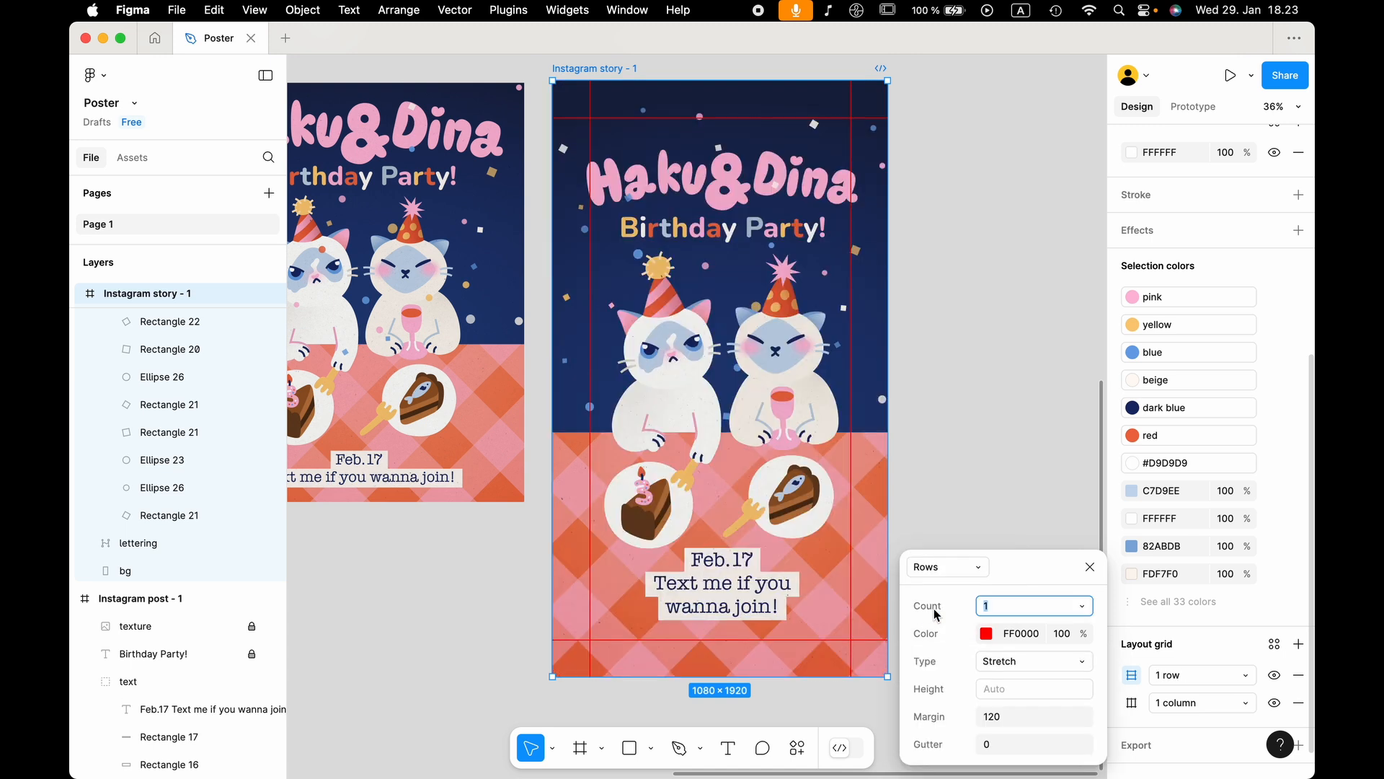
# Set the margin of the story frame's row grid to 240, and deselect the frame.
pyautogui.click(995, 718)
pyautogui.write('200')
pyautogui.press('Return')
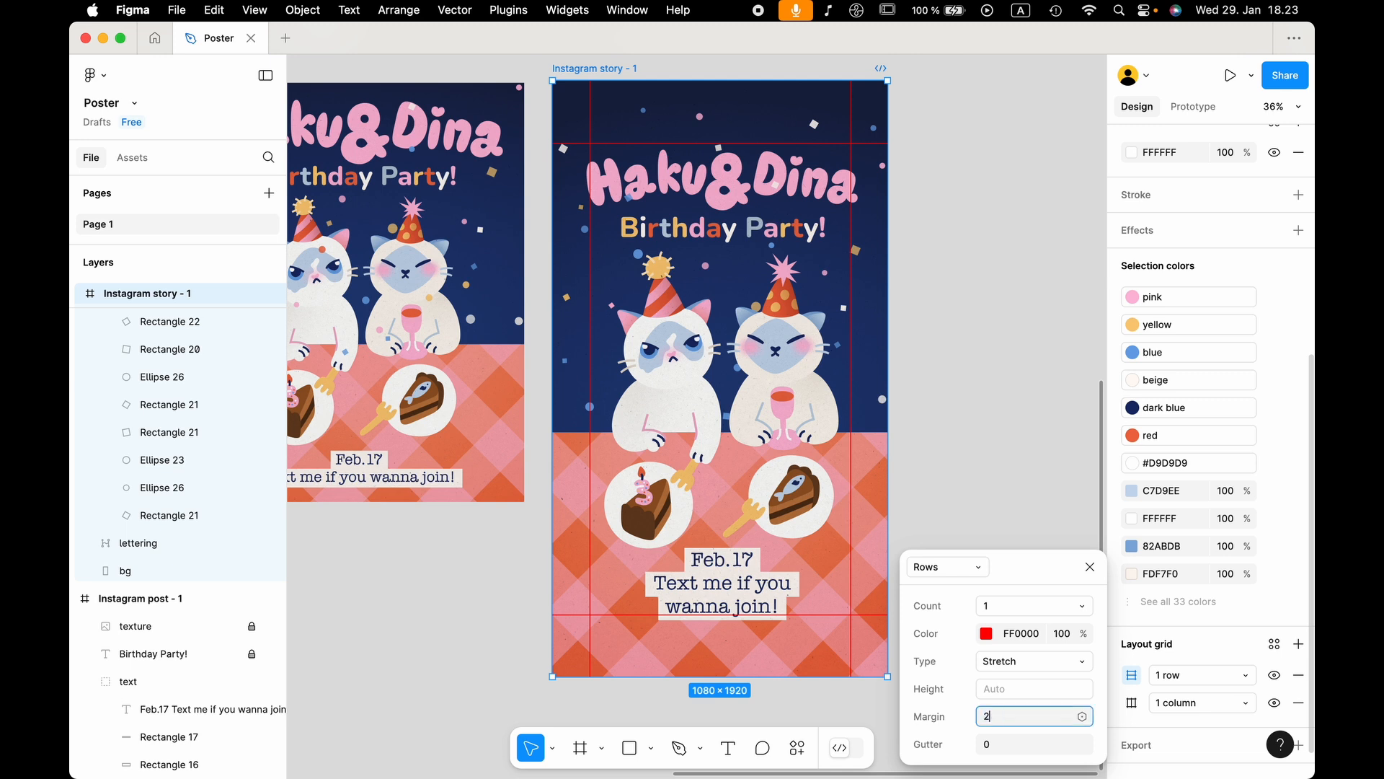
pyautogui.write('40')
pyautogui.press('Return')
pyautogui.click(976, 473)
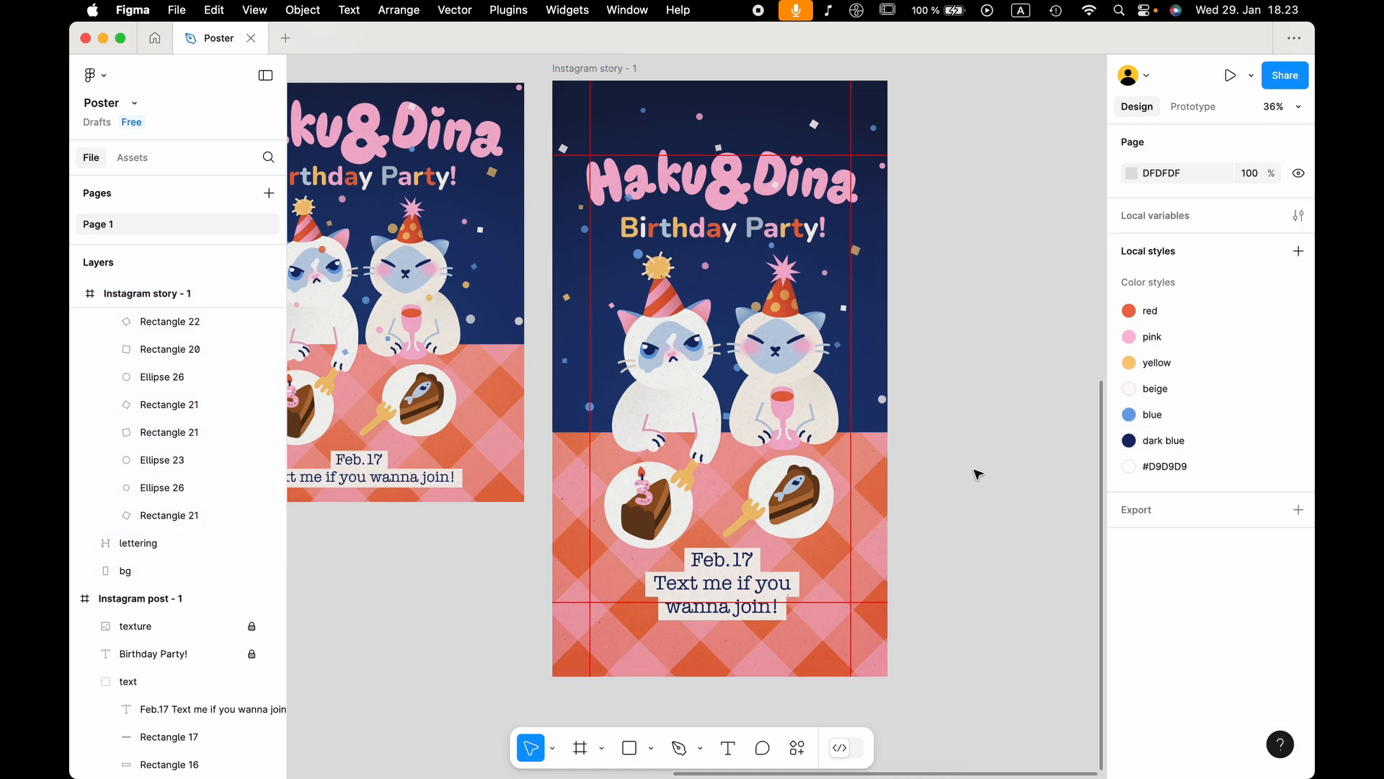
# Move the "Feb.17 Text me if you wanna join!" text block up slightly to bring it closer to the lower margin guide.
pyautogui.click(736, 578)
pyautogui.moveTo(725, 583); pyautogui.dragTo(727, 572)
pyautogui.click(648, 518)
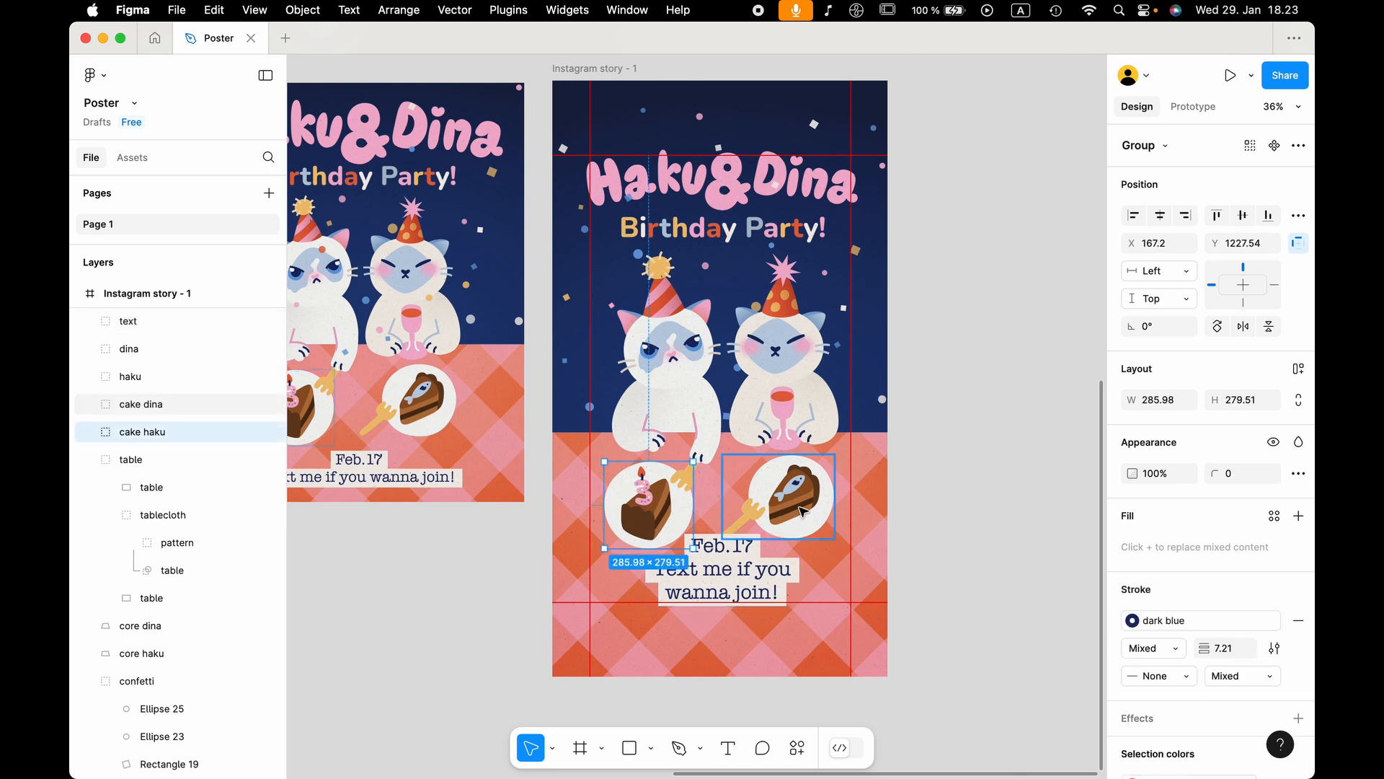
# Shrink the story's Haku&Dina lettering from its center to fit between the column guides, and scale down the "Birthday Party!" text slightly.
pyautogui.click(762, 192)
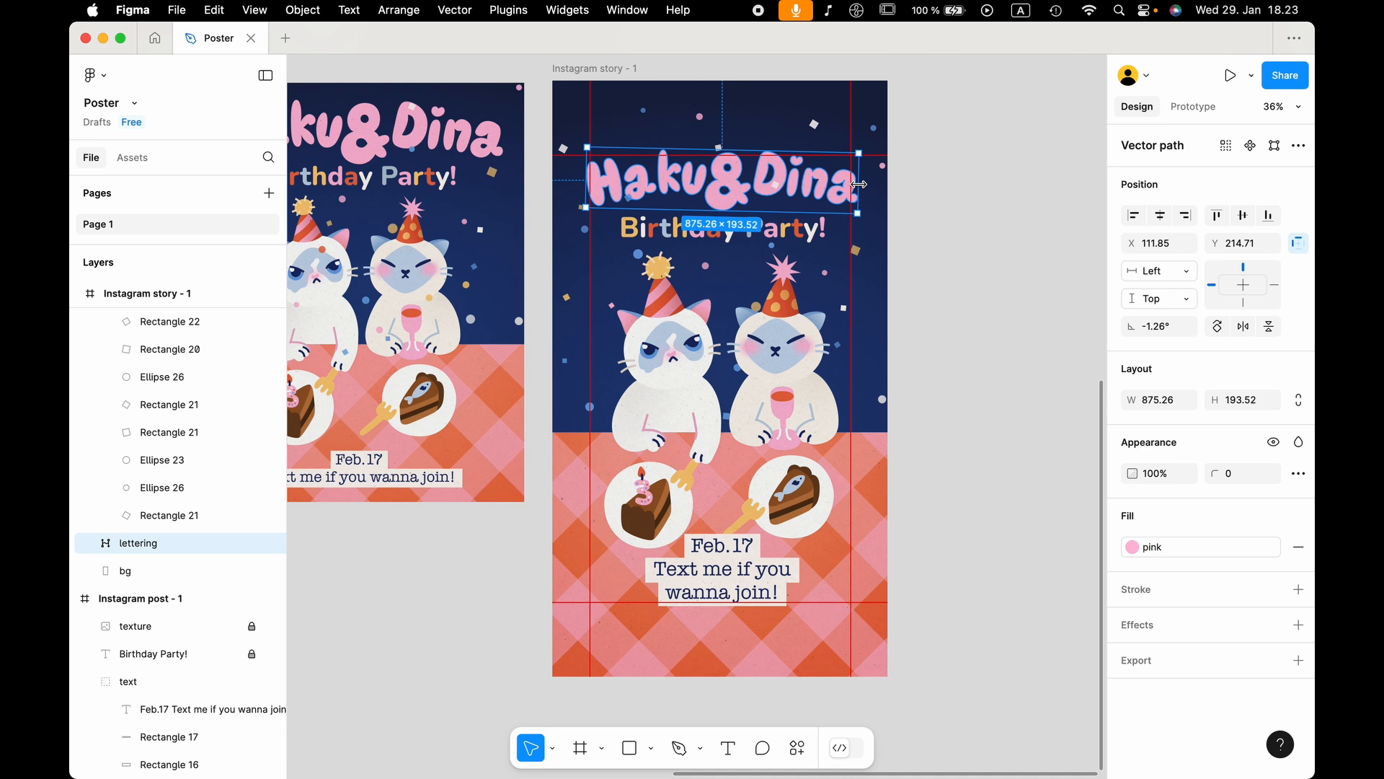
pyautogui.moveTo(858, 183); pyautogui.dragTo(815, 185)
pyautogui.click(758, 238)
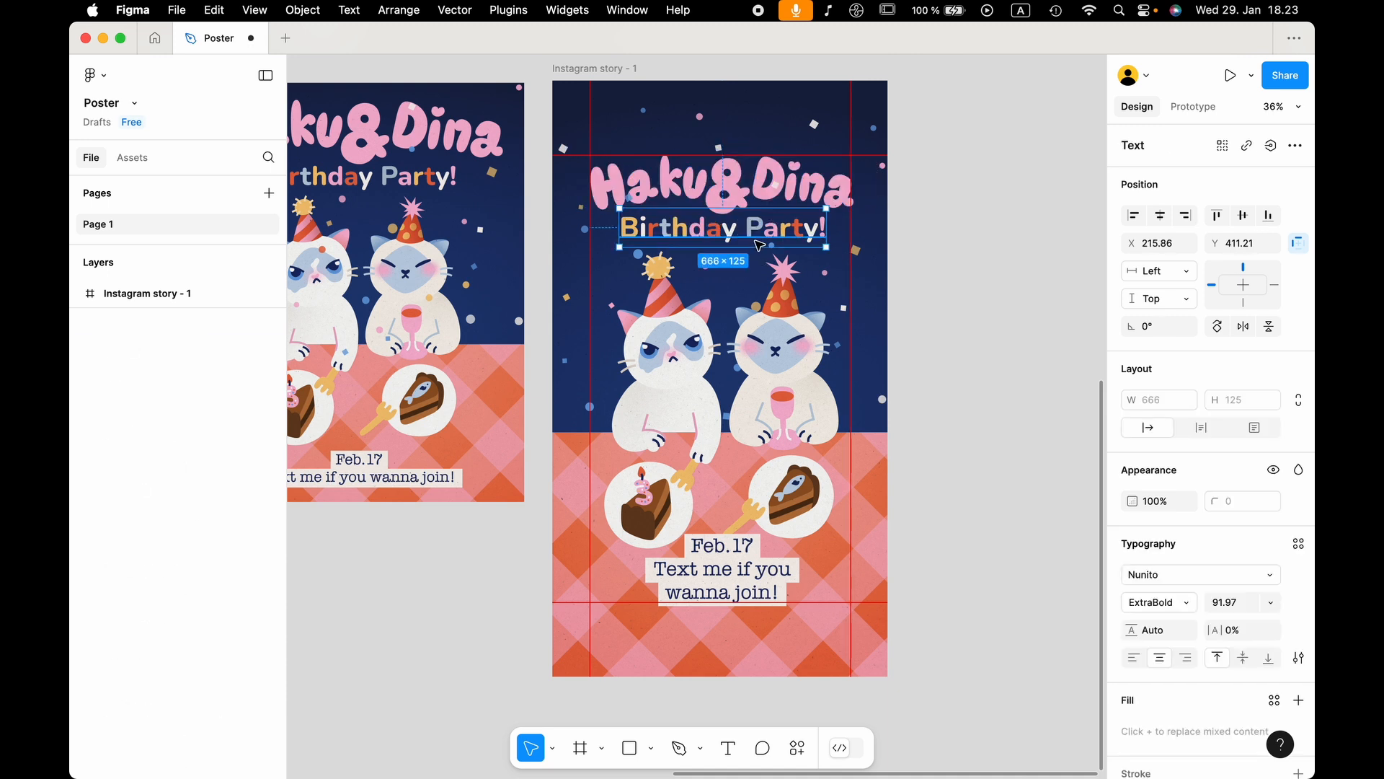
pyautogui.press('k')
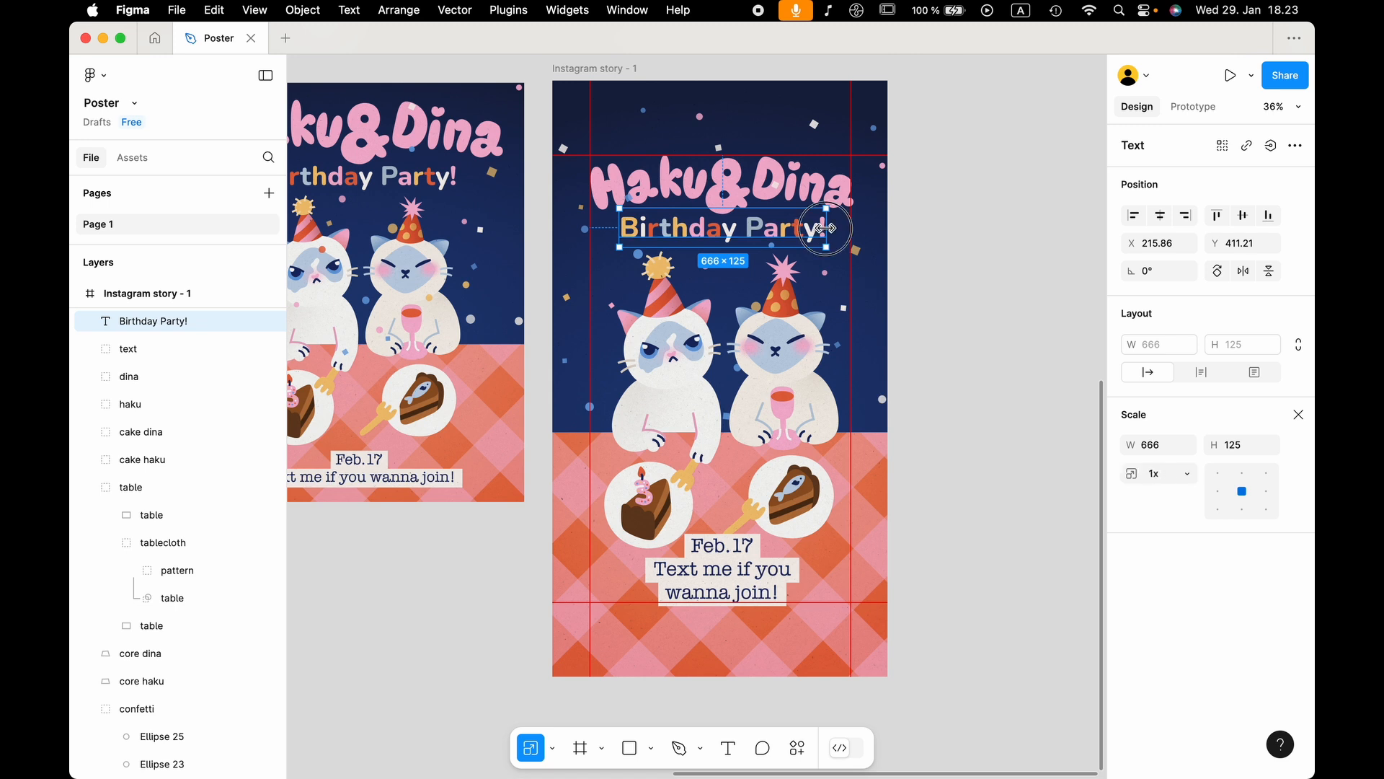
pyautogui.moveTo(825, 227); pyautogui.dragTo(819, 228)
# Scale down the story's cats and cake plates slightly to fit the margin guides, and deselect everything.
pyautogui.click(803, 391)
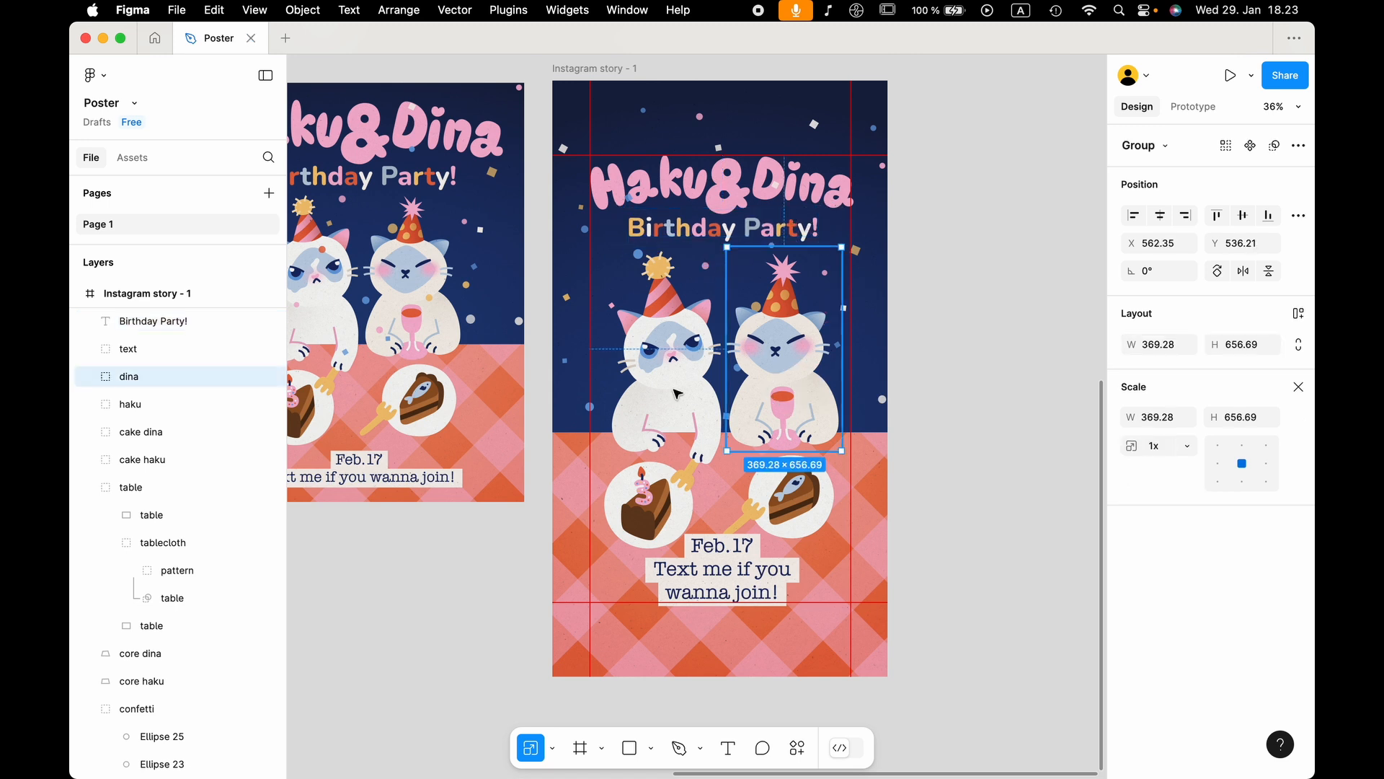
pyautogui.keyDown('shift'); pyautogui.click(680, 395); pyautogui.keyUp('shift')
pyautogui.keyDown('shift'); pyautogui.click(648, 505); pyautogui.keyUp('shift')
pyautogui.moveTo(843, 246)
pyautogui.mouseDown()
pyautogui.moveTo(833, 268)
pyautogui.moveTo(831, 255)
pyautogui.mouseUp()
pyautogui.click(724, 232)
pyautogui.click(655, 497)
pyautogui.keyDown('shift'); pyautogui.click(786, 502); pyautogui.keyUp('shift')
pyautogui.click(721, 575)
pyautogui.click(914, 297)
pyautogui.scroll(-3, 915, 297)
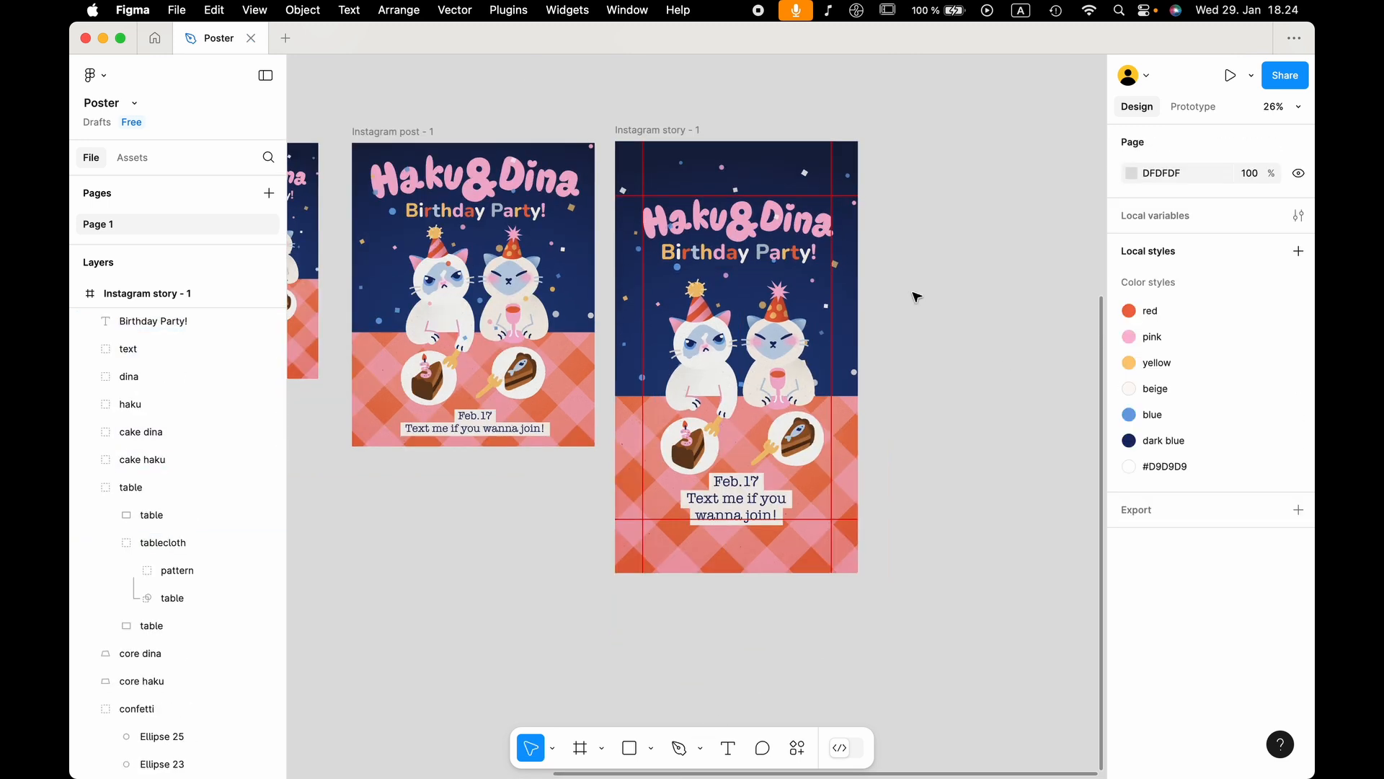
pyautogui.keyDown('shift'); pyautogui.click(677, 460); pyautogui.keyUp('shift')
pyautogui.click(151, 515)
pyautogui.click(151, 625)
pyautogui.click(928, 432)
# Rearrange the blue confetti circles between the story's cats and bring several confetti pieces in front of the grumpy cat.
pyautogui.scroll(-3, 759, 349)
pyautogui.scroll(5, 759, 349)
pyautogui.click(751, 245)
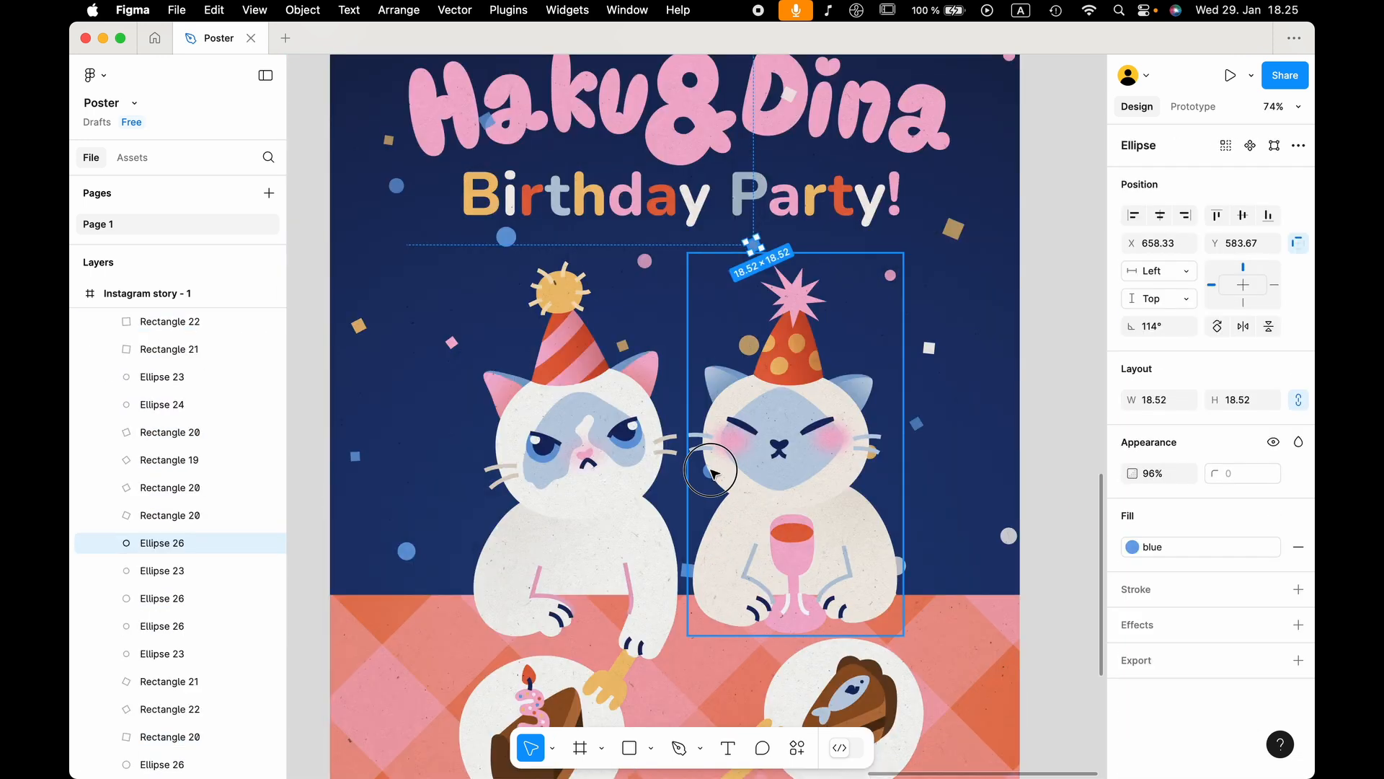
pyautogui.moveTo(713, 468); pyautogui.dragTo(998, 488)
pyautogui.click(610, 228)
pyautogui.keyDown('shift'); pyautogui.click(582, 330); pyautogui.keyUp('shift')
pyautogui.keyDown('shift'); pyautogui.click(921, 477); pyautogui.keyUp('shift')
pyautogui.scroll(-3, 816, 284)
pyautogui.moveTo(816, 284); pyautogui.dragTo(690, 398)
pyautogui.scroll(3, 795, 359)
# Spread the overlapping confetti pieces across the heads and bodies of both story cats, and deselect everything.
pyautogui.click(618, 411)
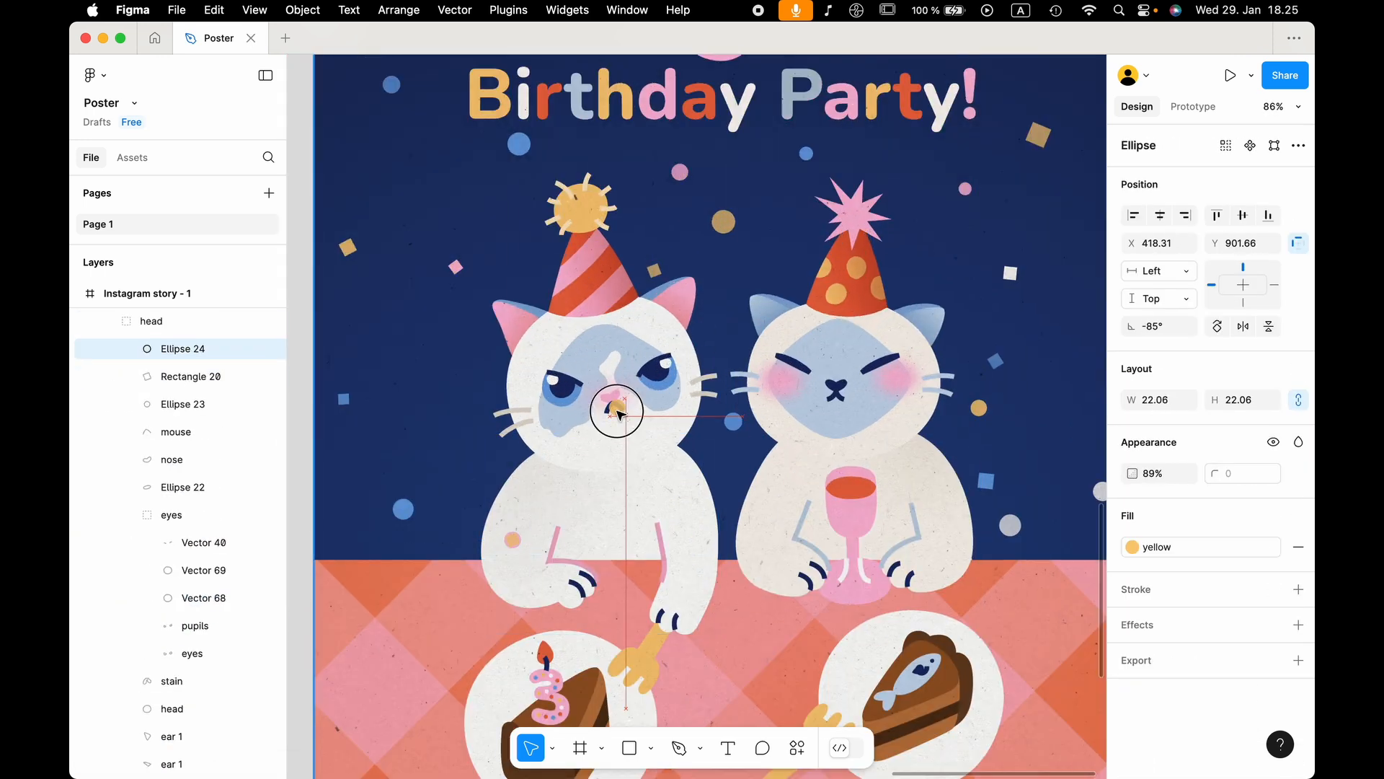
pyautogui.click(659, 382)
pyautogui.scroll(2, 747, 575)
pyautogui.scroll(-3, 747, 574)
pyautogui.click(445, 593)
pyautogui.scroll(4, 812, 301)
pyautogui.click(812, 301)
pyautogui.moveTo(812, 301); pyautogui.dragTo(694, 434)
pyautogui.moveTo(408, 257); pyautogui.dragTo(863, 392)
pyautogui.moveTo(333, 520); pyautogui.dragTo(892, 552)
pyautogui.scroll(-4, 701, 488)
pyautogui.scroll(-3, 1026, 408)
pyautogui.scroll(3, 1025, 408)
pyautogui.click(1056, 349)
# Place a beige confetti square over the Haku&Dina lettering in the Instagram post frame, and deselect everything.
pyautogui.hscroll(-5, 1055, 349)
pyautogui.scroll(3, 668, 350)
pyautogui.click(667, 351)
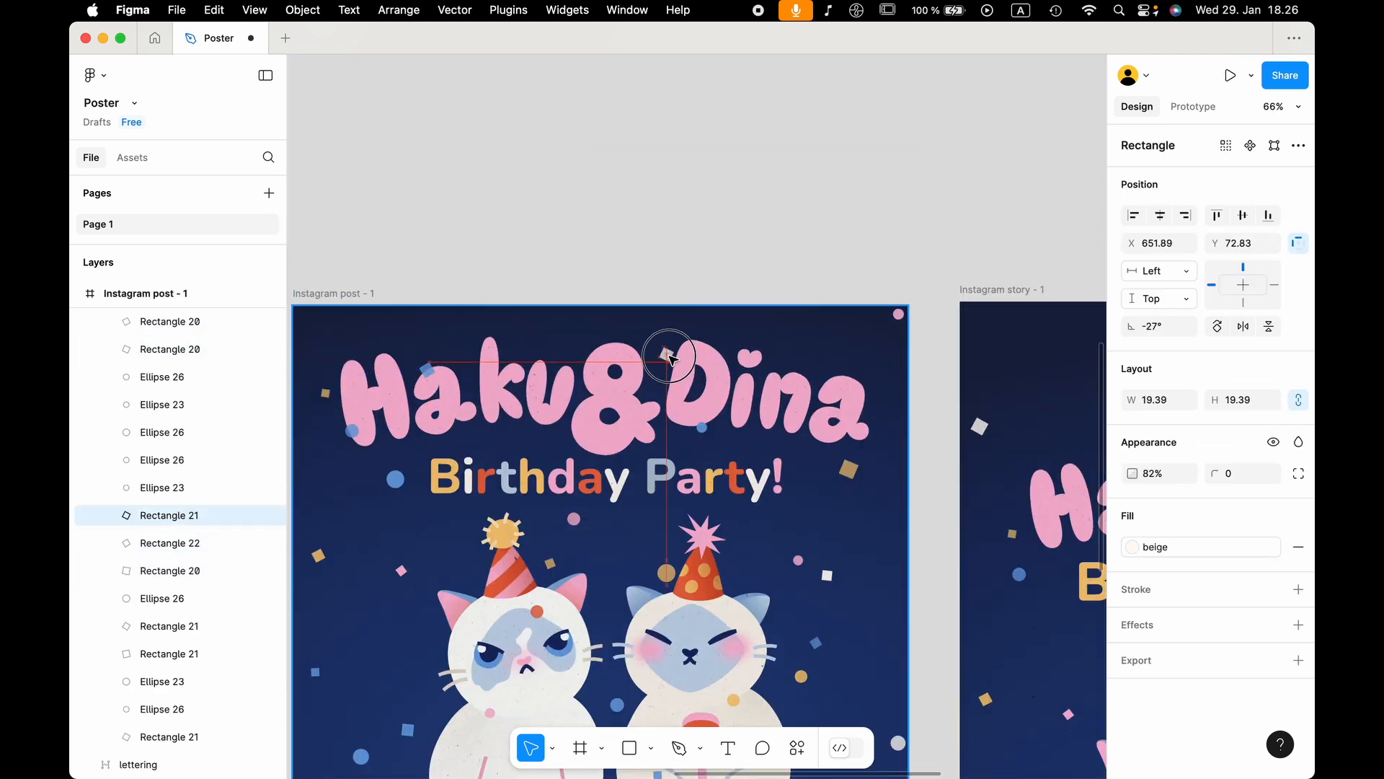
pyautogui.scroll(-5, 668, 350)
pyautogui.click(1071, 314)
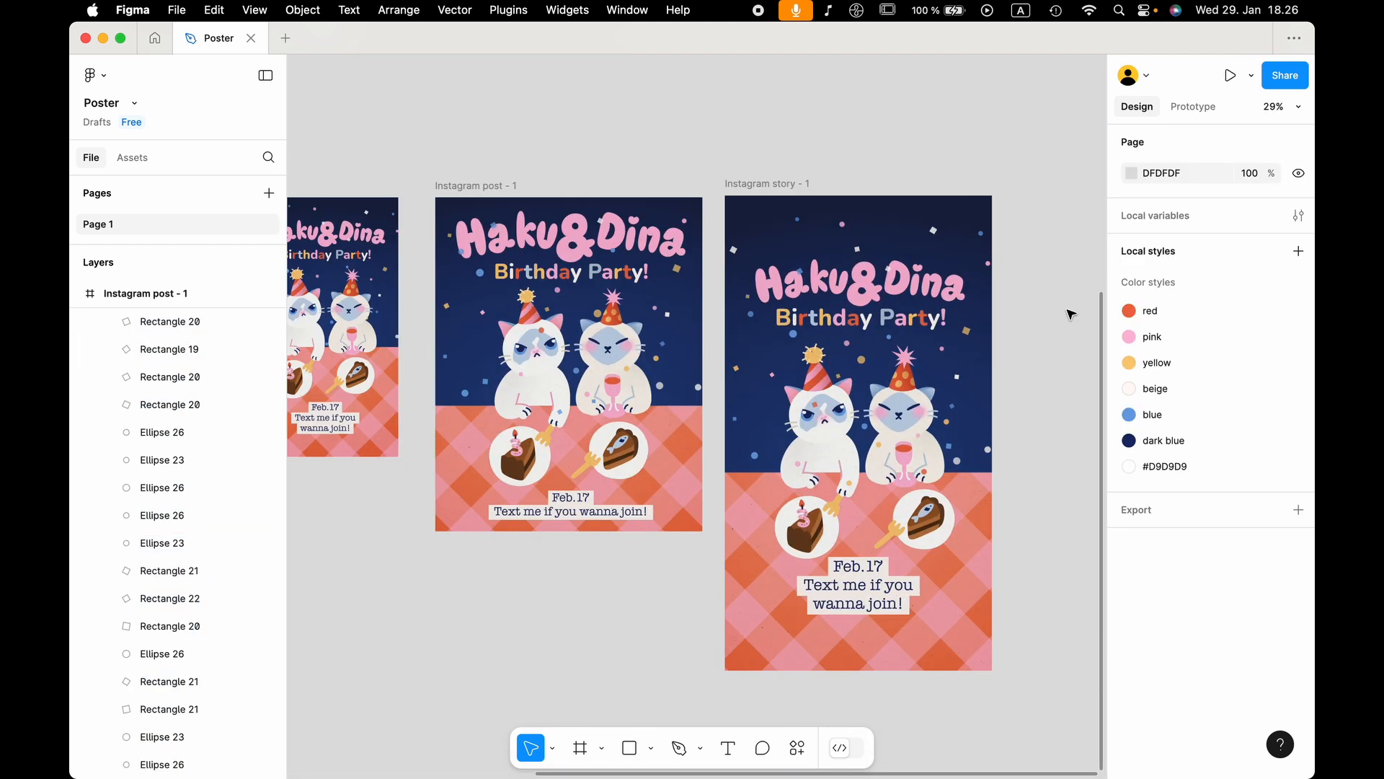
# Select the Instagram post and Instagram story frames together and align their top edges.
pyautogui.scroll(-2, 1071, 314)
pyautogui.hscroll(1, 1058, 326)
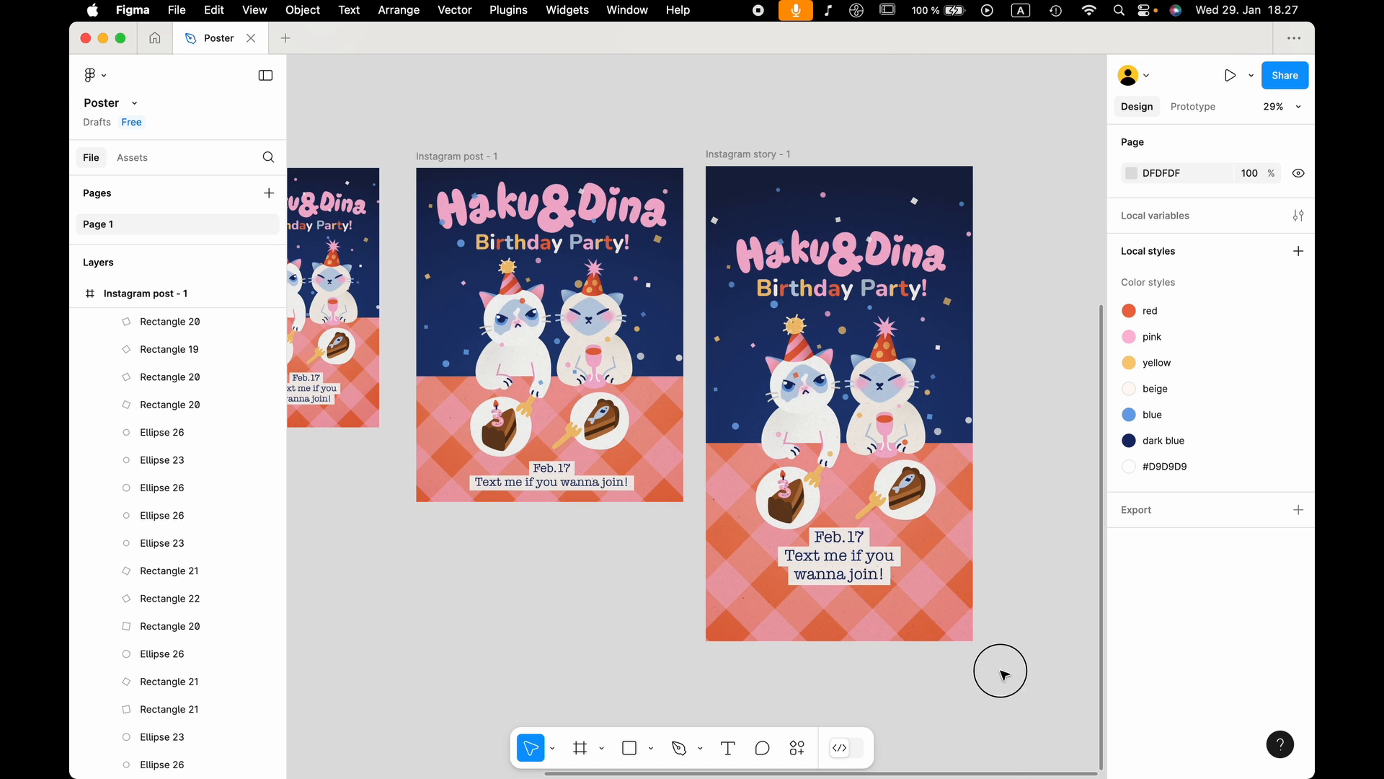
pyautogui.moveTo(1000, 671); pyautogui.dragTo(408, 115)
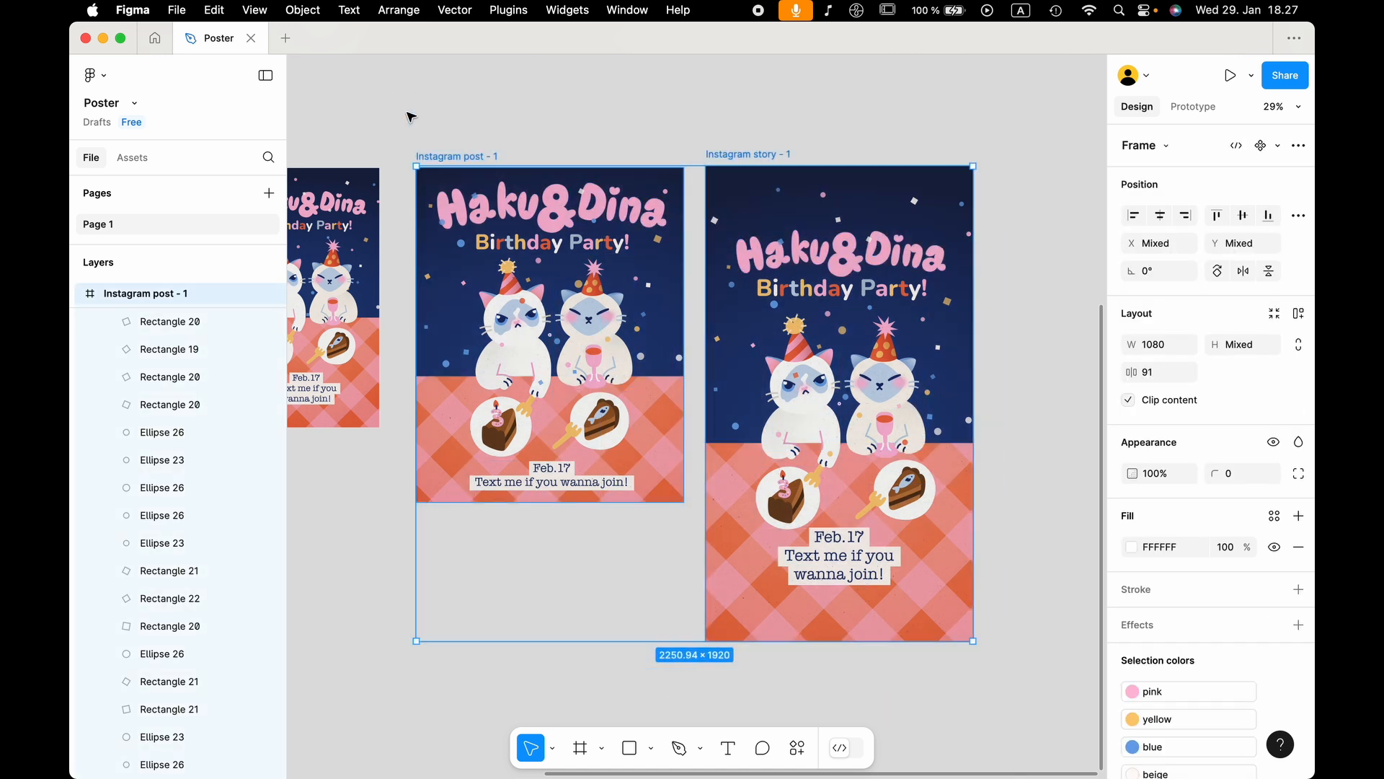
pyautogui.click(1216, 215)
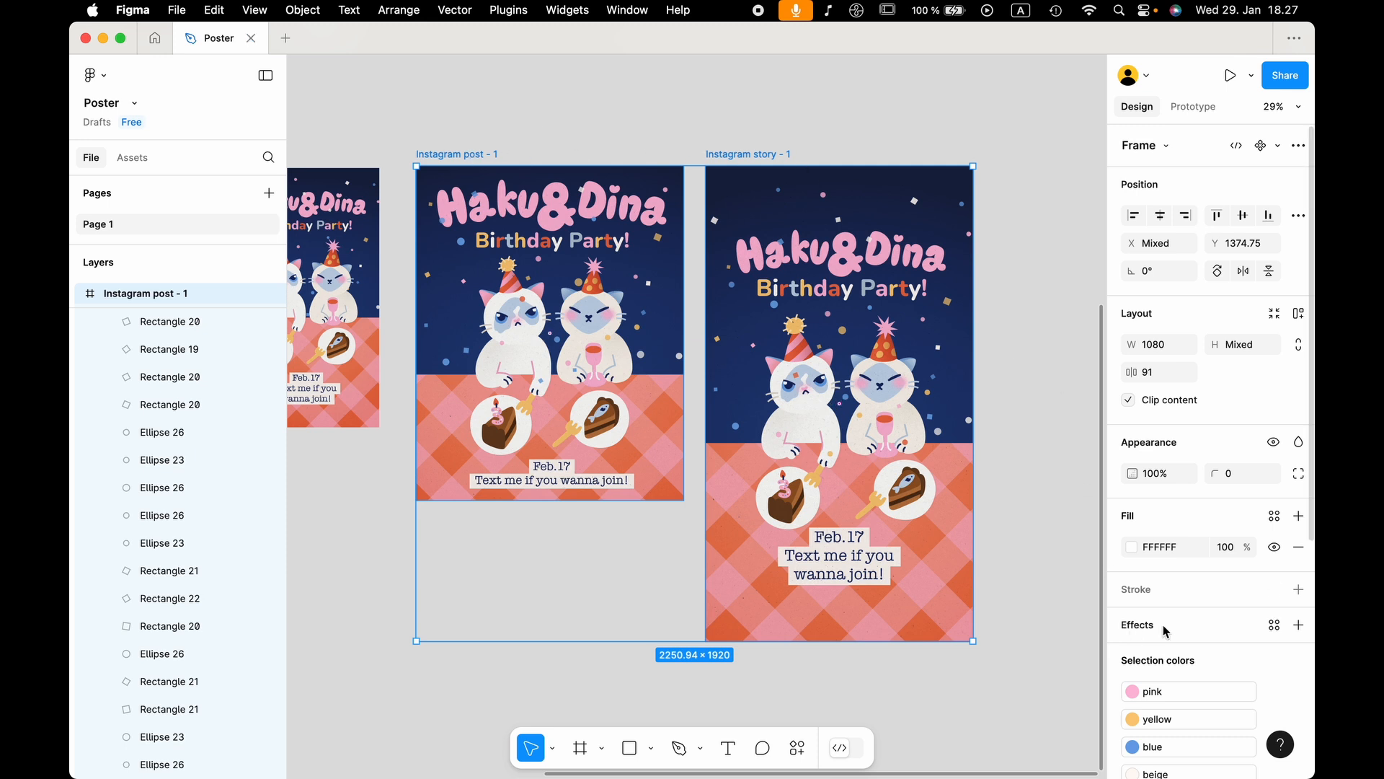
# Add an export setting to both selected frames with JPEG format and 1x scale.
pyautogui.scroll(-5, 1165, 631)
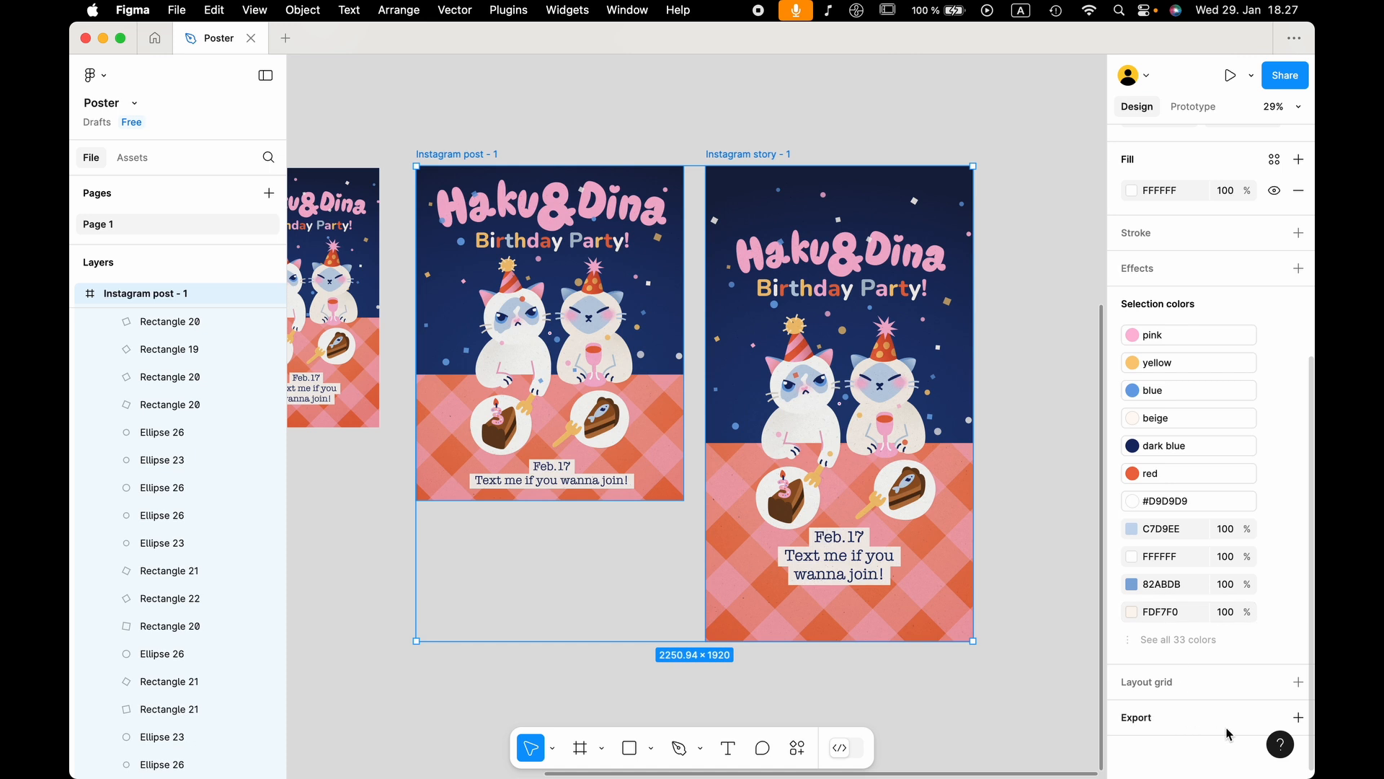
pyautogui.click(1299, 717)
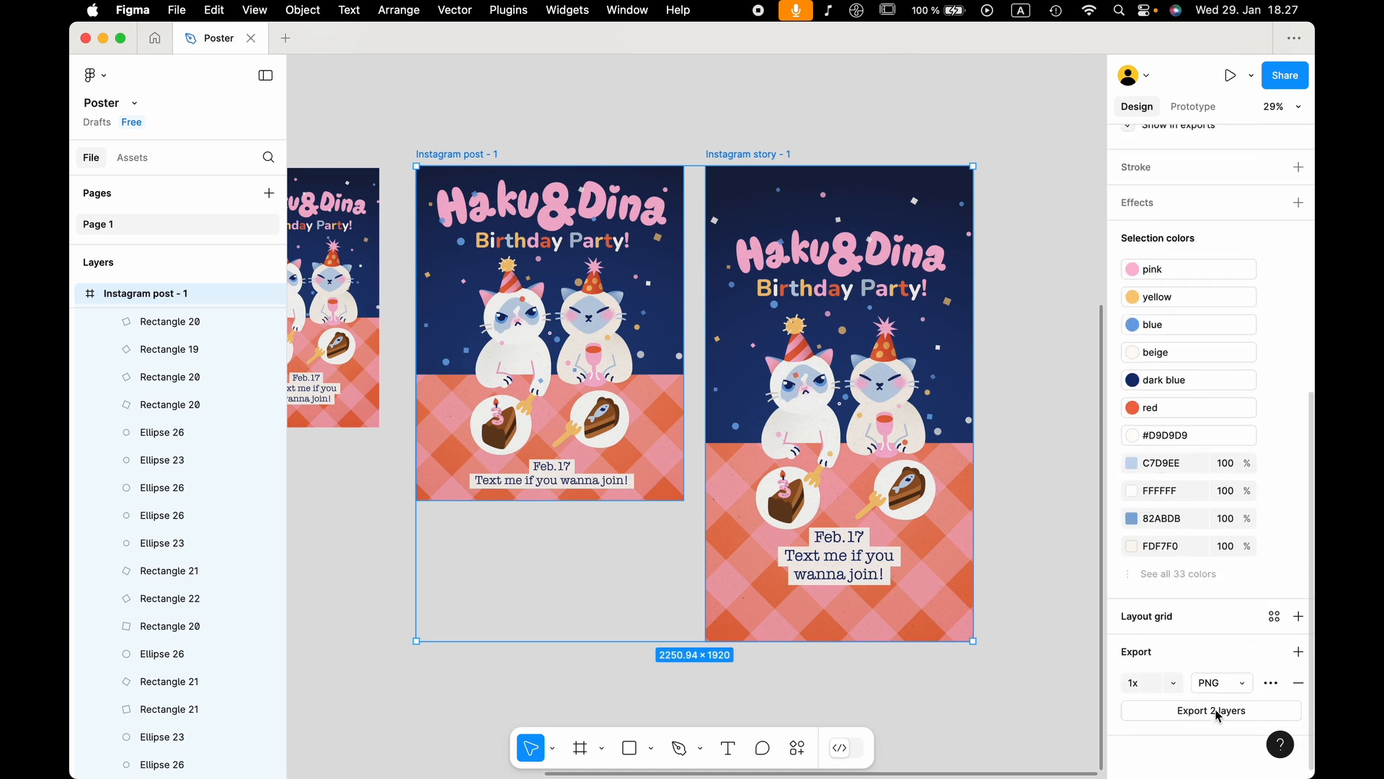
pyautogui.click(1226, 695)
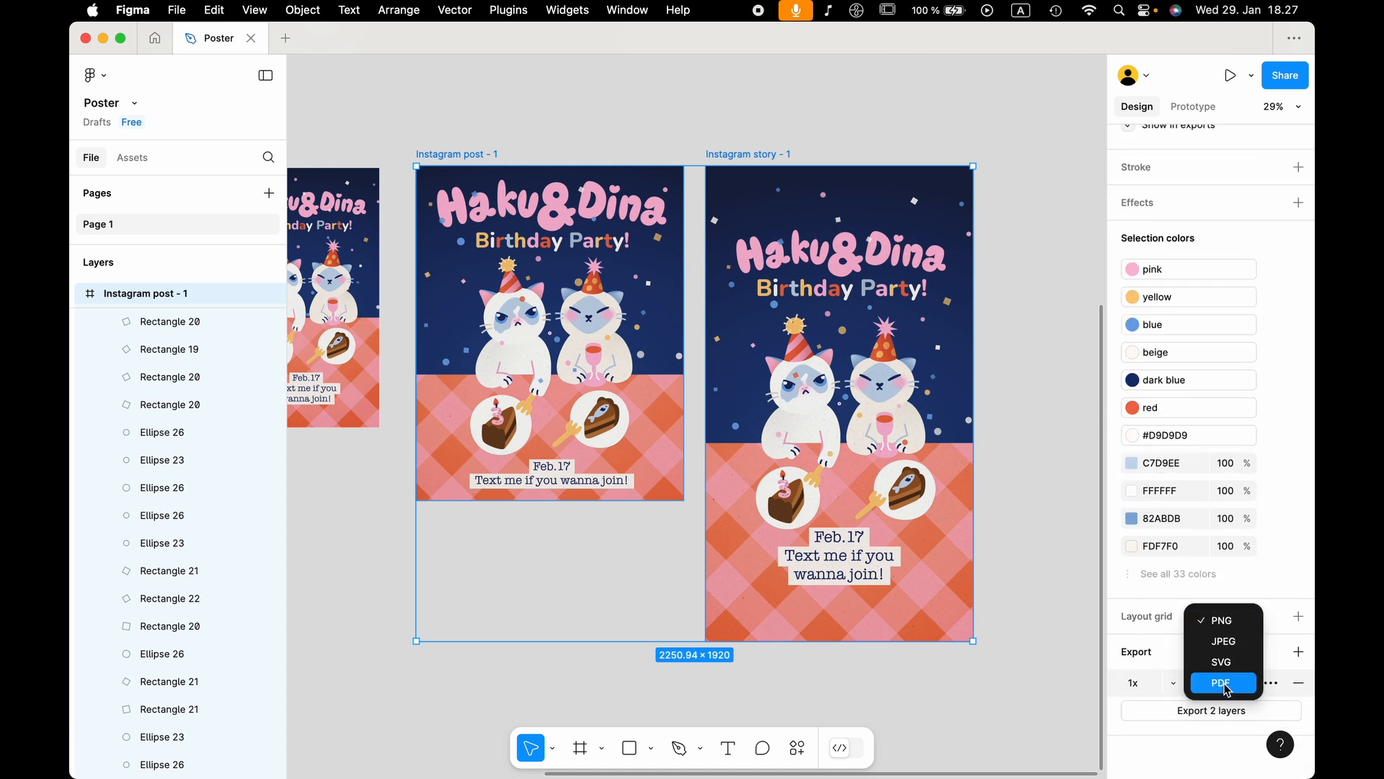
pyautogui.click(1234, 643)
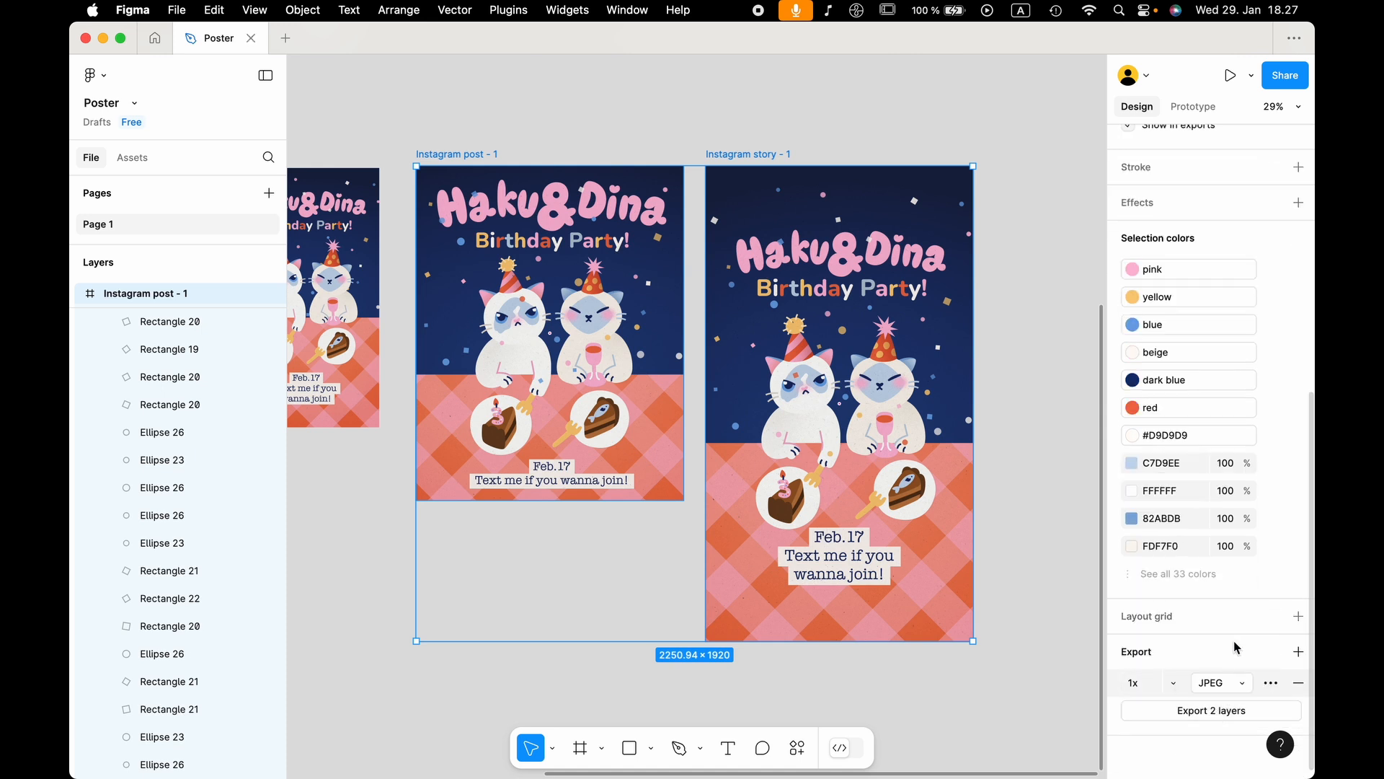
pyautogui.click(1173, 683)
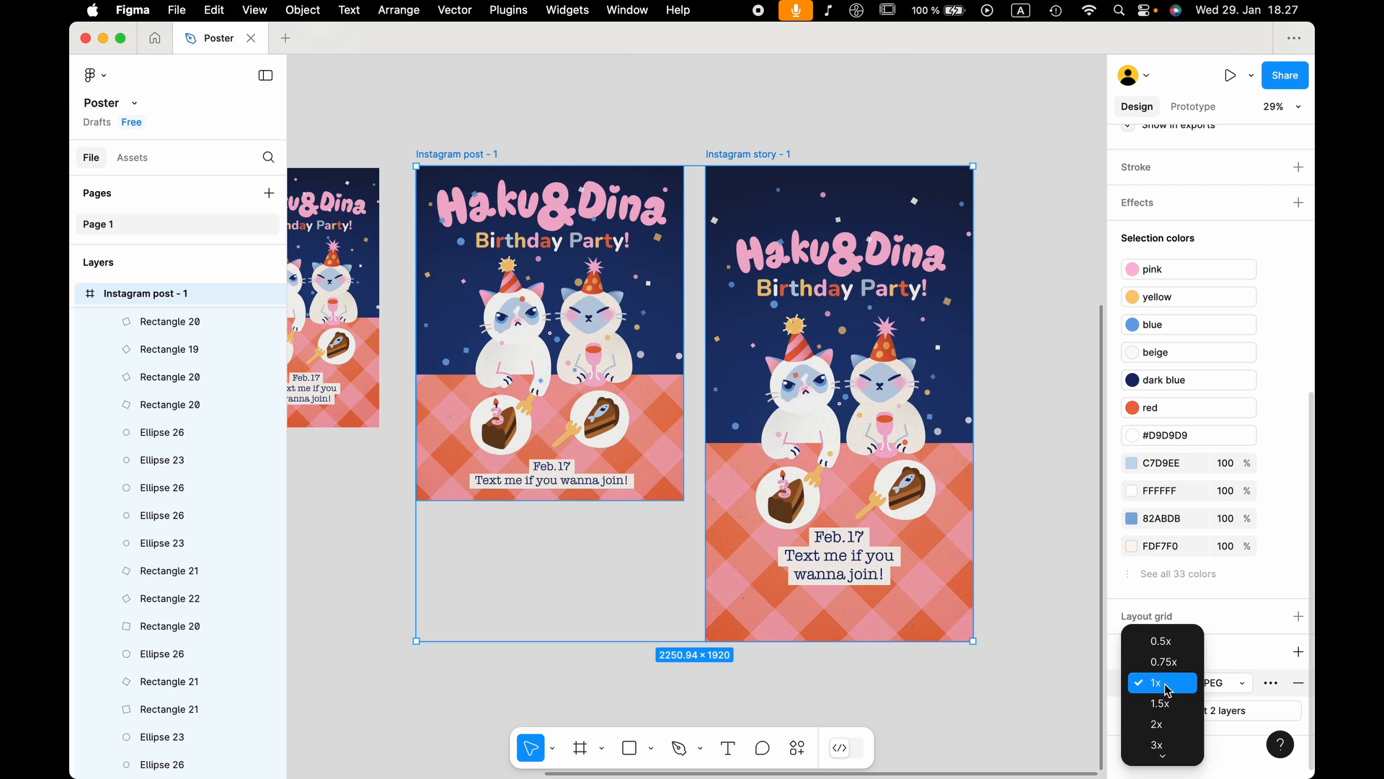
pyautogui.scroll(-3, 1160, 705)
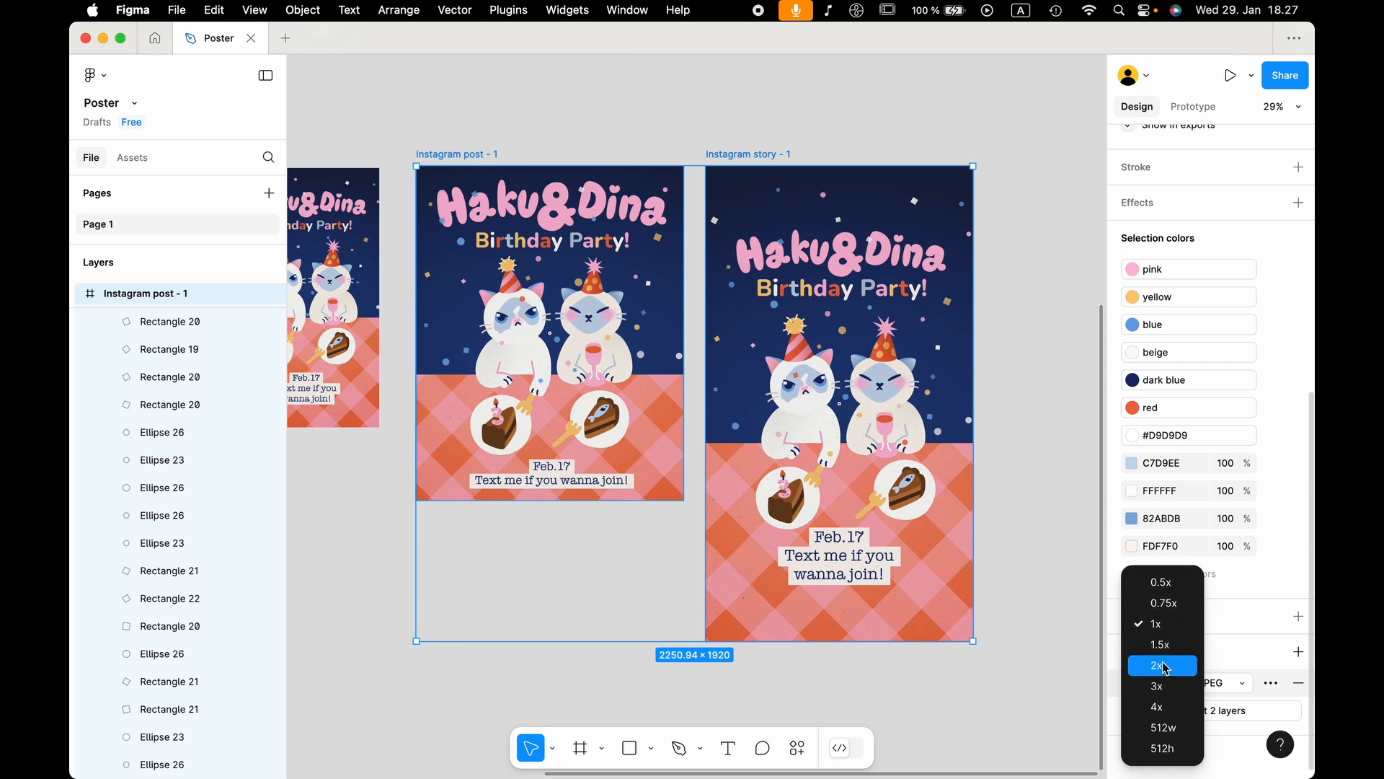
pyautogui.click(1175, 633)
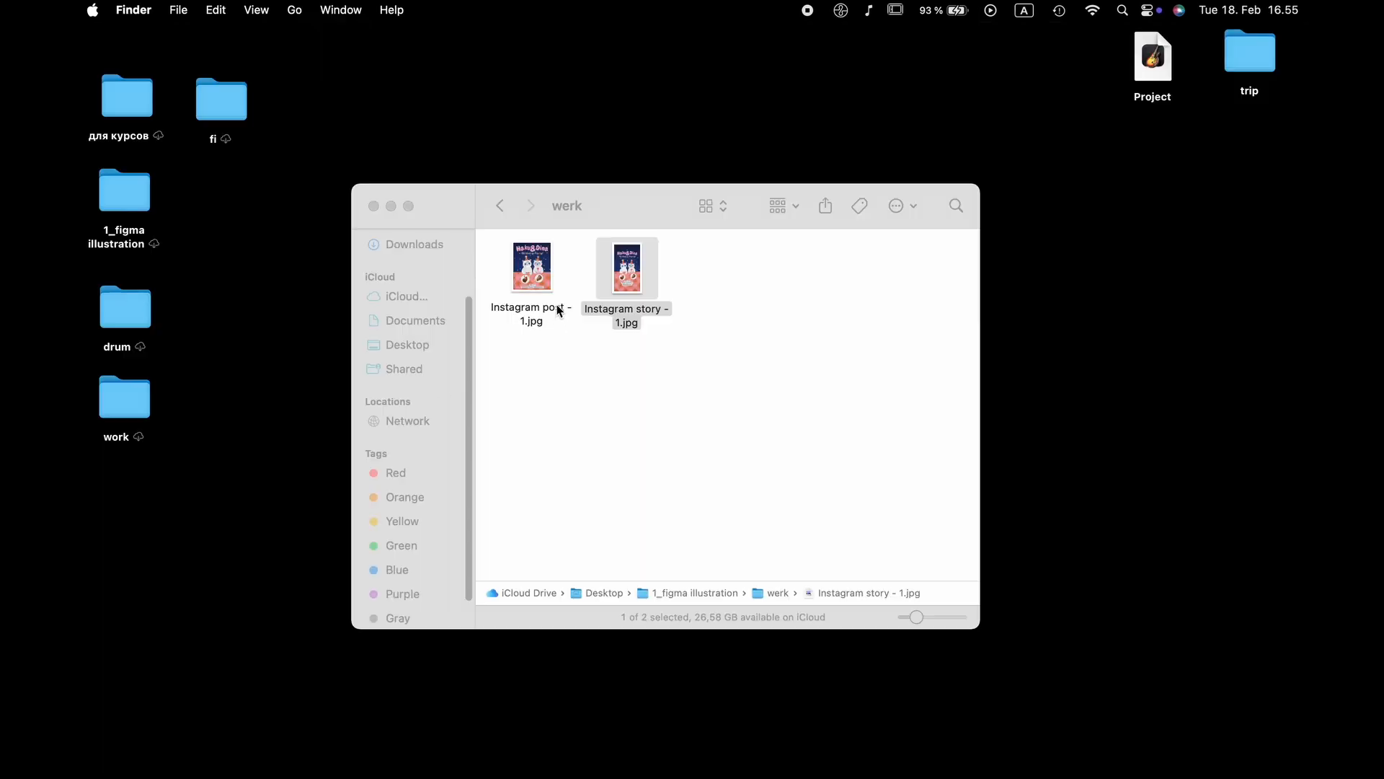
# Open the exported "Instagram post - 1.jpg" from the werk folder in Preview and move the Finder window aside.
pyautogui.doubleClick(556, 306)
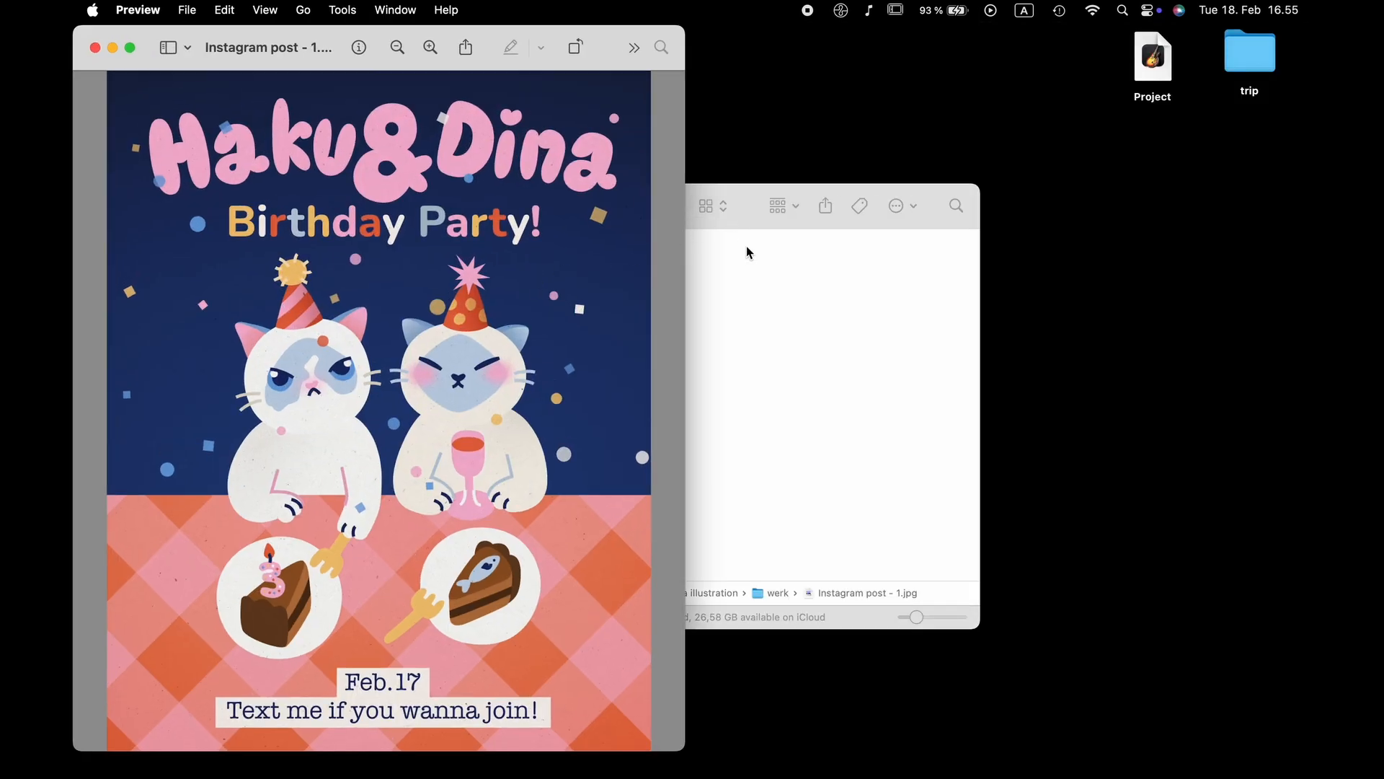
pyautogui.click(747, 250)
pyautogui.moveTo(664, 216); pyautogui.dragTo(735, 210)
# Preview "Instagram story - 1.jpg" and arrange its window next to the post image for comparison.
pyautogui.click(718, 260)
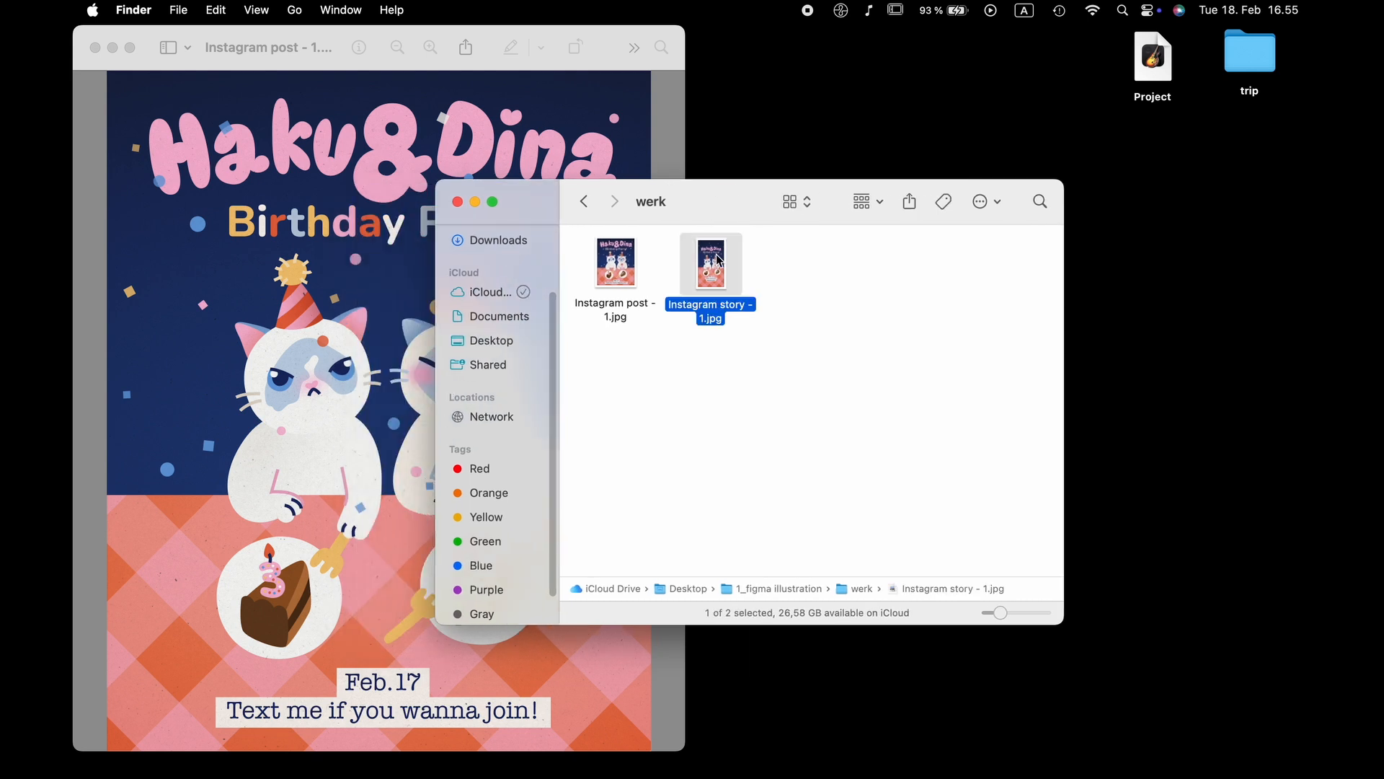
pyautogui.press('space')
pyautogui.click(318, 53)
pyautogui.moveTo(318, 52); pyautogui.dragTo(420, 55)
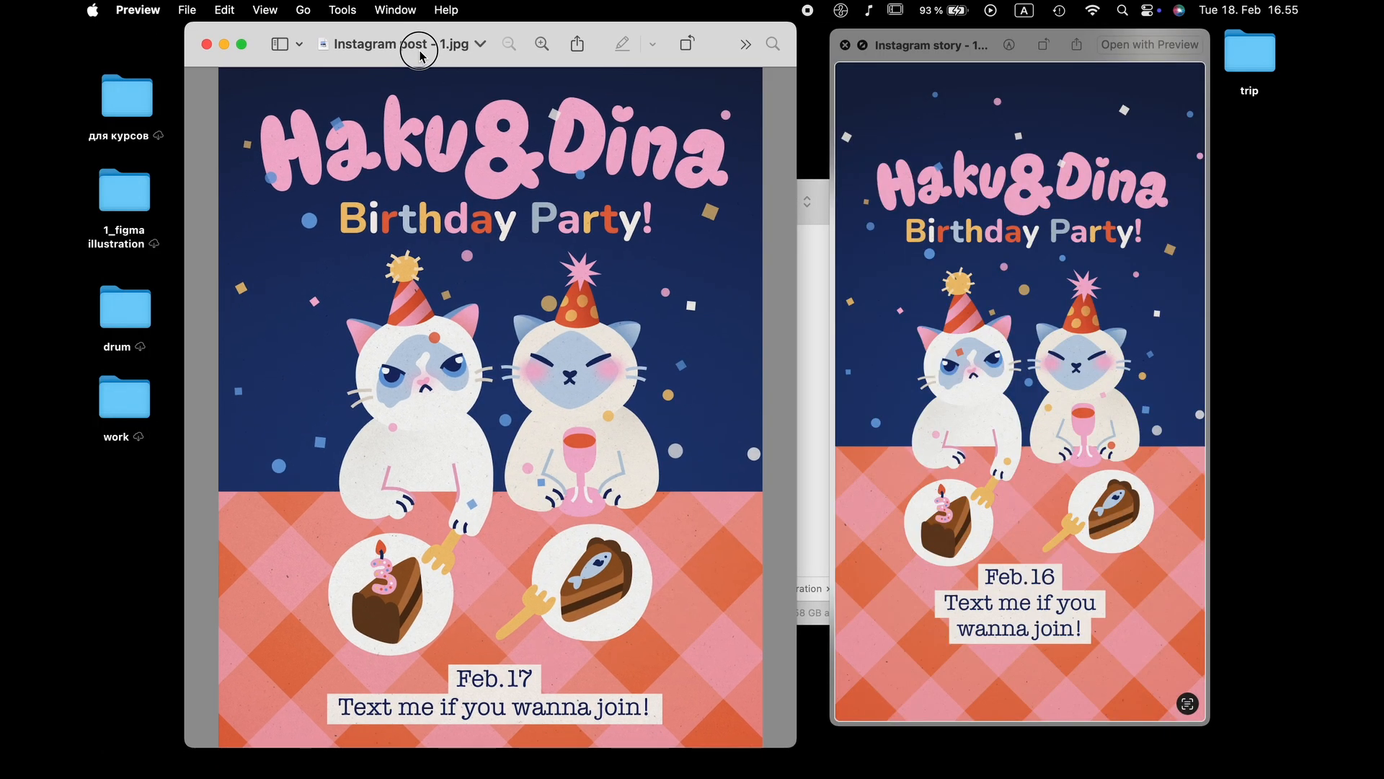
pyautogui.moveTo(940, 42); pyautogui.dragTo(770, 136)
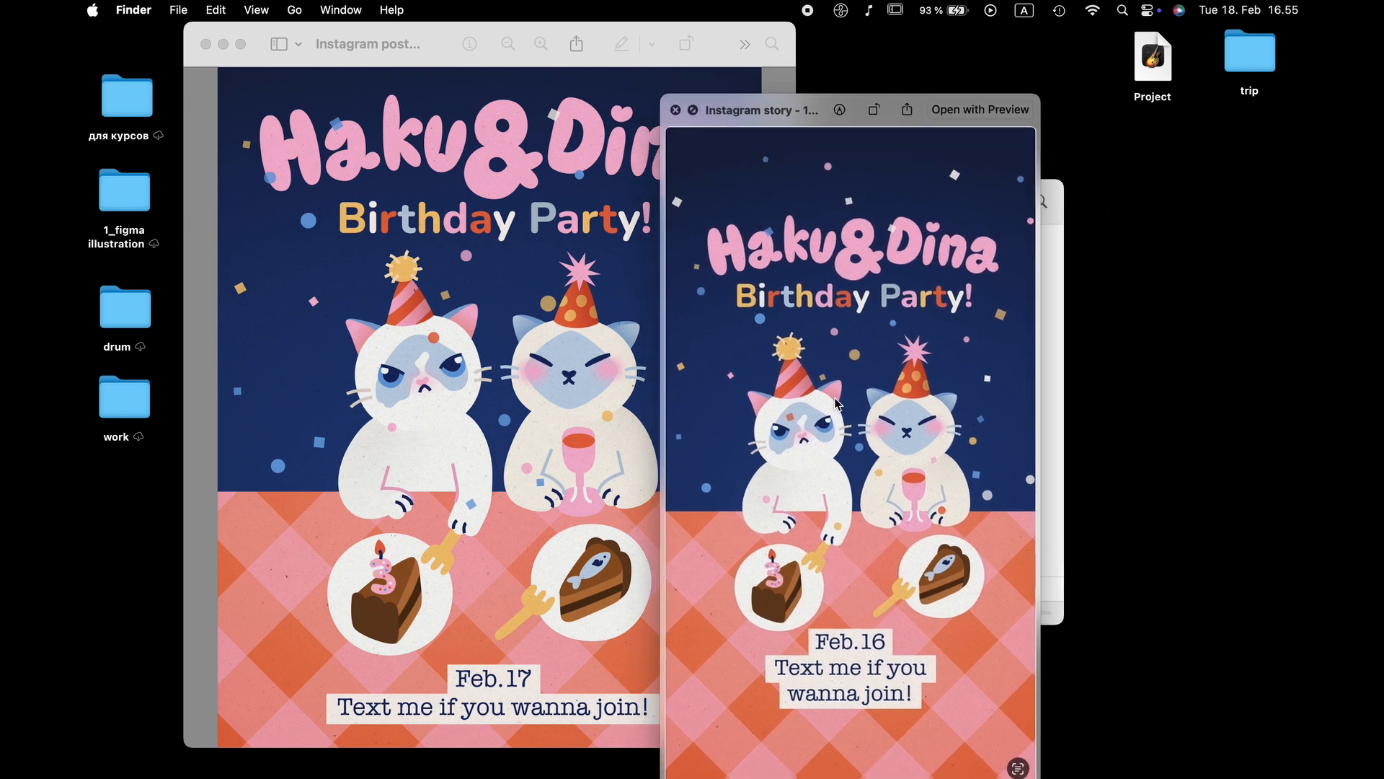
# Magnify the exported story image around the blue-faced cat to examine its edge sharpness and texture.
pyautogui.scroll(5, 836, 402)
pyautogui.hscroll(4, 770, 614)
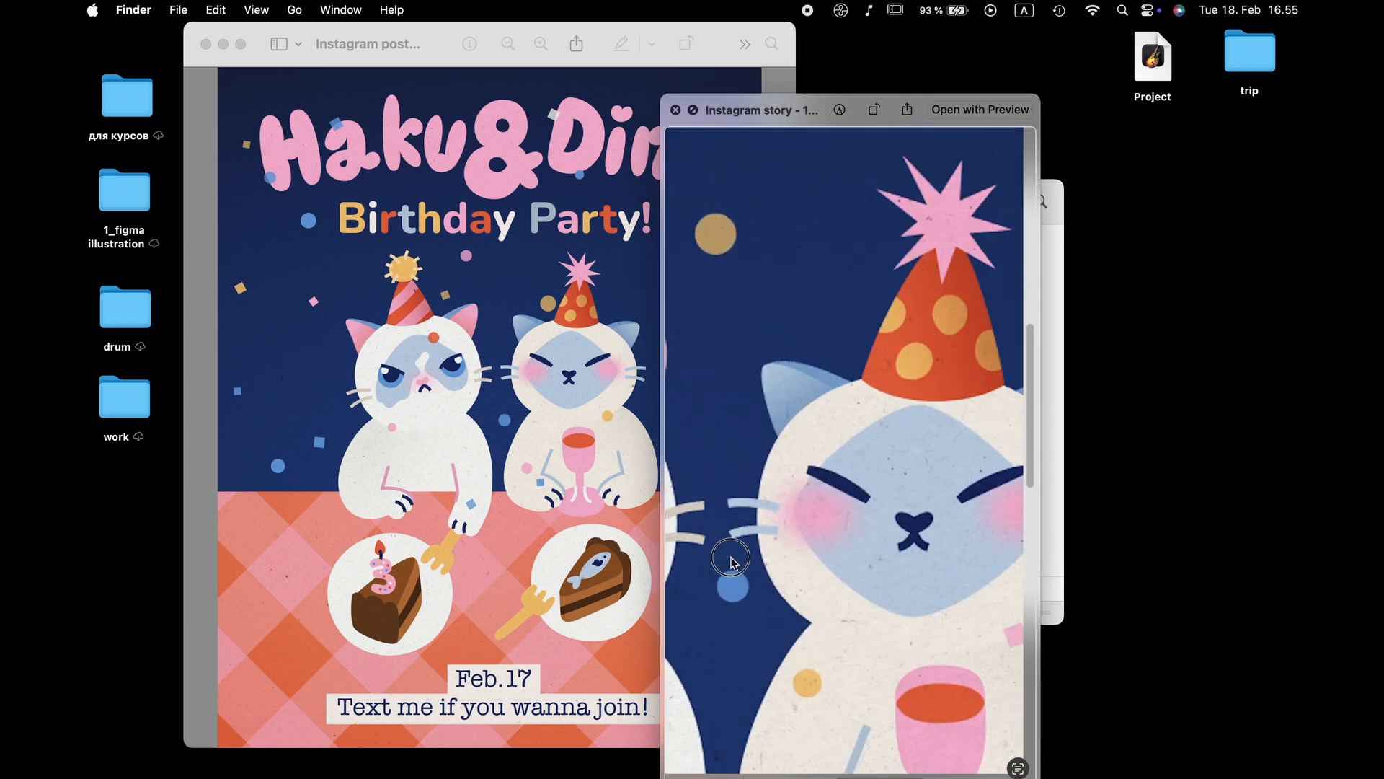
pyautogui.scroll(8, 951, 556)
pyautogui.scroll(-3, 909, 561)
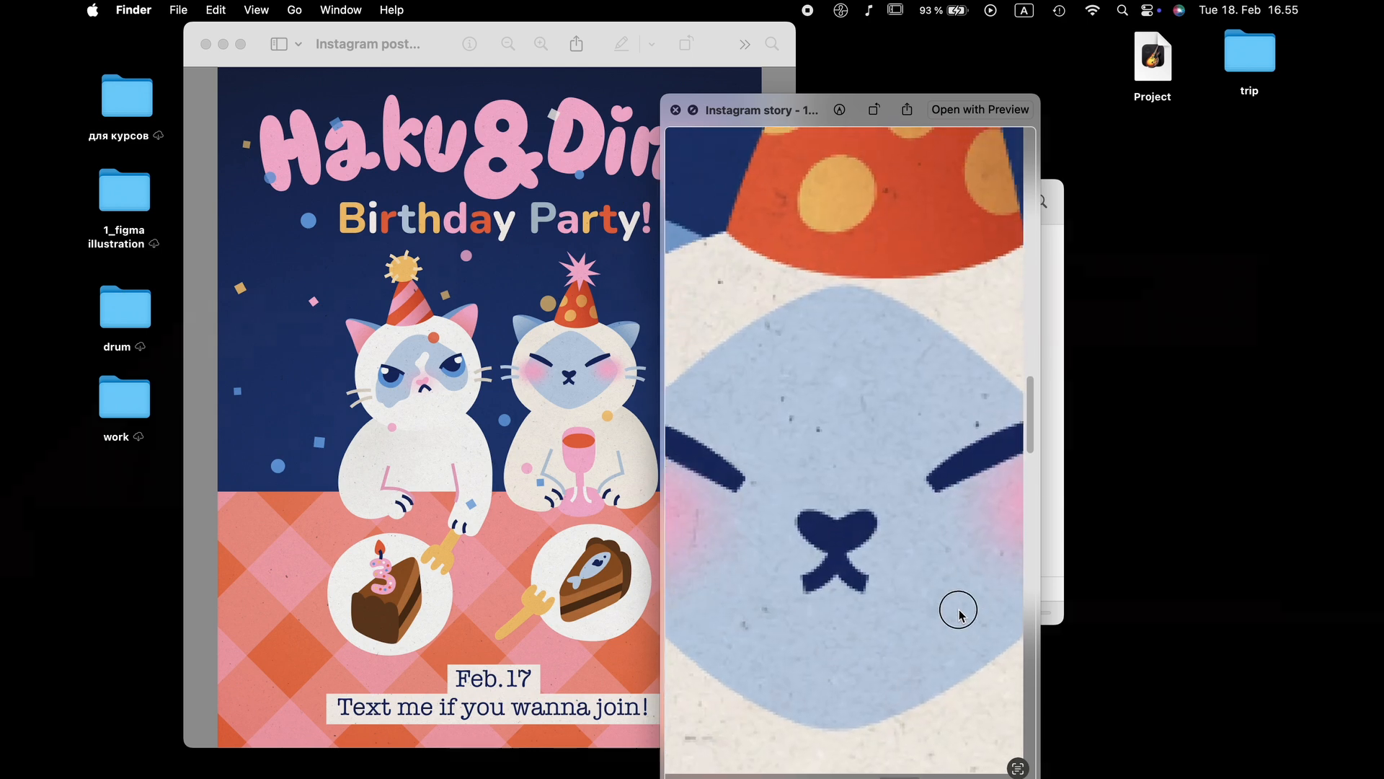